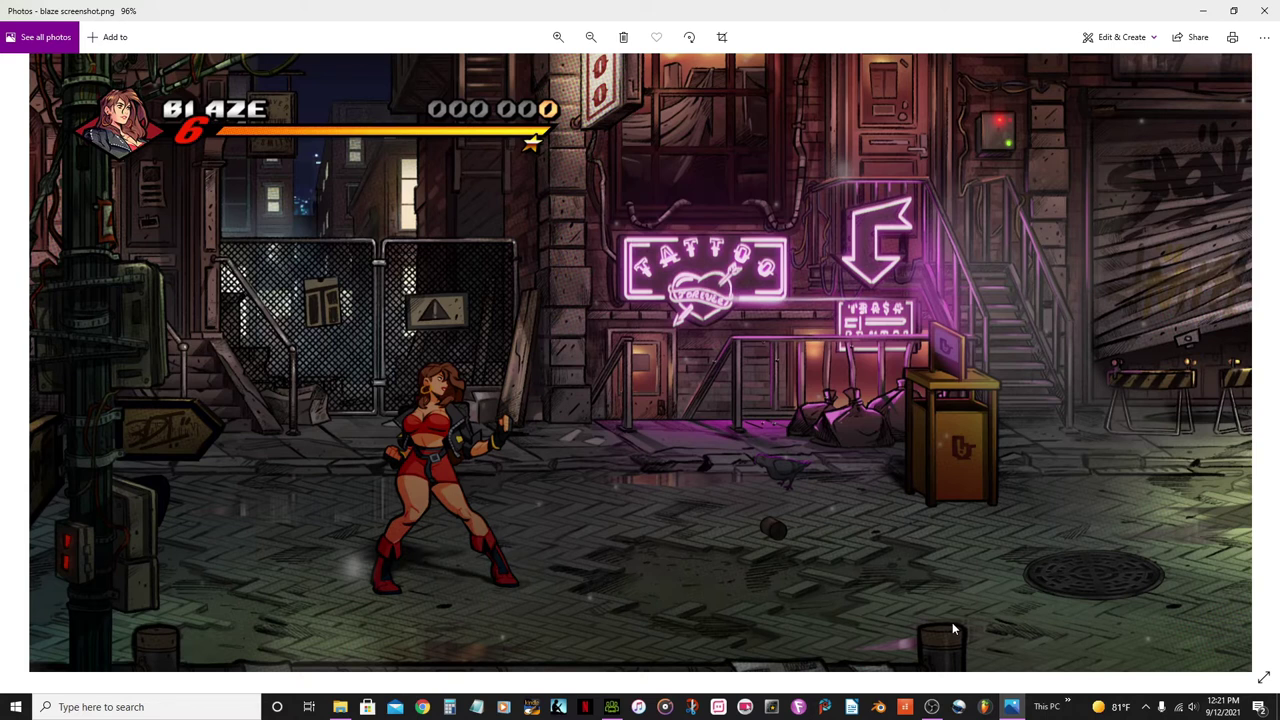
# Step: Switch to Character Creator 3 and apply the Strong Female body morph from Repack for CC3+ to the default female character
pyautogui.click(612, 707)
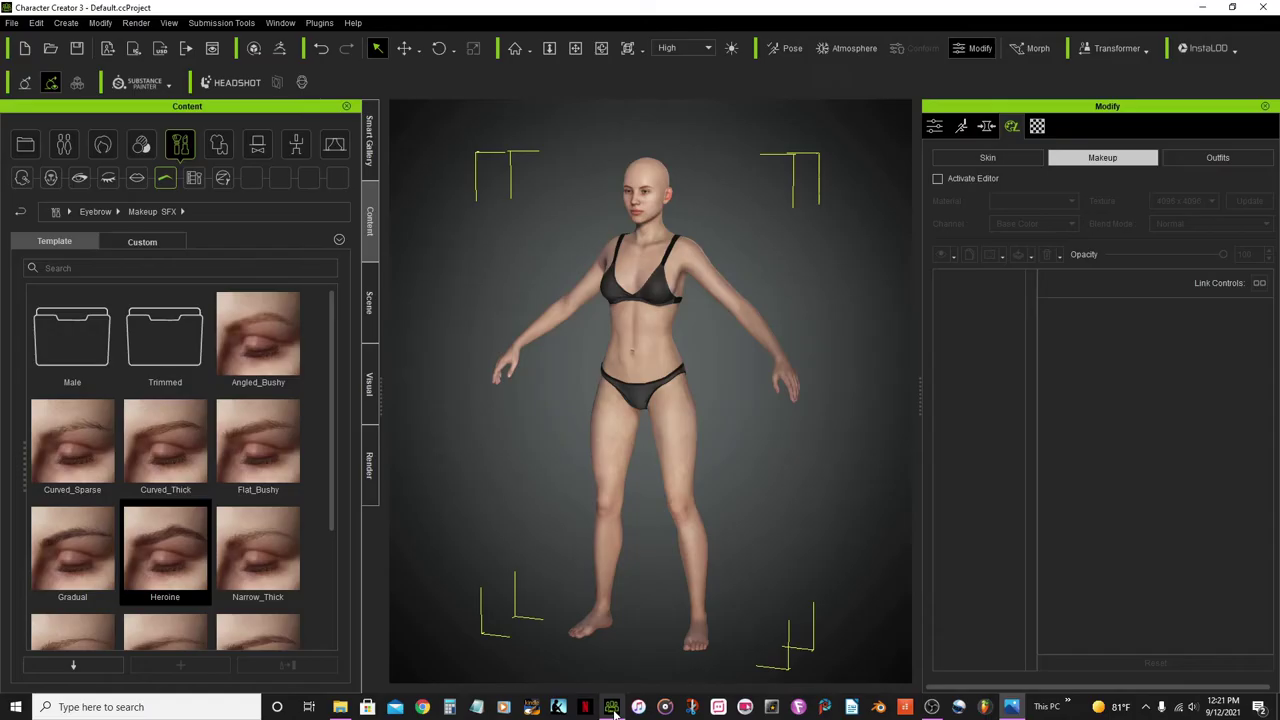
pyautogui.click(601, 48)
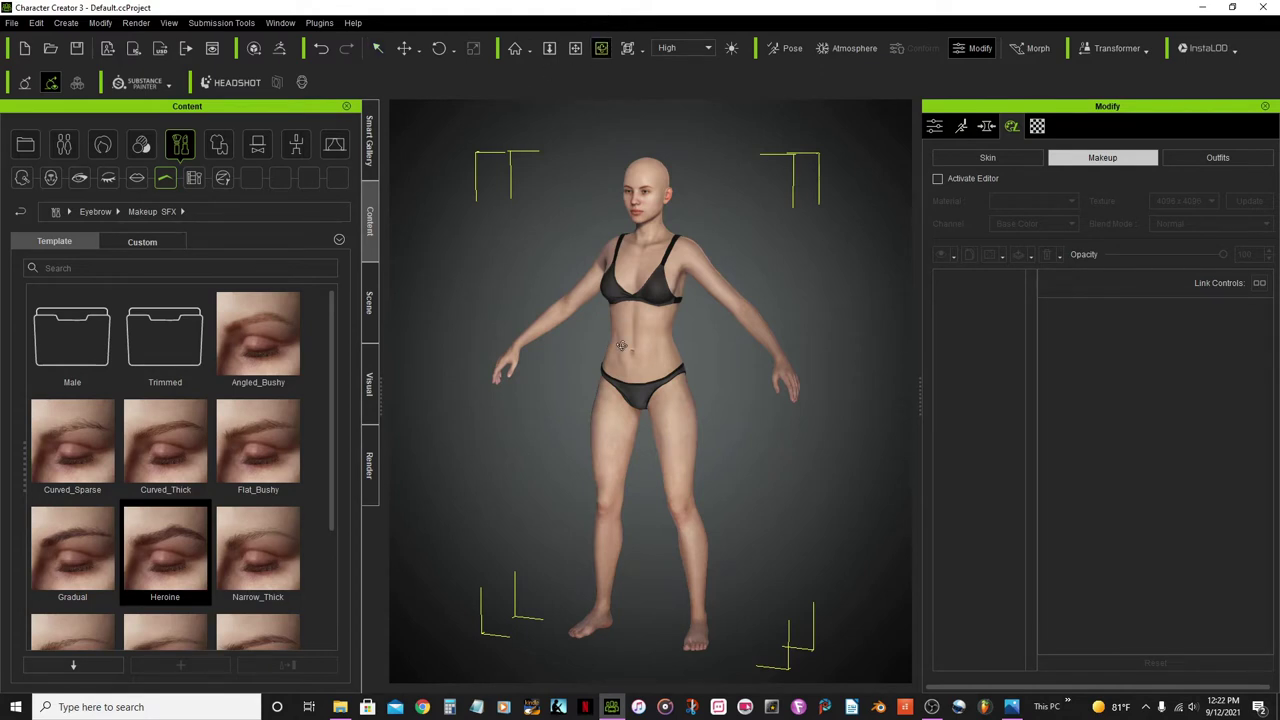
pyautogui.moveTo(619, 348); pyautogui.dragTo(709, 348)
pyautogui.scroll(2, 679, 276)
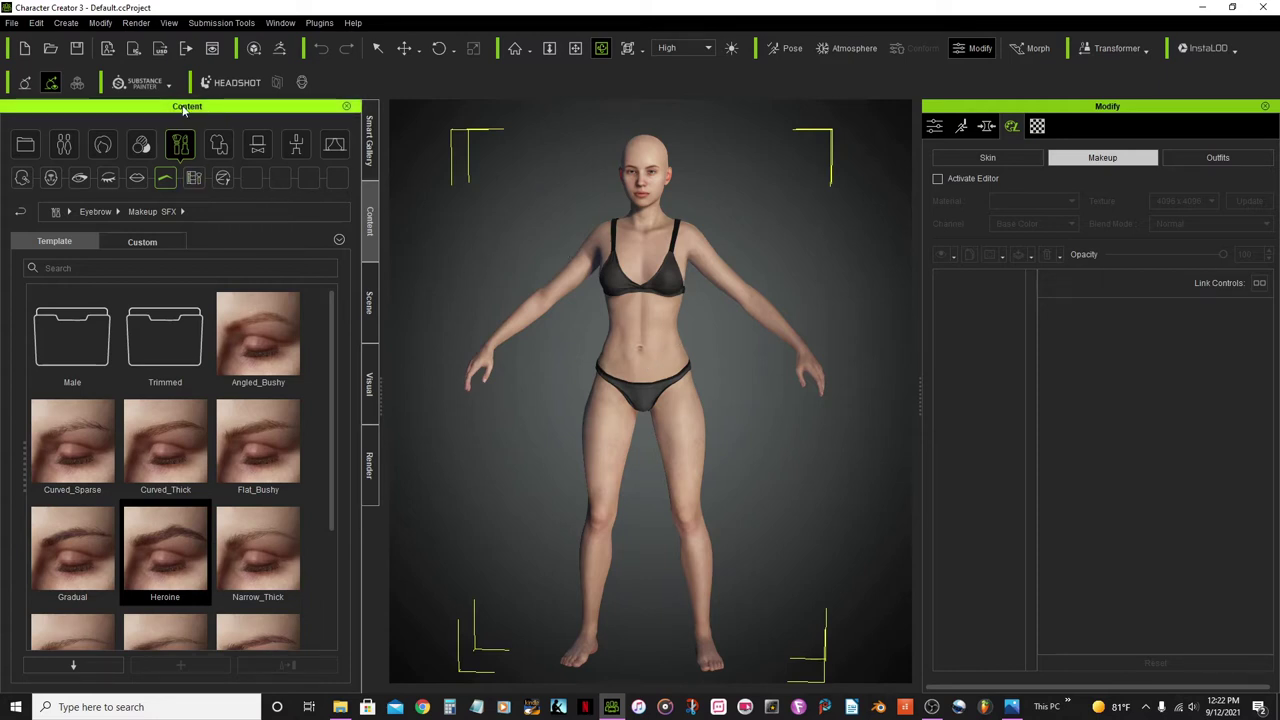
pyautogui.click(63, 146)
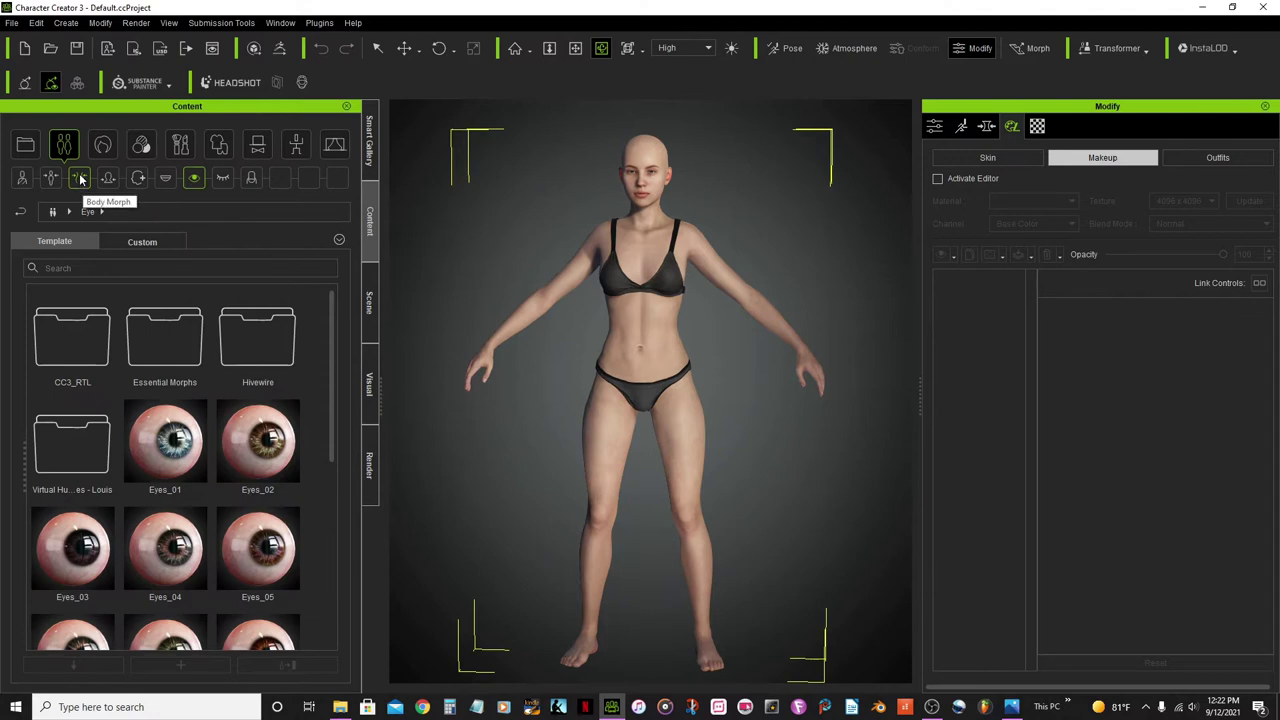
pyautogui.click(80, 178)
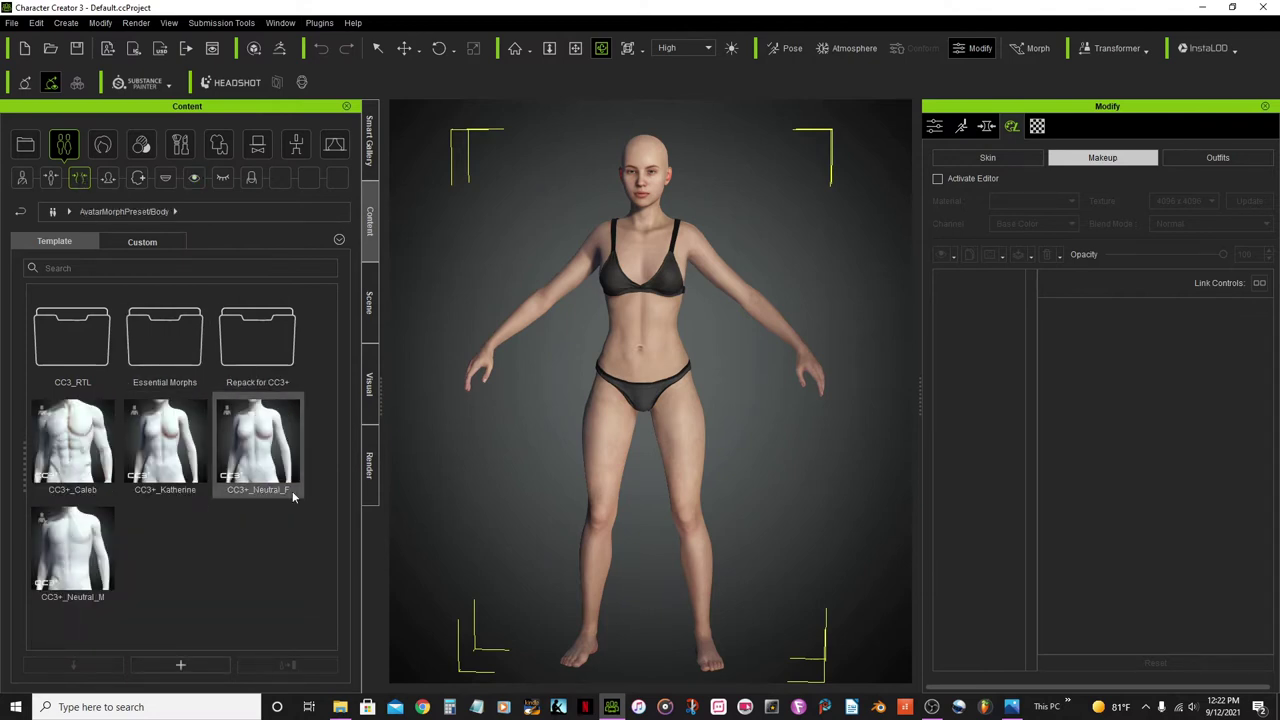
pyautogui.doubleClick(276, 367)
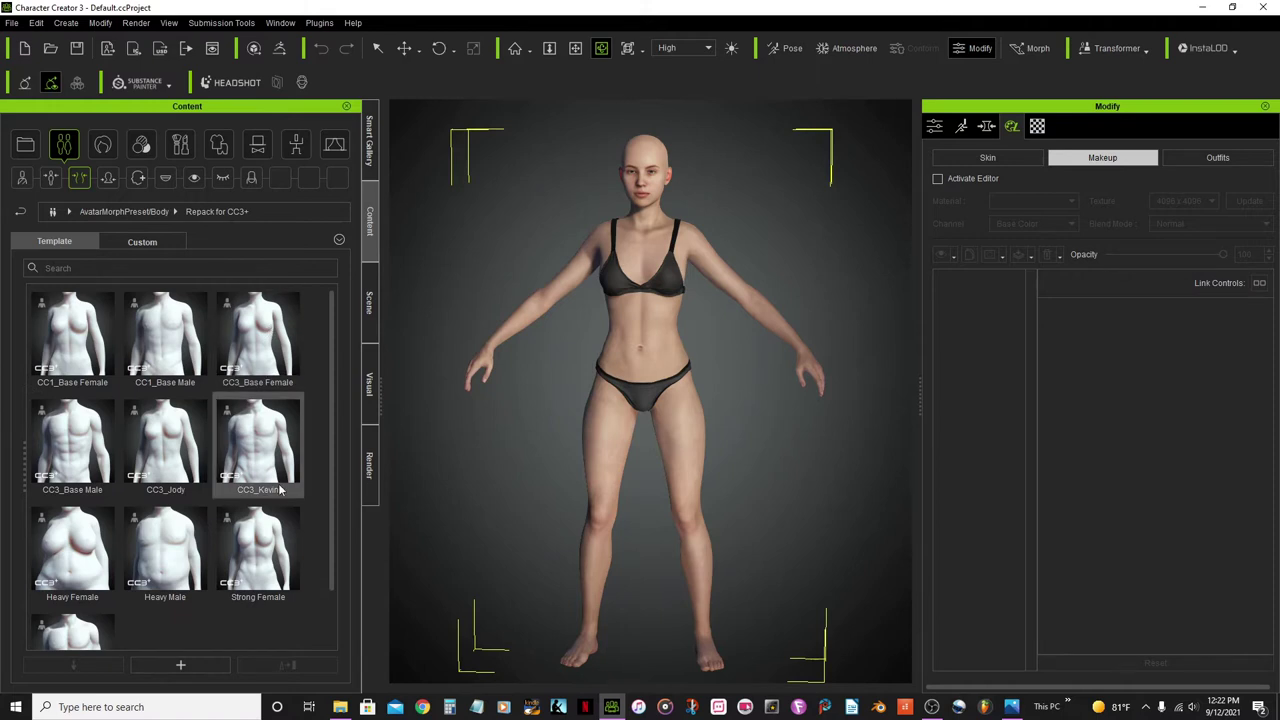
pyautogui.doubleClick(251, 562)
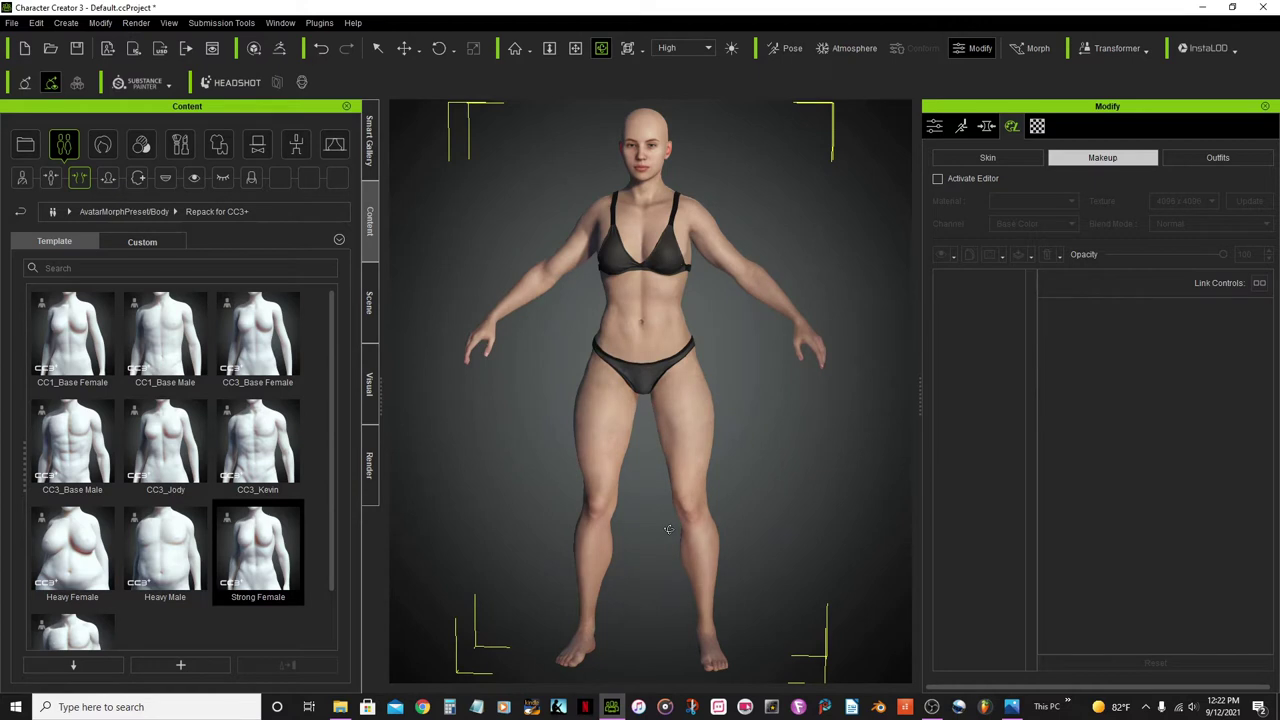
# Step: Replace the character's eyes with the brown Eyes_09 preset, replacing the whole eye object
pyautogui.click(575, 48)
pyautogui.moveTo(642, 200); pyautogui.dragTo(619, 388)
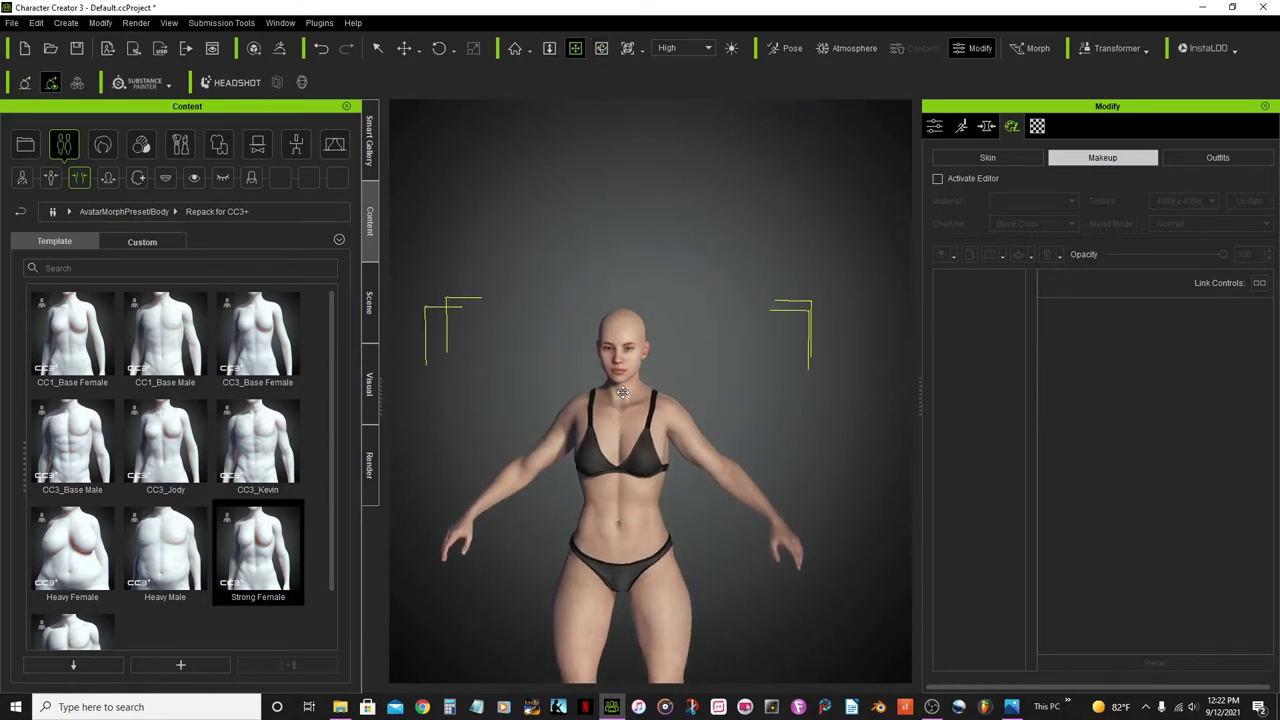
pyautogui.scroll(5, 619, 388)
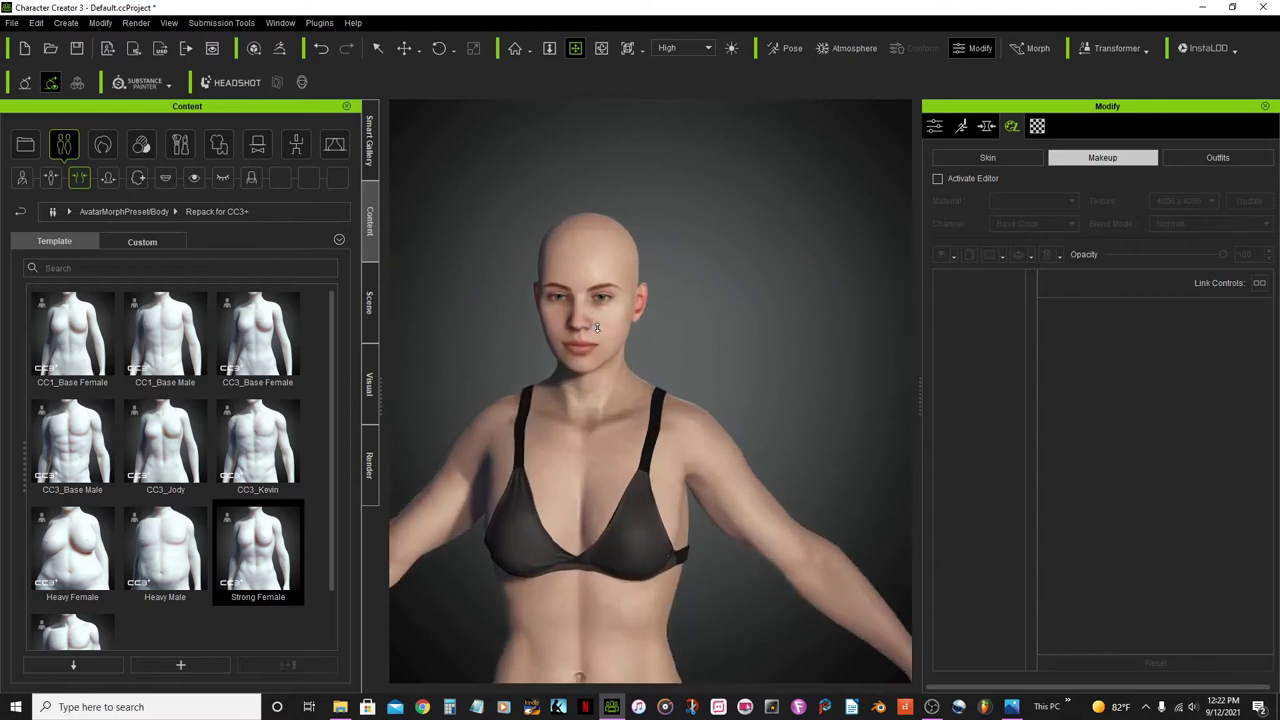
pyautogui.scroll(4, 597, 328)
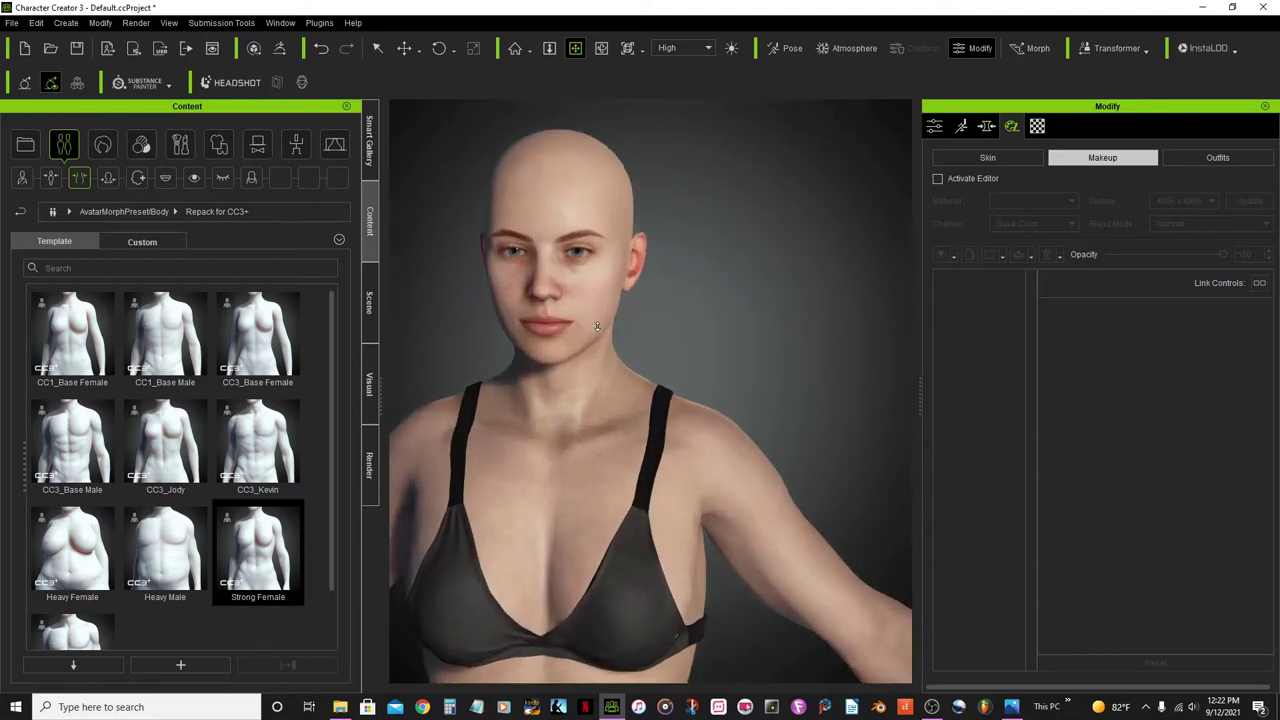
pyautogui.moveTo(576, 236); pyautogui.dragTo(663, 338)
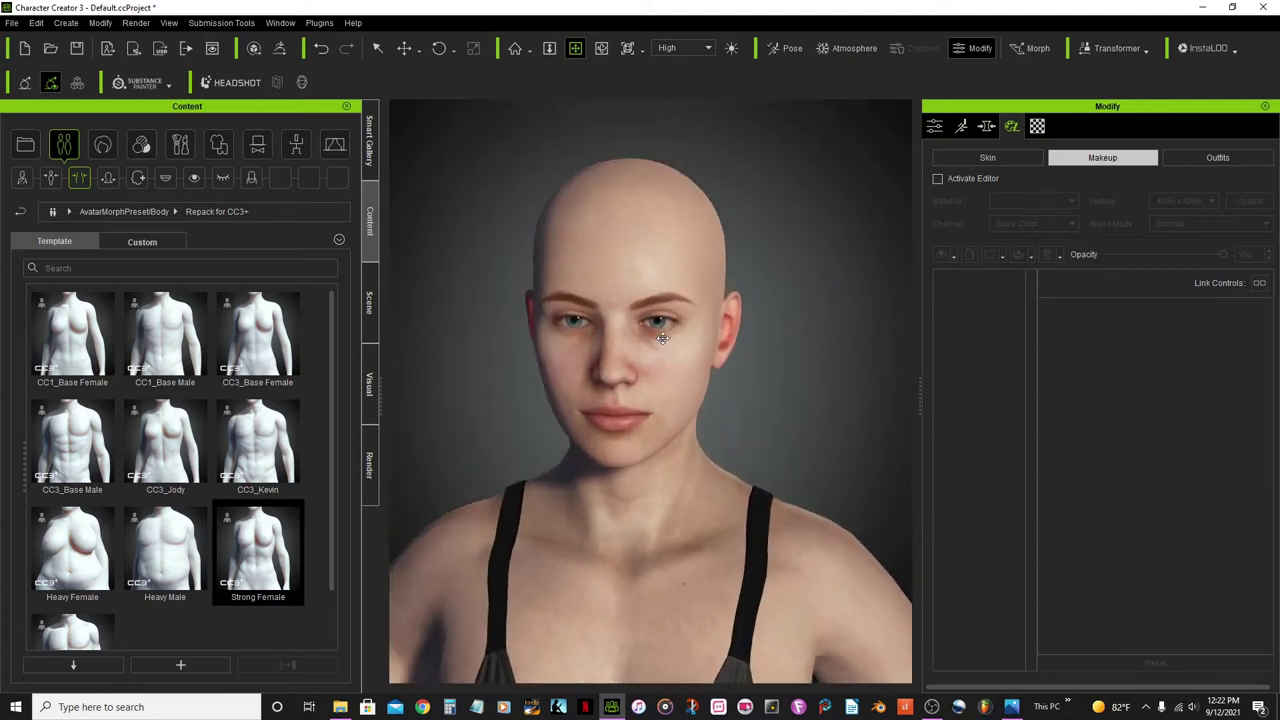
pyautogui.scroll(3, 663, 338)
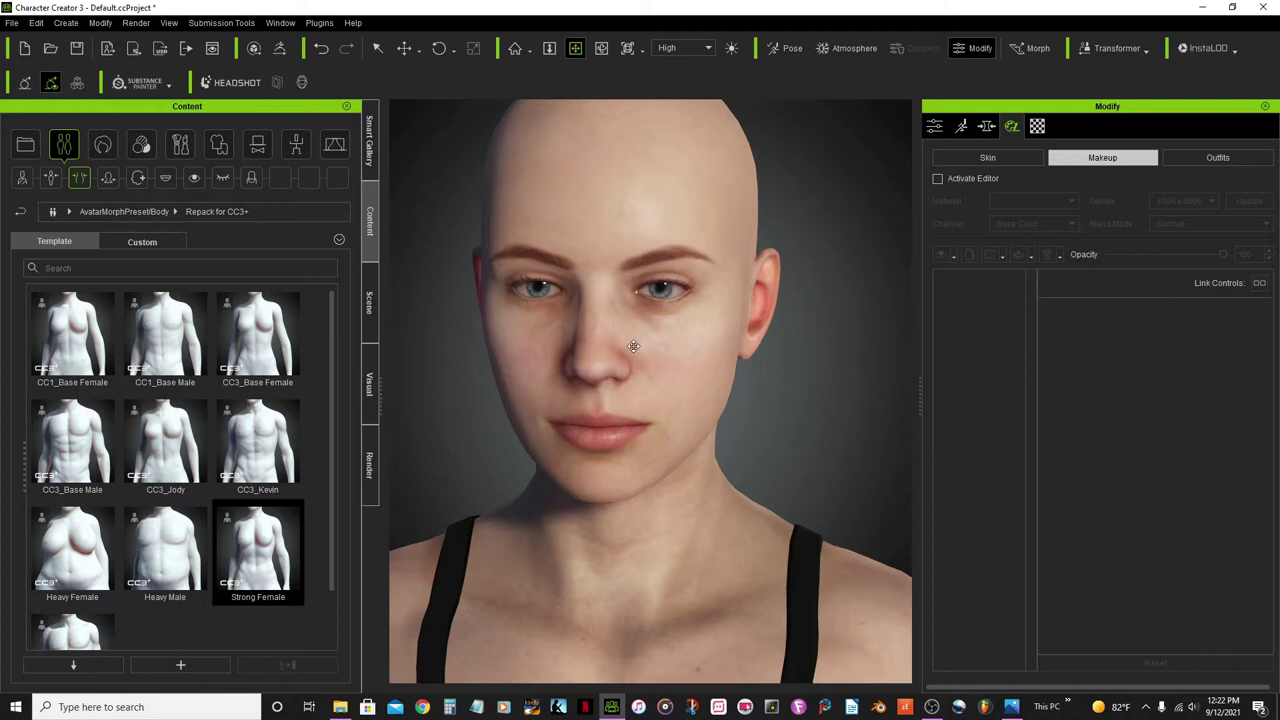
pyautogui.click(195, 180)
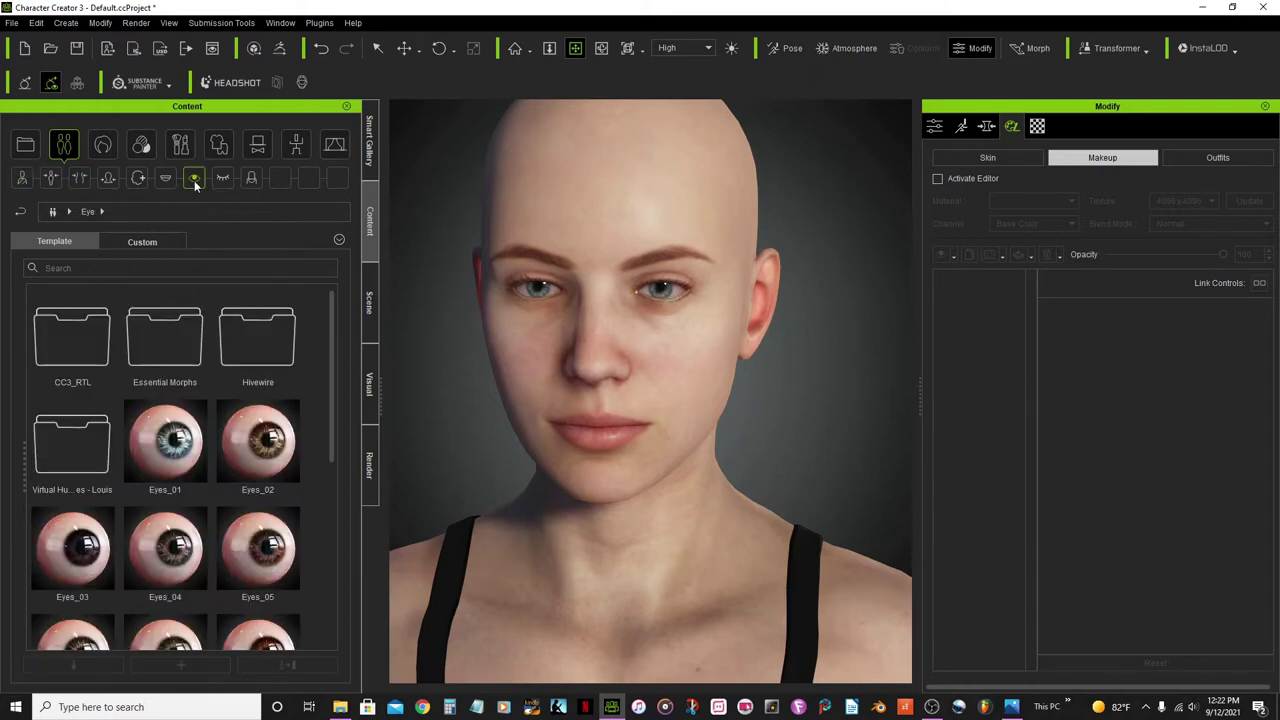
pyautogui.moveTo(334, 344); pyautogui.dragTo(344, 460)
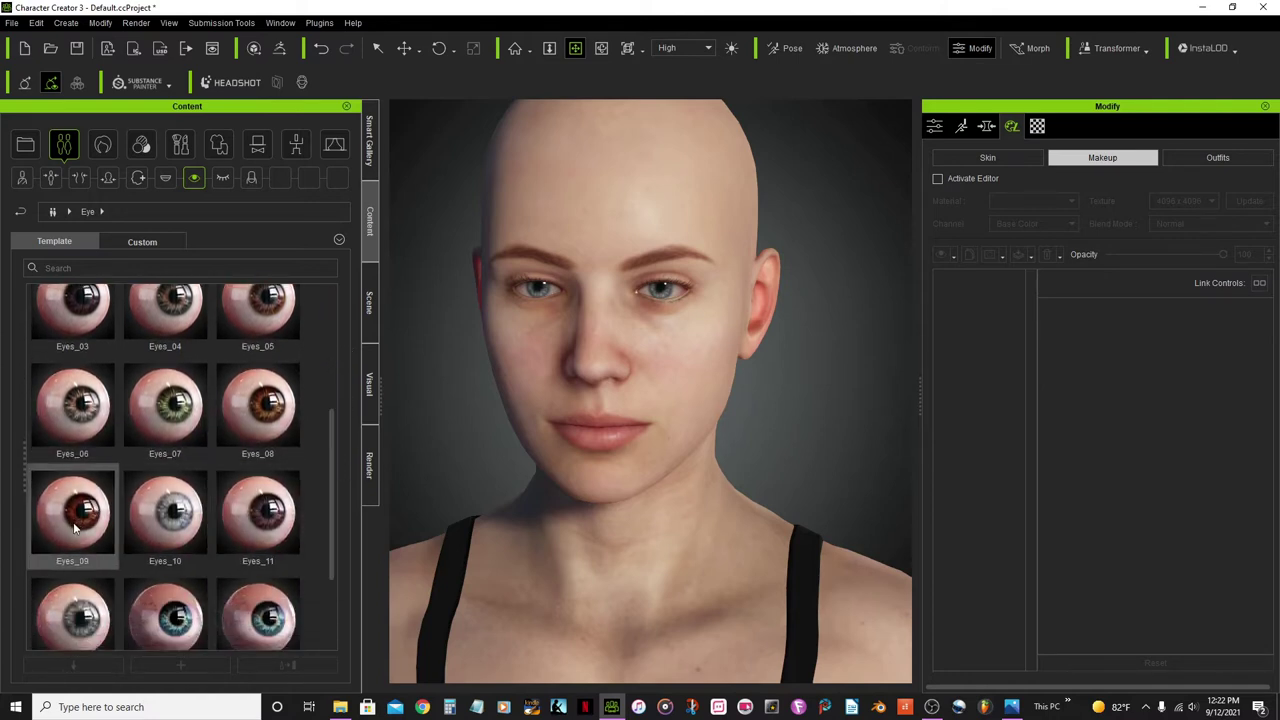
pyautogui.moveTo(75, 530)
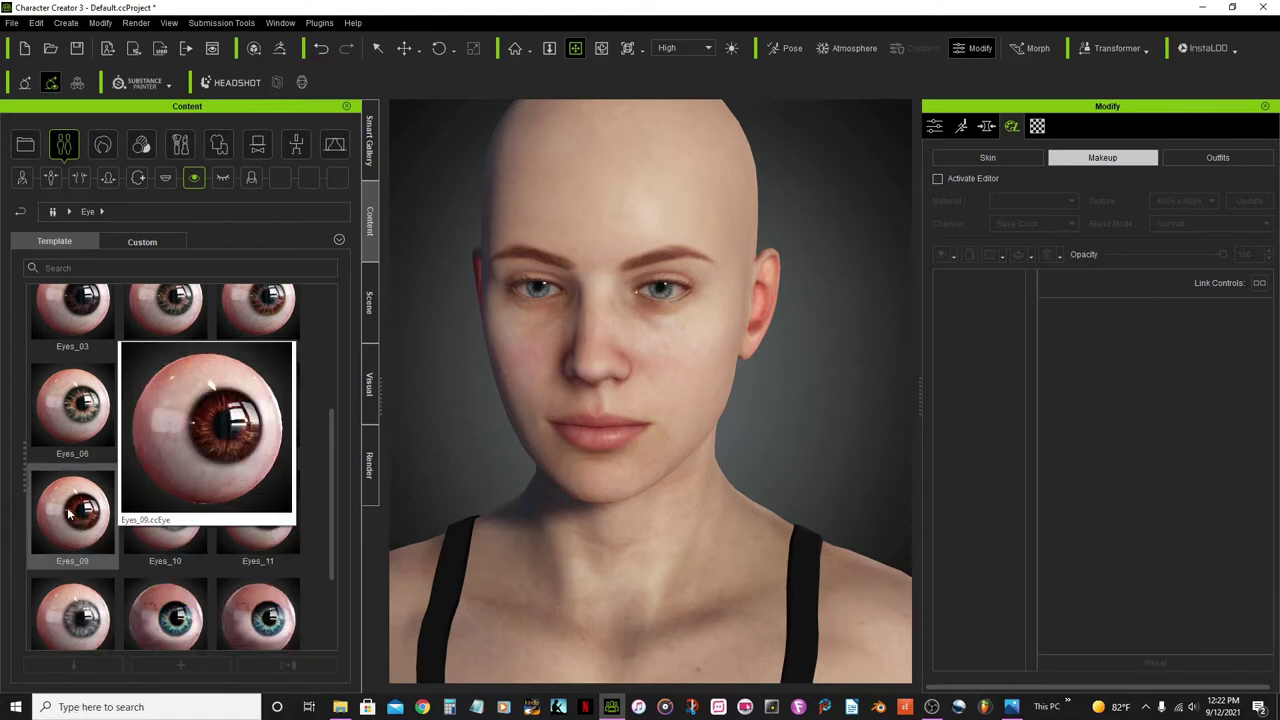
pyautogui.doubleClick(68, 513)
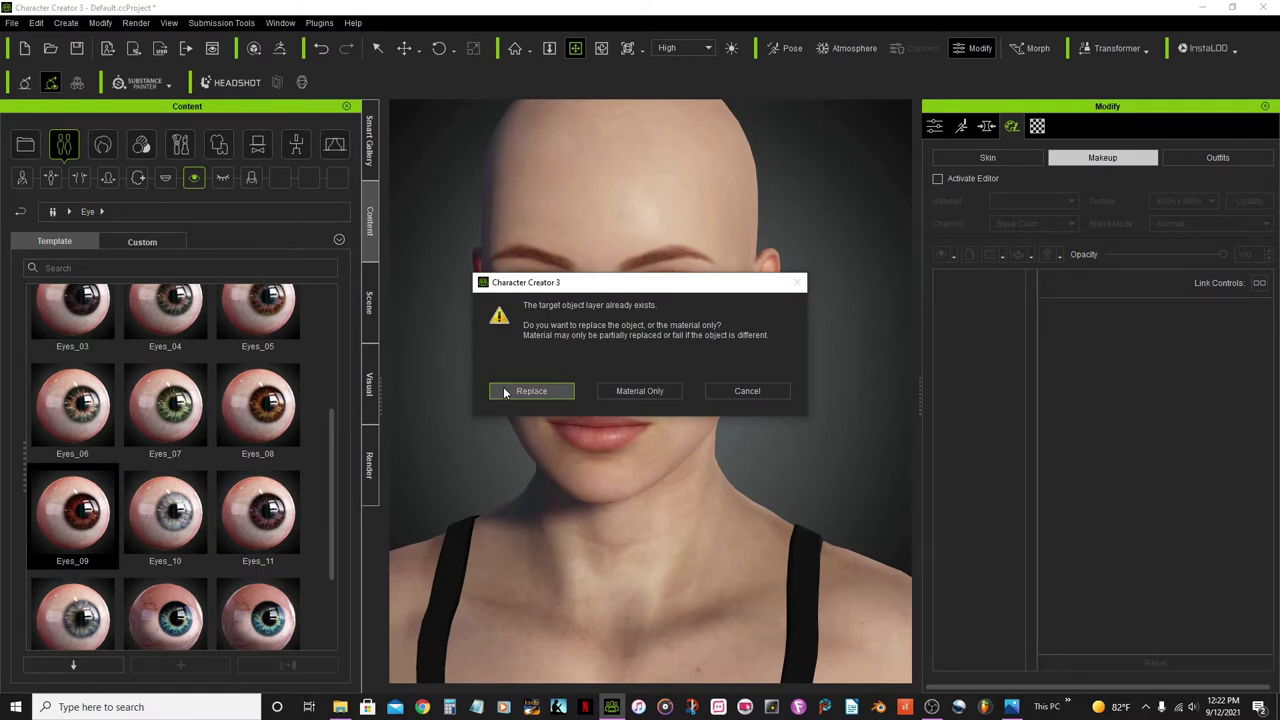
pyautogui.click(508, 391)
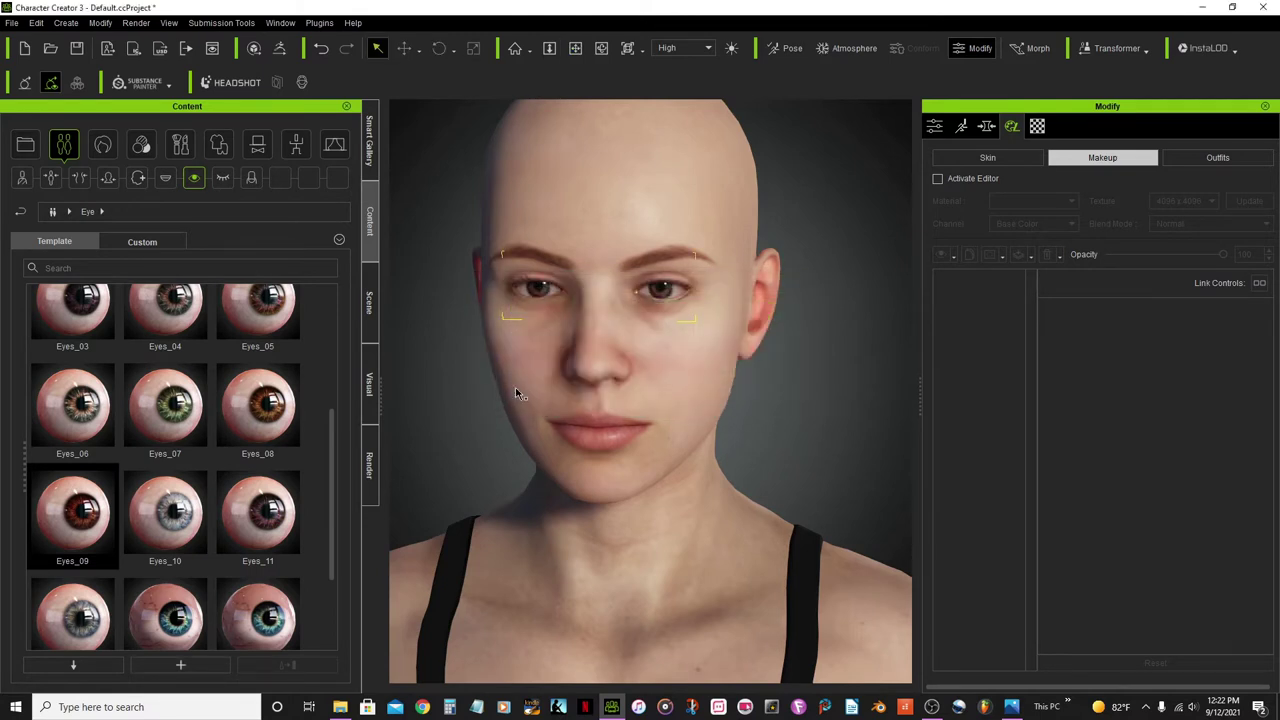
# Step: Select the CC3_Base_Plus character and choose its Std_Nails material for editing, with the hand framed in close-up
pyautogui.click(575, 48)
pyautogui.moveTo(723, 380); pyautogui.dragTo(606, 258)
pyautogui.scroll(5, 700, 389)
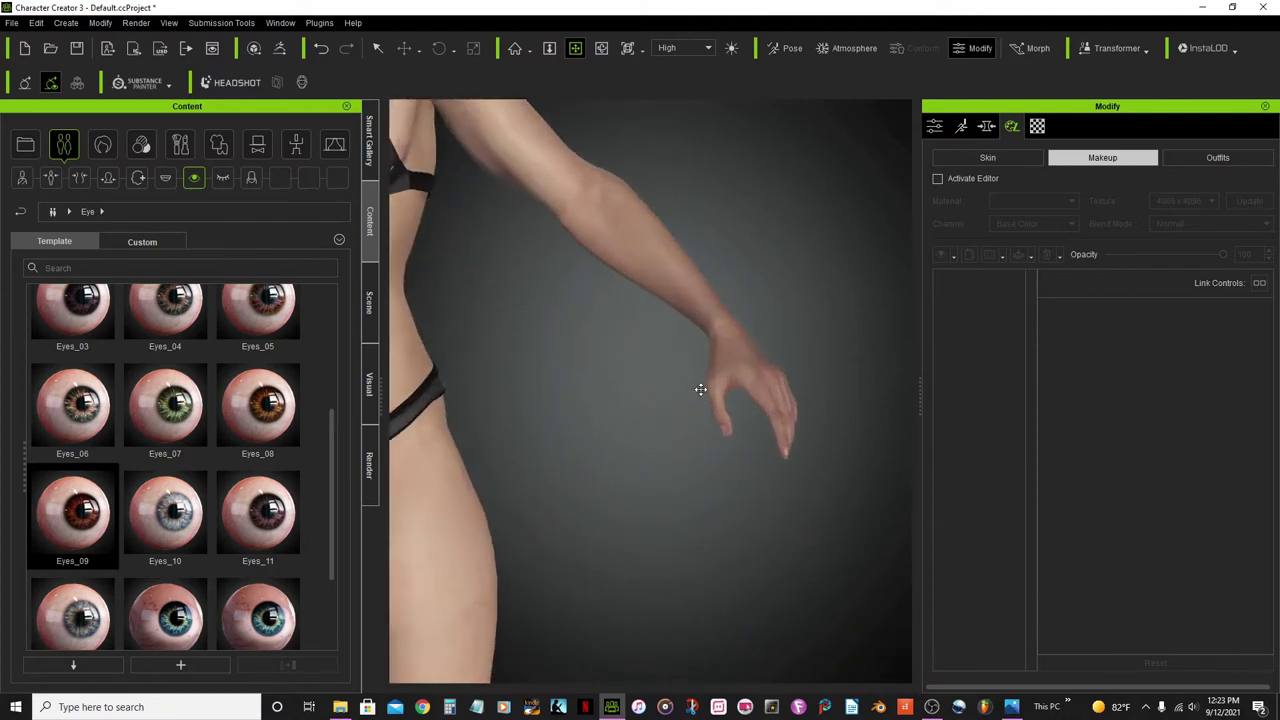
pyautogui.scroll(3, 700, 389)
pyautogui.moveTo(786, 424); pyautogui.dragTo(706, 434)
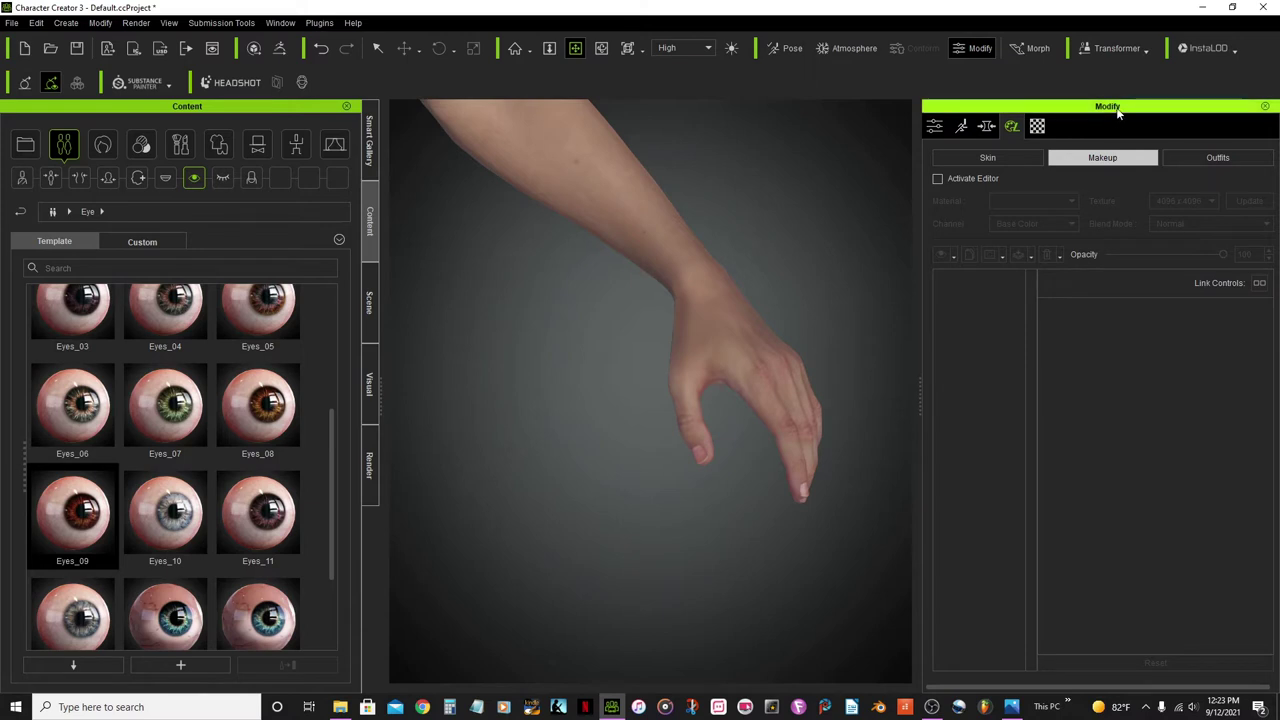
pyautogui.click(1038, 126)
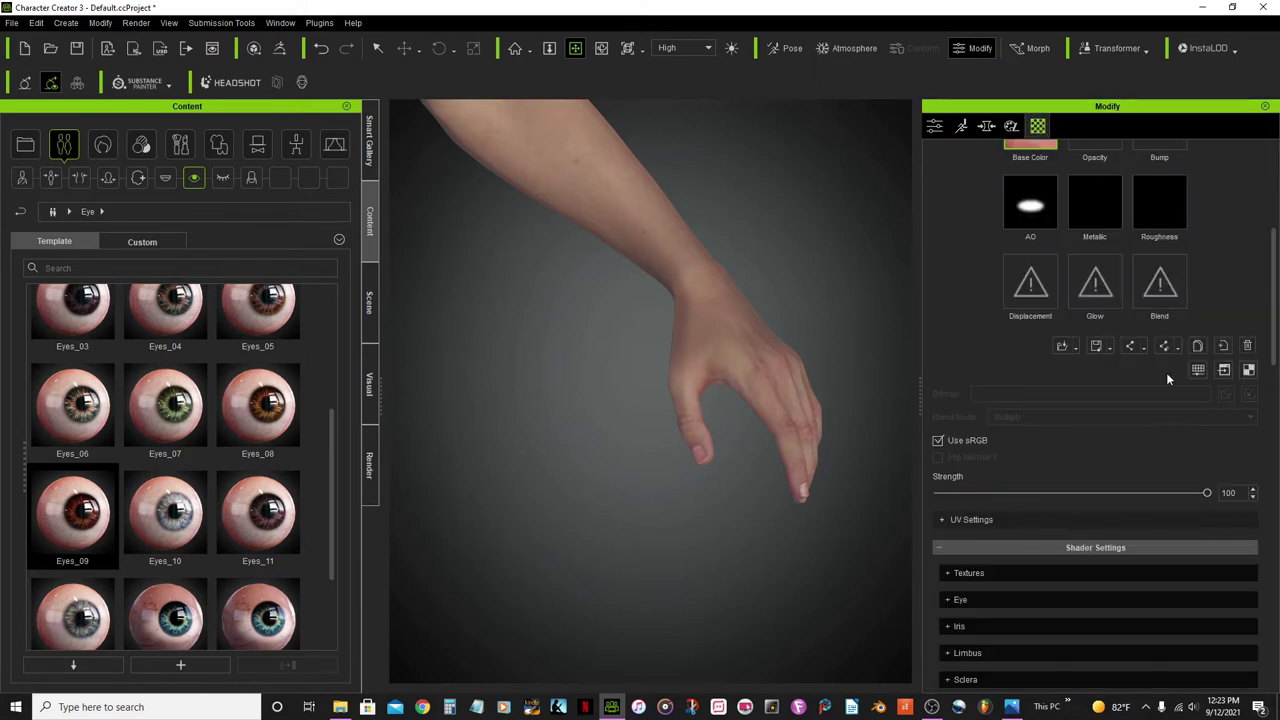
pyautogui.scroll(5, 1202, 282)
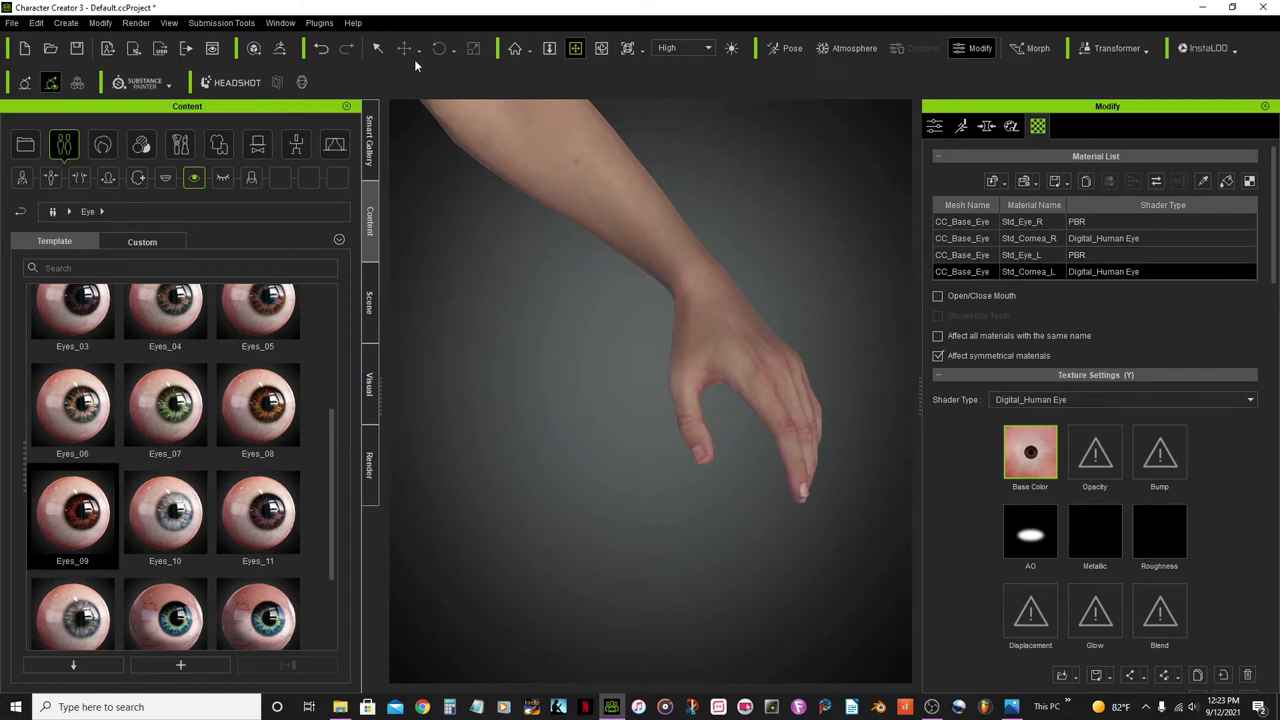
pyautogui.click(377, 48)
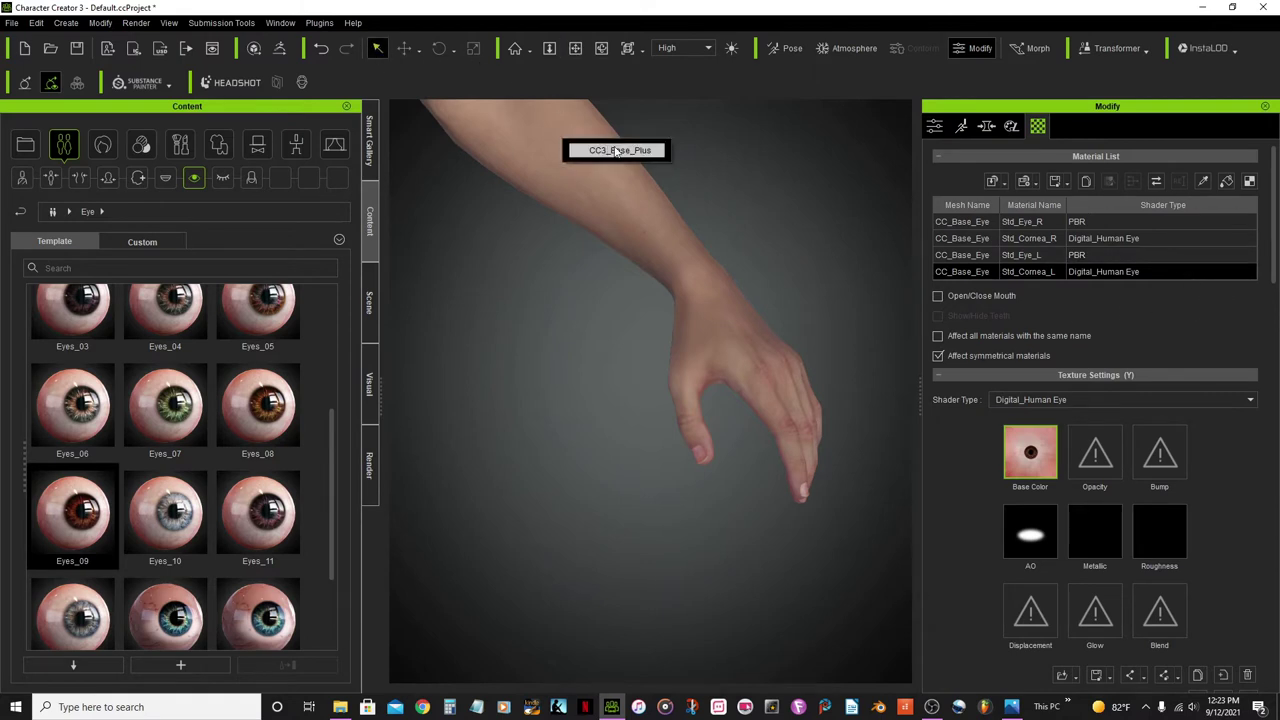
pyautogui.click(615, 150)
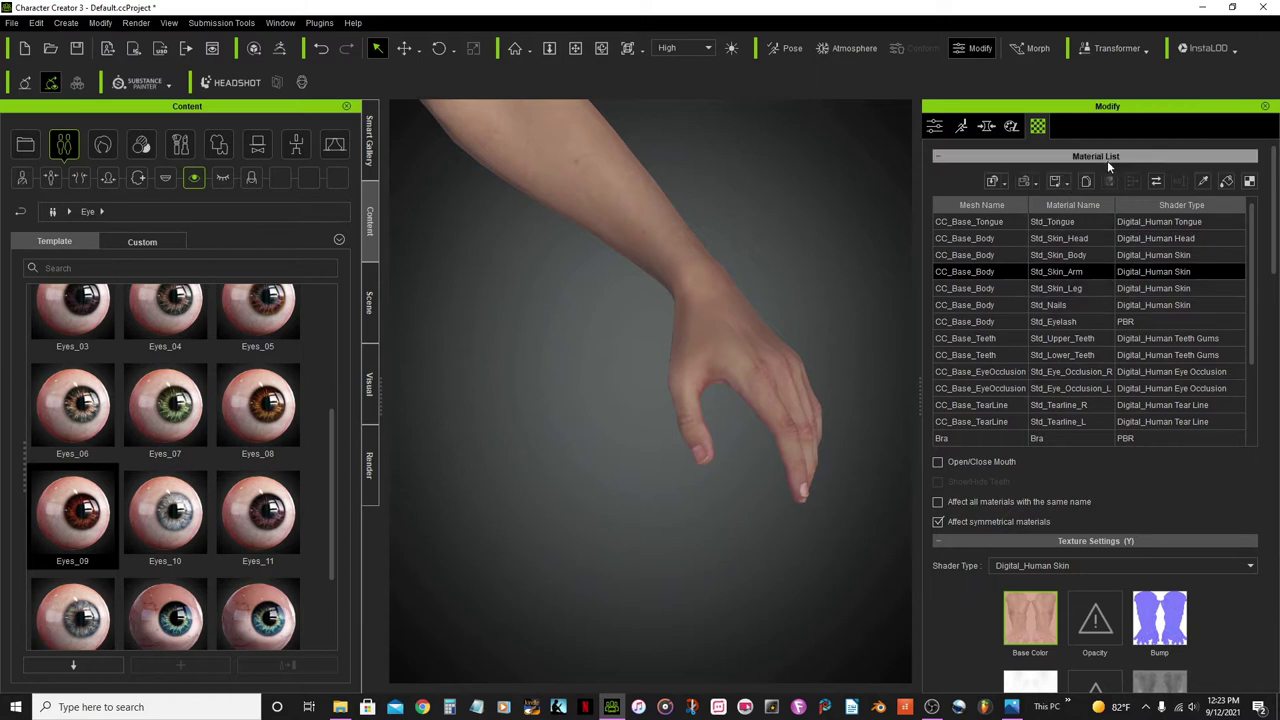
pyautogui.click(1062, 304)
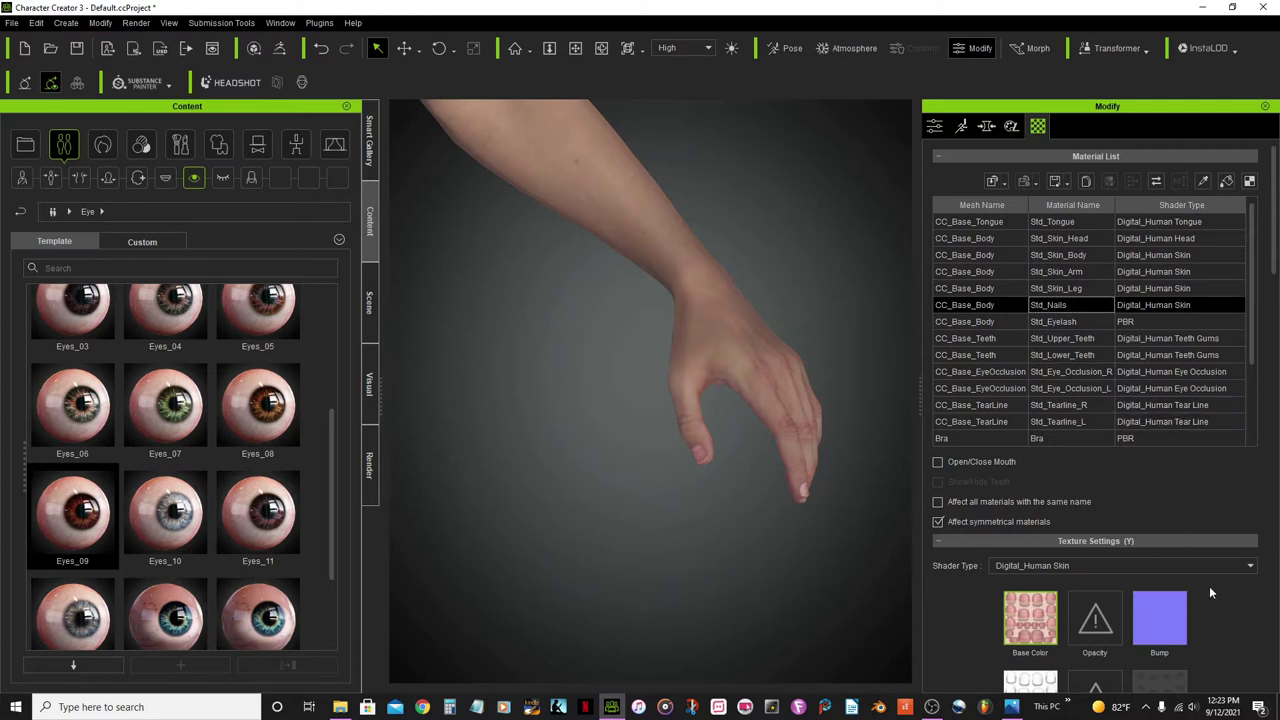
# Step: Adjust the nails' base colour to red with brightness -3, hue -4 and saturation 74
pyautogui.scroll(-4, 1215, 600)
pyautogui.scroll(-2, 1235, 593)
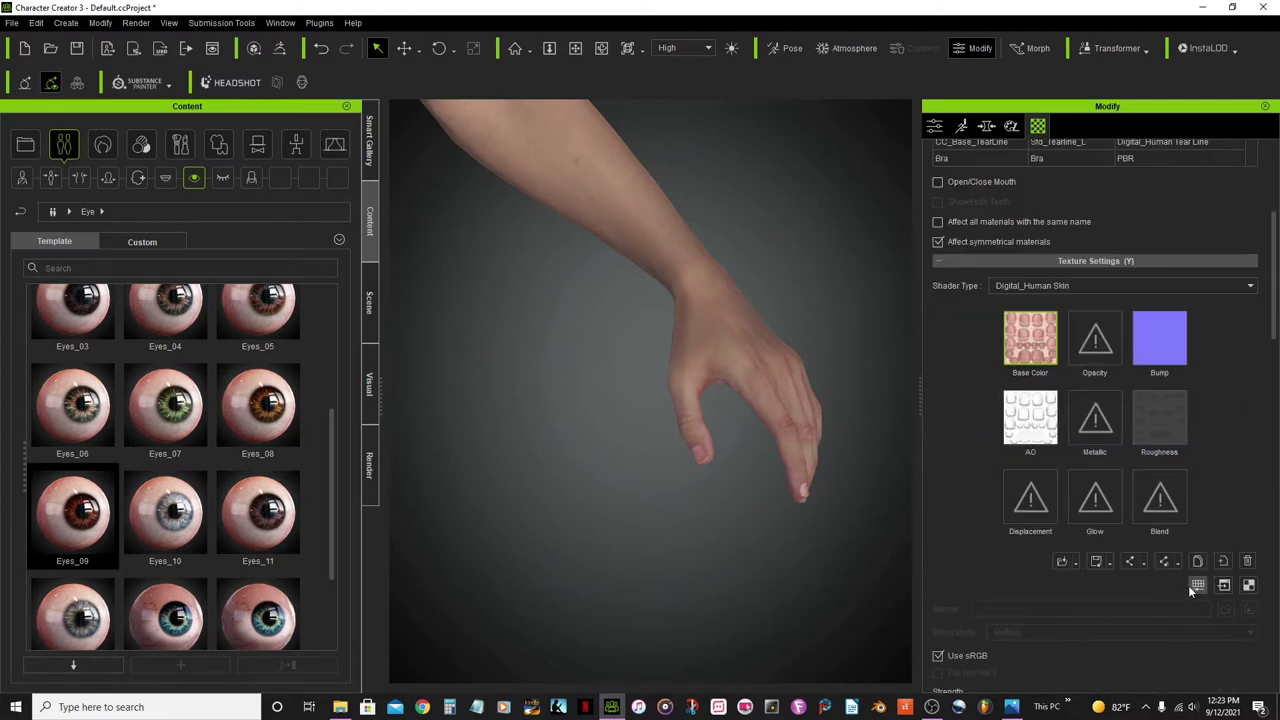
pyautogui.click(1197, 585)
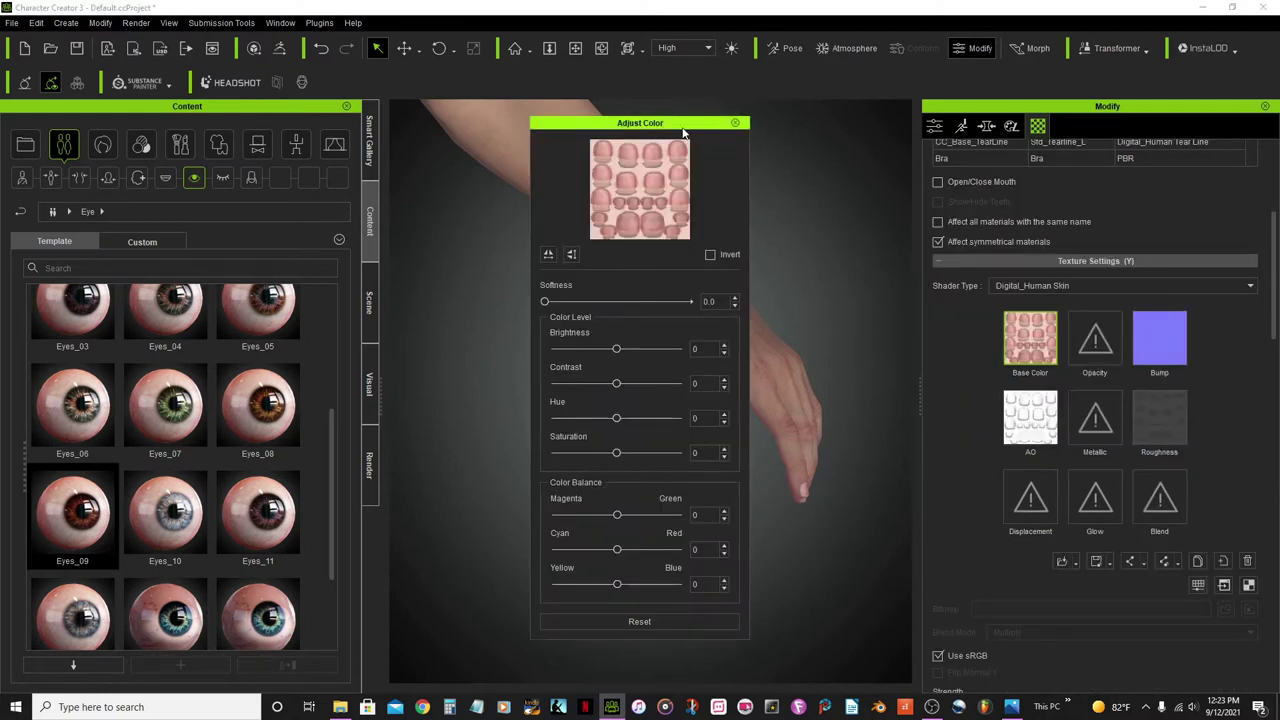
pyautogui.moveTo(681, 126); pyautogui.dragTo(1064, 123)
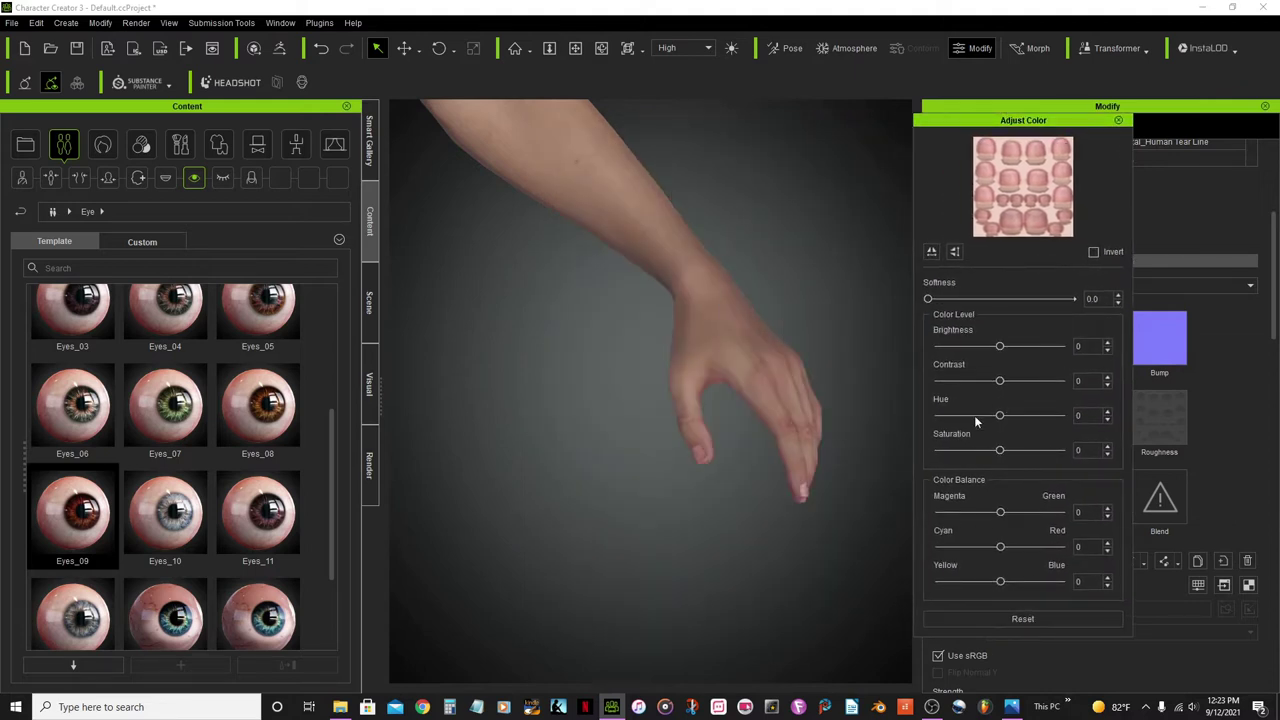
pyautogui.moveTo(995, 421); pyautogui.dragTo(1001, 421)
pyautogui.moveTo(1000, 450); pyautogui.dragTo(1045, 453)
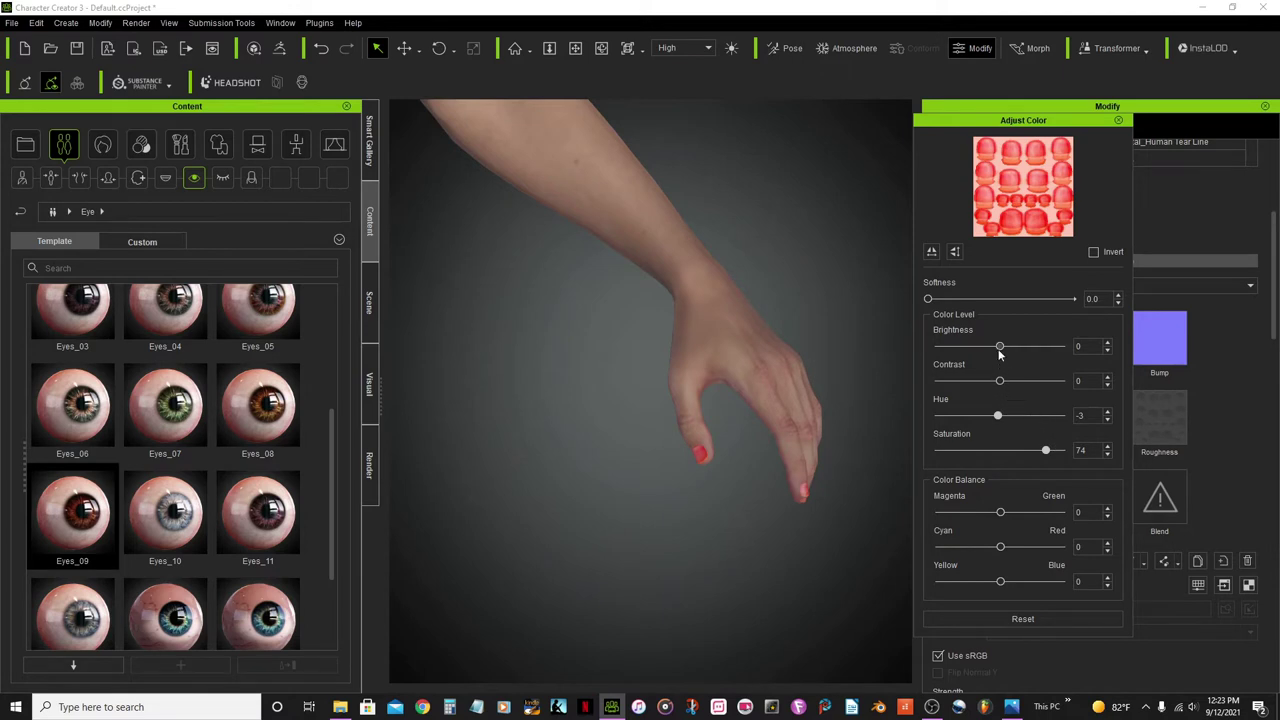
pyautogui.moveTo(1000, 348); pyautogui.dragTo(997, 348)
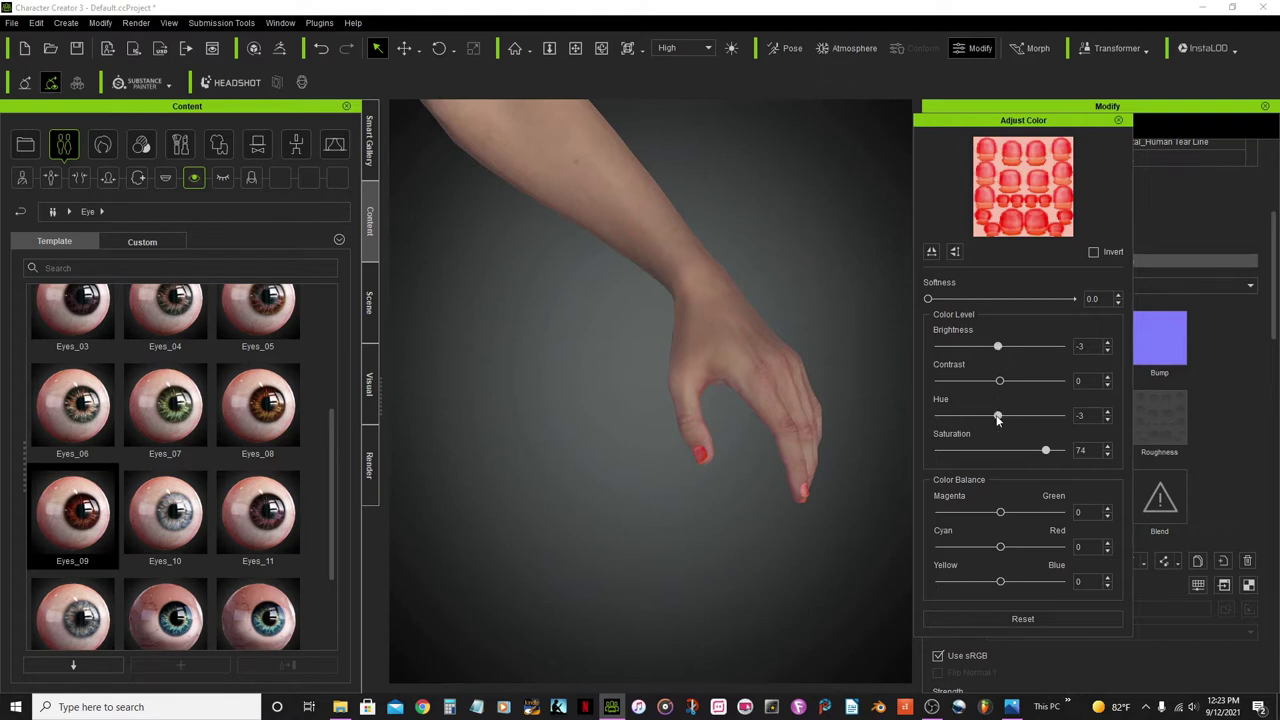
pyautogui.moveTo(997, 417); pyautogui.dragTo(995, 417)
# Step: Examine the recoloured fingernails and the character's face and upper body from a wider view
pyautogui.moveTo(793, 447); pyautogui.dragTo(652, 380, button='right')
pyautogui.click(570, 50)
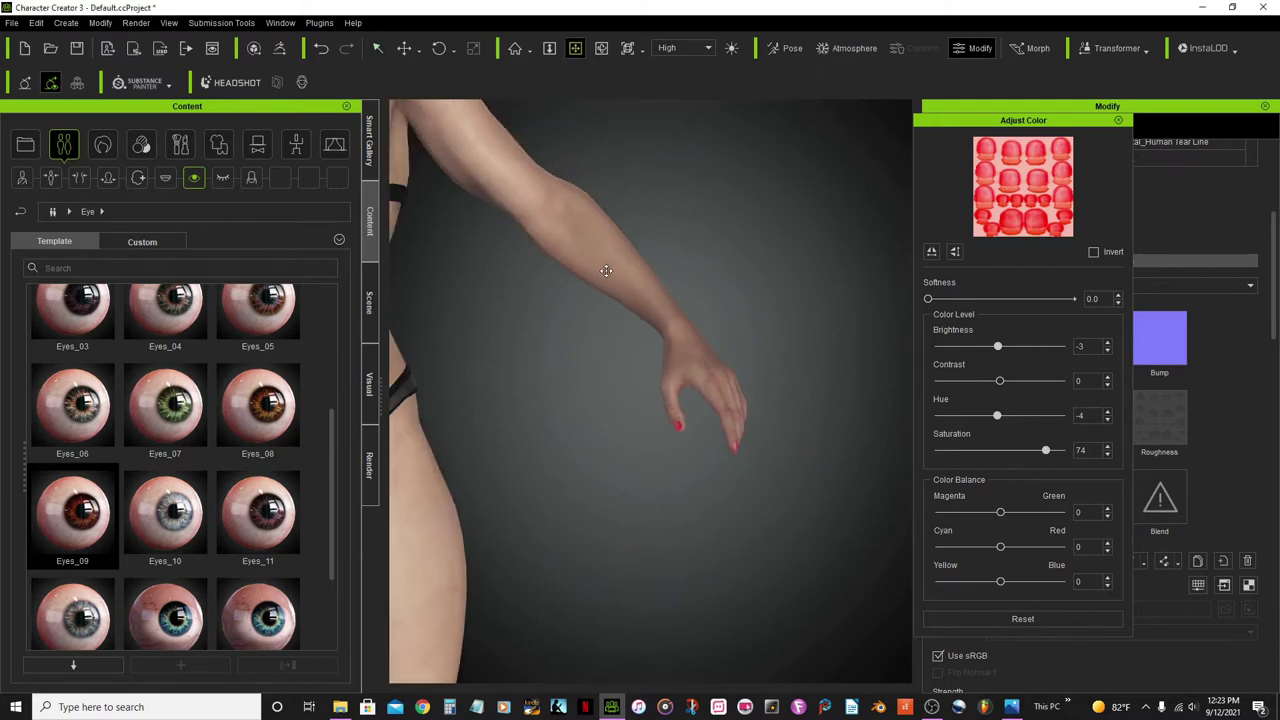
pyautogui.moveTo(610, 270); pyautogui.dragTo(808, 363)
pyautogui.scroll(-3, 808, 363)
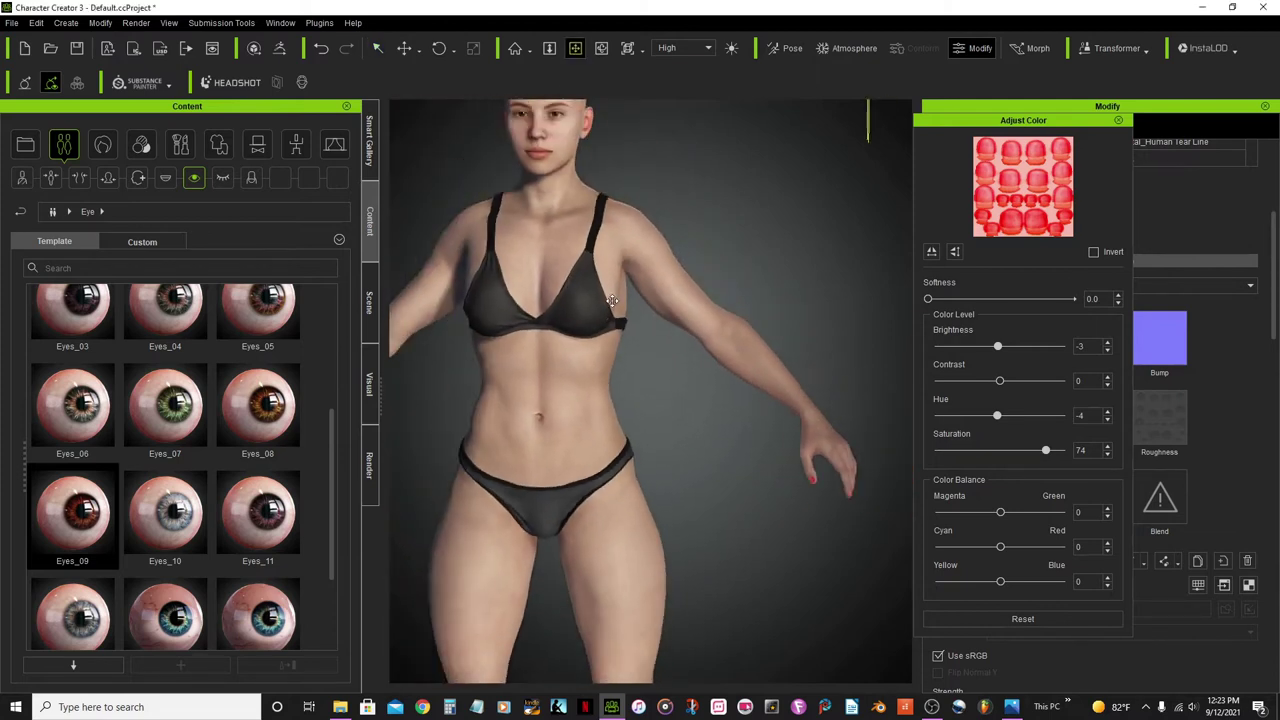
pyautogui.moveTo(615, 300); pyautogui.dragTo(670, 355)
pyautogui.moveTo(670, 355); pyautogui.dragTo(640, 317, button='right')
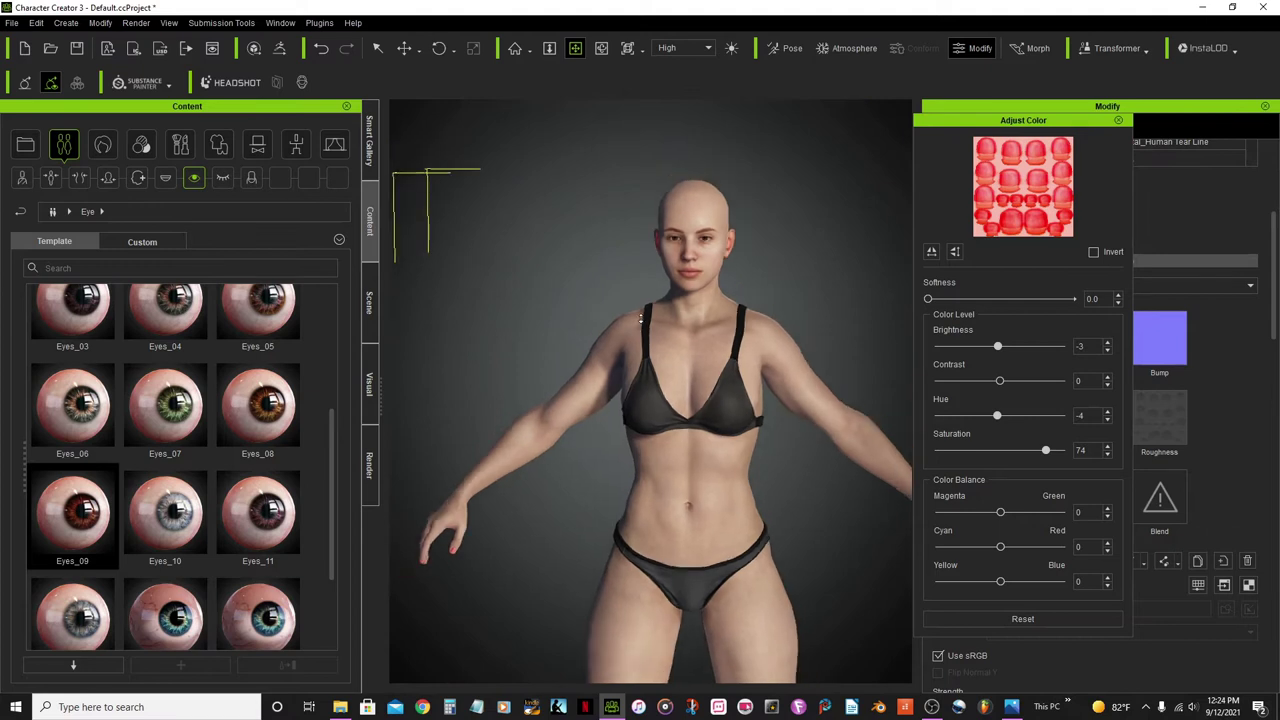
pyautogui.scroll(2, 640, 318)
pyautogui.scroll(2, 568, 260)
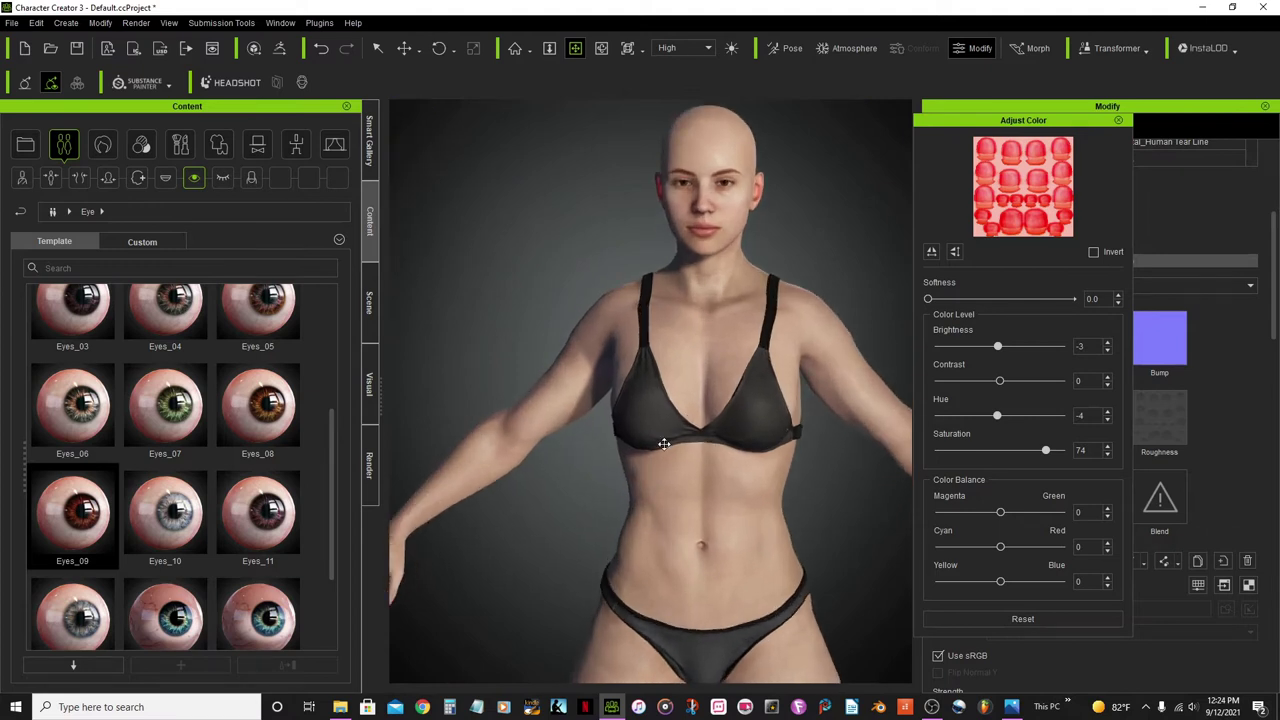
# Step: Close the colour adjustment and widen the 3D viewport, framing the character from head to thighs
pyautogui.click(1119, 121)
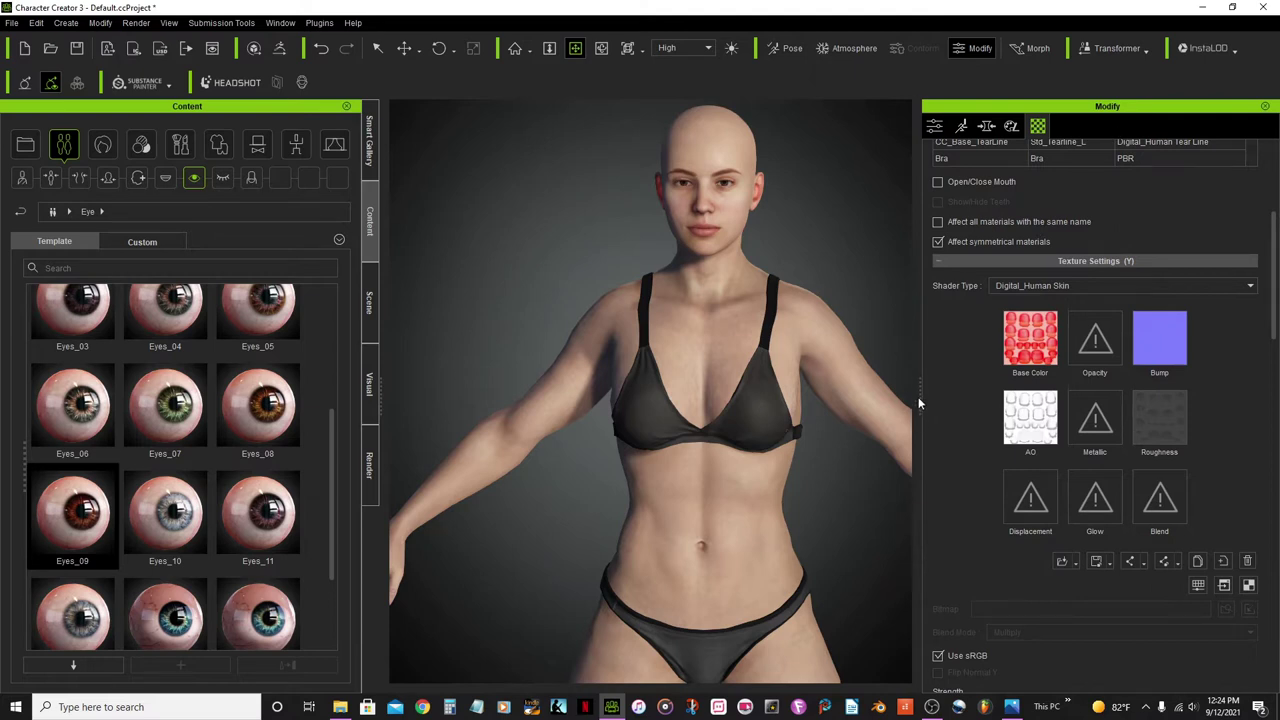
pyautogui.moveTo(917, 397); pyautogui.dragTo(1002, 397)
pyautogui.scroll(-3, 810, 303)
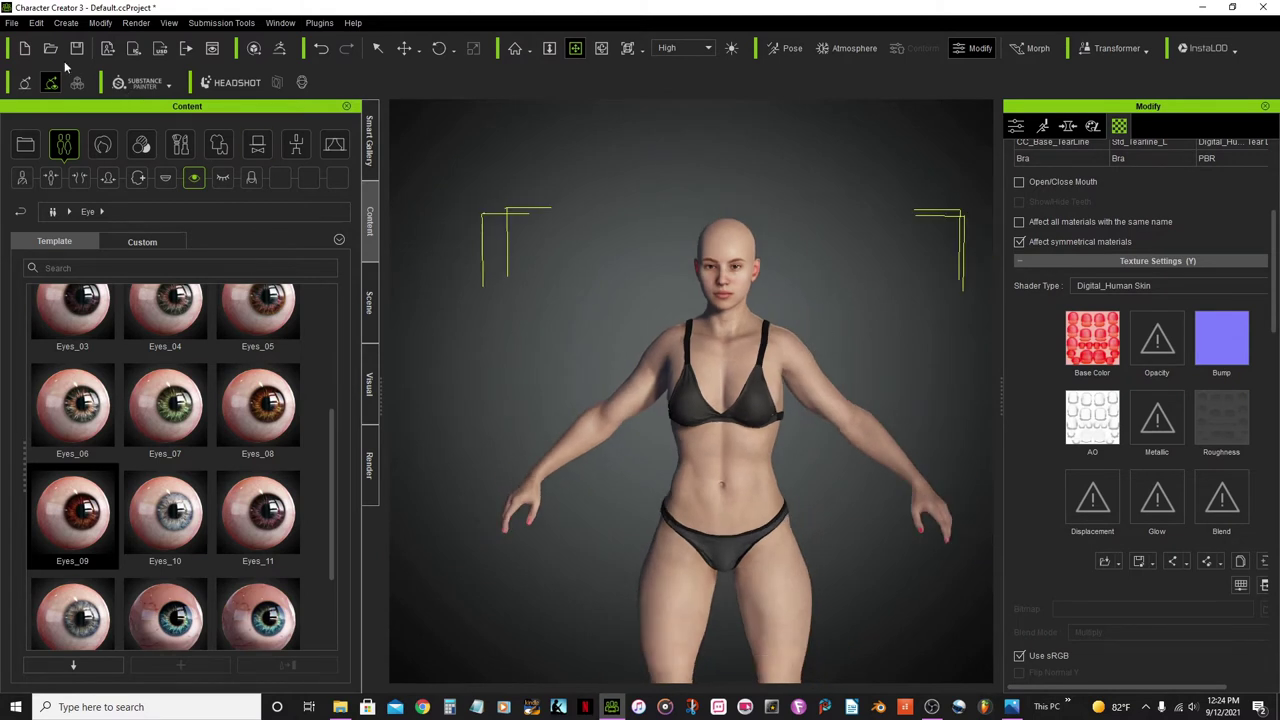
# Step: Apply the Studio_02 lighting from the IBL stage templates and frame the character's head and chest in the viewport
pyautogui.click(35, 146)
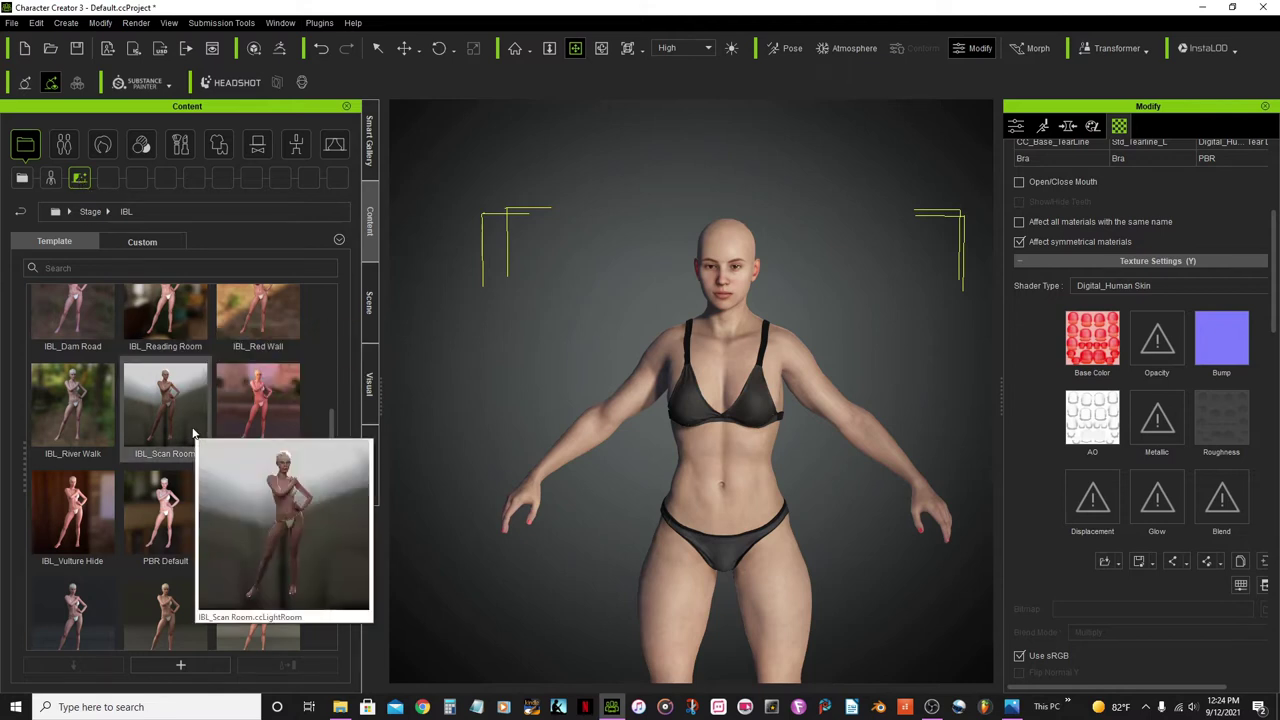
pyautogui.scroll(3, 190, 427)
pyautogui.scroll(-5, 160, 372)
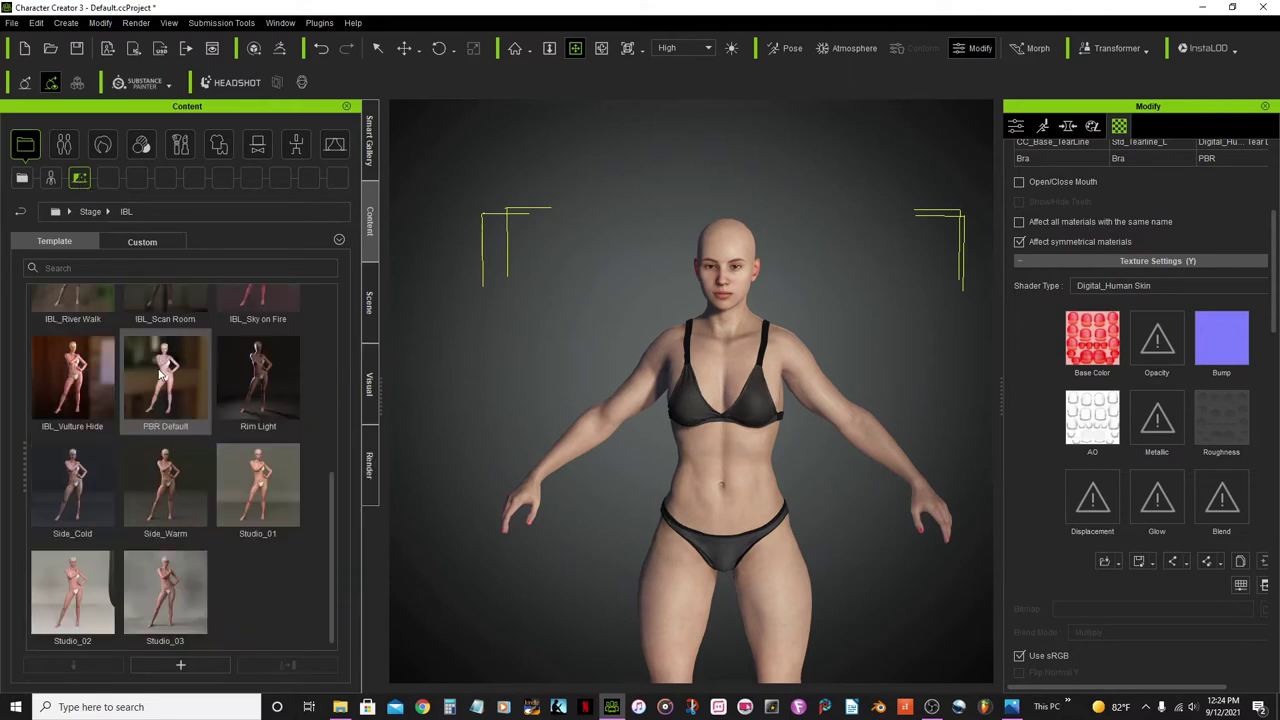
pyautogui.scroll(5, 160, 372)
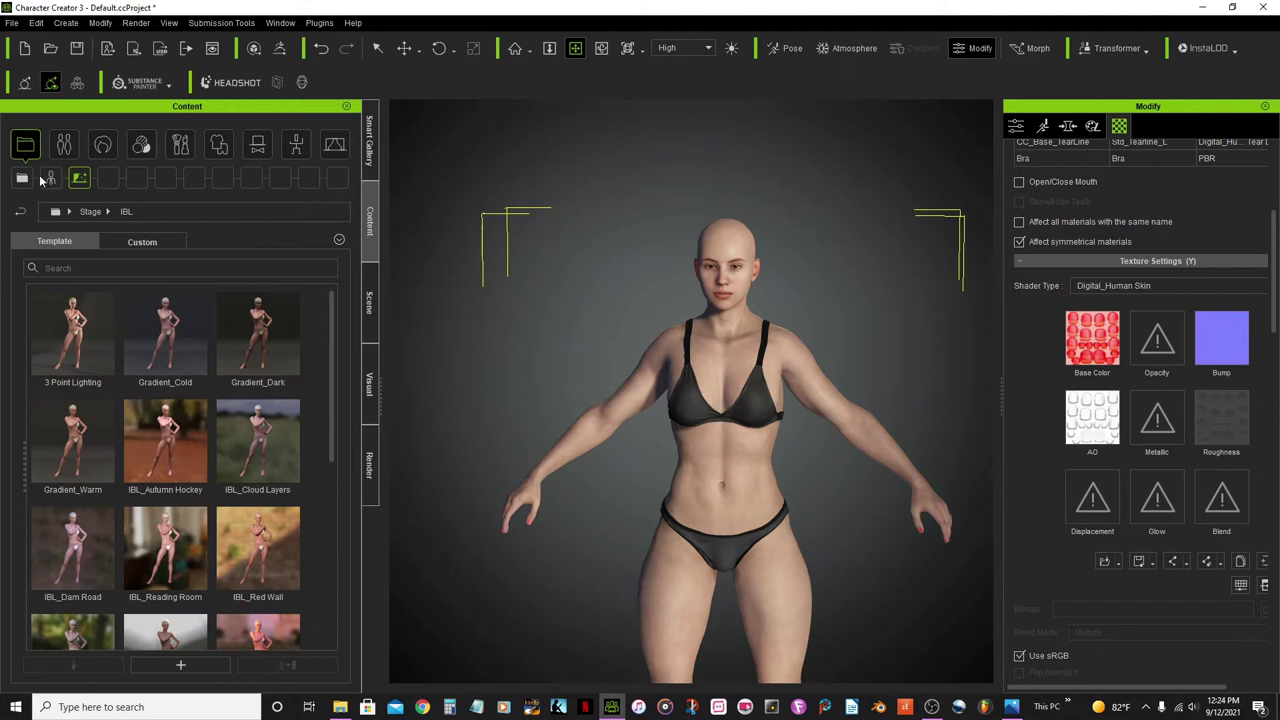
pyautogui.scroll(-5, 165, 422)
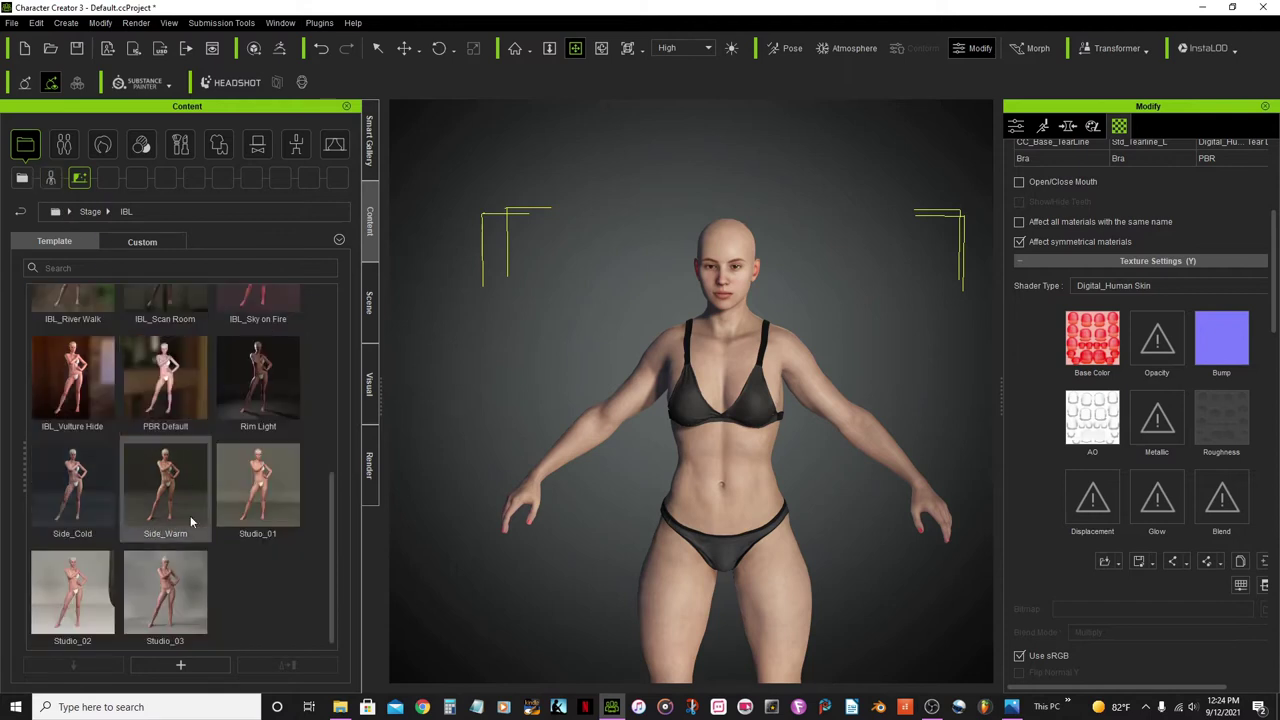
pyautogui.click(18, 215)
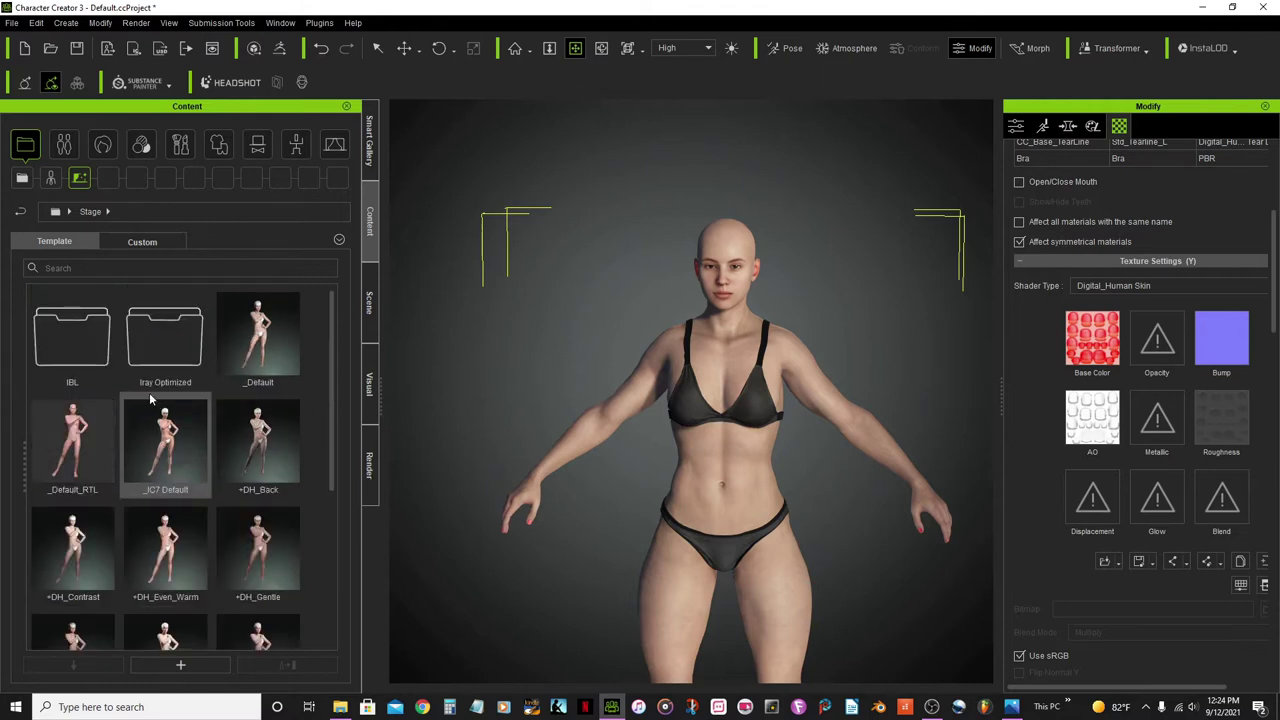
pyautogui.doubleClick(75, 351)
pyautogui.scroll(-4, 80, 357)
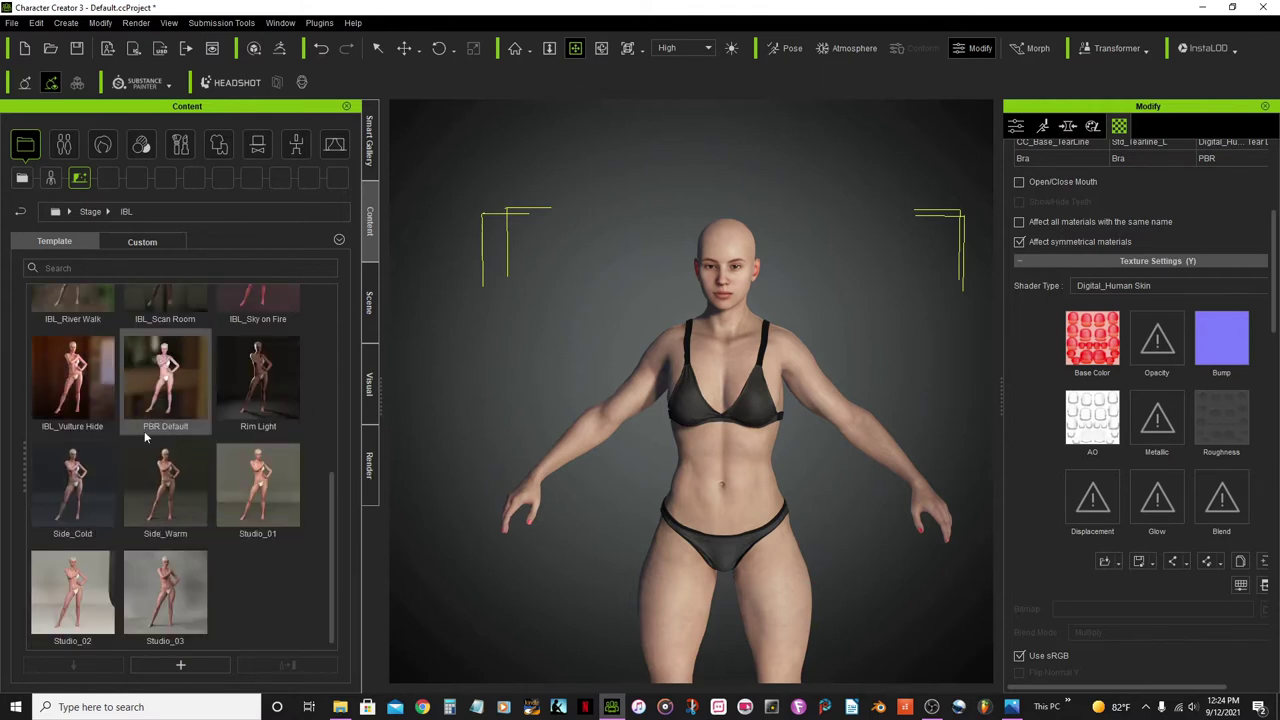
pyautogui.doubleClick(55, 598)
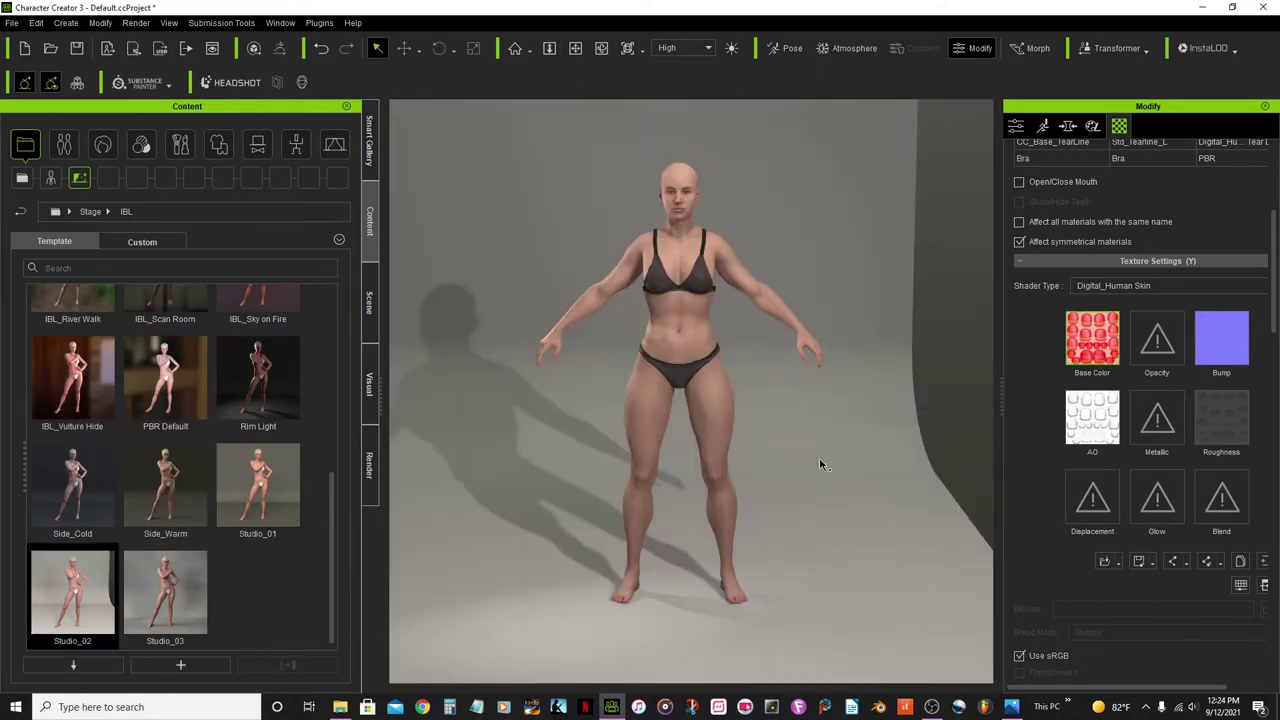
pyautogui.click(575, 48)
pyautogui.moveTo(763, 290); pyautogui.dragTo(726, 194)
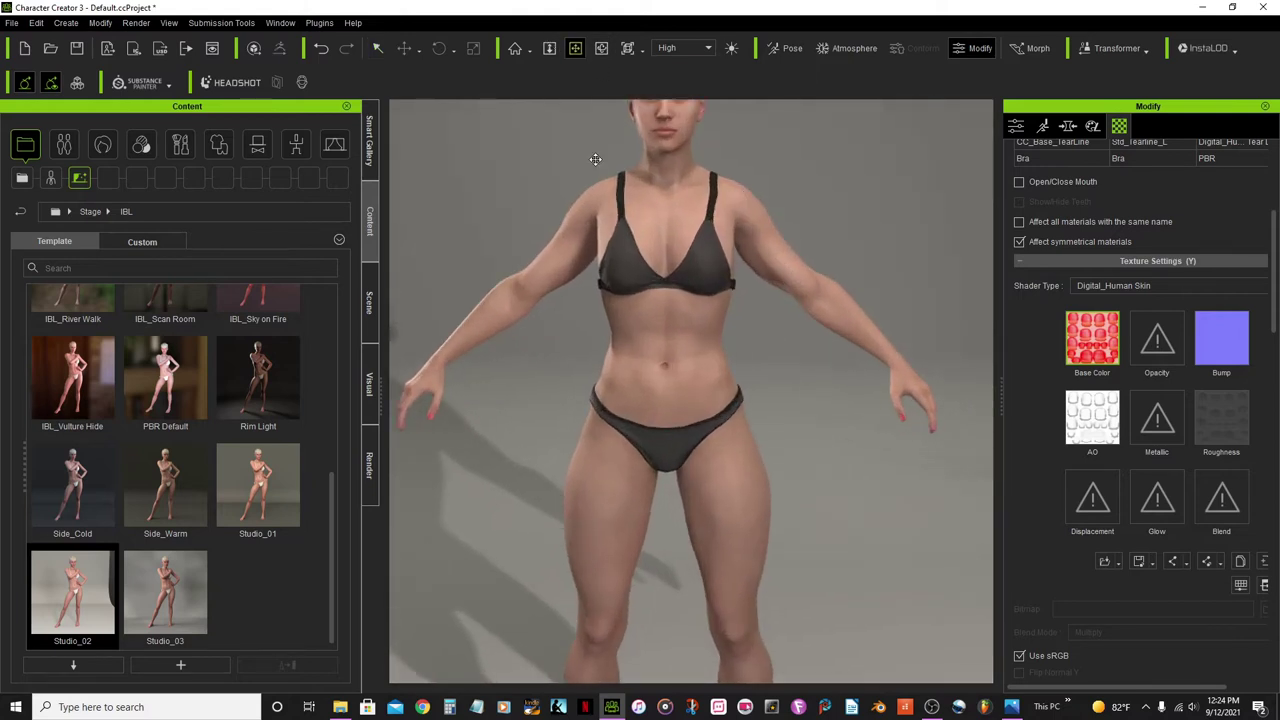
pyautogui.moveTo(595, 159); pyautogui.dragTo(542, 253)
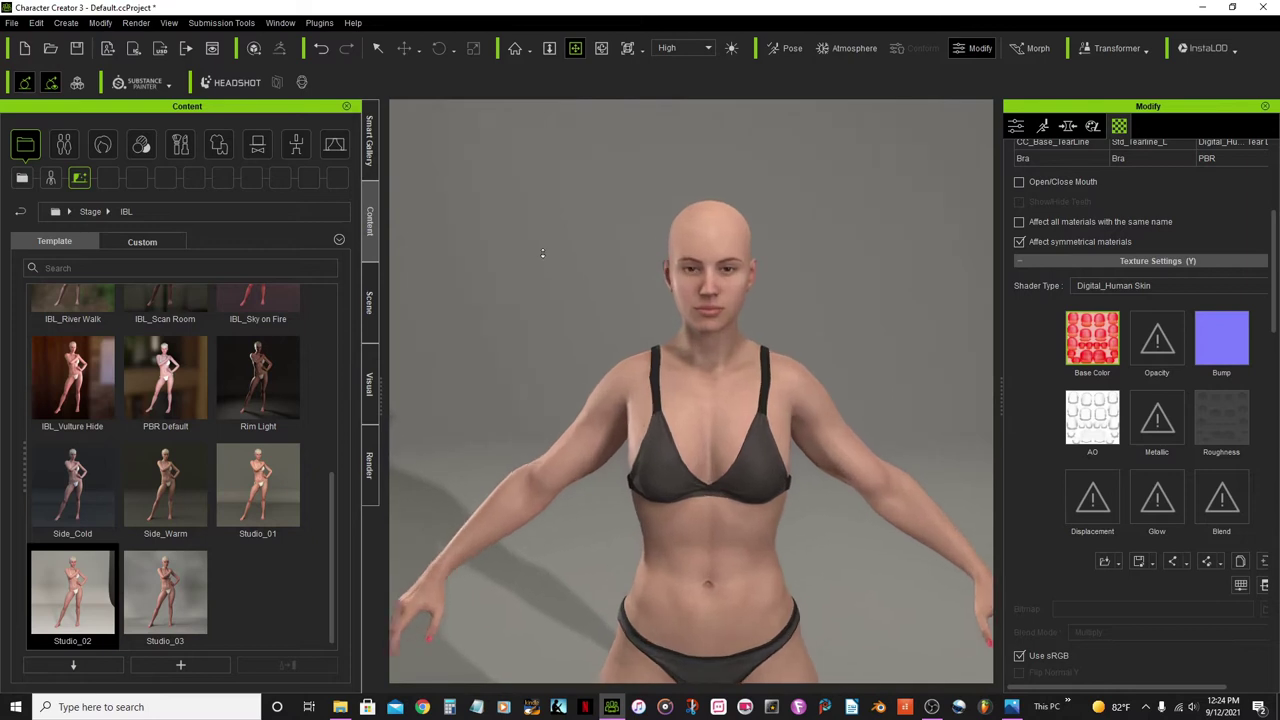
pyautogui.scroll(3, 542, 253)
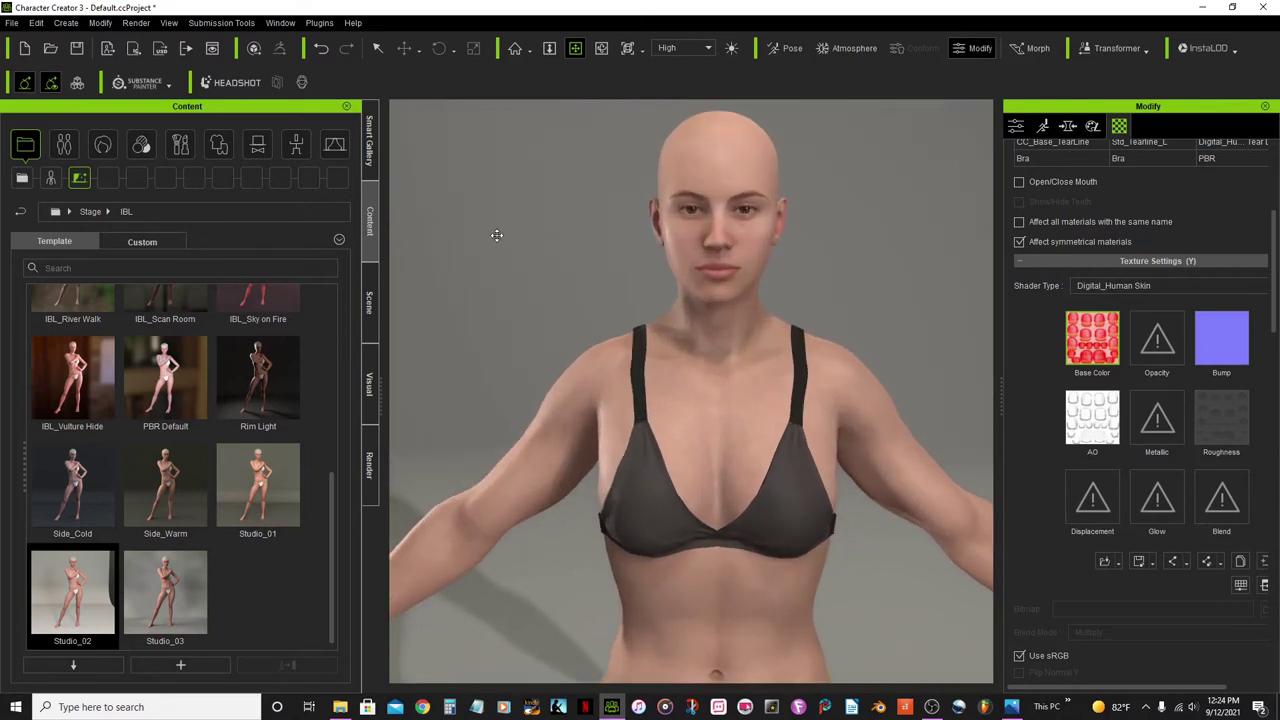
# Step: Save the project as Blaze Tutorial in the Blaze Fielding_tutorial folder under Videos > Video Tutorials
pyautogui.click(76, 48)
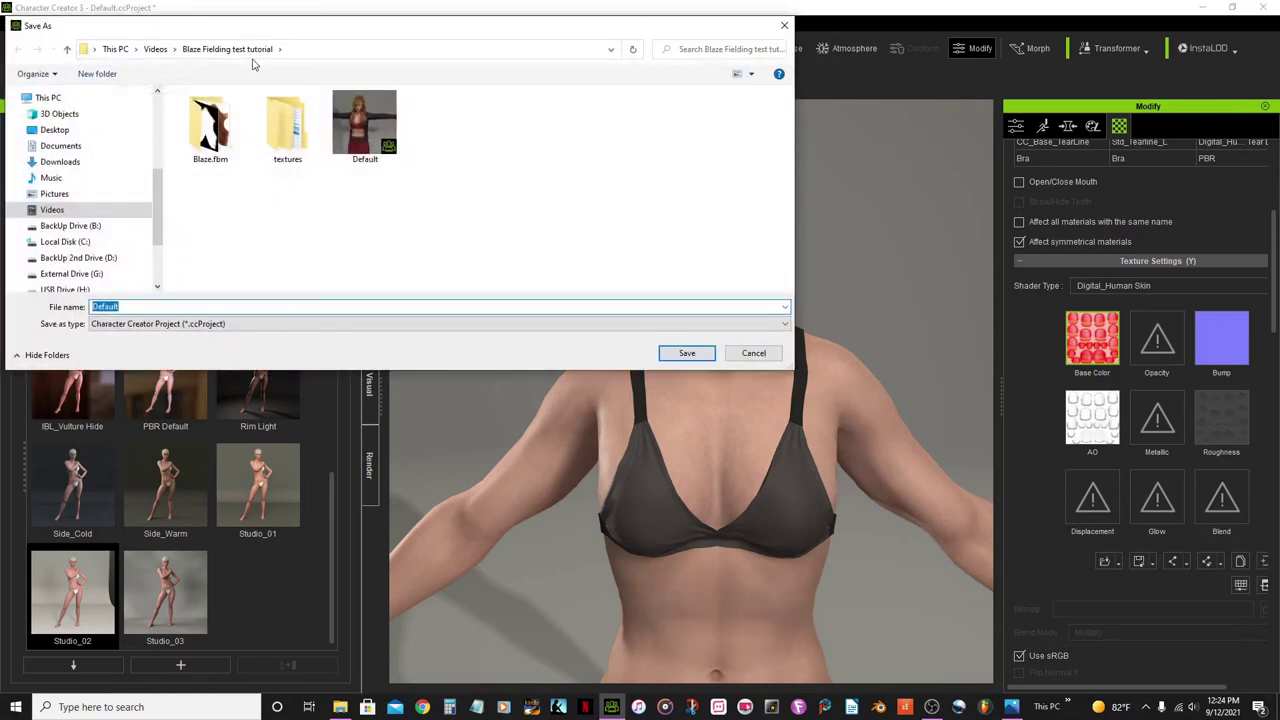
pyautogui.click(155, 48)
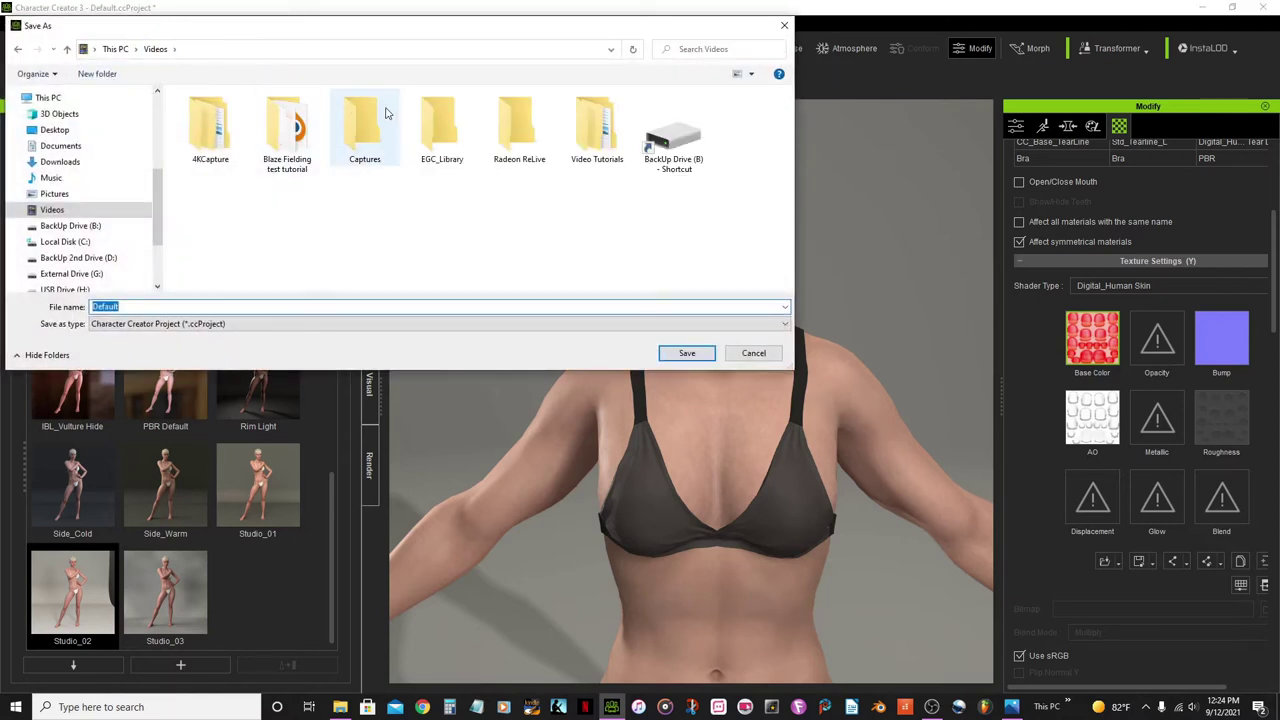
pyautogui.doubleClick(597, 125)
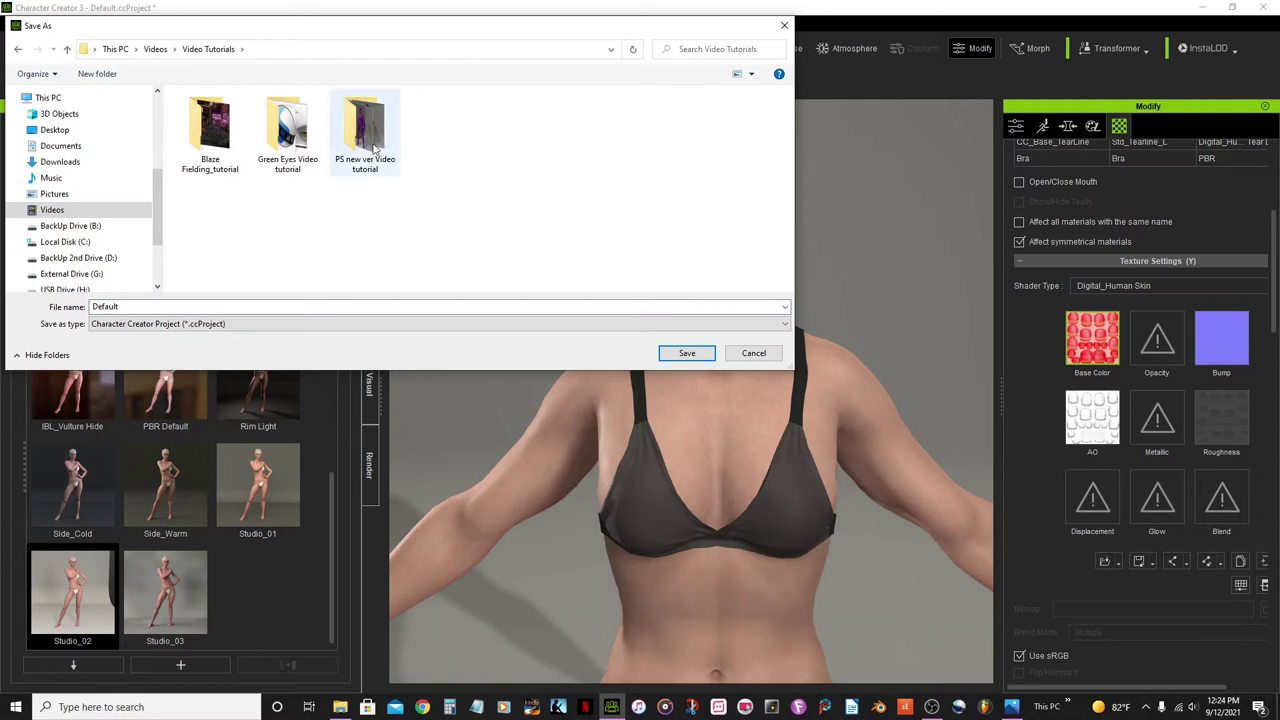
pyautogui.click(221, 140)
pyautogui.doubleClick(221, 140)
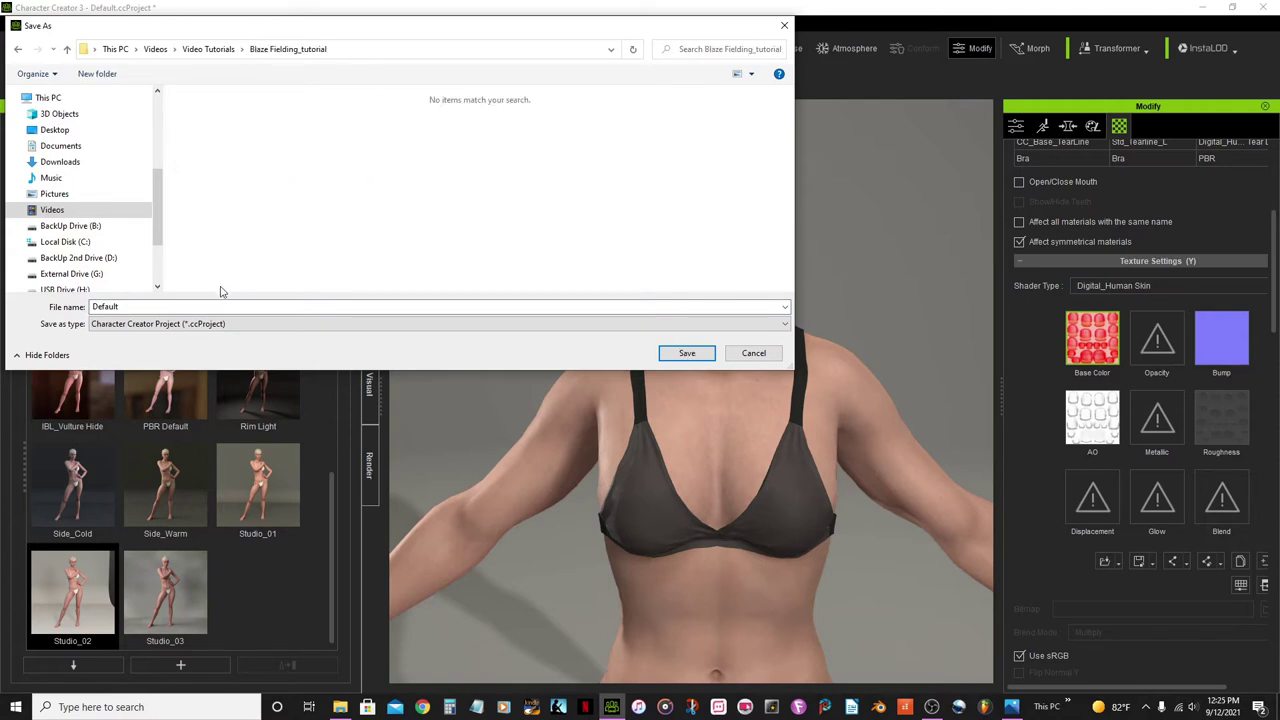
pyautogui.doubleClick(140, 307)
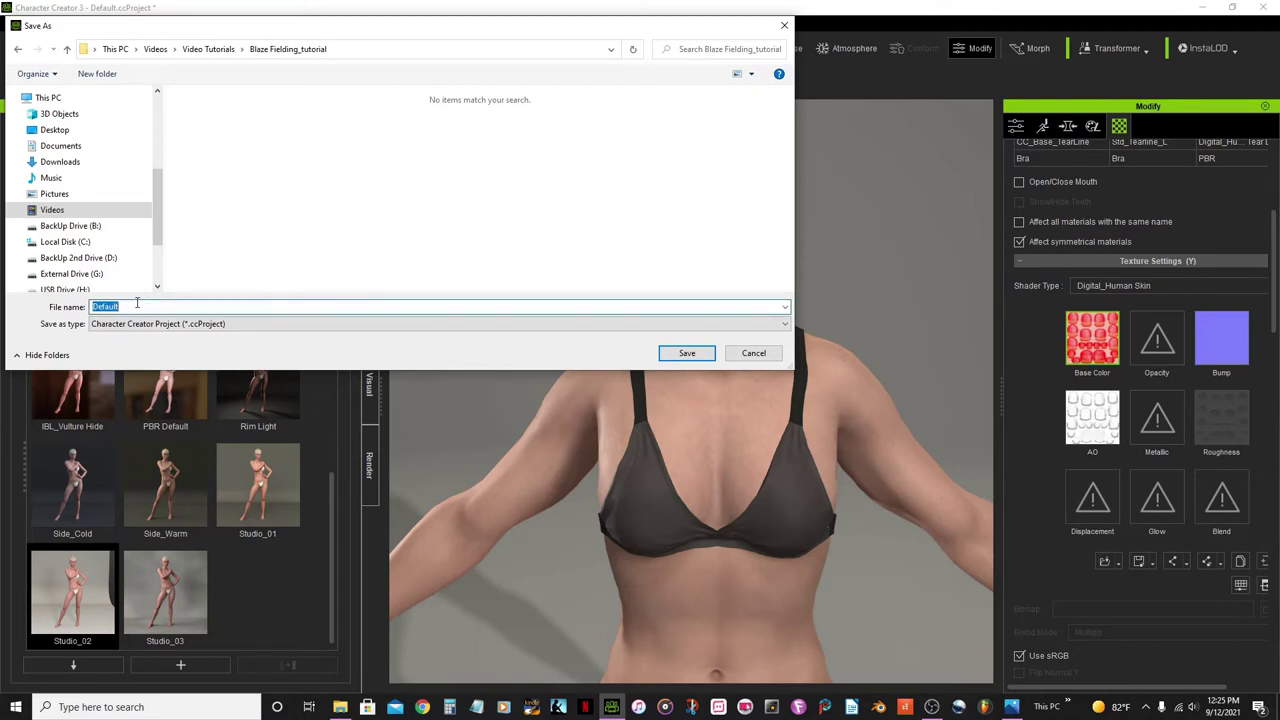
pyautogui.write('Blaze')
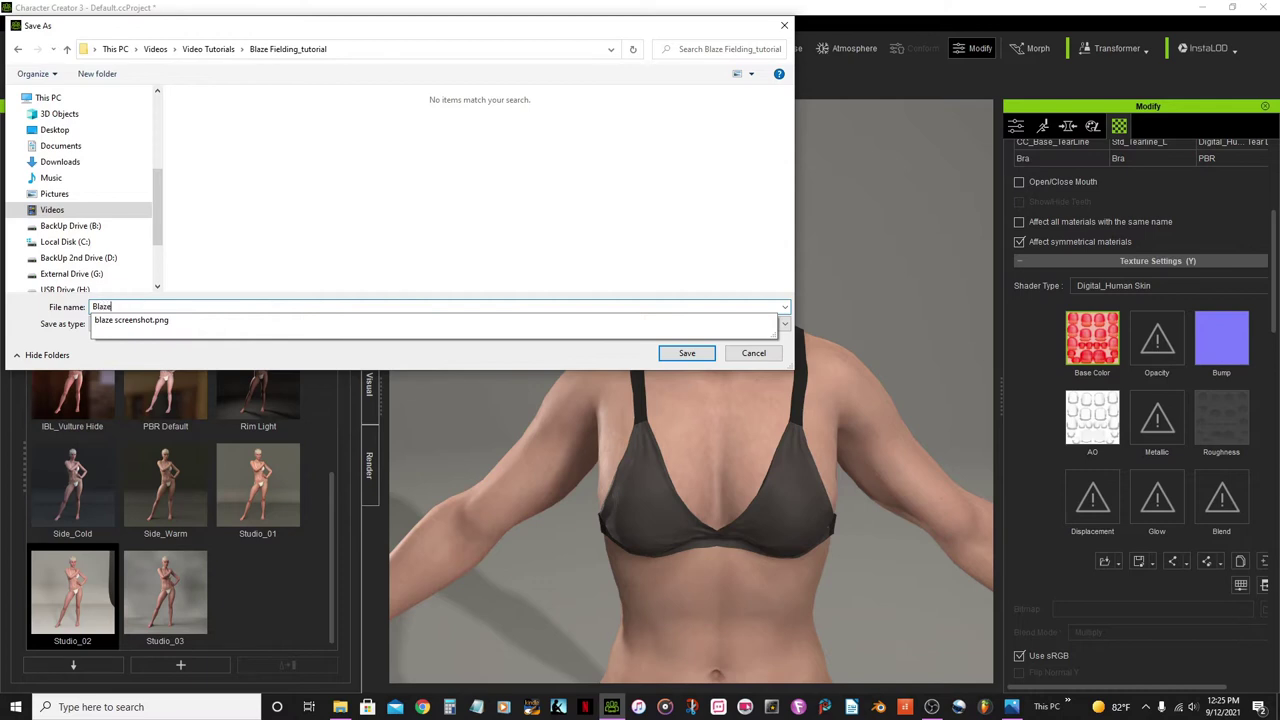
pyautogui.write(' T')
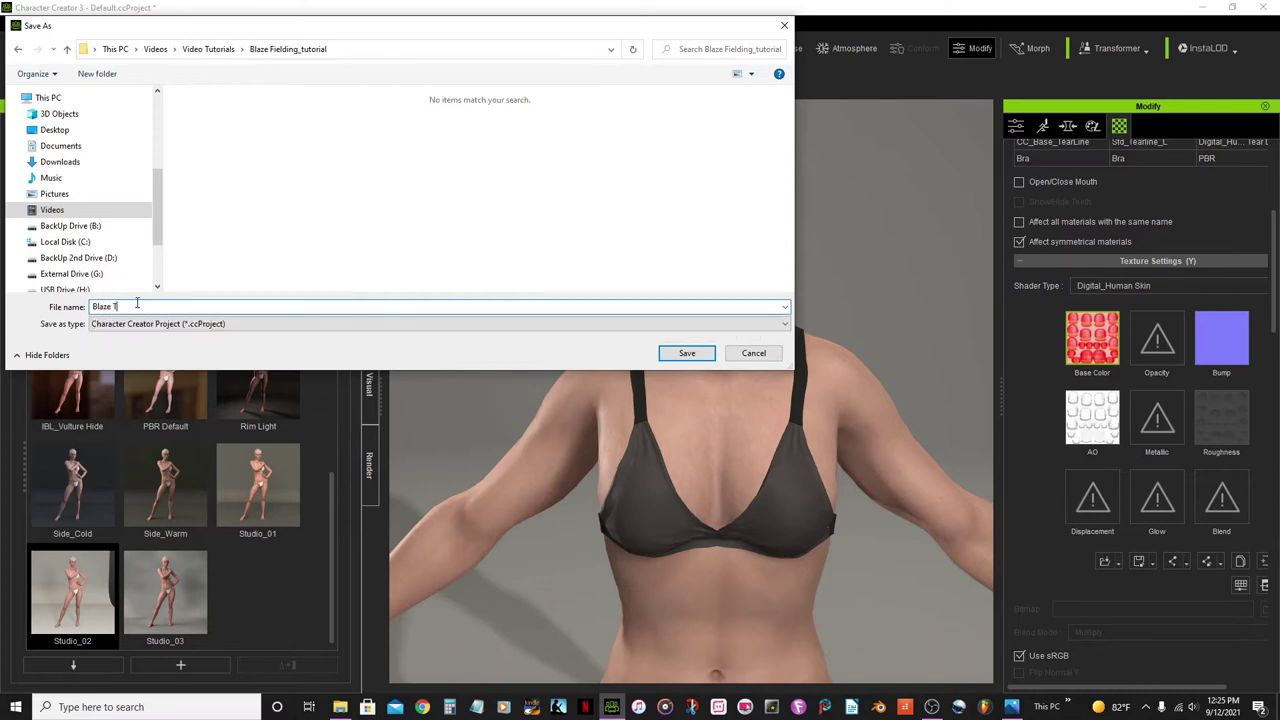
pyautogui.write('utorial')
pyautogui.press('Return')
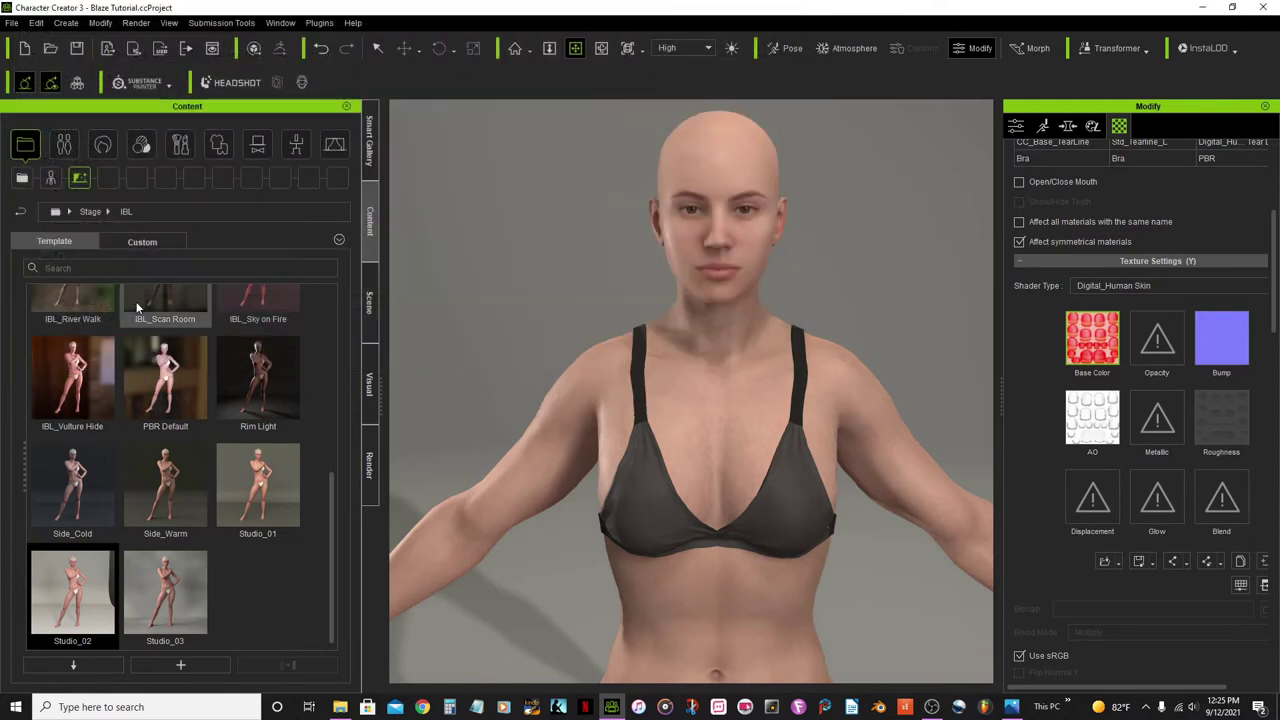
# Step: Examine the character's face in close-up and compare it with Blaze in the reference image blaze screenshot.png
pyautogui.scroll(-3, 782, 287)
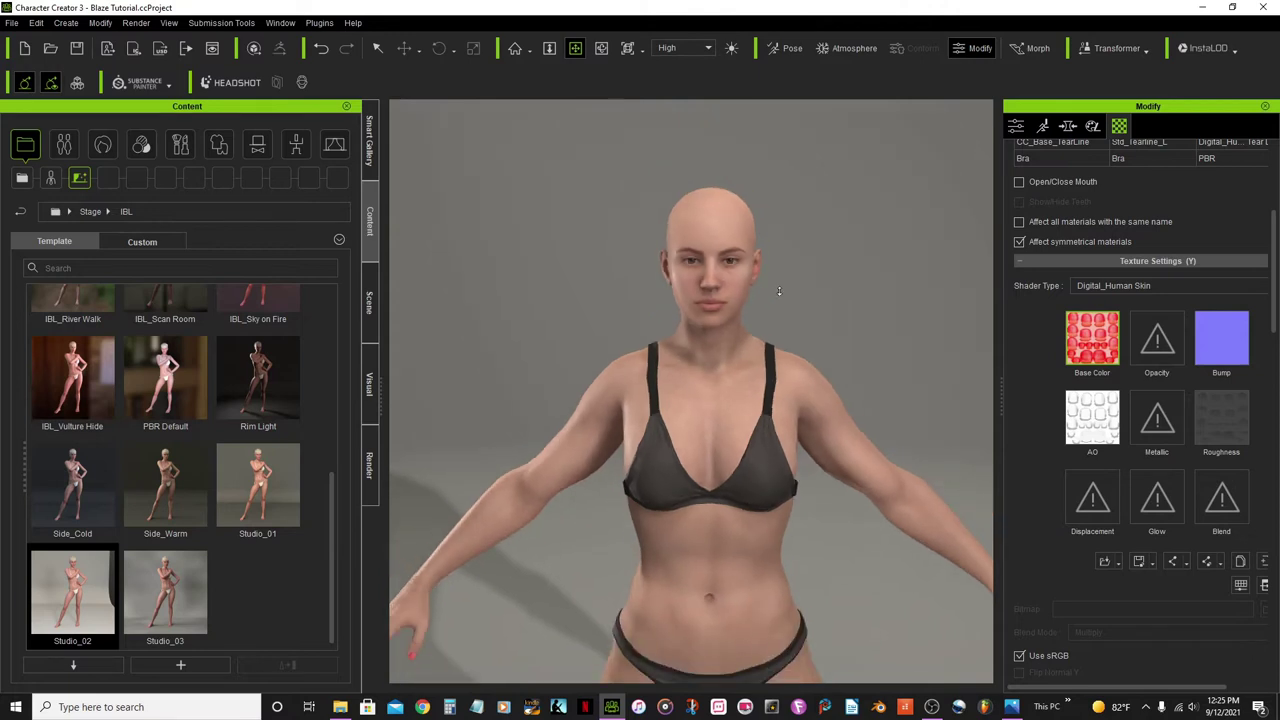
pyautogui.moveTo(722, 222); pyautogui.dragTo(717, 233, button='middle')
pyautogui.scroll(2, 646, 123)
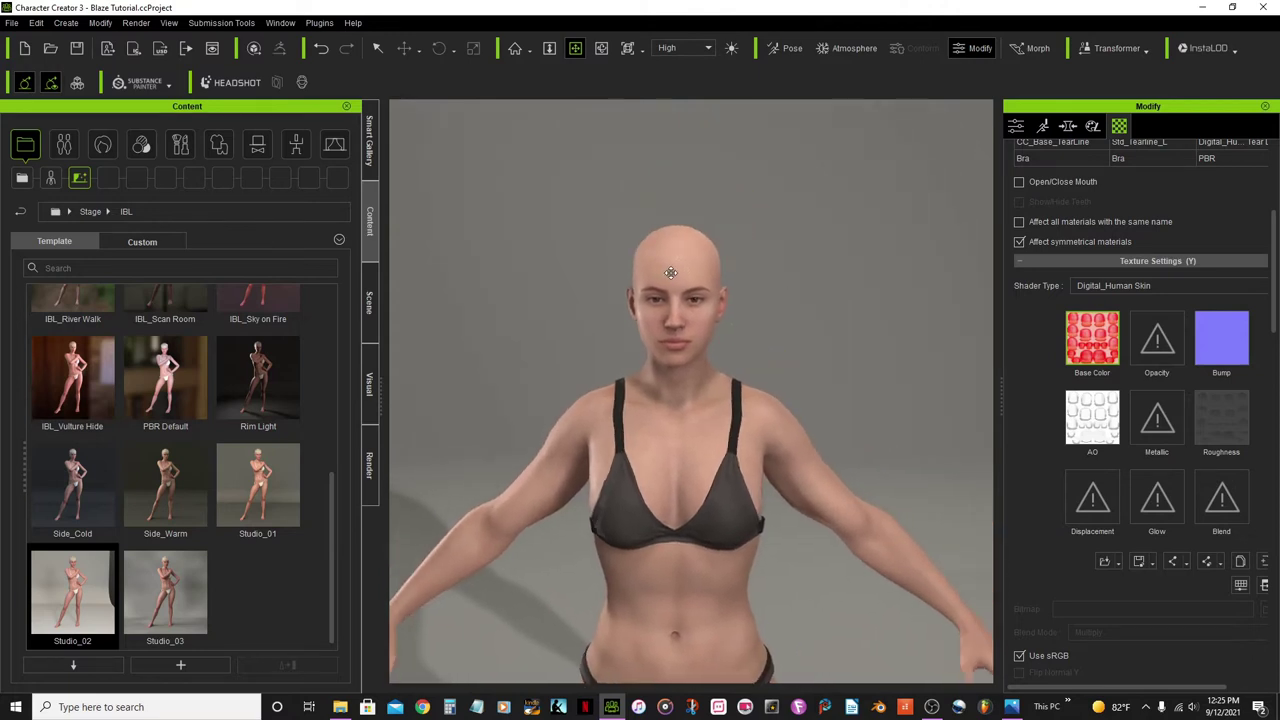
pyautogui.scroll(3, 670, 272)
pyautogui.moveTo(710, 269); pyautogui.dragTo(724, 402, button='middle')
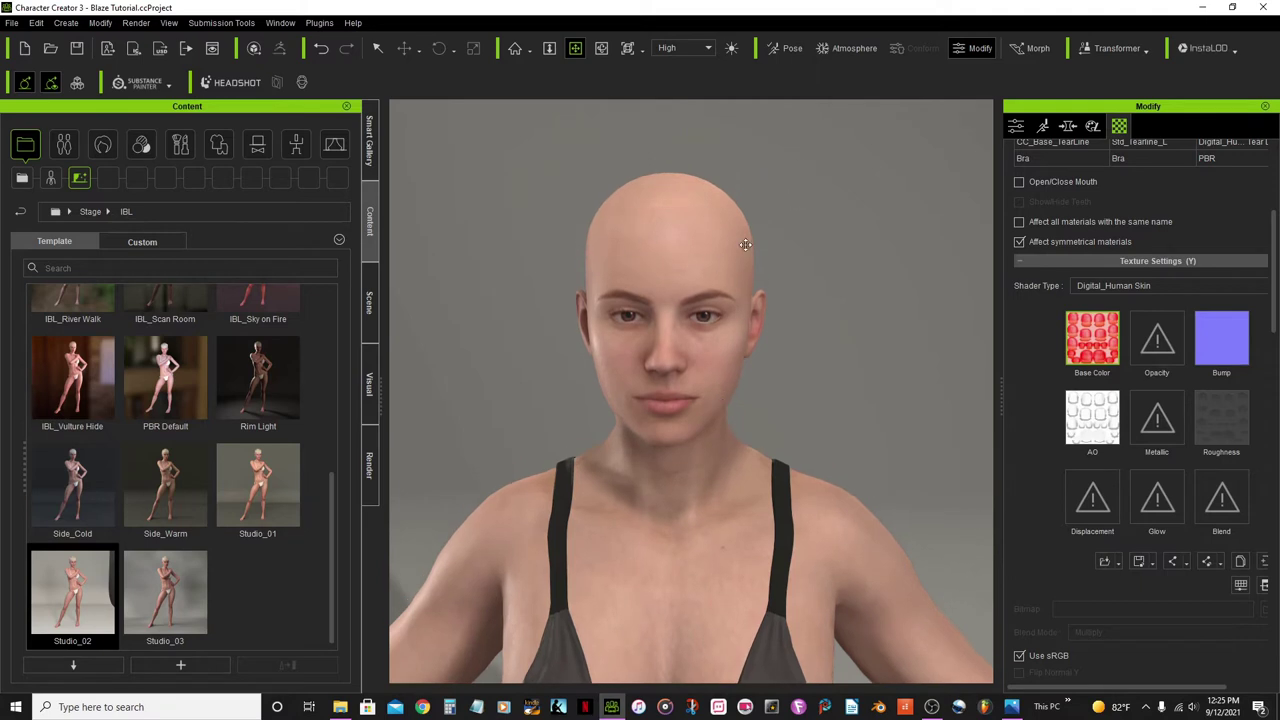
pyautogui.scroll(1, 726, 254)
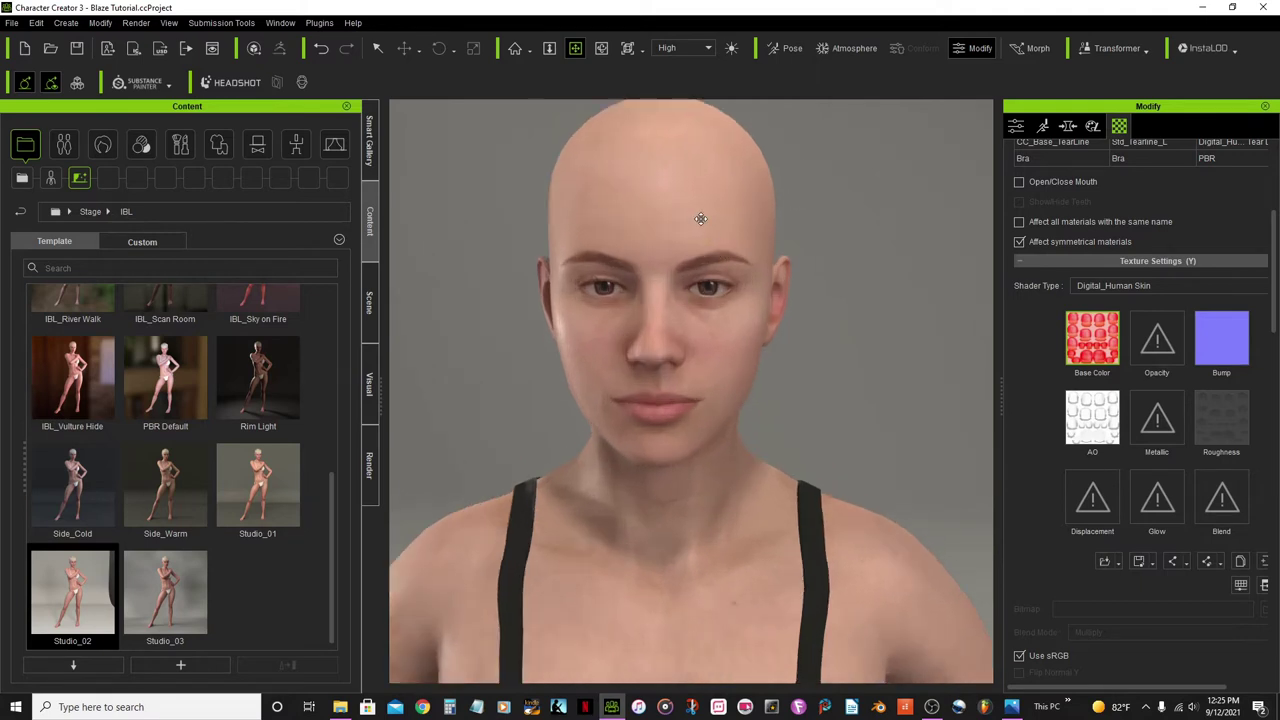
pyautogui.scroll(1, 701, 262)
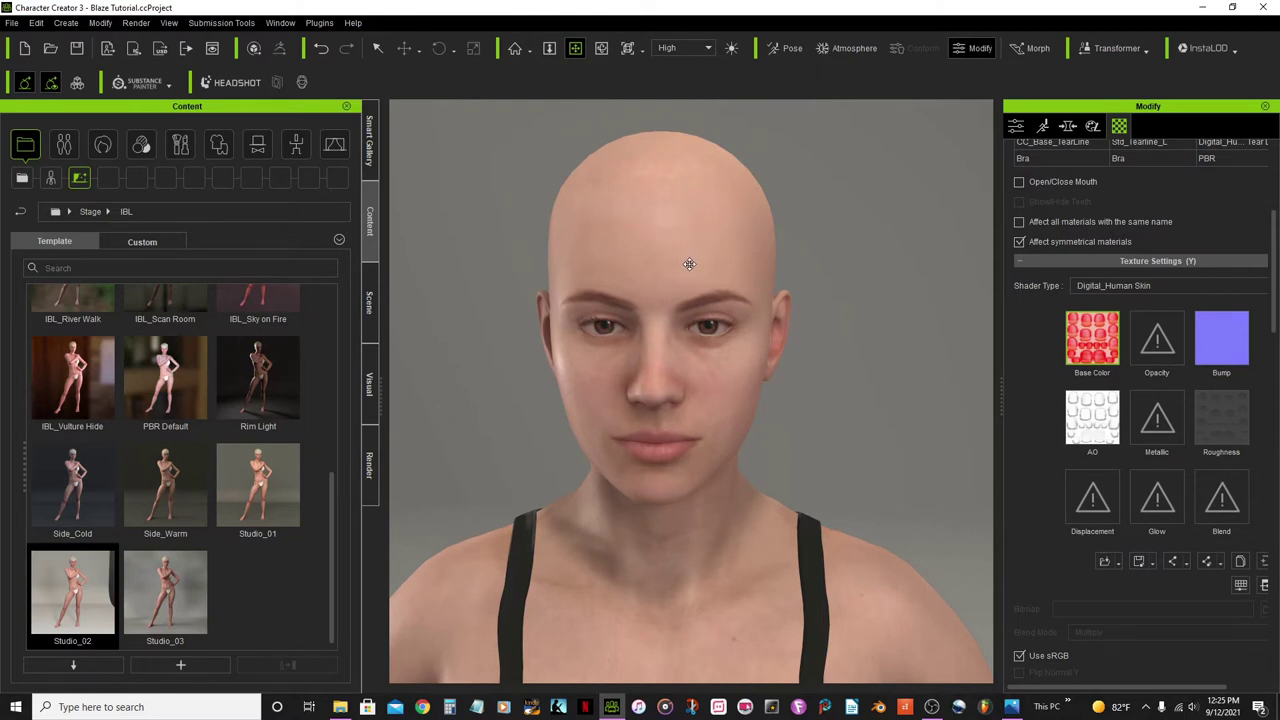
pyautogui.click(1012, 707)
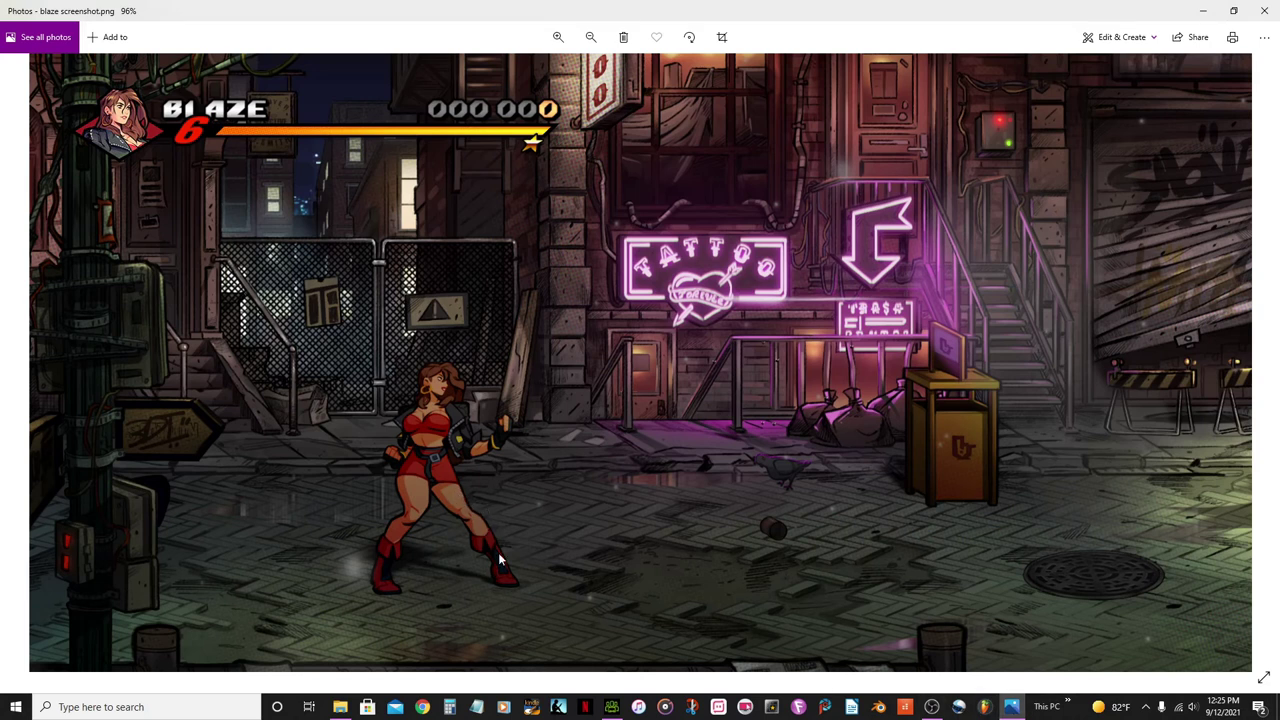
pyautogui.click(1010, 707)
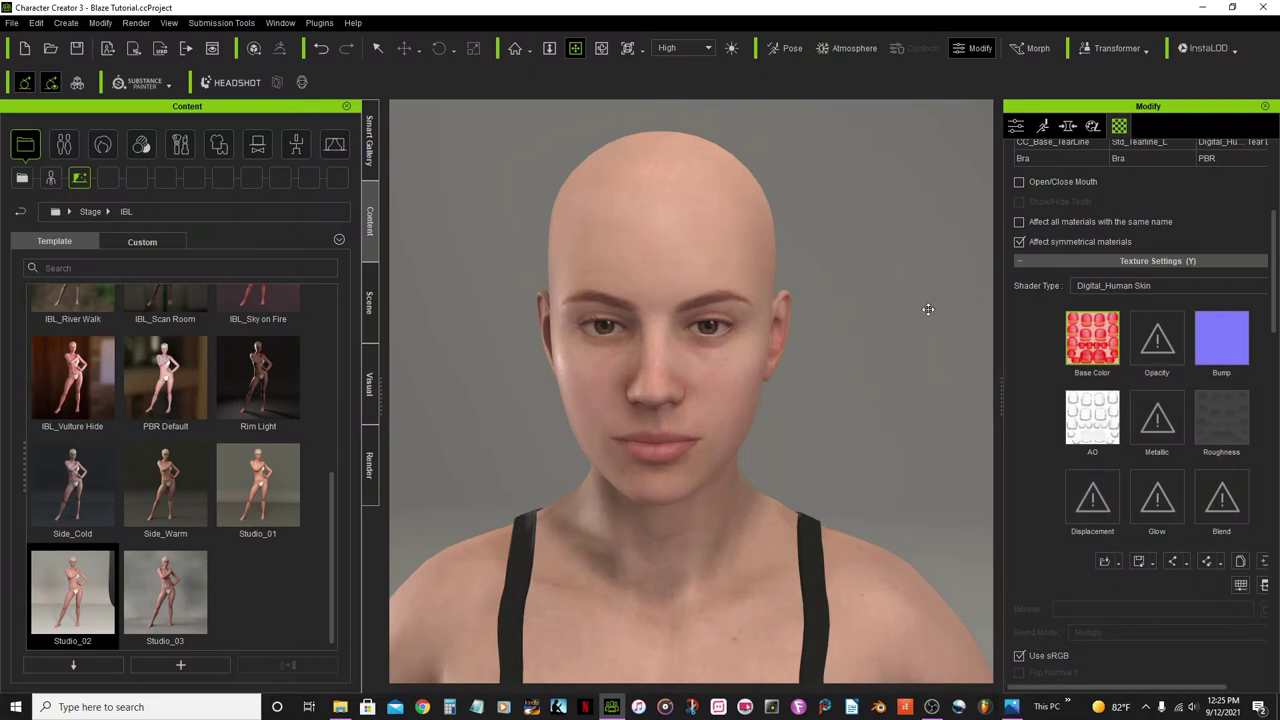
# Step: Activate the Skin appearance editor for the character, keeping the modified material and texture settings
pyautogui.scroll(5, 1064, 235)
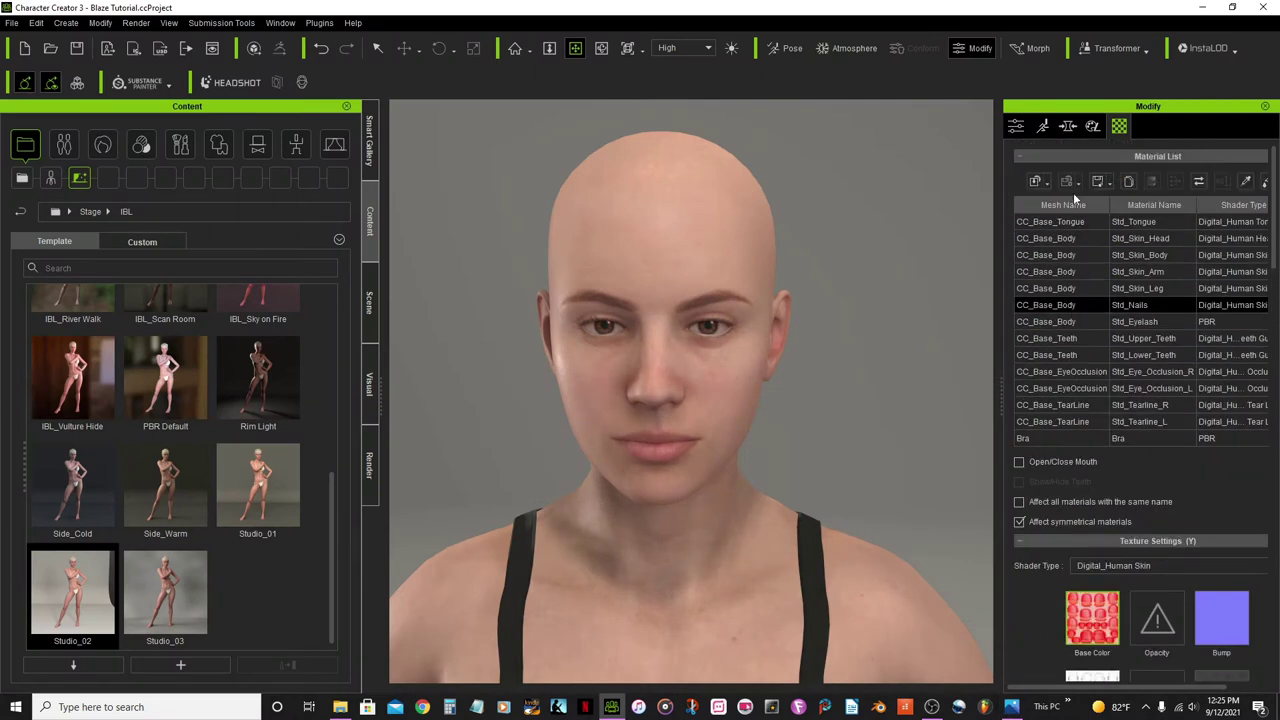
pyautogui.click(1093, 126)
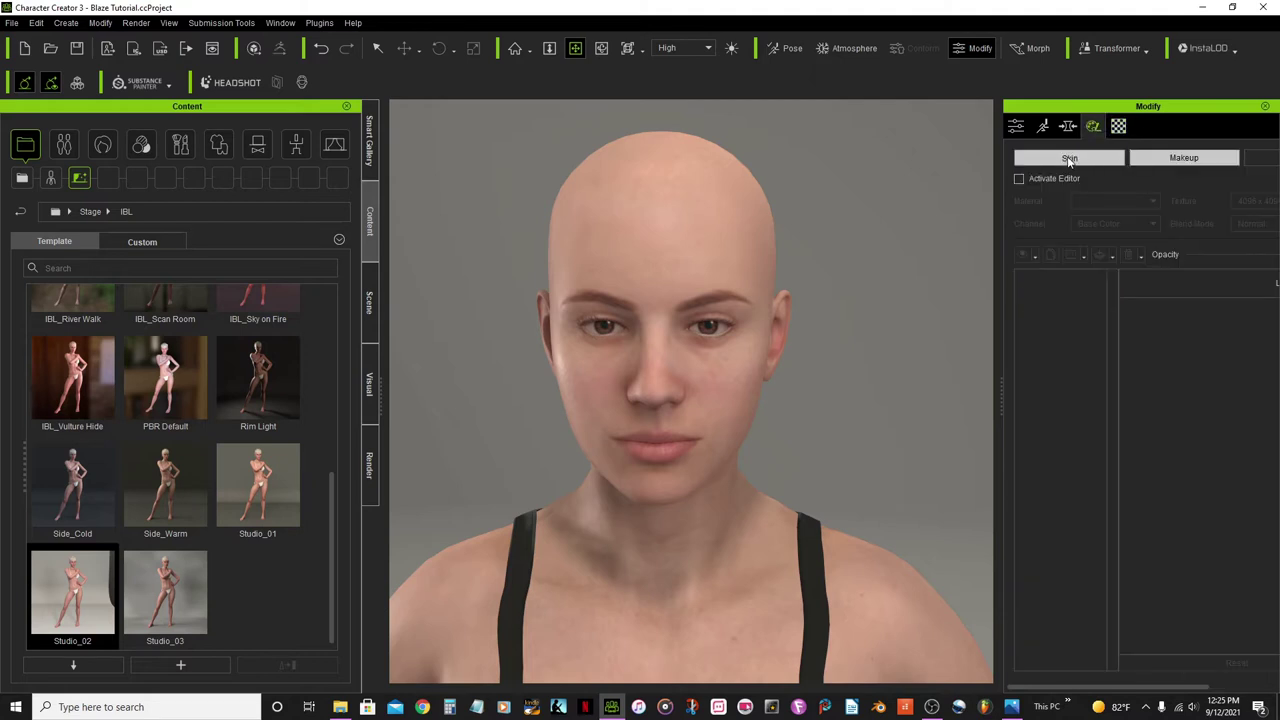
pyautogui.click(1068, 160)
pyautogui.scroll(5, 683, 305)
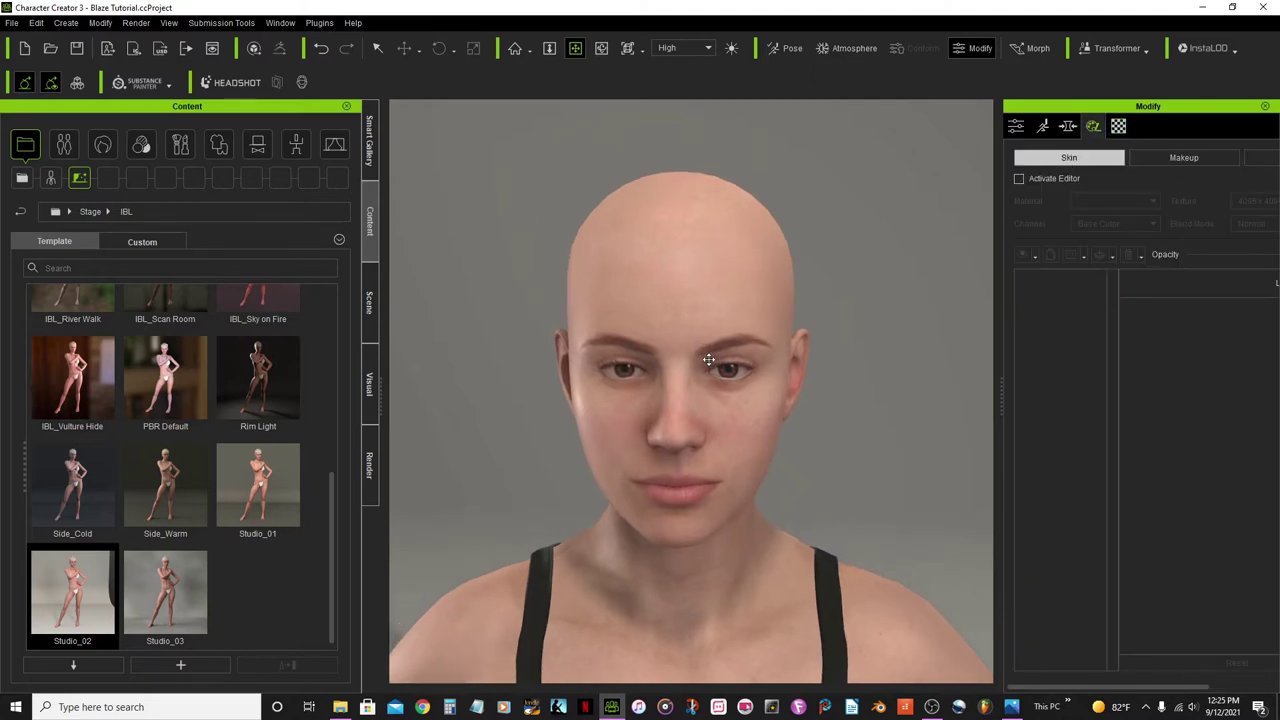
pyautogui.scroll(-2, 708, 359)
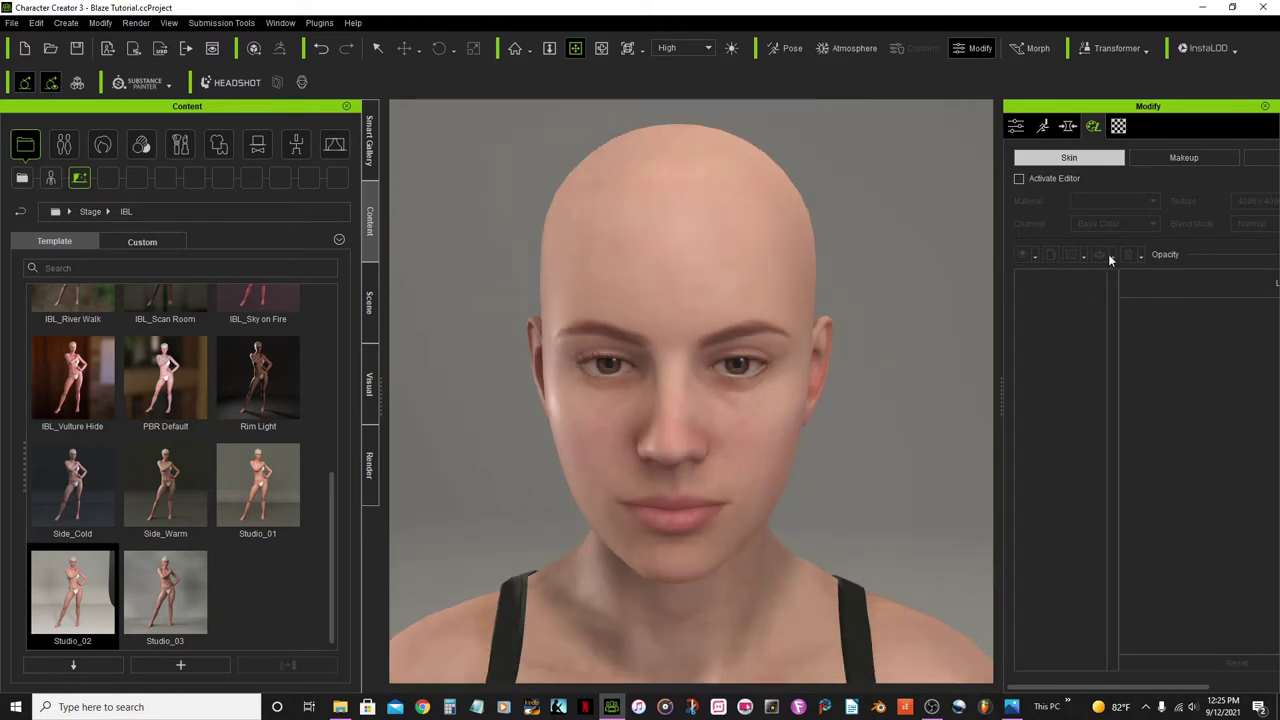
pyautogui.moveTo(743, 309); pyautogui.dragTo(750, 331, button='middle')
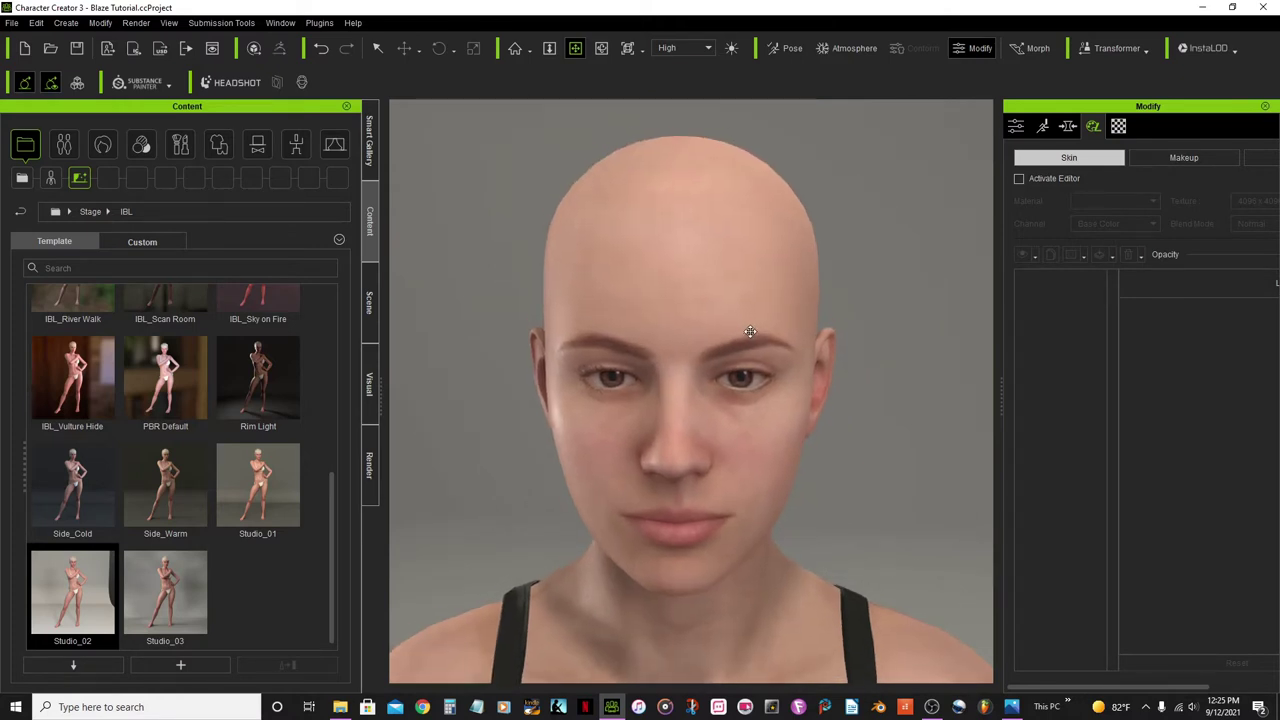
pyautogui.click(1020, 179)
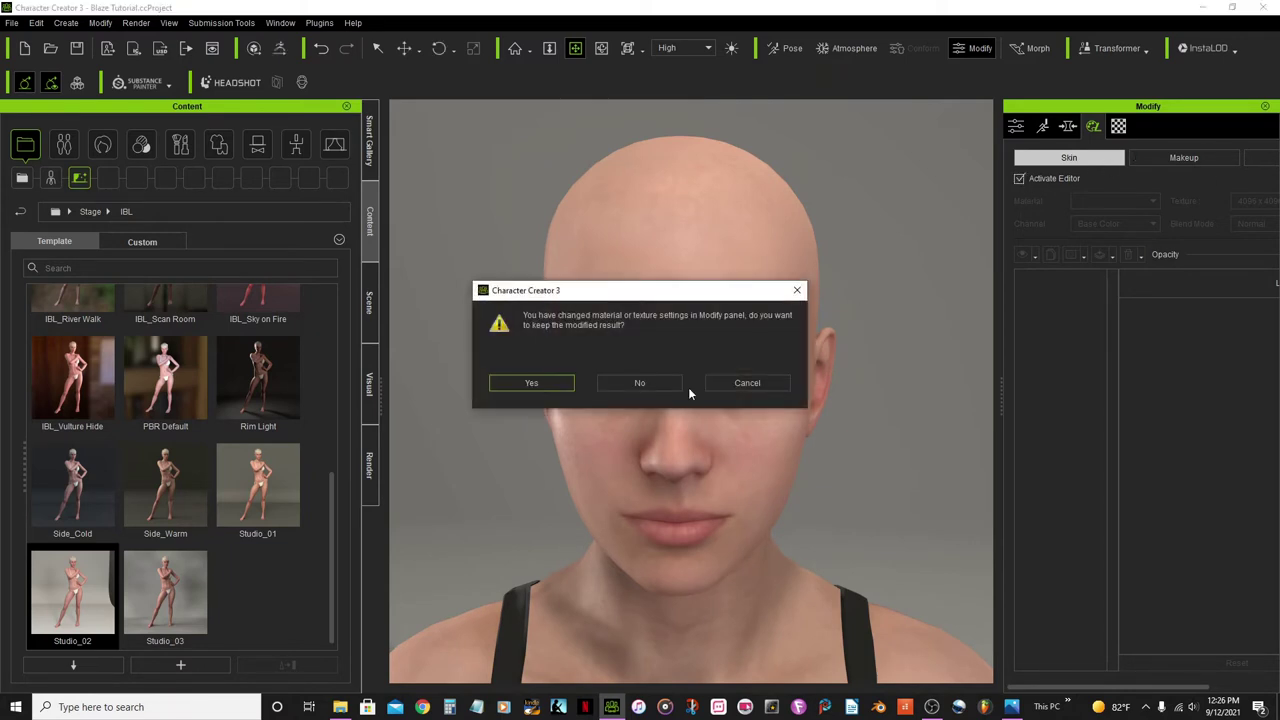
pyautogui.click(530, 384)
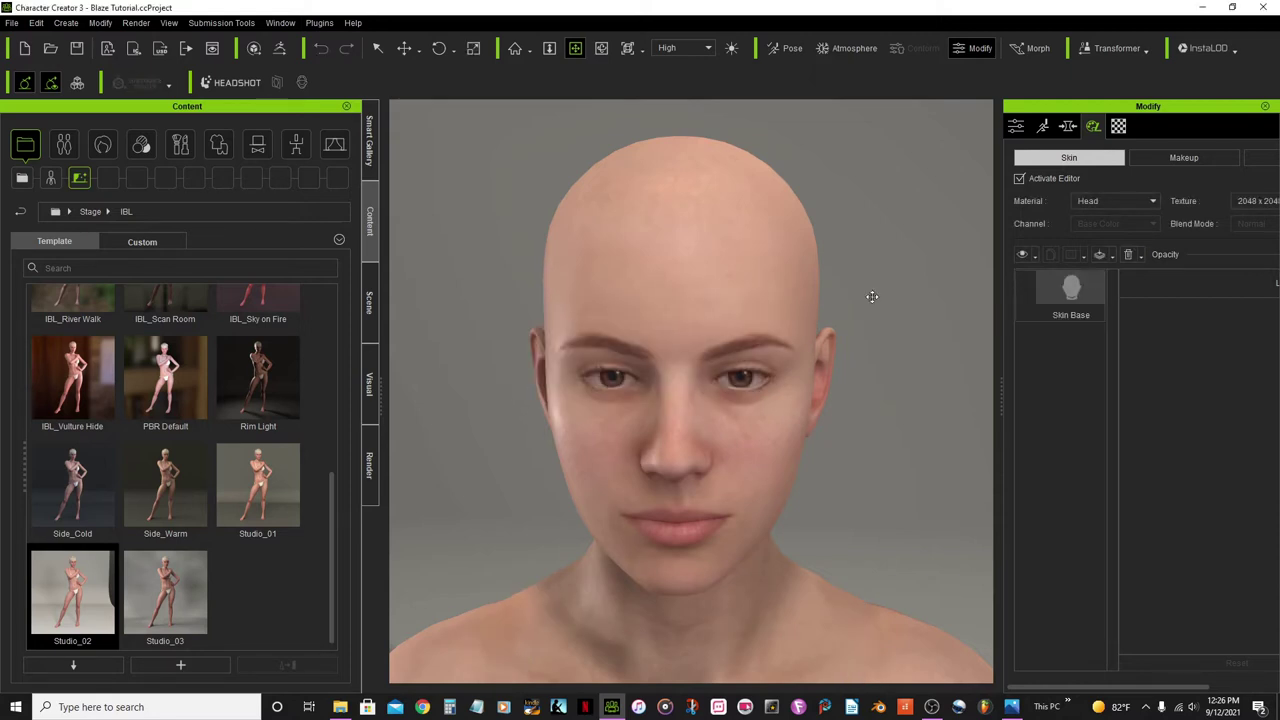
# Step: Set the base color brightness of the head's Skin Base layer to -0.05 for the black head color ID
pyautogui.click(1069, 306)
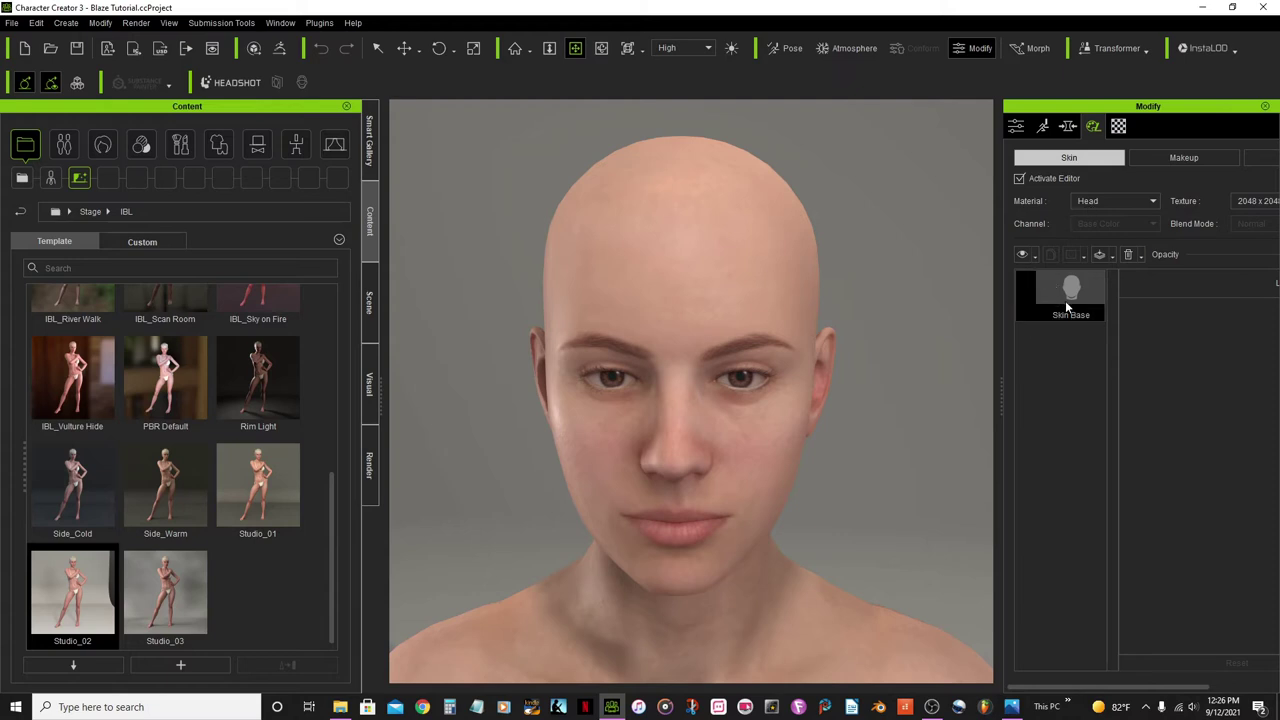
pyautogui.click(1058, 286)
pyautogui.moveTo(1078, 686); pyautogui.dragTo(1121, 692)
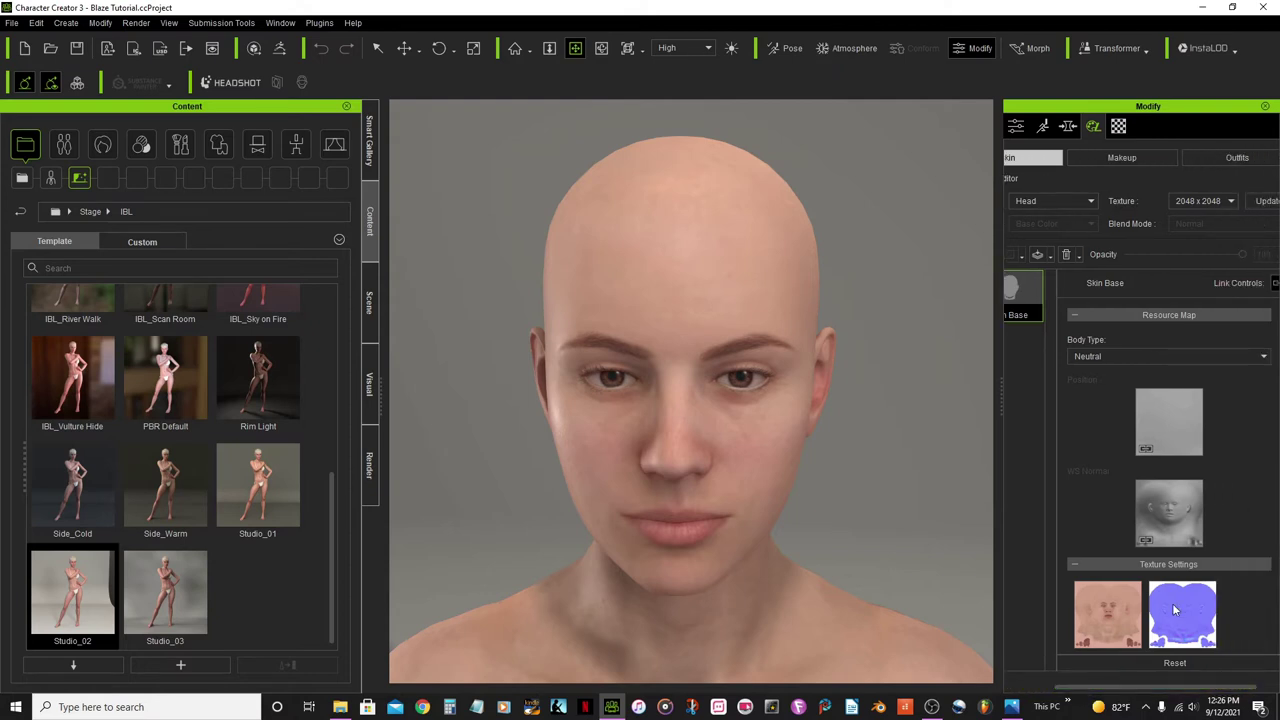
pyautogui.scroll(-10, 1249, 482)
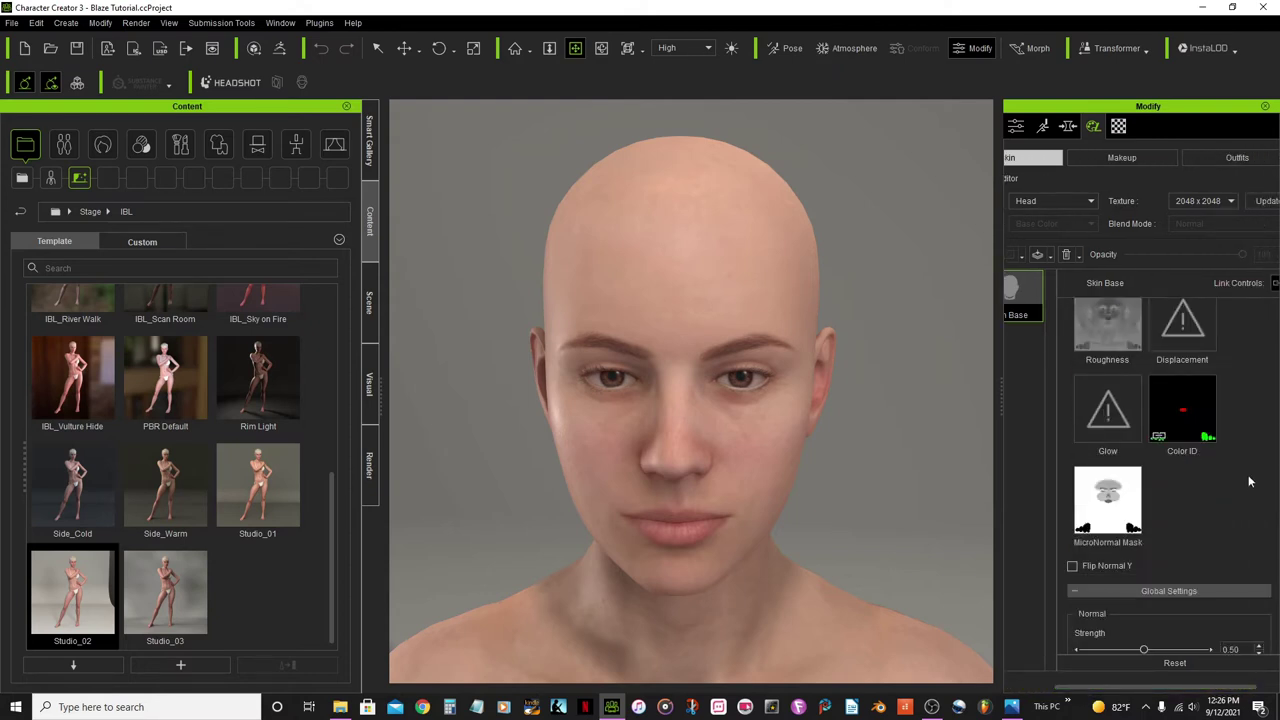
pyautogui.scroll(-5, 1249, 482)
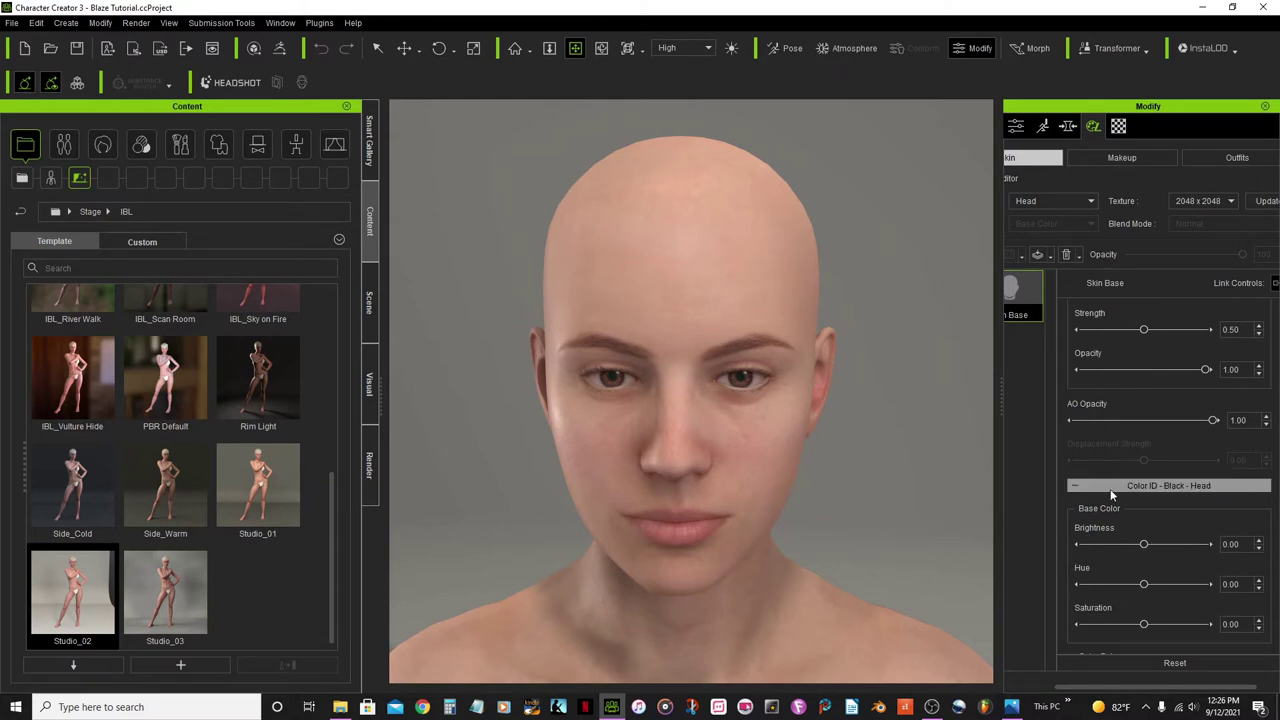
pyautogui.scroll(-1, 1225, 502)
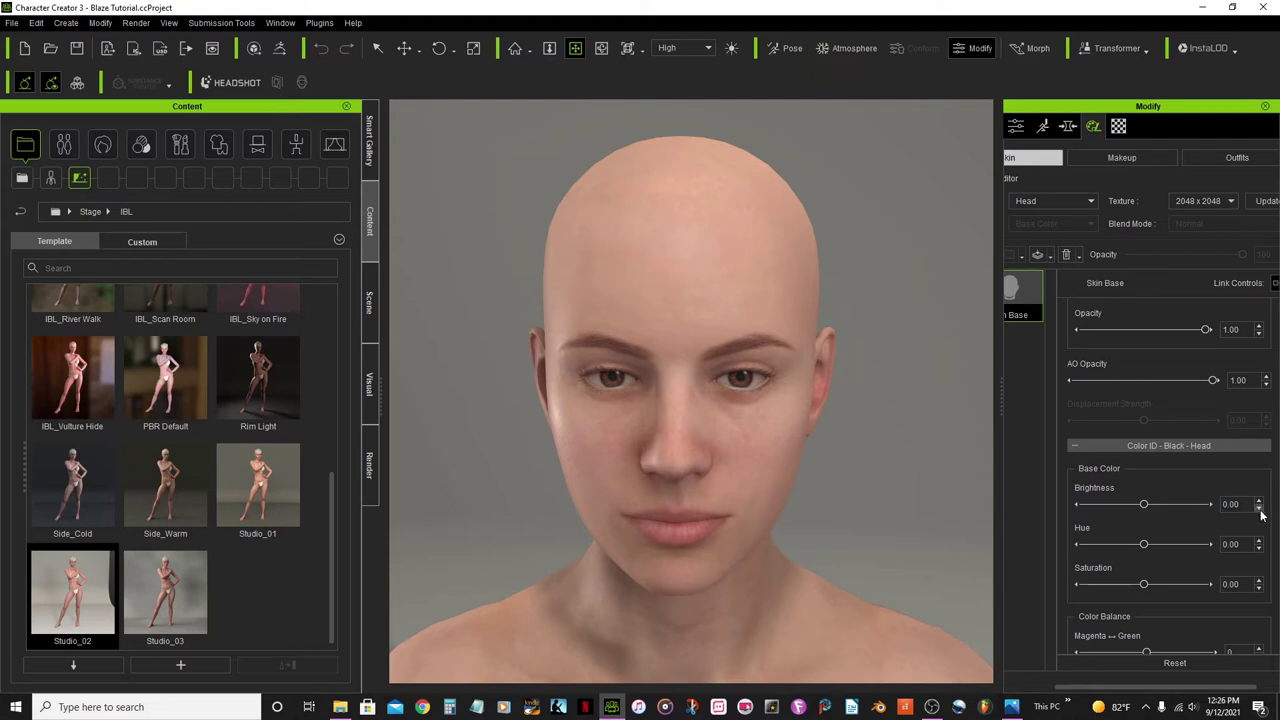
pyautogui.click(1259, 508)
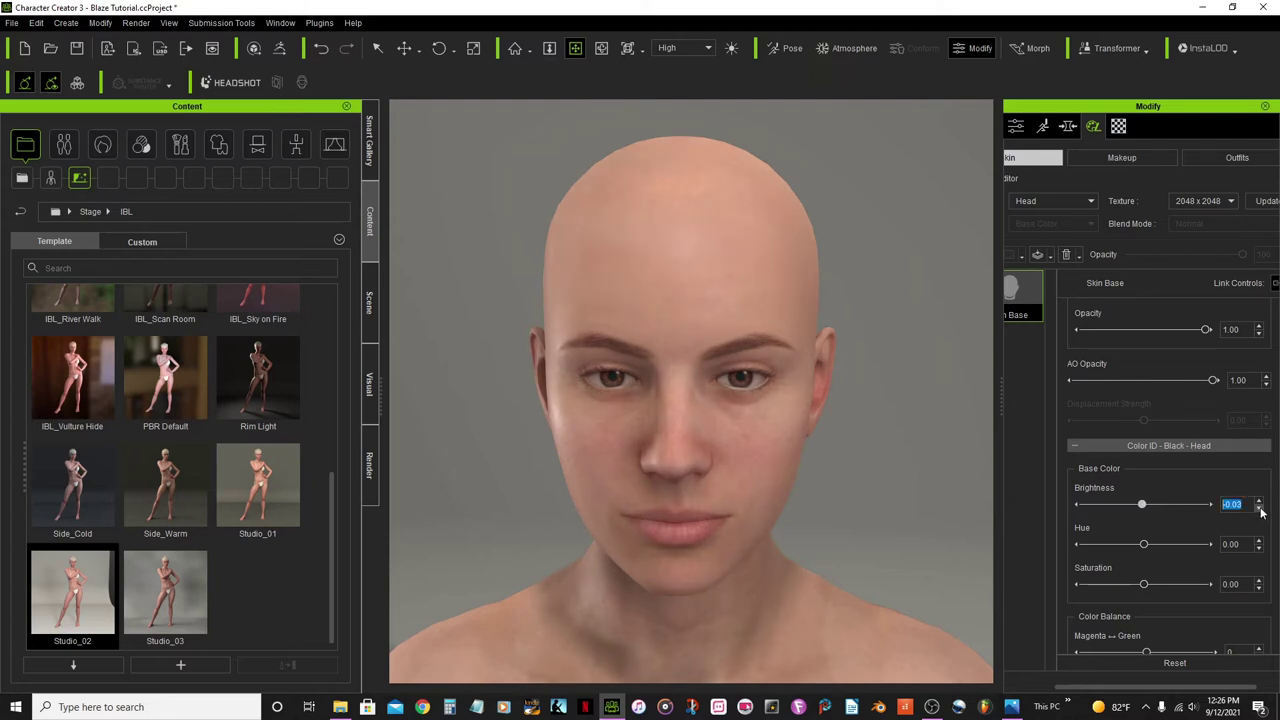
pyautogui.click(1259, 508)
pyautogui.scroll(-2, 766, 523)
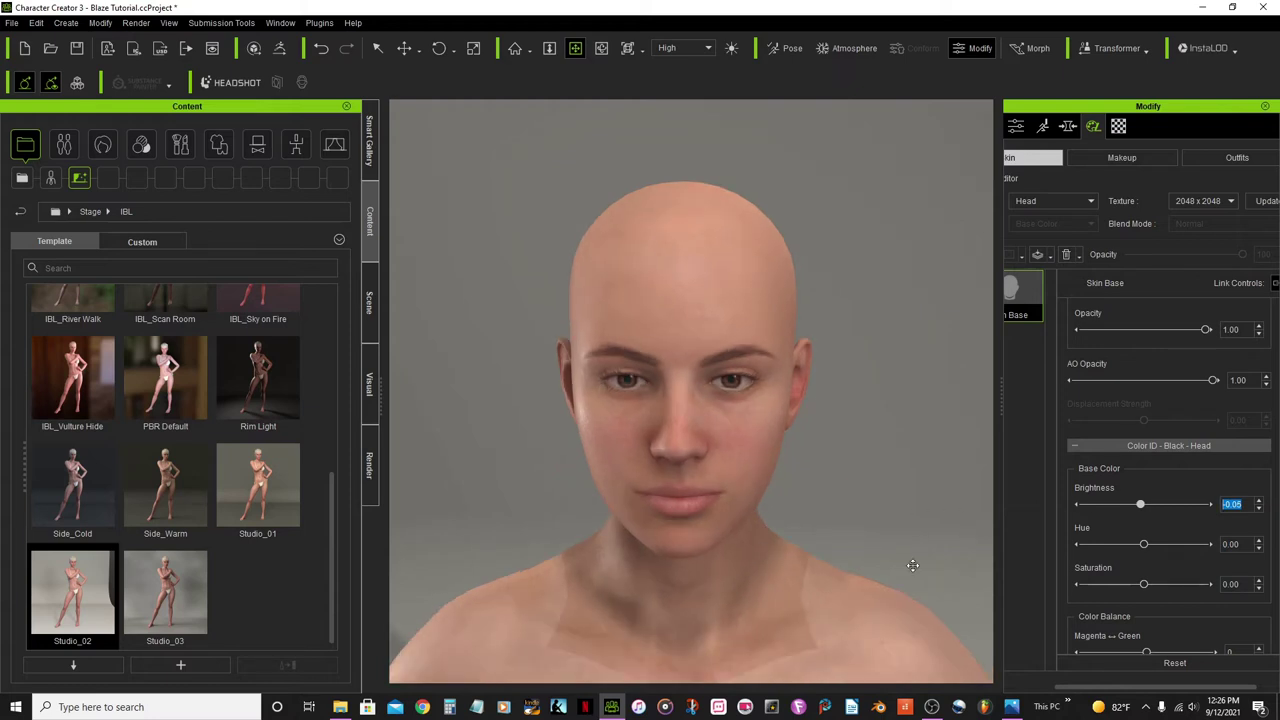
# Step: Raise the head's skin texture size to 4096 x 4096 and update the texture
pyautogui.click(1232, 201)
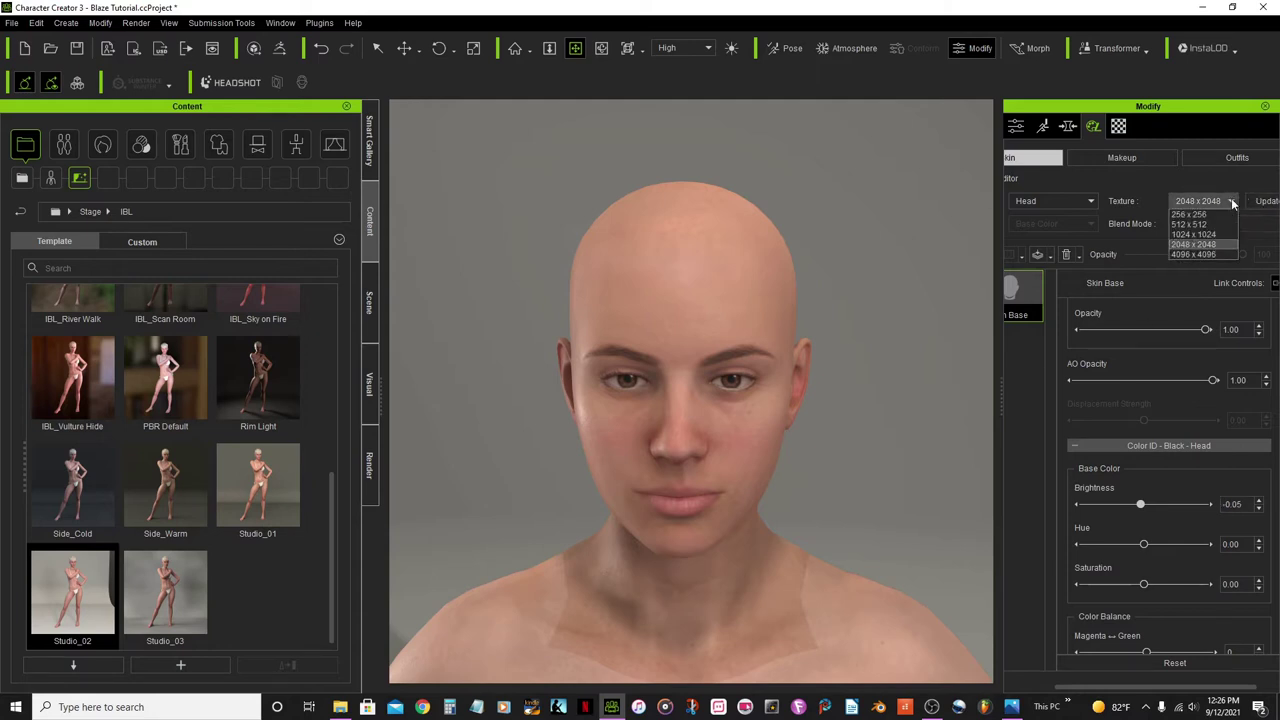
pyautogui.click(1226, 253)
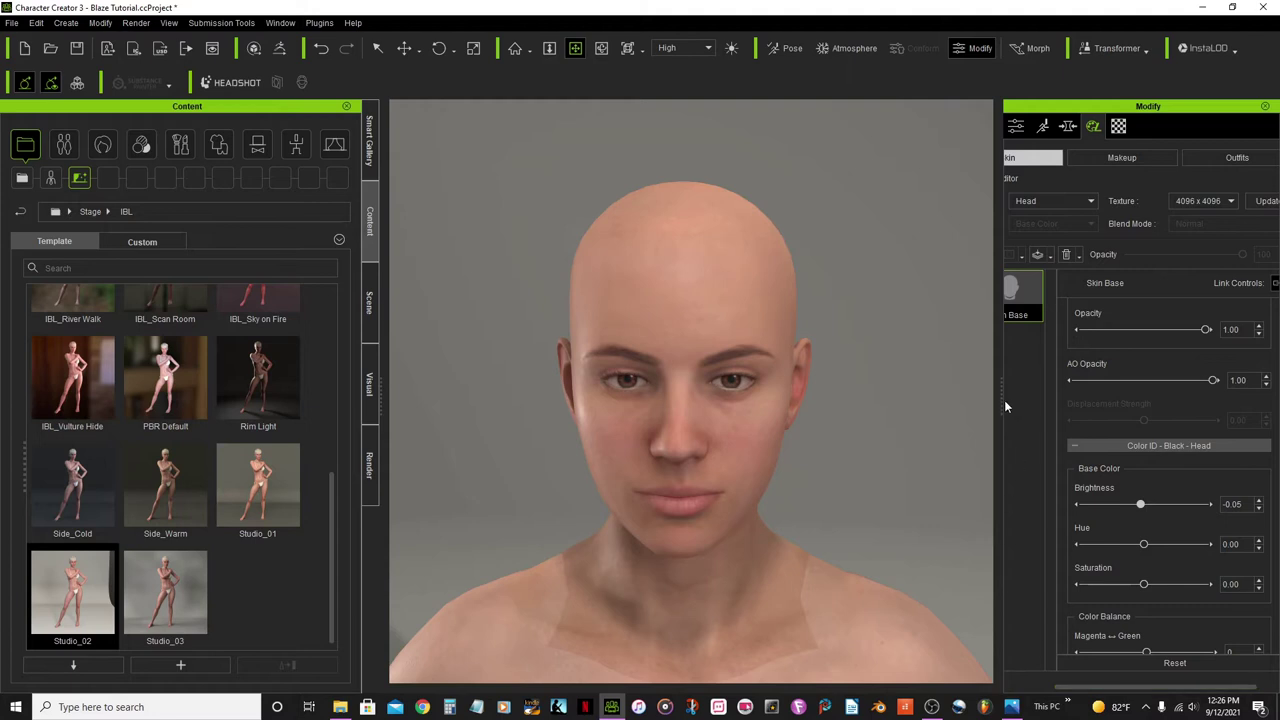
pyautogui.moveTo(1002, 400); pyautogui.dragTo(981, 400)
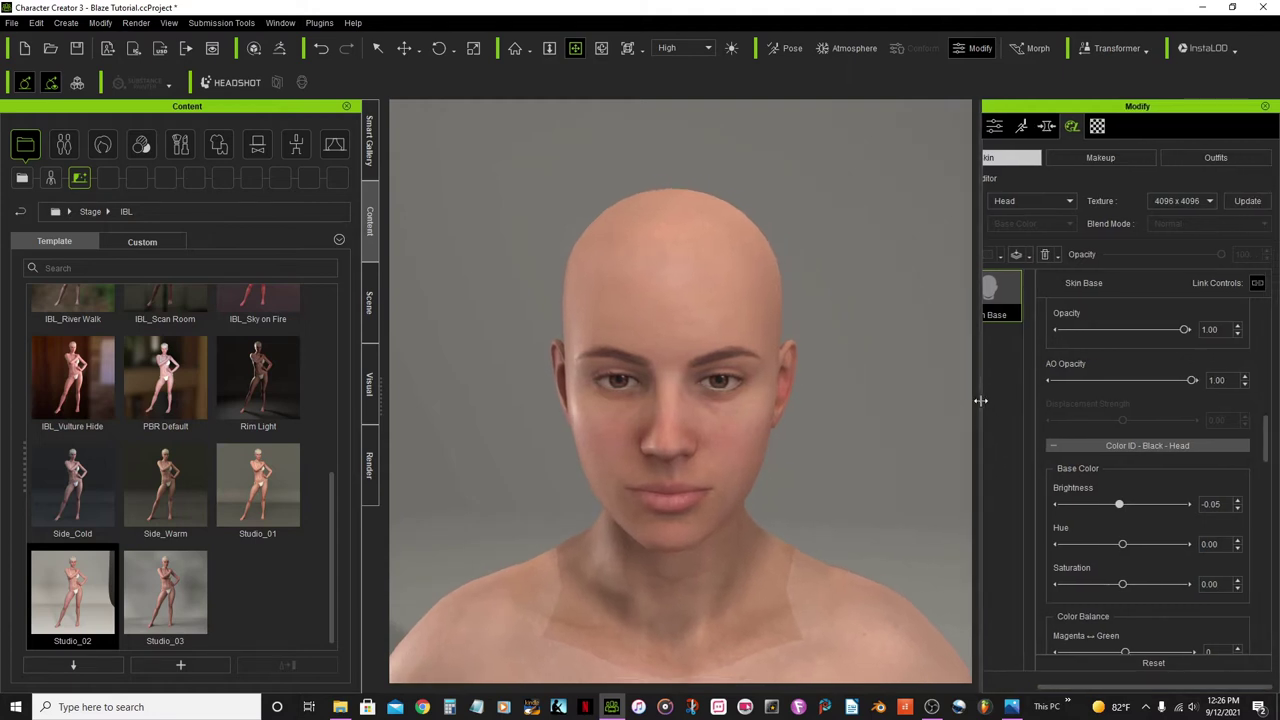
pyautogui.click(1247, 203)
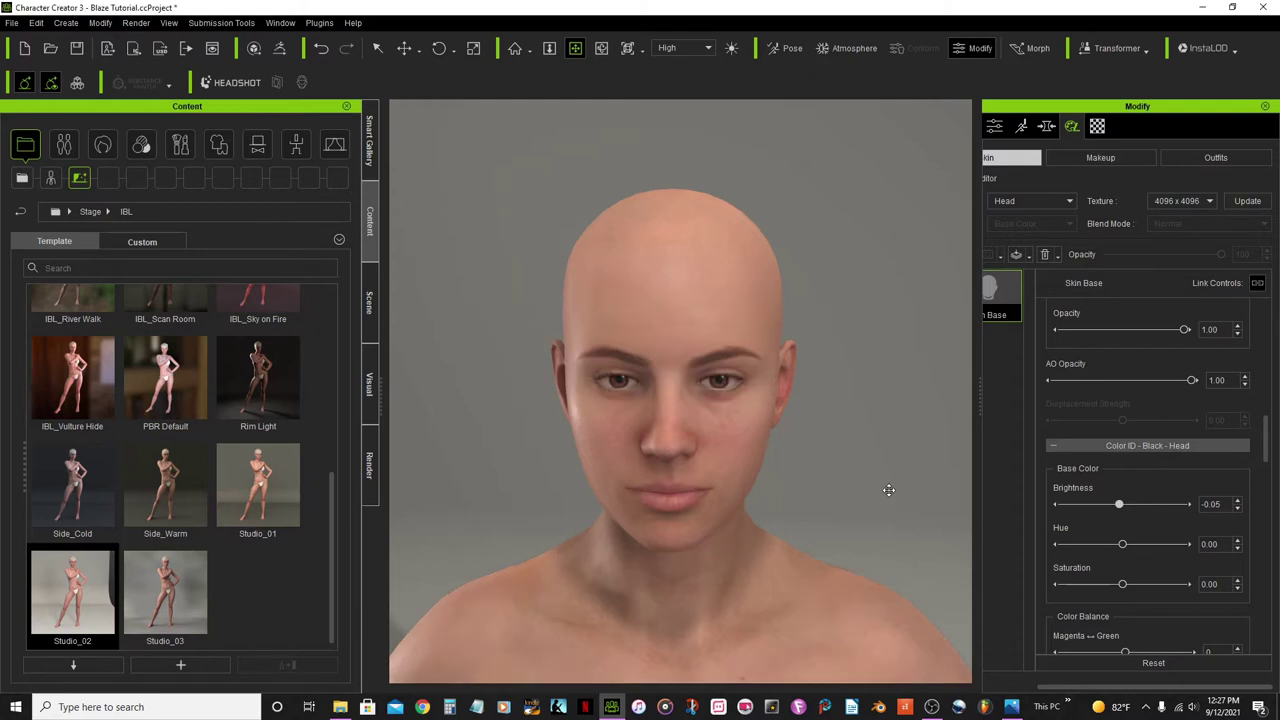
# Step: Show the head's makeup layers and examine Blaze's face in blaze screenshot.png, comparing it with the character's face in close-up
pyautogui.click(1102, 159)
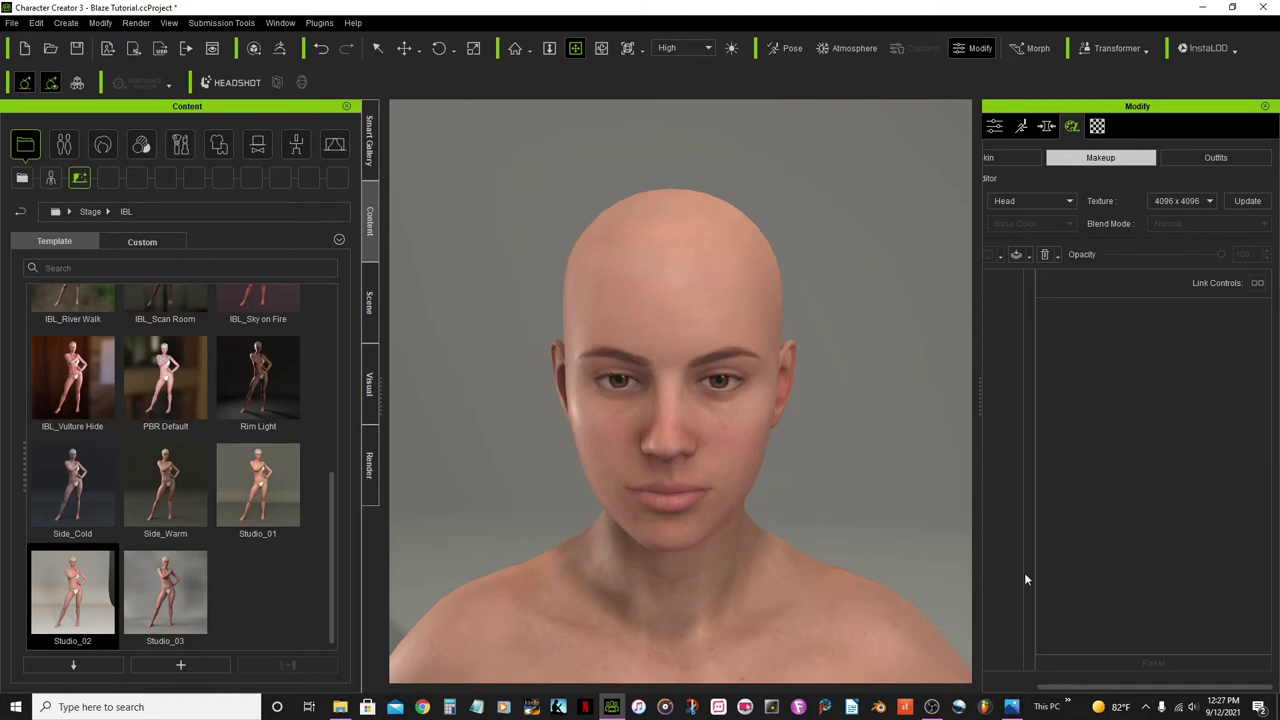
pyautogui.click(1012, 707)
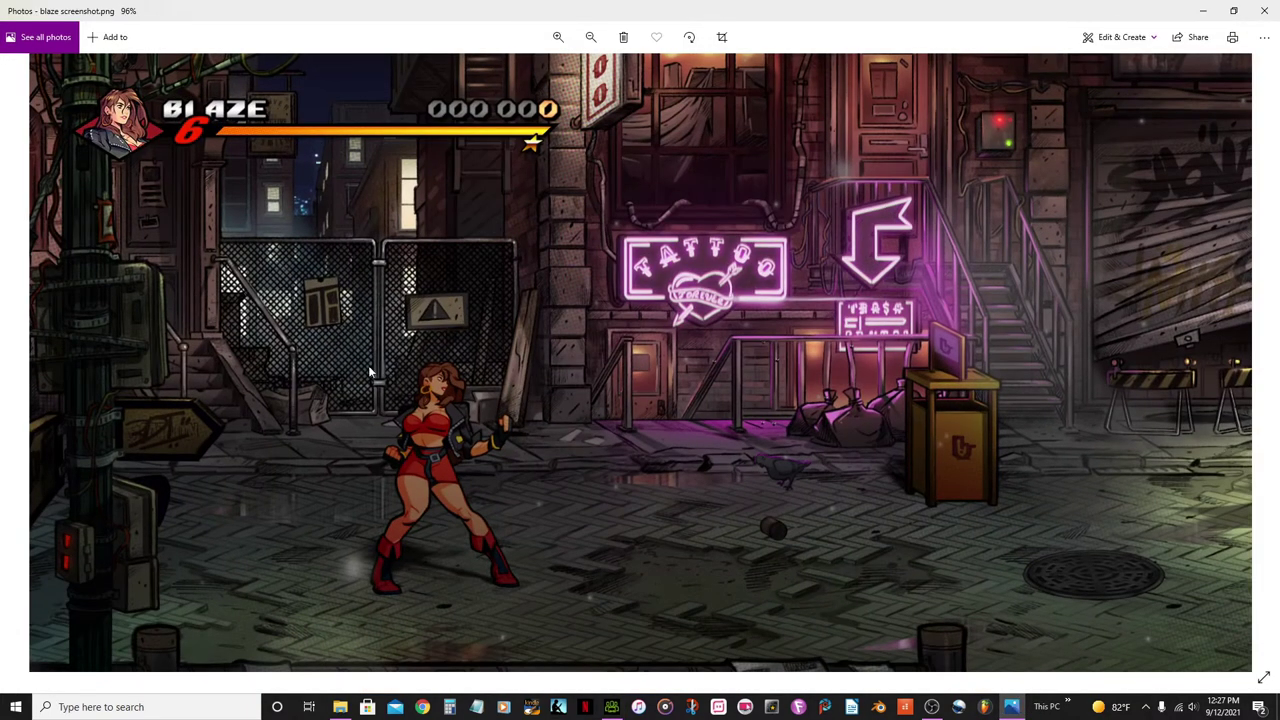
pyautogui.scroll(5, 61, 80)
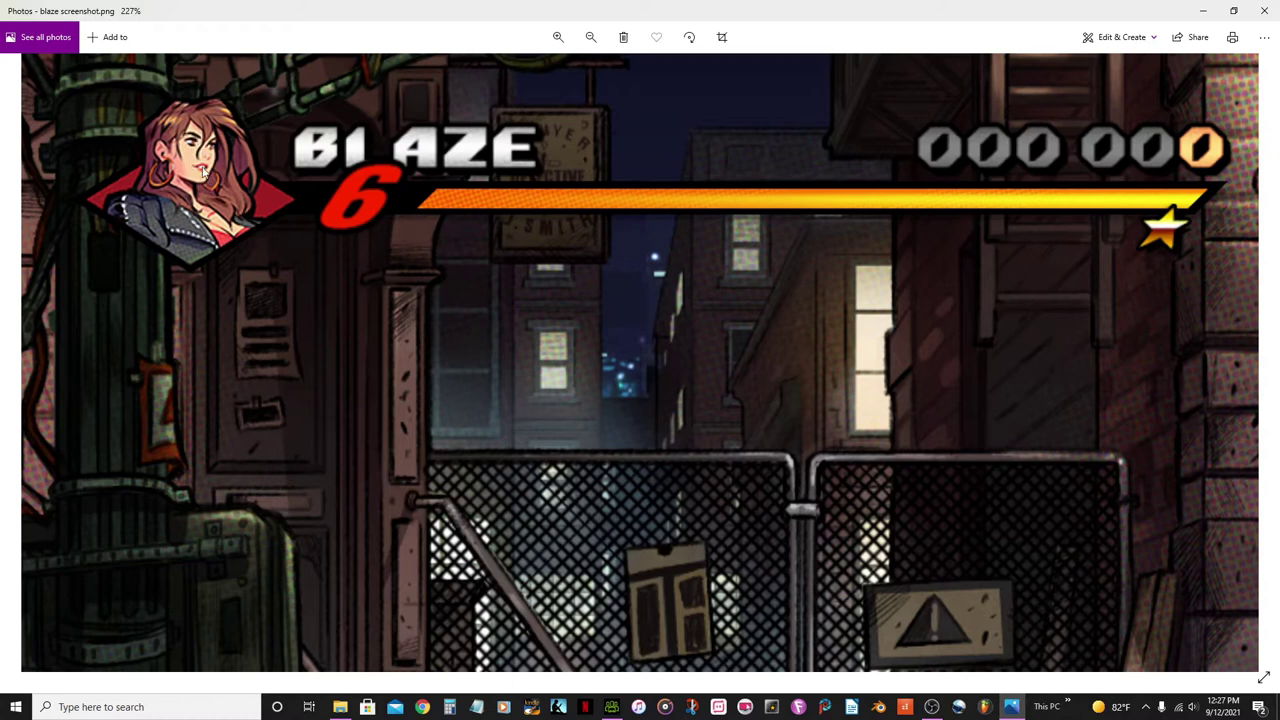
pyautogui.scroll(-5, 968, 472)
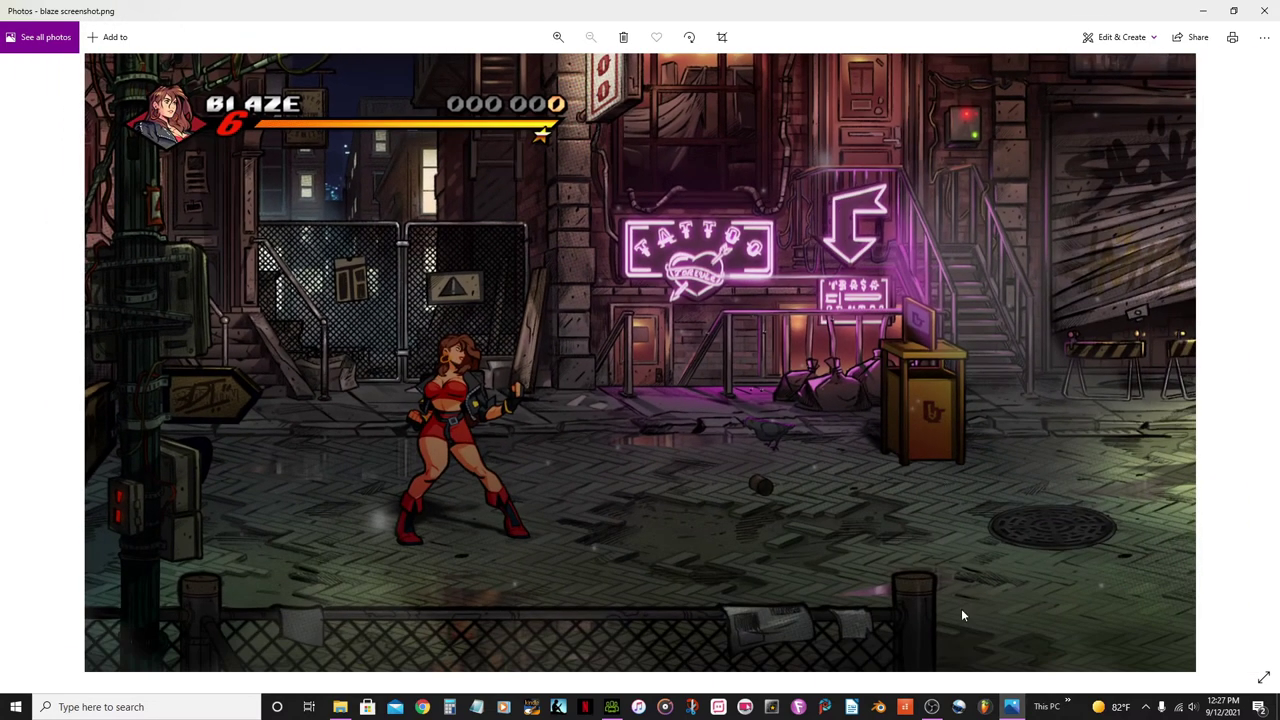
pyautogui.click(931, 707)
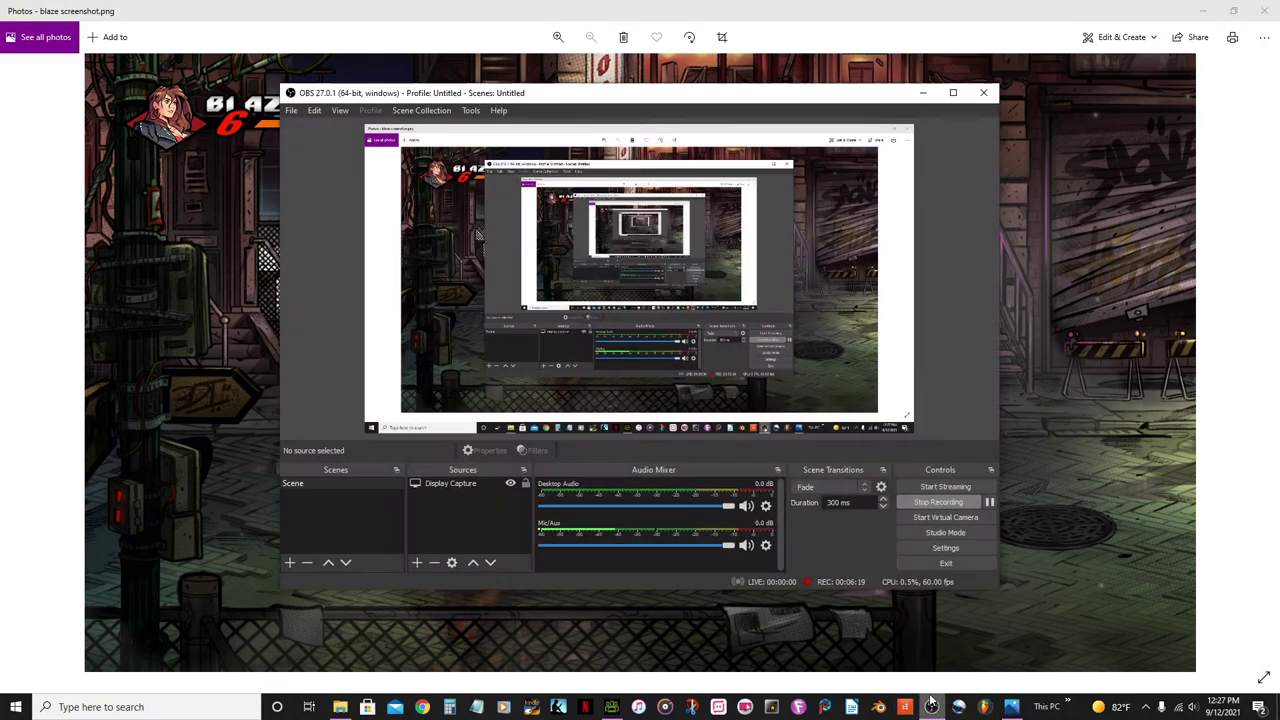
pyautogui.click(931, 707)
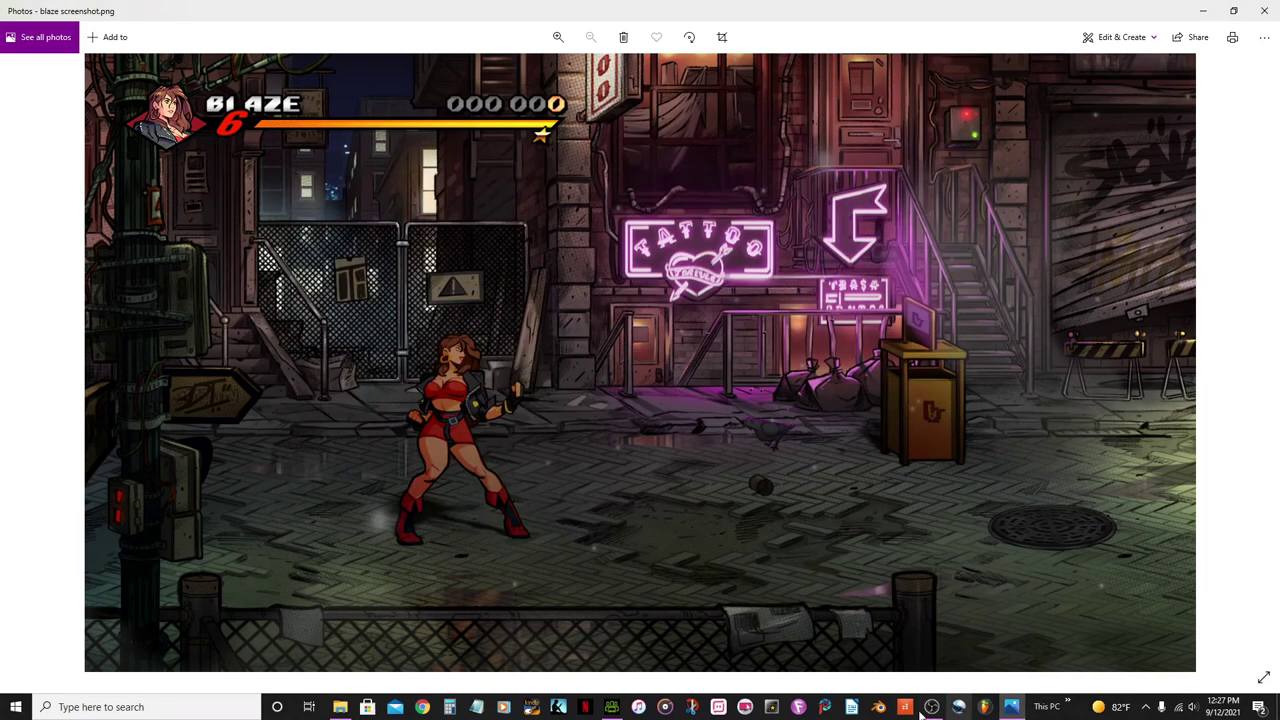
pyautogui.click(614, 708)
pyautogui.scroll(5, 642, 467)
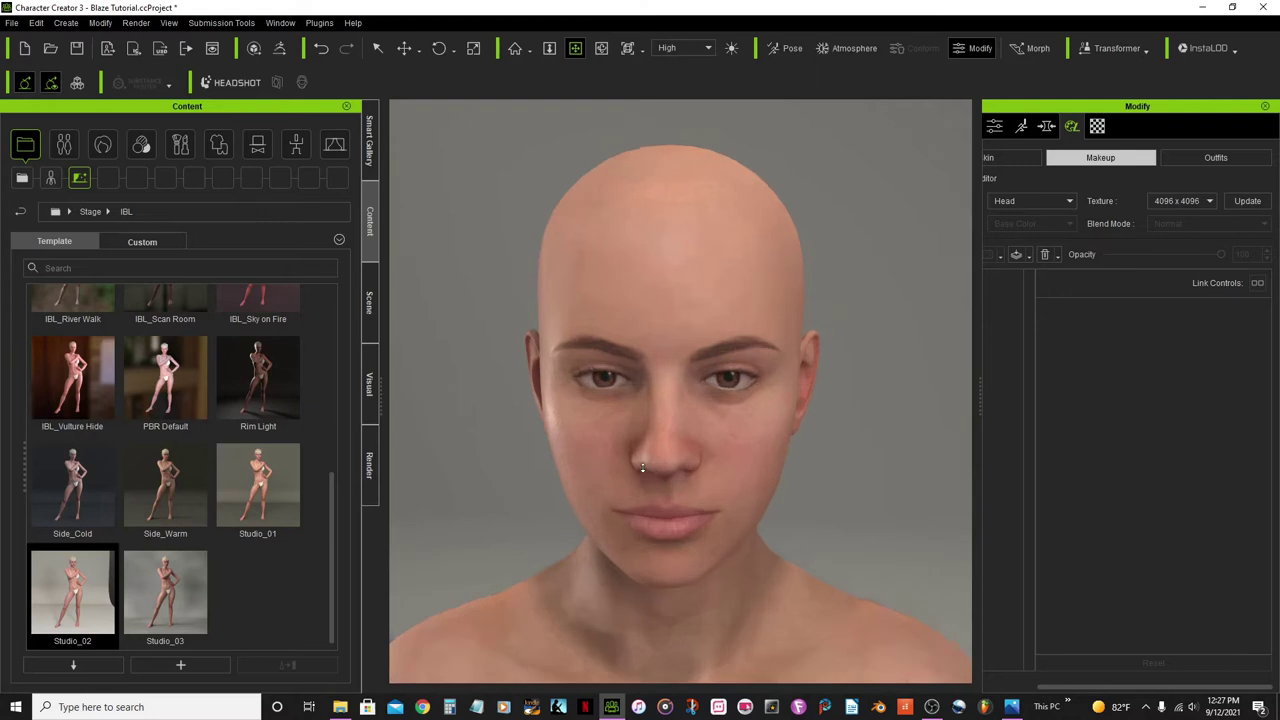
pyautogui.scroll(-2, 642, 467)
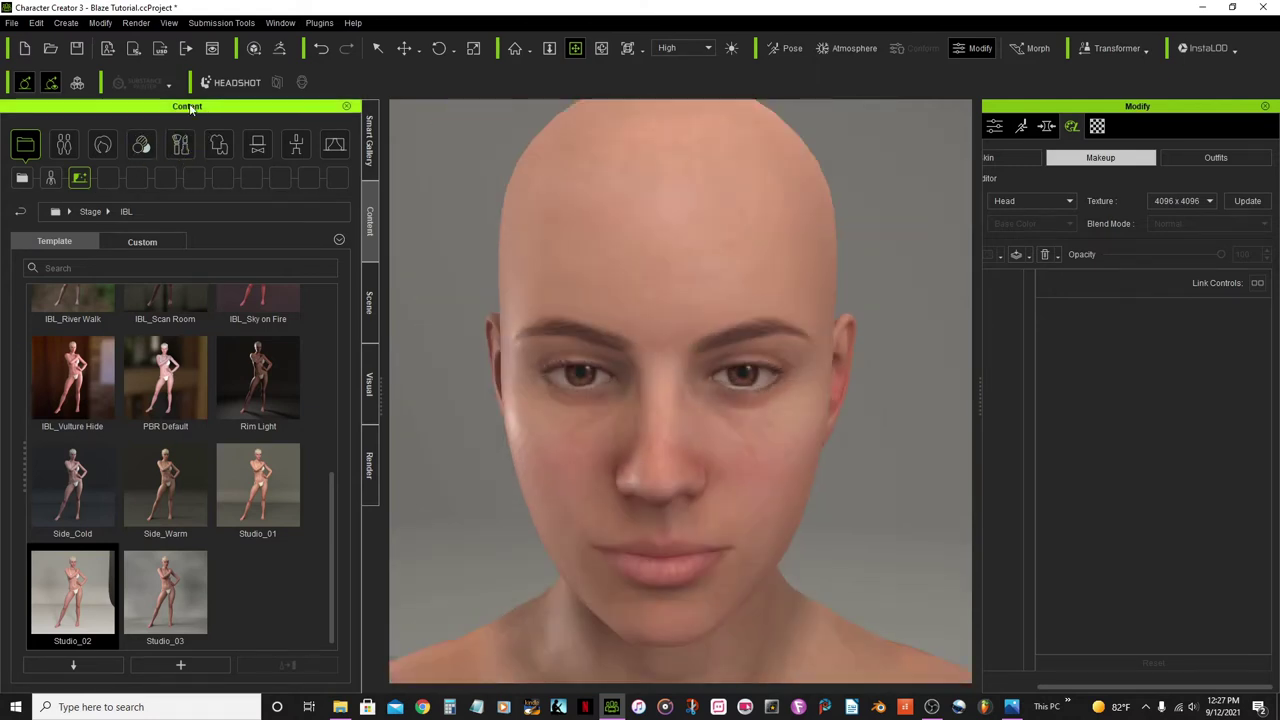
# Step: Apply the Round eyeliner from the Makeup SFX eye makeup templates and check it on the character's face
pyautogui.click(182, 146)
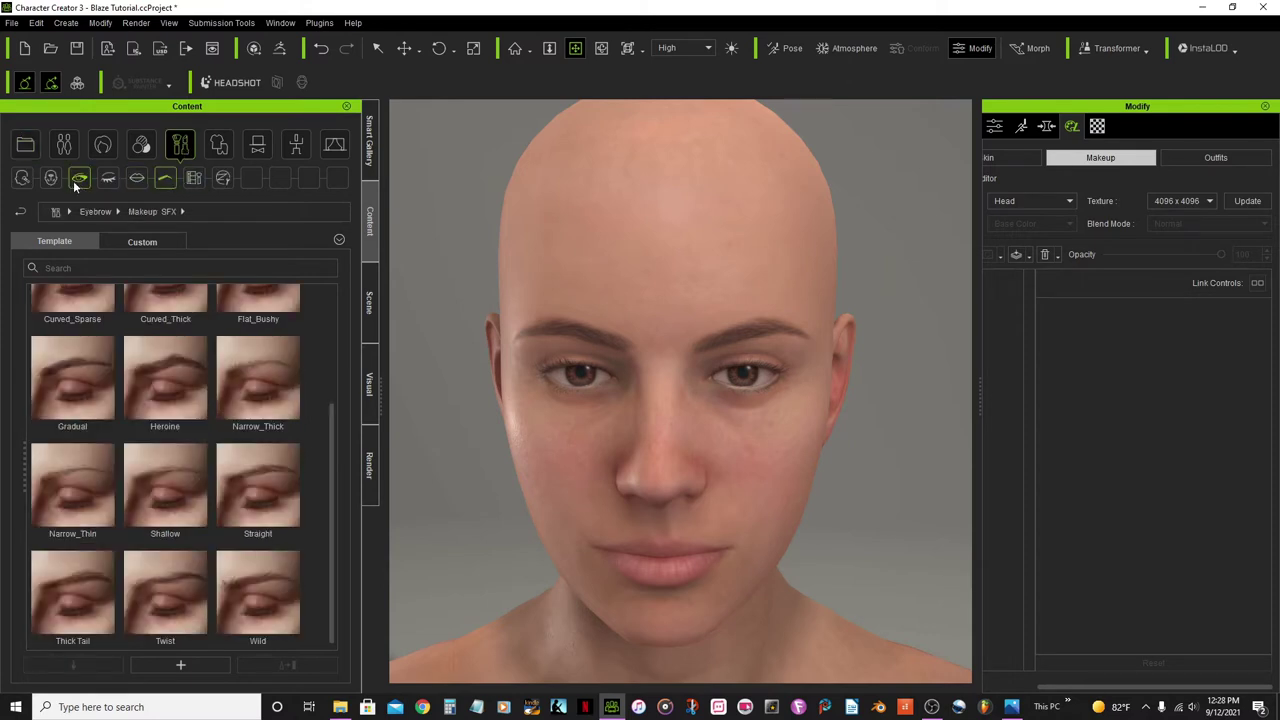
pyautogui.click(73, 180)
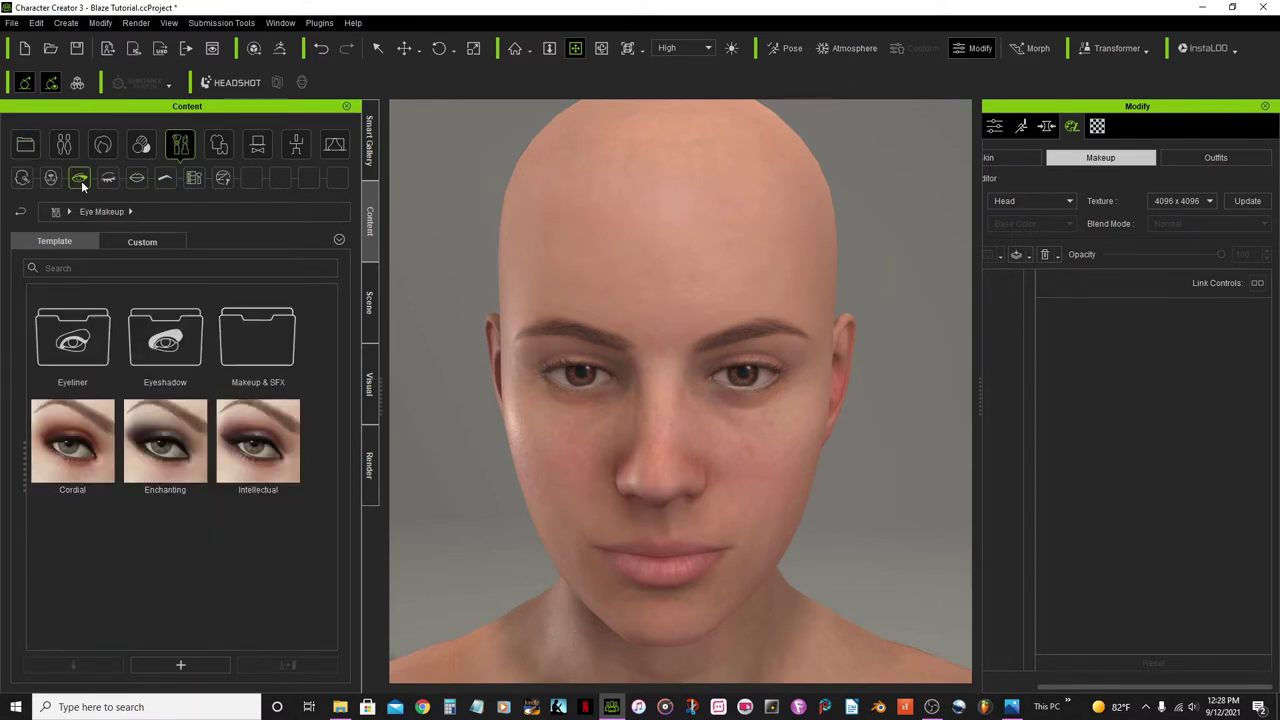
pyautogui.doubleClick(80, 340)
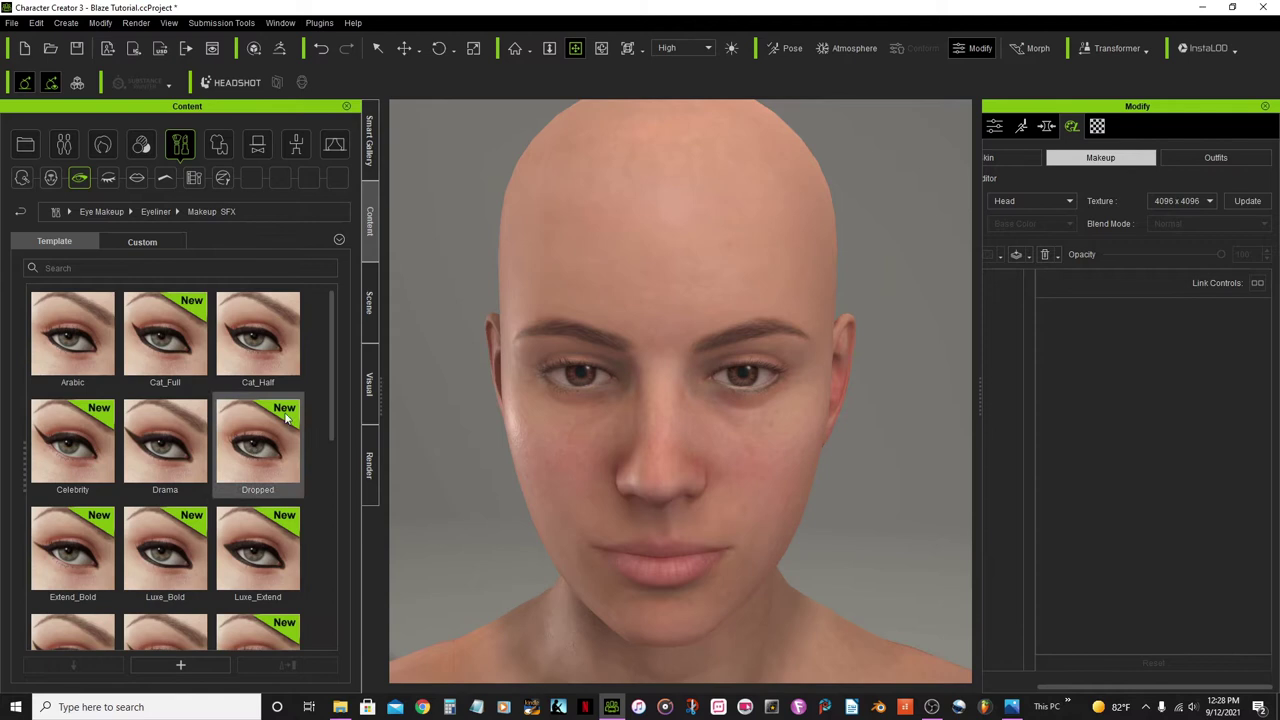
pyautogui.scroll(-2, 333, 425)
pyautogui.moveTo(333, 425); pyautogui.dragTo(333, 557)
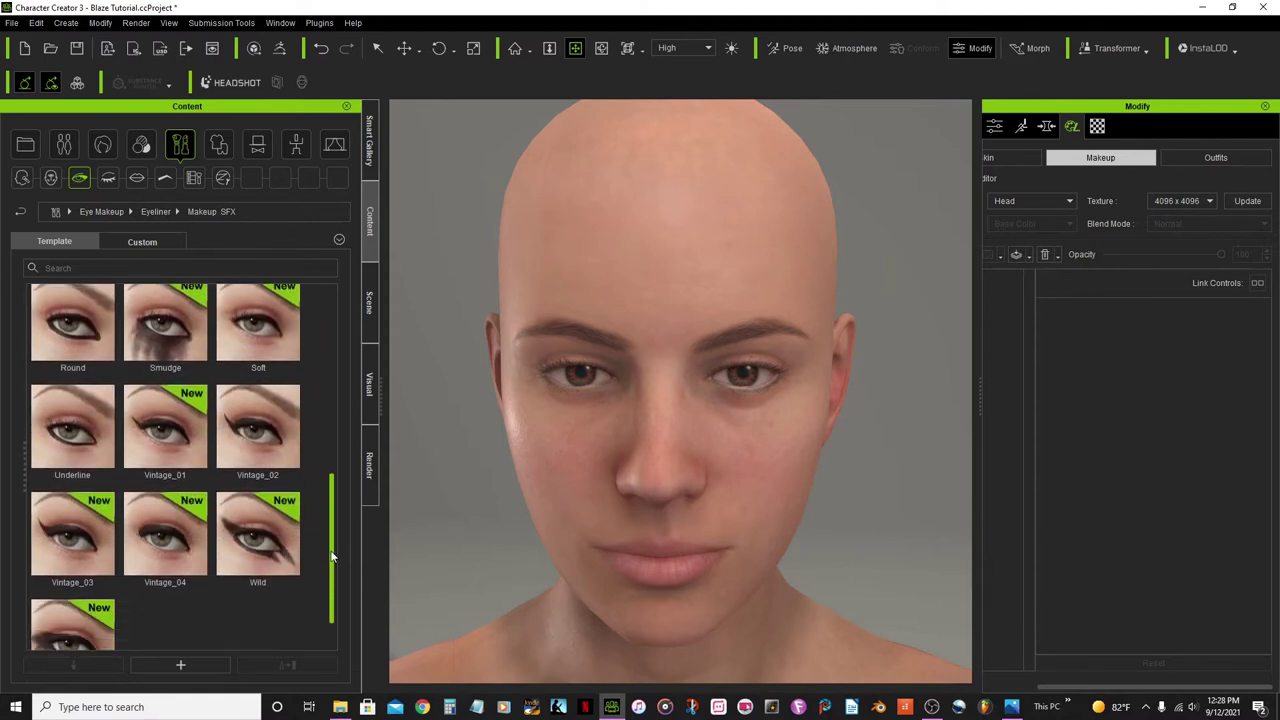
pyautogui.scroll(1, 100, 500)
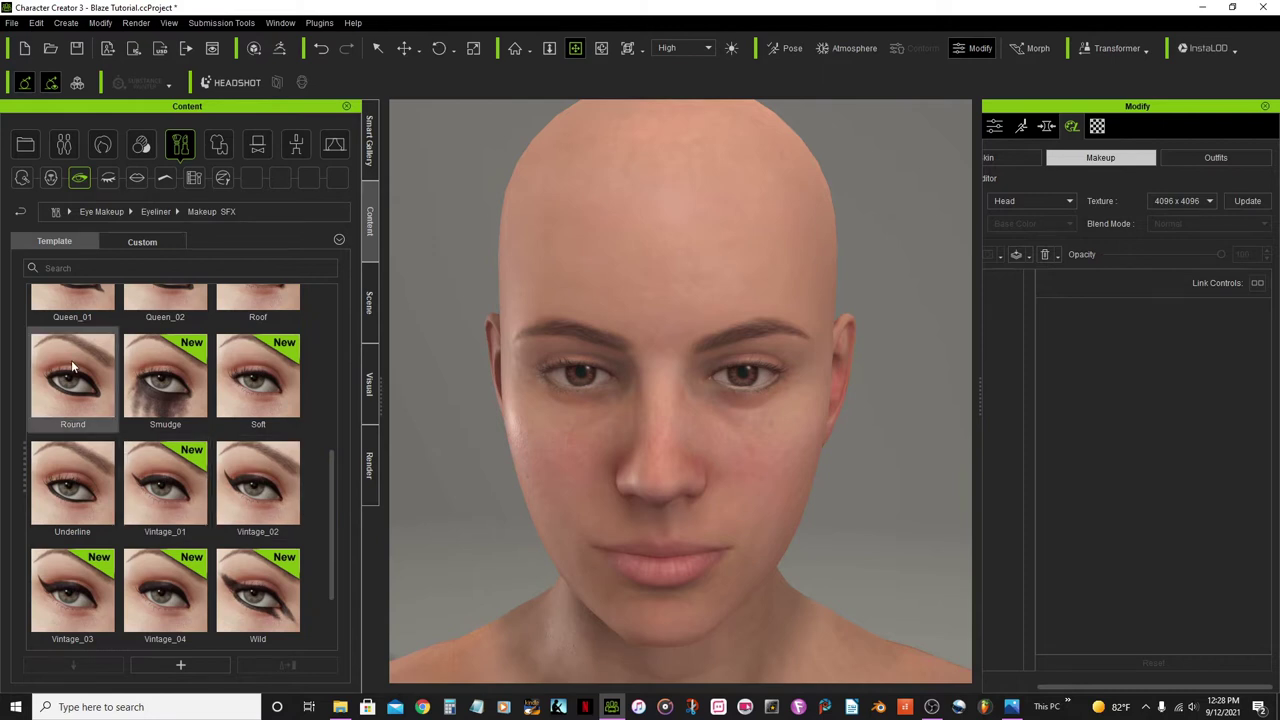
pyautogui.doubleClick(72, 368)
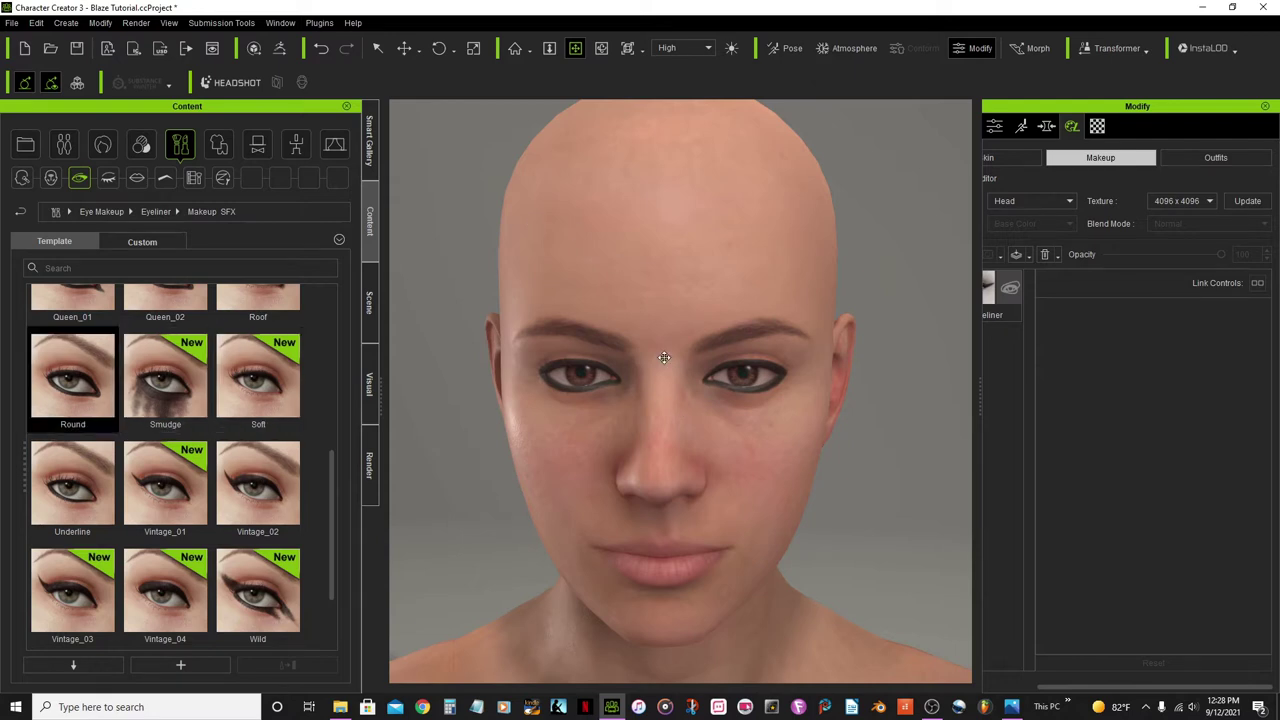
pyautogui.click(601, 55)
pyautogui.moveTo(624, 405)
pyautogui.mouseDown()
pyautogui.moveTo(914, 409)
pyautogui.moveTo(555, 416)
pyautogui.moveTo(642, 418)
pyautogui.mouseUp()
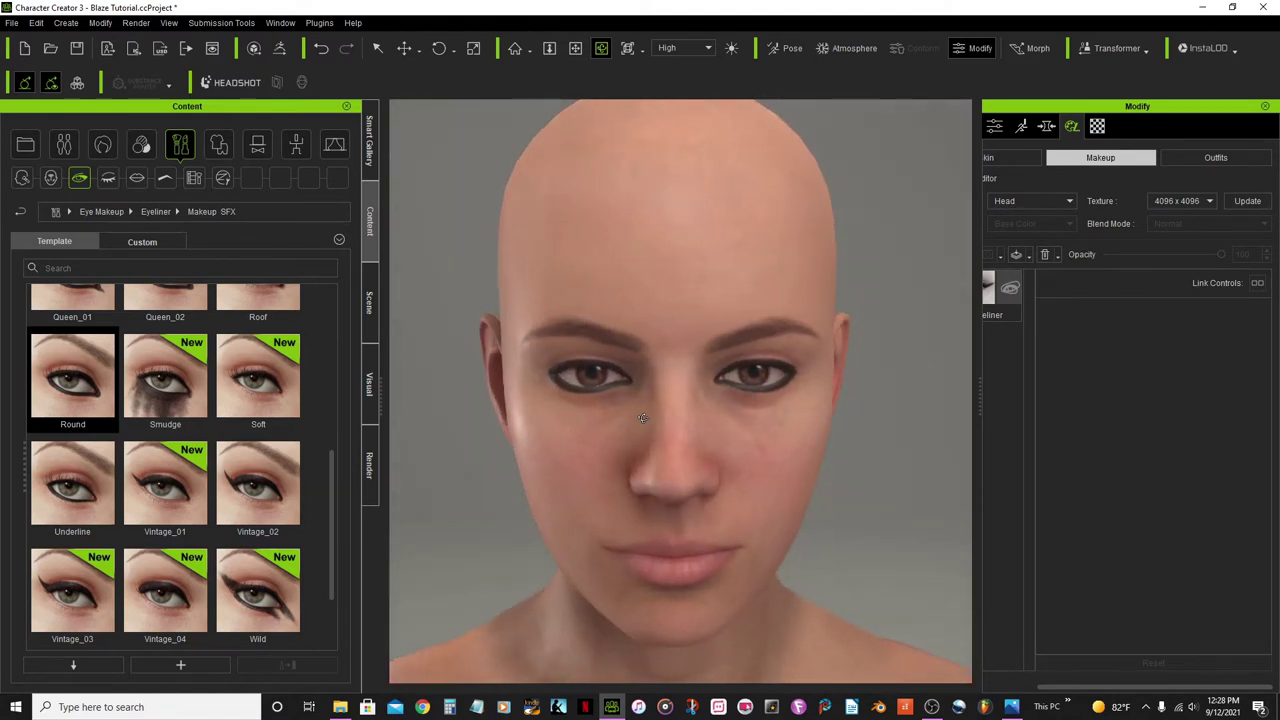
# Step: Apply the Drama_Thick mascara from the Makeup SFX eyelash templates and check the lashes on the face
pyautogui.click(109, 180)
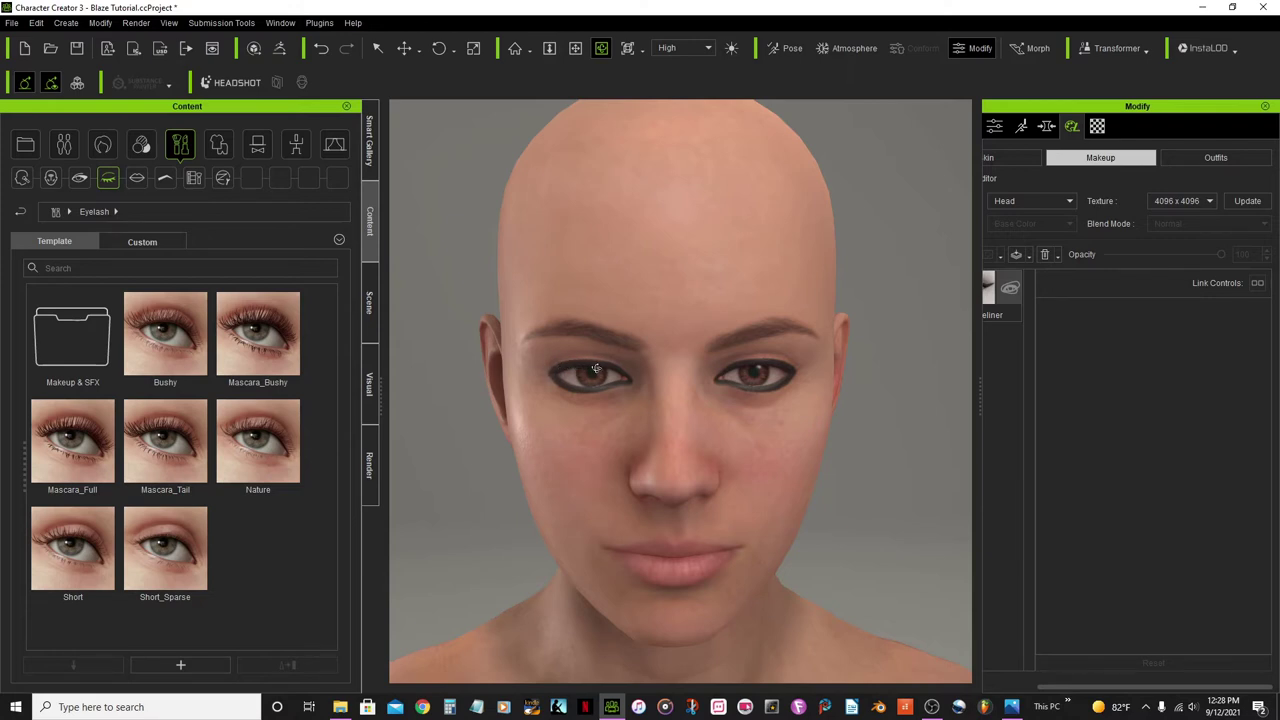
pyautogui.doubleClick(72, 345)
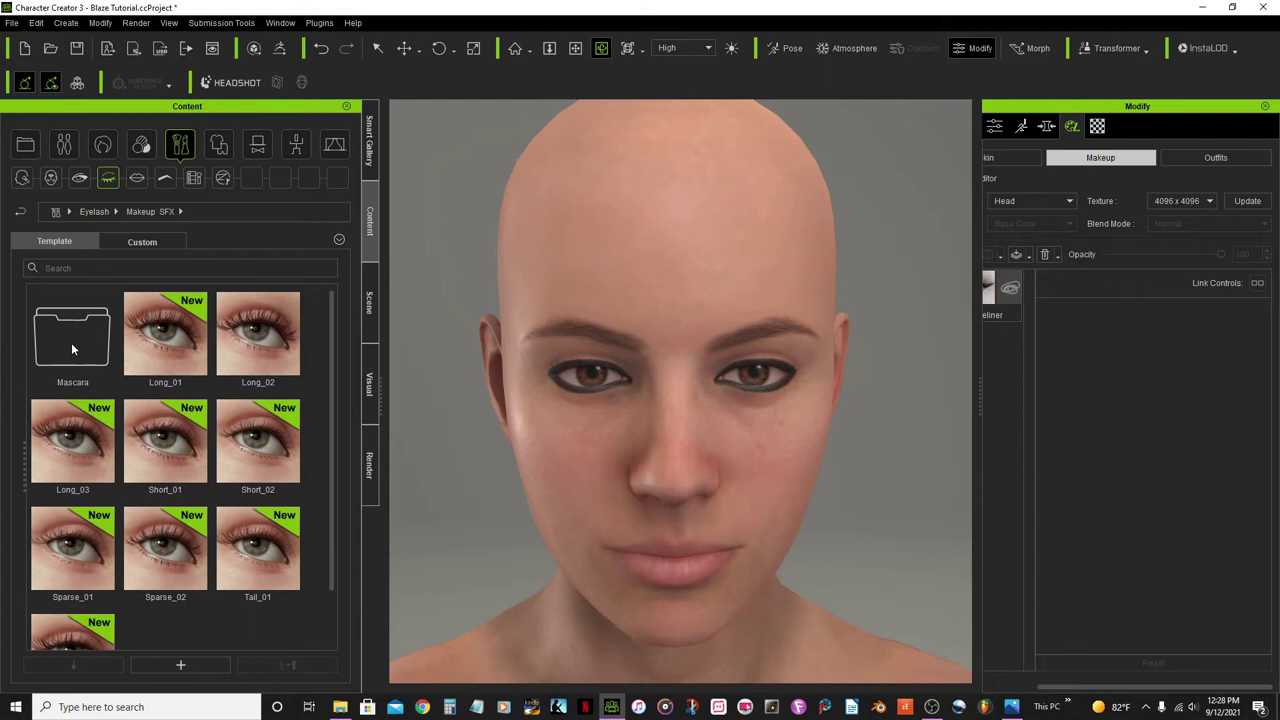
pyautogui.doubleClick(72, 349)
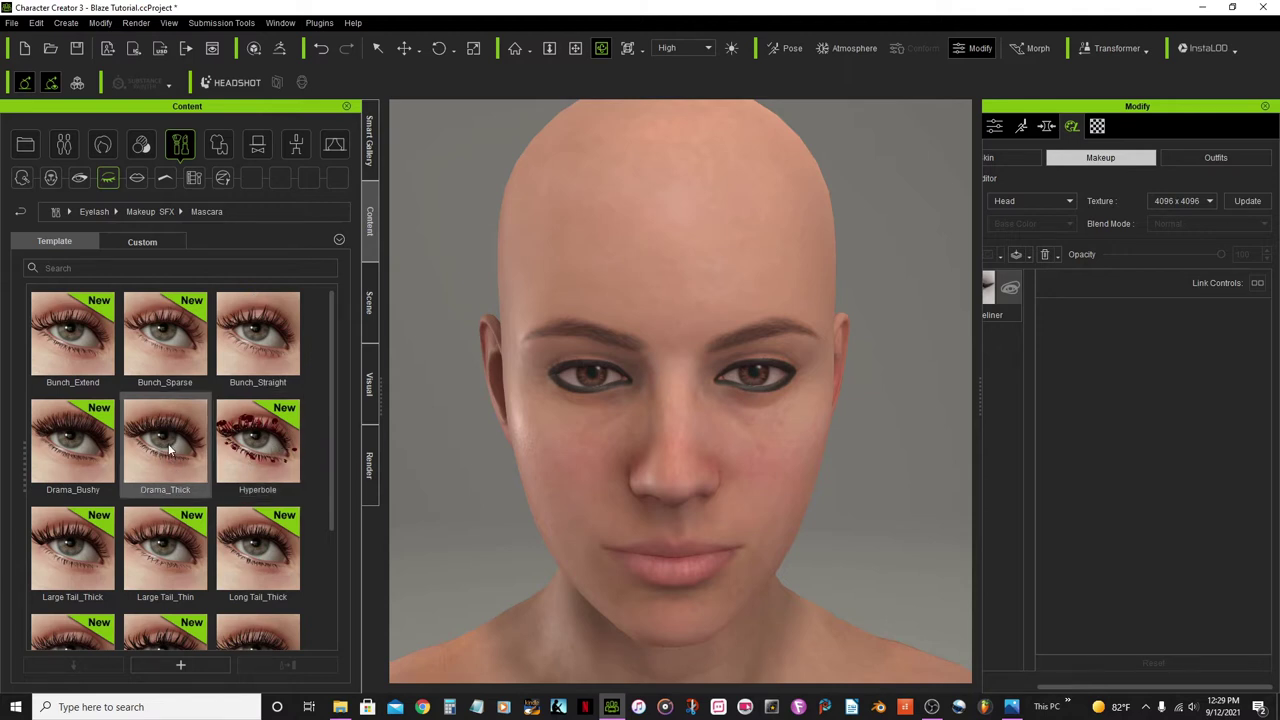
pyautogui.moveTo(172, 450)
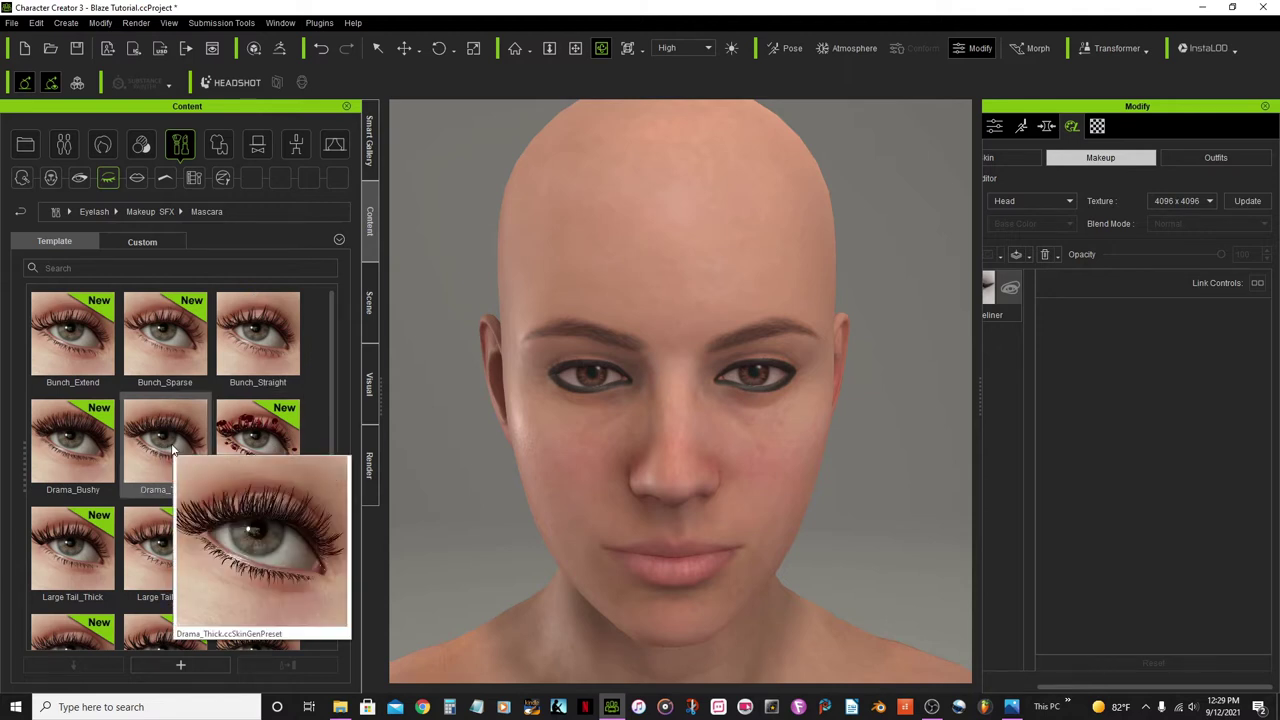
pyautogui.moveTo(72, 448)
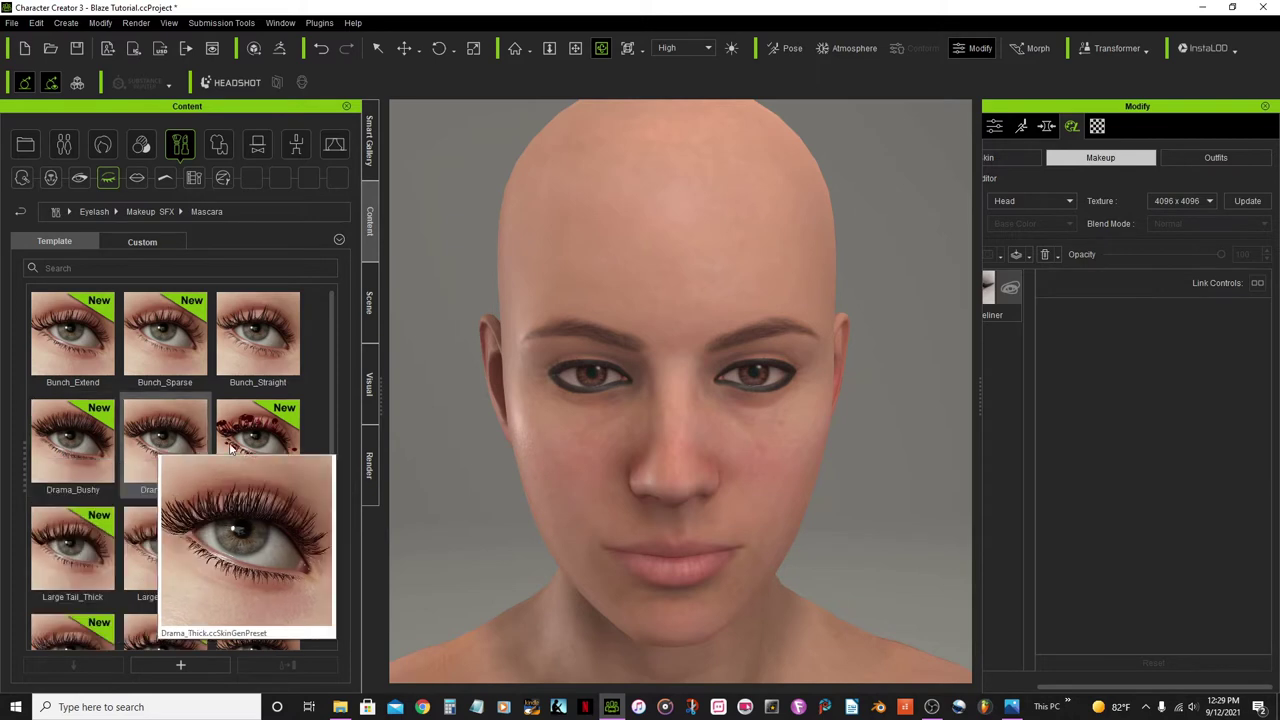
pyautogui.doubleClick(165, 428)
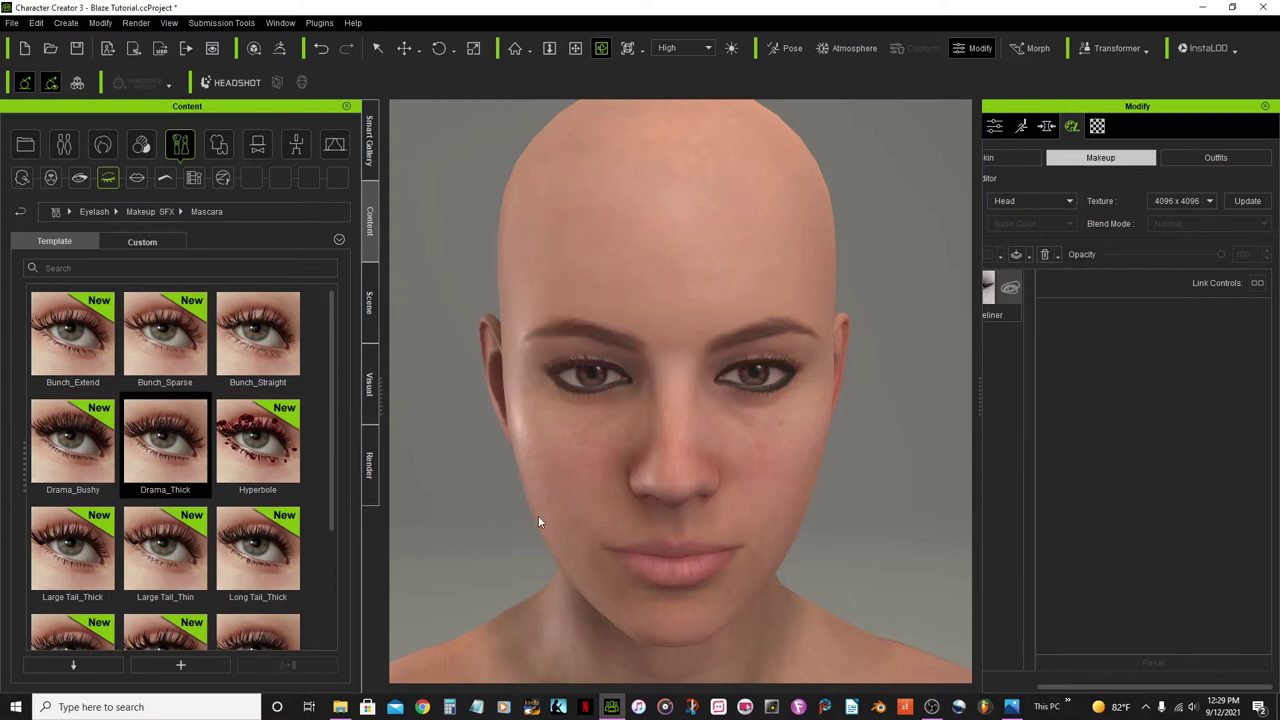
pyautogui.moveTo(855, 465); pyautogui.dragTo(852, 438, button='right')
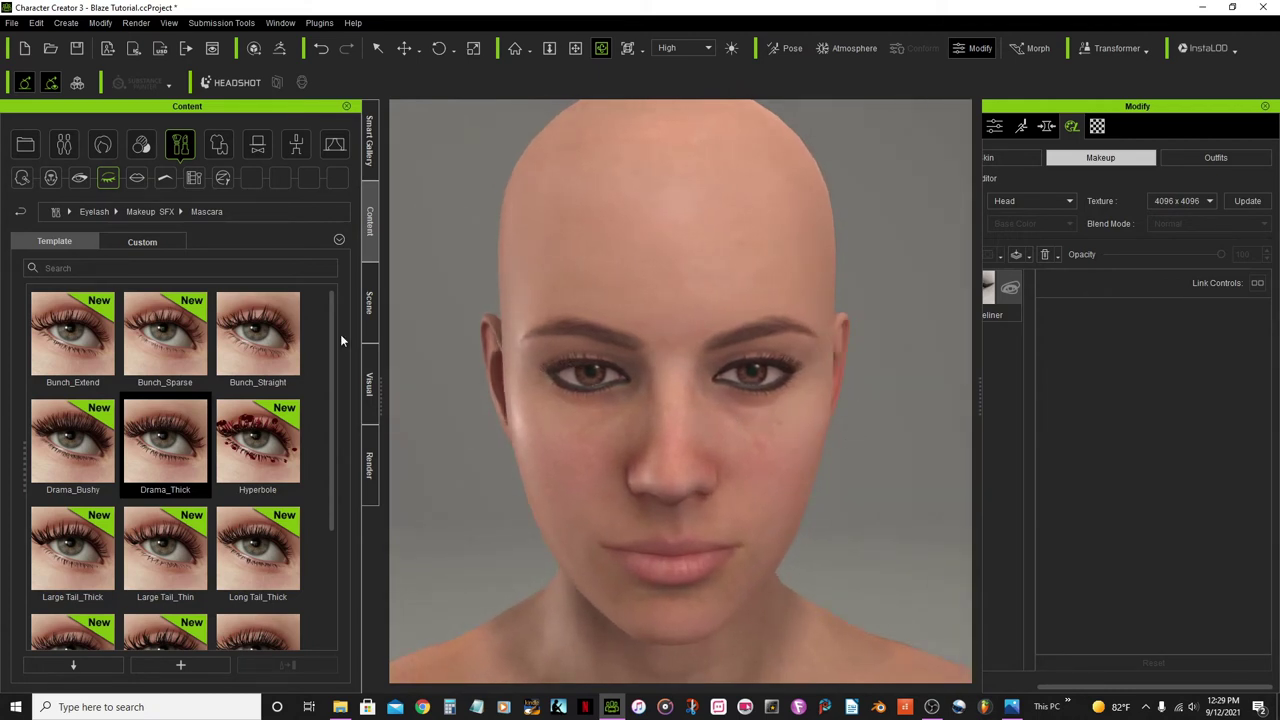
# Step: Apply the Red Coral lipstick from the lip makeup templates and check it on the character's face
pyautogui.click(139, 184)
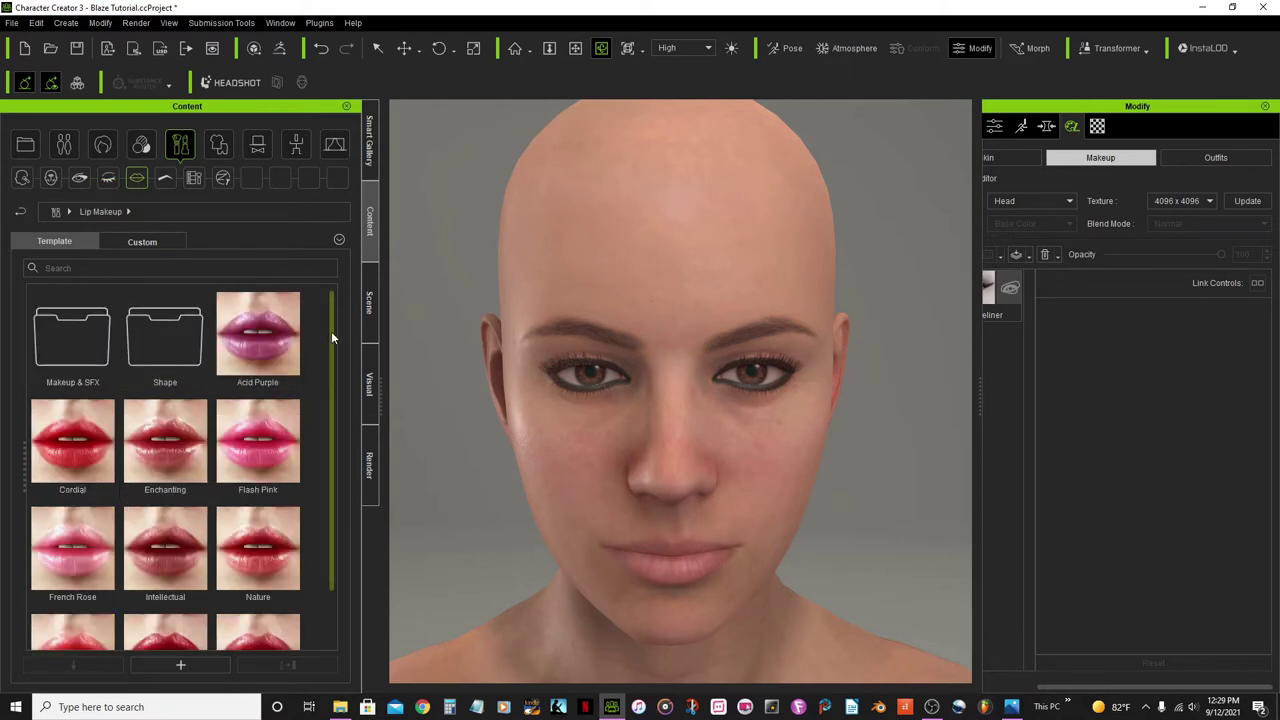
pyautogui.scroll(-2, 331, 336)
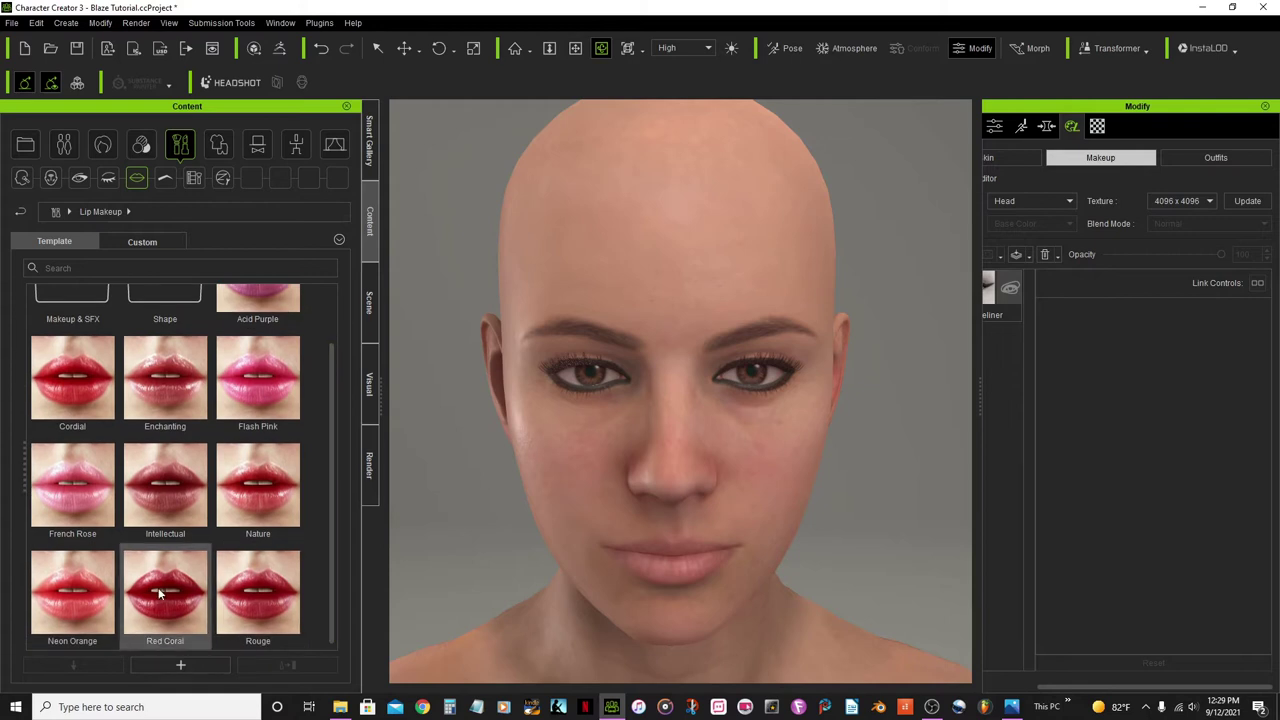
pyautogui.doubleClick(162, 591)
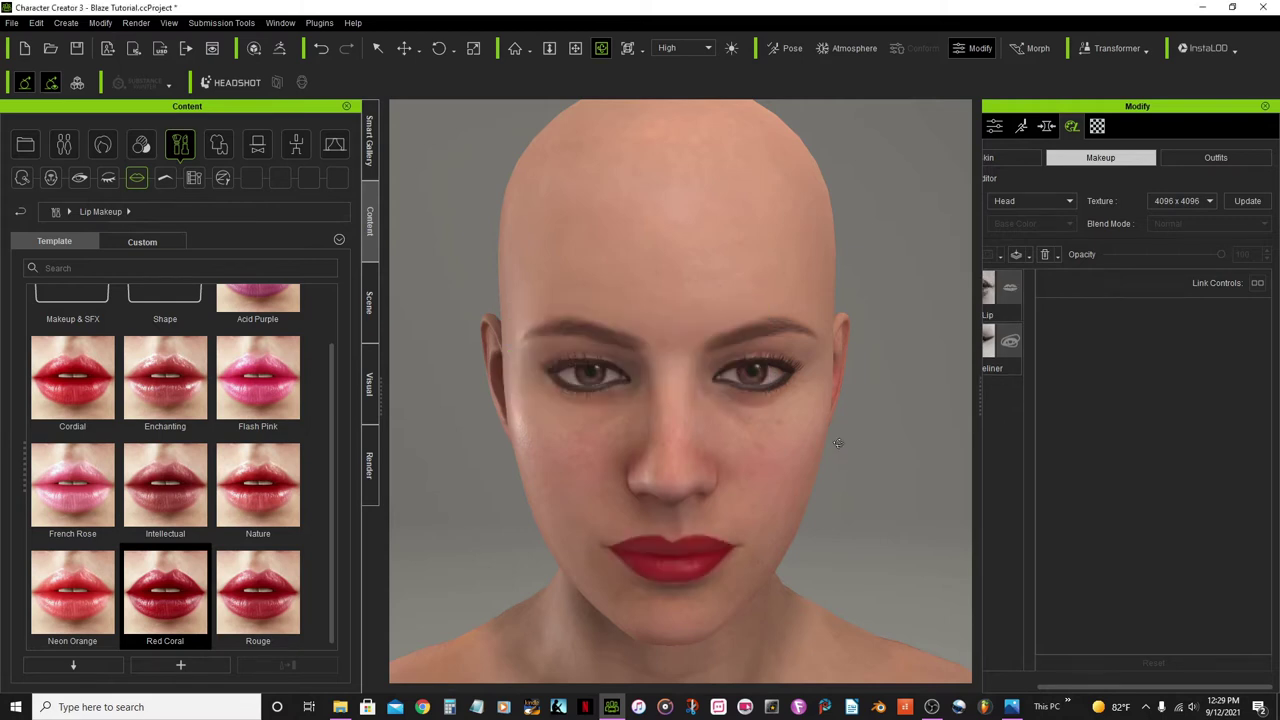
pyautogui.moveTo(836, 435)
pyautogui.mouseDown(button='right')
pyautogui.moveTo(600, 439)
pyautogui.moveTo(855, 443)
pyautogui.moveTo(822, 420)
pyautogui.mouseUp(button='right')
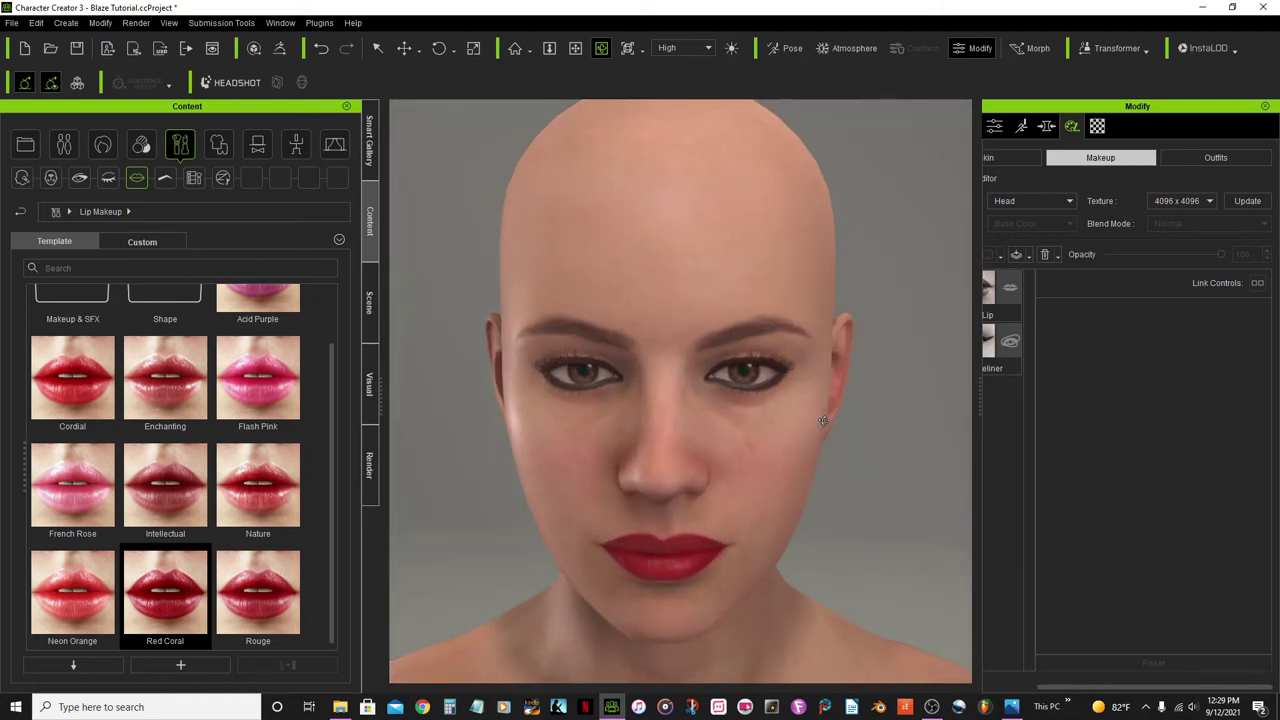
# Step: Apply the Heroine eyebrows from the Makeup SFX eyebrow templates and check them on the face
pyautogui.click(165, 178)
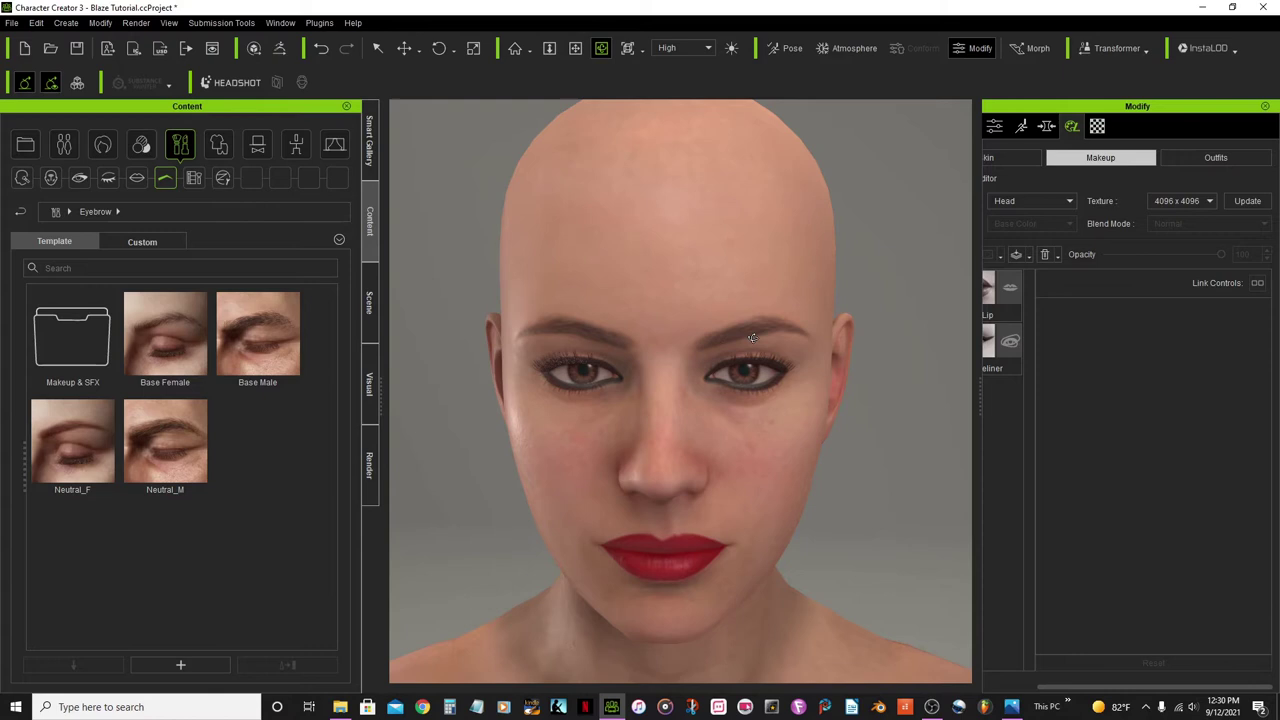
pyautogui.doubleClick(65, 357)
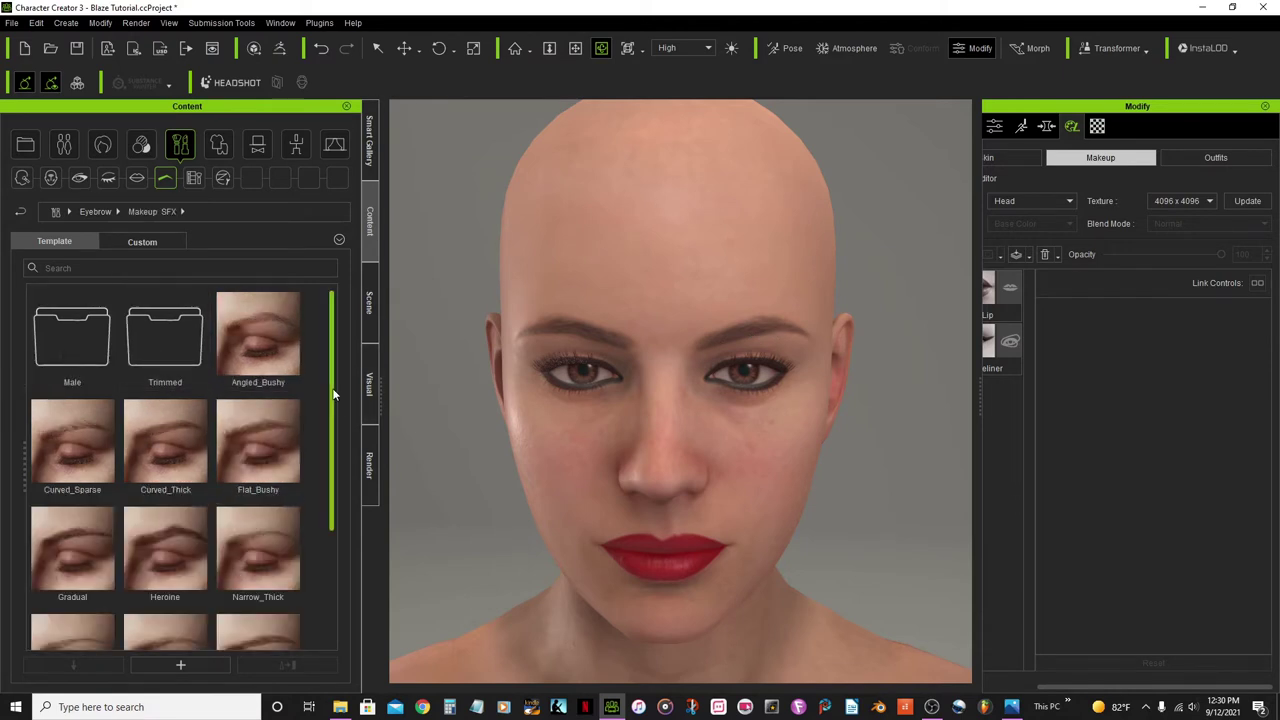
pyautogui.scroll(-2, 333, 393)
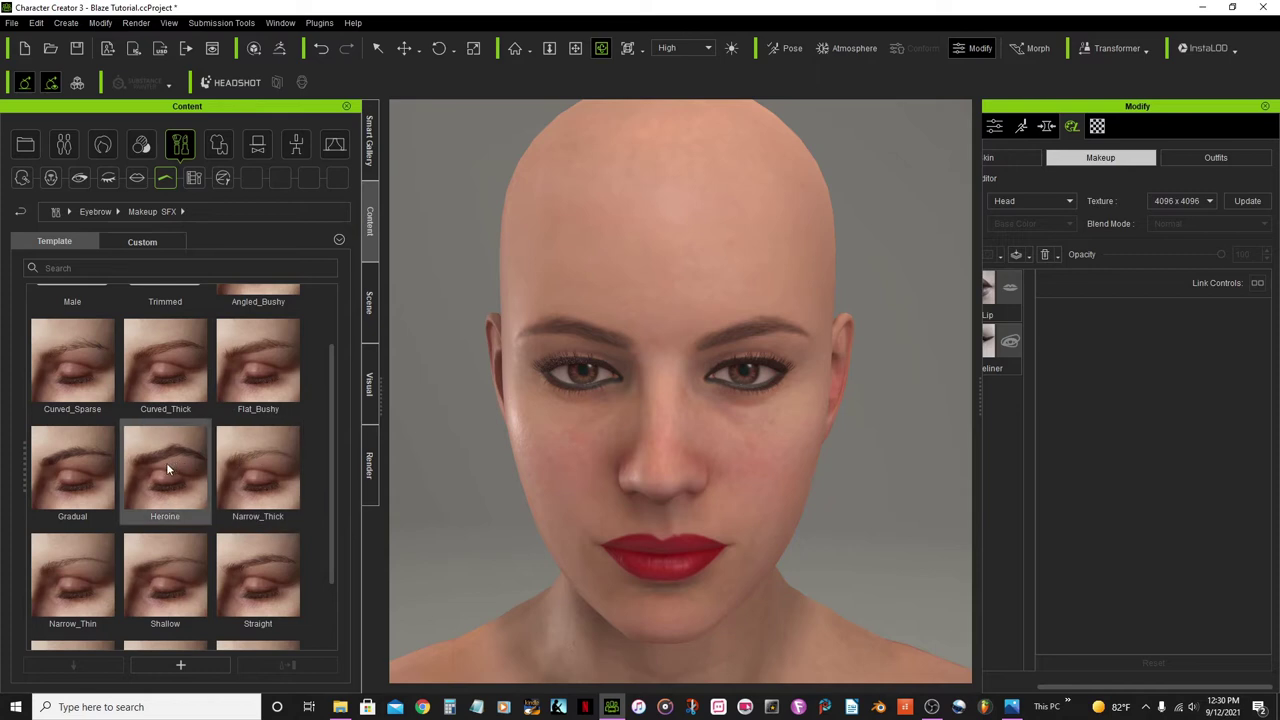
pyautogui.doubleClick(167, 468)
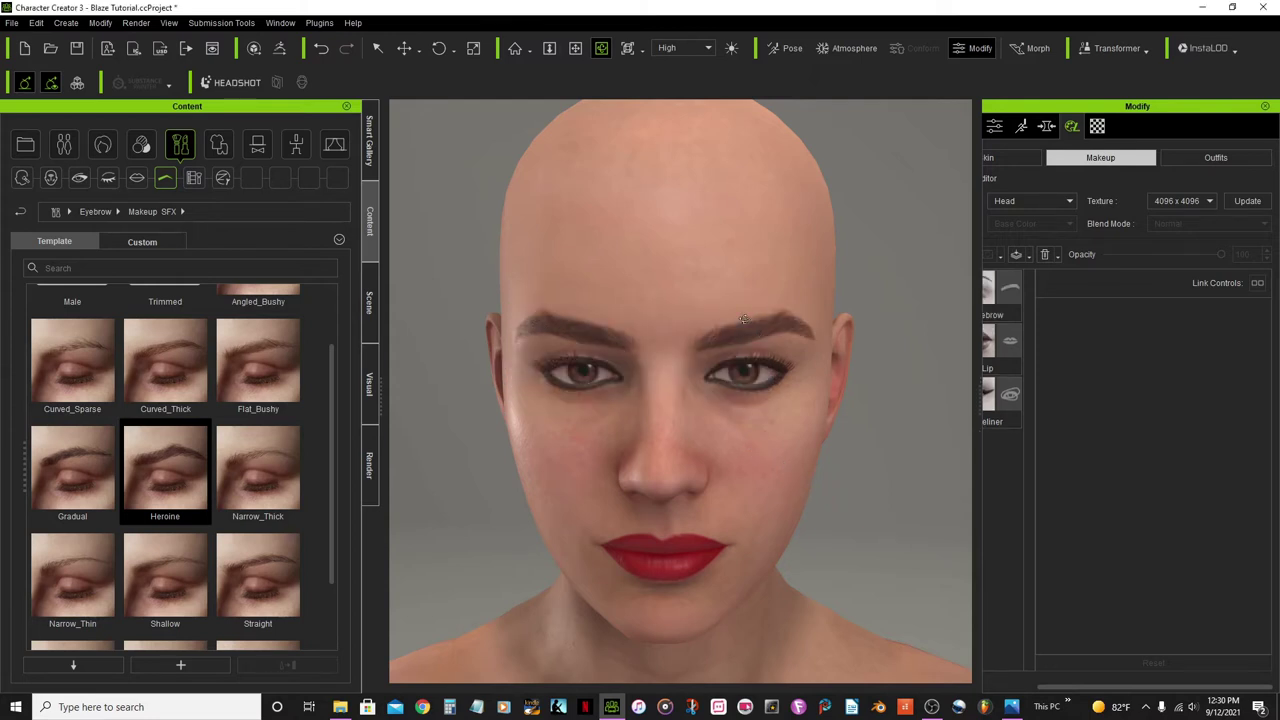
pyautogui.moveTo(610, 455)
pyautogui.mouseDown(button='right')
pyautogui.moveTo(524, 476)
pyautogui.moveTo(417, 474)
pyautogui.moveTo(616, 478)
pyautogui.mouseUp(button='right')
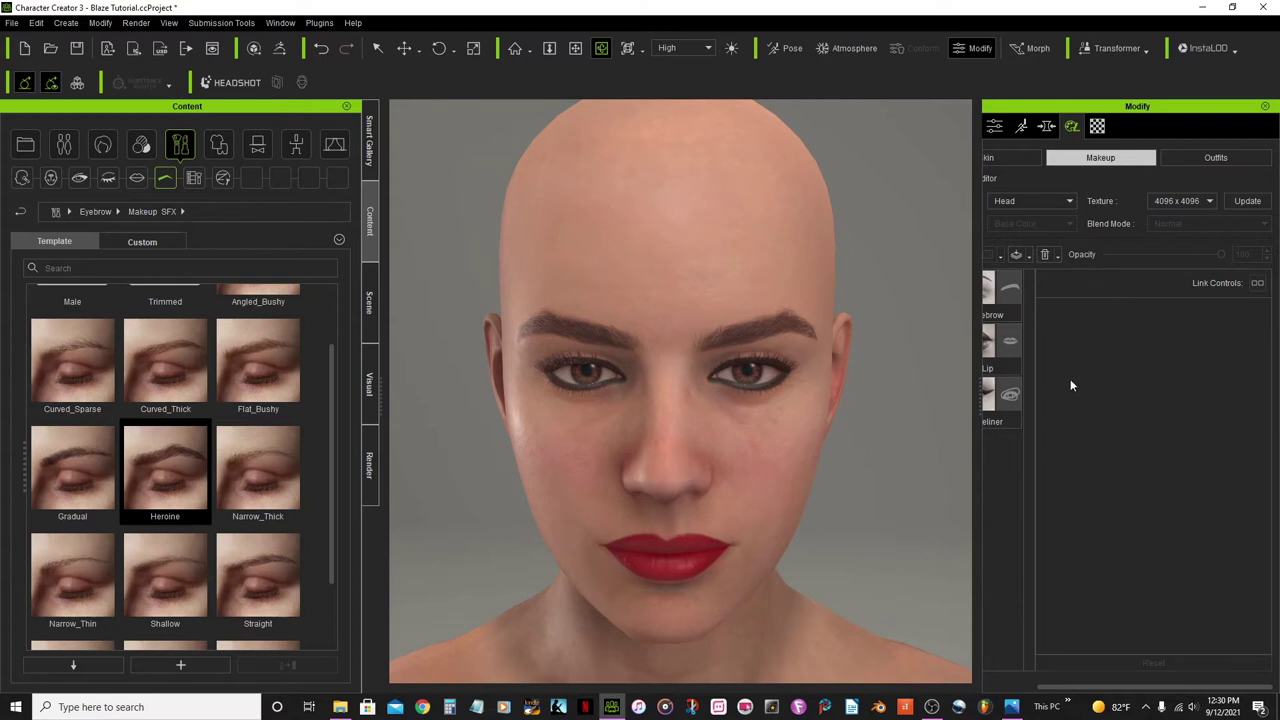
# Step: Deactivate the makeup editor and check the character's made-up head together with the upper body
pyautogui.moveTo(1128, 689); pyautogui.dragTo(1078, 693)
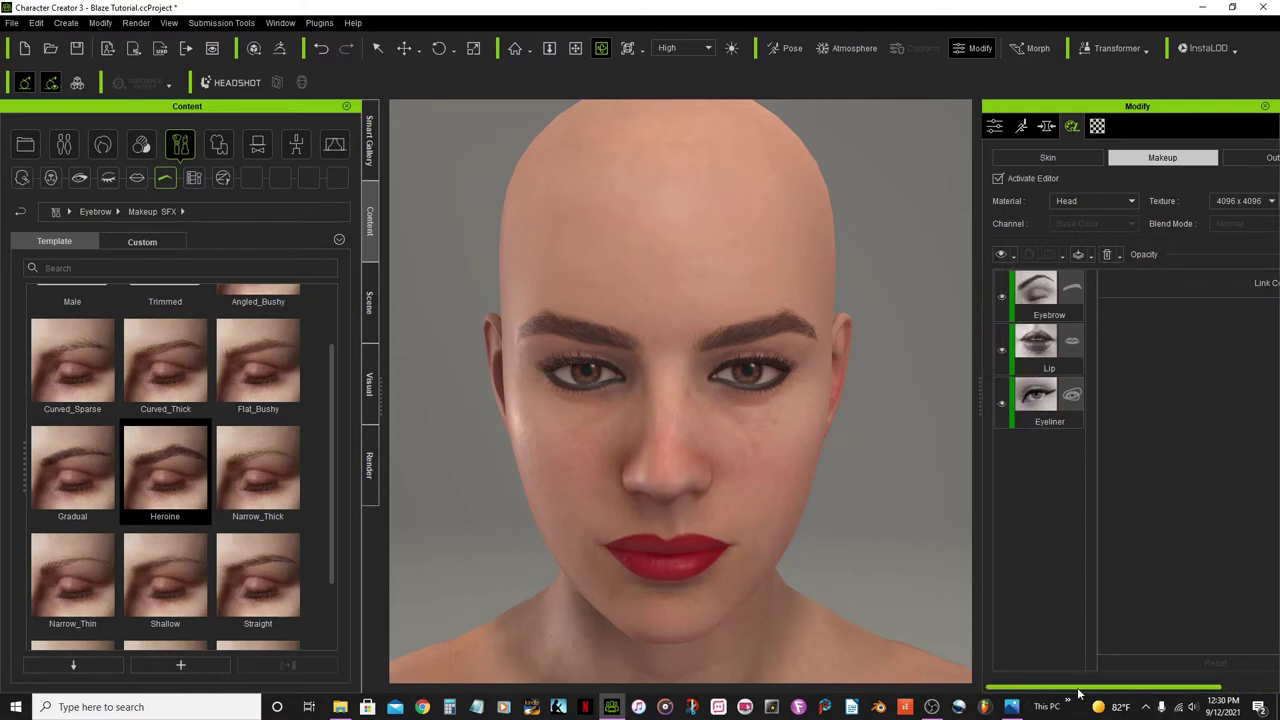
pyautogui.click(997, 179)
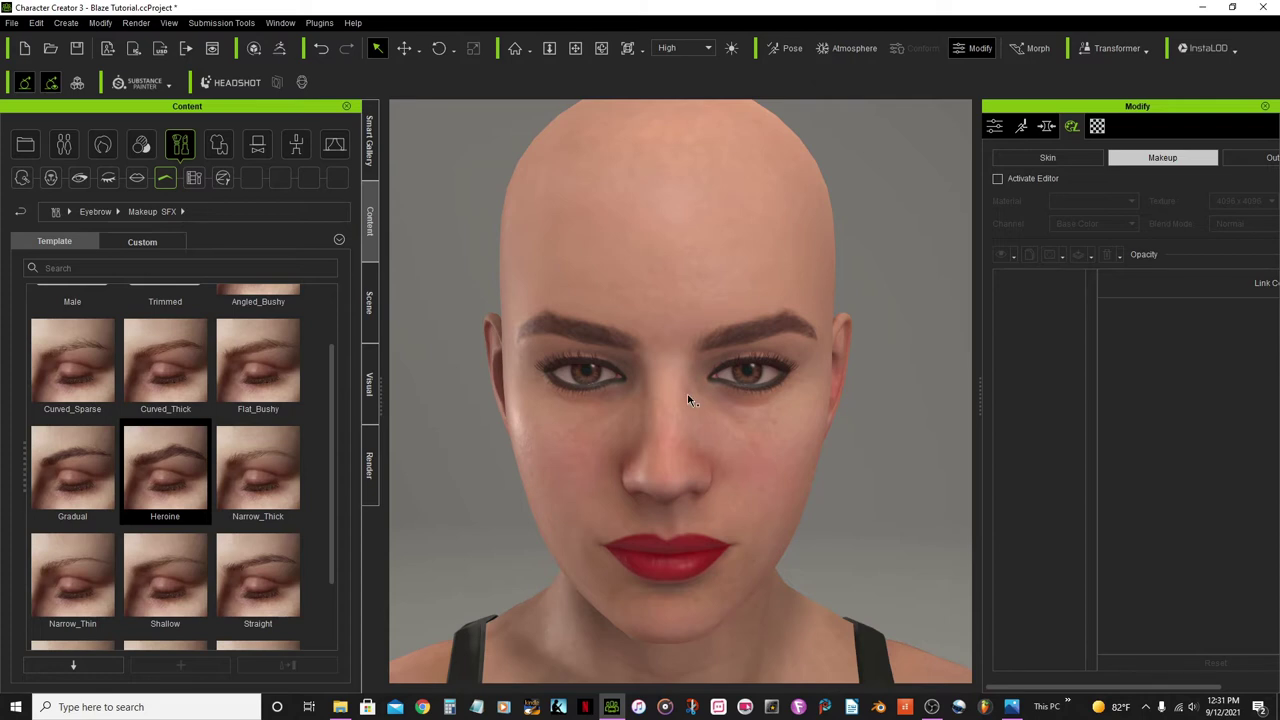
pyautogui.scroll(-5, 768, 335)
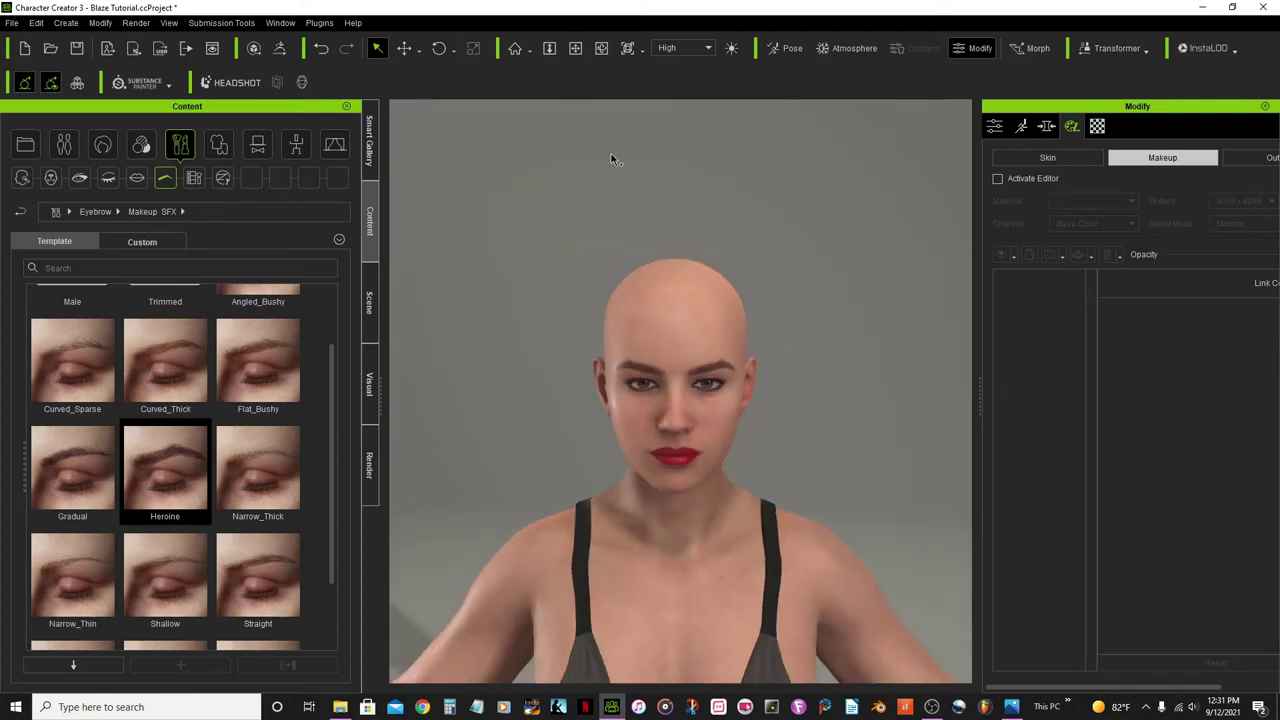
pyautogui.click(576, 49)
pyautogui.moveTo(644, 314); pyautogui.dragTo(625, 224)
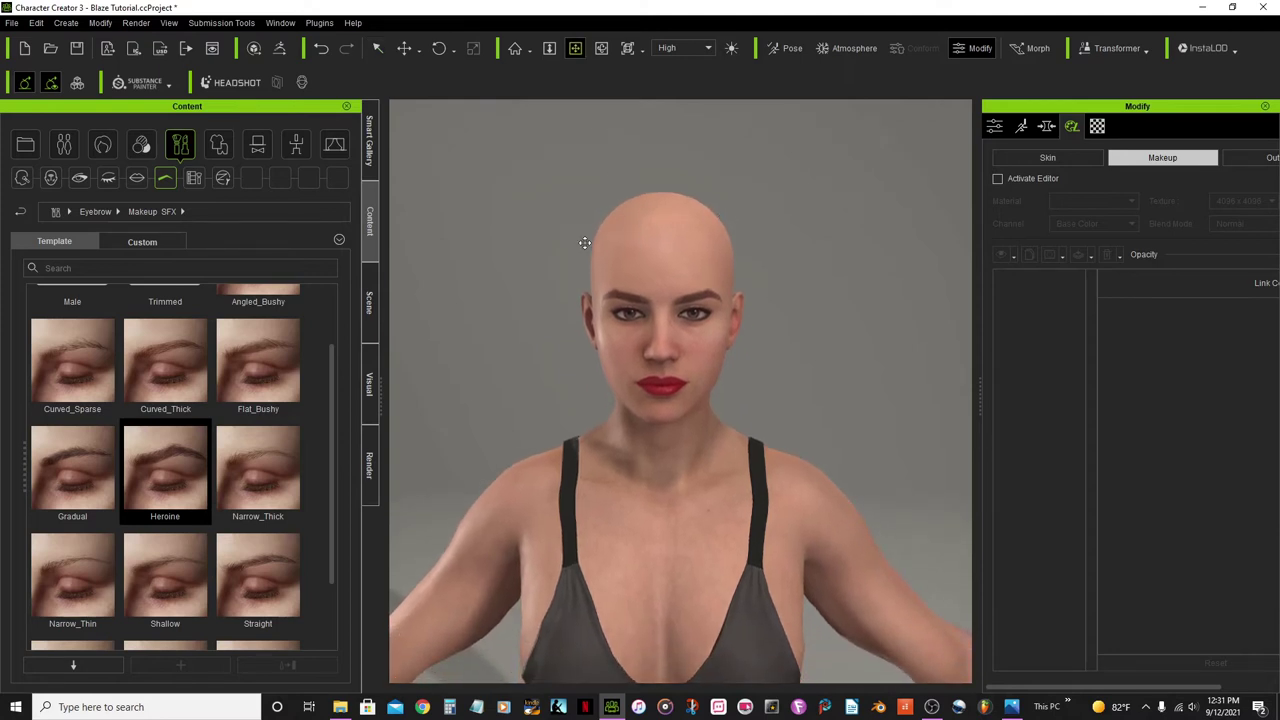
pyautogui.scroll(2, 585, 244)
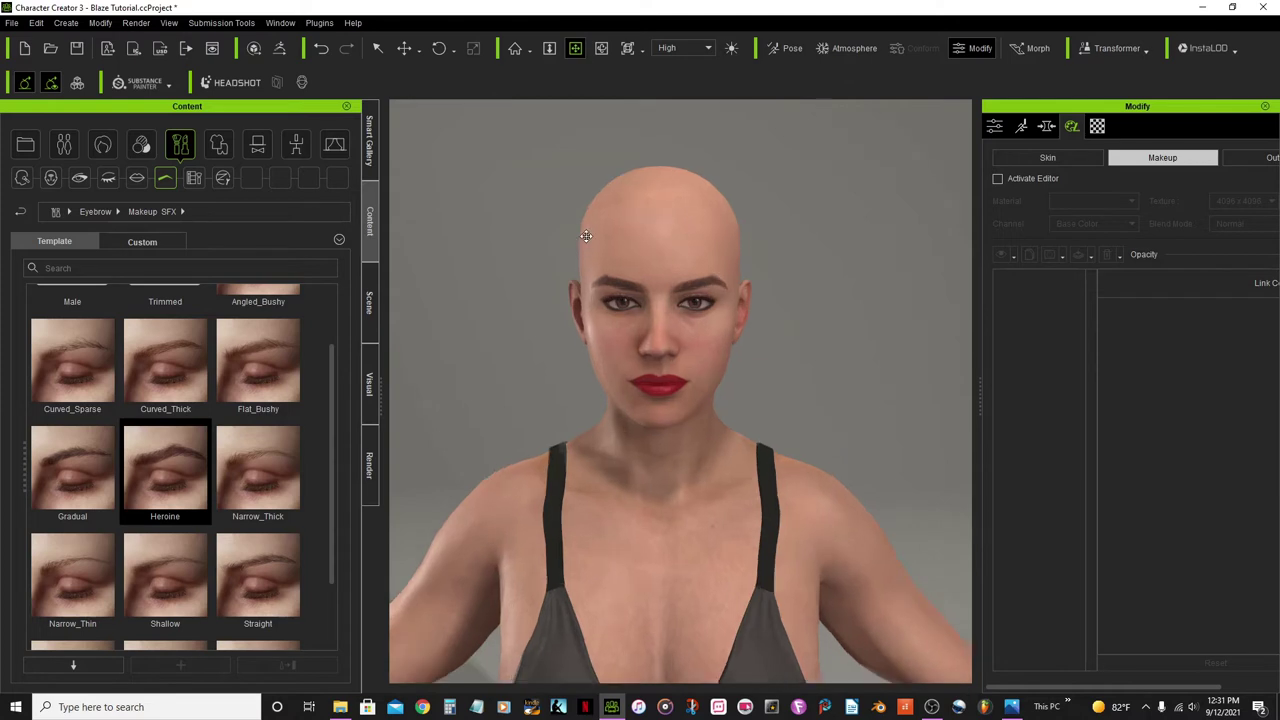
# Step: Open the CC folder of legacy hairstyles in the hair group templates
pyautogui.click(103, 146)
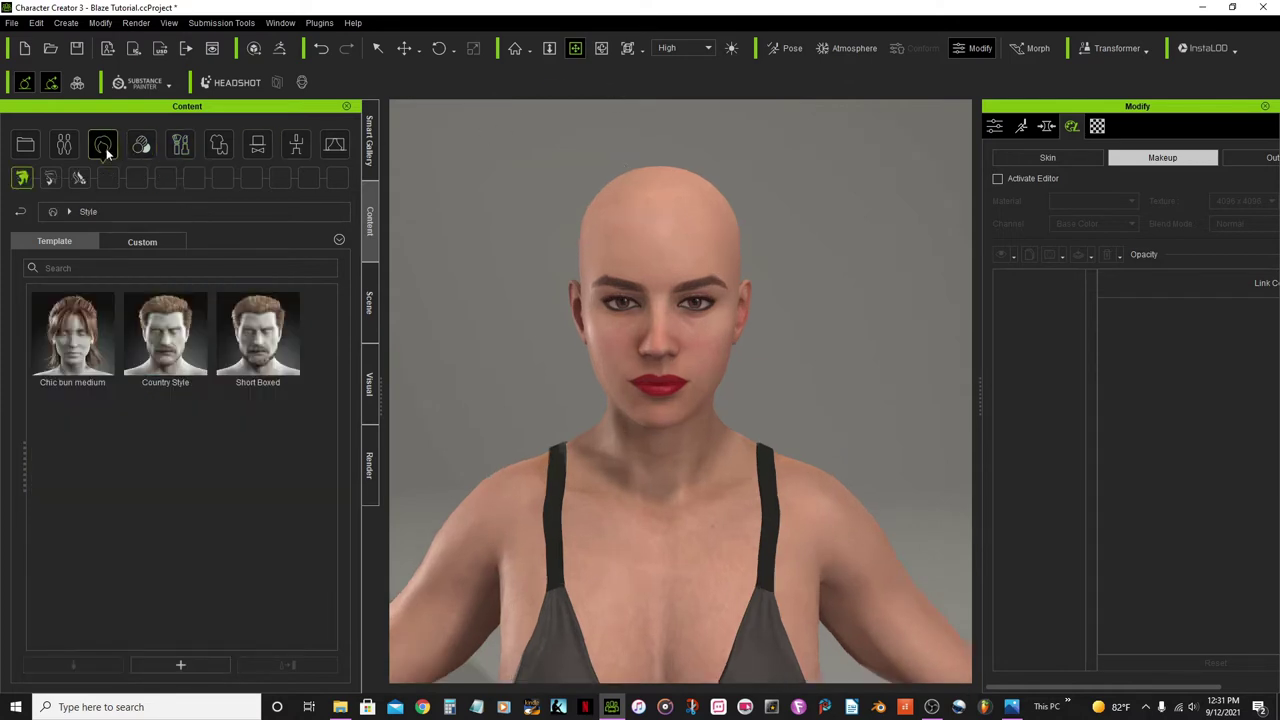
pyautogui.click(52, 178)
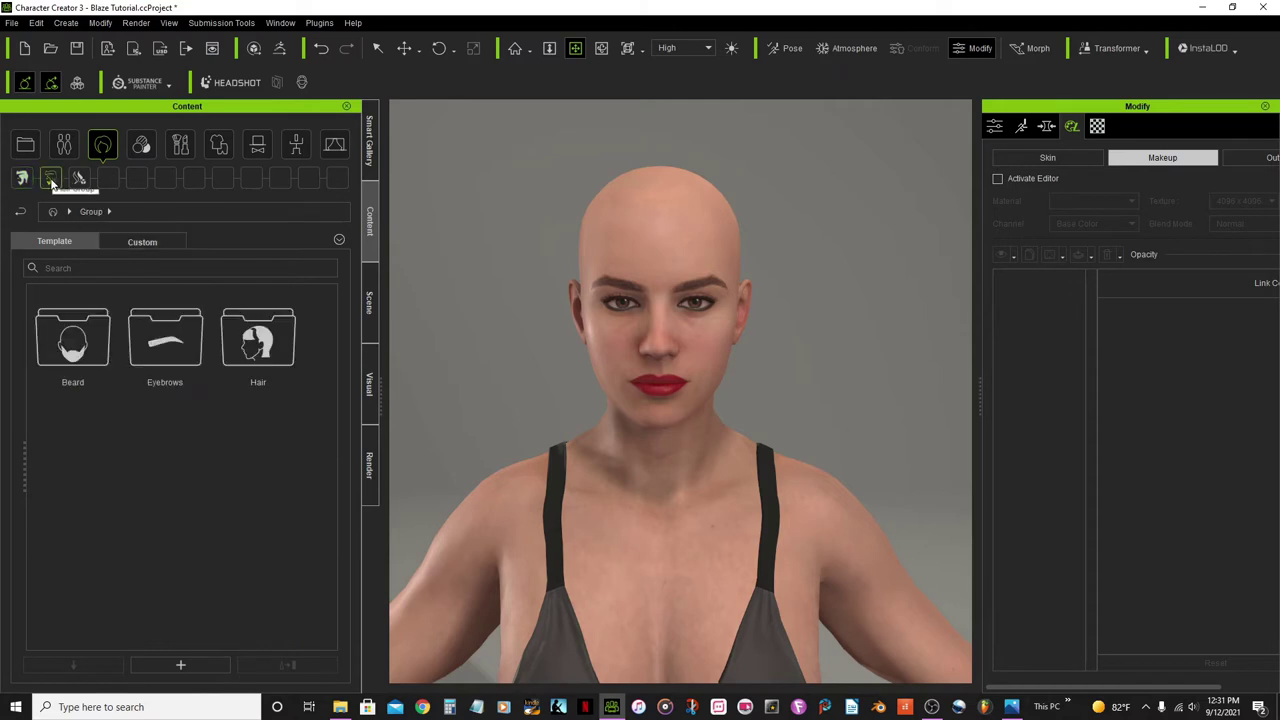
pyautogui.doubleClick(281, 350)
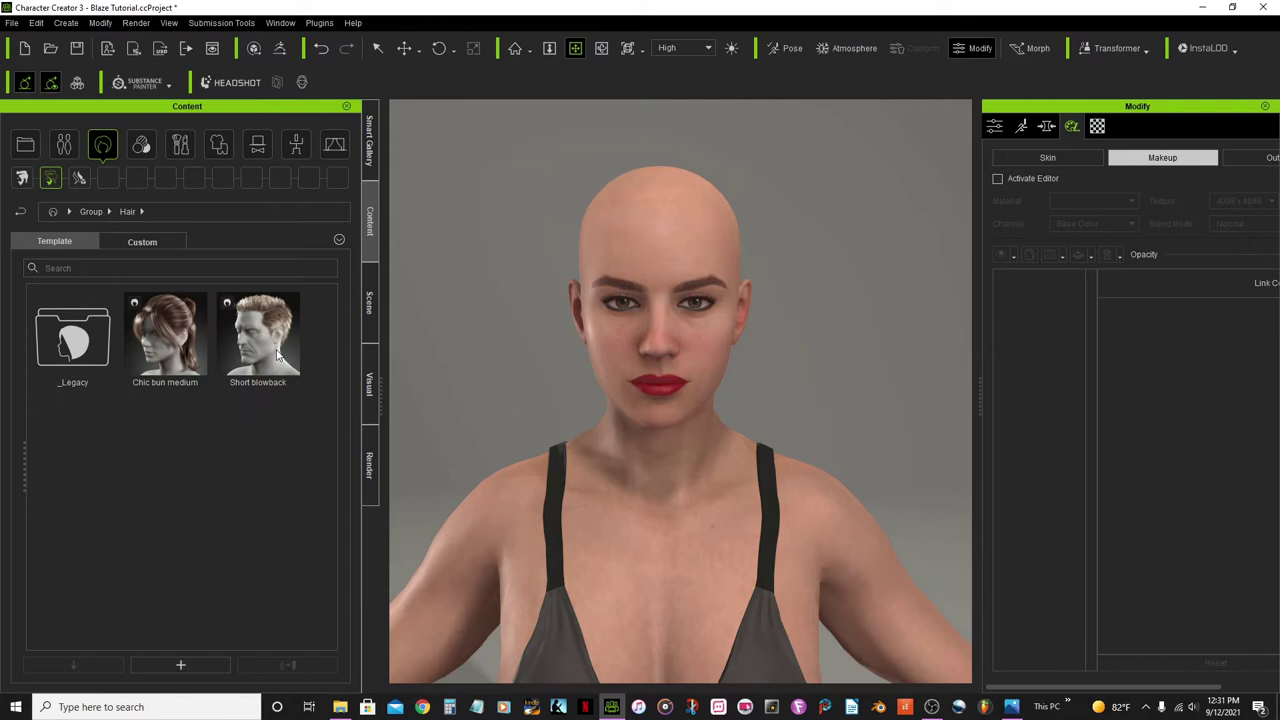
pyautogui.doubleClick(80, 350)
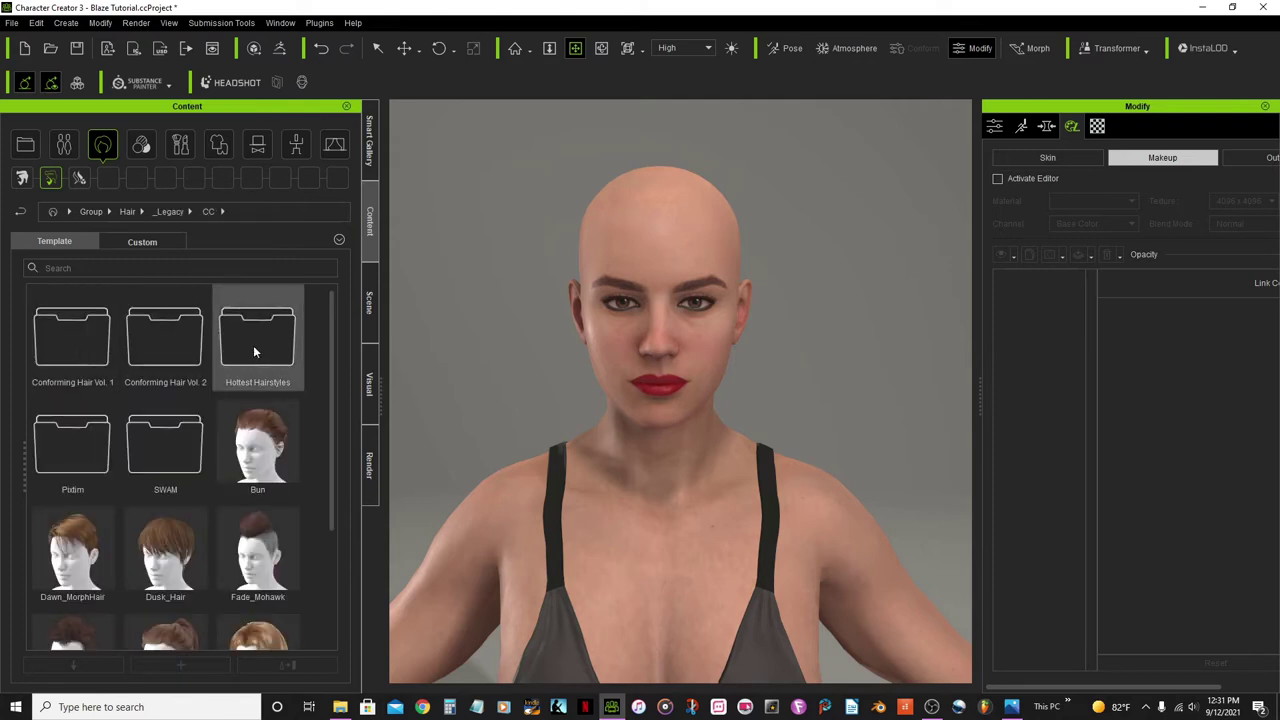
# Step: Try the Long Hair style on the character and inspect it from several angles
pyautogui.moveTo(330, 350); pyautogui.dragTo(351, 472)
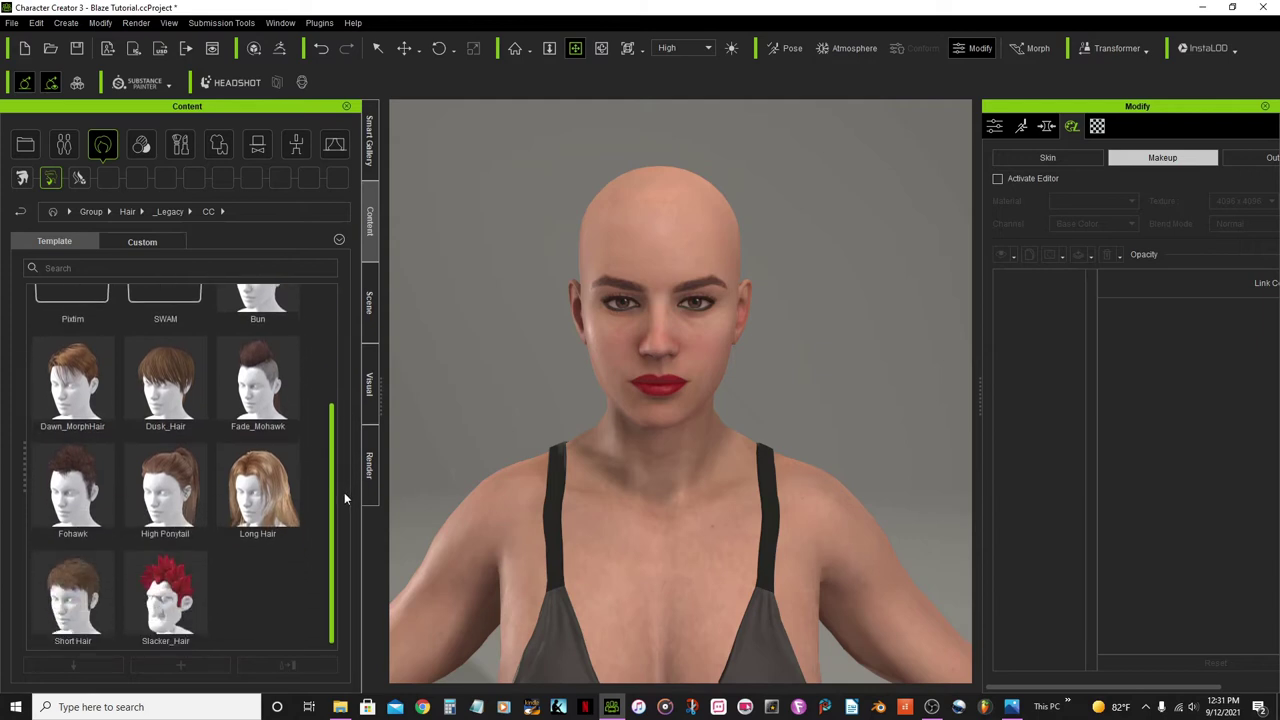
pyautogui.scroll(3, 338, 468)
pyautogui.moveTo(340, 388); pyautogui.dragTo(340, 491)
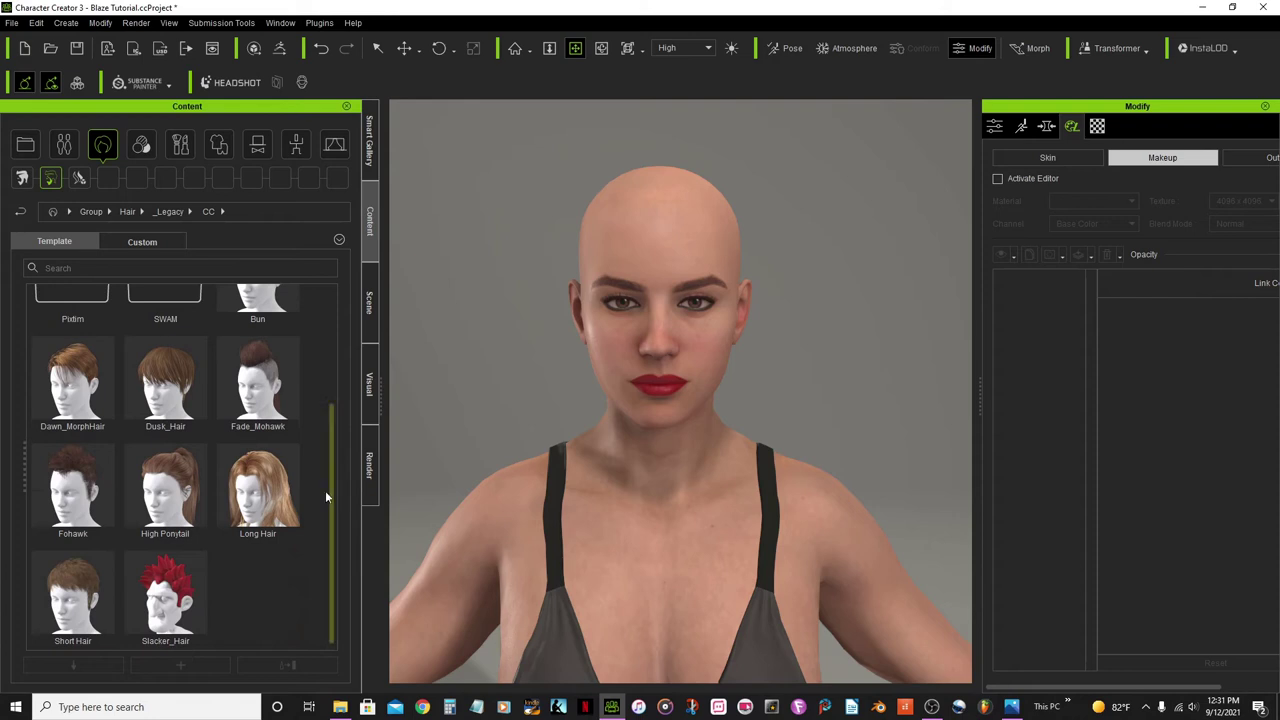
pyautogui.doubleClick(256, 481)
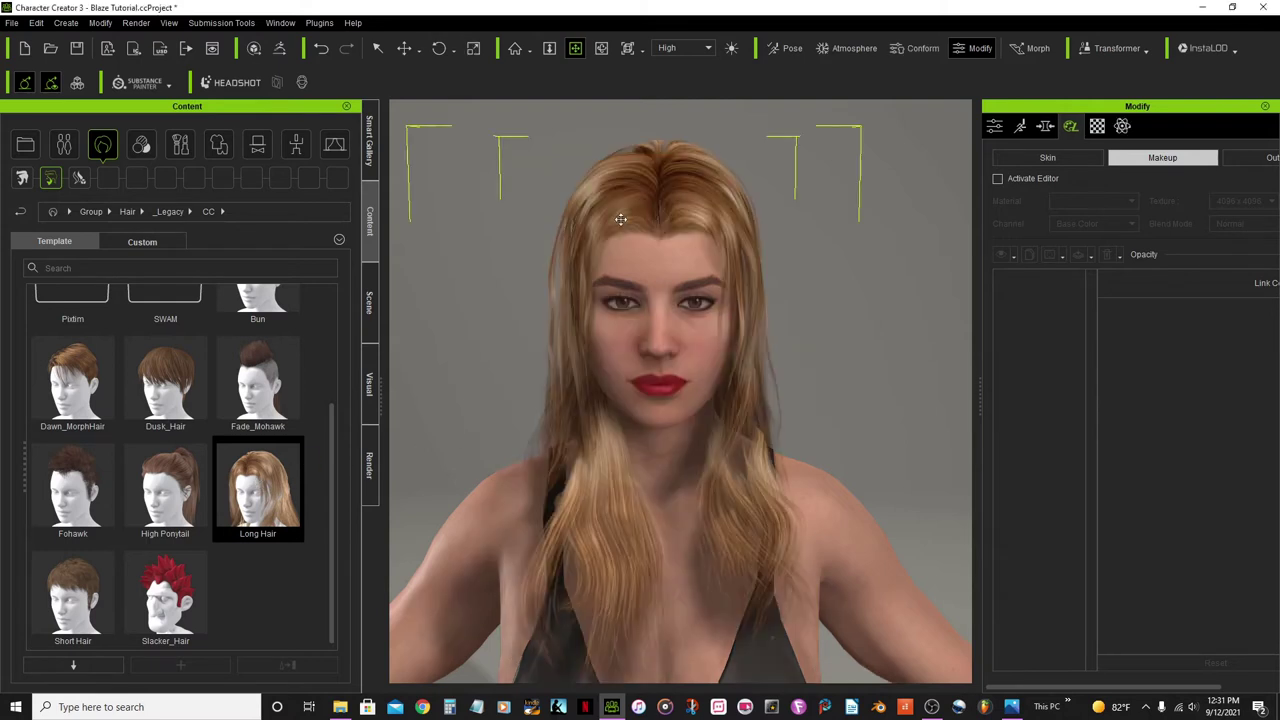
pyautogui.click(600, 50)
pyautogui.moveTo(594, 355); pyautogui.dragTo(468, 468)
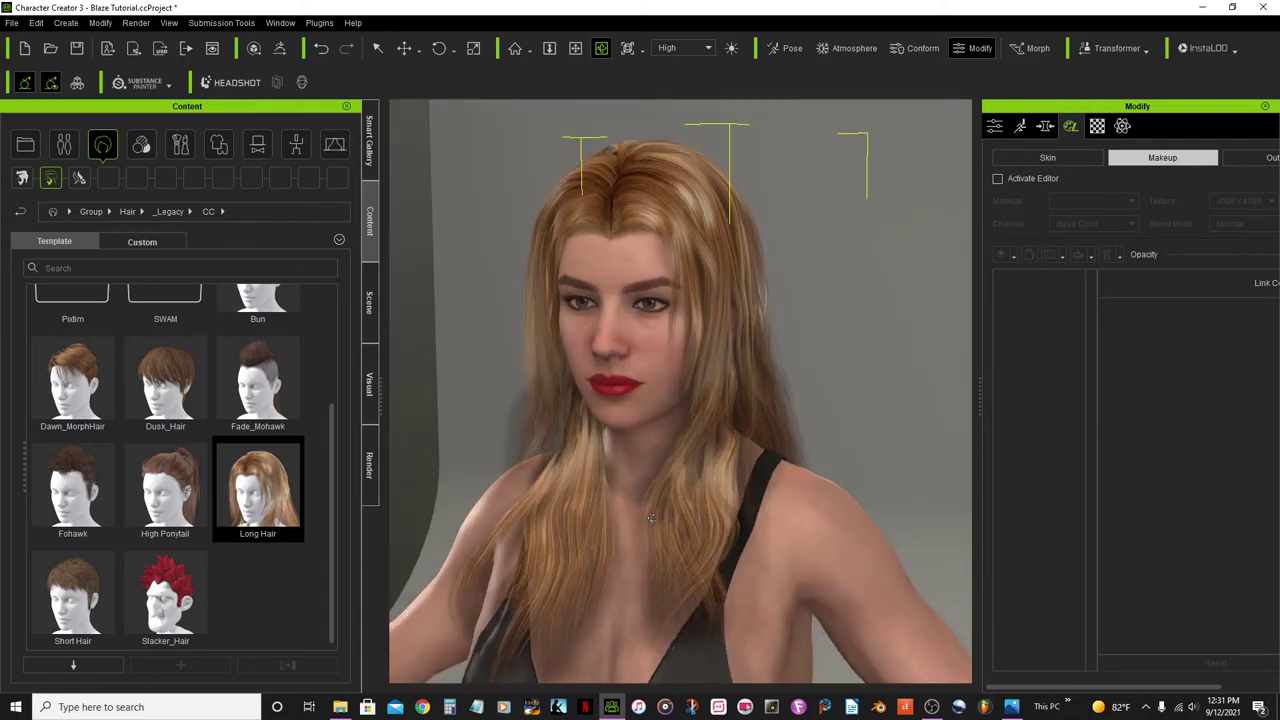
pyautogui.moveTo(651, 518); pyautogui.dragTo(667, 518)
pyautogui.moveTo(814, 463); pyautogui.dragTo(745, 466)
pyautogui.scroll(2, 745, 466)
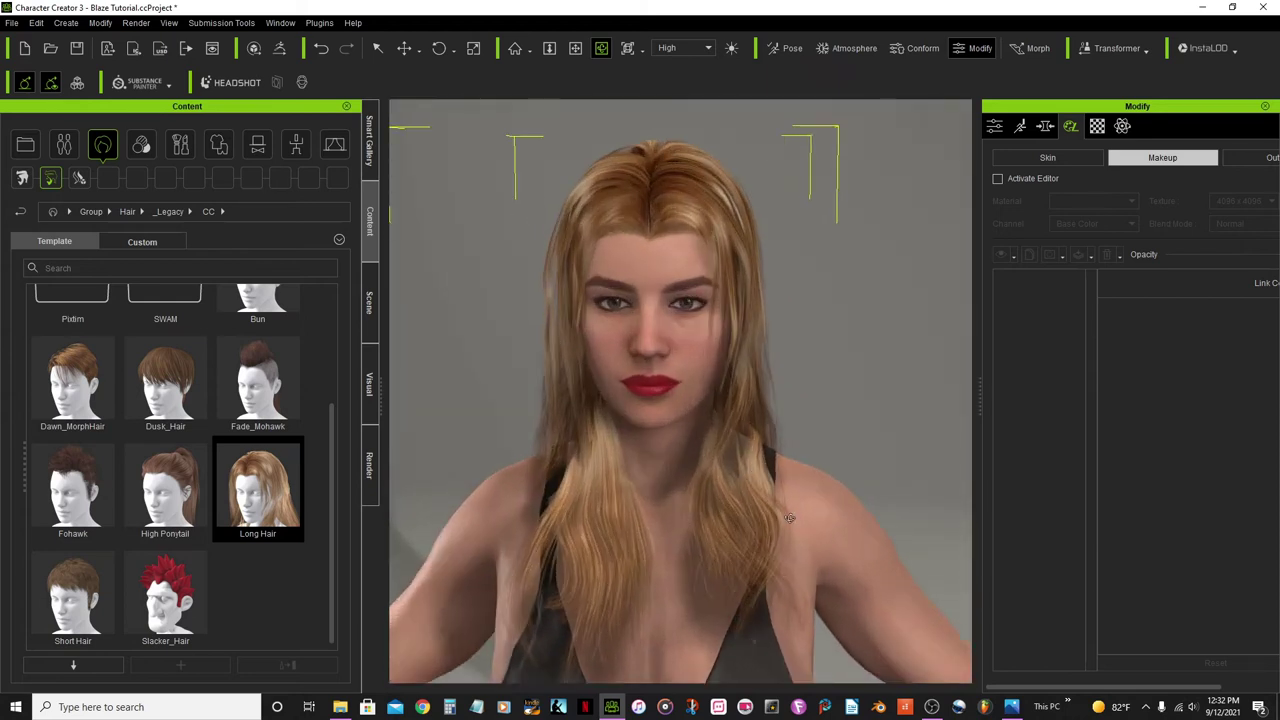
# Step: Switch to Photos and examine Blaze's hairstyle up close in blaze screenshot.png
pyautogui.click(1013, 707)
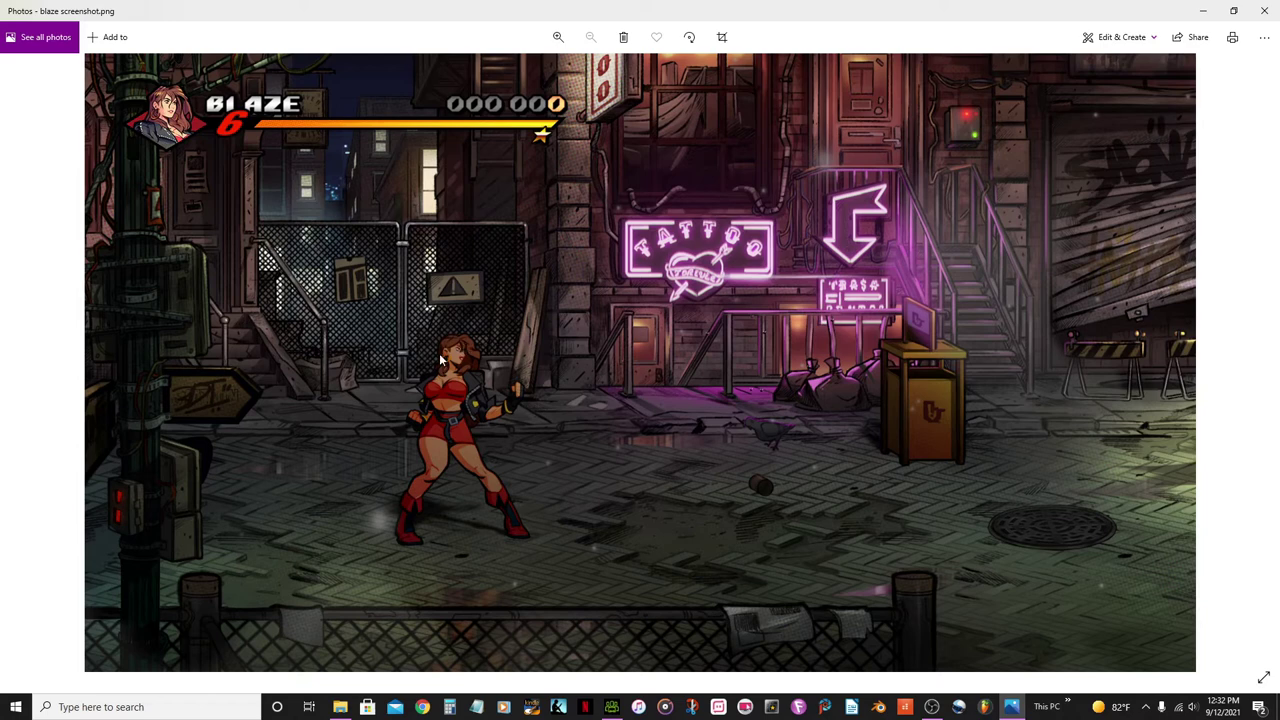
pyautogui.keyDown('ctrl'); pyautogui.scroll(4, 465, 345); pyautogui.keyUp('ctrl')
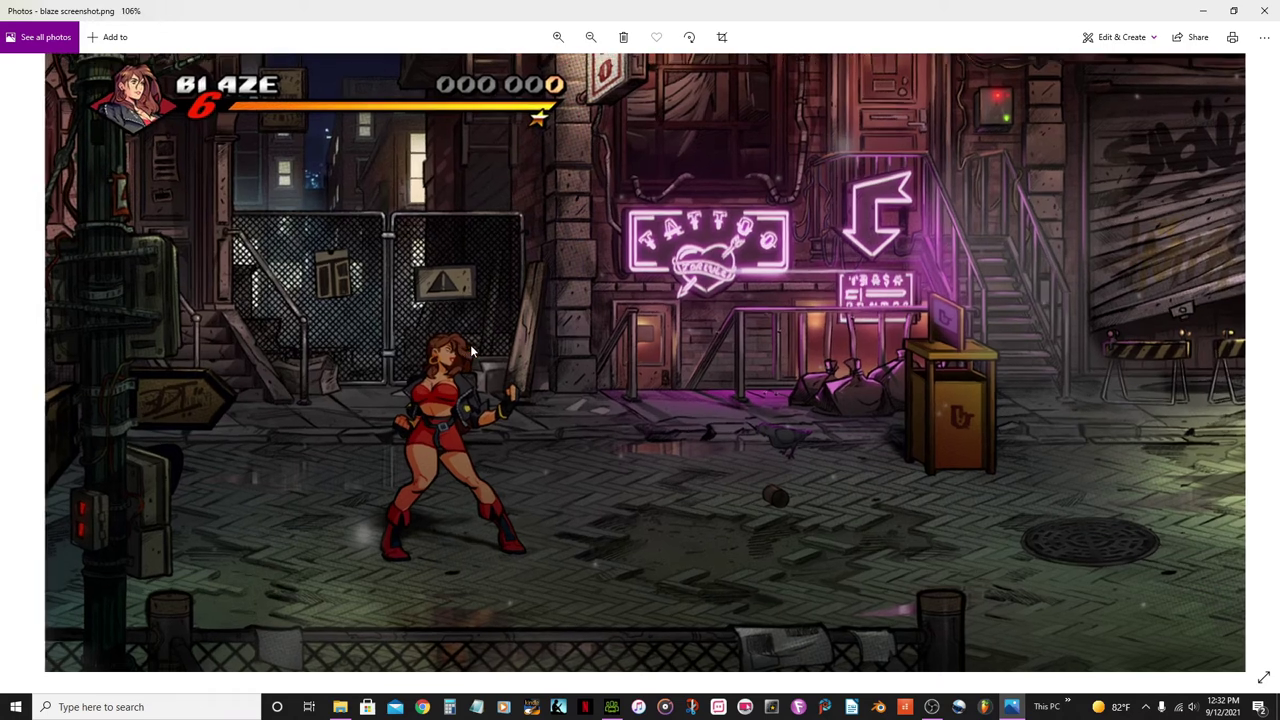
pyautogui.keyDown('ctrl'); pyautogui.scroll(3, 436, 548); pyautogui.keyUp('ctrl')
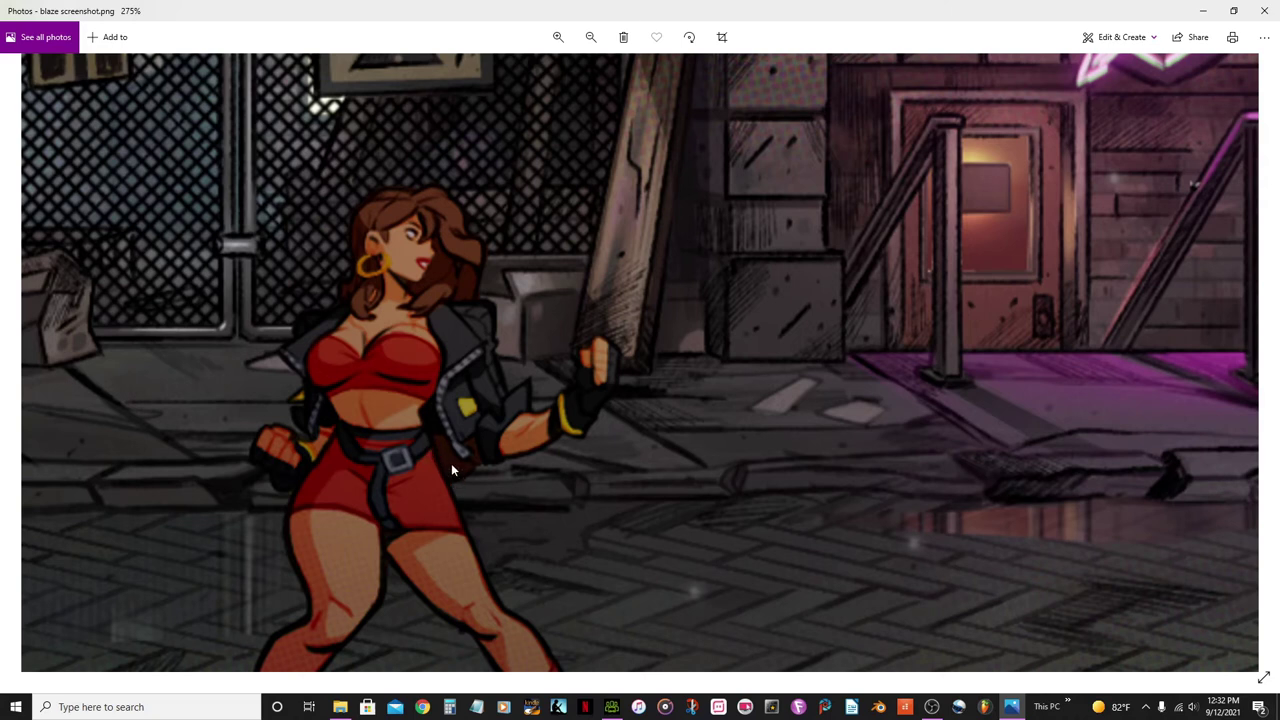
pyautogui.scroll(-5, 516, 485)
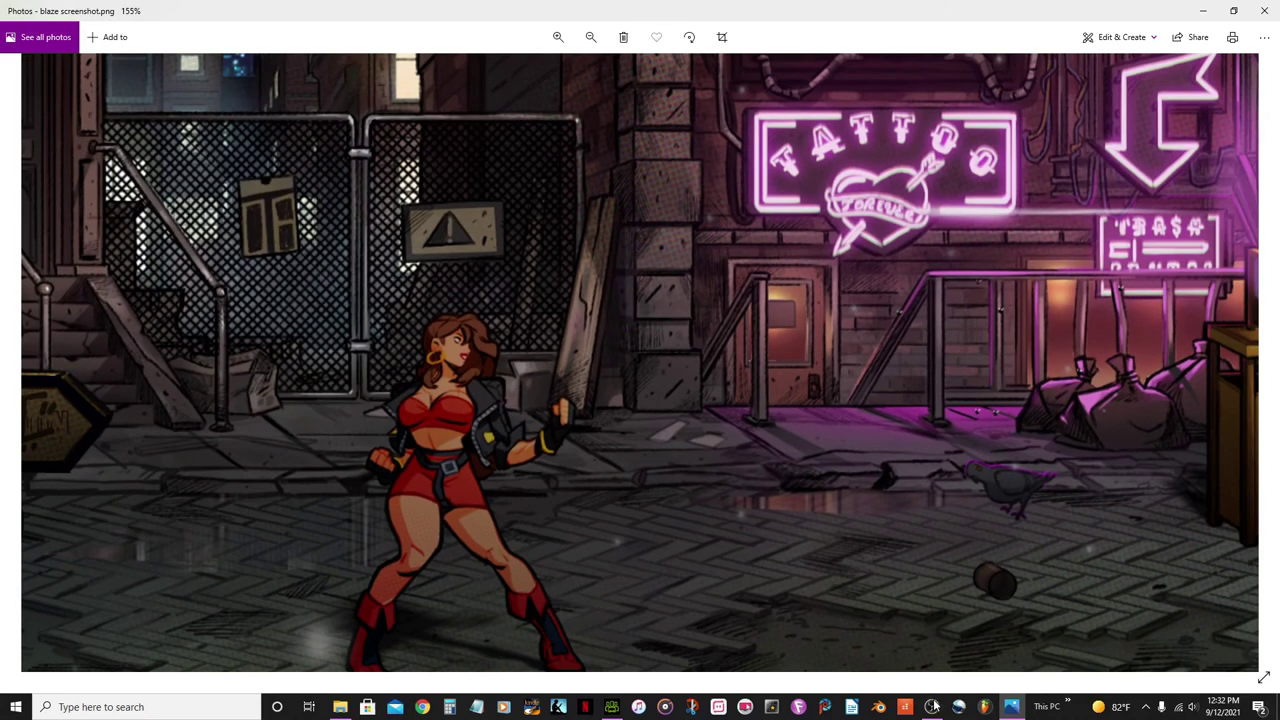
# Step: Switch back to Character Creator and replace the hairstyle with Anastasia Hair from the SWAM folder, checking it on the character
pyautogui.click(611, 707)
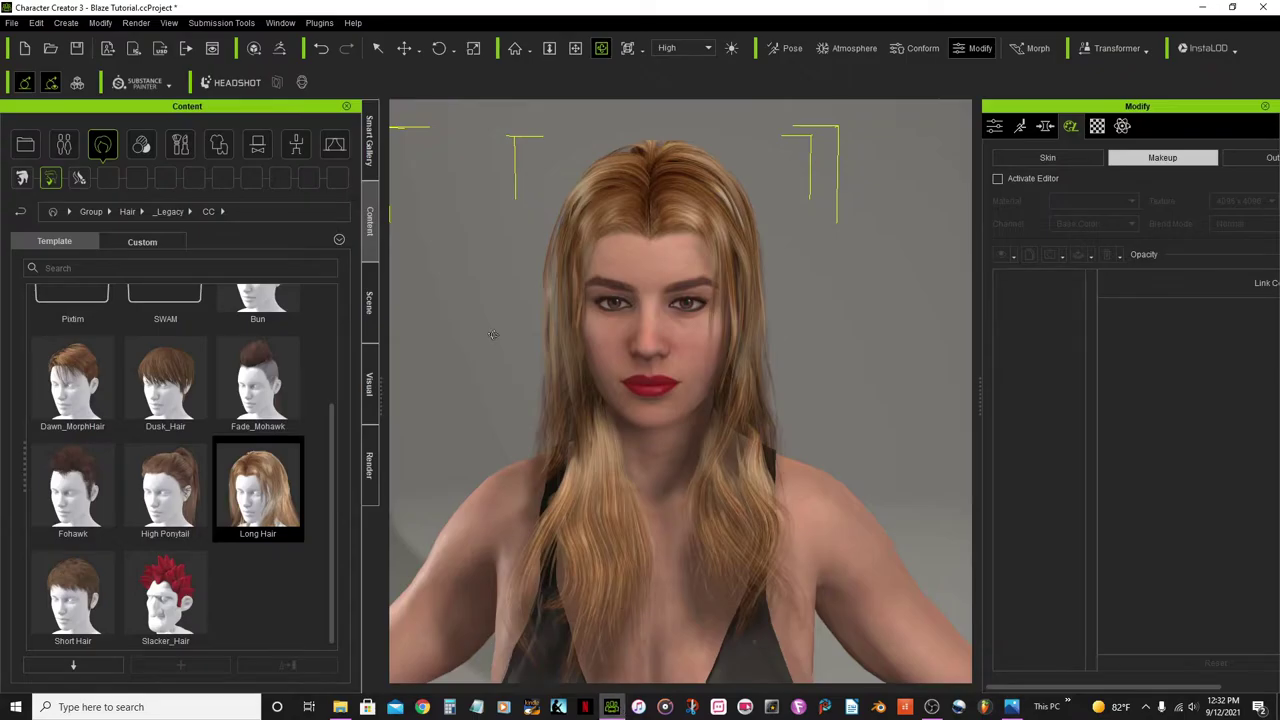
pyautogui.scroll(3, 288, 363)
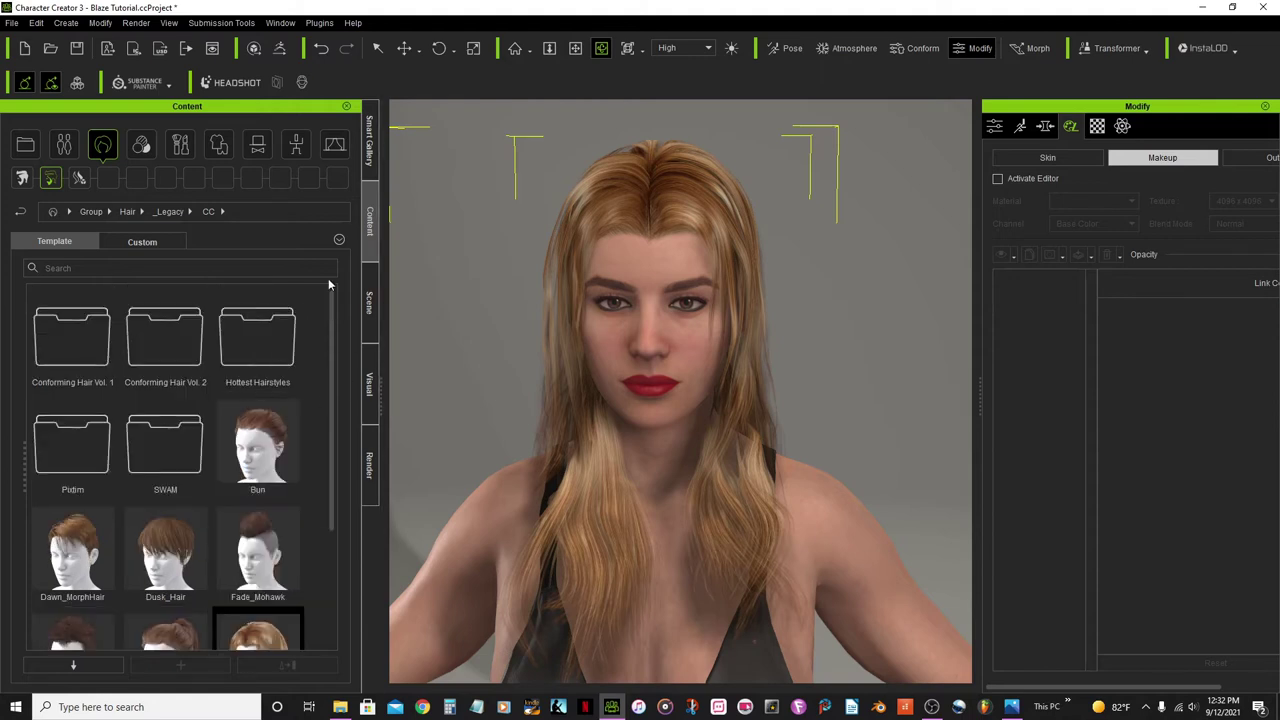
pyautogui.doubleClick(169, 452)
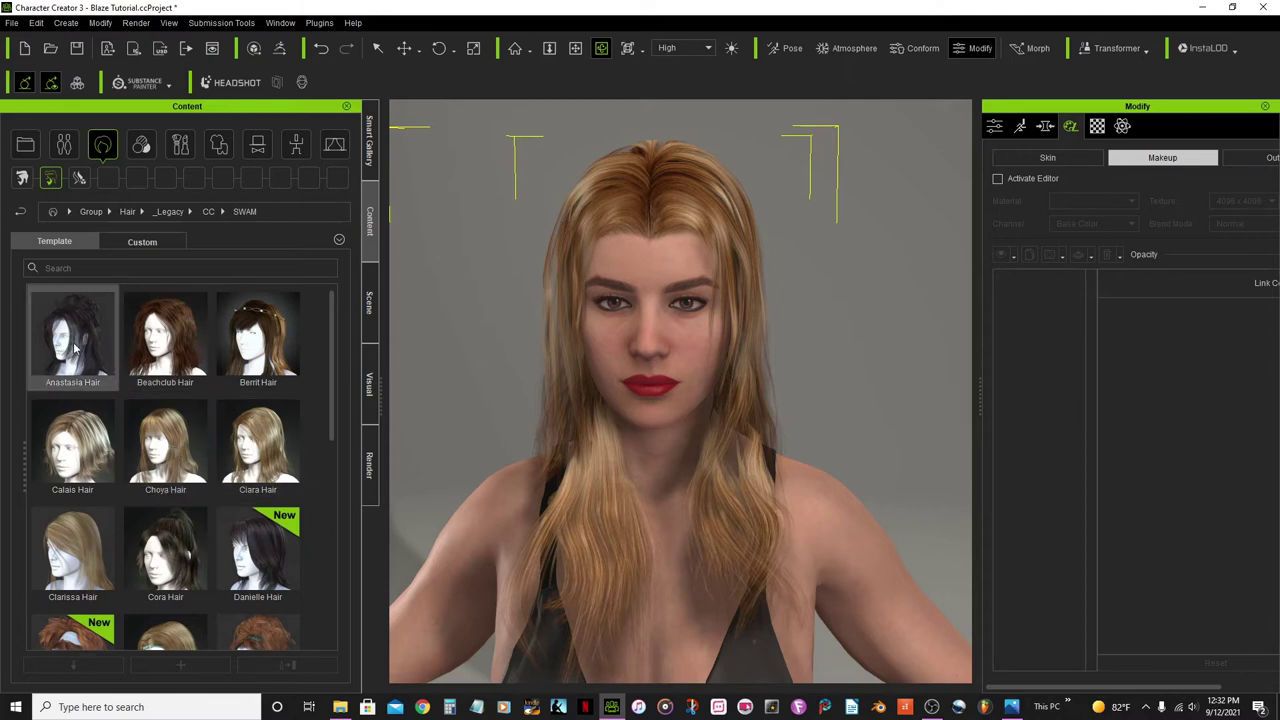
pyautogui.moveTo(55, 337)
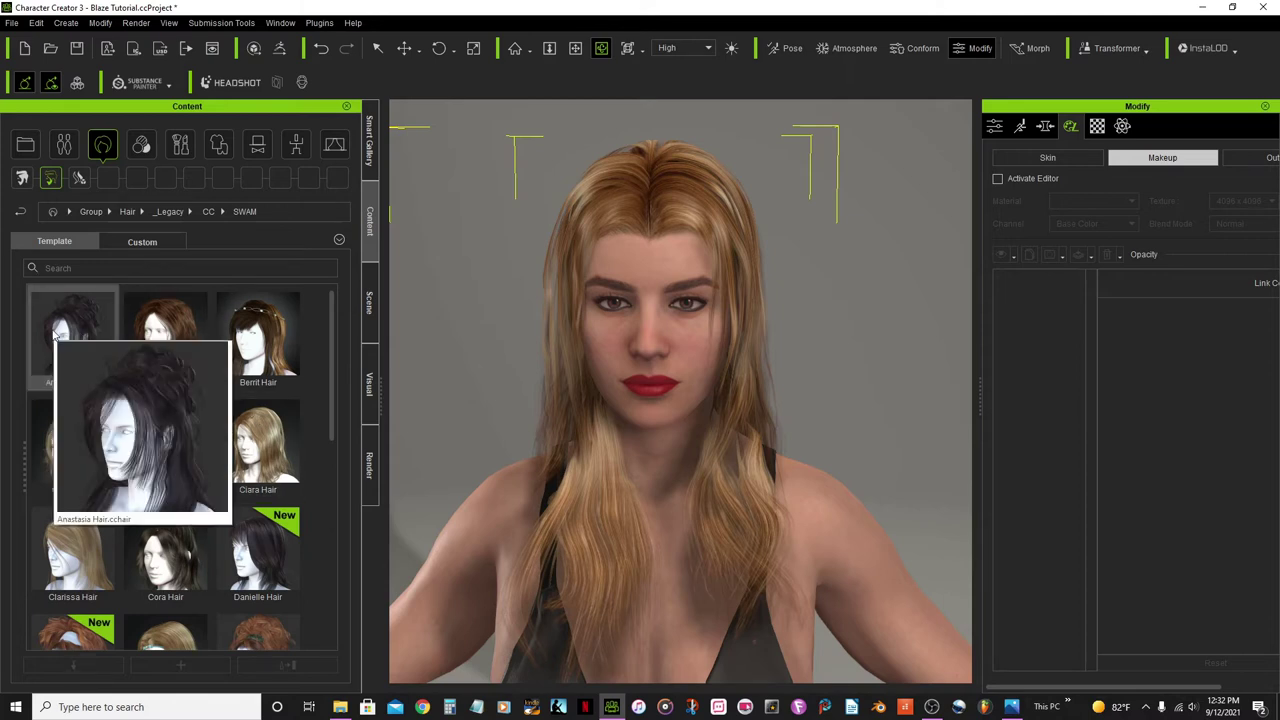
pyautogui.doubleClick(57, 335)
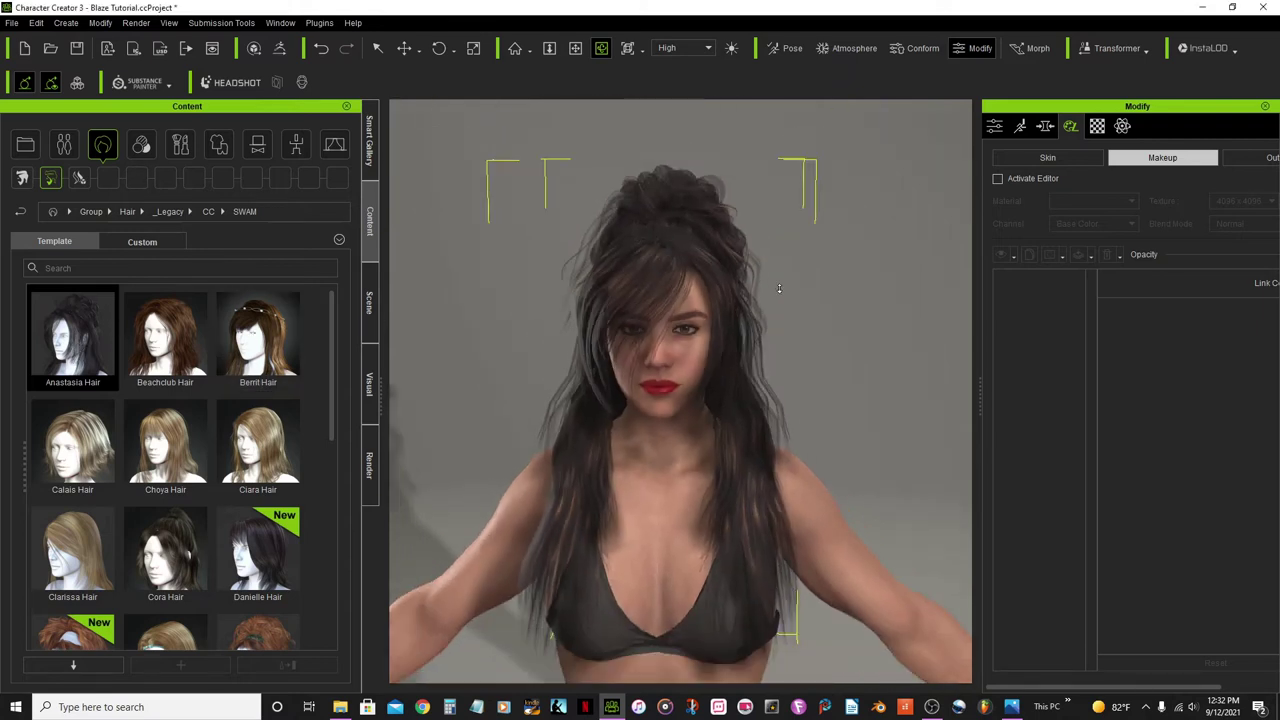
pyautogui.scroll(-2, 752, 382)
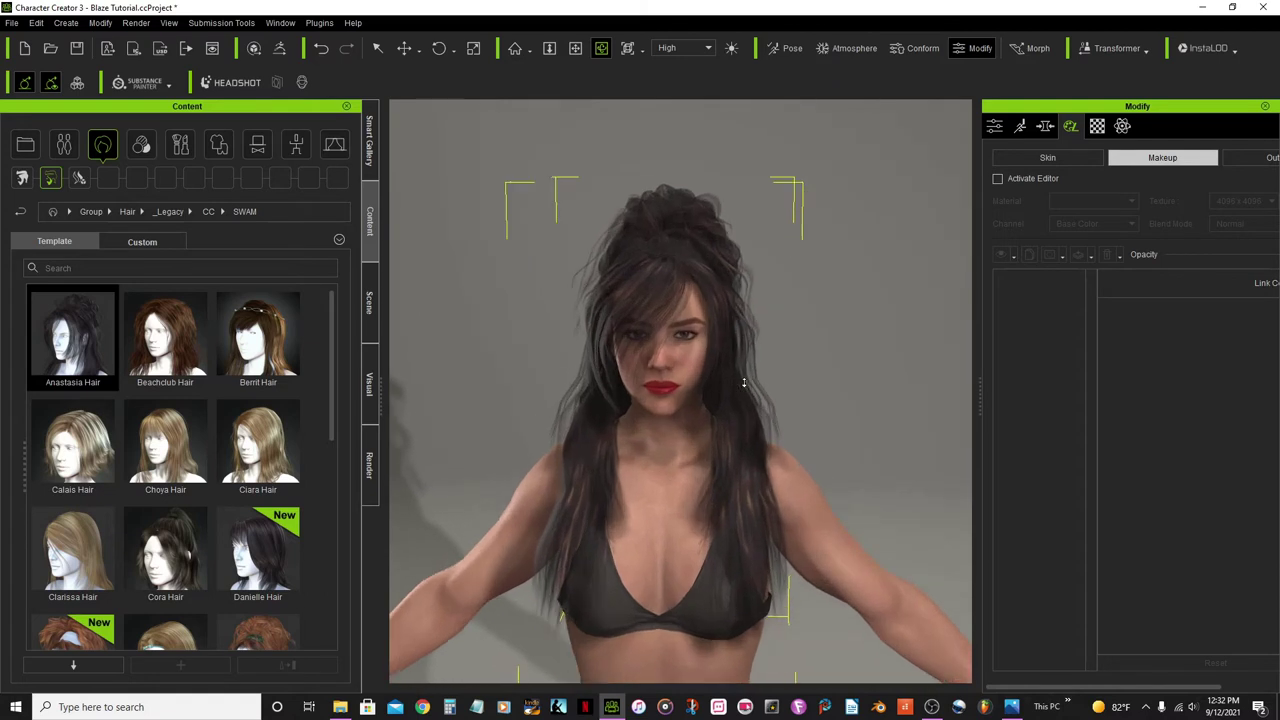
pyautogui.scroll(3, 744, 382)
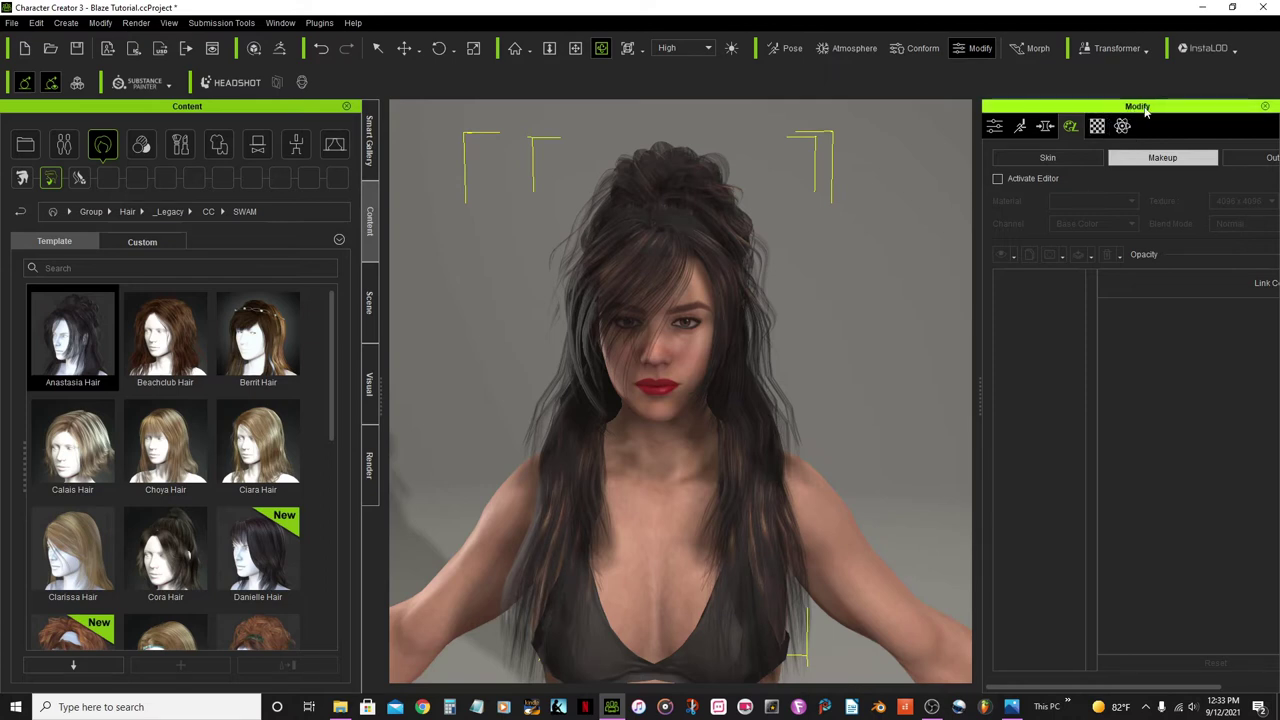
# Step: Apply the Anastasia Hair_01 material from the Swam folder of the MaterialPlus templates to the character's hair
pyautogui.click(1098, 126)
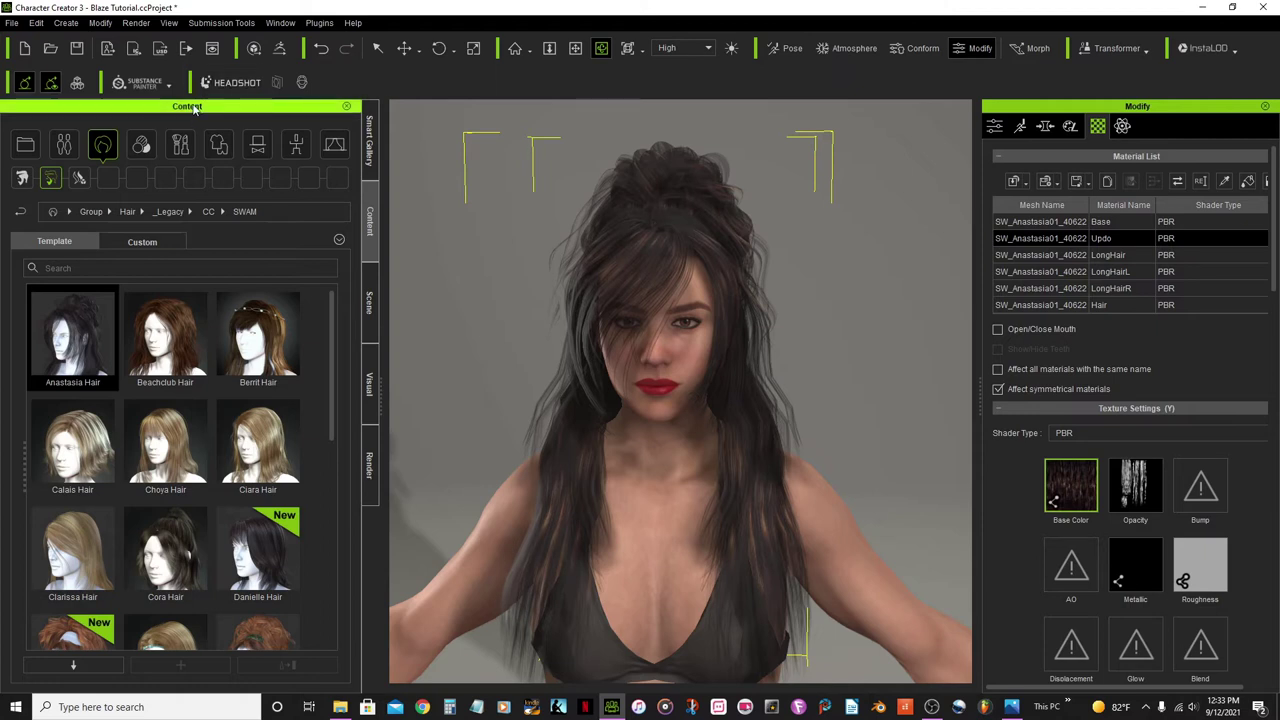
pyautogui.click(333, 149)
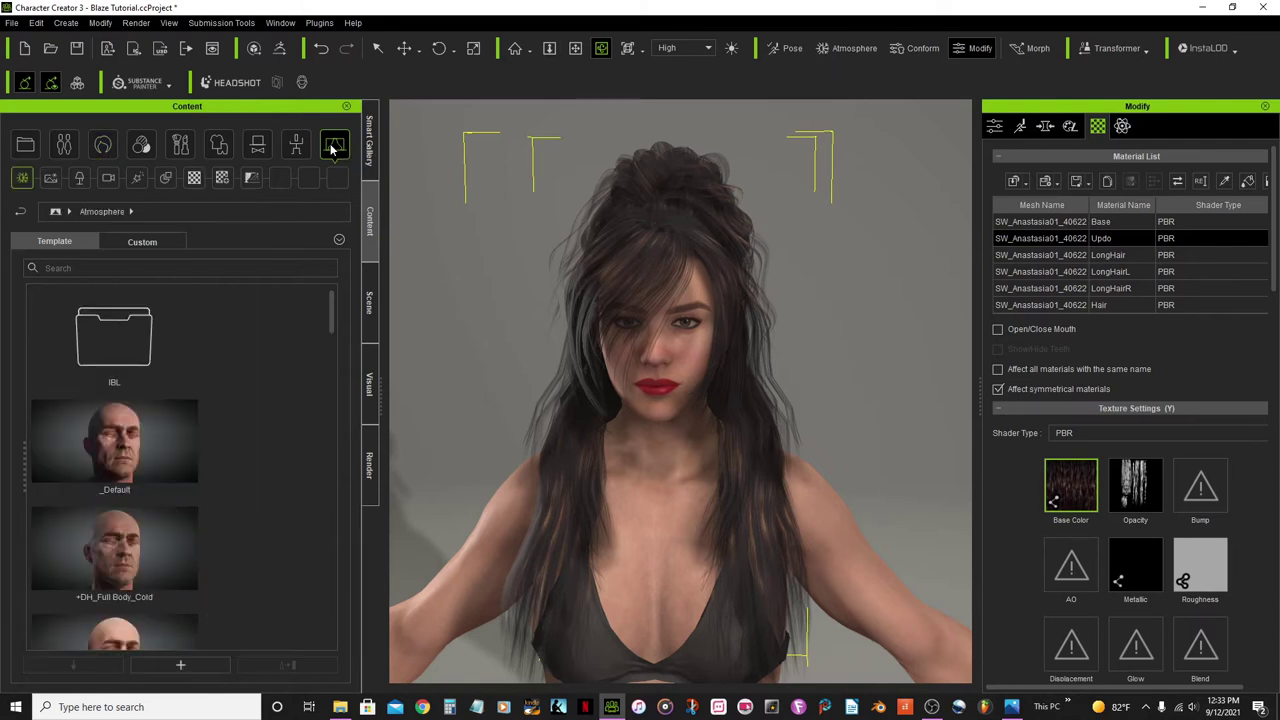
pyautogui.click(222, 178)
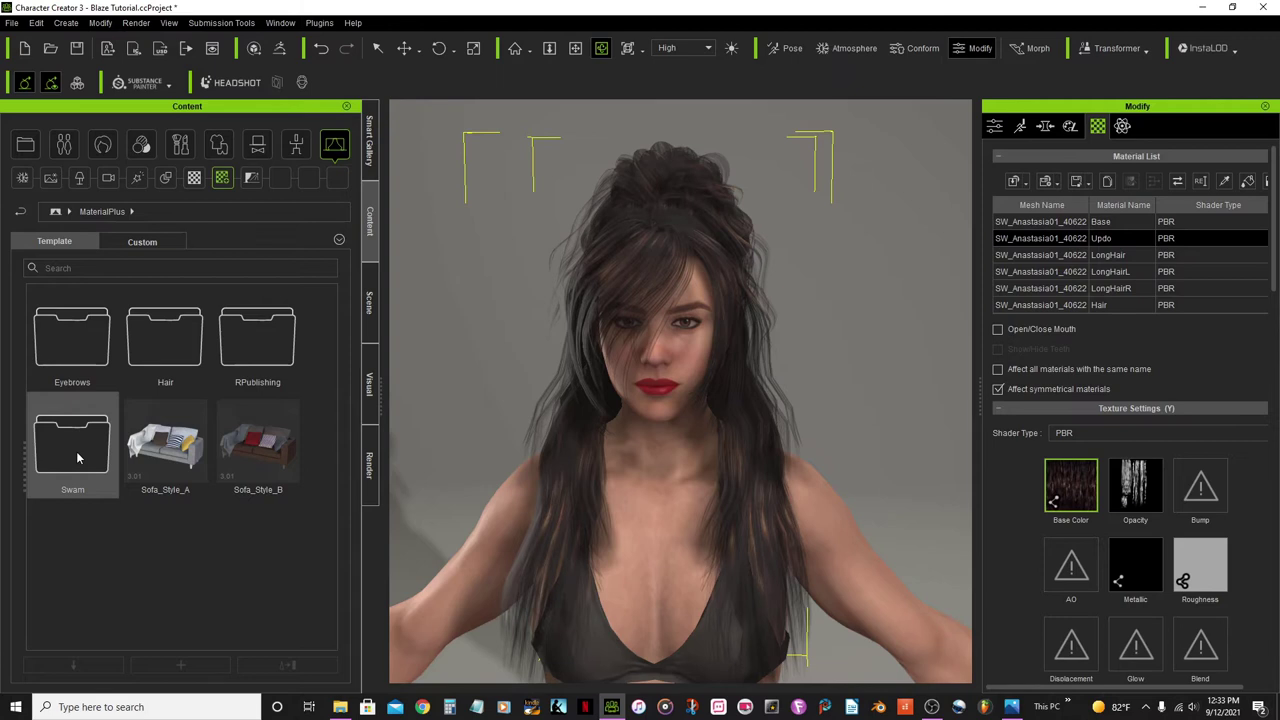
pyautogui.doubleClick(76, 451)
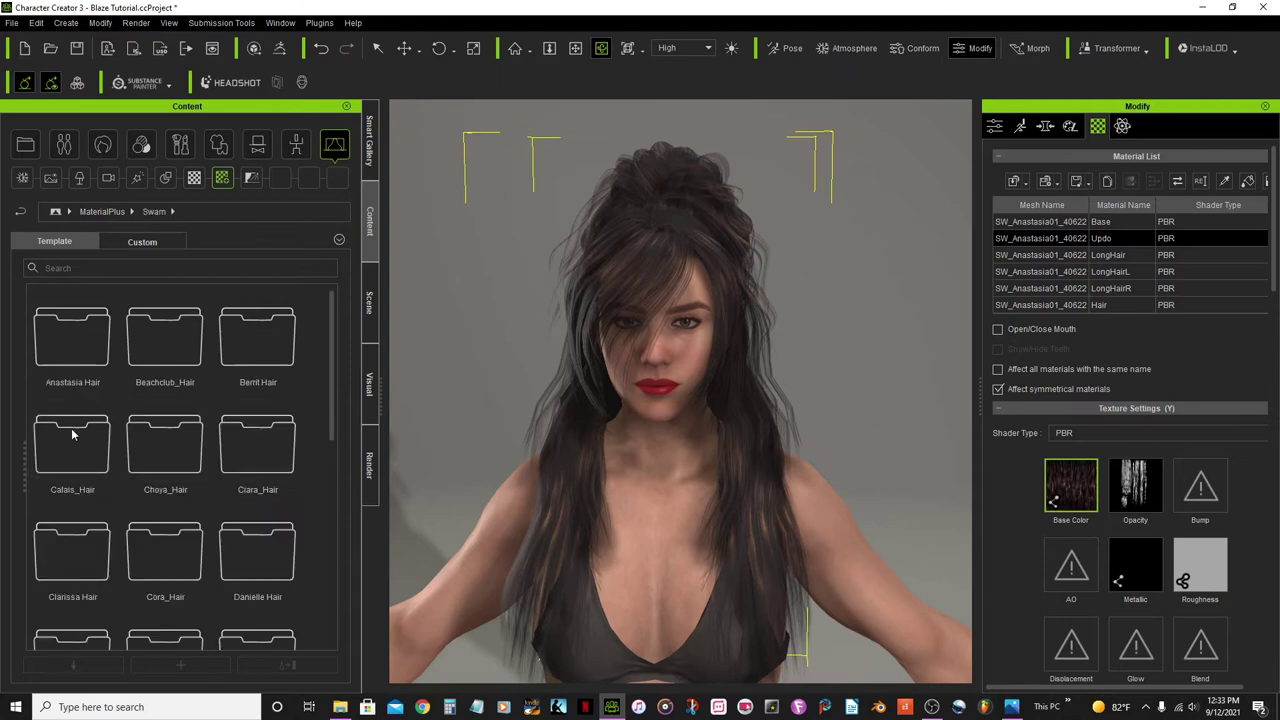
pyautogui.doubleClick(79, 350)
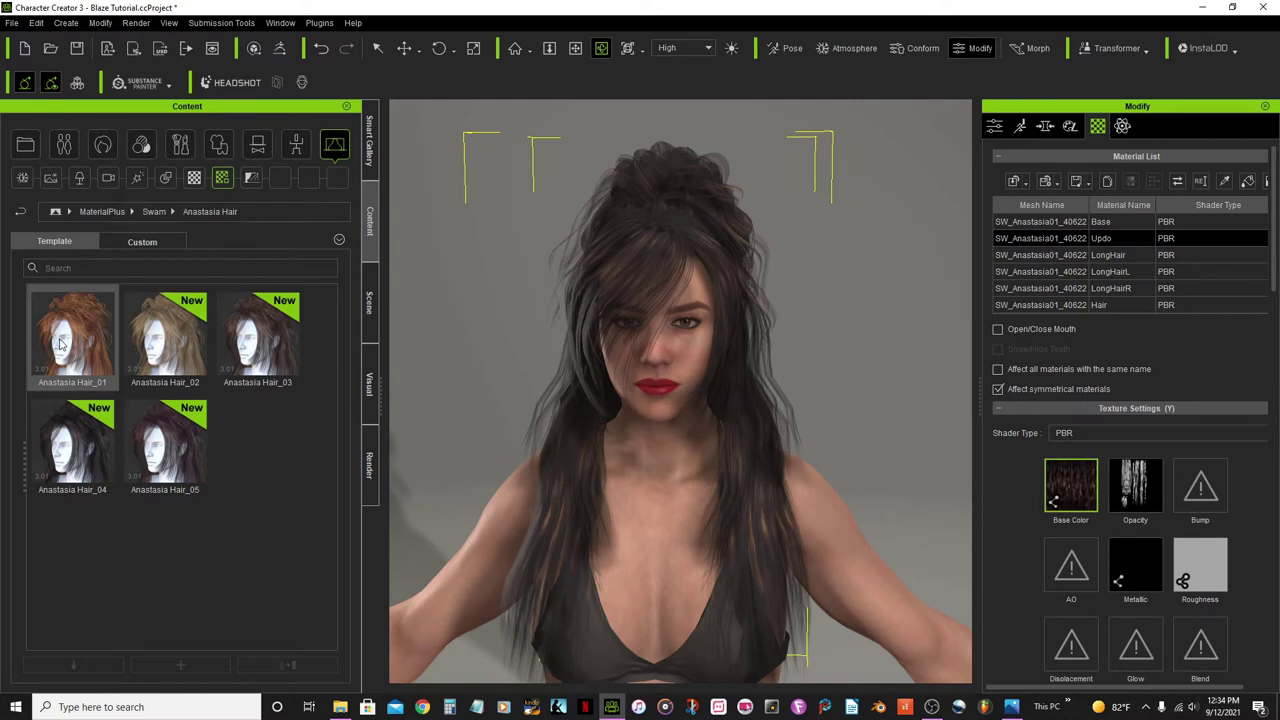
pyautogui.moveTo(63, 344)
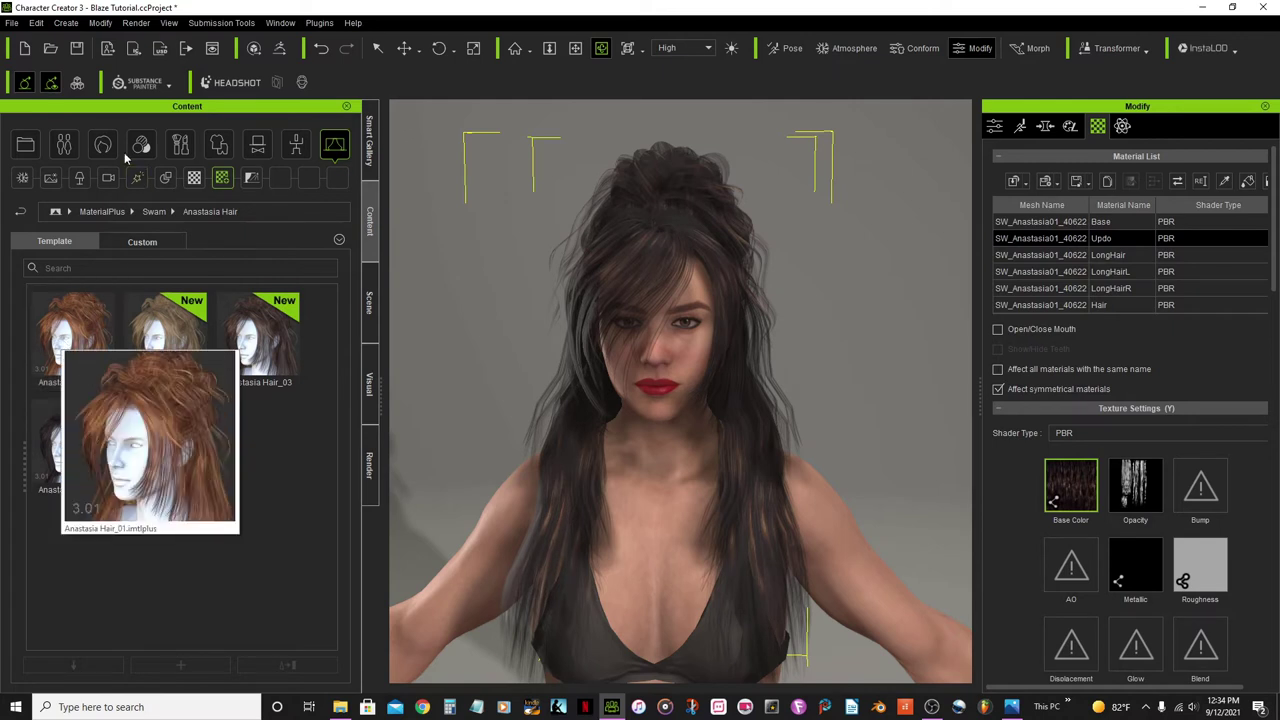
pyautogui.doubleClick(80, 344)
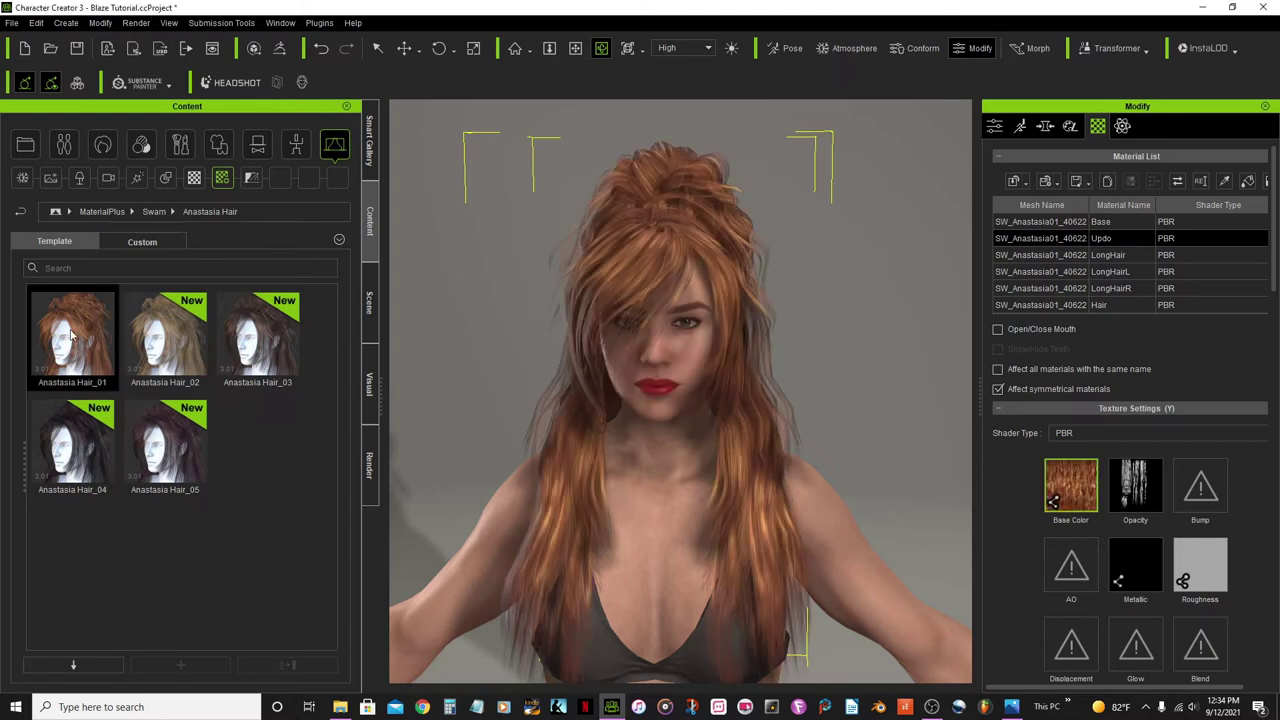
# Step: Inspect the recolored hairstyle up close, from farther away and from several angles
pyautogui.scroll(3, 785, 282)
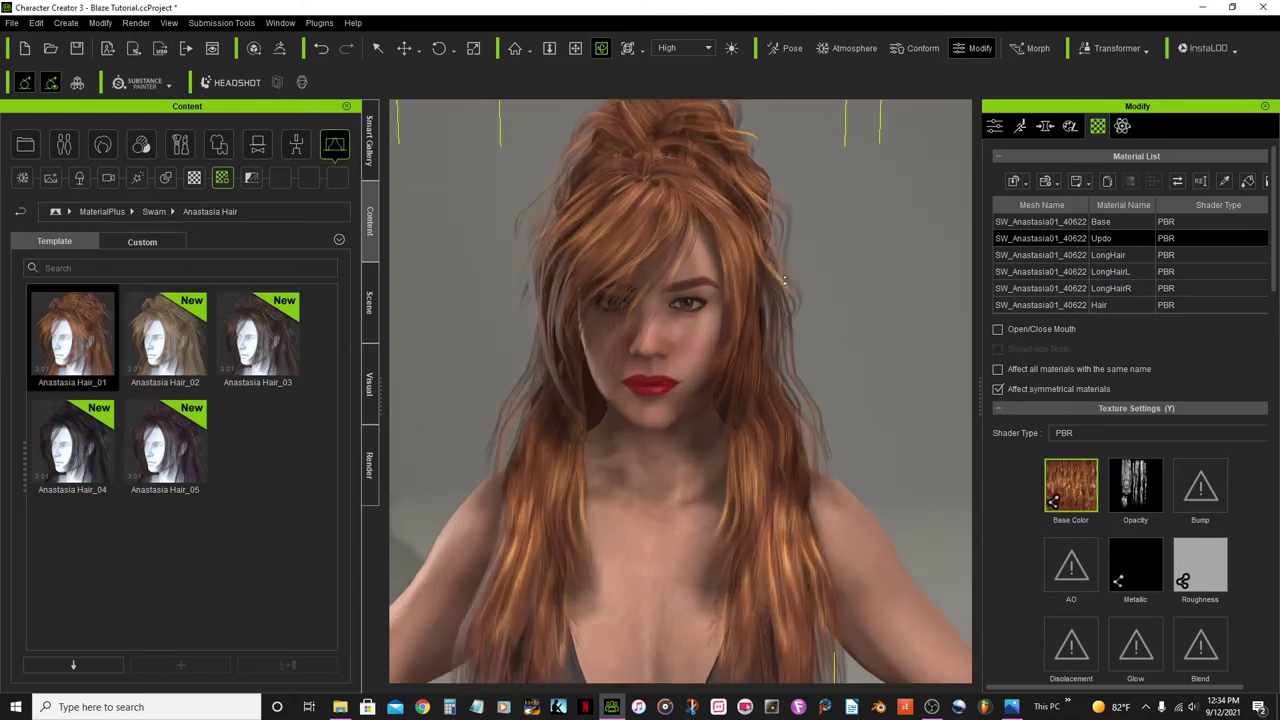
pyautogui.scroll(-3, 740, 263)
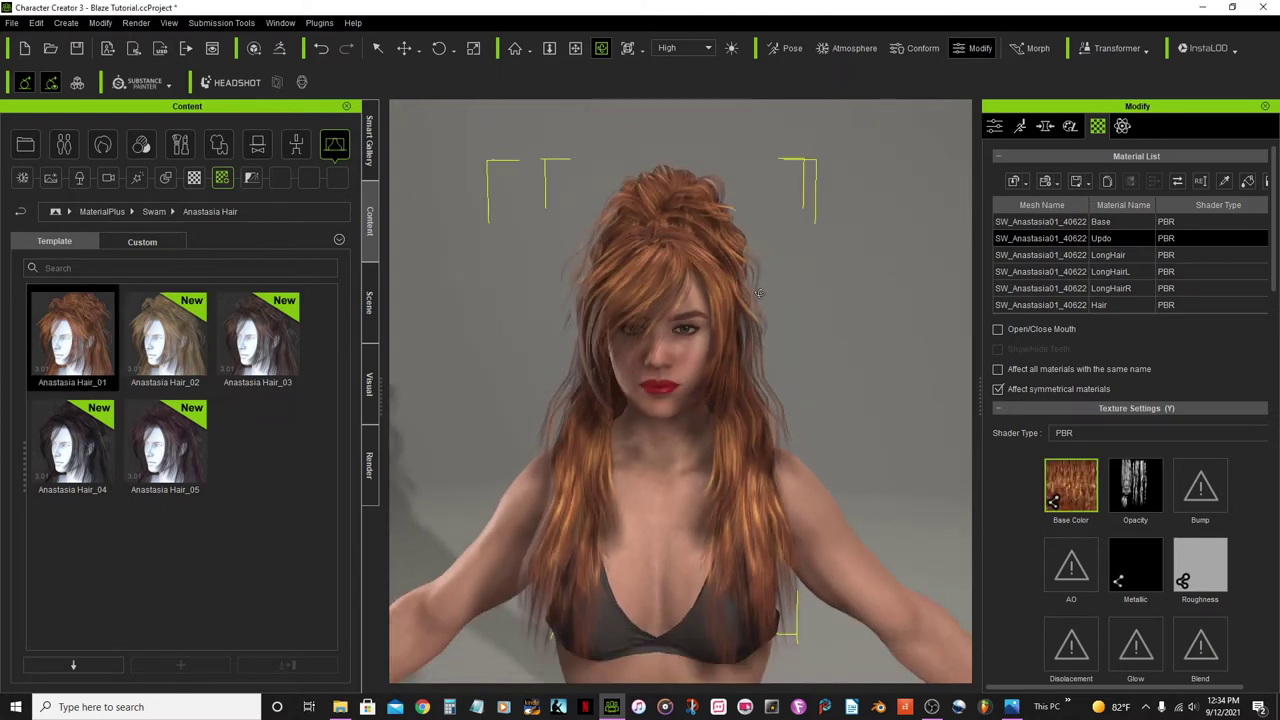
pyautogui.moveTo(760, 293); pyautogui.dragTo(780, 328, button='right')
pyautogui.scroll(3, 759, 330)
pyautogui.scroll(-3, 759, 330)
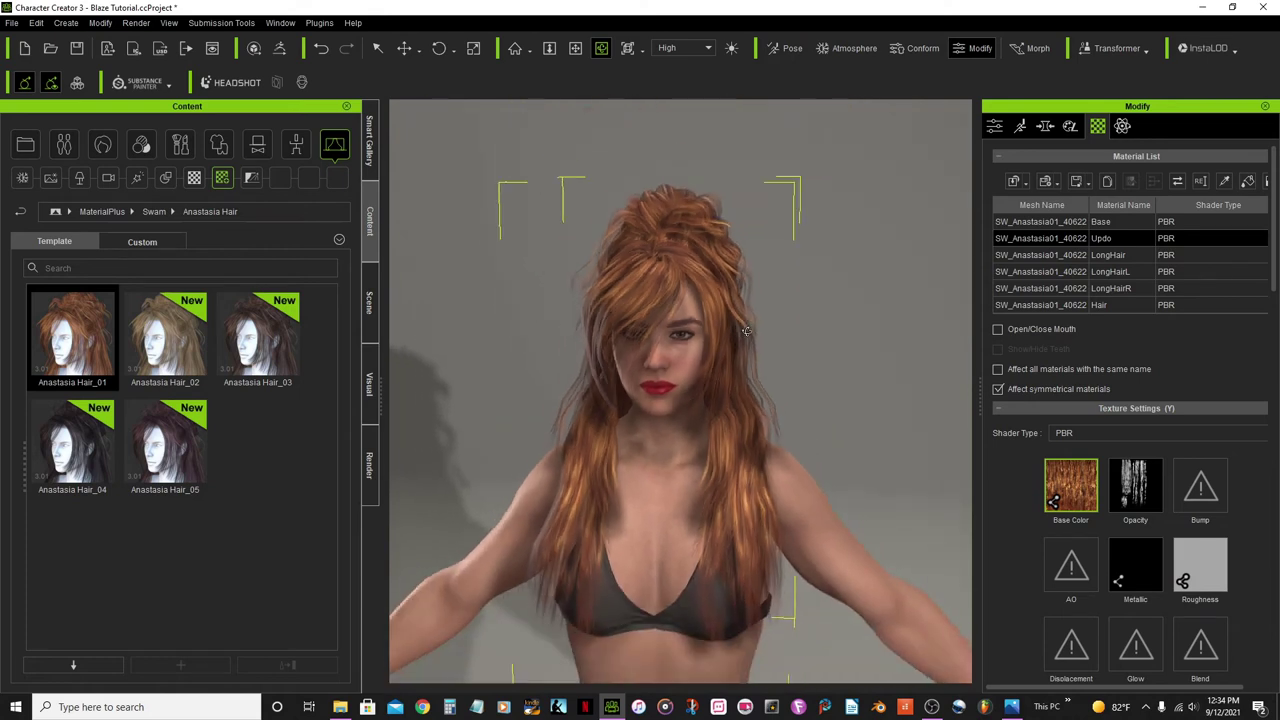
pyautogui.moveTo(617, 404); pyautogui.dragTo(638, 353, button='right')
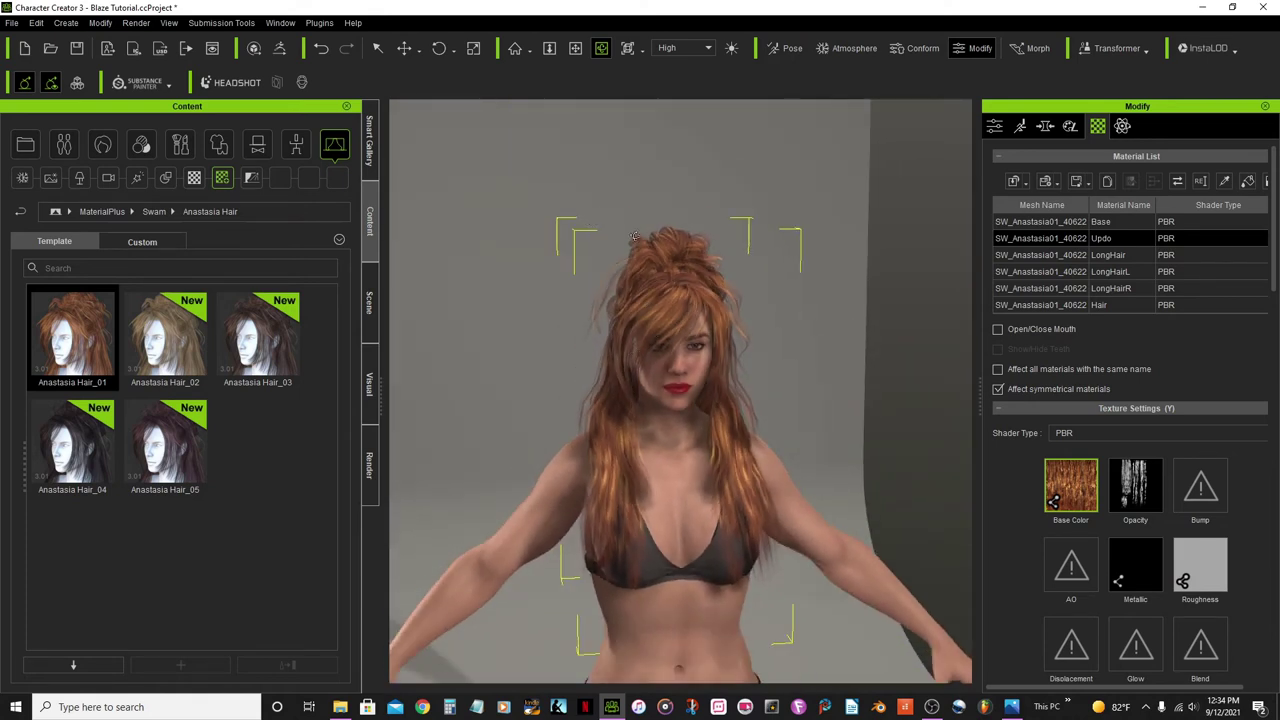
pyautogui.click(575, 48)
pyautogui.moveTo(640, 292); pyautogui.dragTo(623, 163)
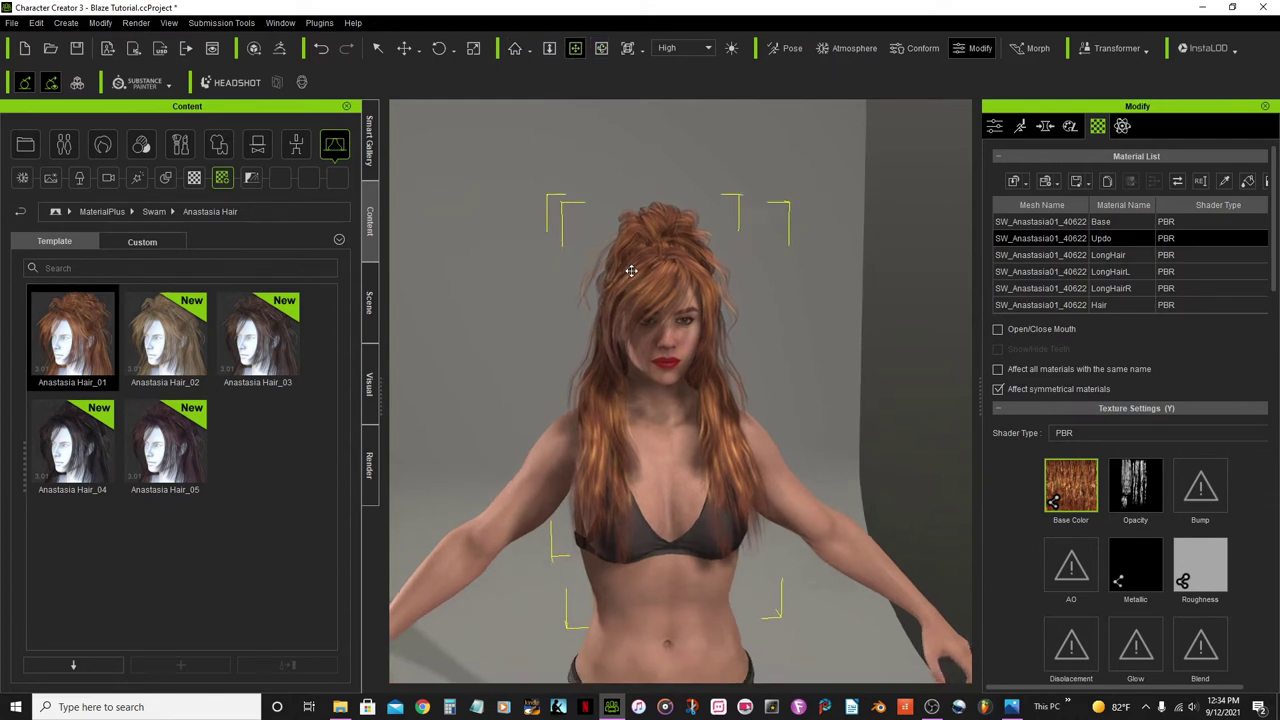
pyautogui.scroll(-3, 680, 273)
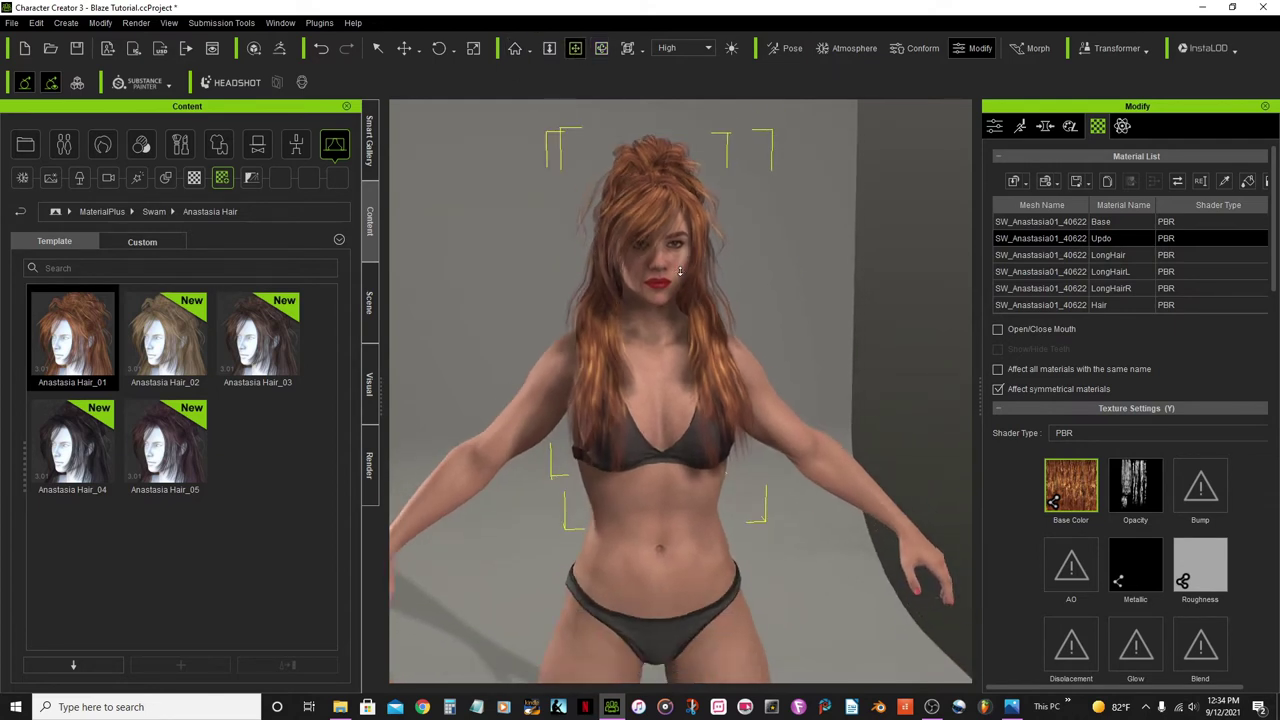
pyautogui.scroll(3, 689, 447)
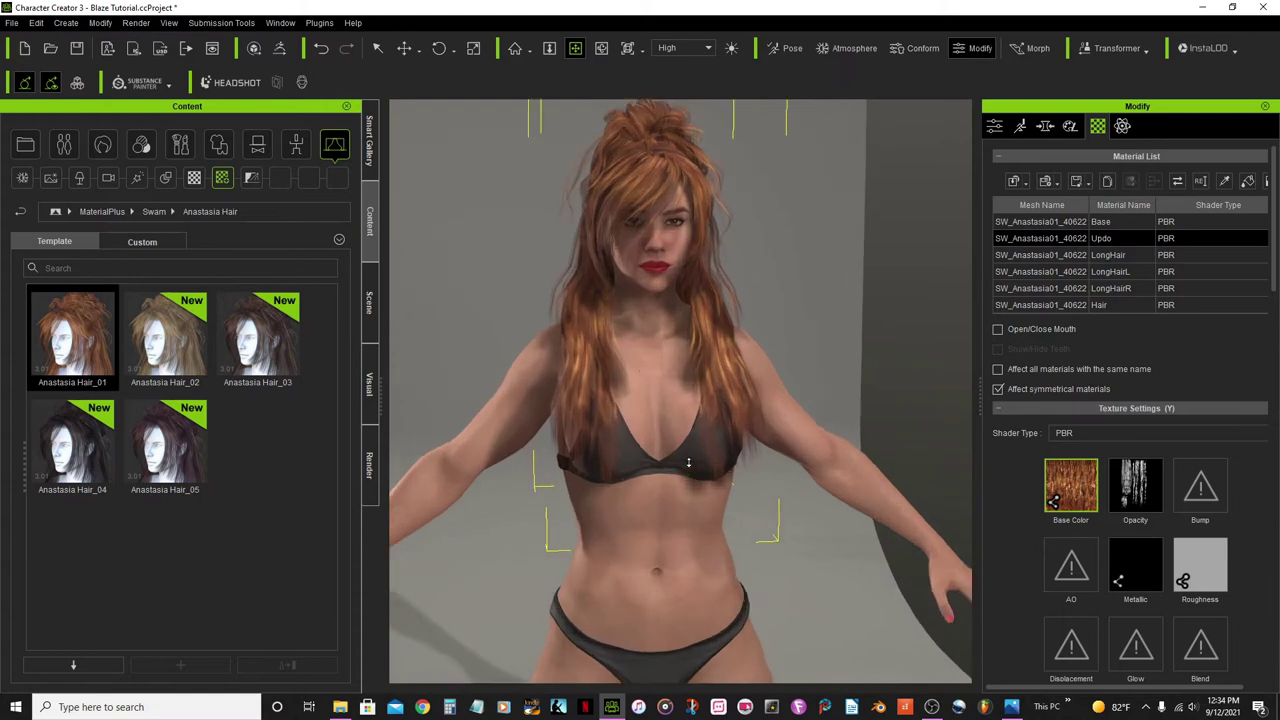
pyautogui.click(602, 49)
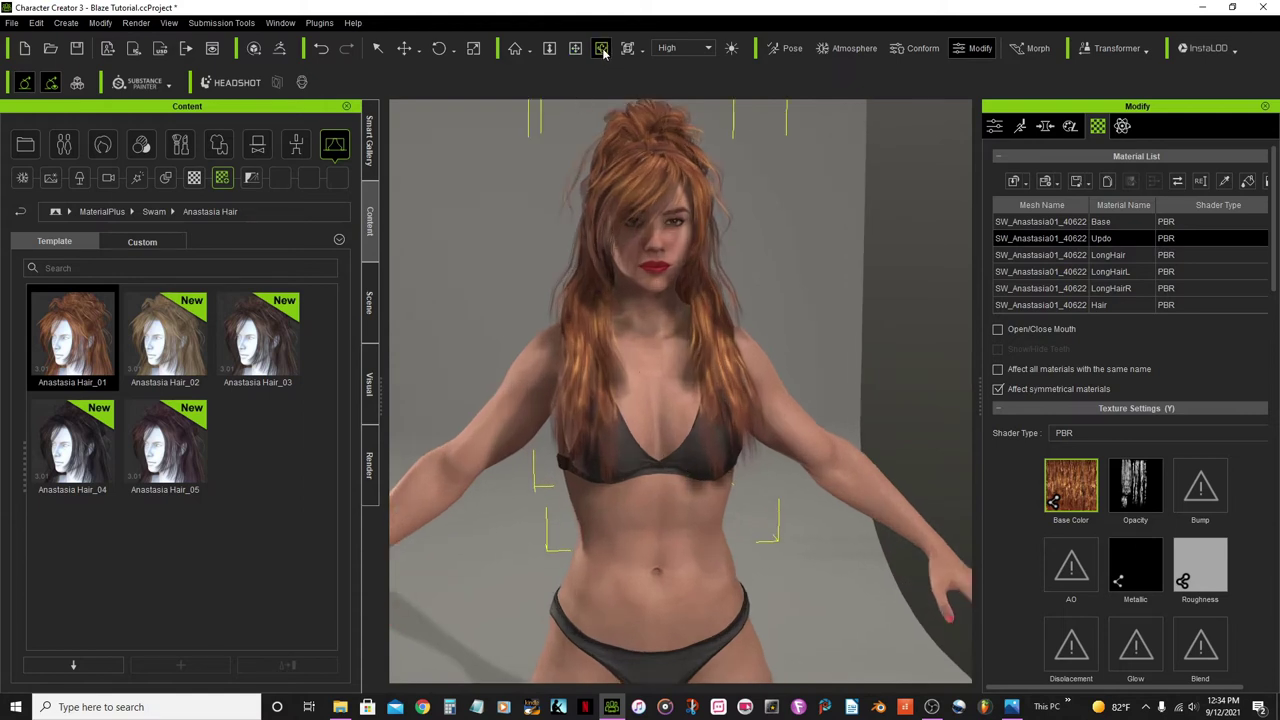
pyautogui.moveTo(815, 393); pyautogui.dragTo(690, 483)
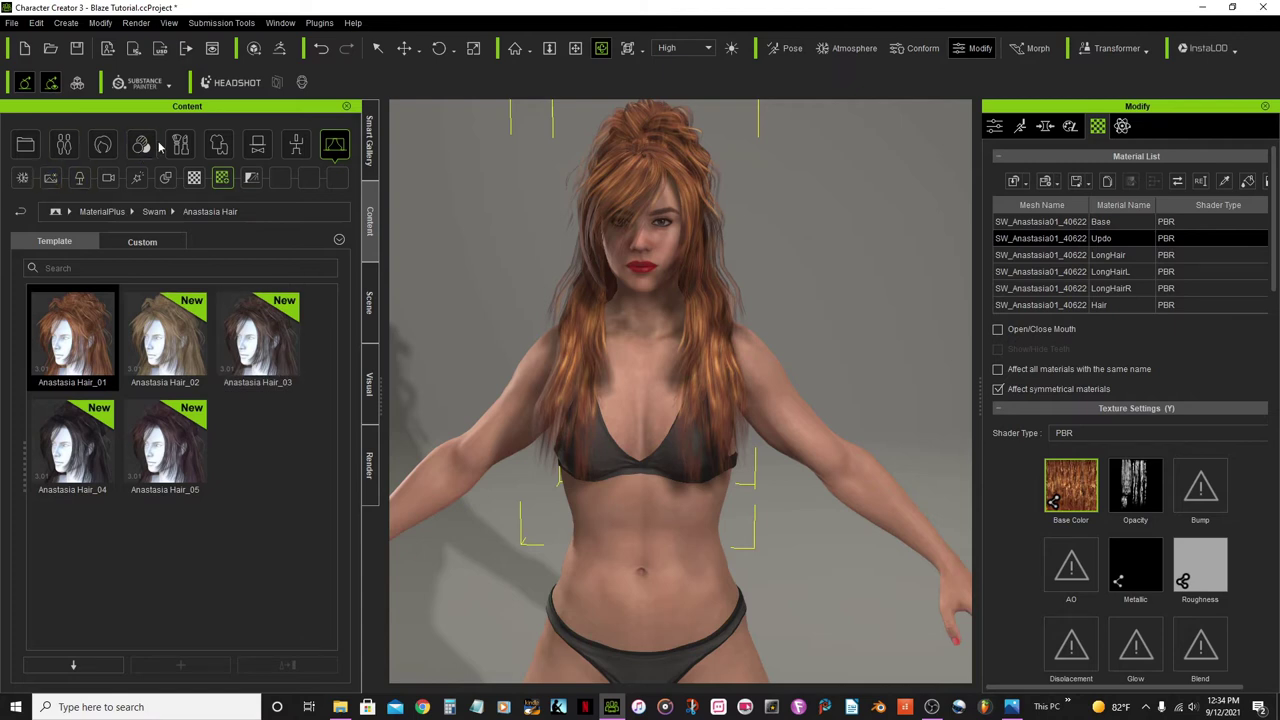
# Step: Dress the character in CCII_F_Halter_A_L_01 from the RPublishing shirts folder Cami's Closet II, keeping the cloth shape
pyautogui.click(220, 146)
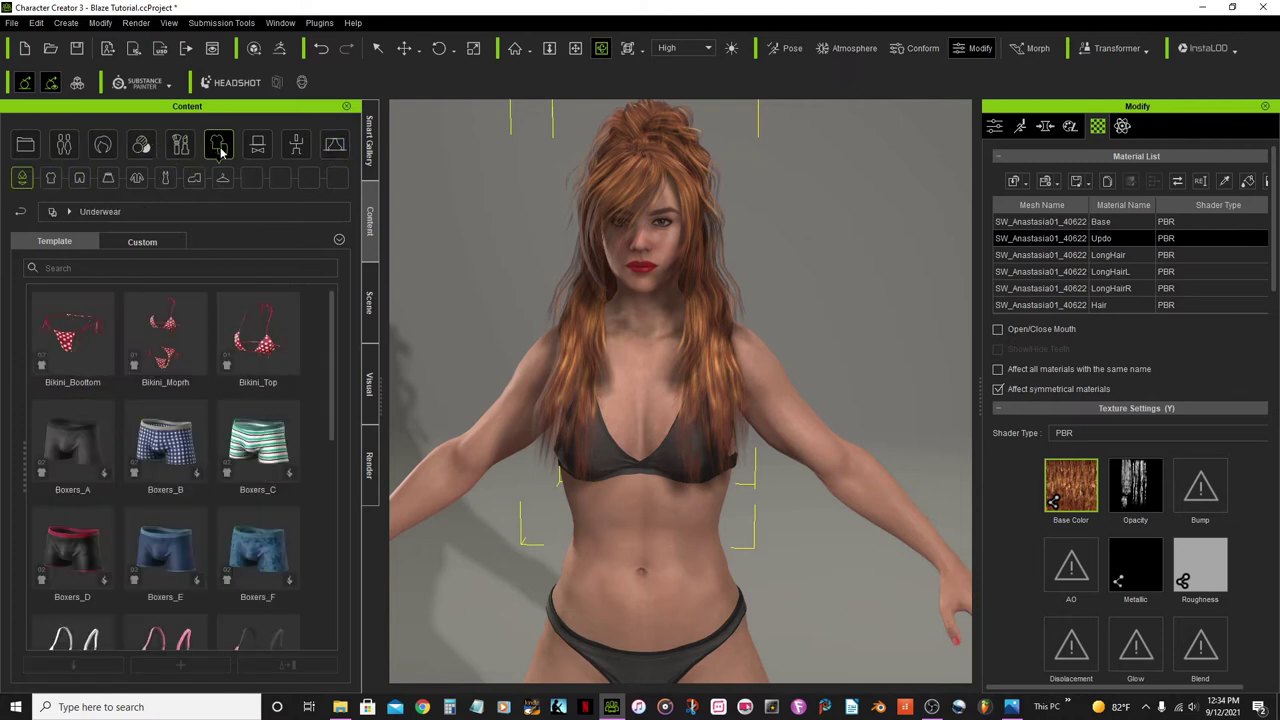
pyautogui.click(52, 184)
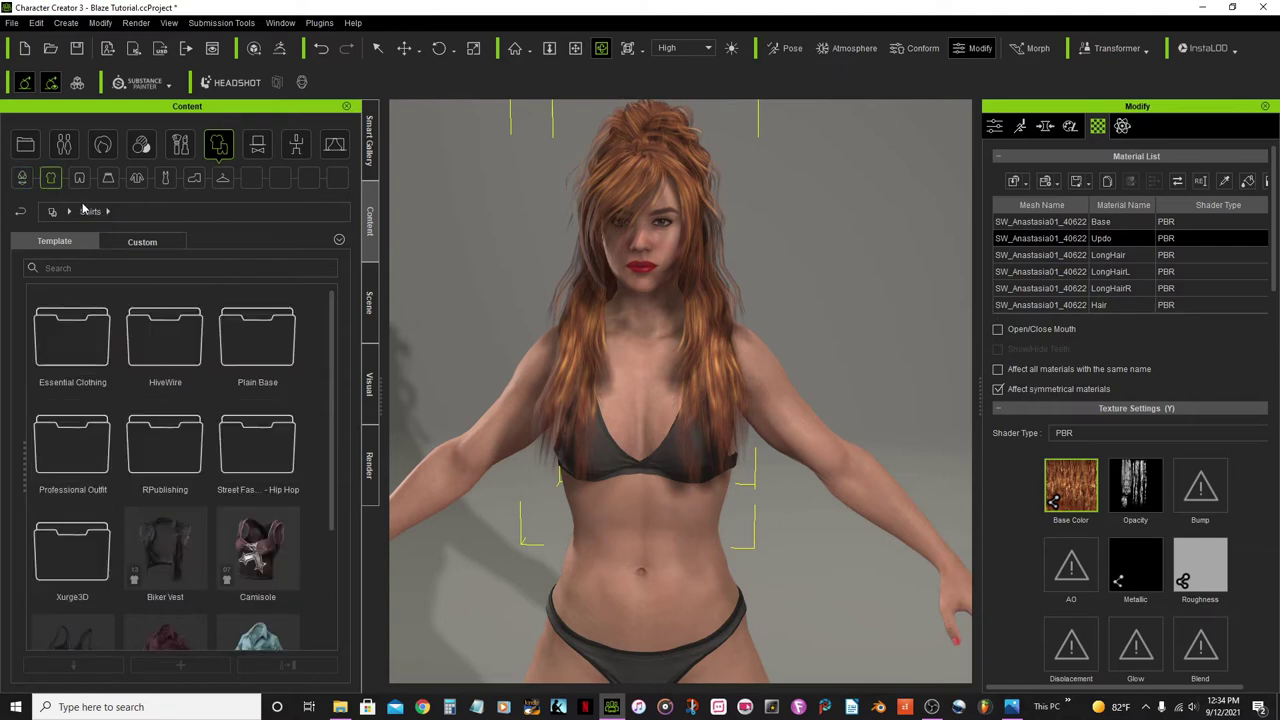
pyautogui.doubleClick(163, 459)
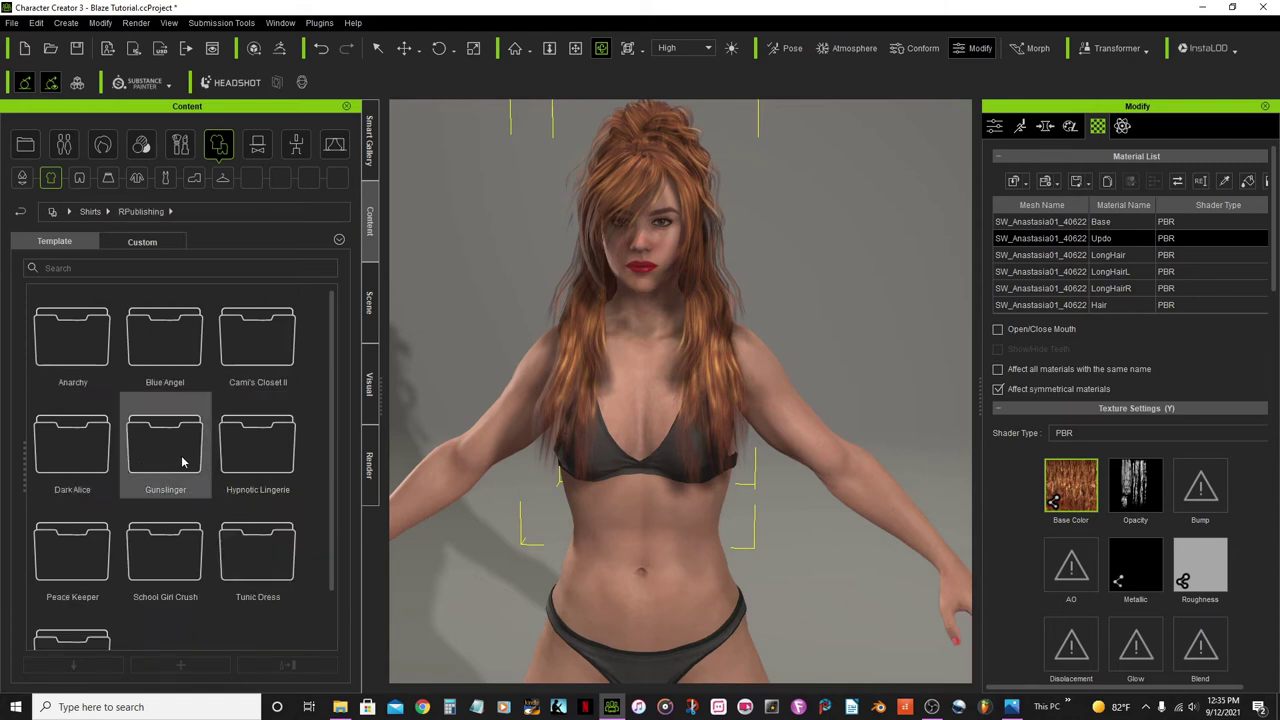
pyautogui.doubleClick(260, 344)
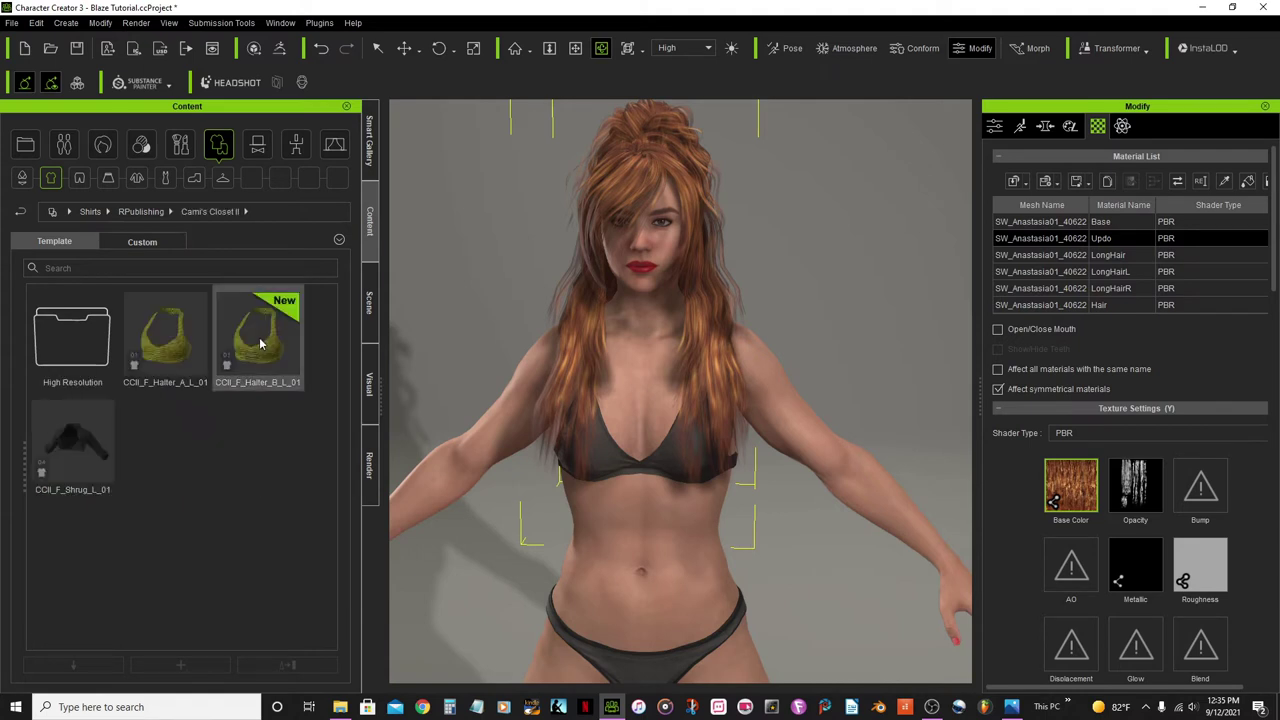
pyautogui.doubleClick(171, 351)
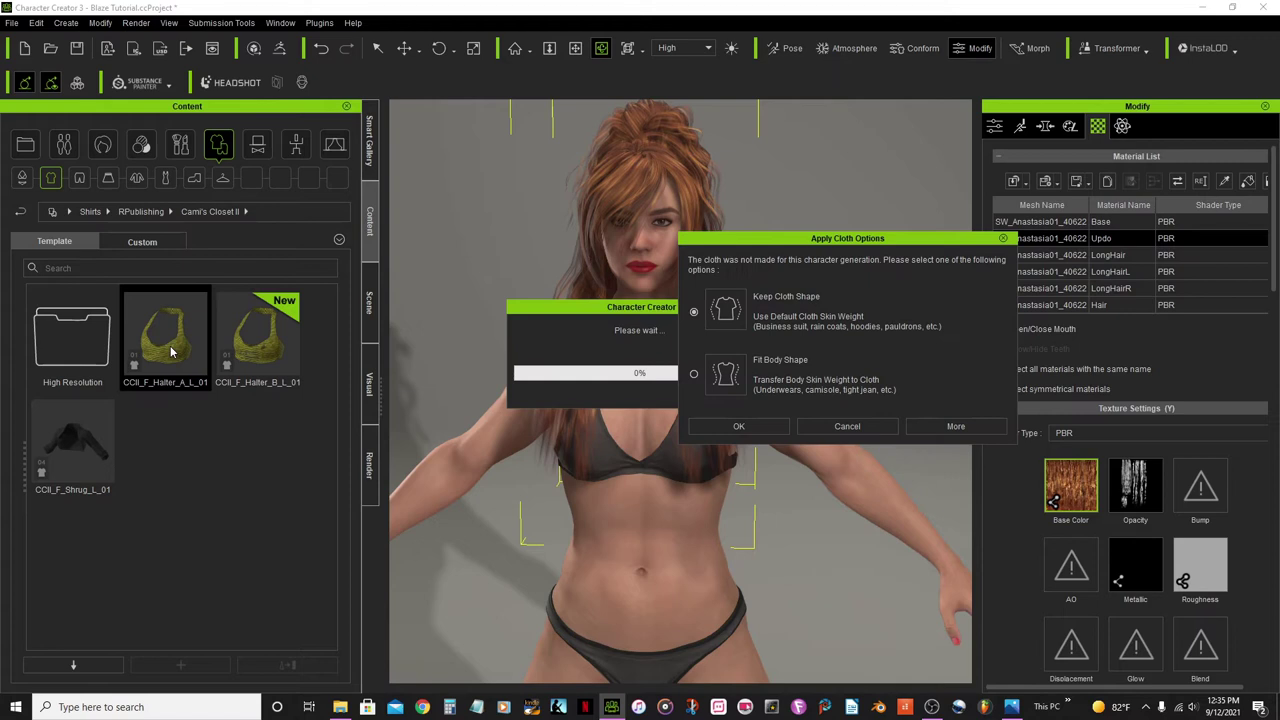
pyautogui.click(726, 426)
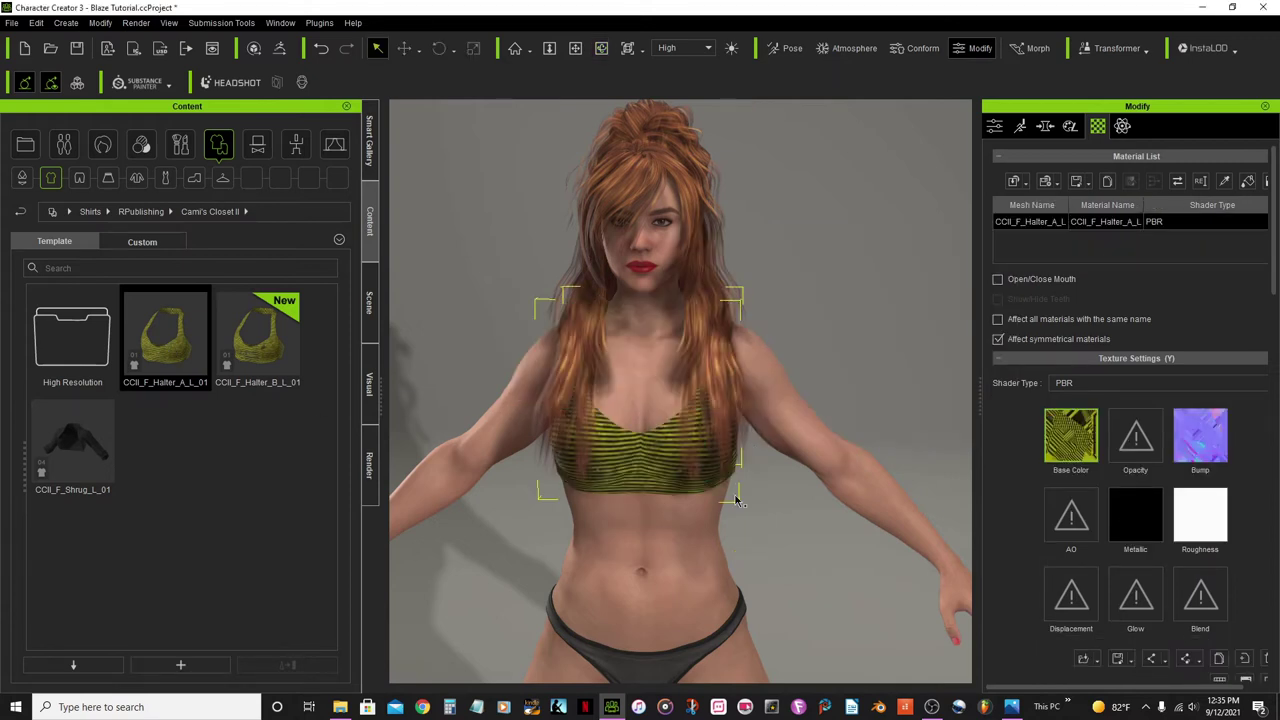
# Step: Check the halter top for skin poking through and set its Conform Increase Size to 0.10
pyautogui.scroll(4, 648, 497)
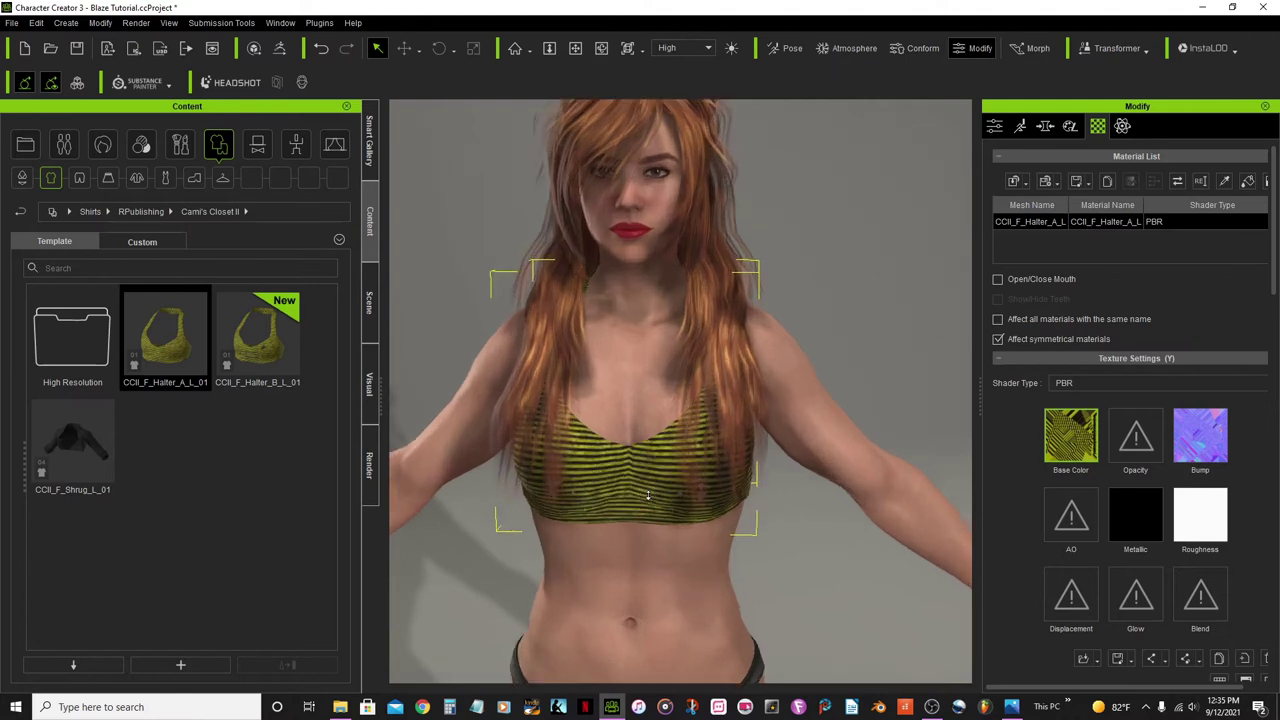
pyautogui.click(603, 50)
pyautogui.moveTo(676, 453); pyautogui.dragTo(433, 416)
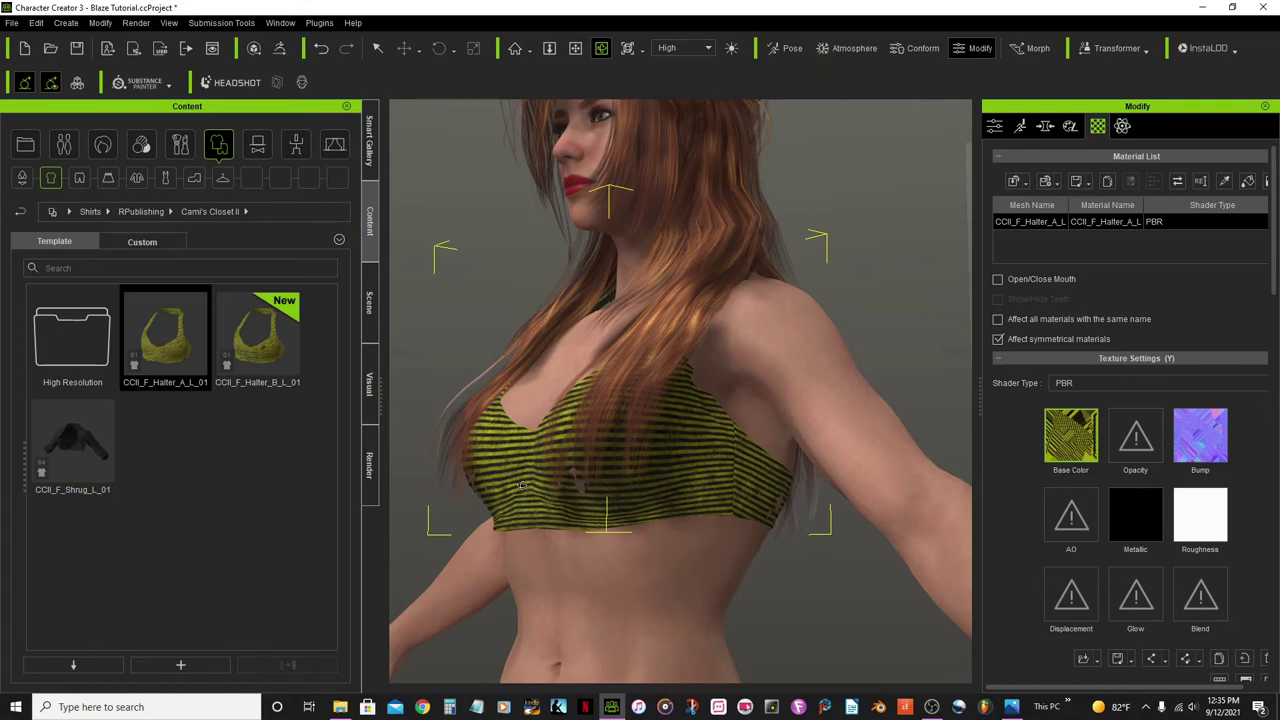
pyautogui.moveTo(773, 475); pyautogui.dragTo(373, 477, button='right')
pyautogui.moveTo(673, 512); pyautogui.dragTo(566, 524, button='right')
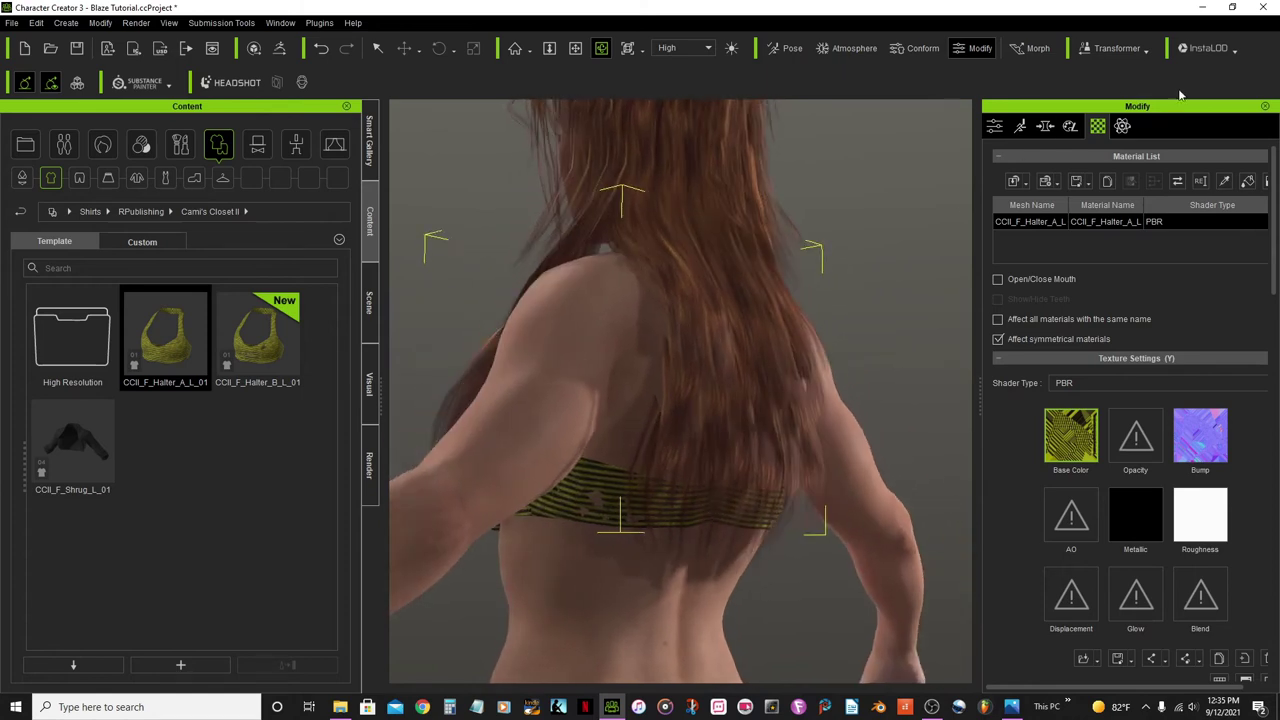
pyautogui.click(995, 127)
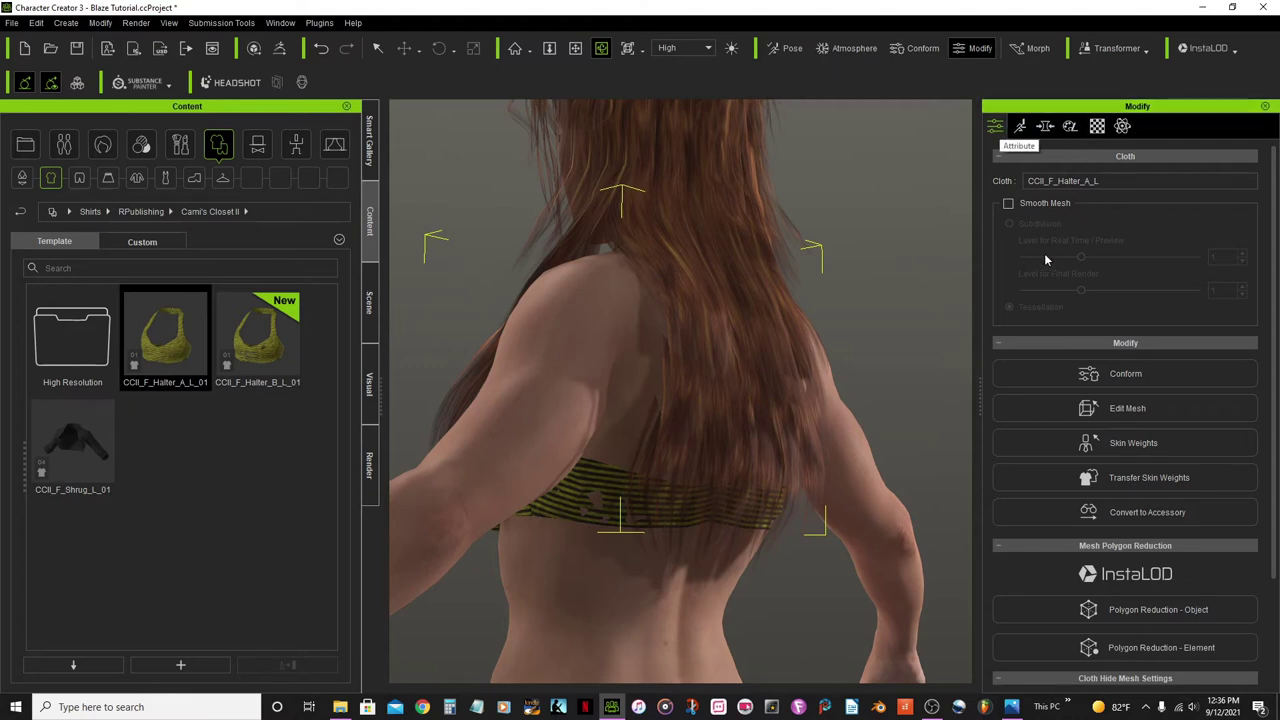
pyautogui.click(1133, 376)
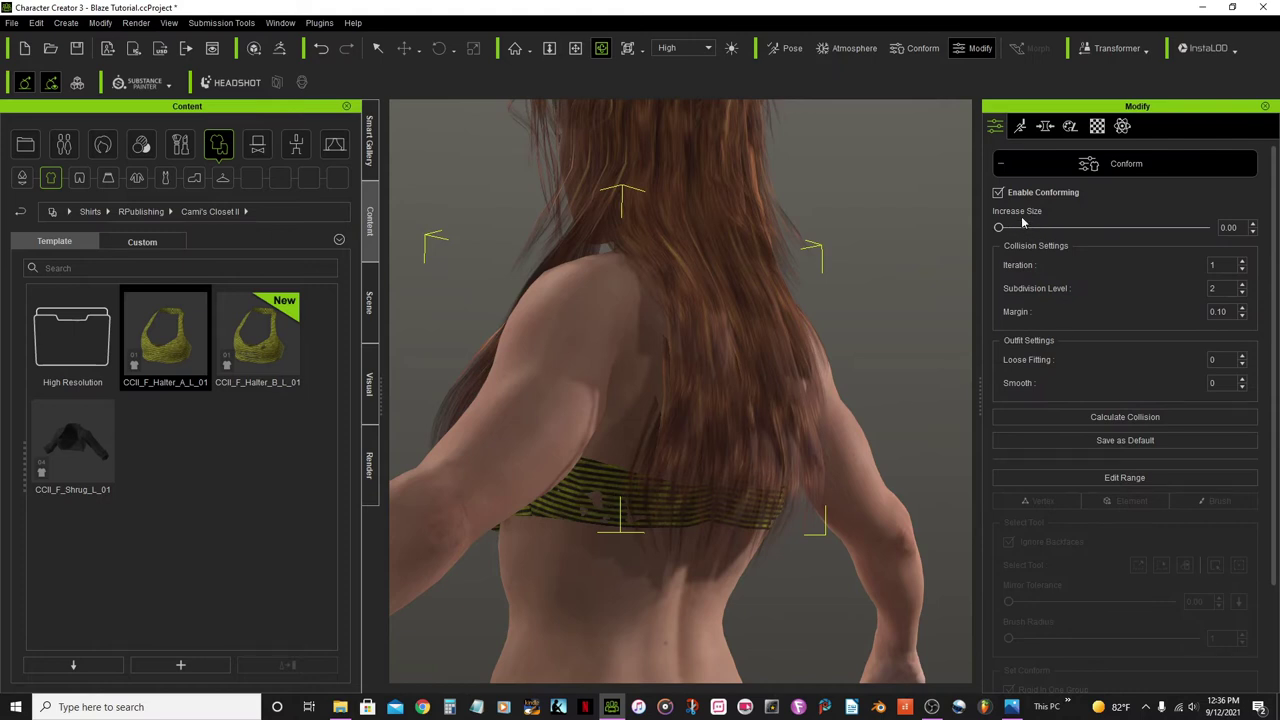
pyautogui.click(1255, 228)
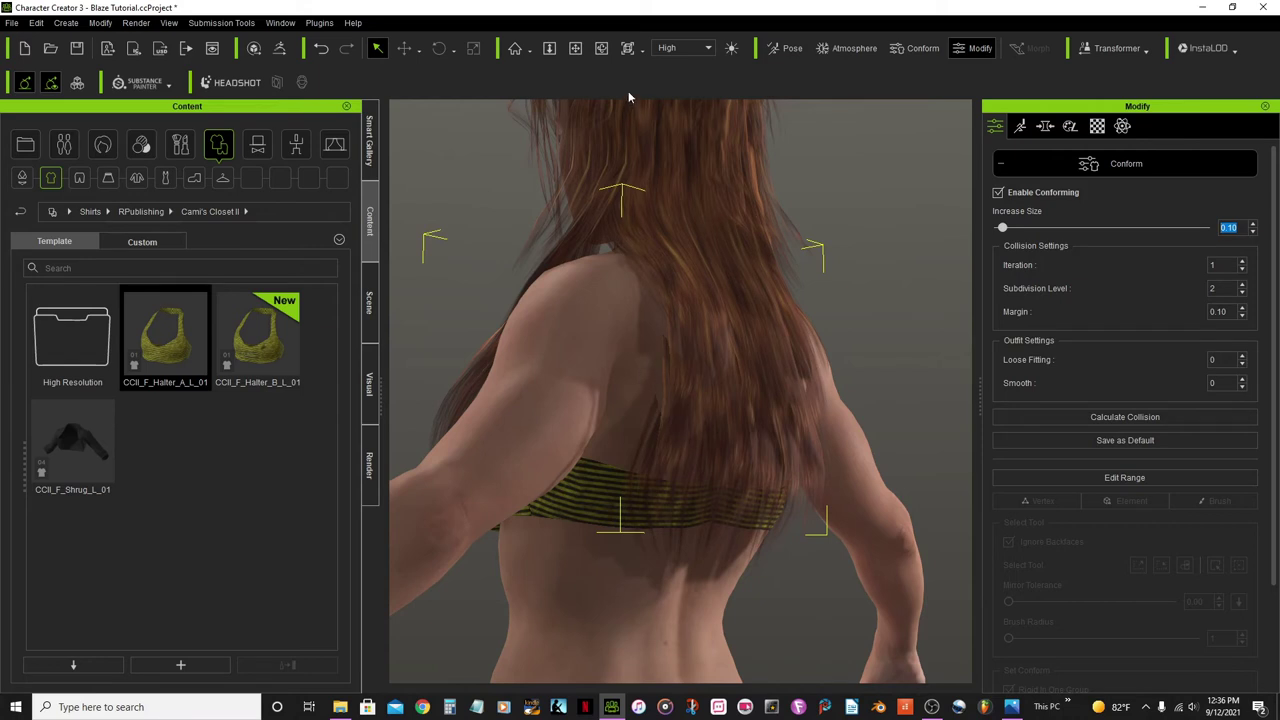
# Step: Calculate the halter top's collision with the body, check its fit from front and back, and leave the Conform settings
pyautogui.click(601, 48)
pyautogui.moveTo(690, 372); pyautogui.dragTo(822, 438)
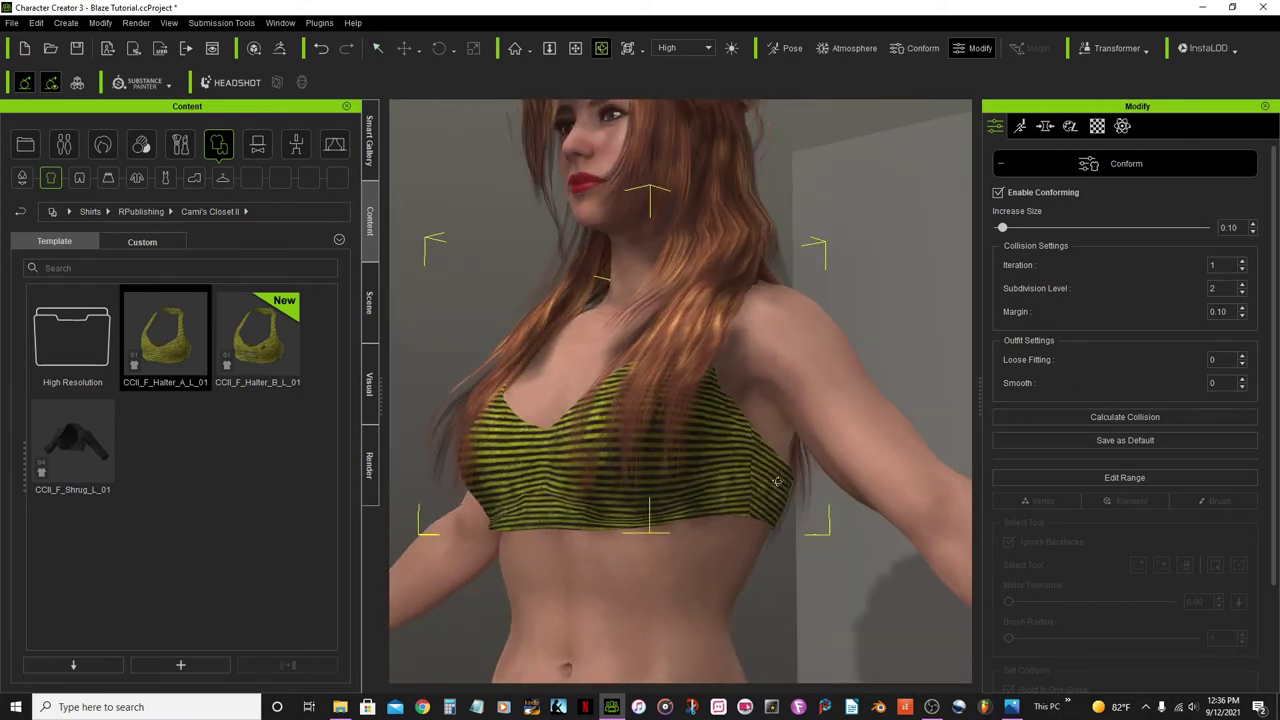
pyautogui.moveTo(671, 488); pyautogui.dragTo(2, 562)
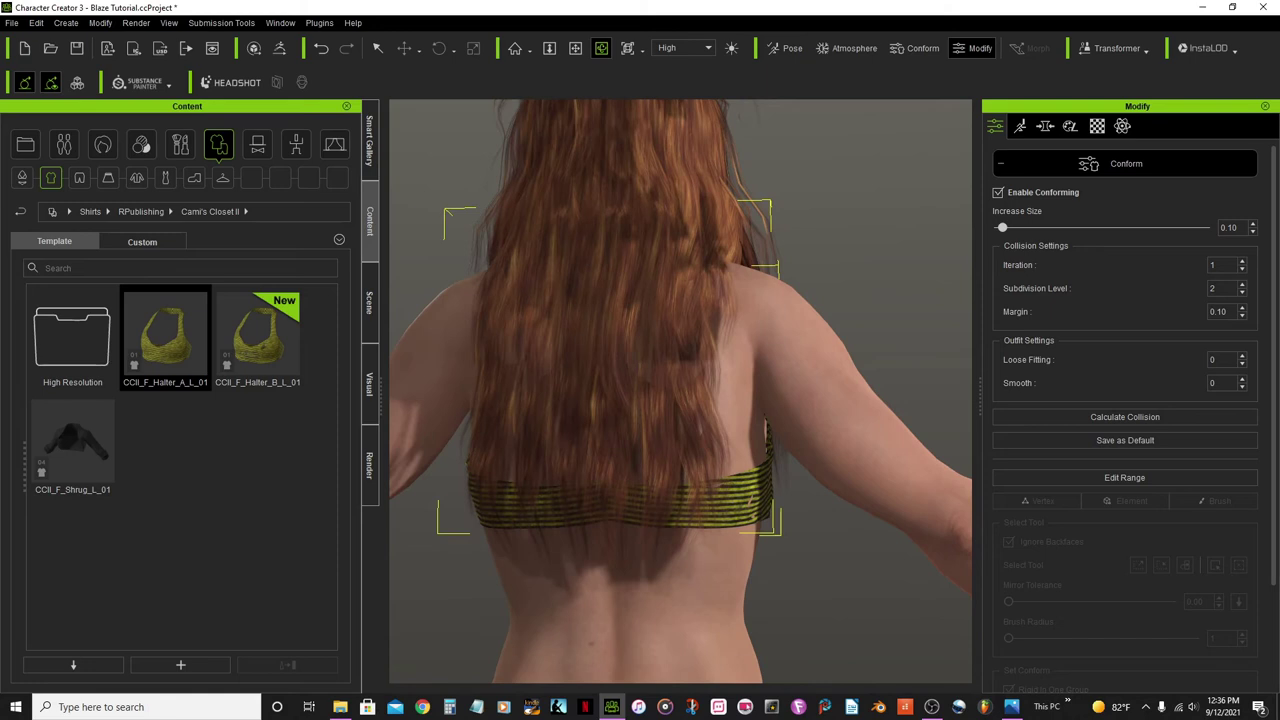
pyautogui.moveTo(582, 500); pyautogui.dragTo(632, 512)
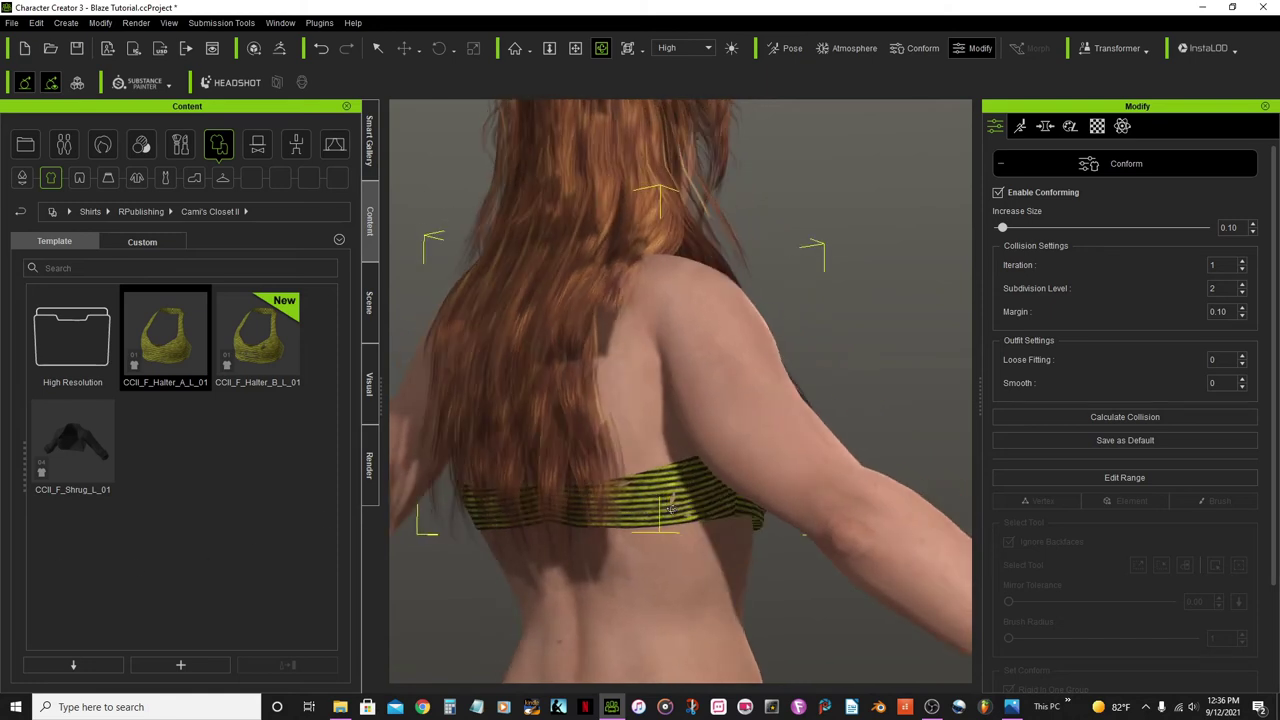
pyautogui.click(1112, 424)
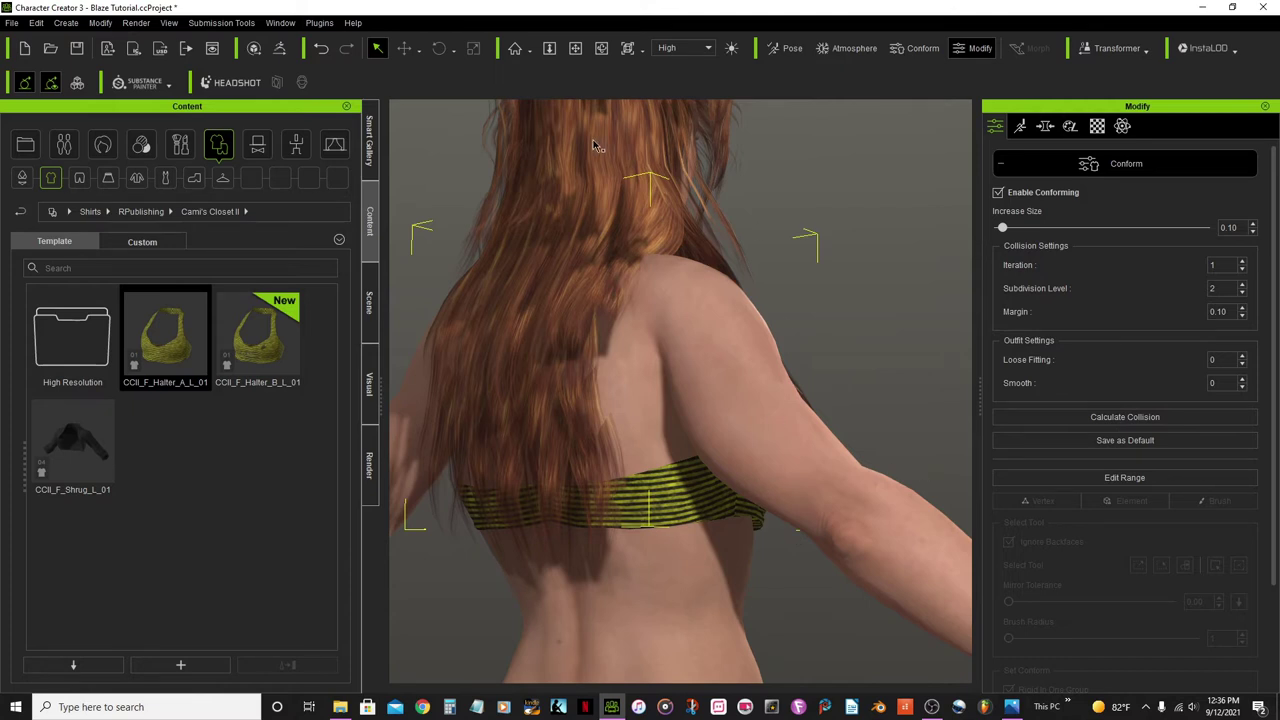
pyautogui.click(601, 48)
pyautogui.moveTo(808, 405); pyautogui.dragTo(308, 462)
pyautogui.moveTo(443, 479); pyautogui.dragTo(607, 517)
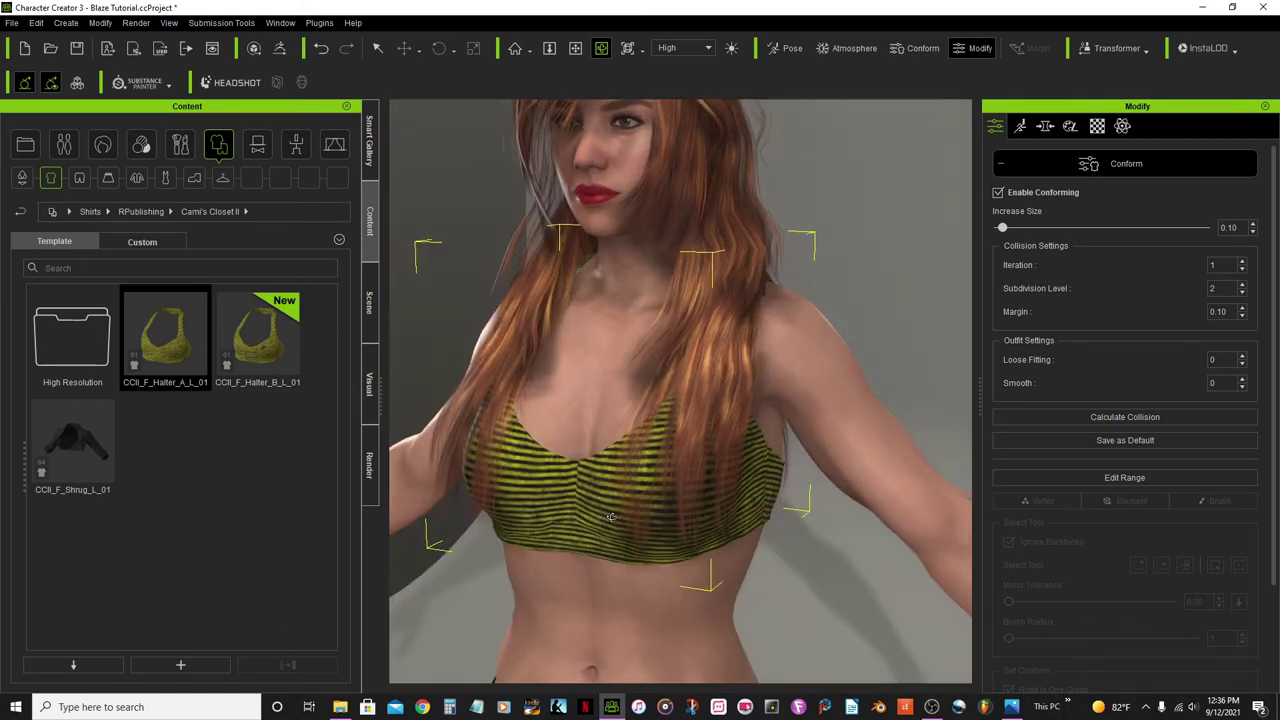
pyautogui.scroll(-5, 610, 518)
pyautogui.scroll(4, 619, 521)
pyautogui.click(1123, 172)
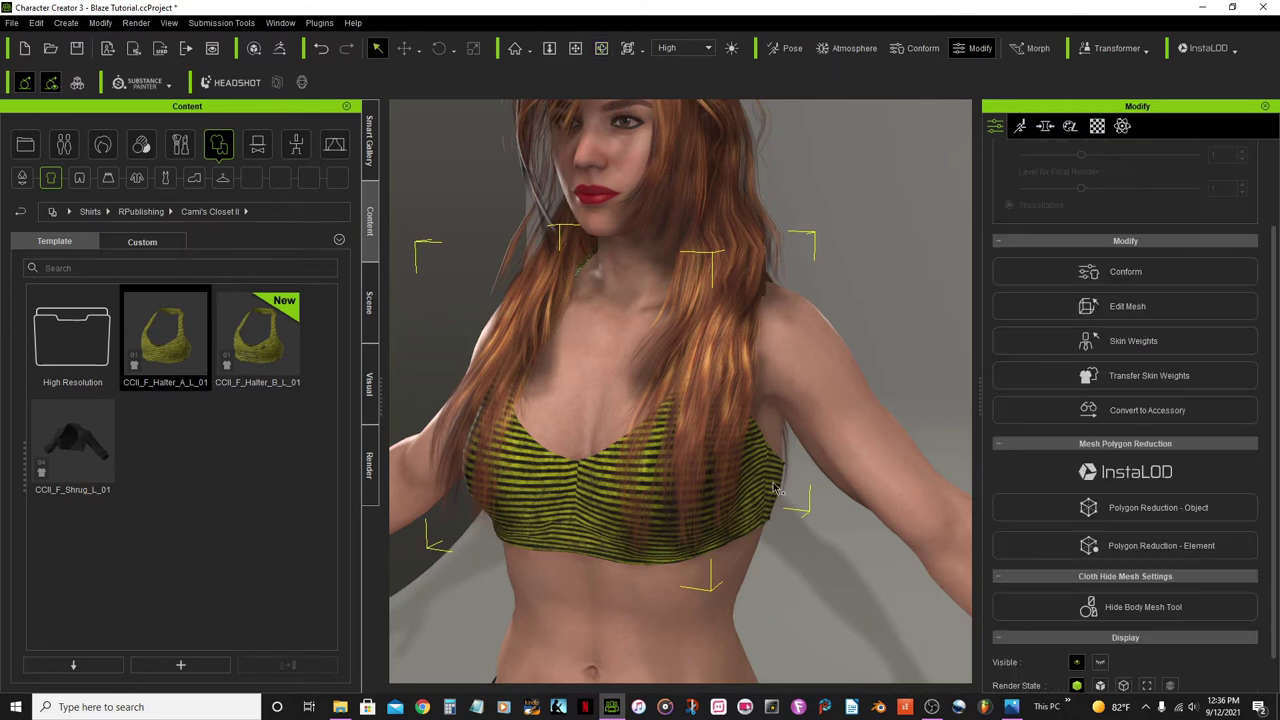
pyautogui.scroll(3, 1276, 237)
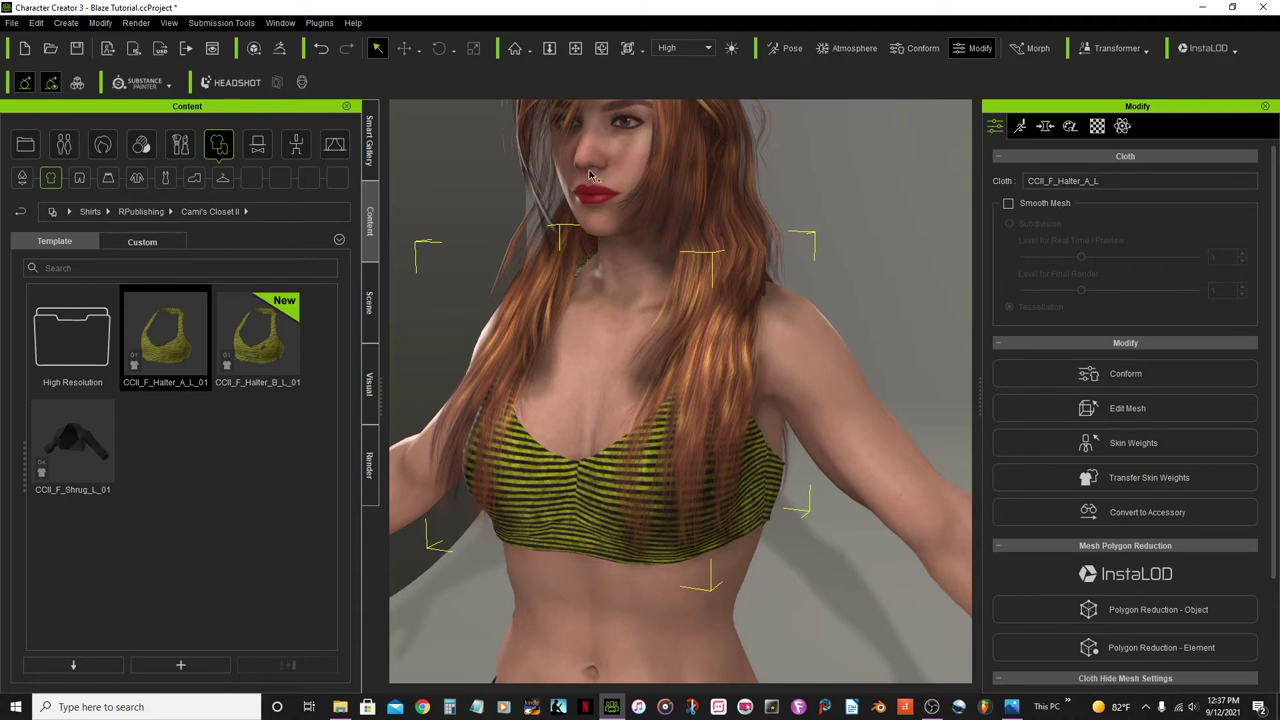
# Step: Assign the PBR_V1_7MAT substance to CCII_F_Halter_A_L in the outfit appearance settings and activate the Appearance Editor
pyautogui.click(600, 48)
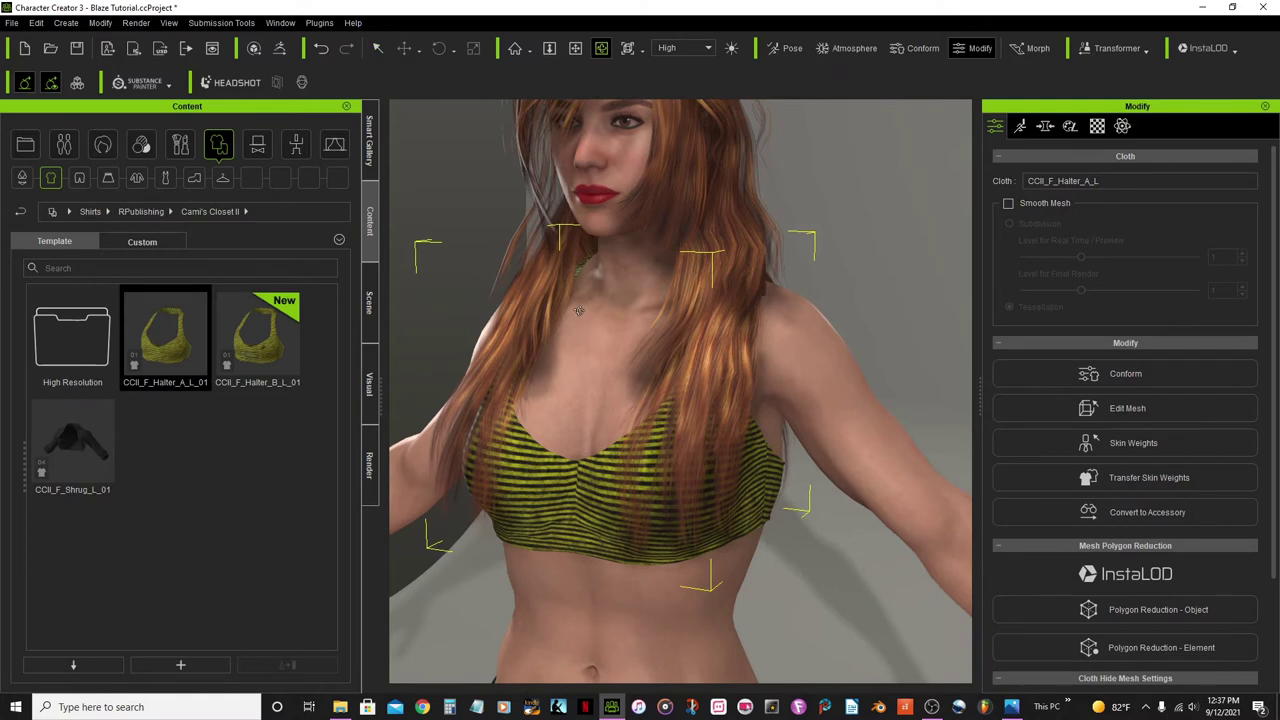
pyautogui.moveTo(602, 400); pyautogui.dragTo(679, 354)
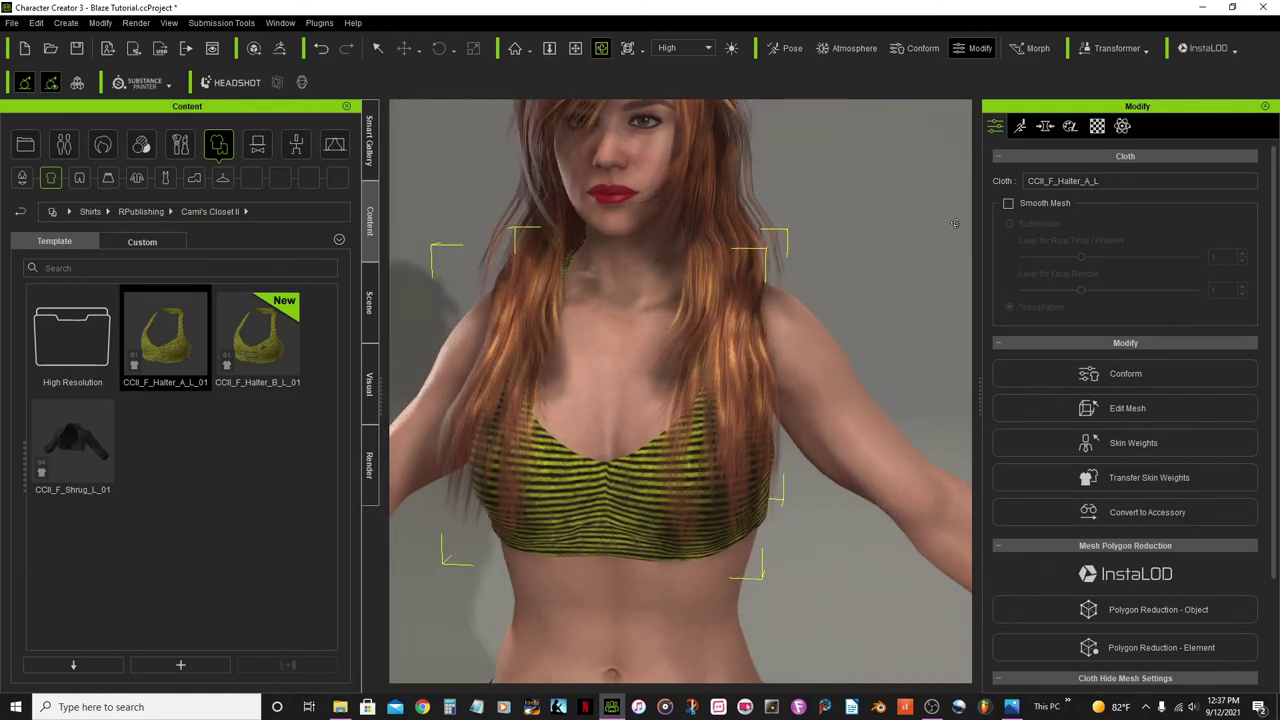
pyautogui.click(1071, 131)
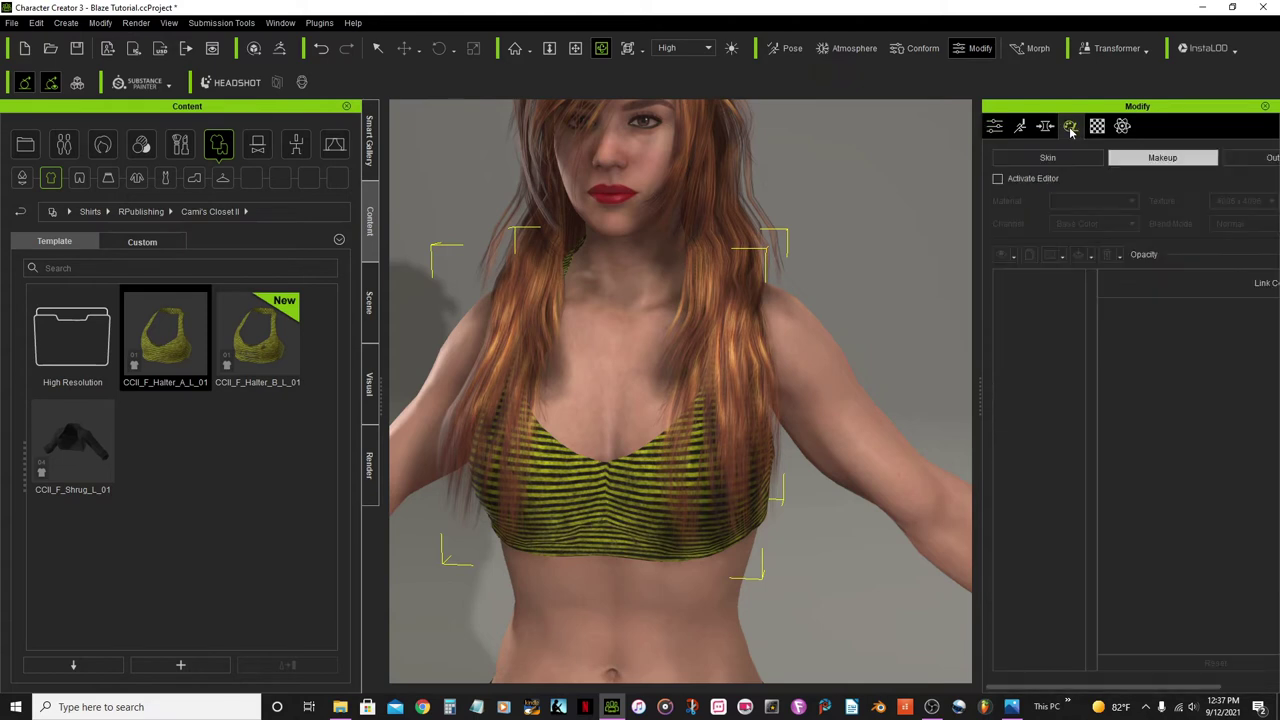
pyautogui.moveTo(1080, 687); pyautogui.dragTo(1130, 690)
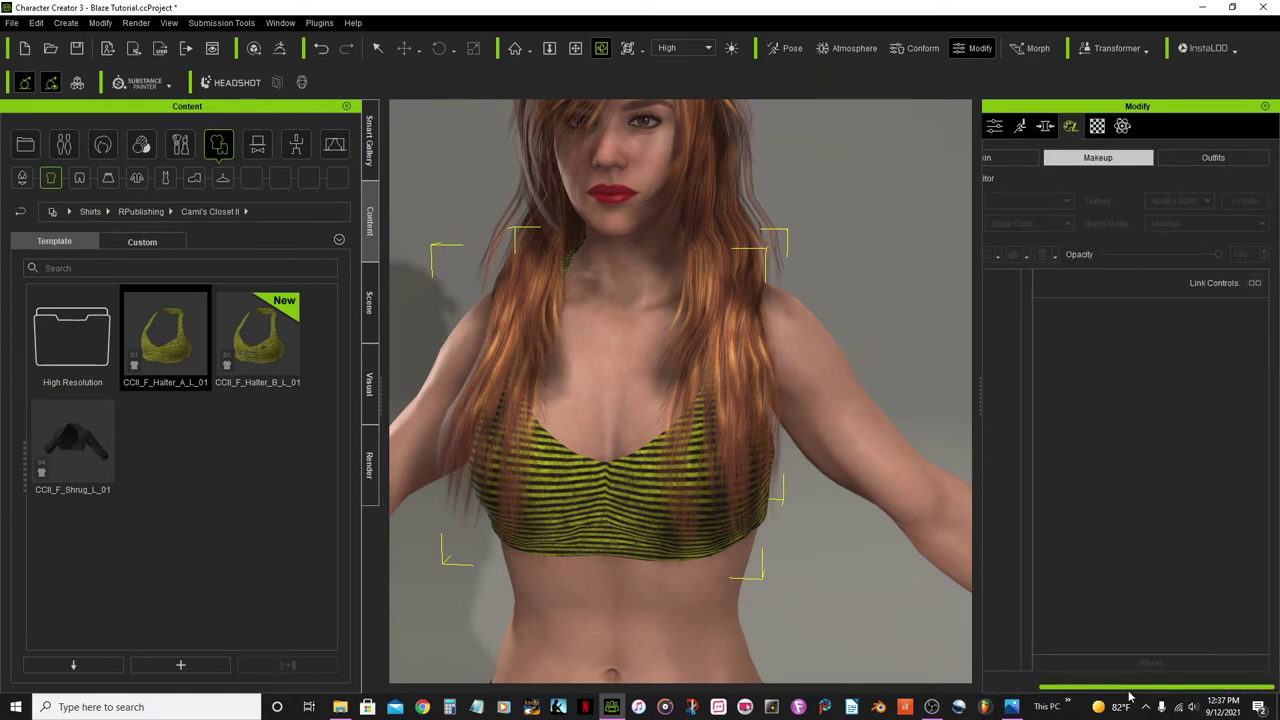
pyautogui.click(1216, 162)
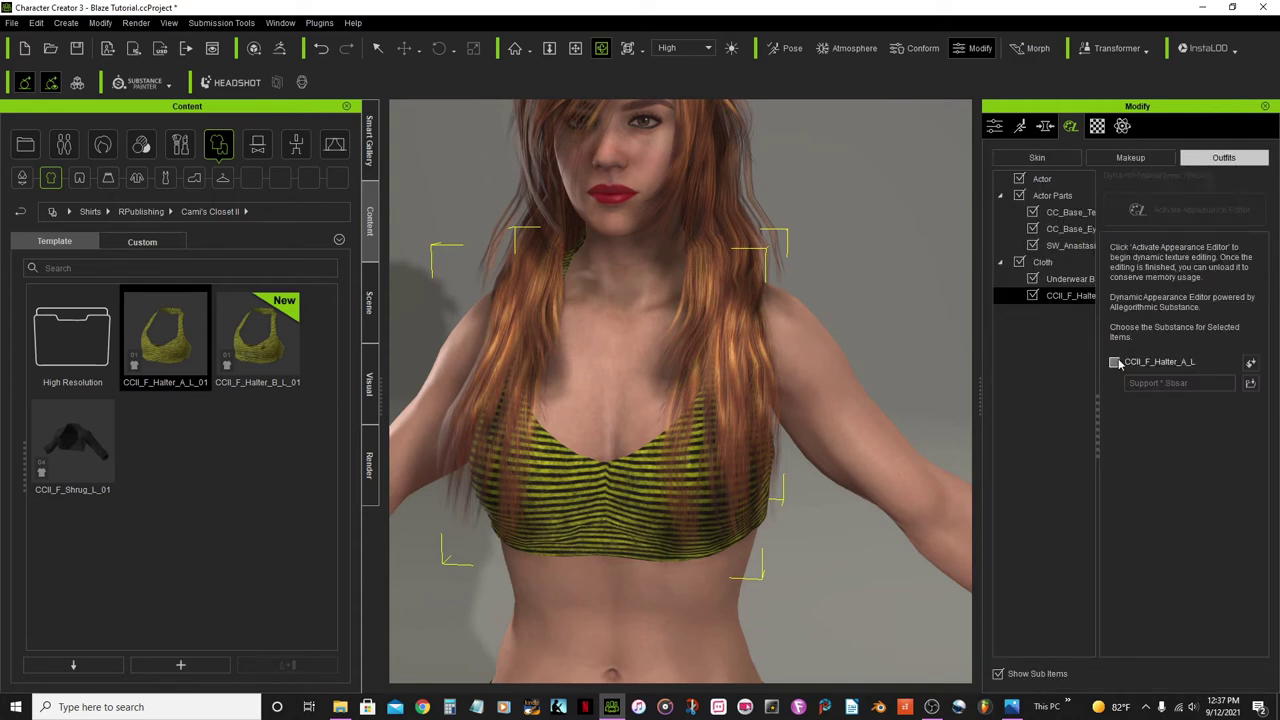
pyautogui.click(1249, 366)
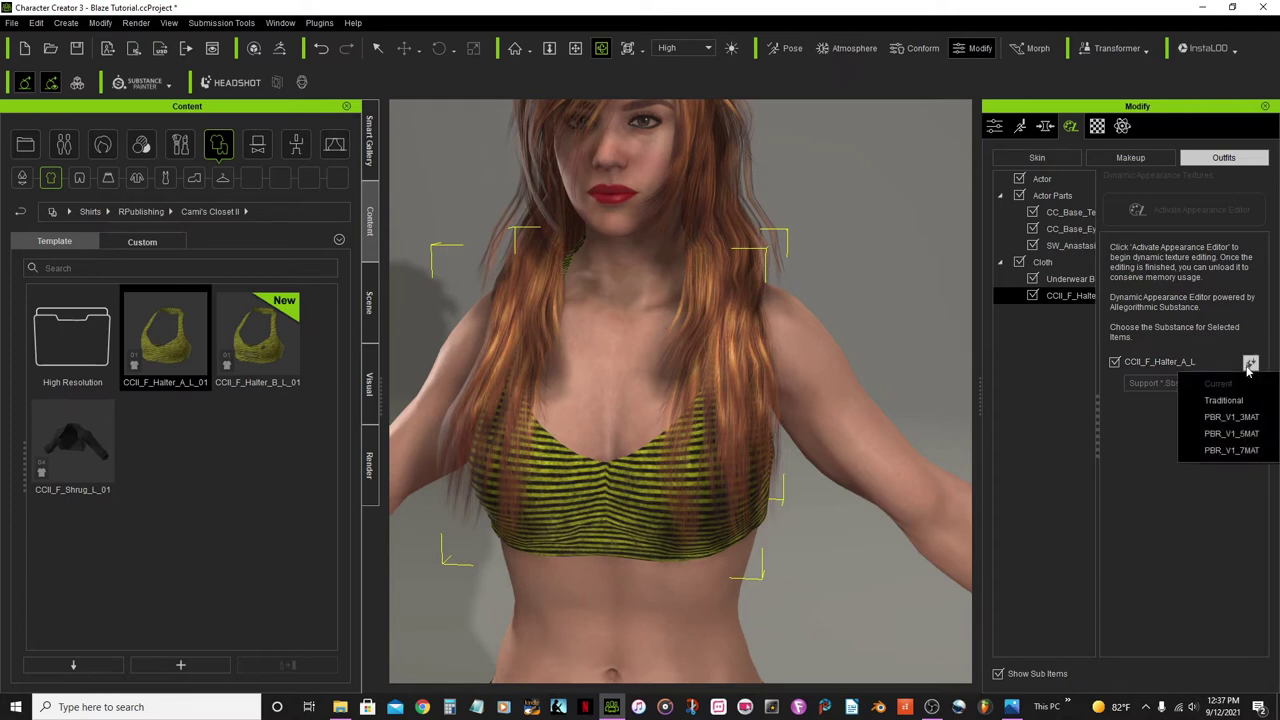
pyautogui.click(1240, 451)
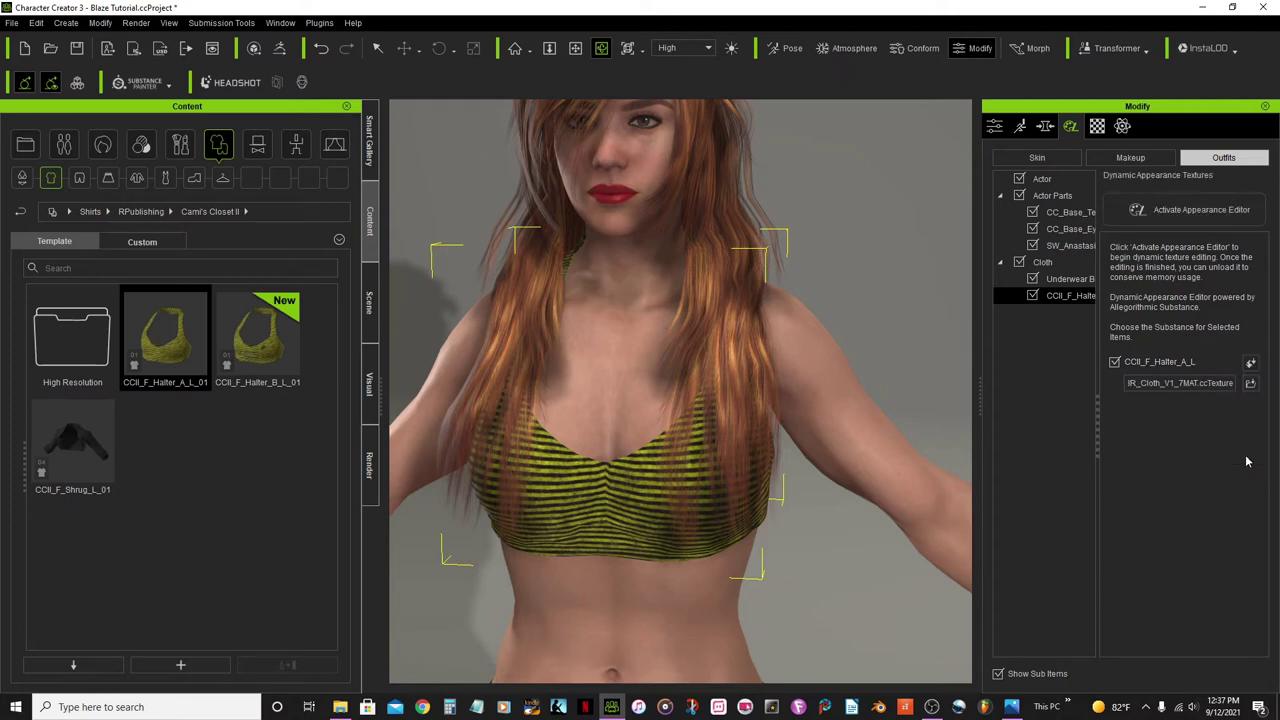
pyautogui.click(1197, 216)
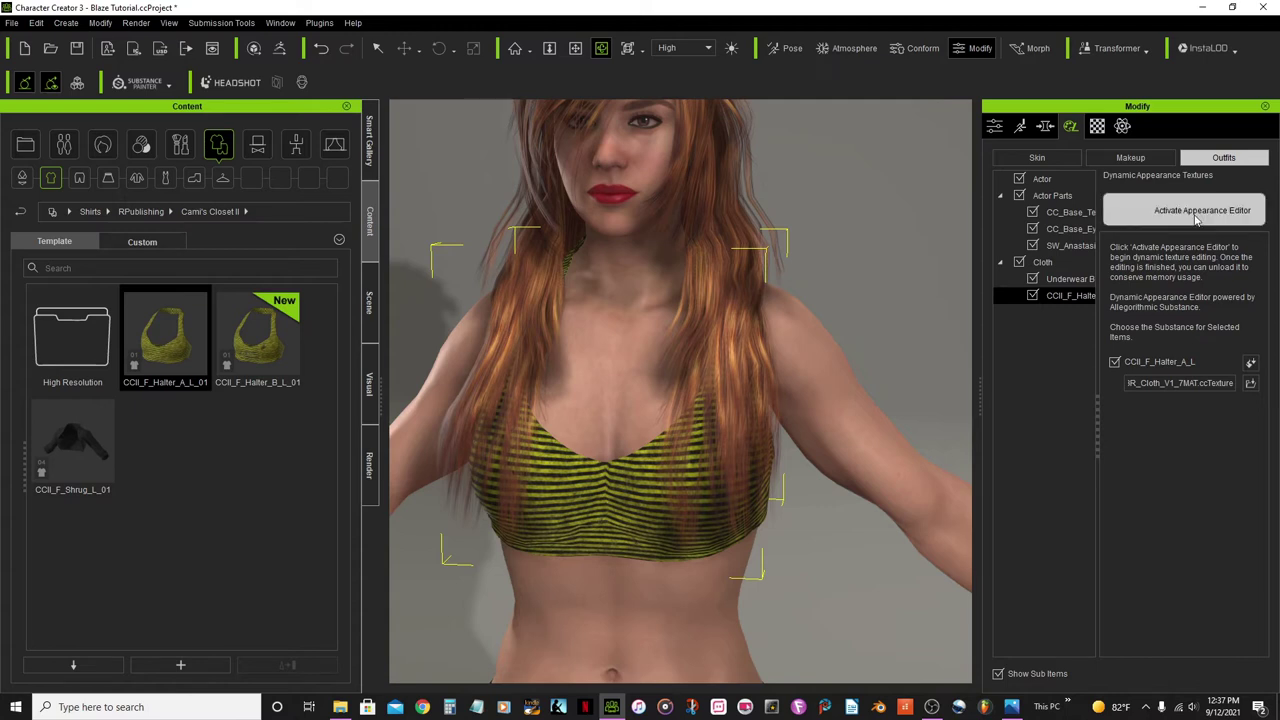
pyautogui.click(629, 394)
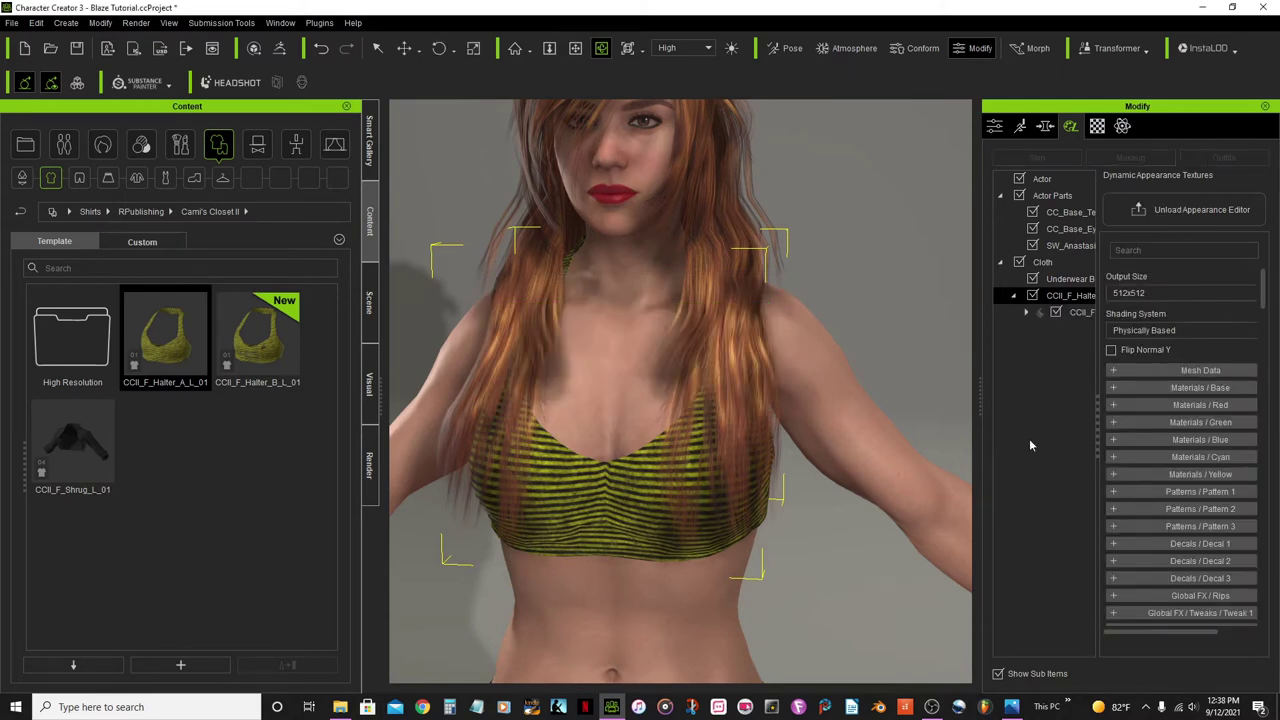
# Step: Set the halter top's base material type to Embed - Leather
pyautogui.moveTo(1097, 430); pyautogui.dragTo(1037, 425)
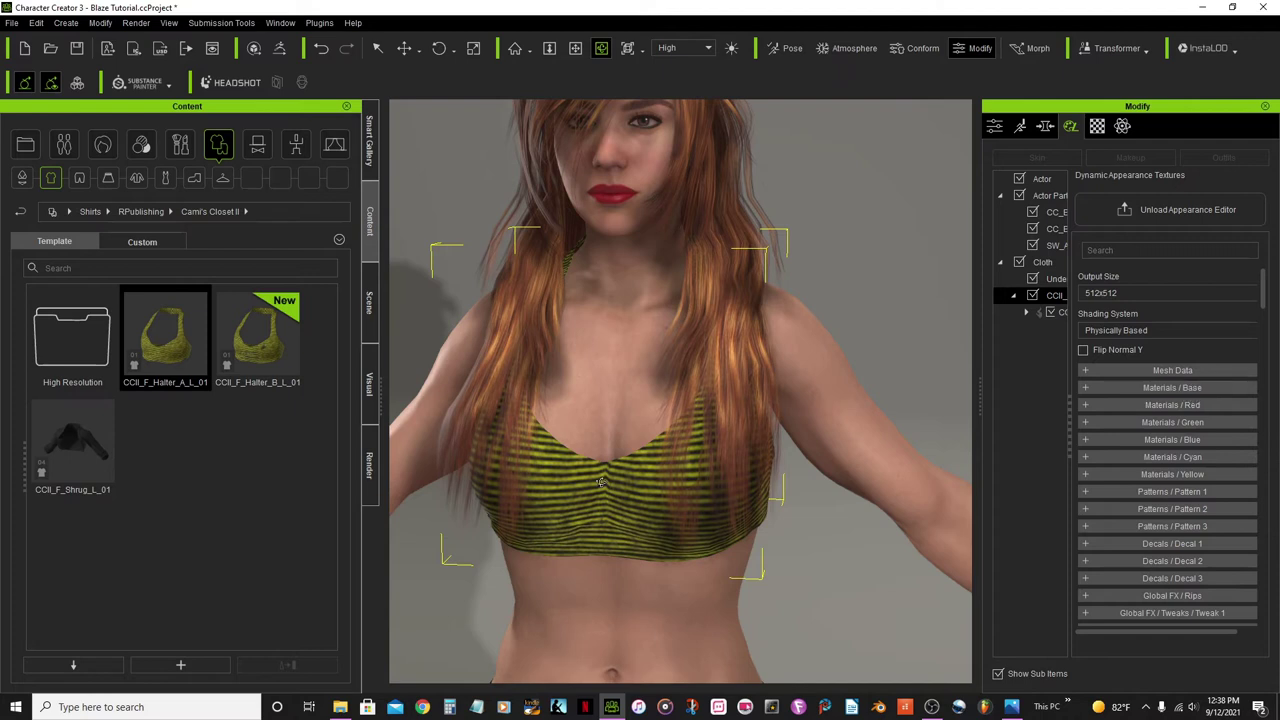
pyautogui.click(1085, 388)
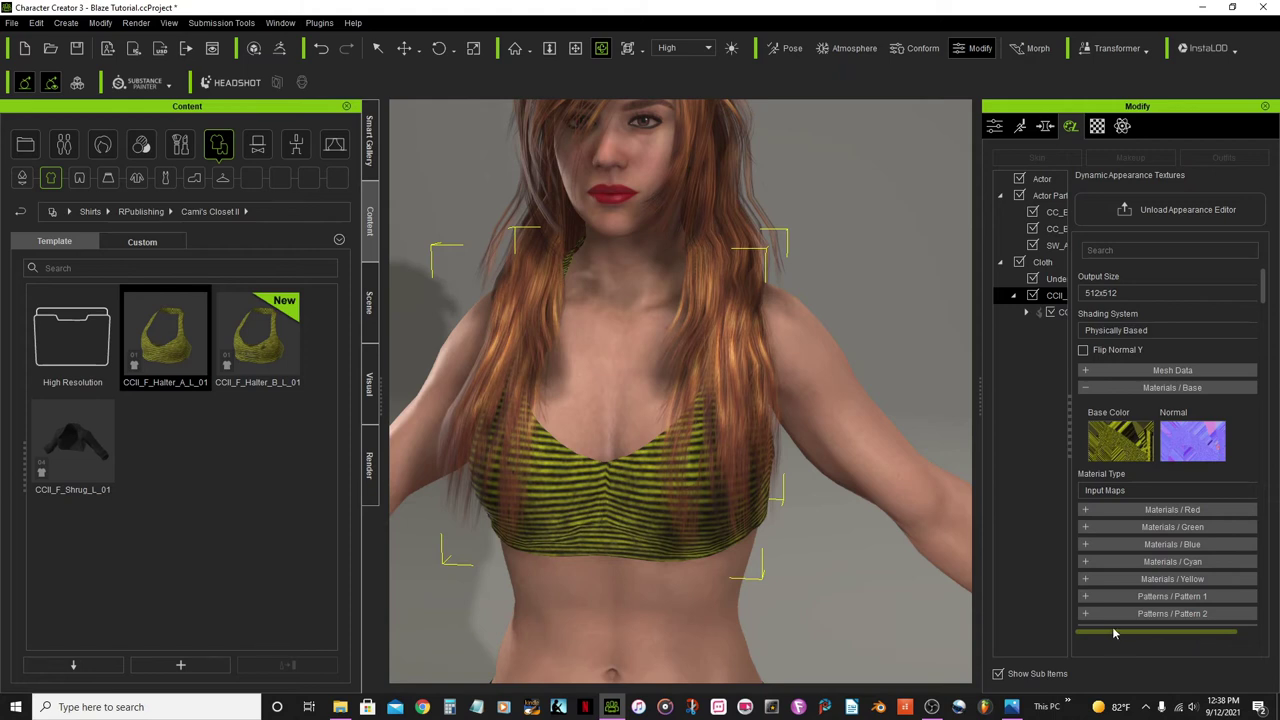
pyautogui.moveTo(1065, 427); pyautogui.dragTo(1037, 431)
pyautogui.moveTo(1149, 636); pyautogui.dragTo(1186, 640)
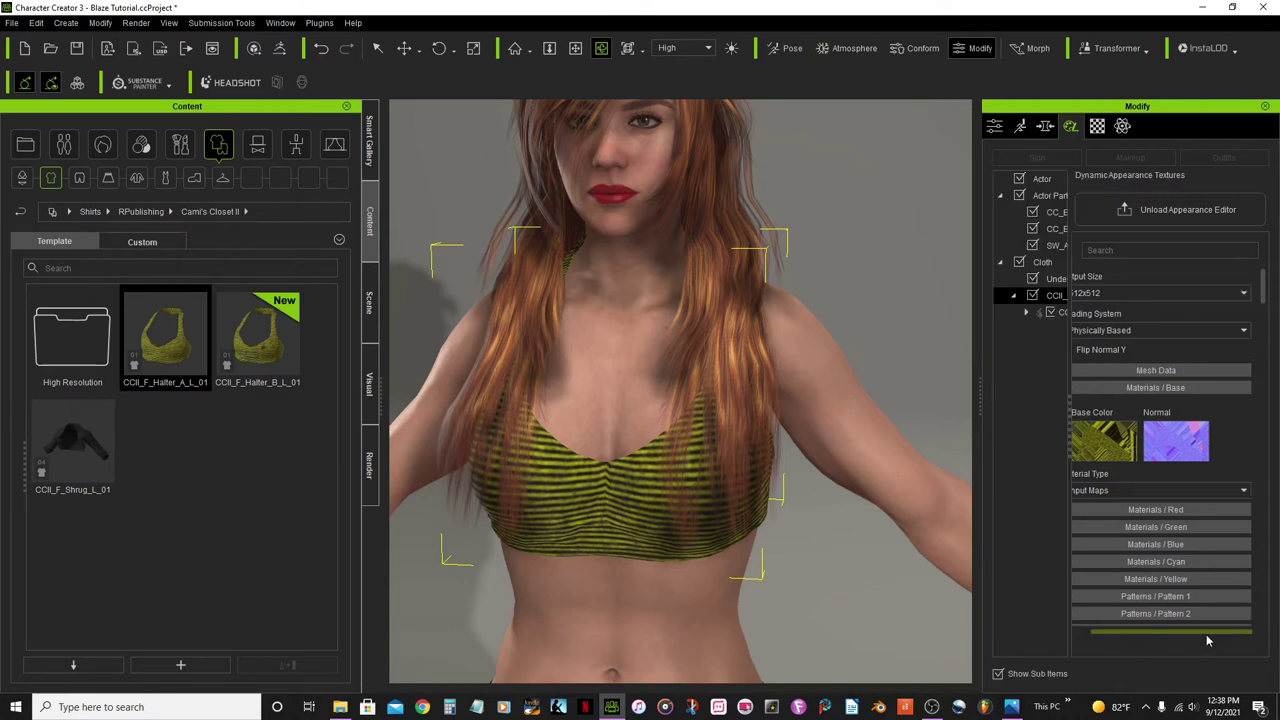
pyautogui.moveTo(981, 401); pyautogui.dragTo(937, 398)
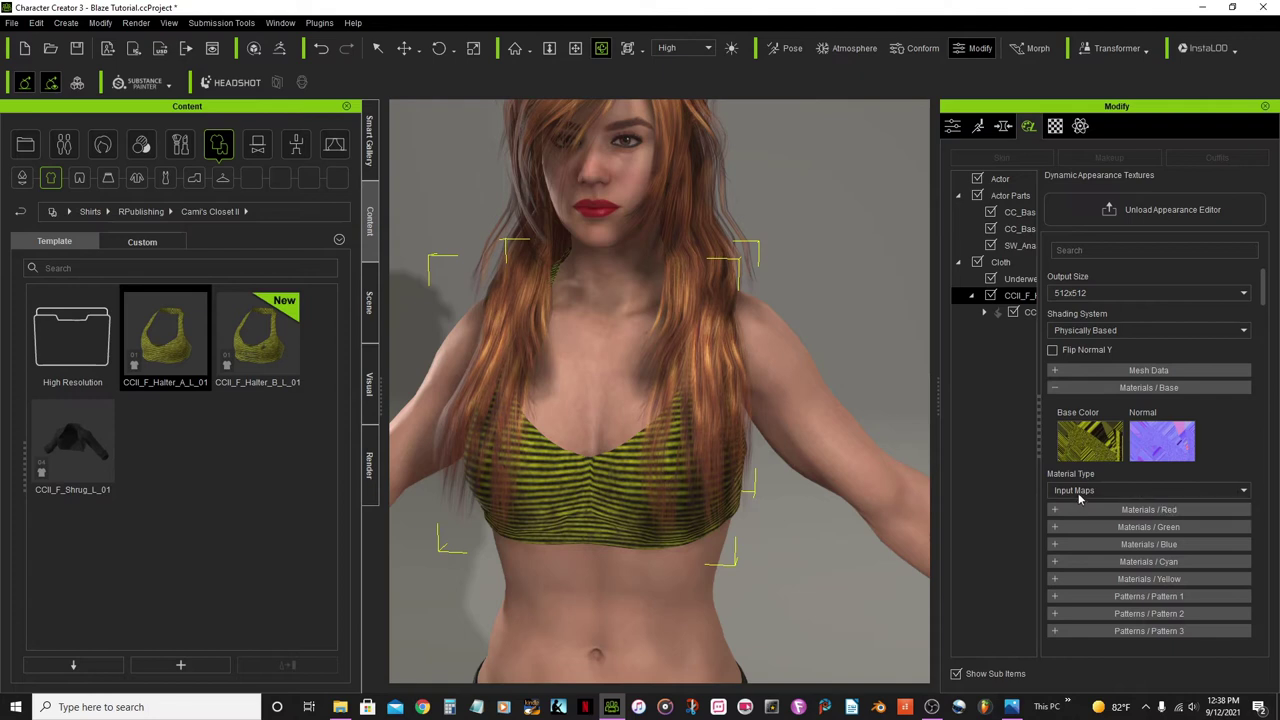
pyautogui.click(1245, 491)
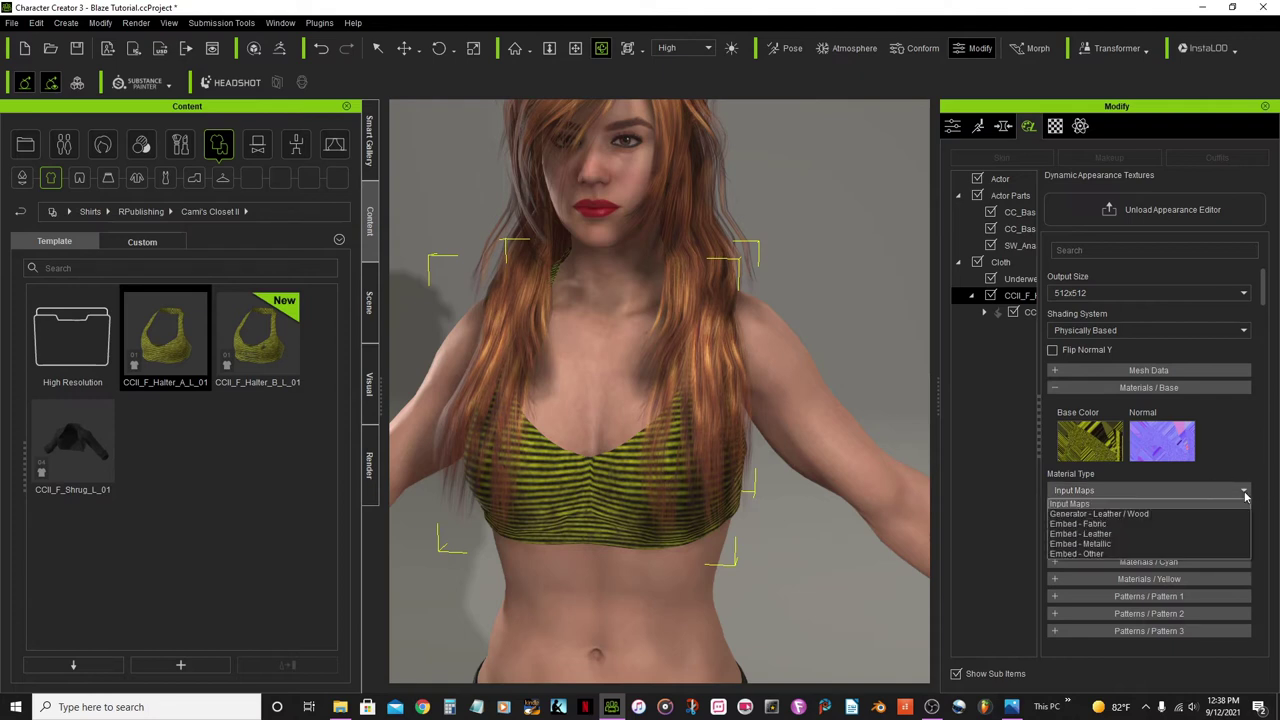
pyautogui.click(1088, 535)
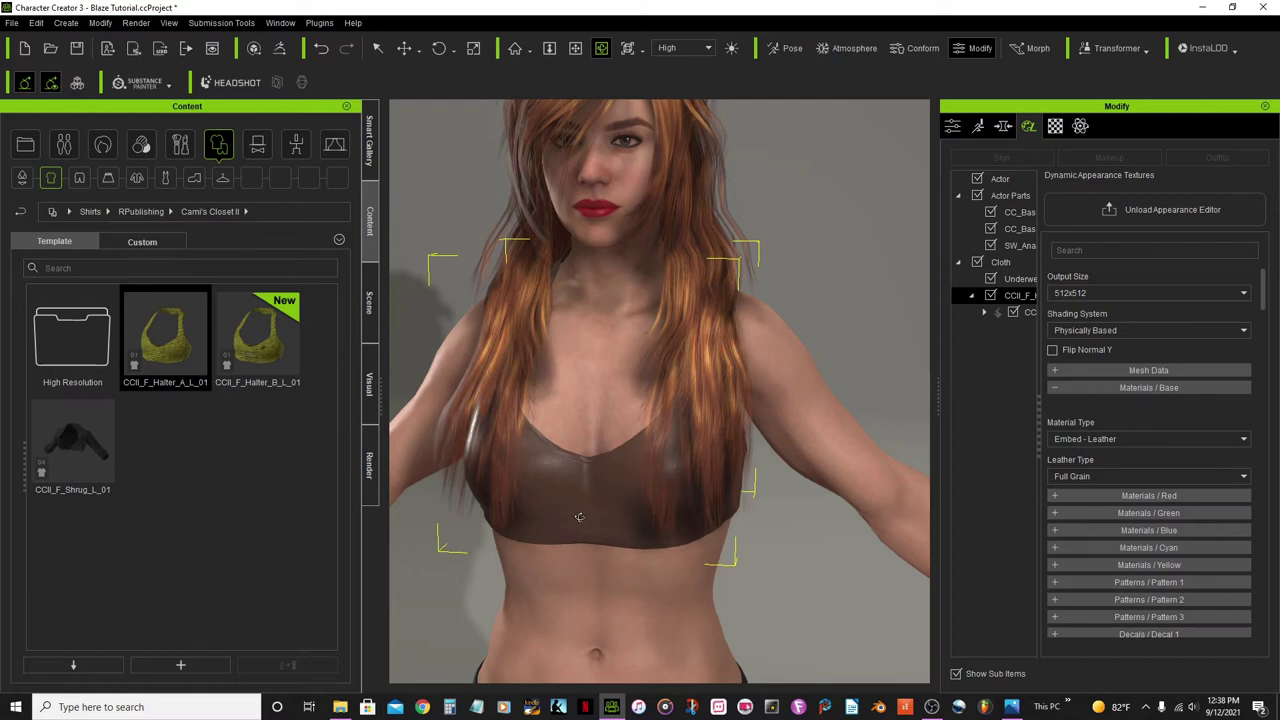
pyautogui.click(1054, 388)
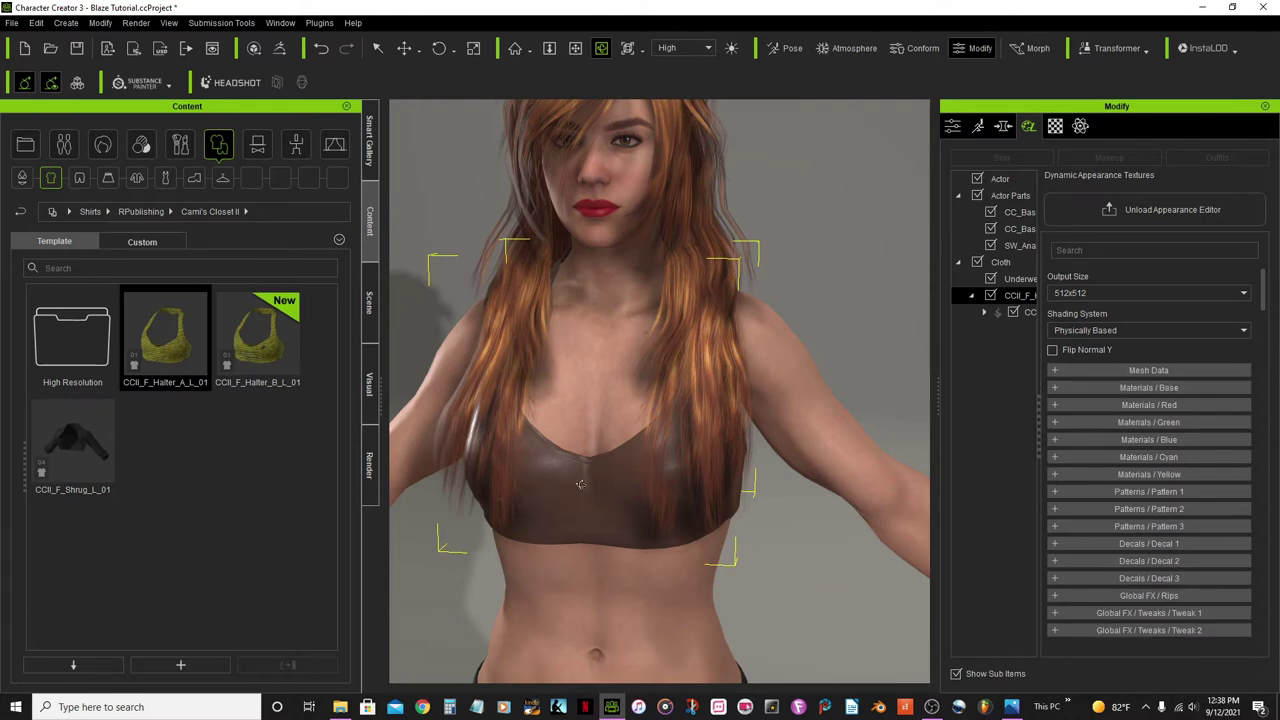
# Step: Enable the Materials / Base / Tweak settings for the halter top
pyautogui.moveTo(1265, 303); pyautogui.dragTo(1273, 337)
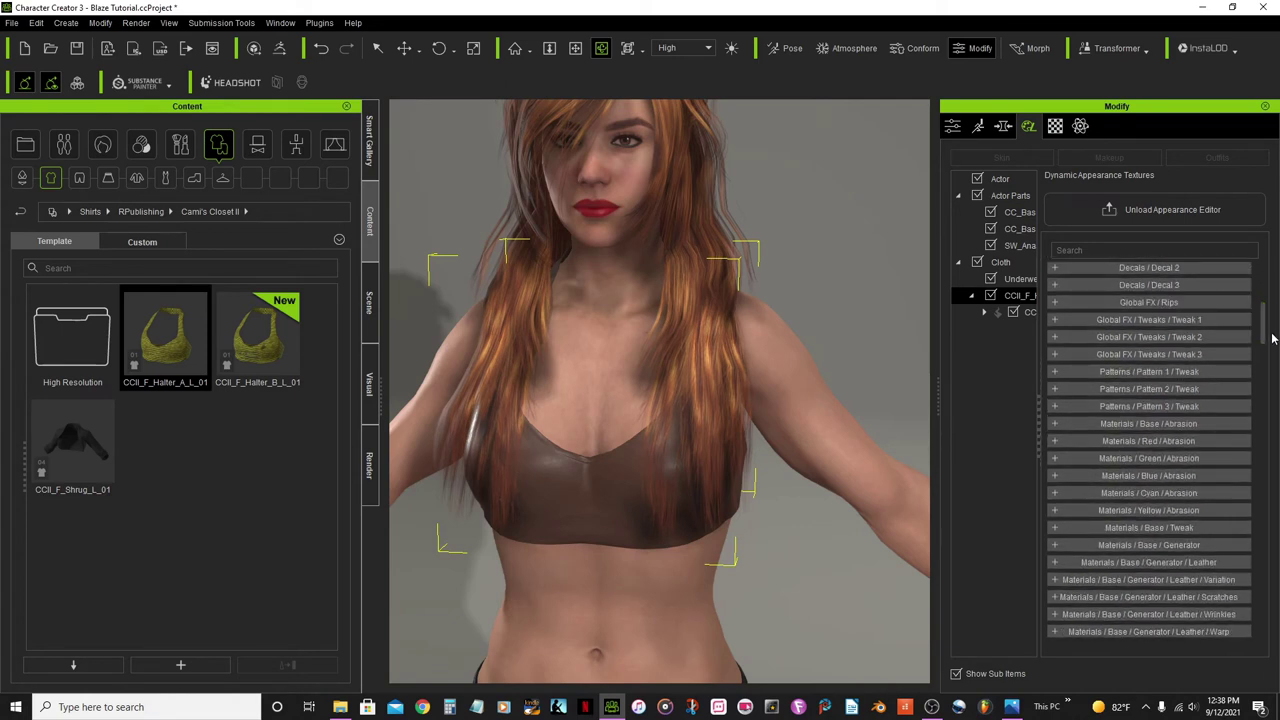
pyautogui.click(1054, 530)
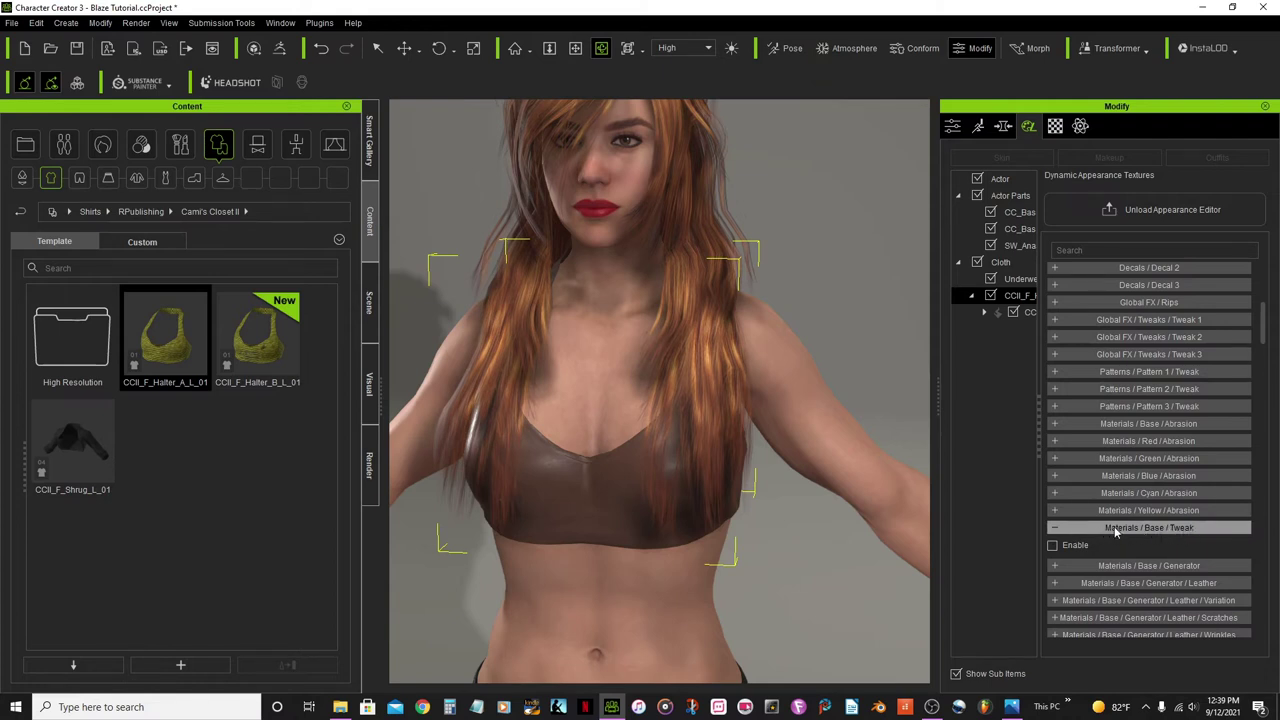
pyautogui.click(1053, 545)
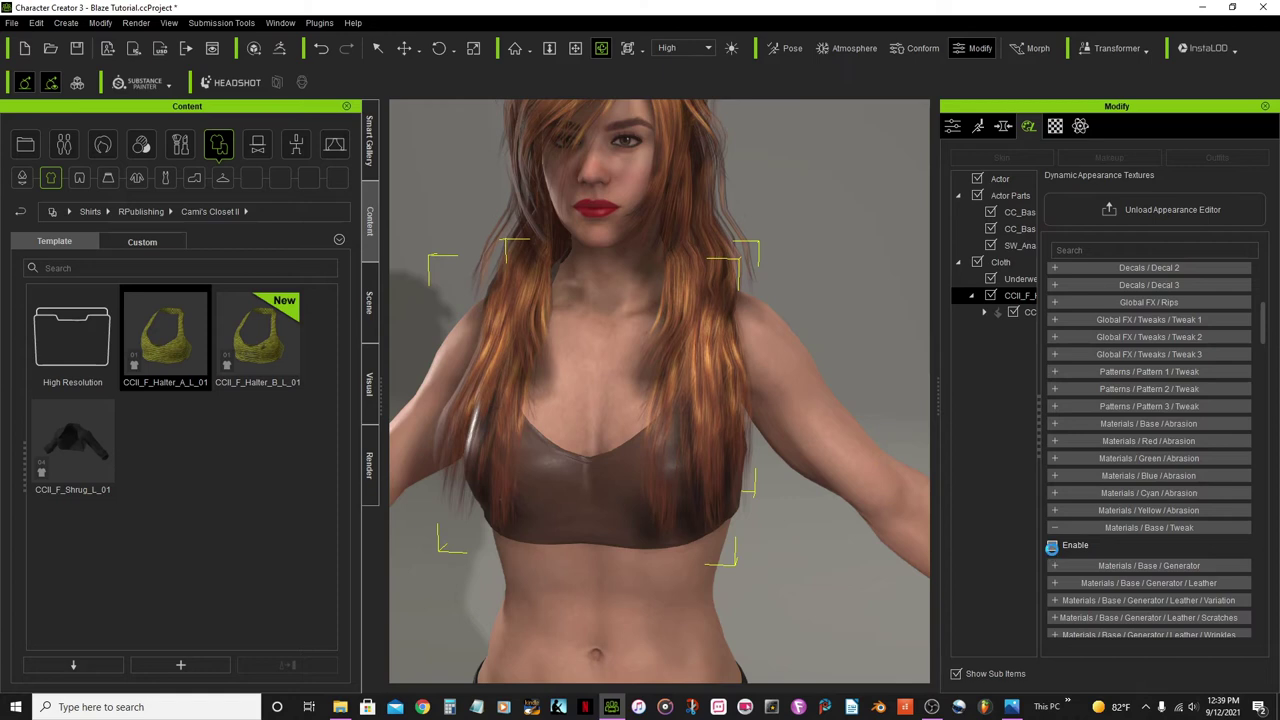
# Step: Tint the leather halter top red with Saturation 1.00, Luminosity 0.49 and Hue 0.47, and check the color from near and far
pyautogui.moveTo(1264, 325); pyautogui.dragTo(1268, 342)
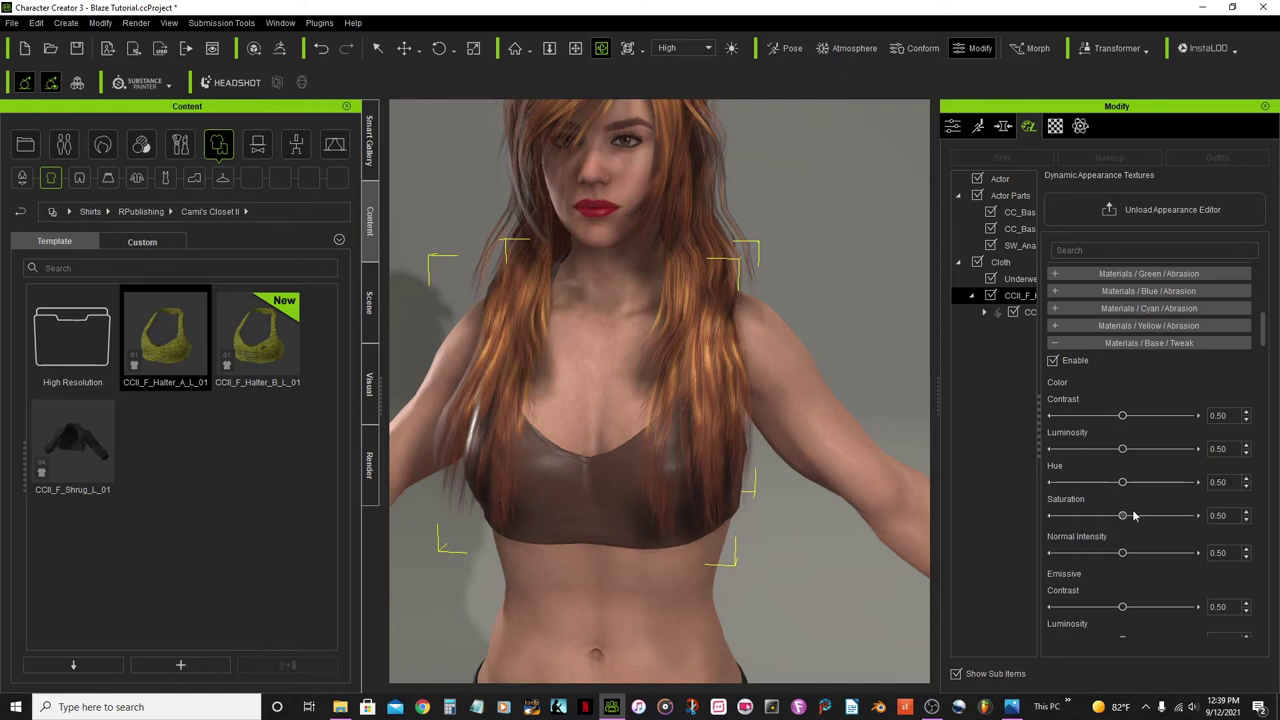
pyautogui.moveTo(1123, 516); pyautogui.dragTo(1217, 519)
pyautogui.click(1247, 454)
pyautogui.click(1246, 487)
pyautogui.click(1245, 488)
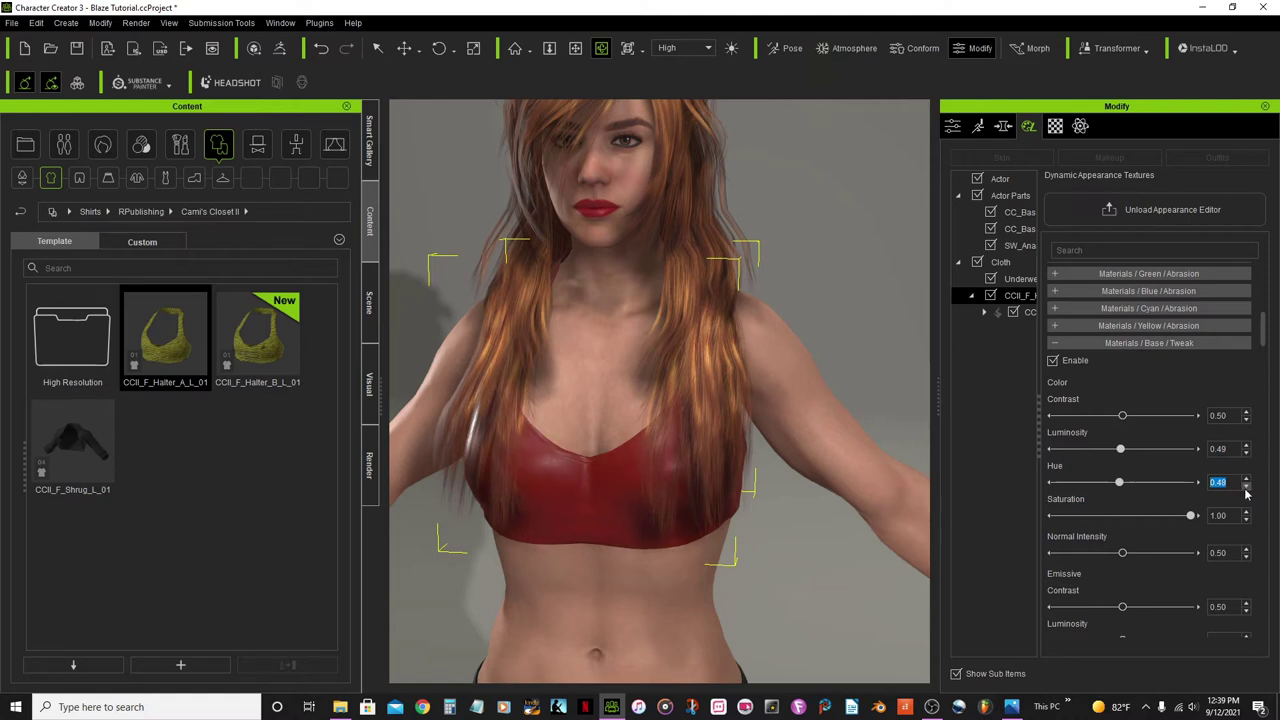
pyautogui.click(1246, 488)
pyautogui.click(1246, 488)
pyautogui.scroll(-3, 560, 480)
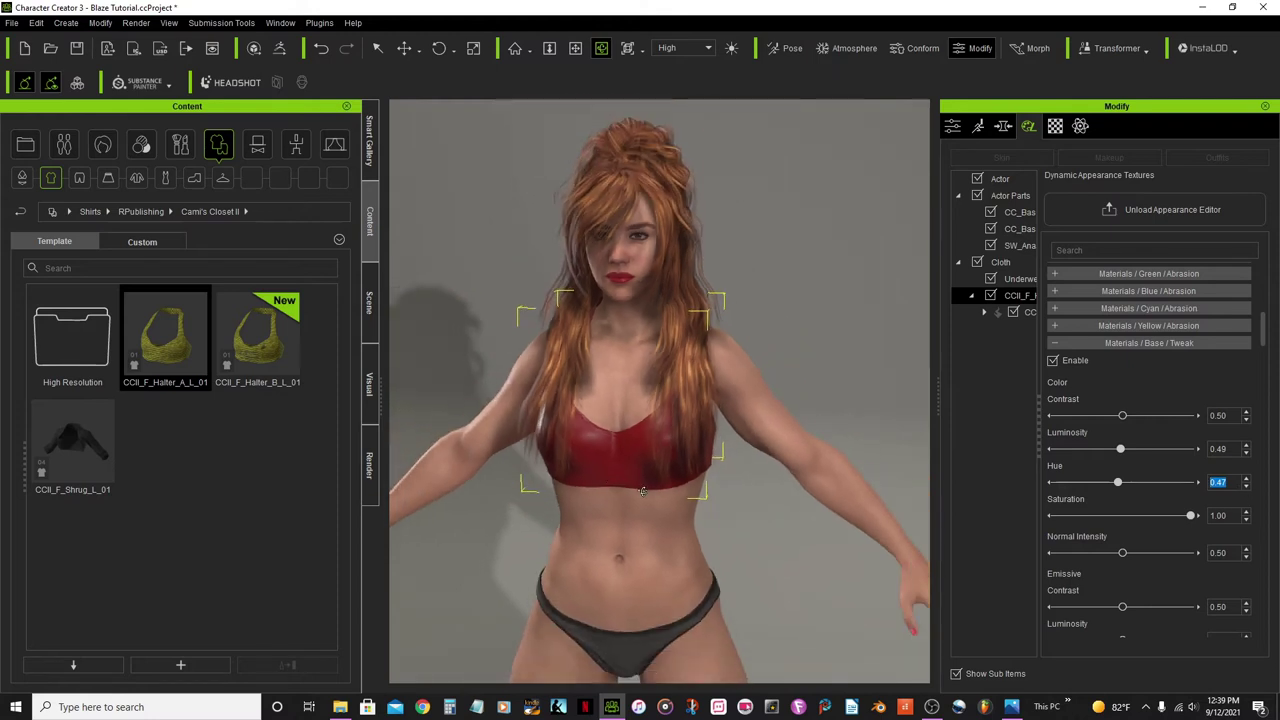
pyautogui.scroll(3, 643, 491)
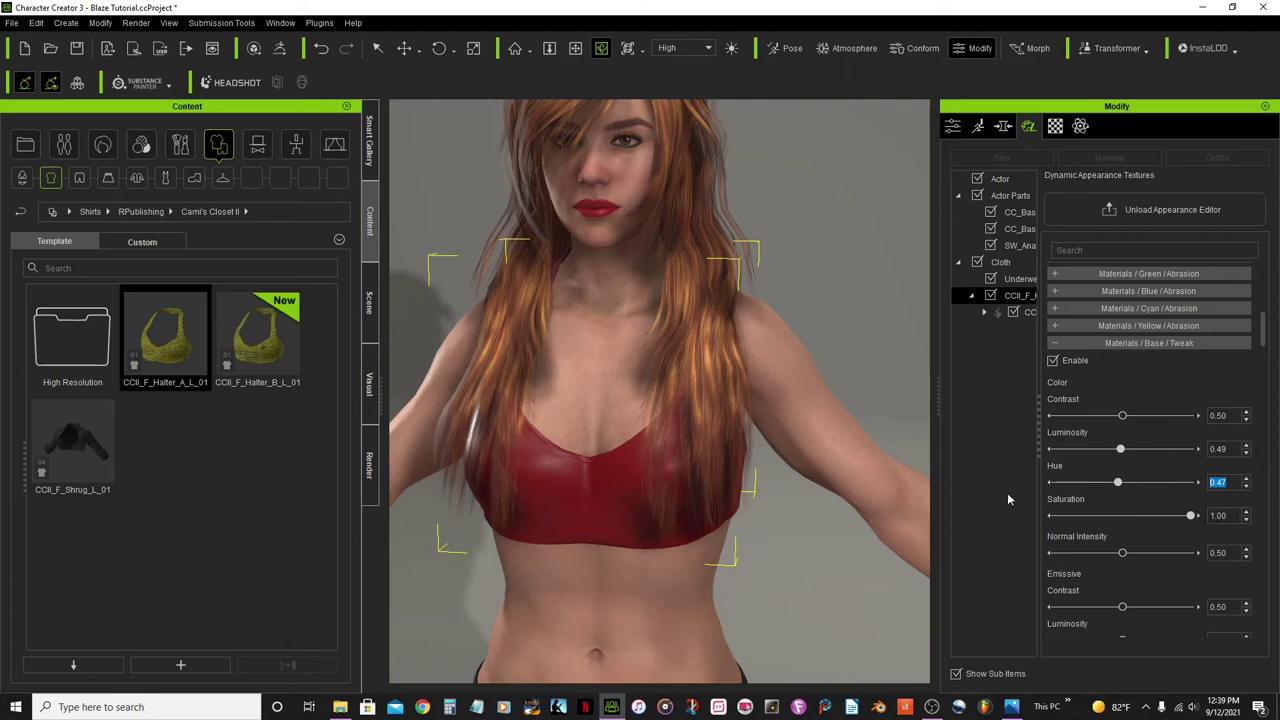
pyautogui.scroll(-2, 689, 506)
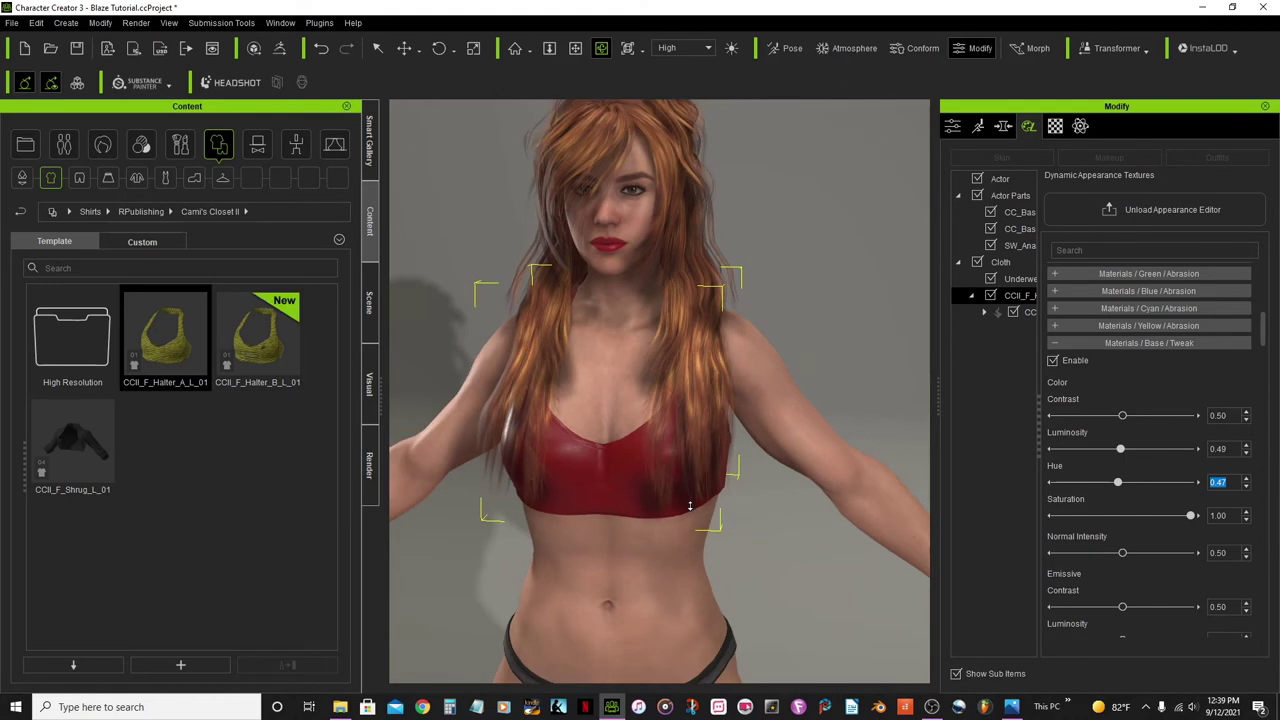
pyautogui.moveTo(690, 545); pyautogui.dragTo(796, 514, button='right')
# Step: Raise the halter top's texture output size and unload the Appearance Editor
pyautogui.scroll(10, 1265, 378)
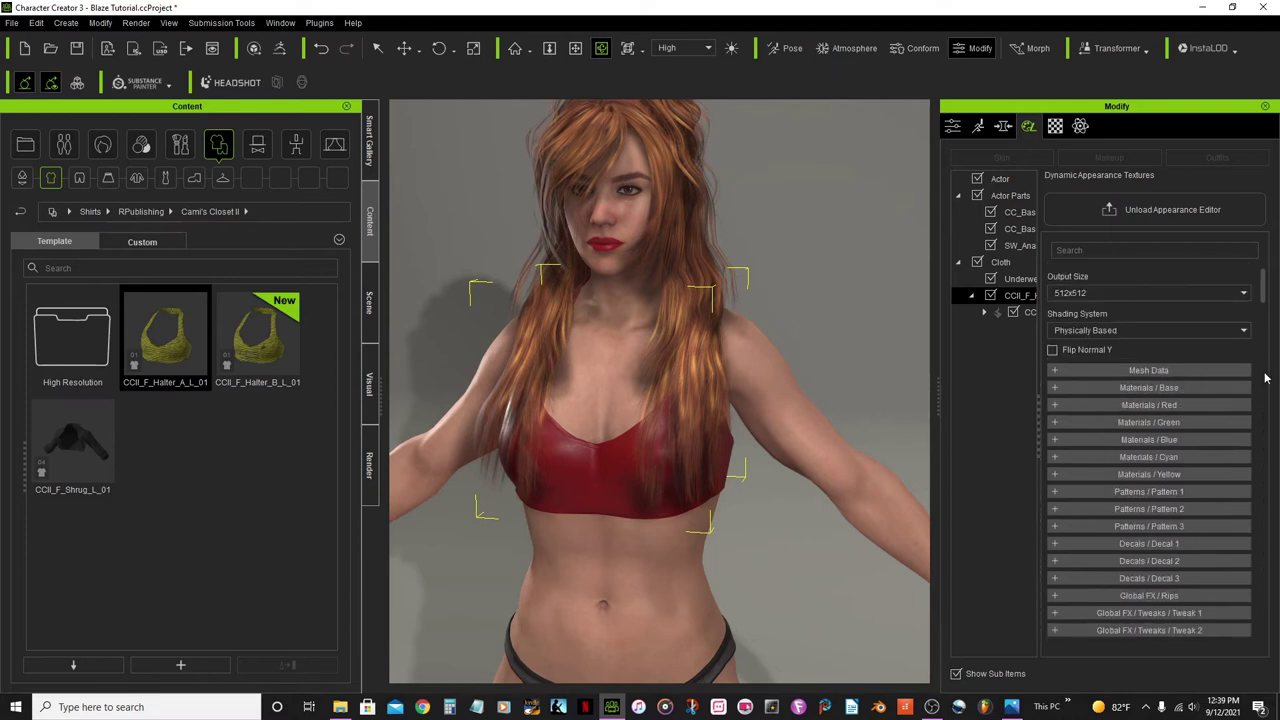
pyautogui.click(1243, 295)
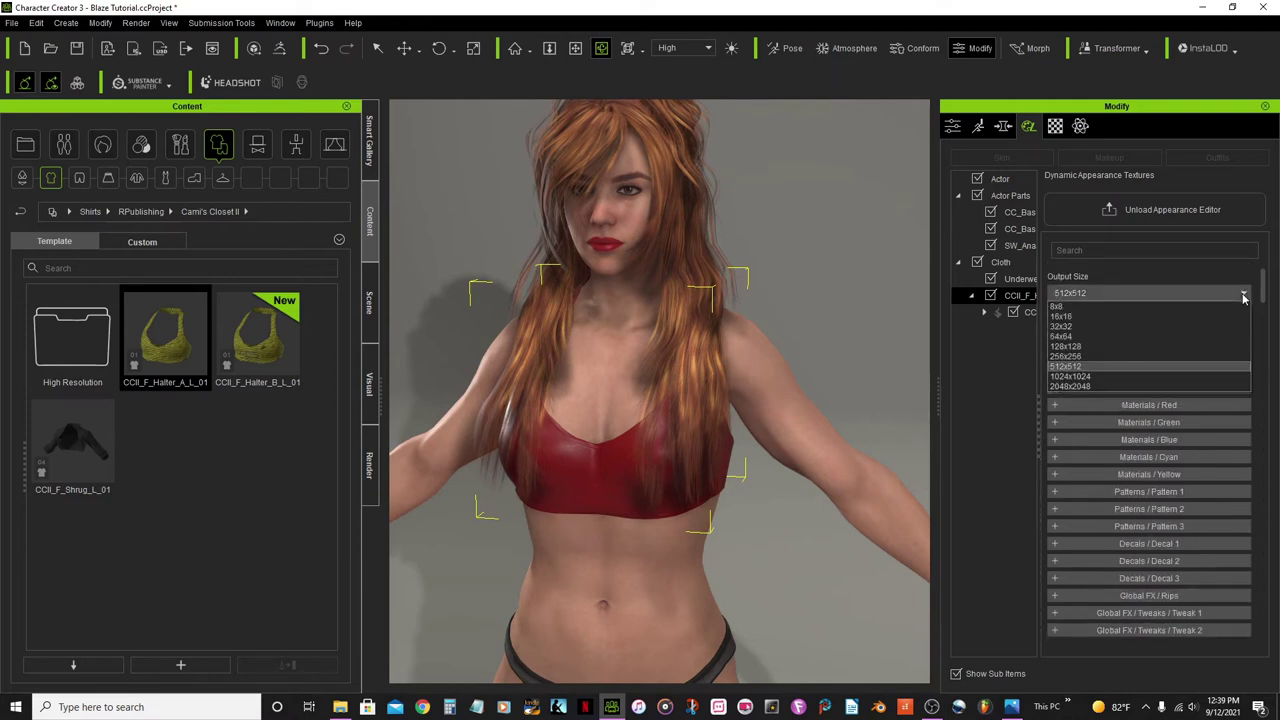
pyautogui.click(1128, 397)
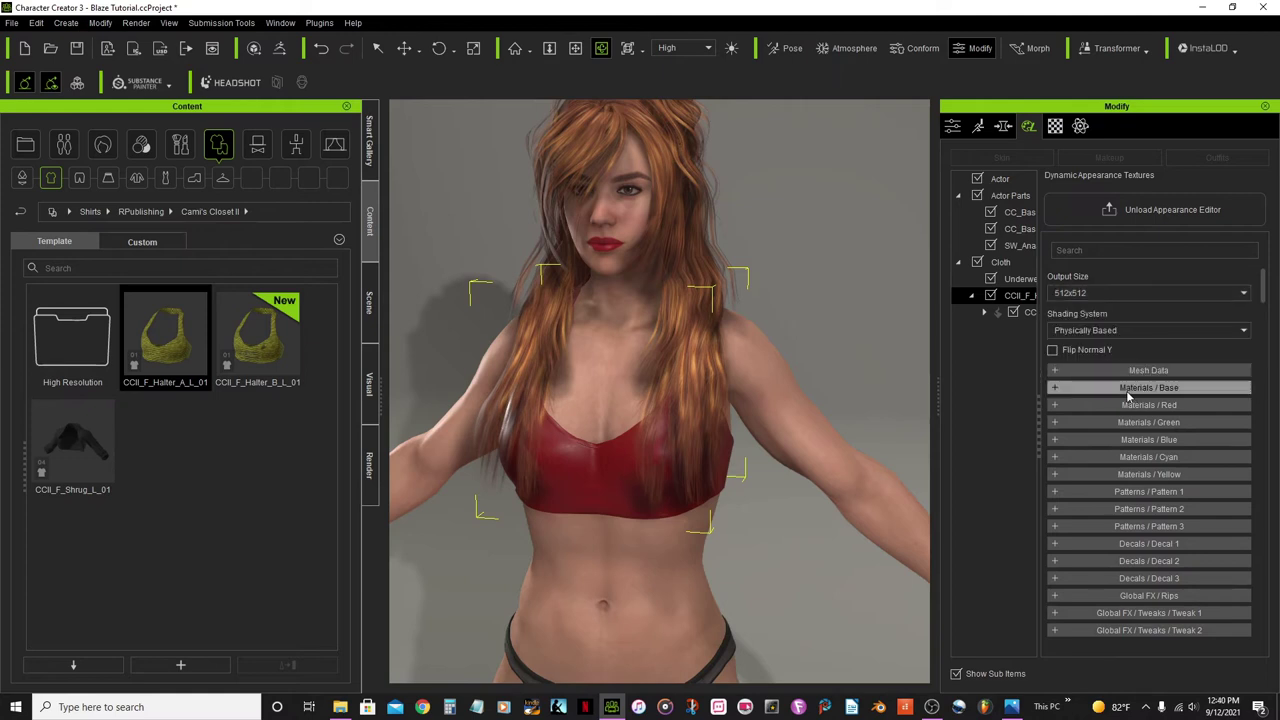
pyautogui.click(1247, 295)
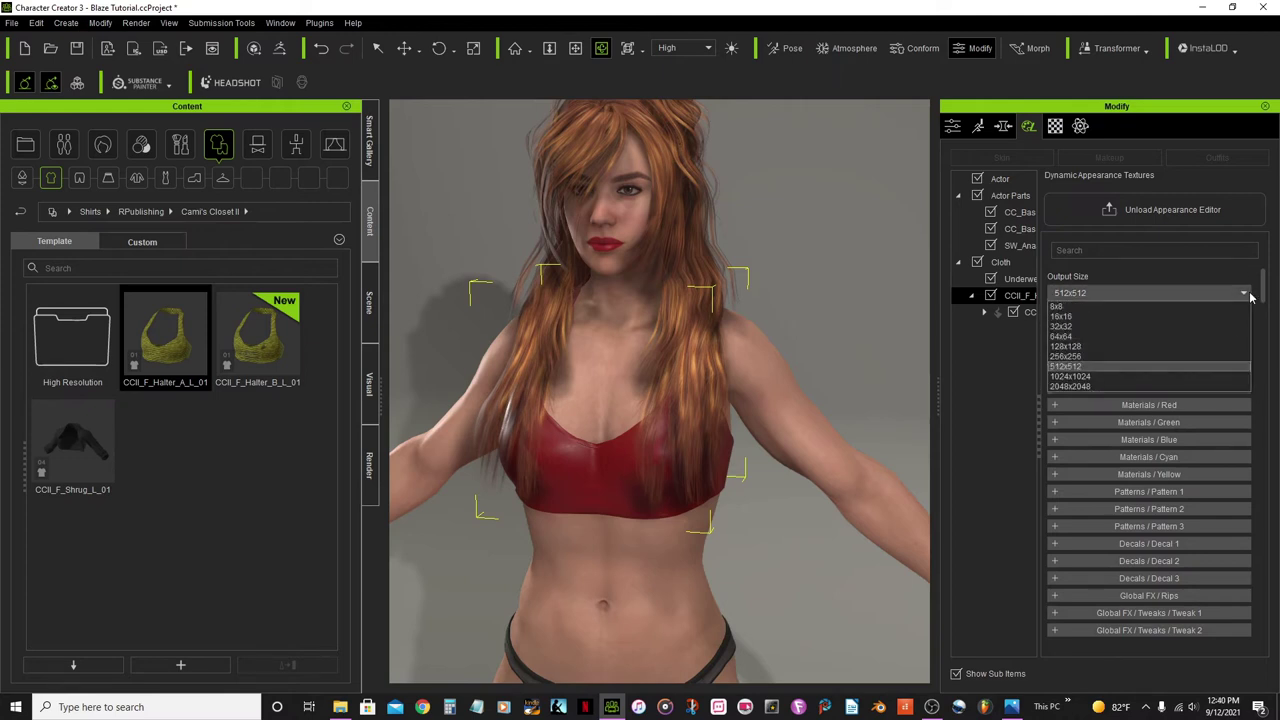
pyautogui.click(1124, 388)
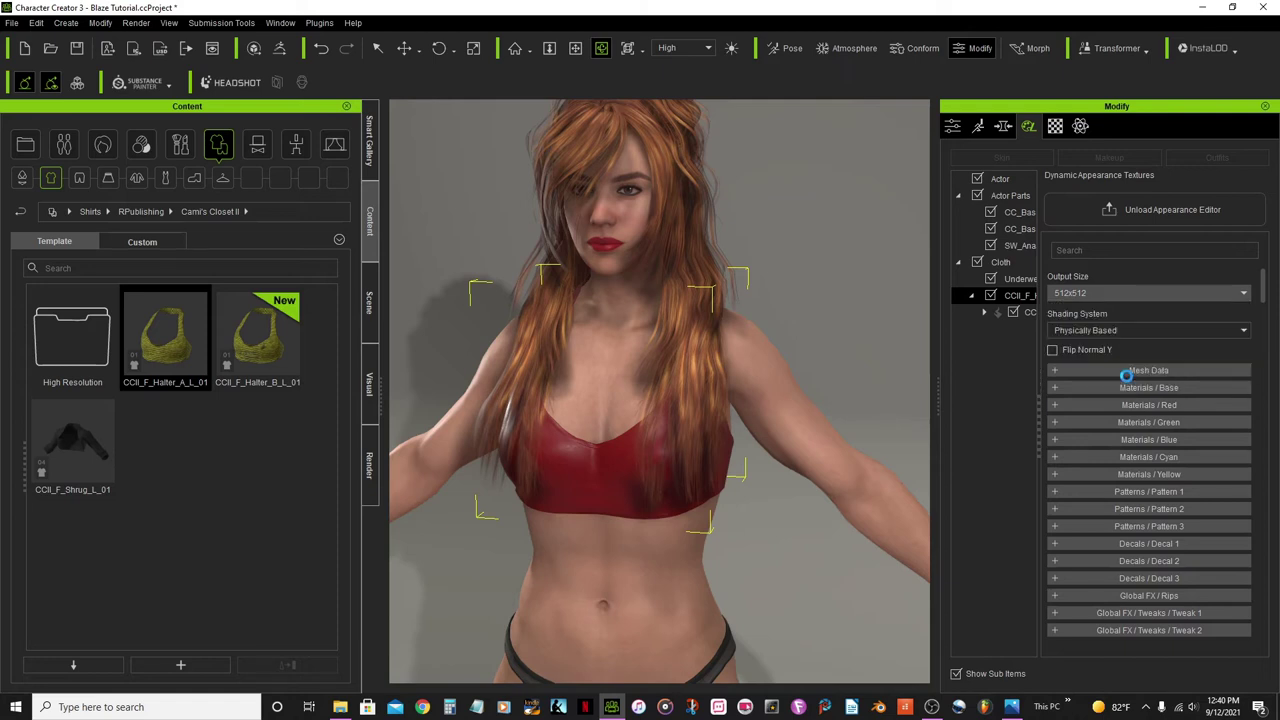
pyautogui.click(1156, 209)
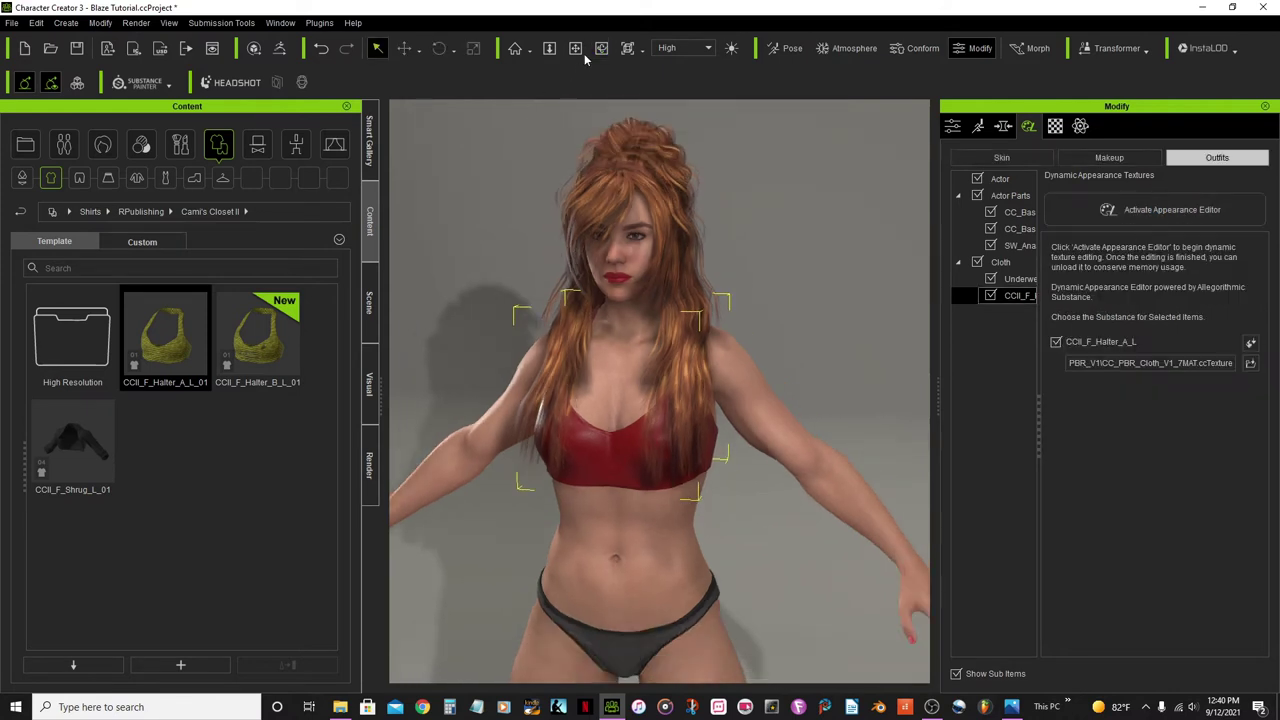
# Step: Inspect the character from the front and farther away, from the red top down to the legs
pyautogui.click(575, 48)
pyautogui.moveTo(653, 535); pyautogui.dragTo(649, 492)
pyautogui.scroll(-5, 649, 492)
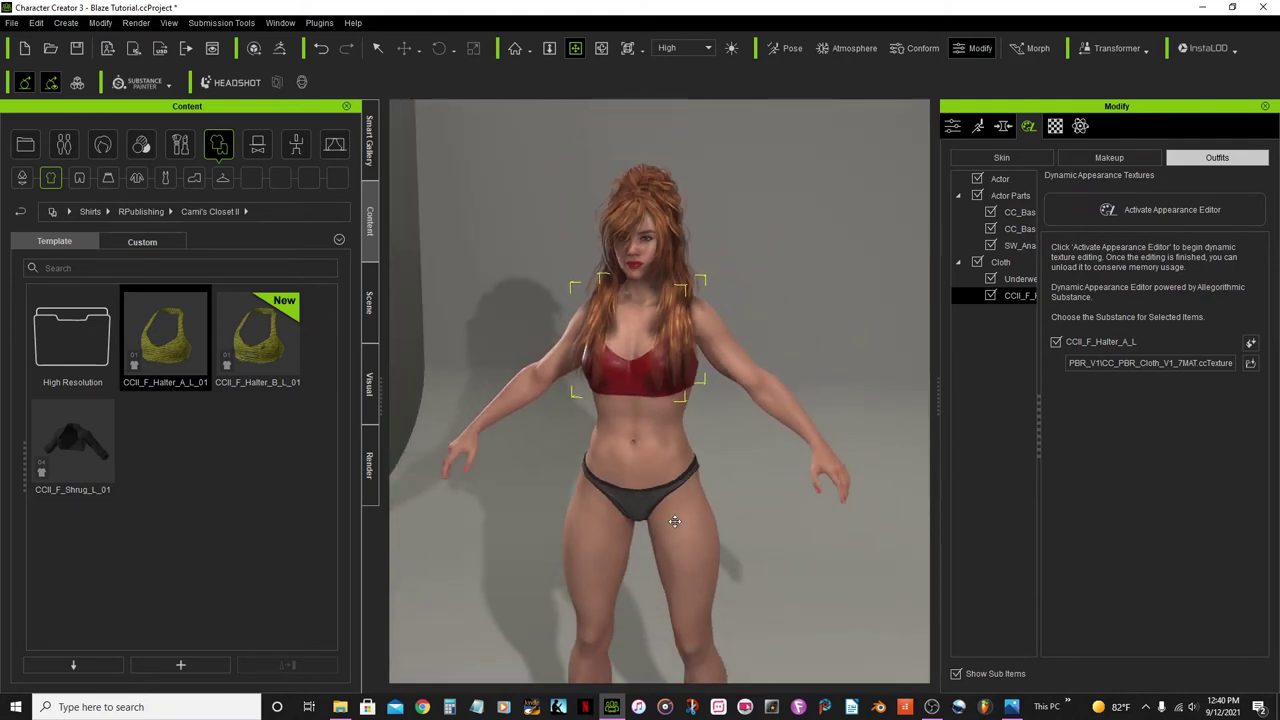
pyautogui.moveTo(675, 521); pyautogui.dragTo(629, 318)
pyautogui.scroll(4, 629, 318)
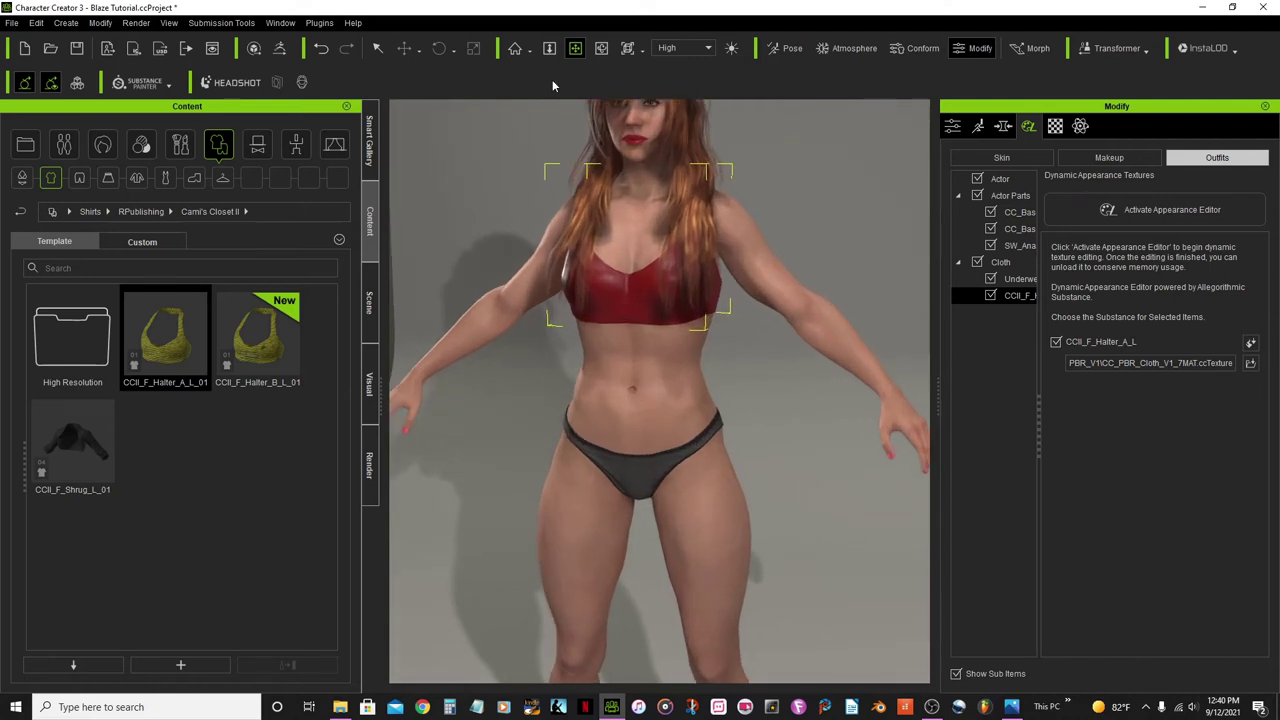
pyautogui.click(601, 48)
pyautogui.moveTo(619, 382); pyautogui.dragTo(671, 384)
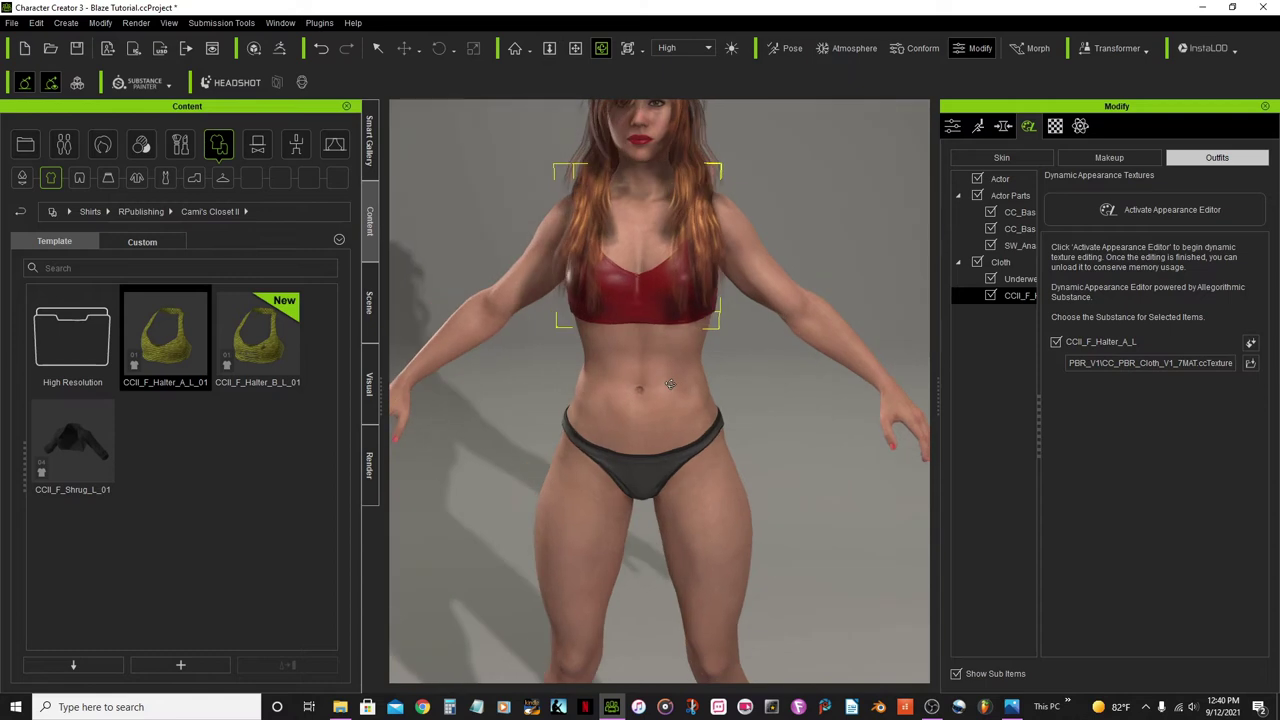
# Step: Dress the character in the Gloves from the Hivewire_Huntress folder of the Others clothing category
pyautogui.click(223, 179)
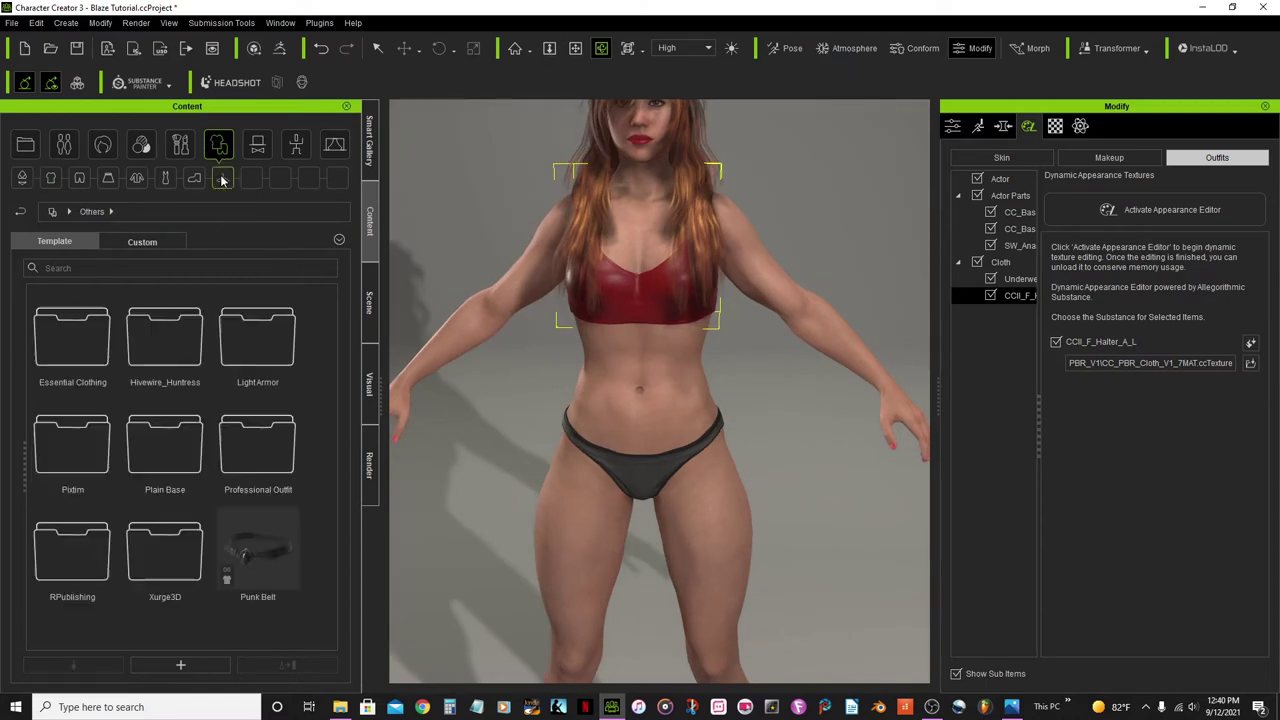
pyautogui.doubleClick(156, 341)
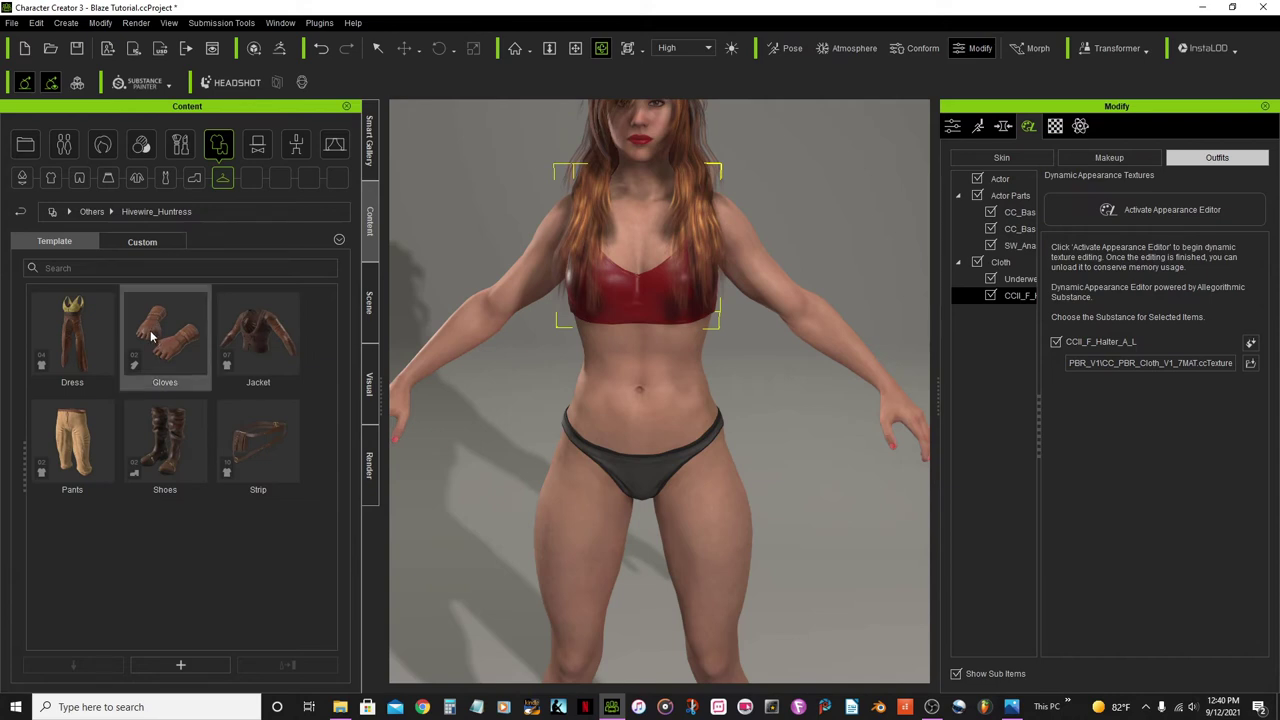
pyautogui.doubleClick(160, 337)
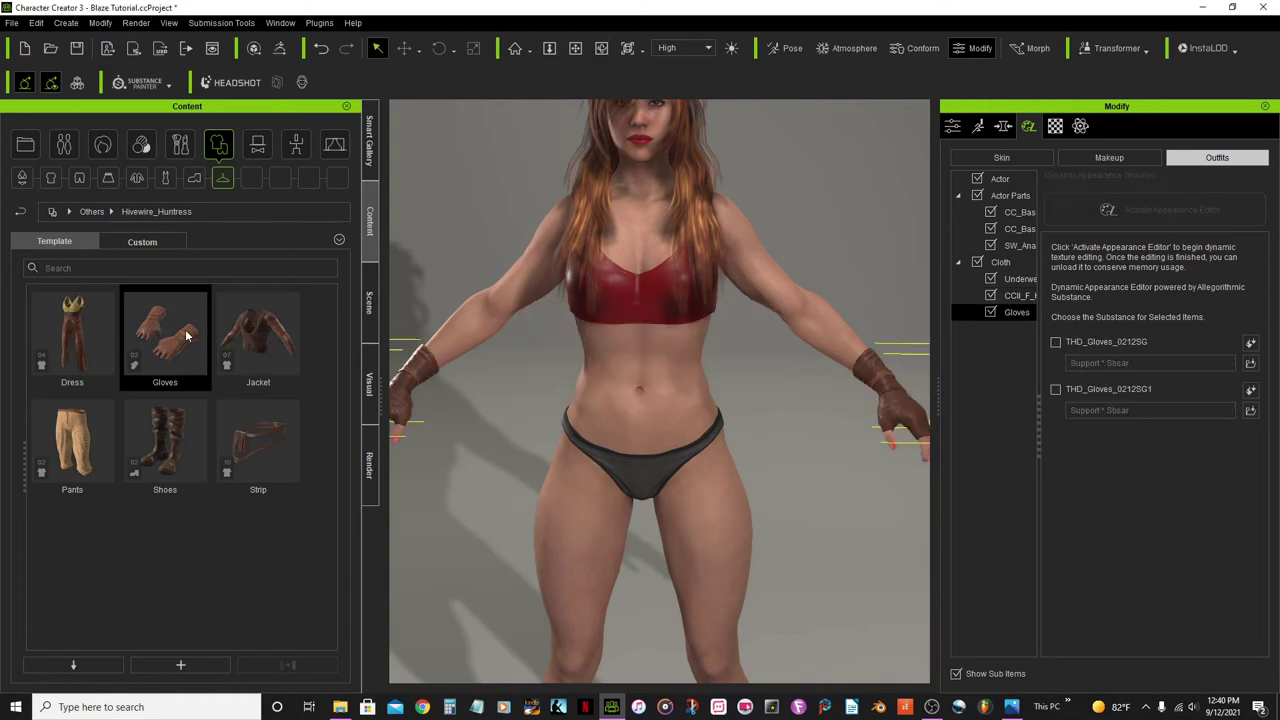
# Step: Examine how the gloves fit on the character's hands, centering on the left glove
pyautogui.scroll(-3, 902, 397)
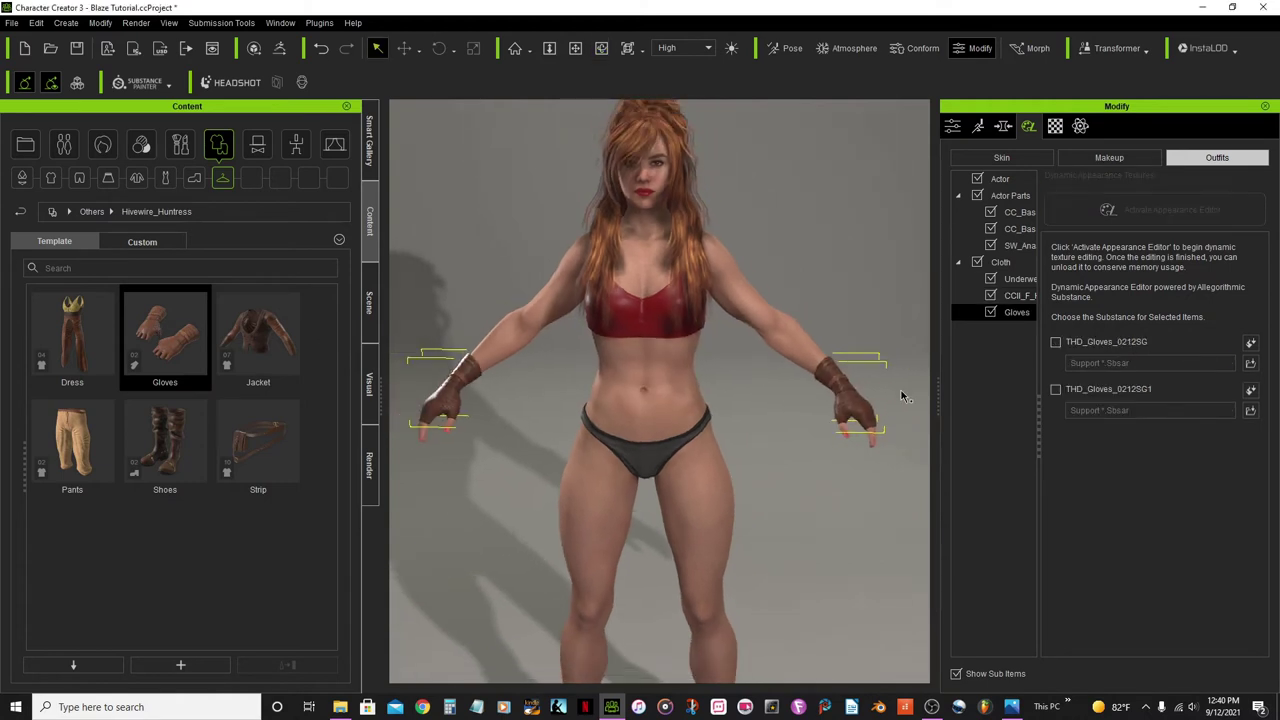
pyautogui.scroll(4, 902, 397)
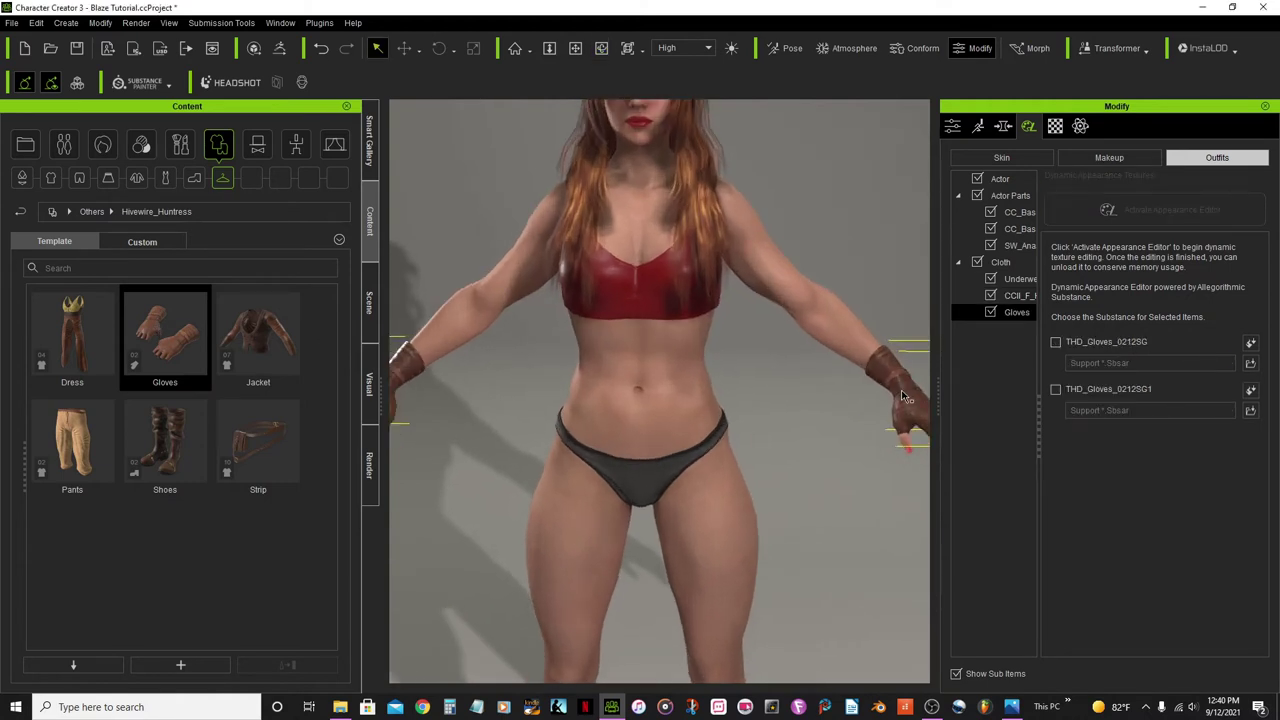
pyautogui.click(576, 48)
pyautogui.moveTo(785, 328); pyautogui.dragTo(497, 355)
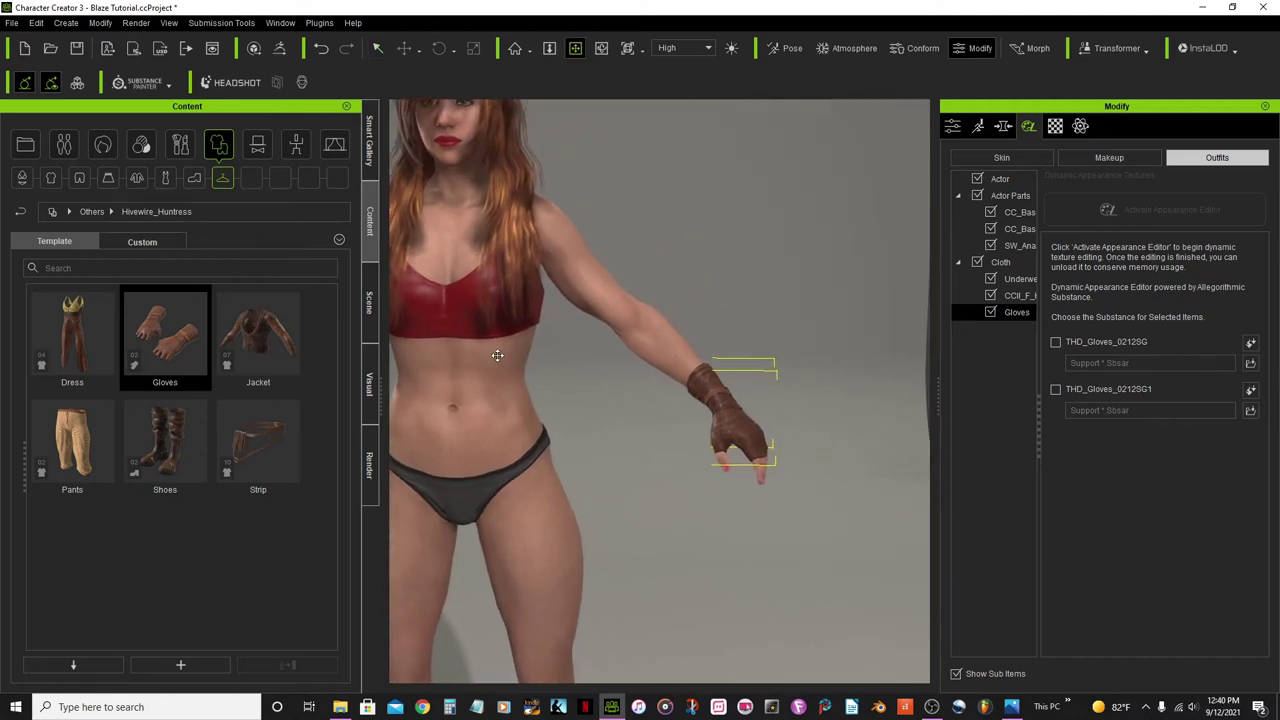
# Step: Desaturate the gloves' base color texture by setting its saturation to -100 in the color adjustments
pyautogui.moveTo(651, 423); pyautogui.dragTo(798, 424)
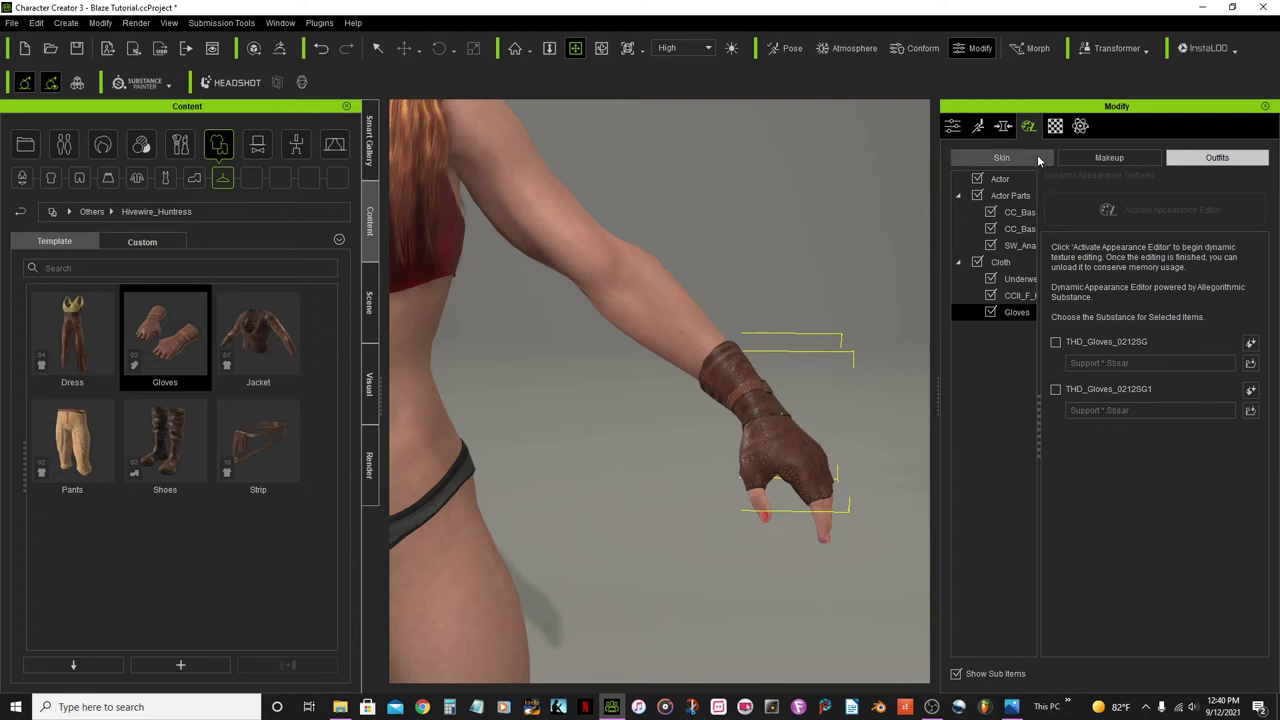
pyautogui.click(1057, 126)
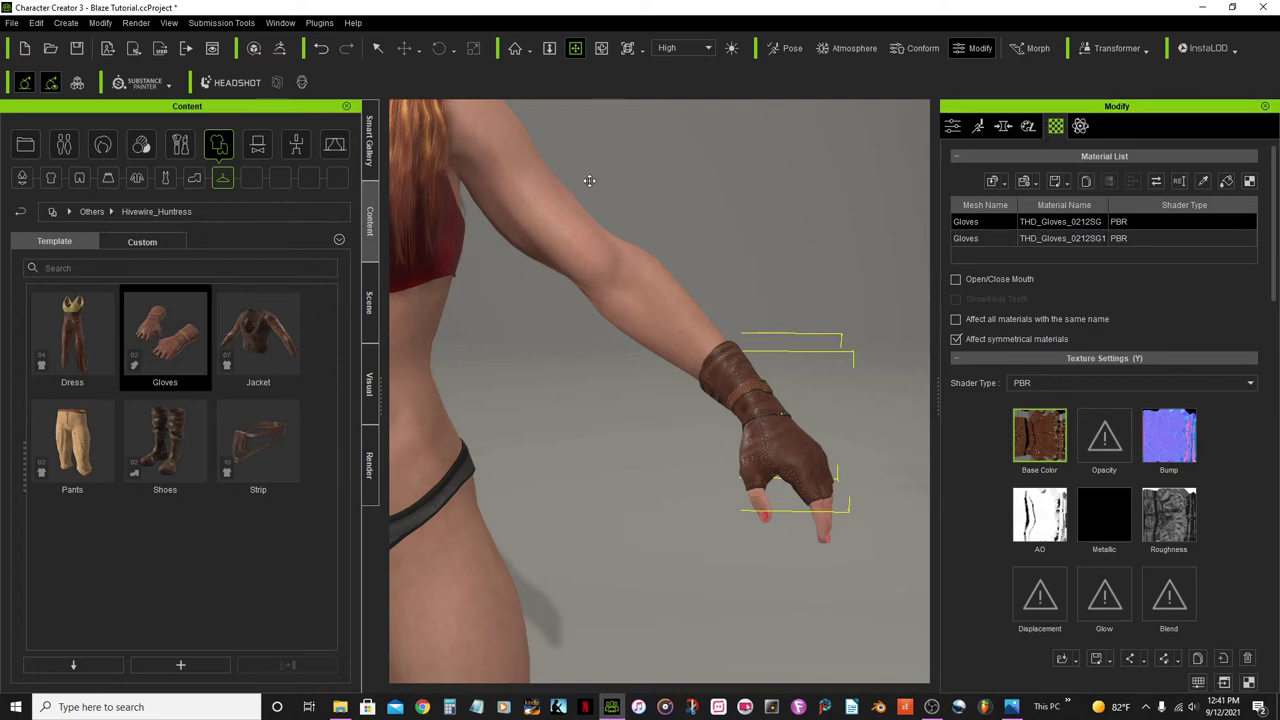
pyautogui.click(601, 49)
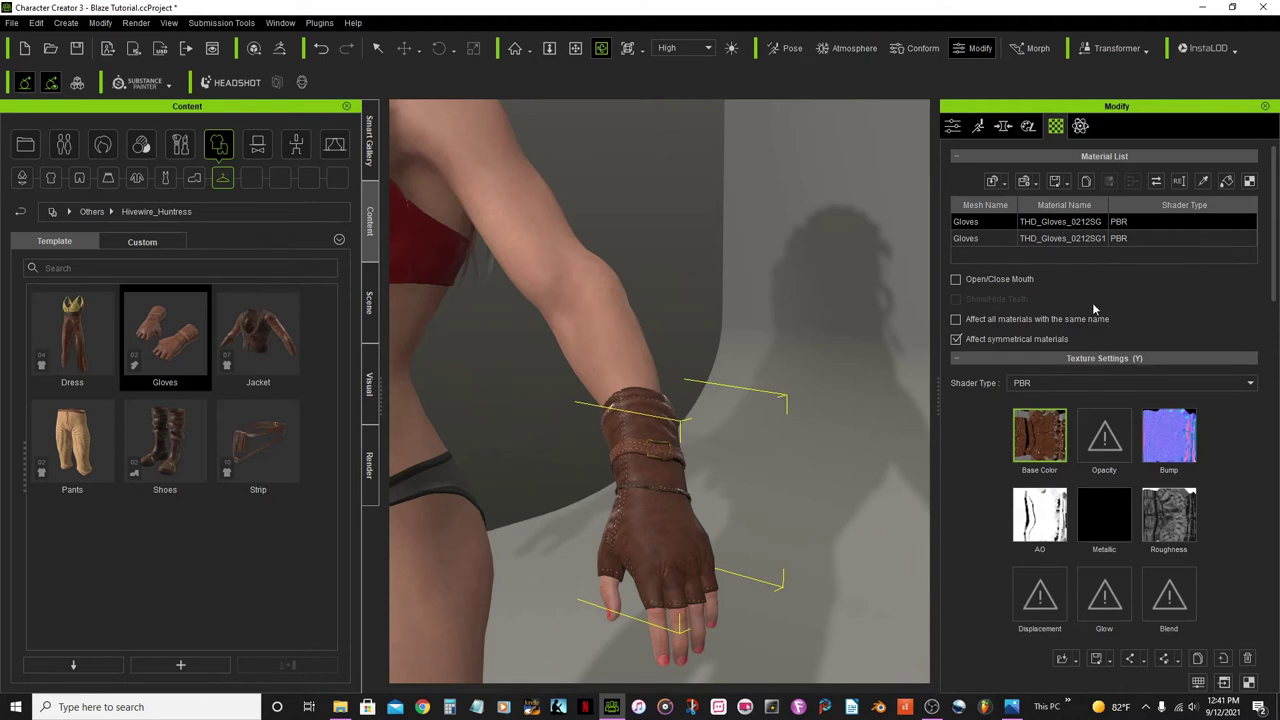
pyautogui.scroll(5, 647, 459)
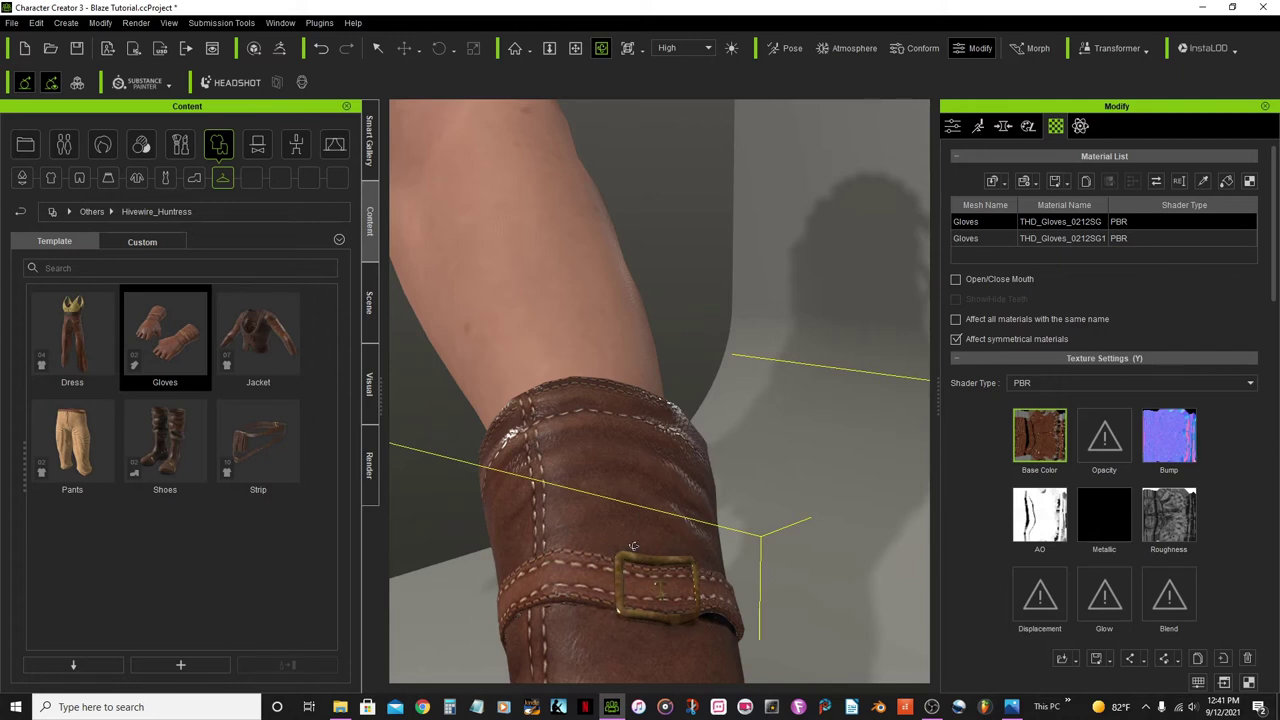
pyautogui.scroll(-5, 633, 546)
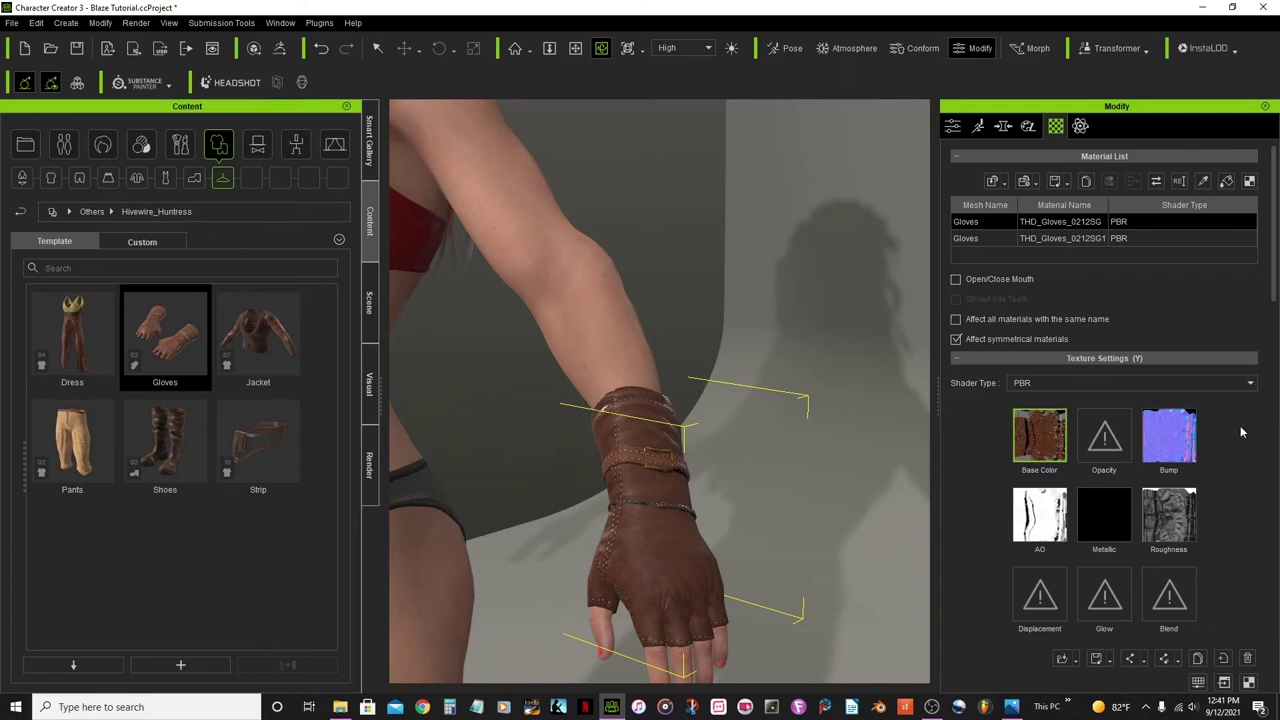
pyautogui.moveTo(1277, 243); pyautogui.dragTo(1277, 304)
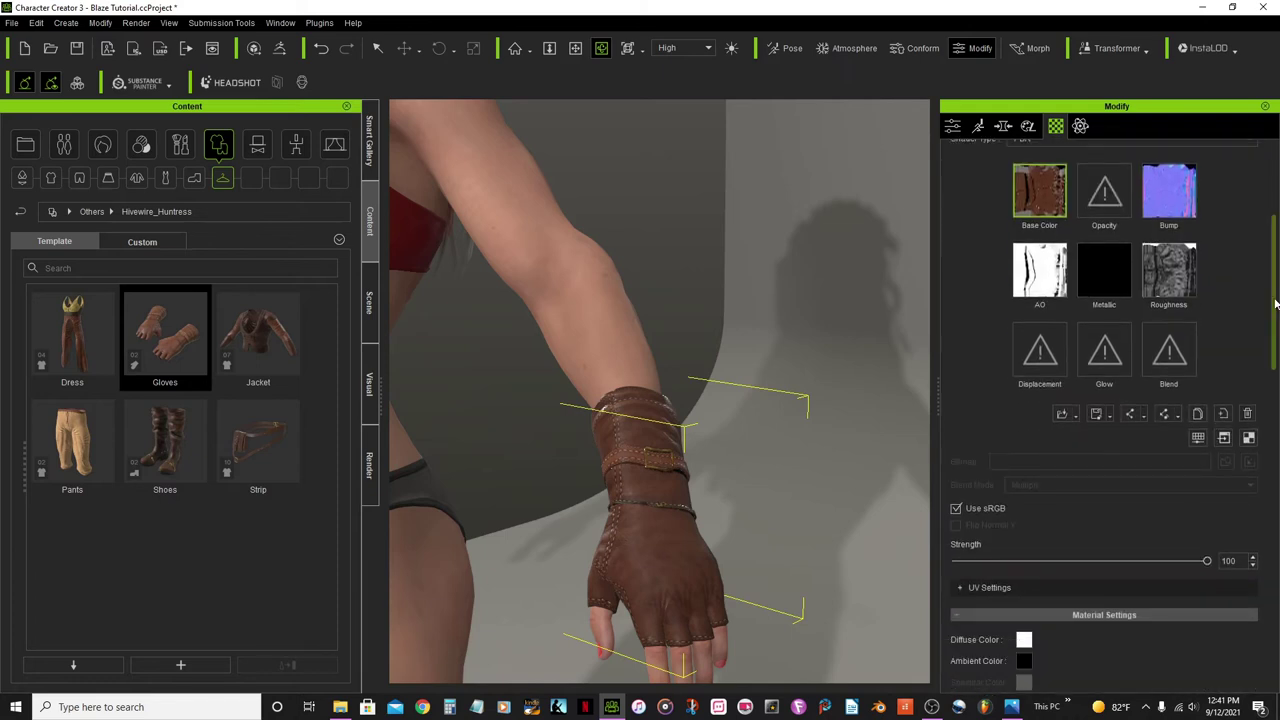
pyautogui.click(1197, 437)
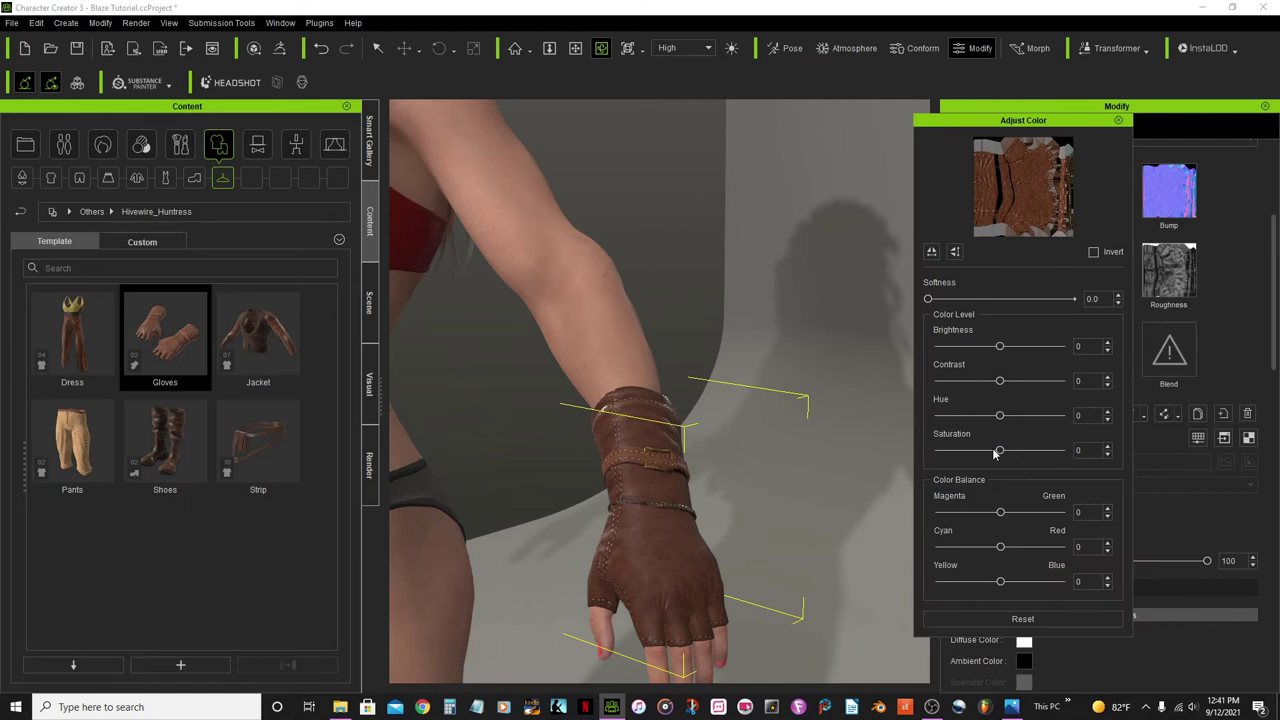
pyautogui.moveTo(994, 453); pyautogui.dragTo(937, 450)
# Step: Darken the gloves' base color texture to brightness -11 and close the color adjustments
pyautogui.moveTo(999, 349); pyautogui.dragTo(993, 348)
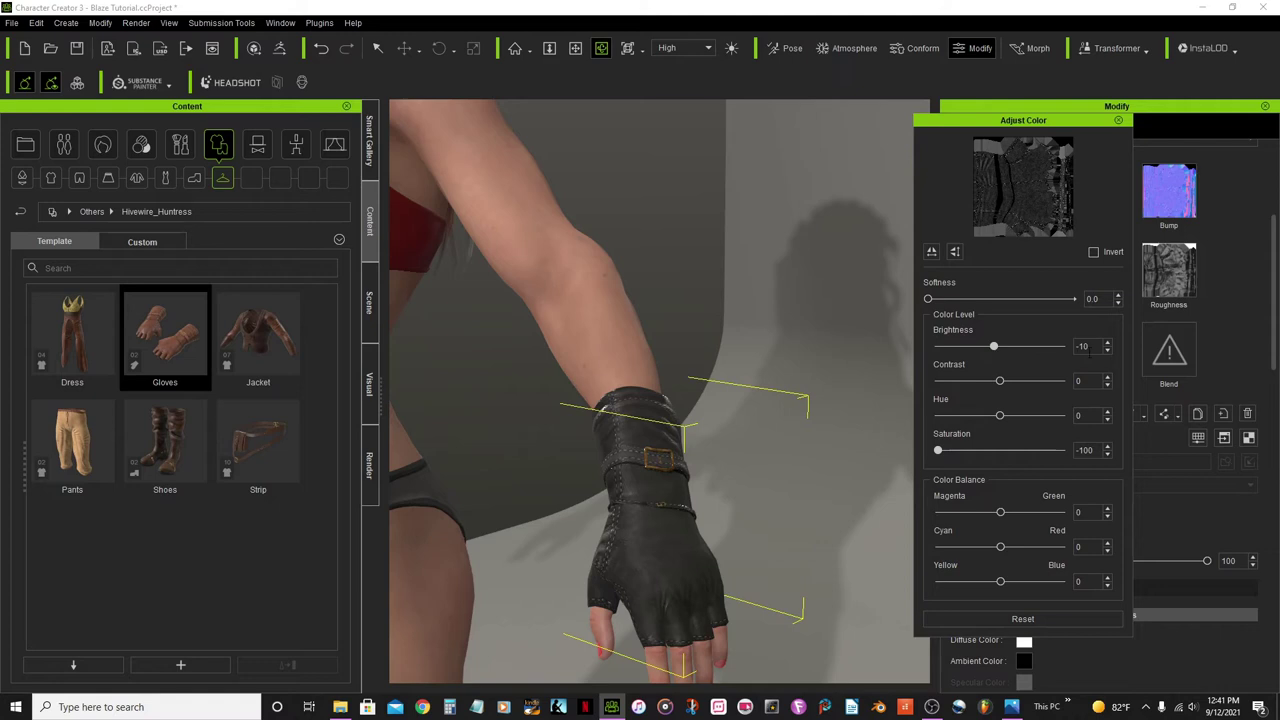
pyautogui.click(1106, 350)
pyautogui.scroll(-5, 604, 348)
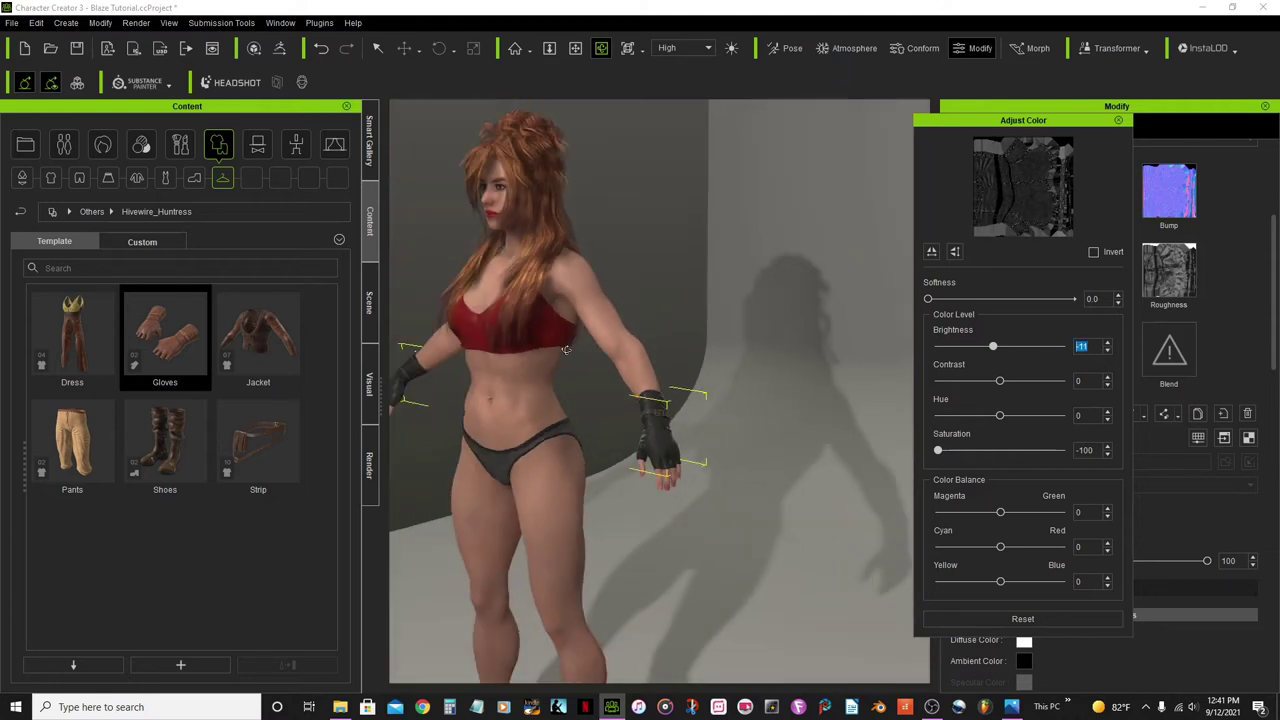
pyautogui.moveTo(604, 348); pyautogui.dragTo(773, 390, button='right')
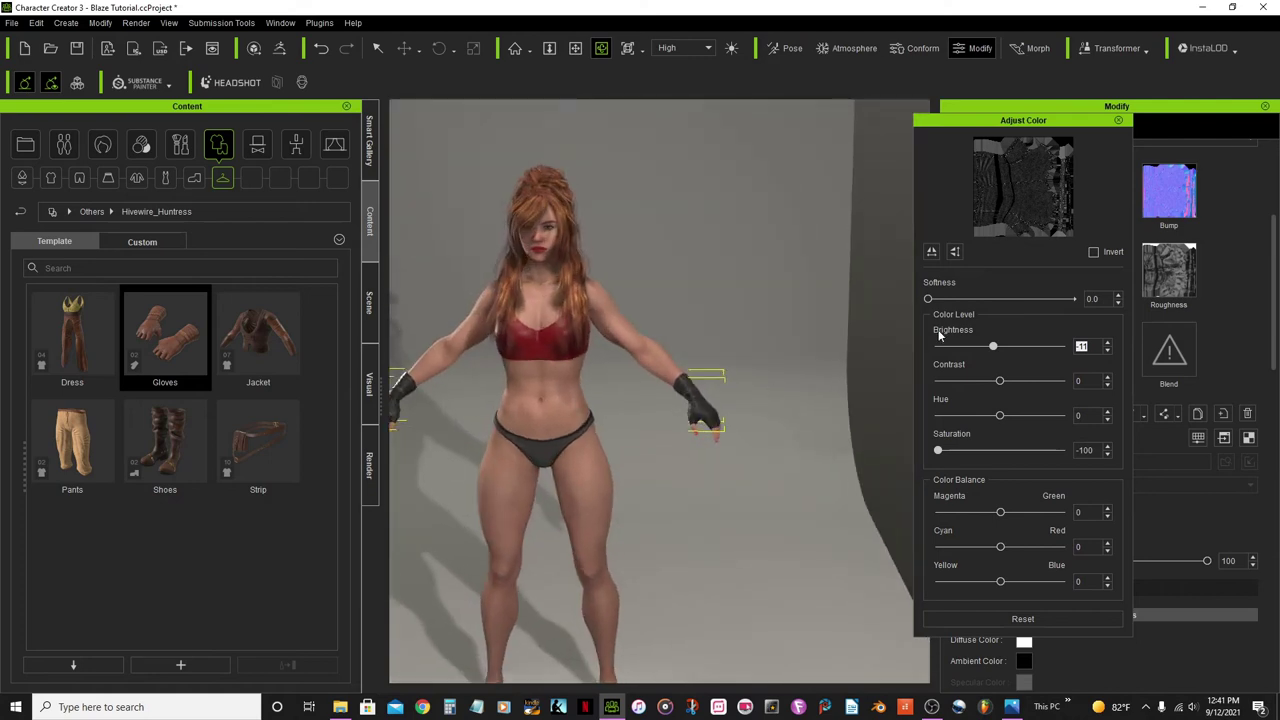
pyautogui.click(1118, 121)
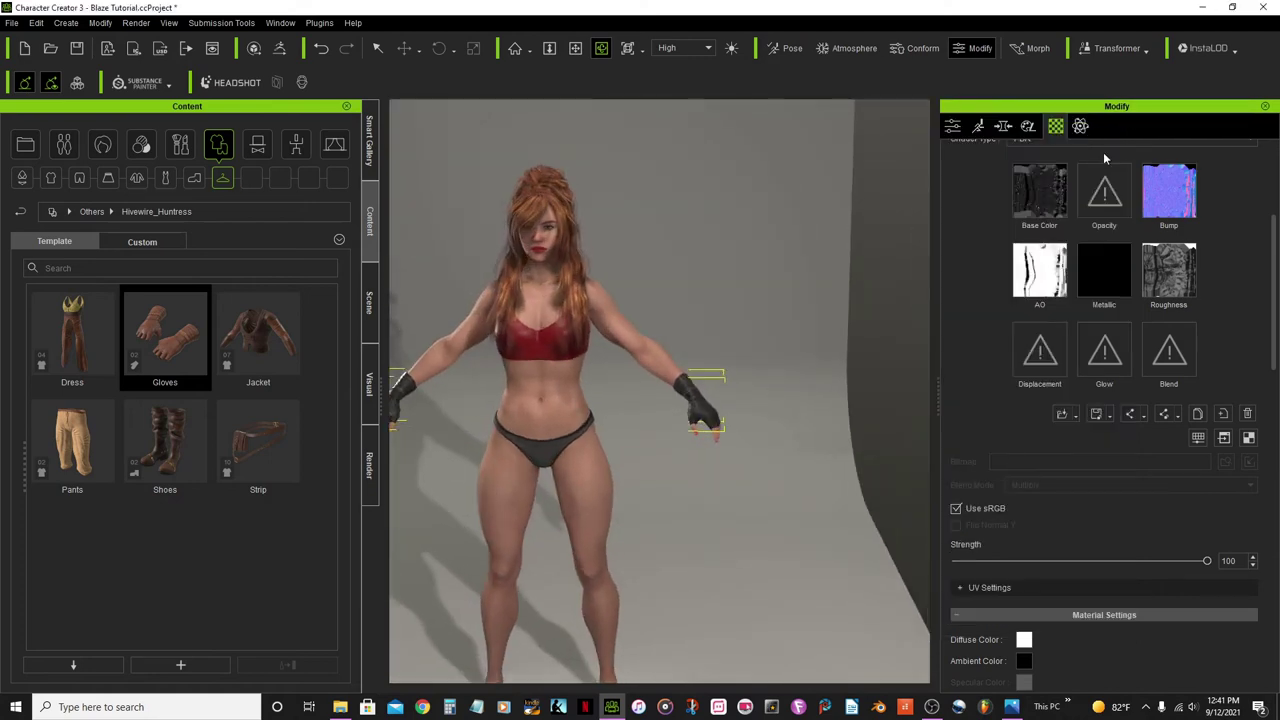
# Step: Frame the character's legs and feet, and open the Shoes category of the clothing templates
pyautogui.scroll(3, 546, 424)
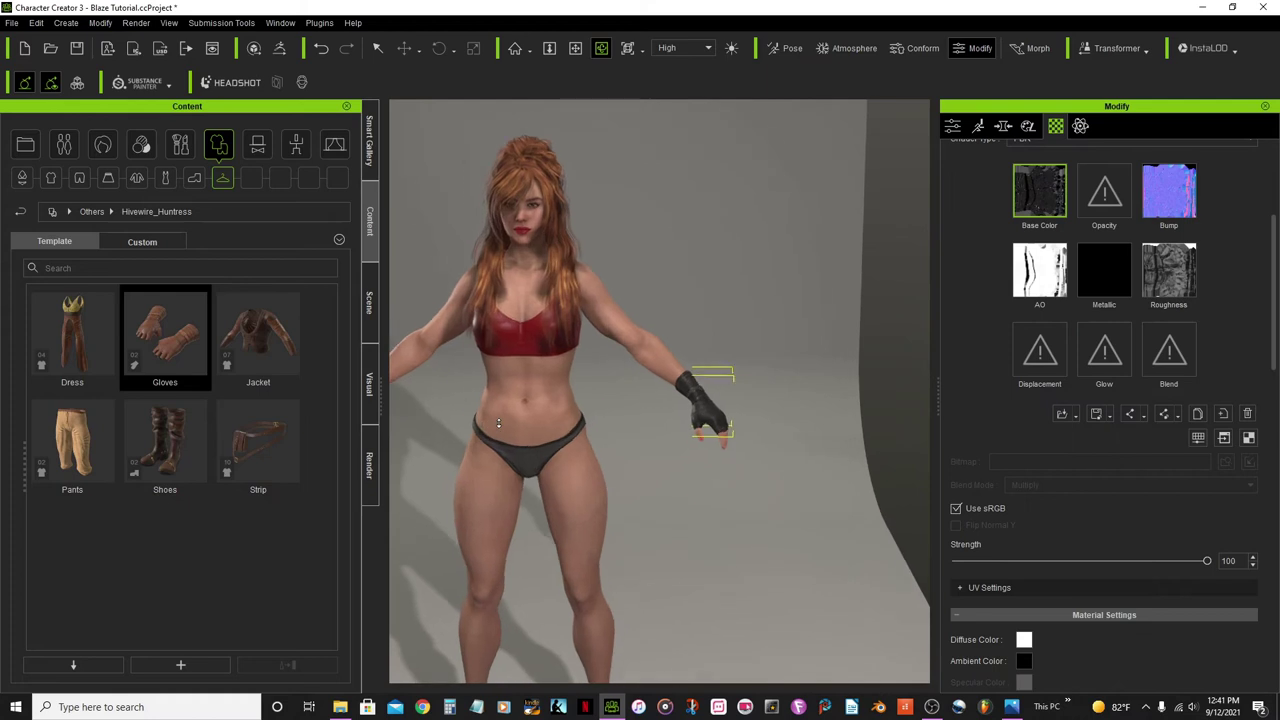
pyautogui.click(575, 48)
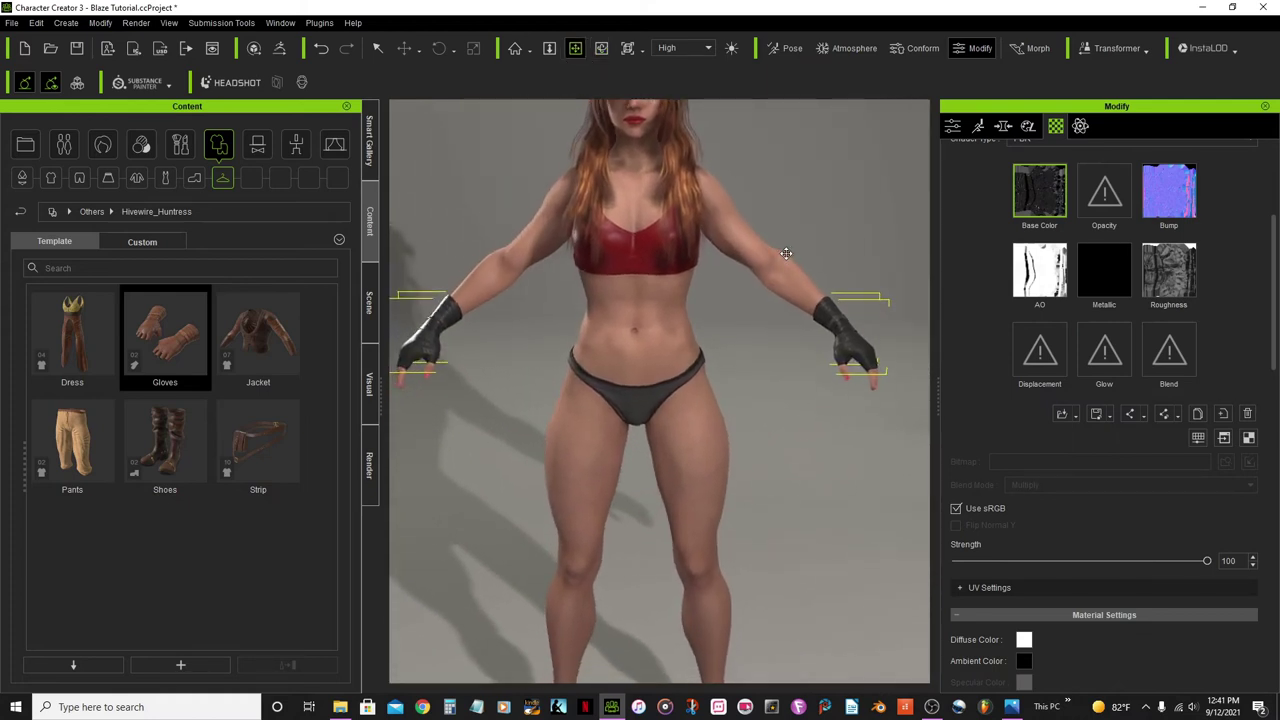
pyautogui.scroll(-2, 735, 420)
pyautogui.scroll(3, 710, 549)
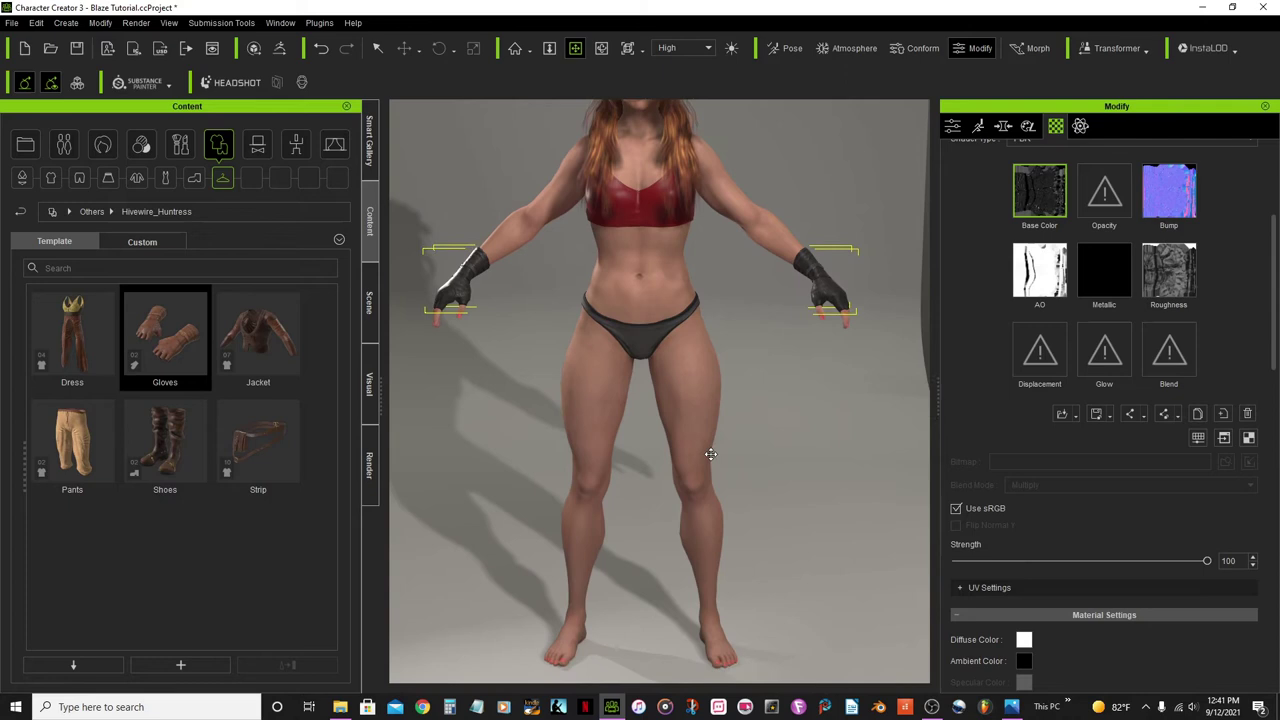
pyautogui.scroll(1, 700, 409)
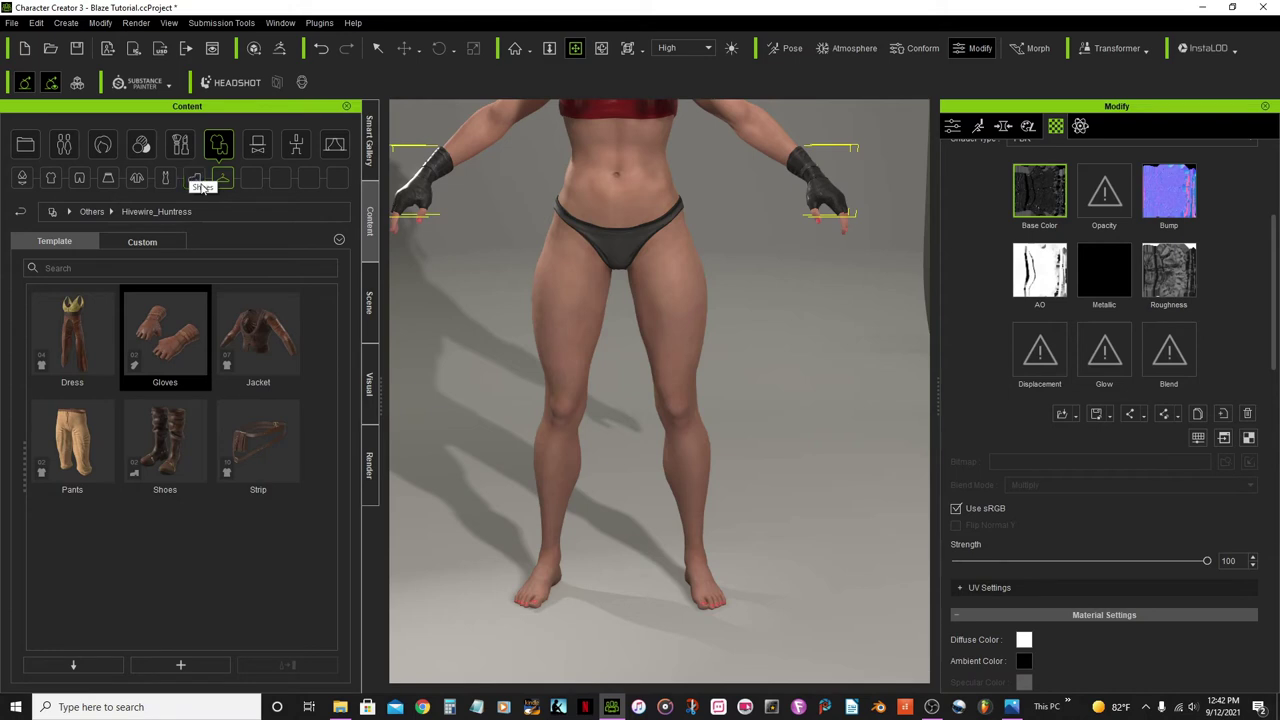
pyautogui.click(177, 373)
pyautogui.moveTo(173, 445)
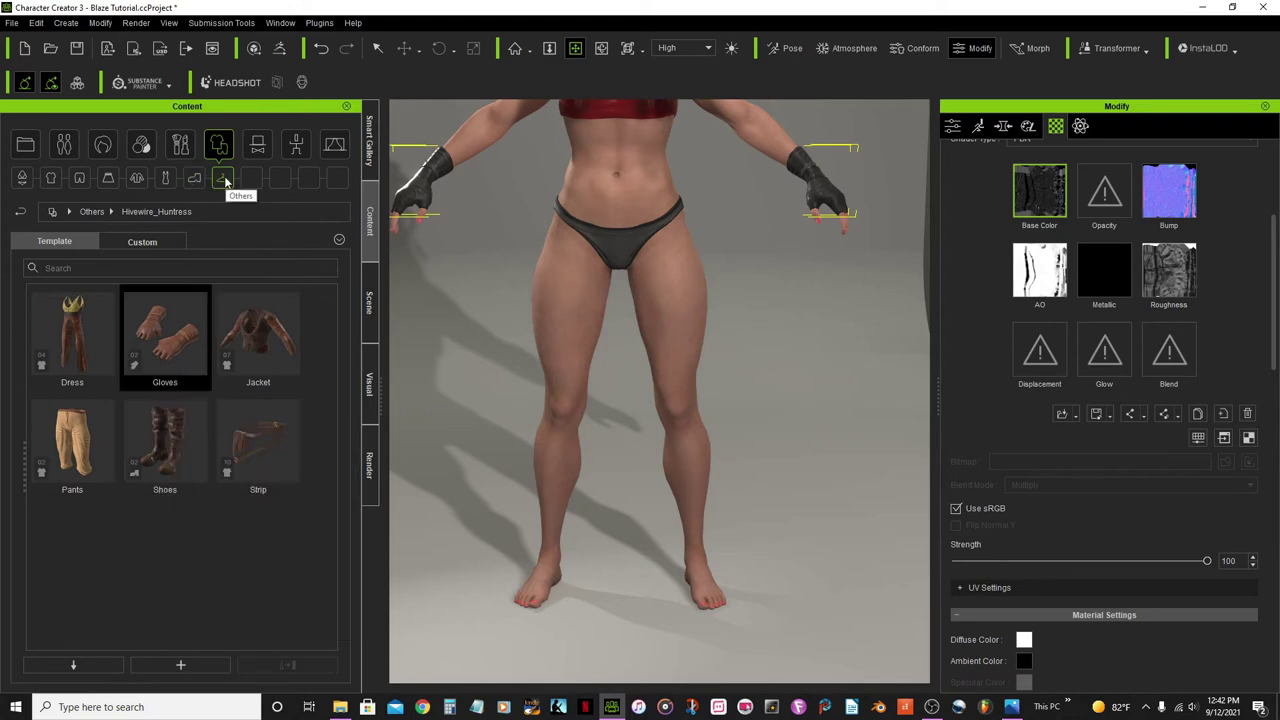
pyautogui.click(194, 178)
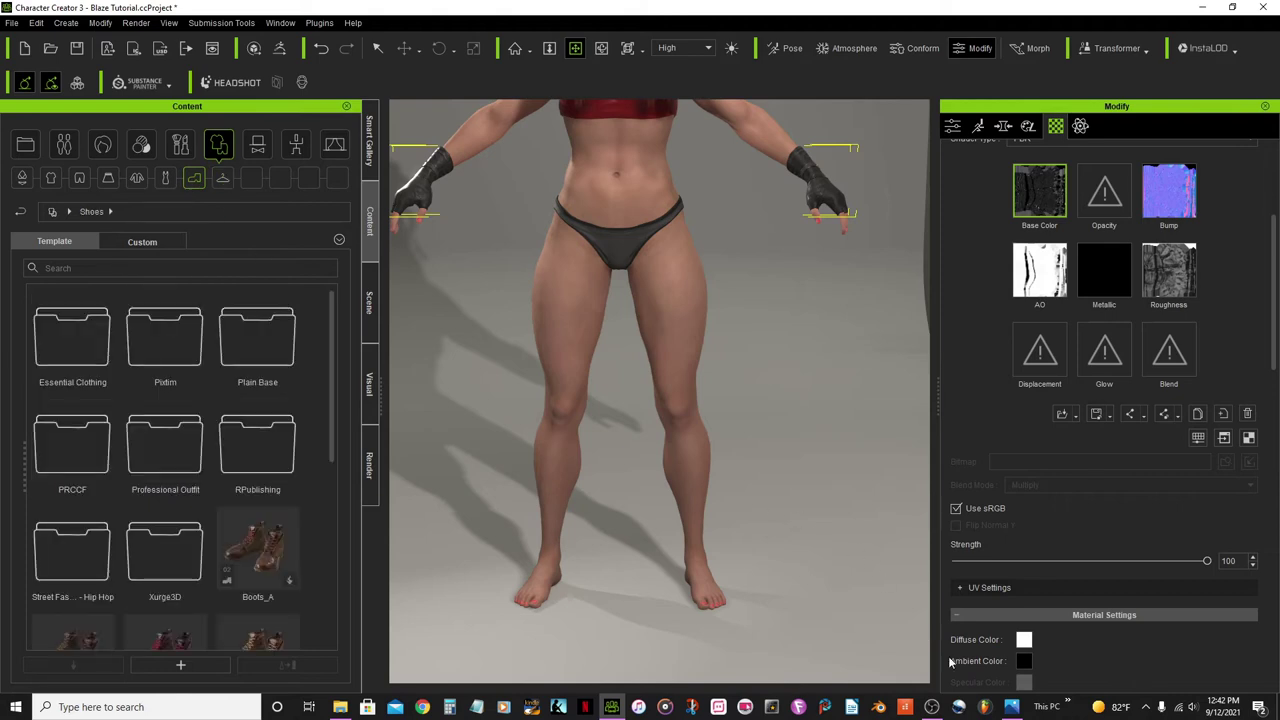
# Step: Switch to Photos to examine the boots in blaze screenshot.png up close, and return to Character Creator
pyautogui.click(1012, 707)
pyautogui.scroll(-2, 587, 597)
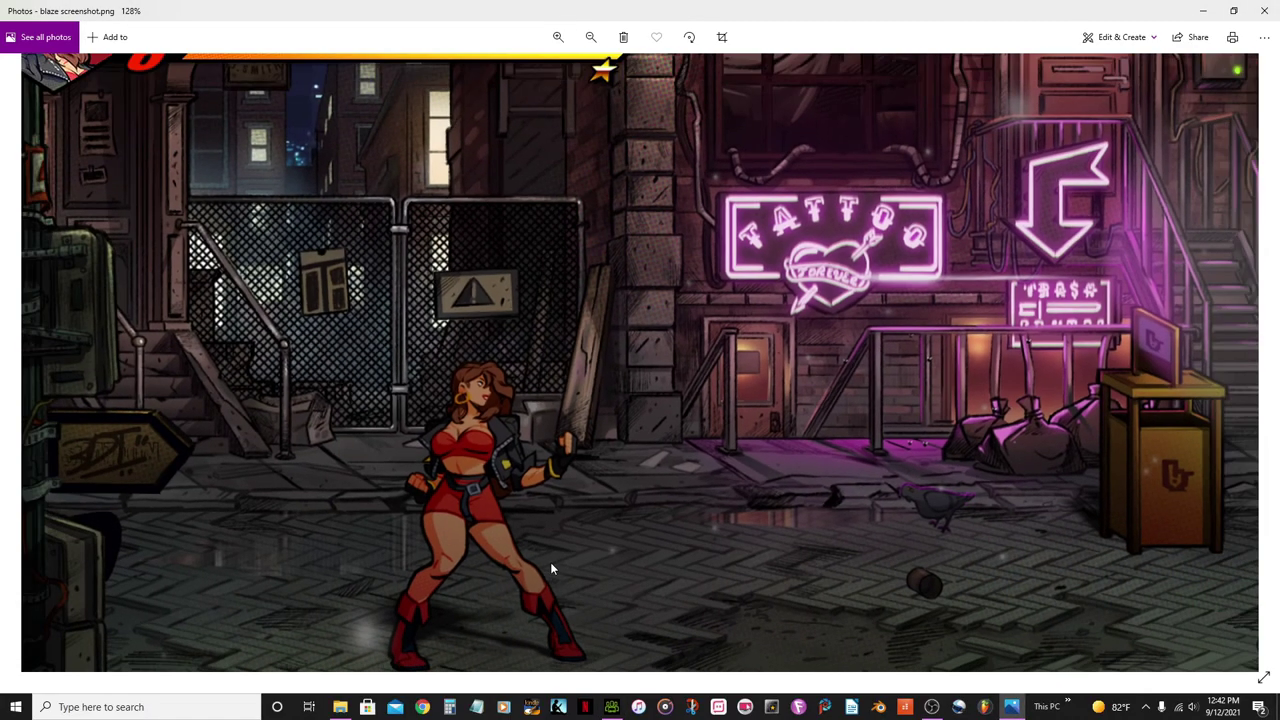
pyautogui.scroll(4, 536, 600)
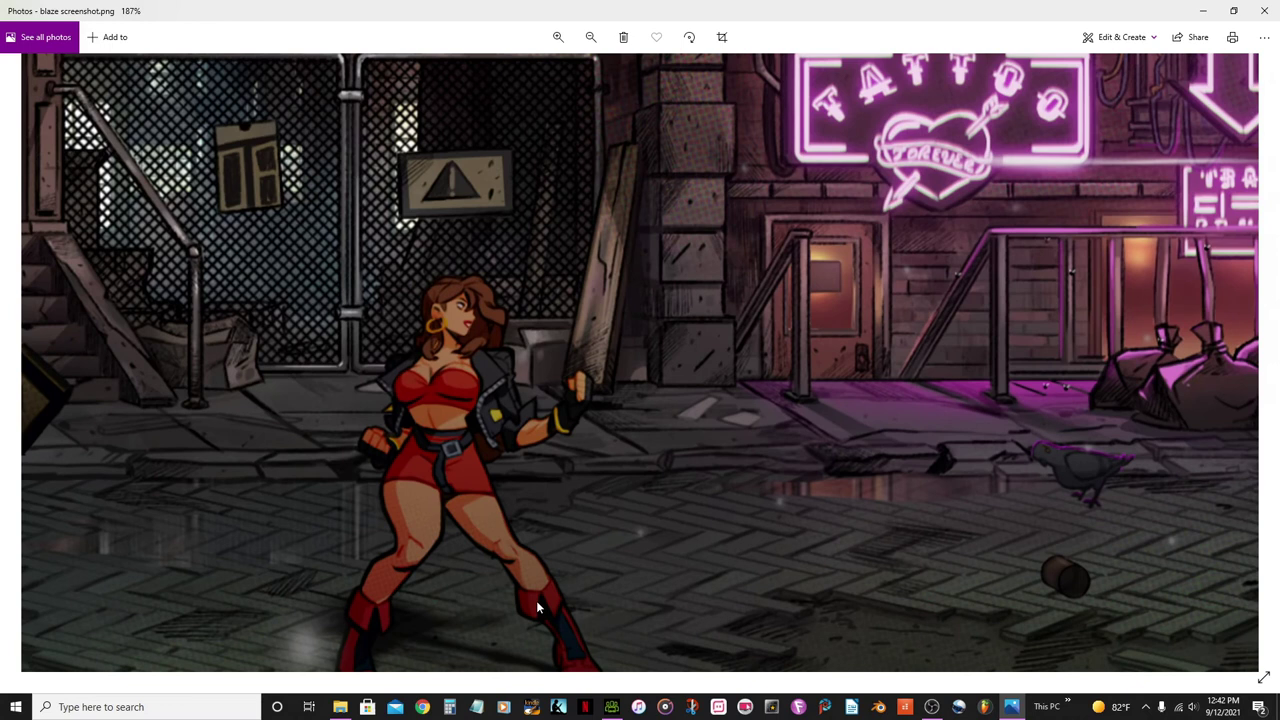
pyautogui.moveTo(534, 602); pyautogui.dragTo(520, 451)
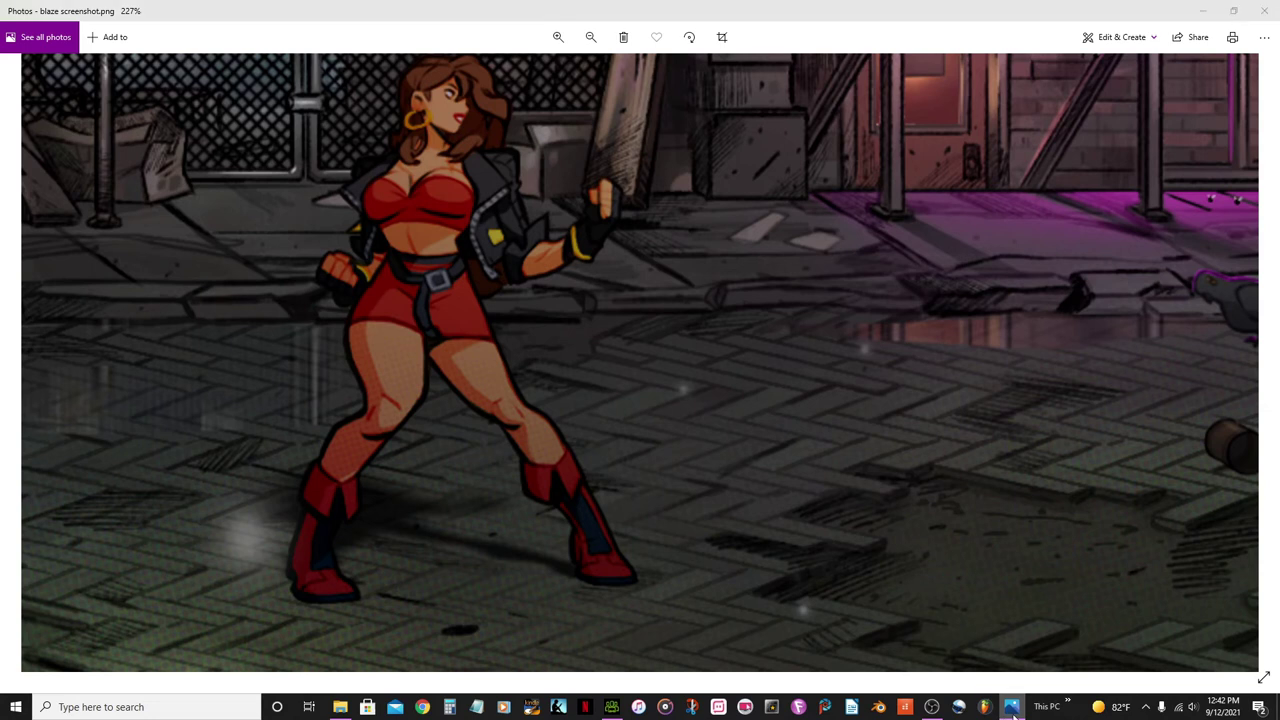
pyautogui.click(611, 707)
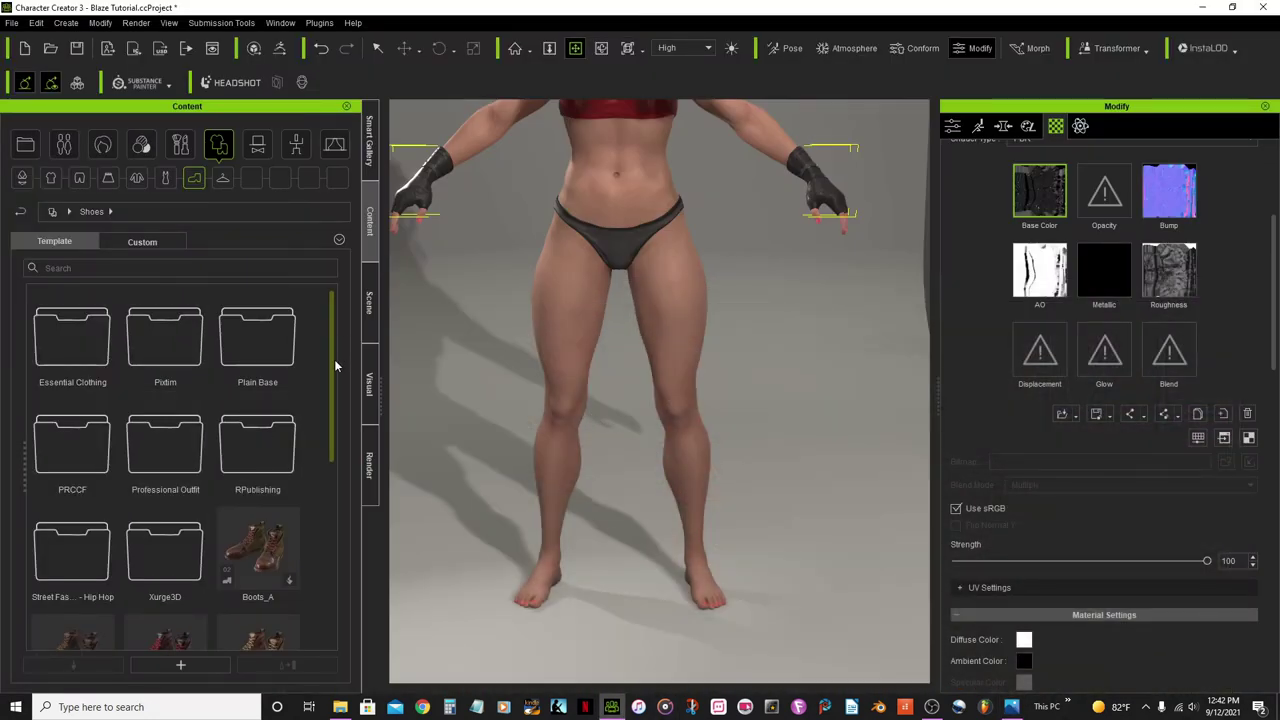
# Step: Apply the PK_F_Boots_H boots from the RPublishing Peace Keeper High Resolution folder to the character
pyautogui.moveTo(330, 367); pyautogui.dragTo(348, 441)
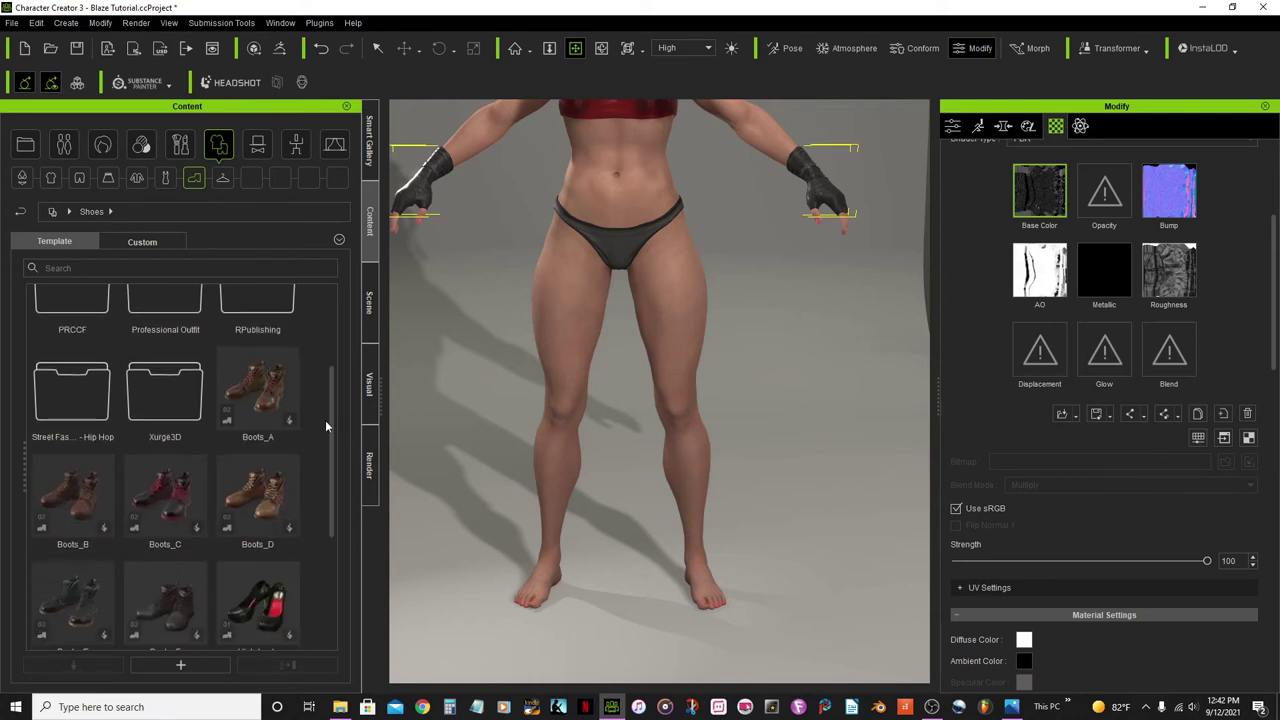
pyautogui.moveTo(333, 409); pyautogui.dragTo(333, 346)
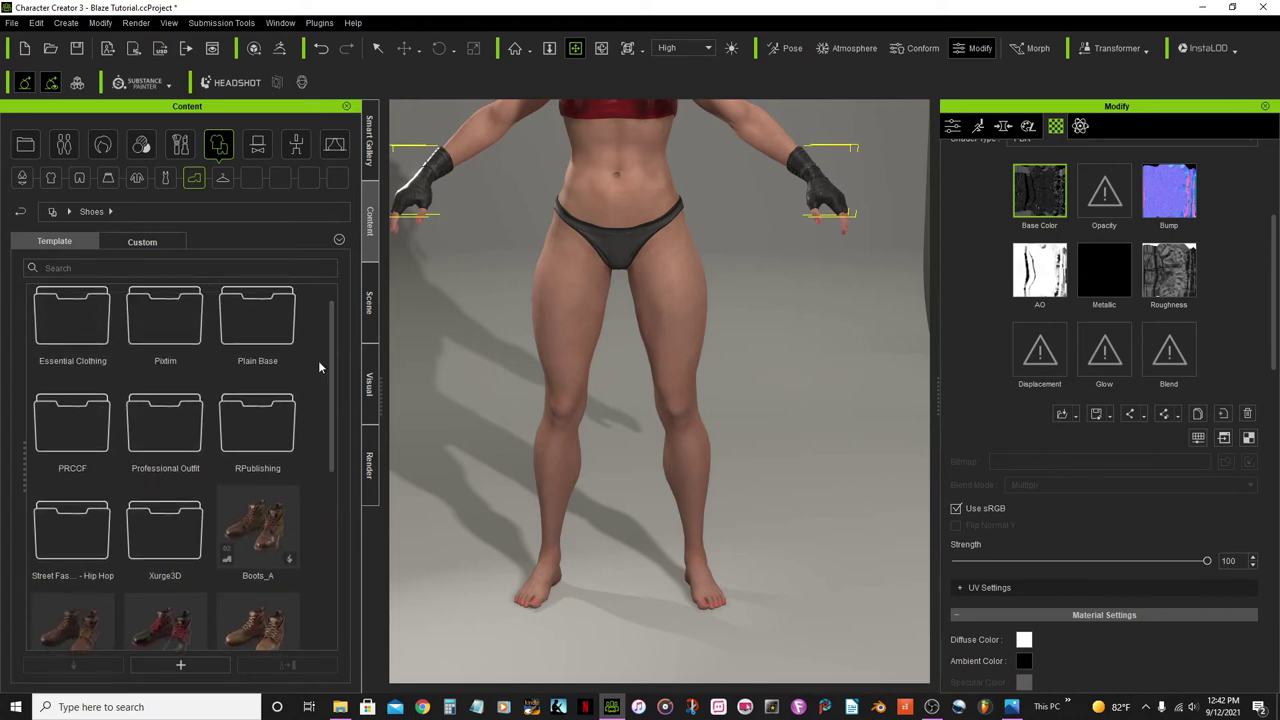
pyautogui.doubleClick(237, 430)
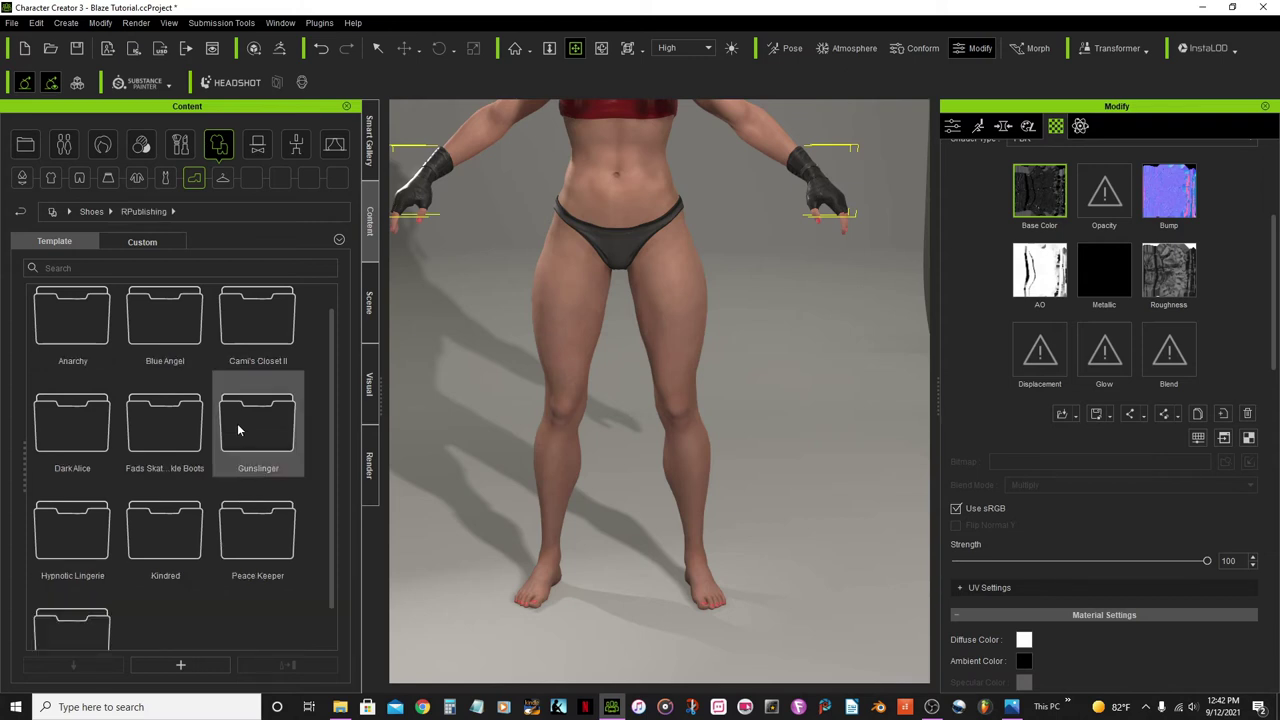
pyautogui.doubleClick(257, 530)
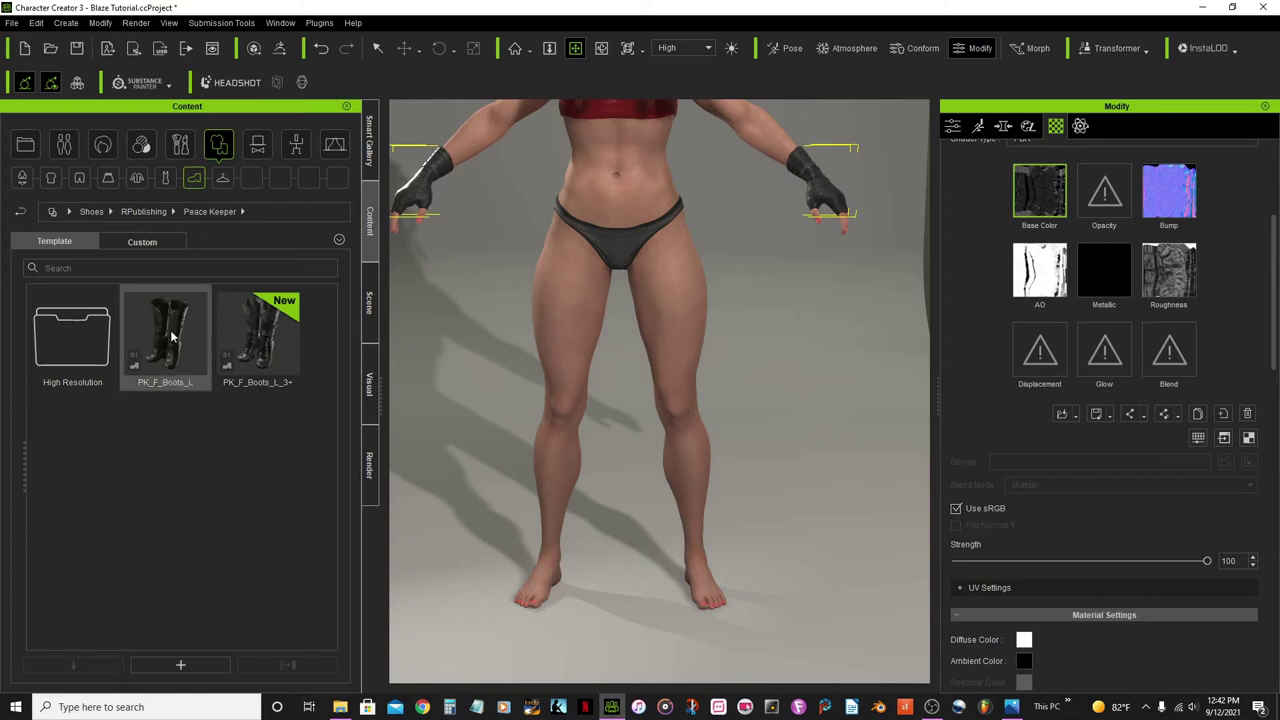
pyautogui.doubleClick(82, 338)
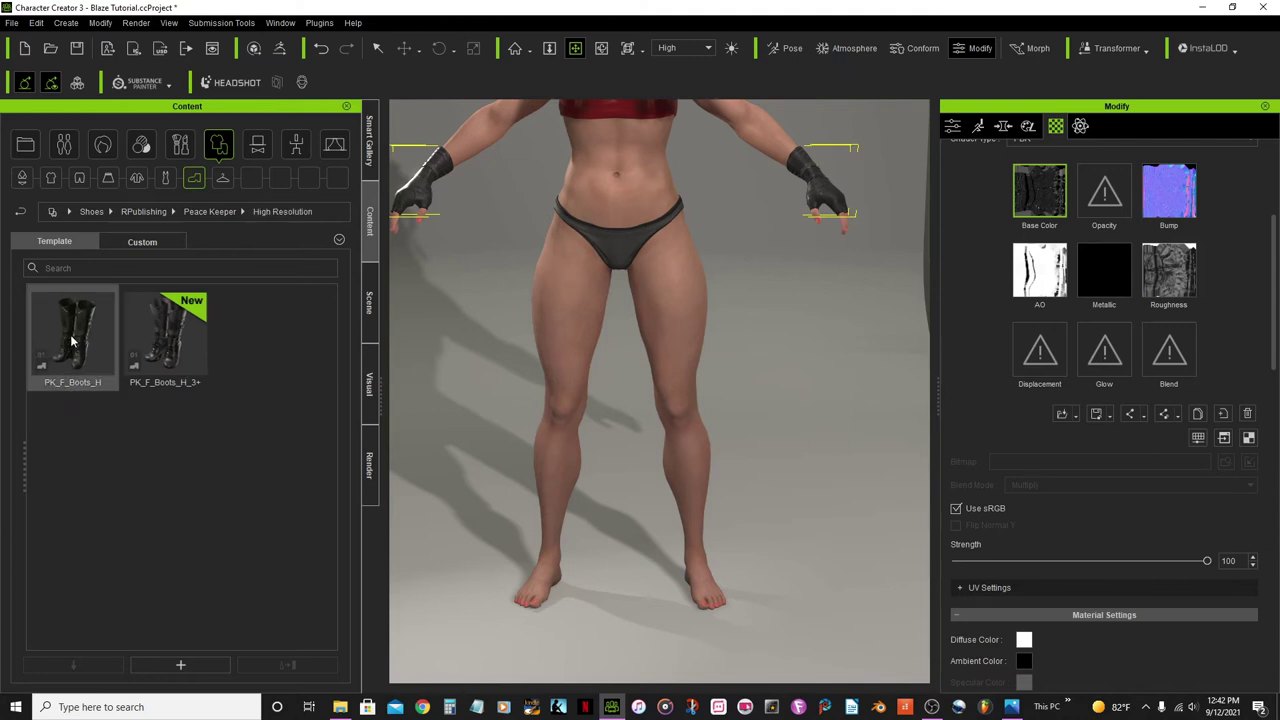
pyautogui.doubleClick(82, 346)
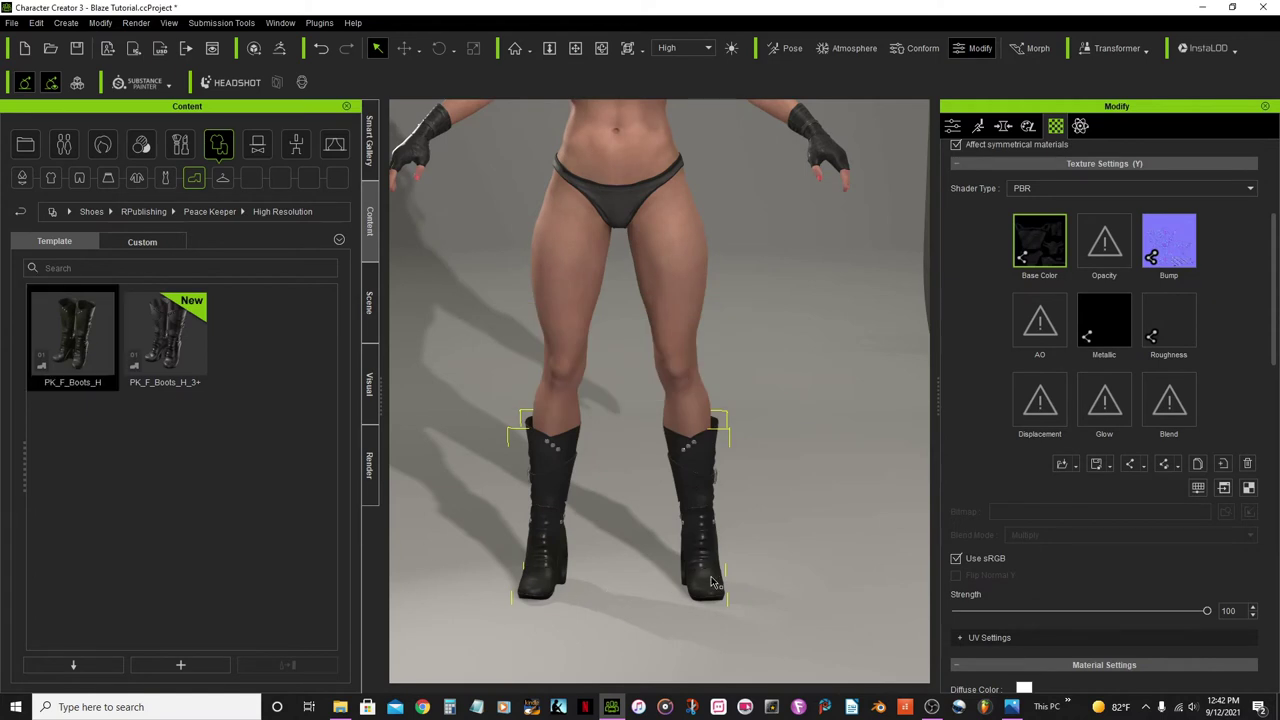
# Step: Enable the cuff, strap, boot, sole, rivets and buckle materials of the boots for dynamic appearance editing
pyautogui.scroll(1, 718, 570)
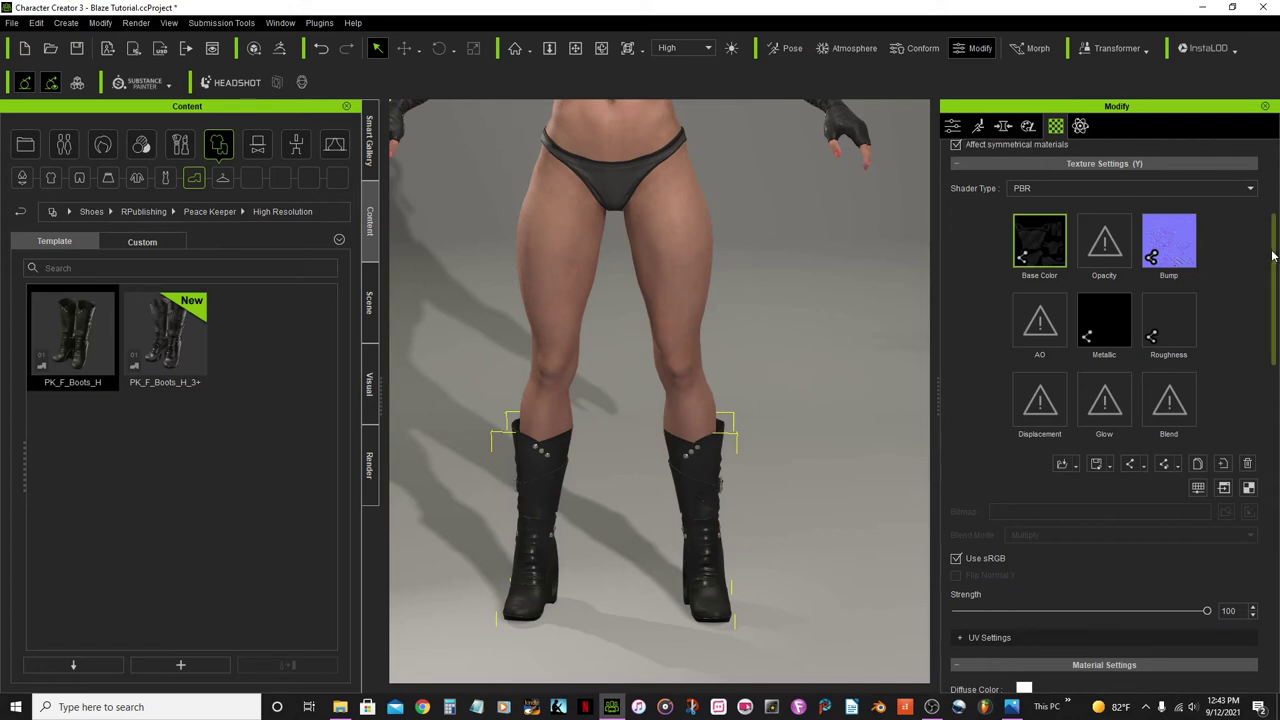
pyautogui.scroll(3, 1273, 257)
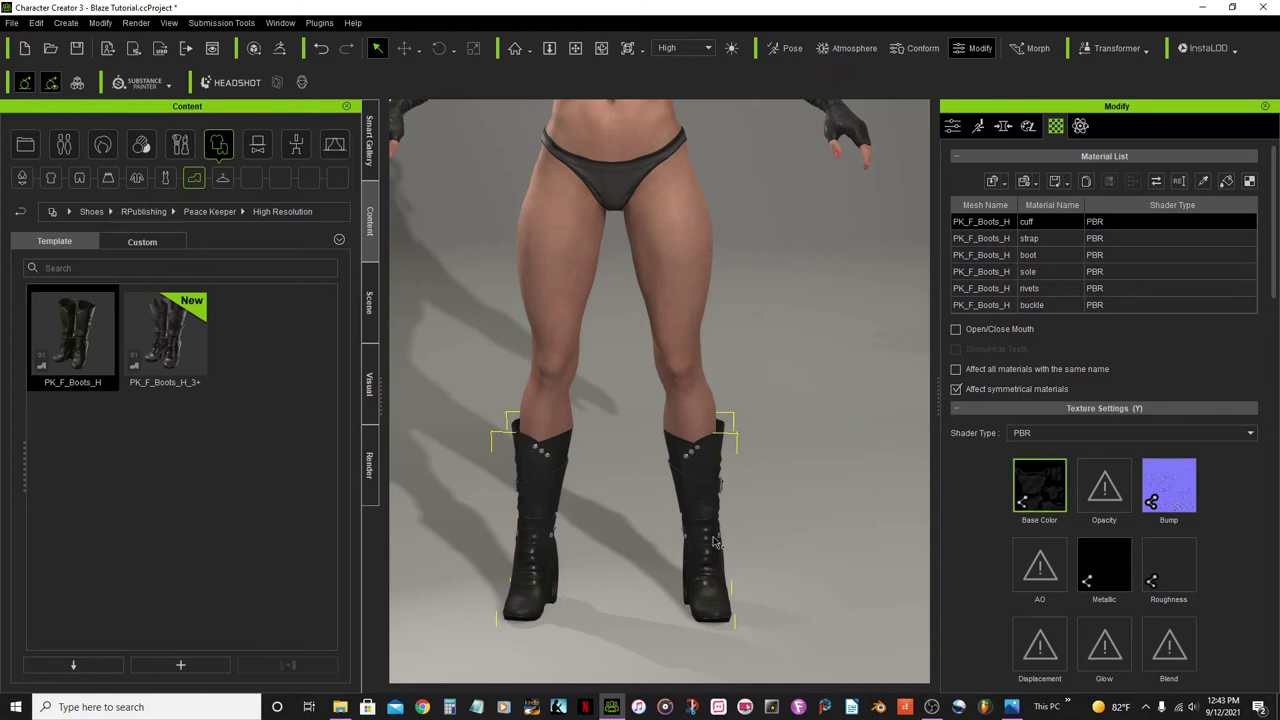
pyautogui.click(1028, 127)
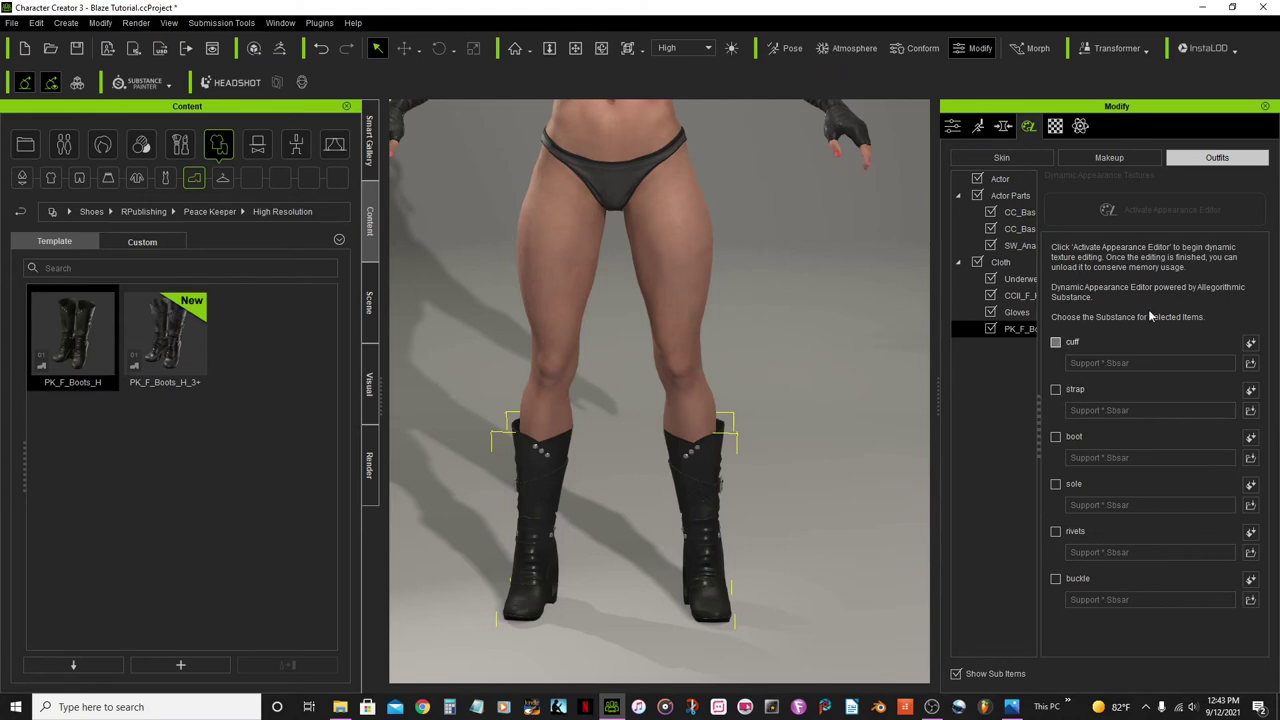
pyautogui.click(1055, 390)
pyautogui.click(1055, 437)
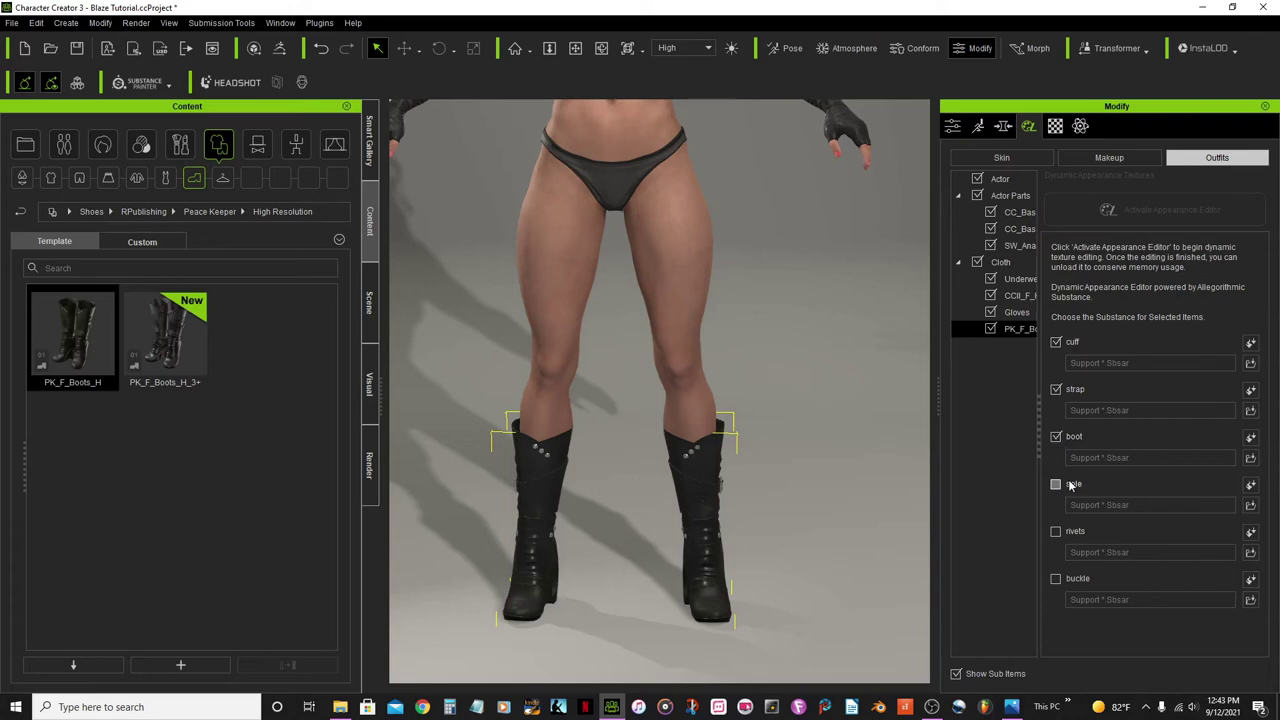
pyautogui.click(1056, 532)
pyautogui.click(1056, 580)
# Step: Assign the PBR_V1_7MAT substance to the cuff, strap and boot materials
pyautogui.click(1250, 343)
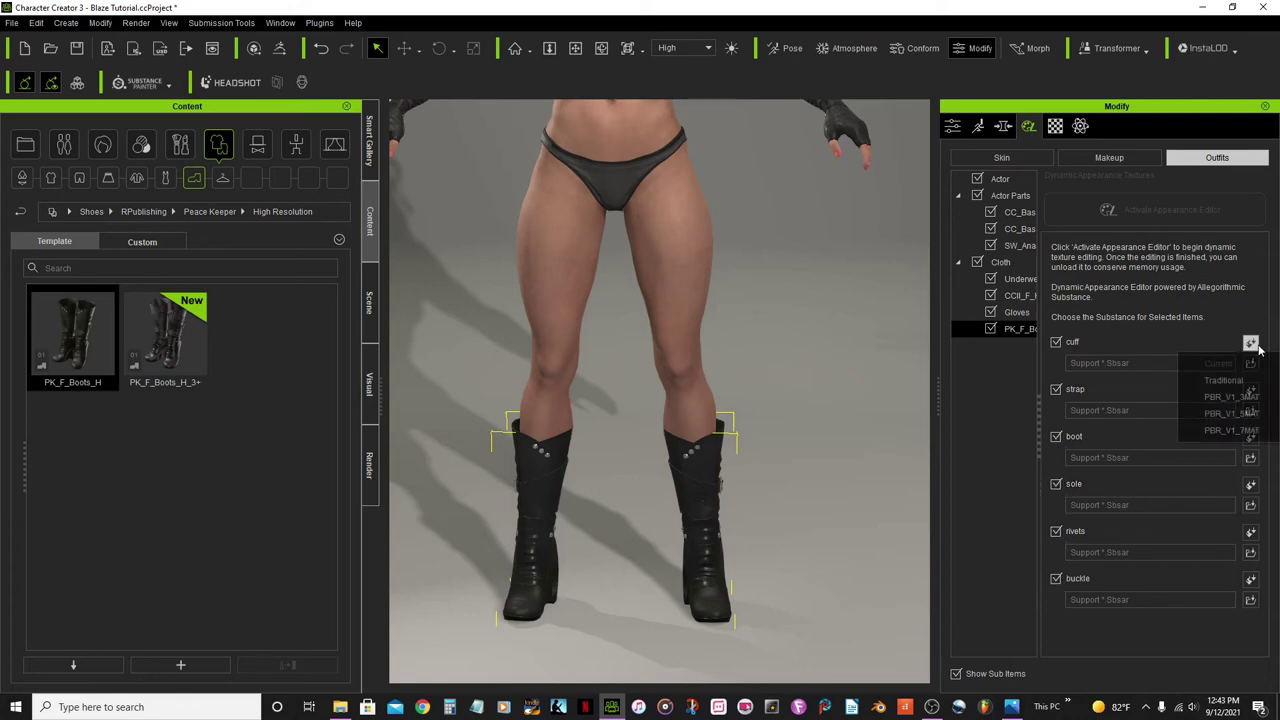
pyautogui.click(1250, 430)
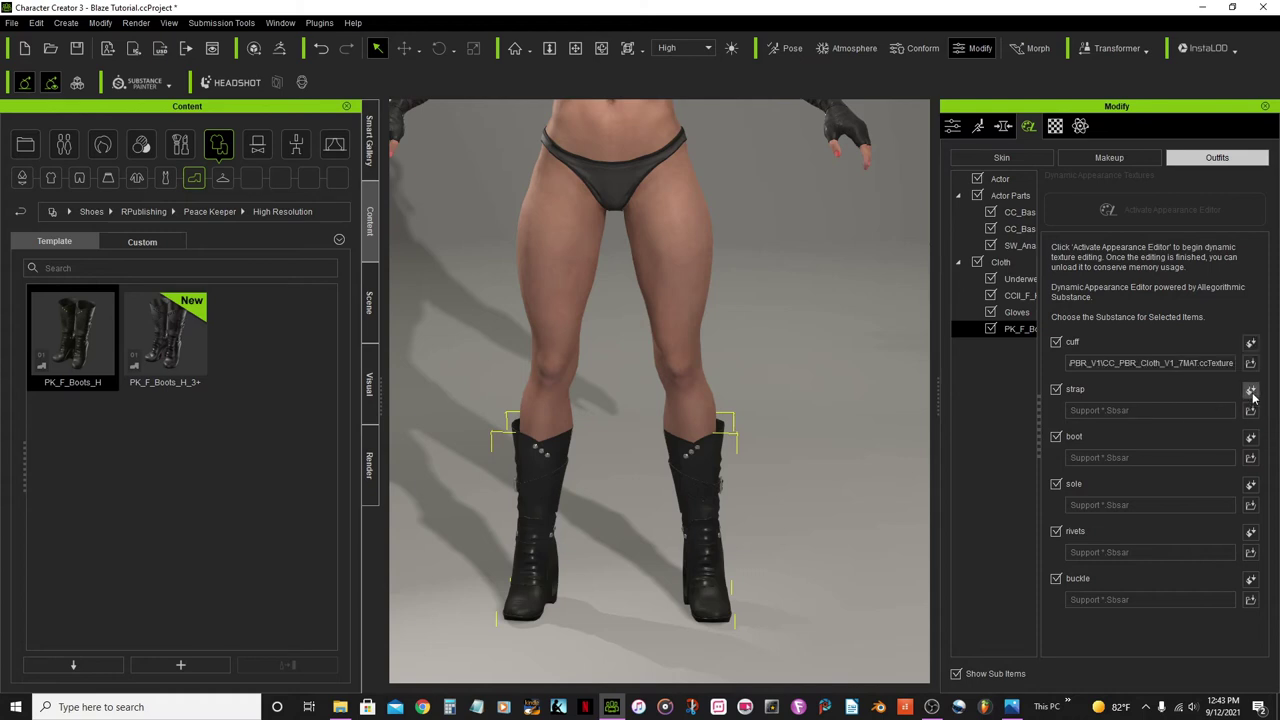
pyautogui.click(1250, 389)
pyautogui.click(1240, 479)
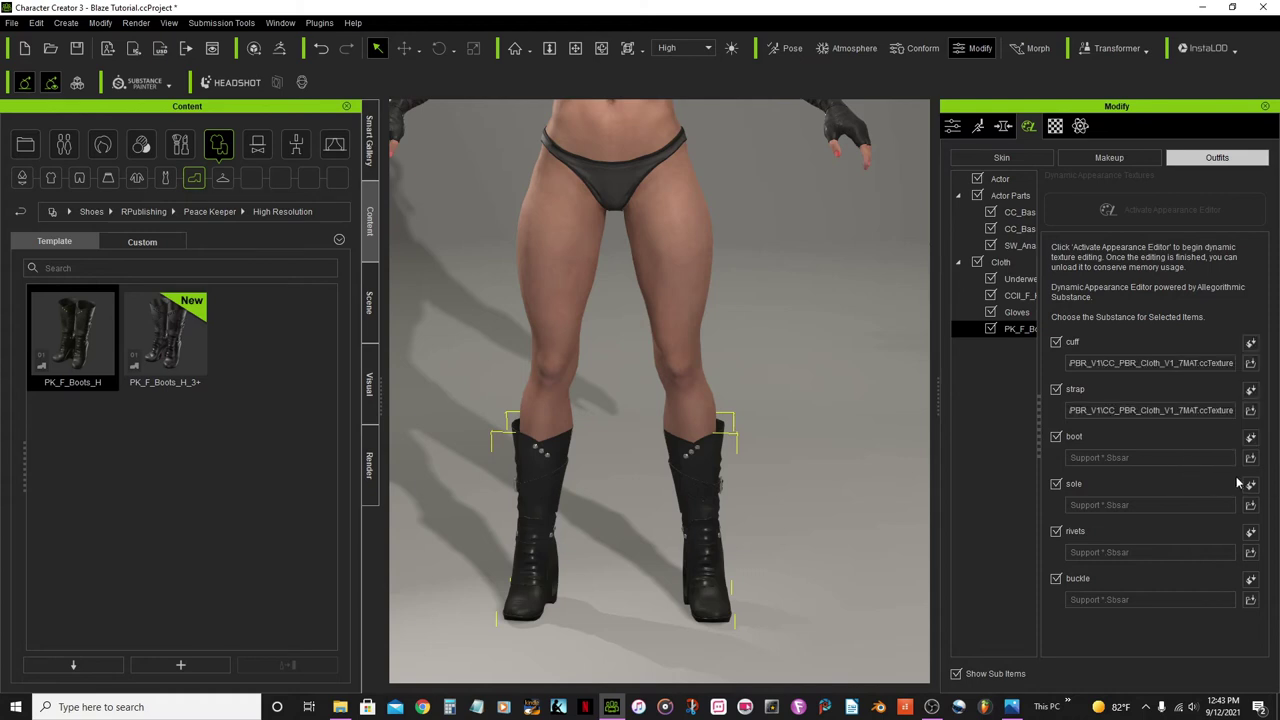
pyautogui.click(1250, 437)
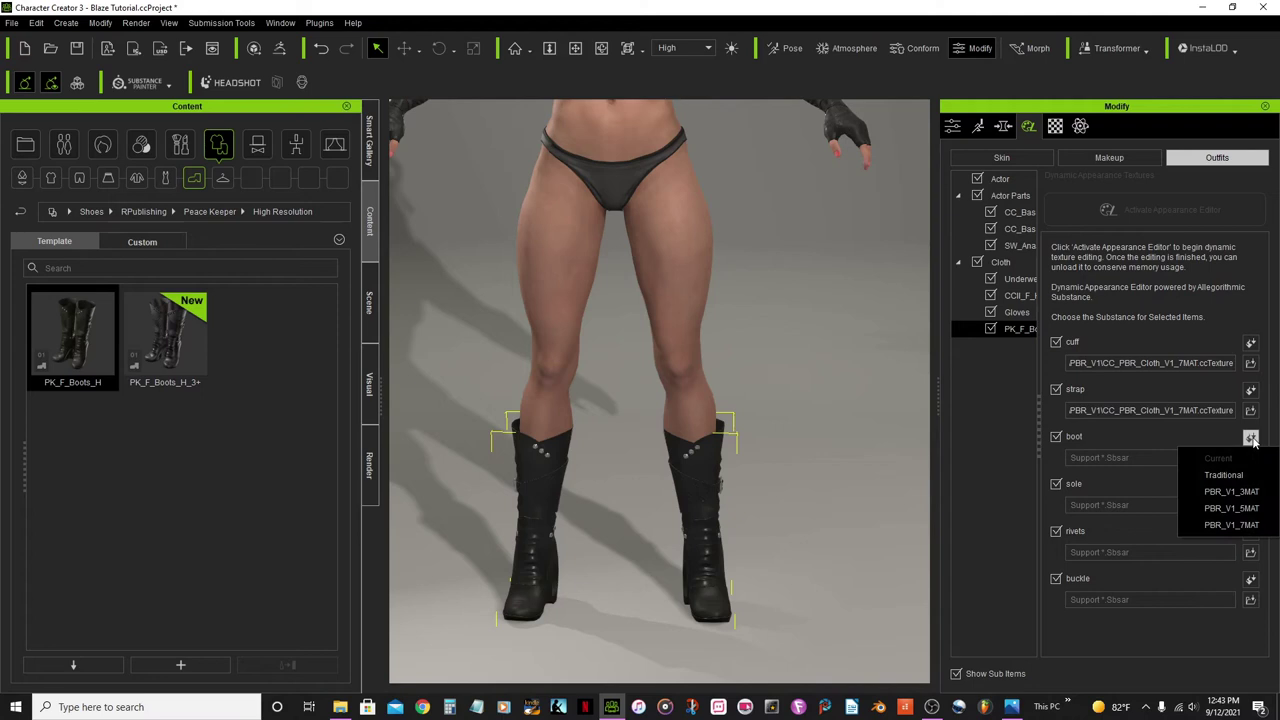
pyautogui.click(1248, 525)
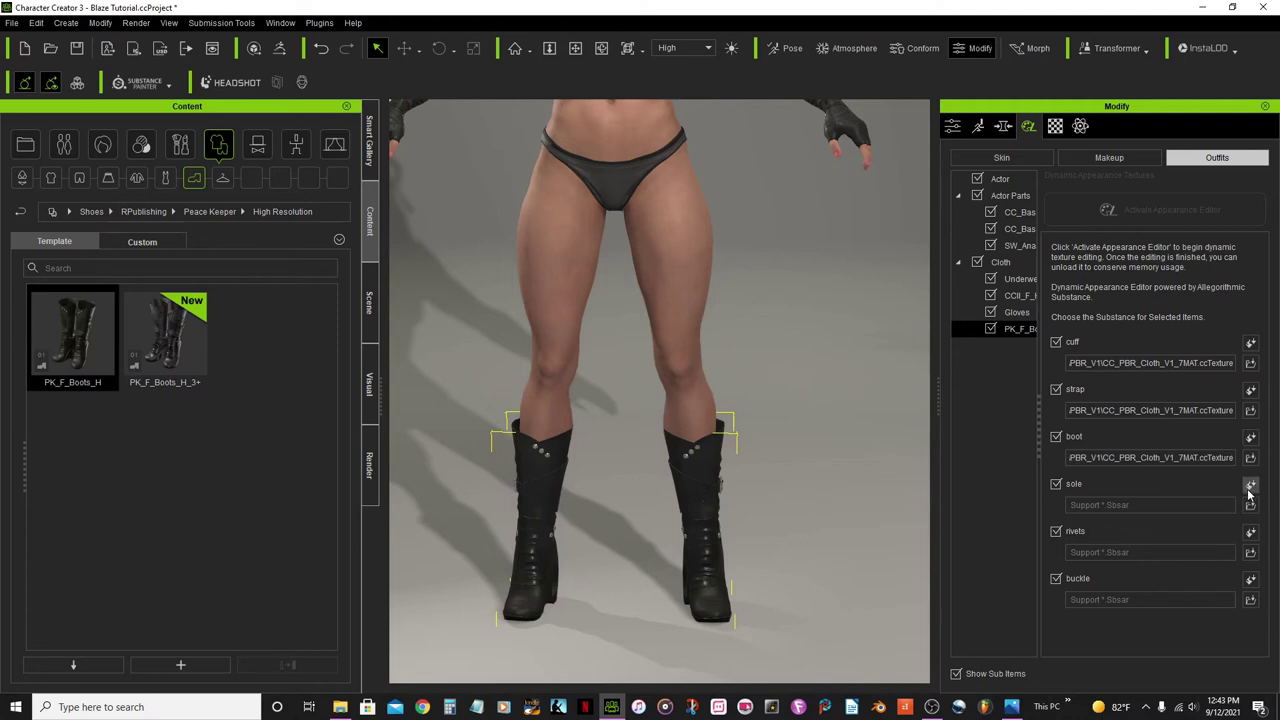
# Step: Assign the PBR_V1_7MAT substance to the sole, rivets and buckle materials
pyautogui.click(1250, 485)
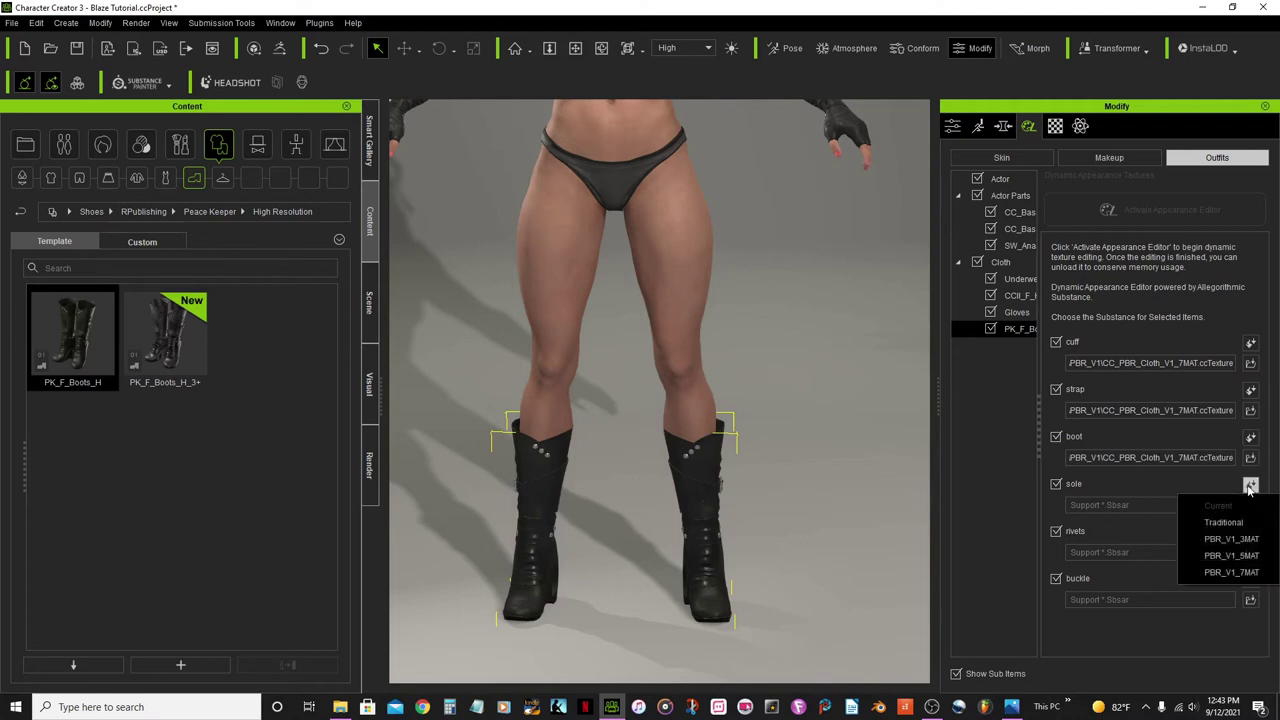
pyautogui.click(1241, 577)
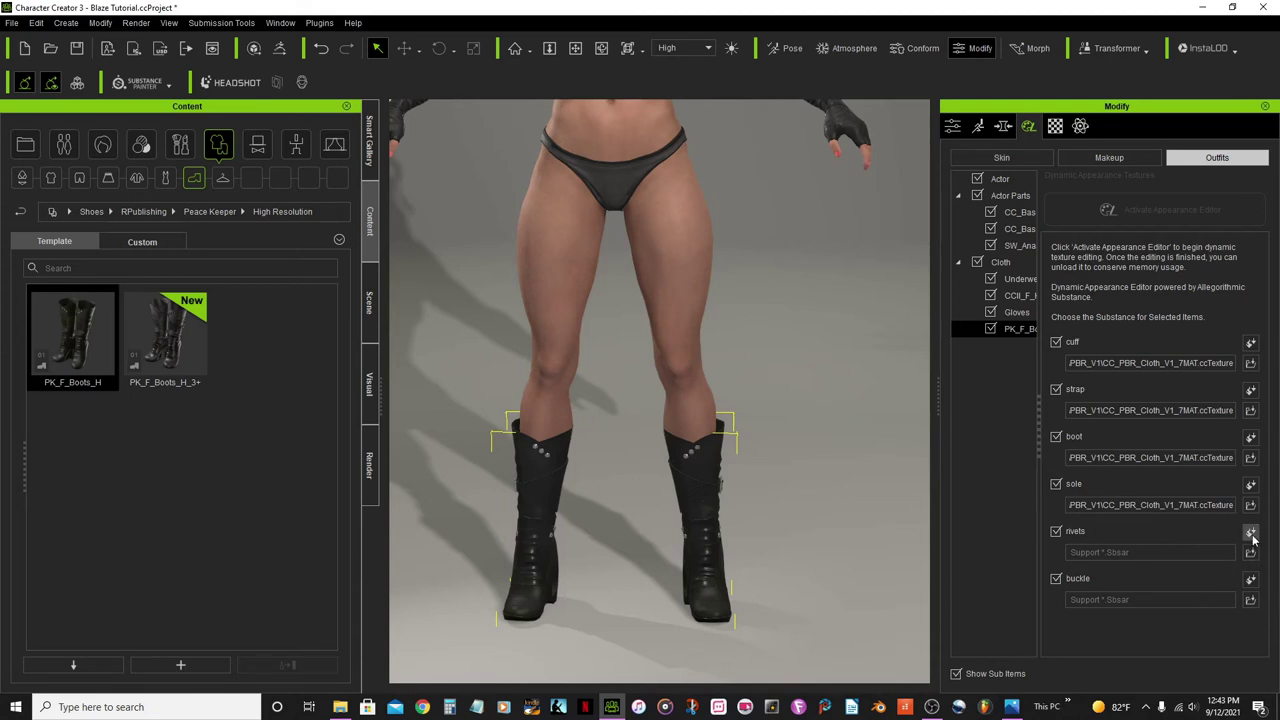
pyautogui.click(1251, 533)
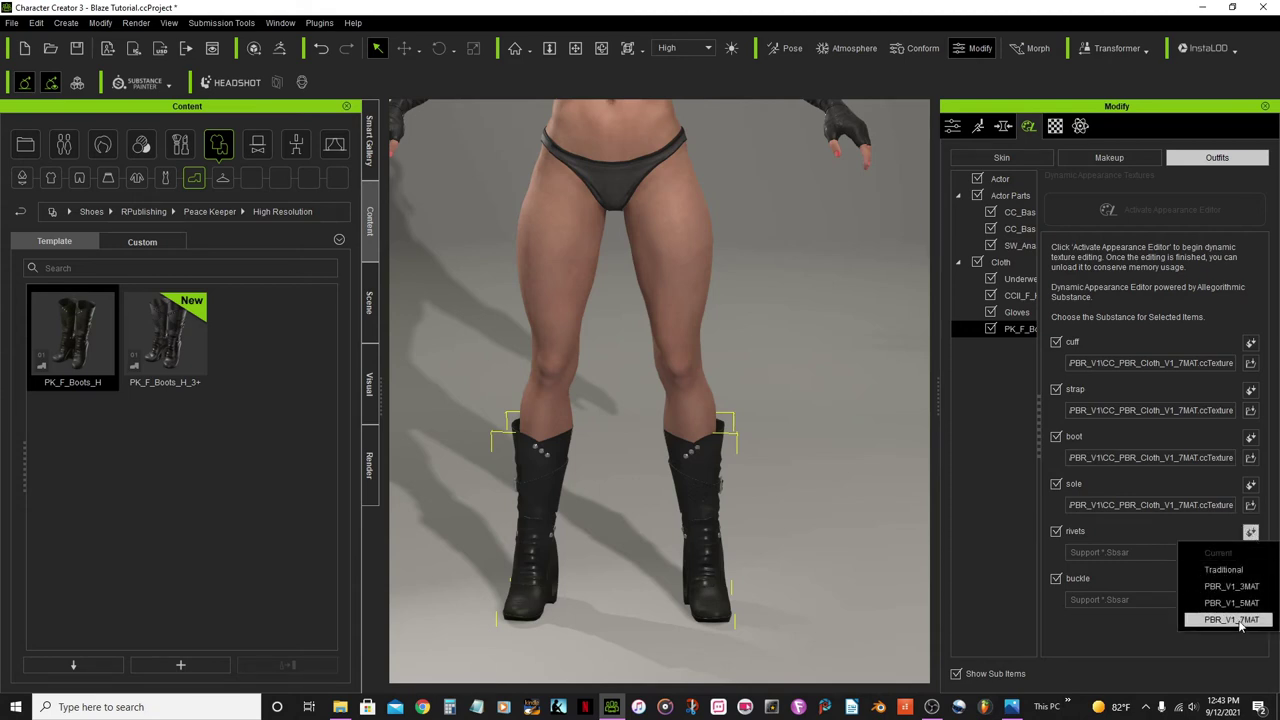
pyautogui.click(1240, 622)
pyautogui.click(1250, 581)
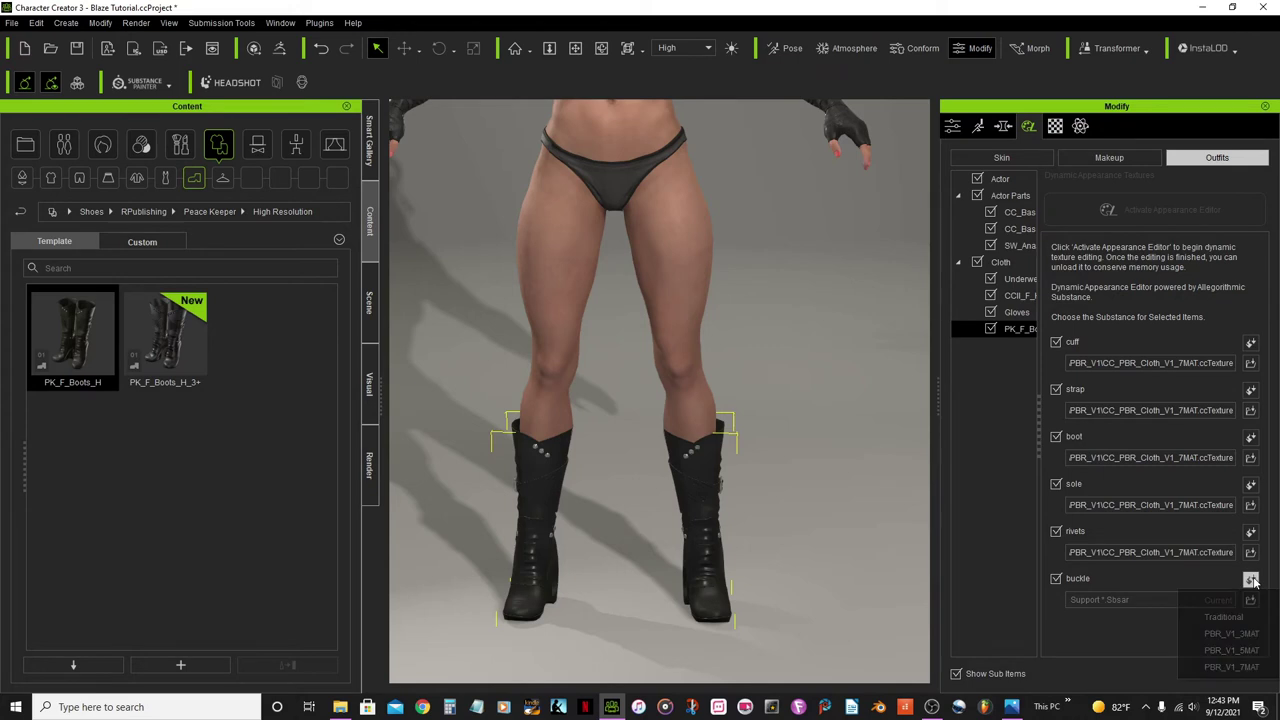
pyautogui.click(1236, 668)
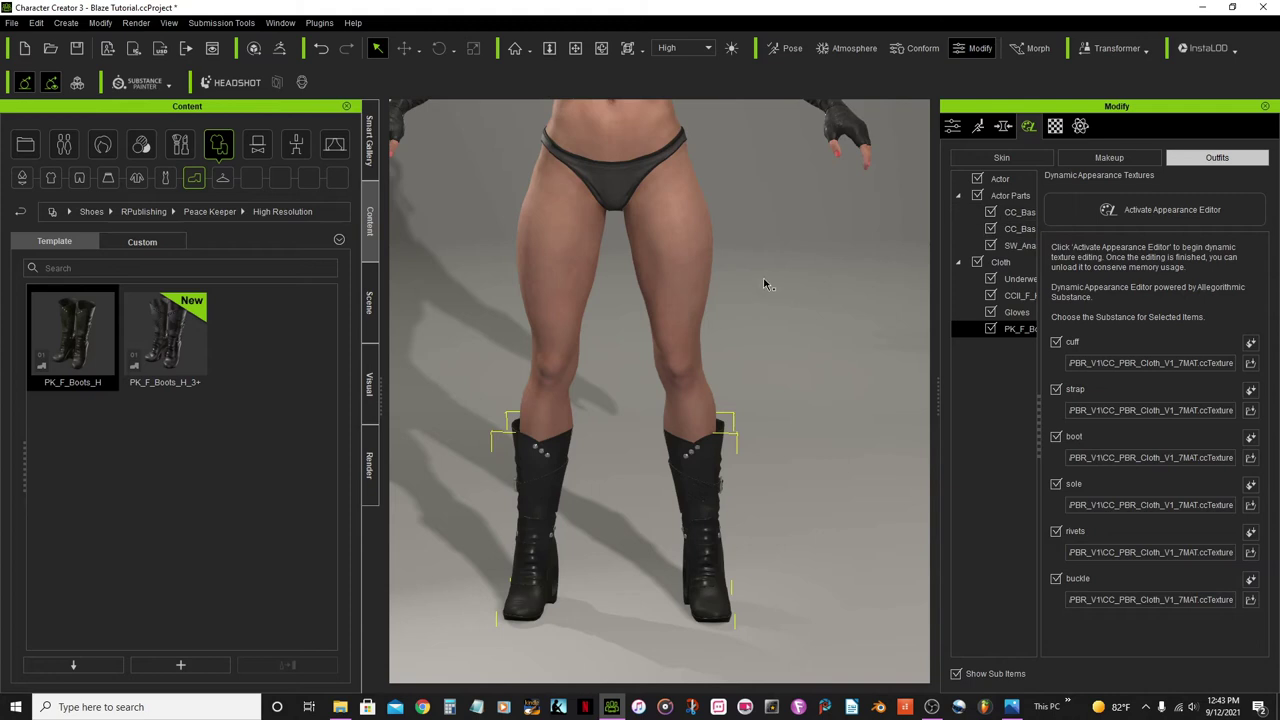
# Step: Activate the Appearance Editor for the boots, accepting the discarded flattened textures, and widen the item list to show the full material names
pyautogui.click(1157, 214)
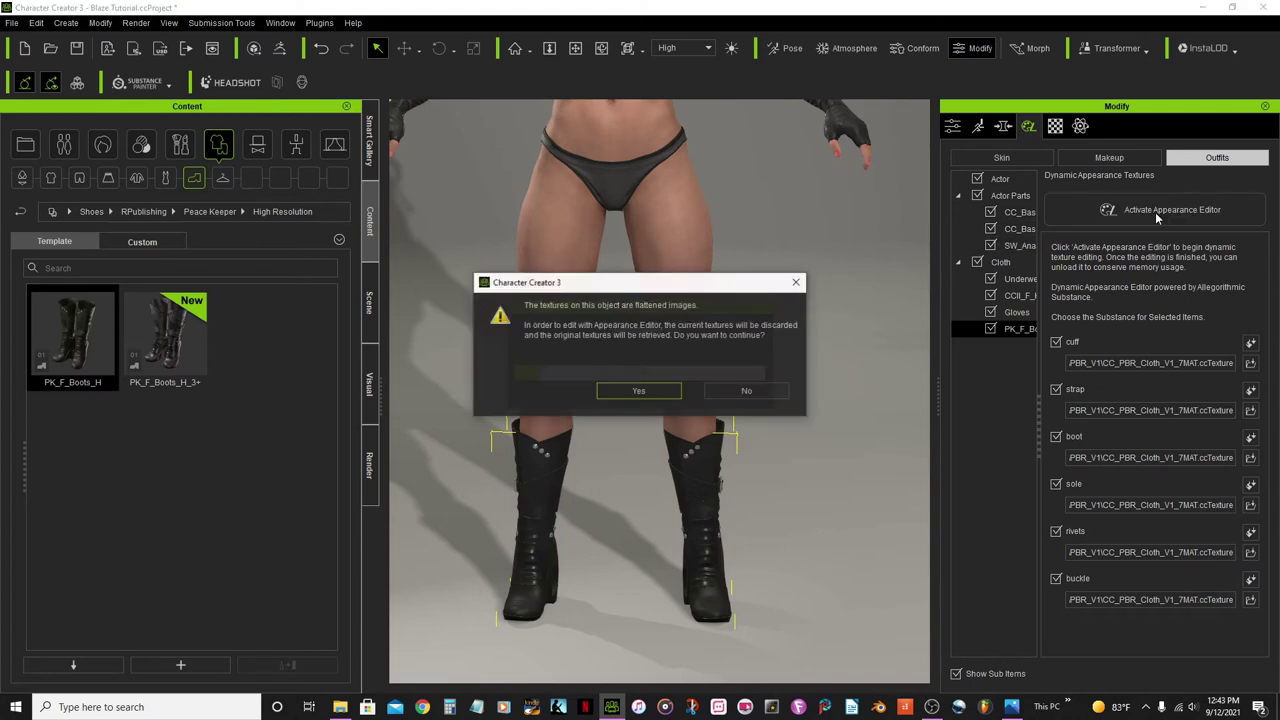
pyautogui.click(623, 392)
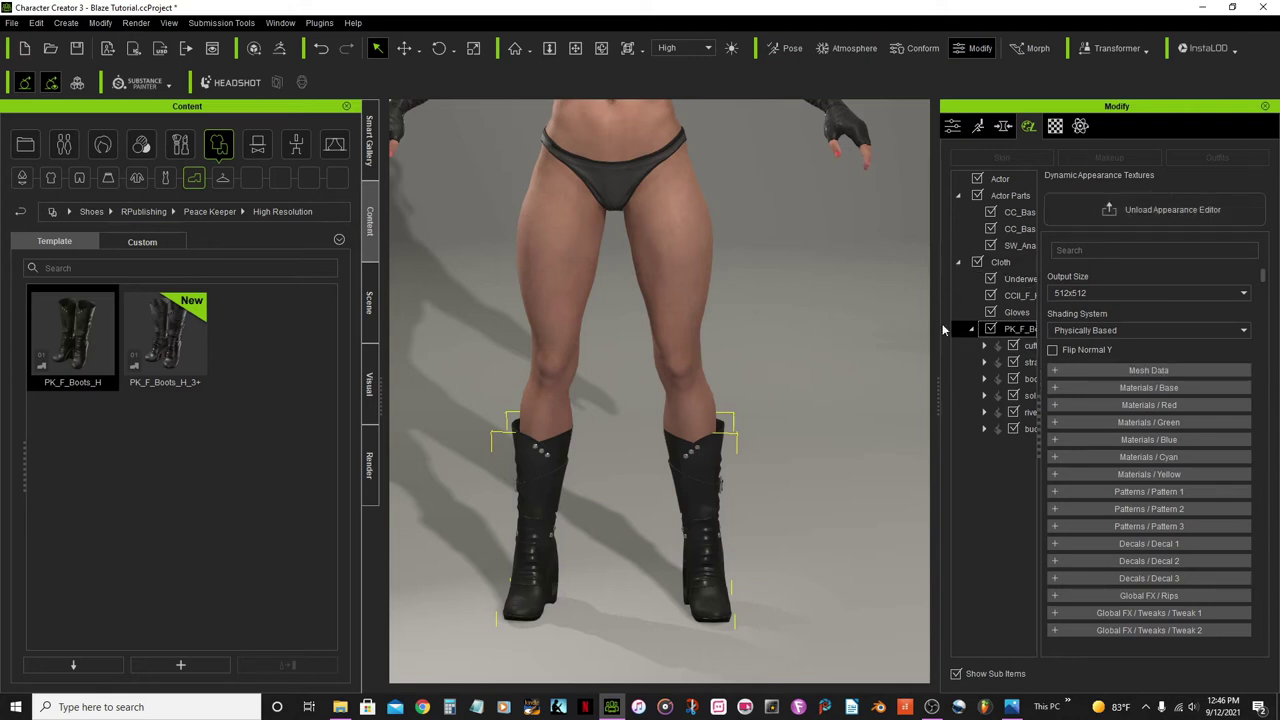
pyautogui.moveTo(937, 405); pyautogui.dragTo(885, 395)
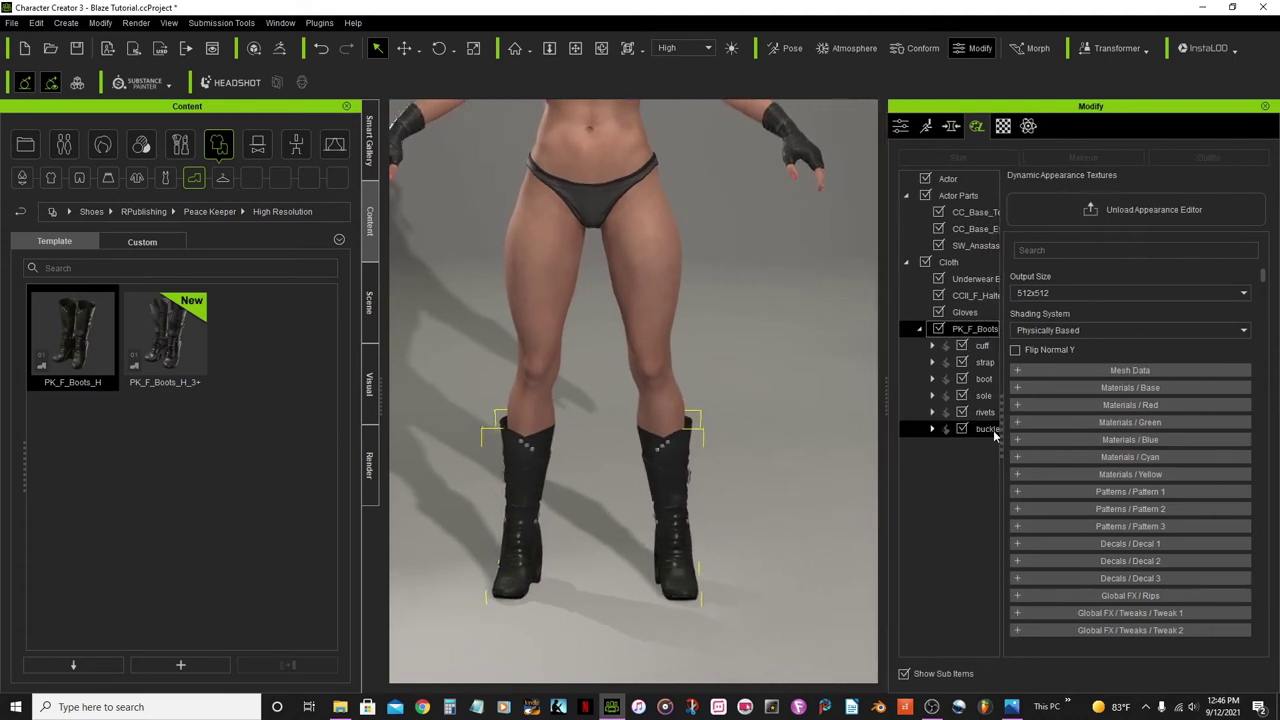
pyautogui.moveTo(999, 426); pyautogui.dragTo(1027, 423)
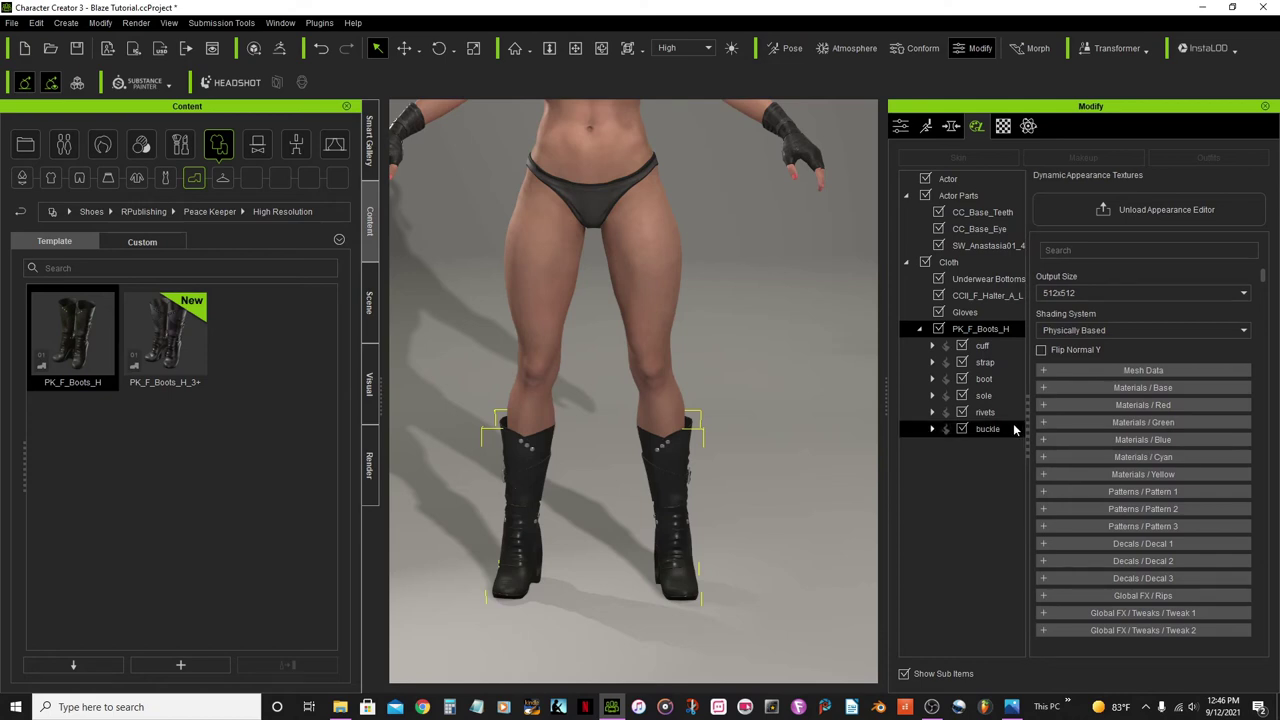
# Step: Set the base material type of the boot material to Embed - Leather
pyautogui.click(984, 380)
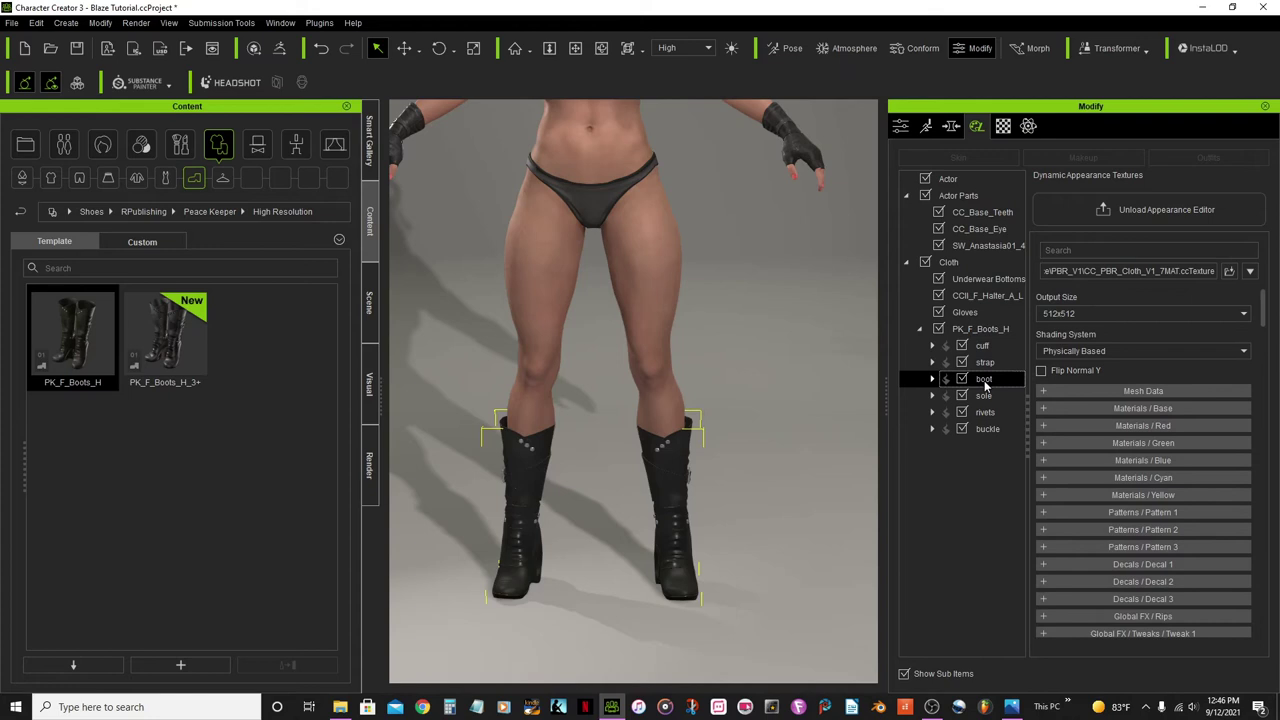
pyautogui.click(1043, 408)
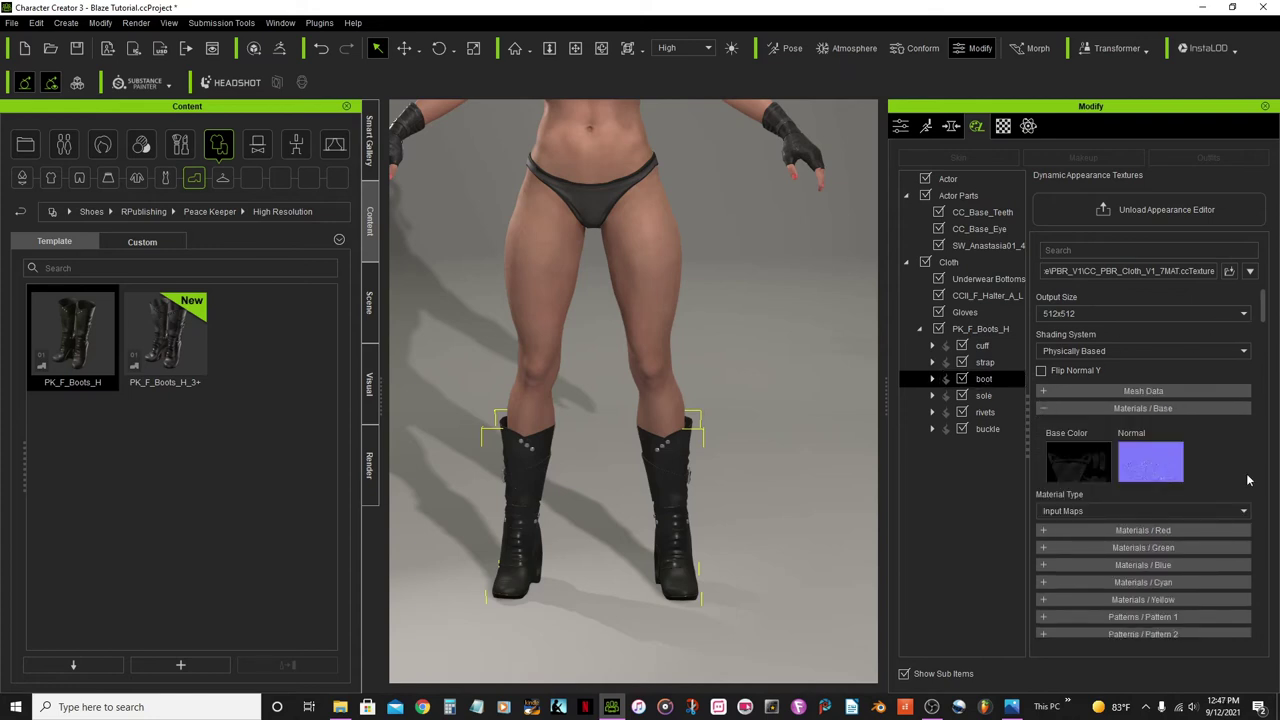
pyautogui.click(1244, 511)
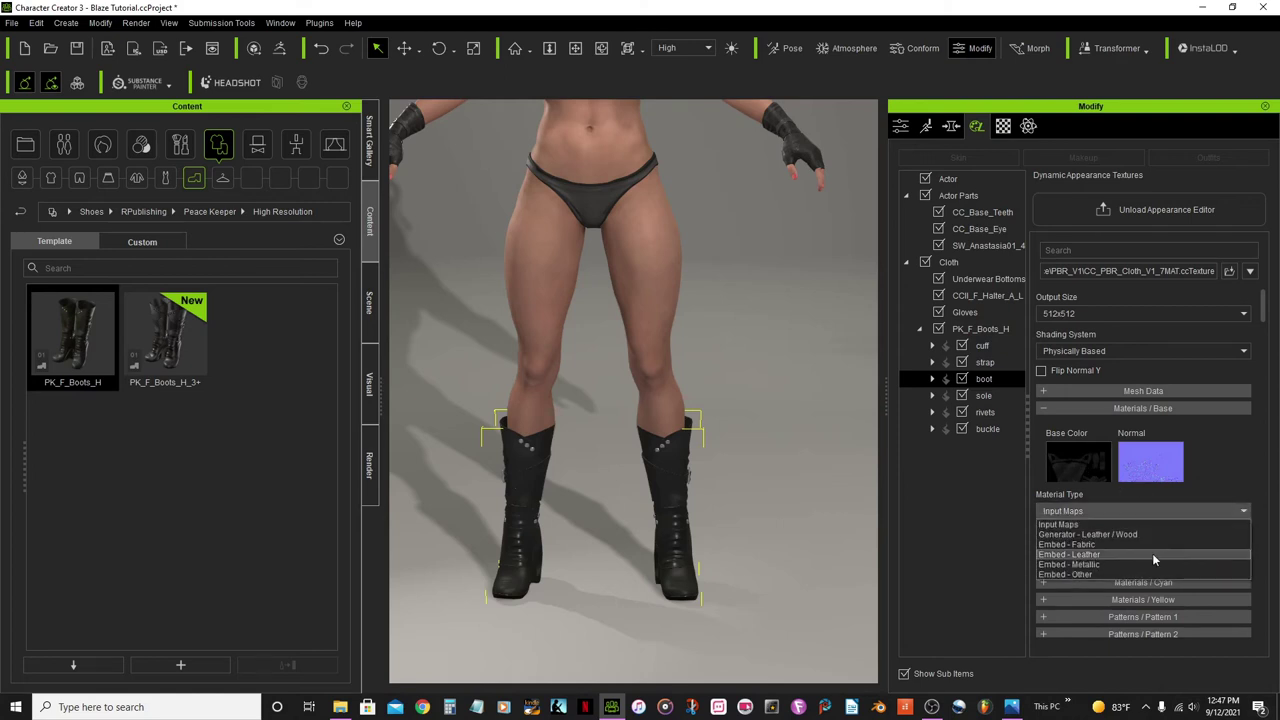
pyautogui.click(1152, 553)
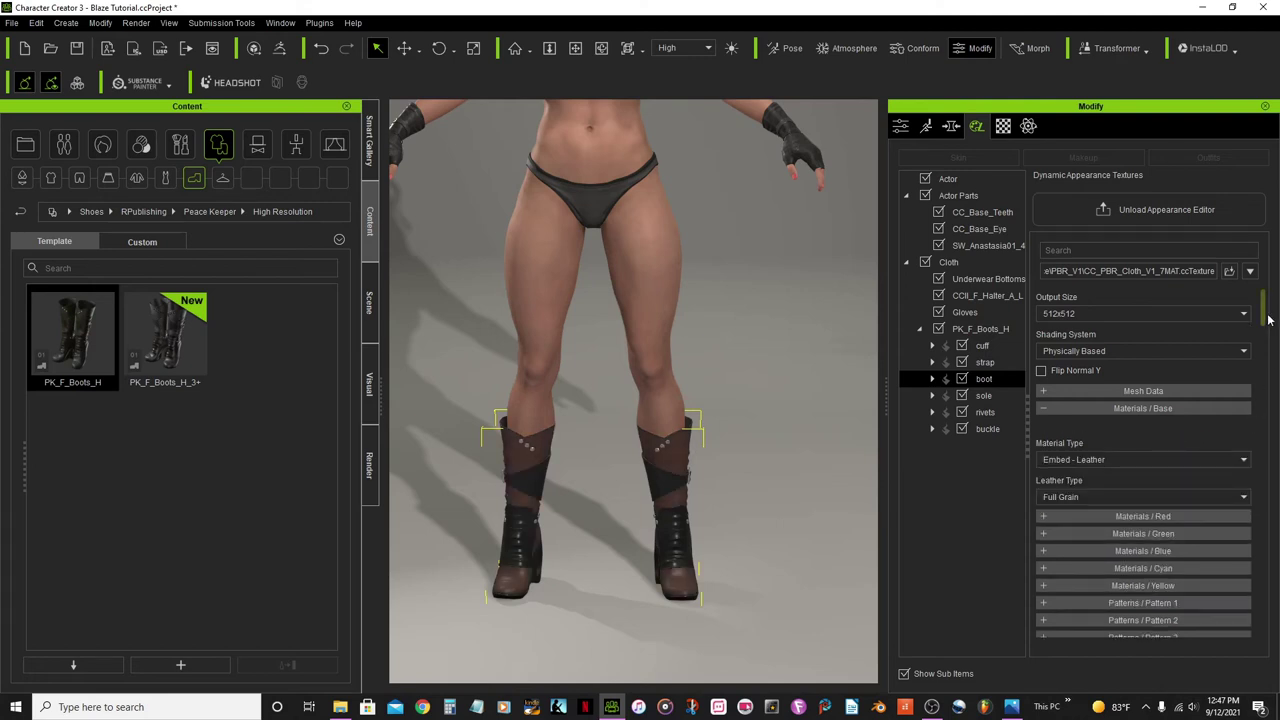
# Step: Enable the base material tweak for the boot material and set its color Luminosity to -0.49
pyautogui.moveTo(1265, 310); pyautogui.dragTo(1278, 358)
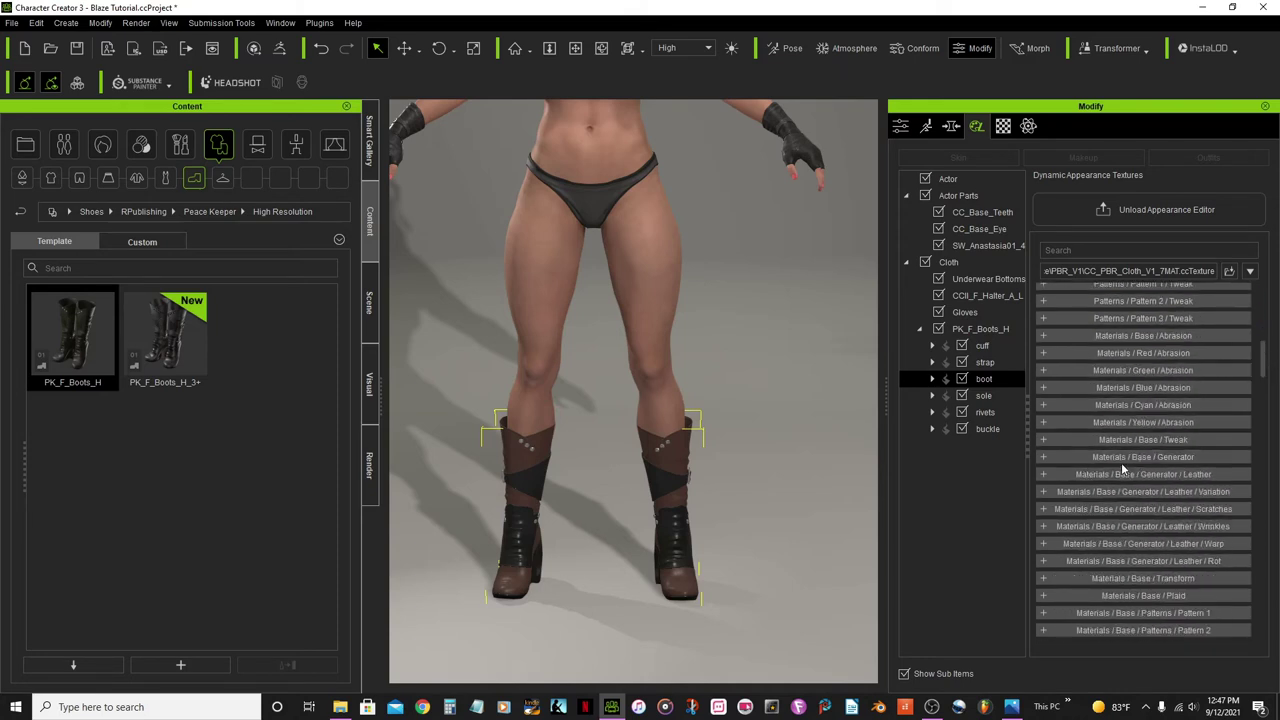
pyautogui.click(1045, 440)
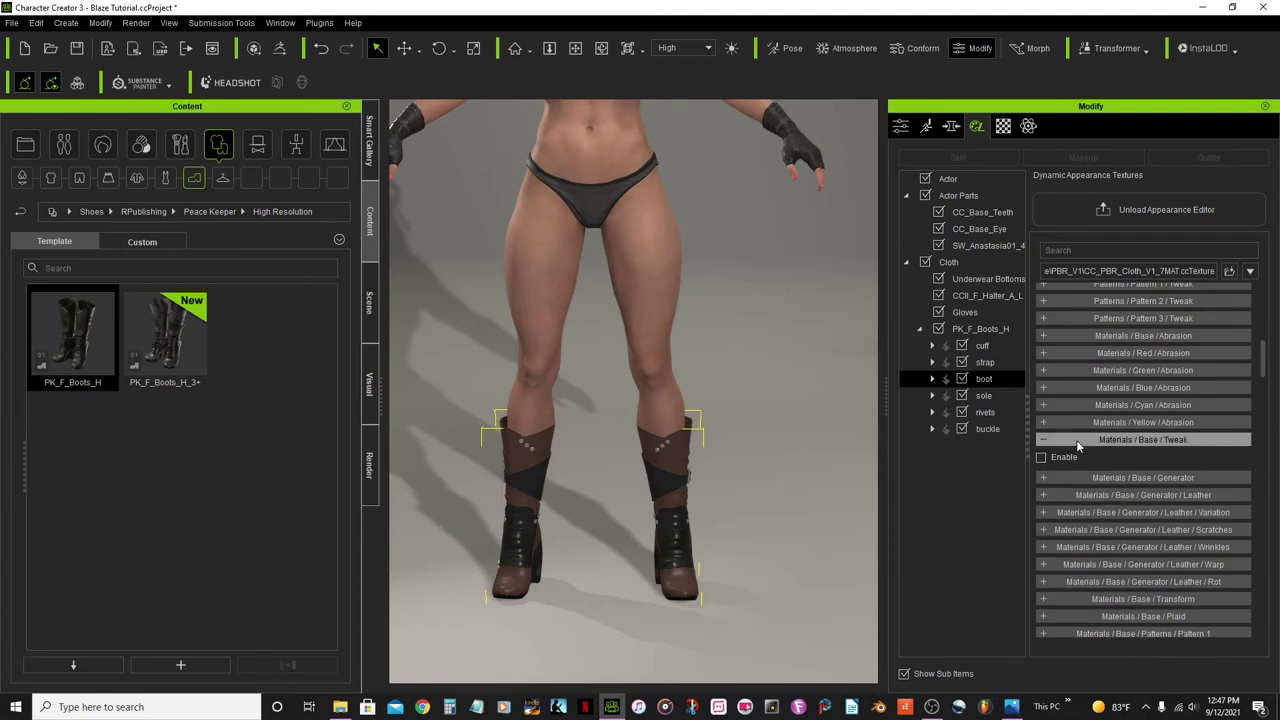
pyautogui.click(1042, 459)
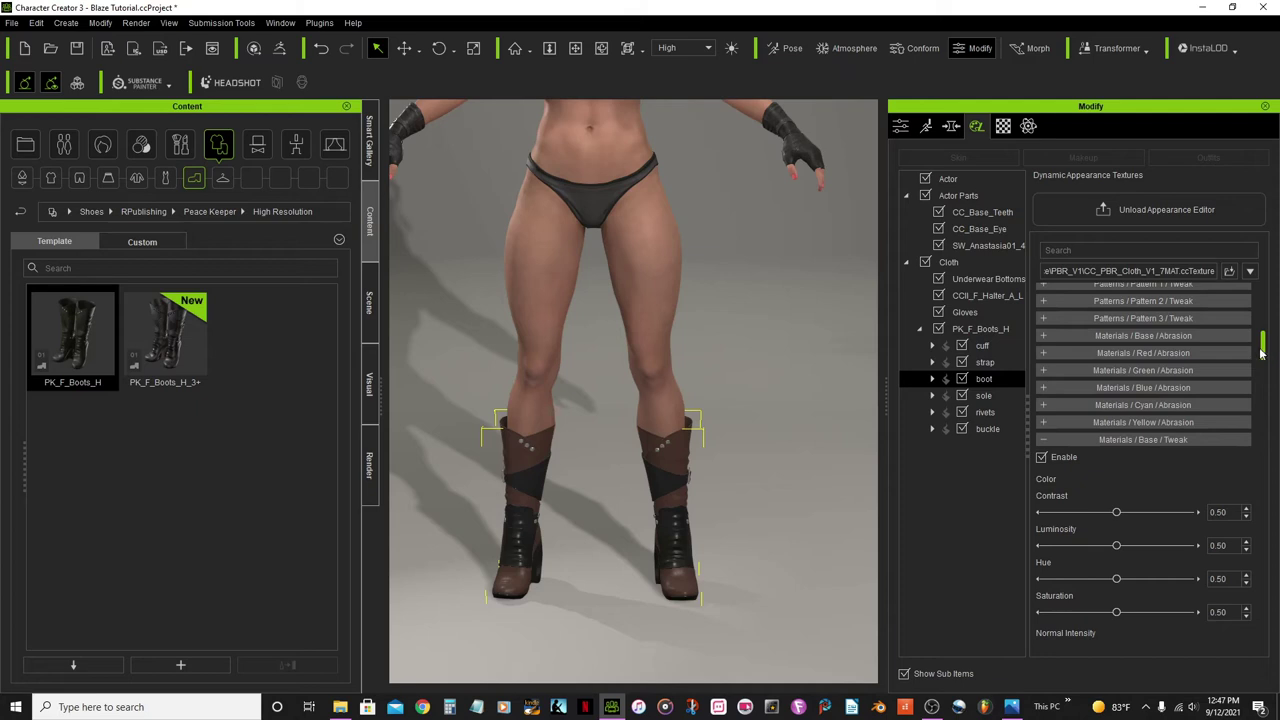
pyautogui.scroll(-3, 1262, 350)
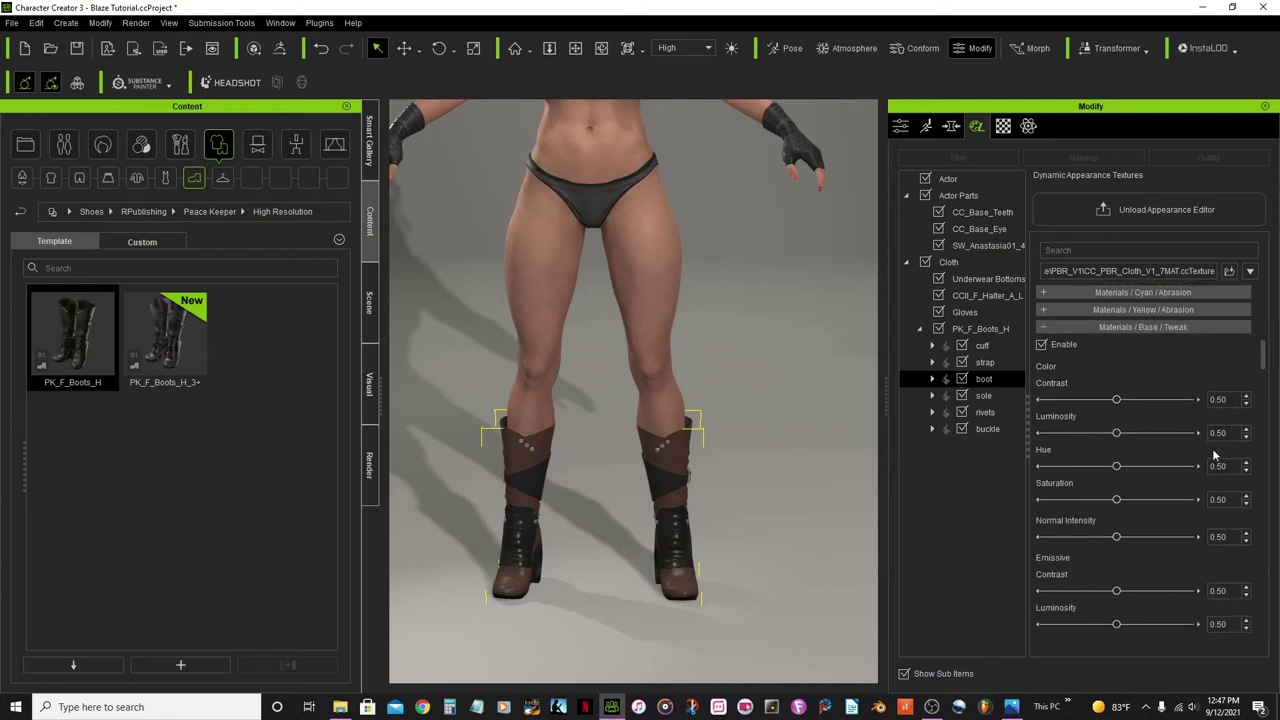
pyautogui.doubleClick(1220, 433)
pyautogui.press('BackSpace')
pyautogui.write('-.49')
pyautogui.press('Return')
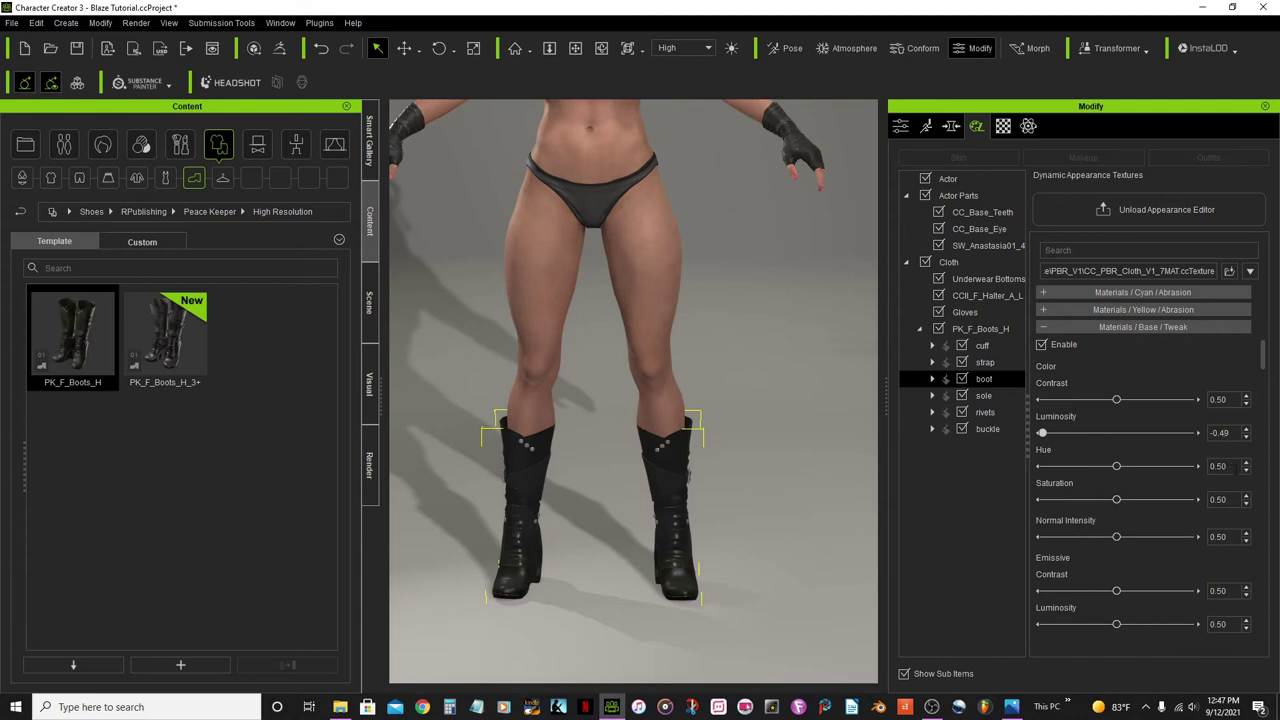
# Step: Set the boot's base tweak Hue to -0.47 and raise its Saturation to 1.00
pyautogui.doubleClick(1220, 466)
pyautogui.write('-0')
pyautogui.write('.47')
pyautogui.press('Return')
pyautogui.moveTo(1117, 505); pyautogui.dragTo(1256, 505)
# Step: Set the boot's base tweak color Luminosity to 0.49
pyautogui.scroll(6, 1210, 450)
pyautogui.doubleClick(1219, 432)
pyautogui.press('BackSpace')
pyautogui.write('49')
pyautogui.press('Return')
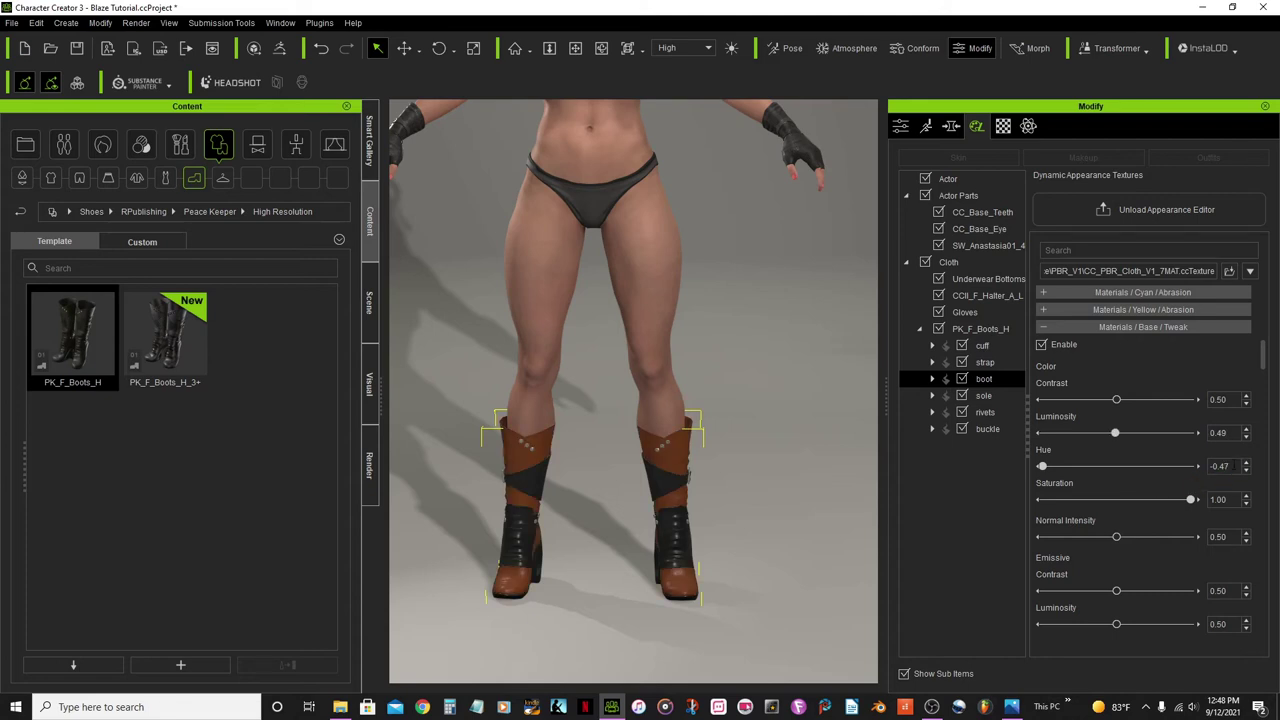
# Step: Set the boot's base tweak Hue to 0.47
pyautogui.moveTo(1234, 465); pyautogui.dragTo(1212, 466)
pyautogui.click(1234, 464)
pyautogui.doubleClick(1220, 466)
pyautogui.press('BackSpace')
pyautogui.press('Return')
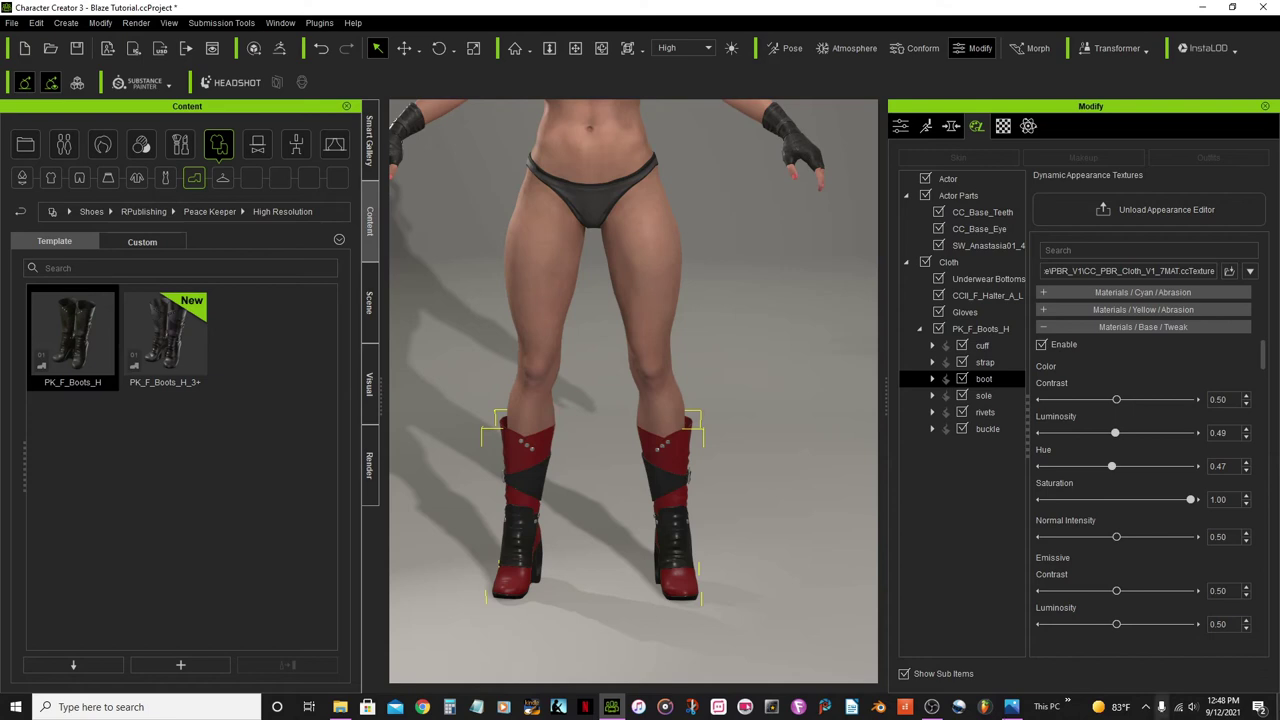
# Step: Examine the recolored boots up close and collapse the boot's Materials / Base / Tweak settings
pyautogui.scroll(3, 679, 505)
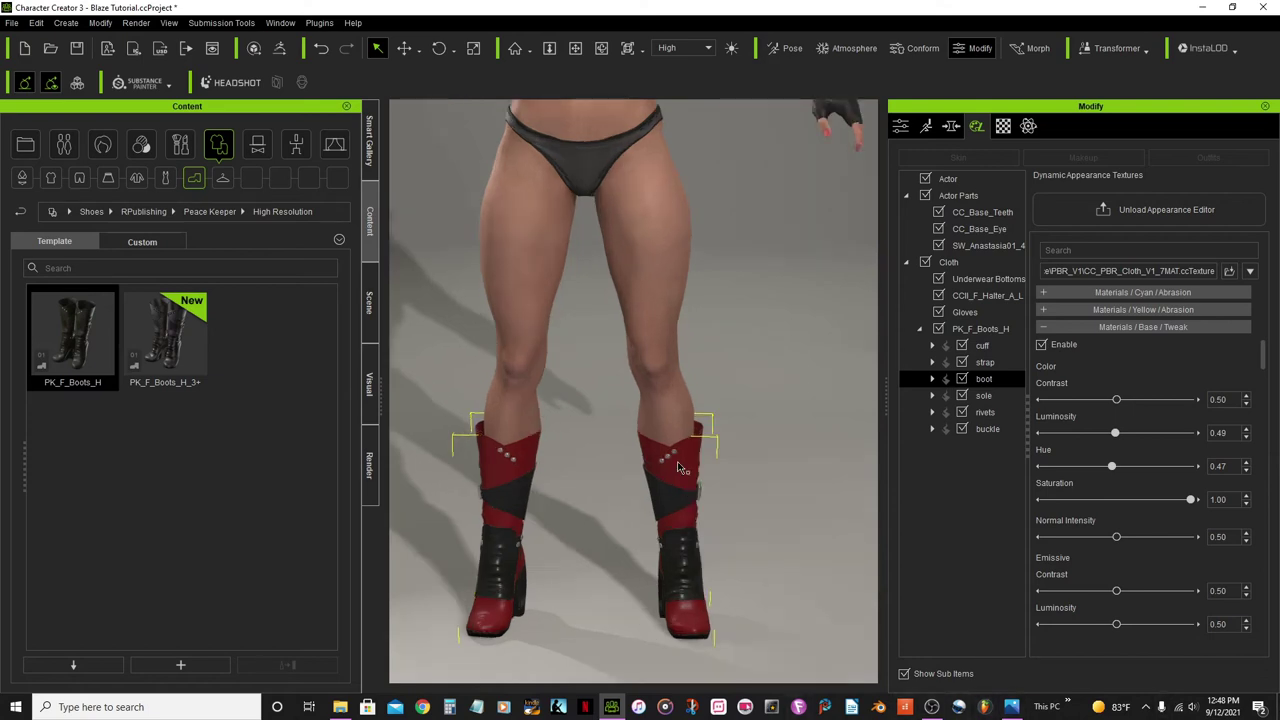
pyautogui.scroll(-3, 676, 461)
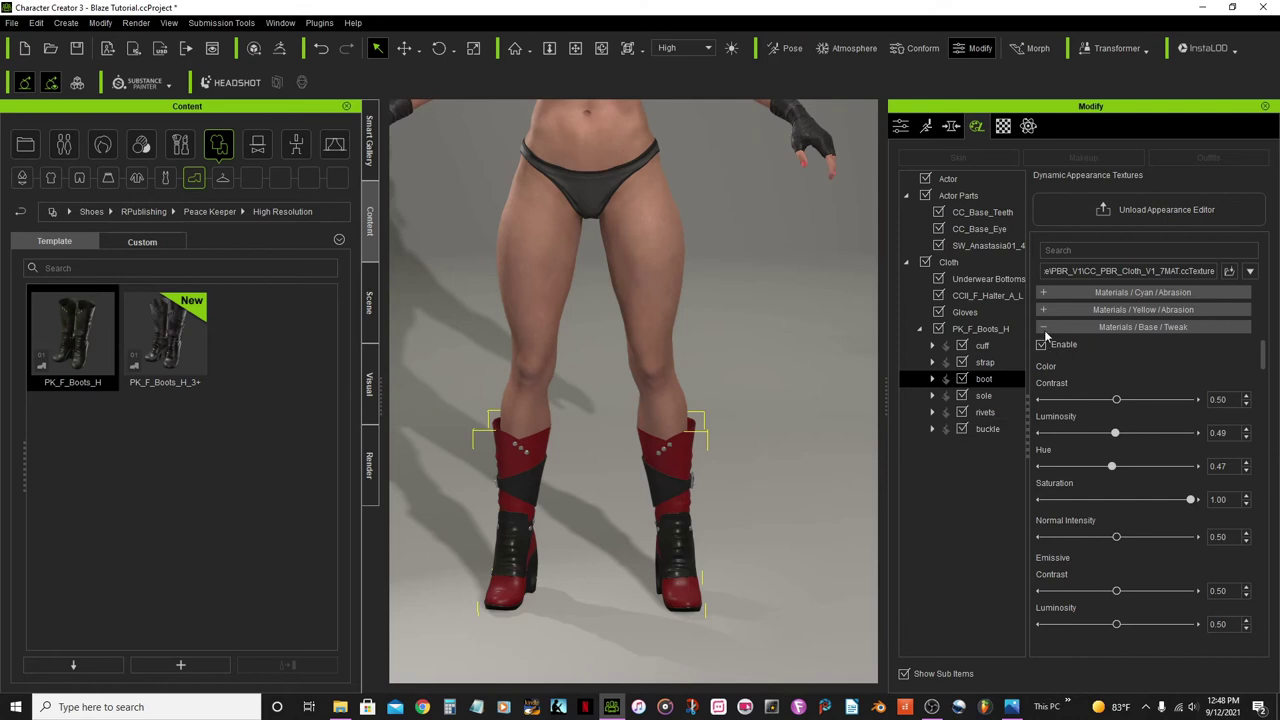
pyautogui.click(1143, 327)
pyautogui.scroll(2, 1216, 410)
pyautogui.scroll(5, 1218, 408)
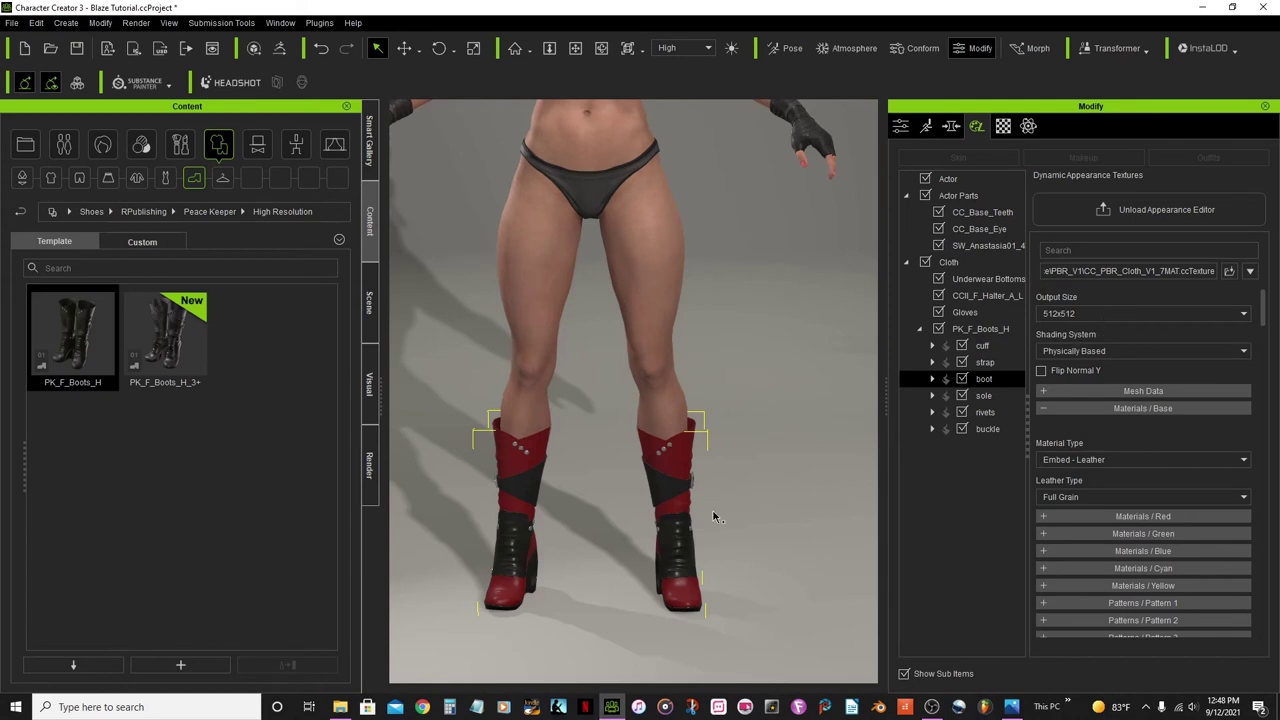
pyautogui.scroll(5, 711, 510)
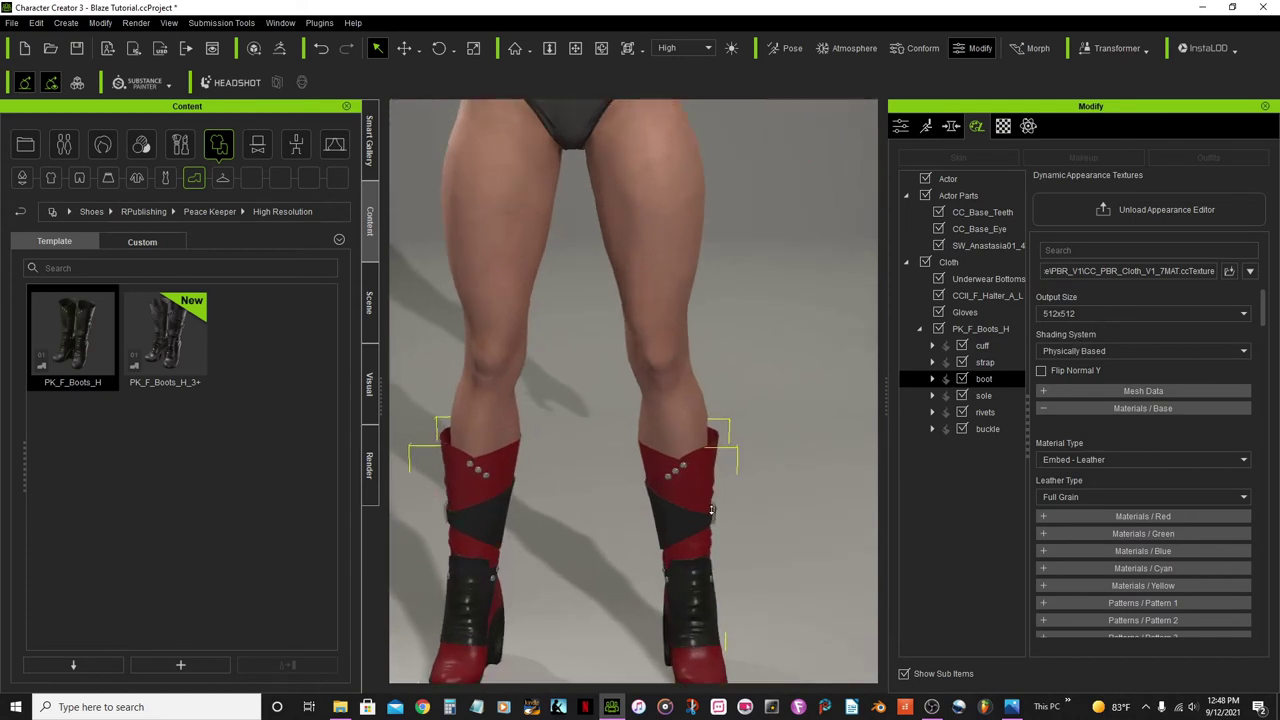
pyautogui.scroll(-3, 711, 510)
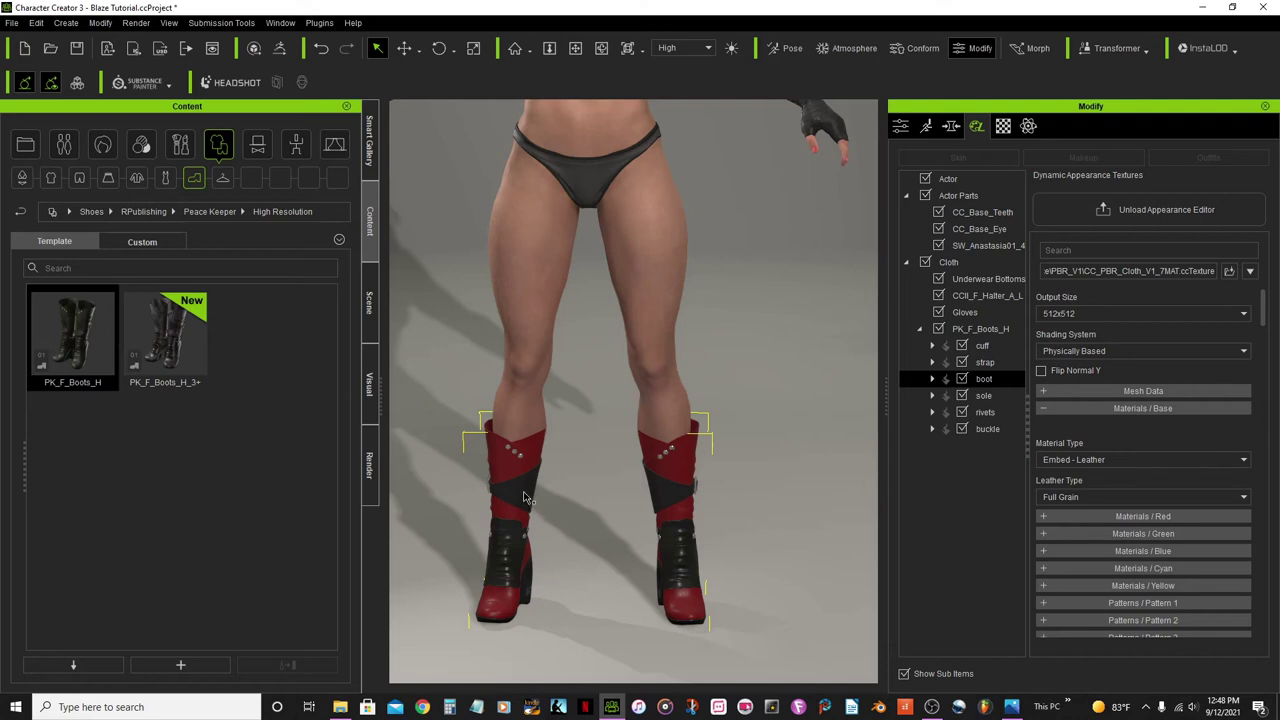
# Step: Set the boots' strap base material type to Embed - Leather and collapse its Materials / Base settings
pyautogui.click(984, 364)
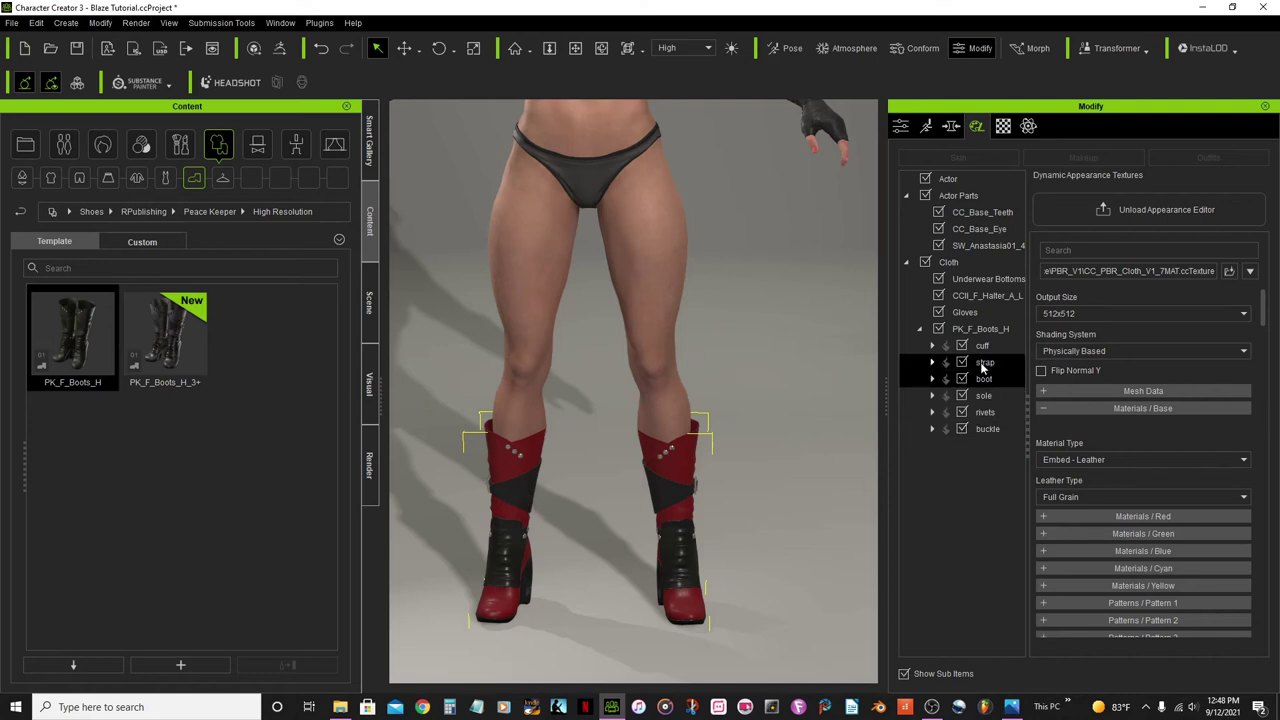
pyautogui.click(984, 379)
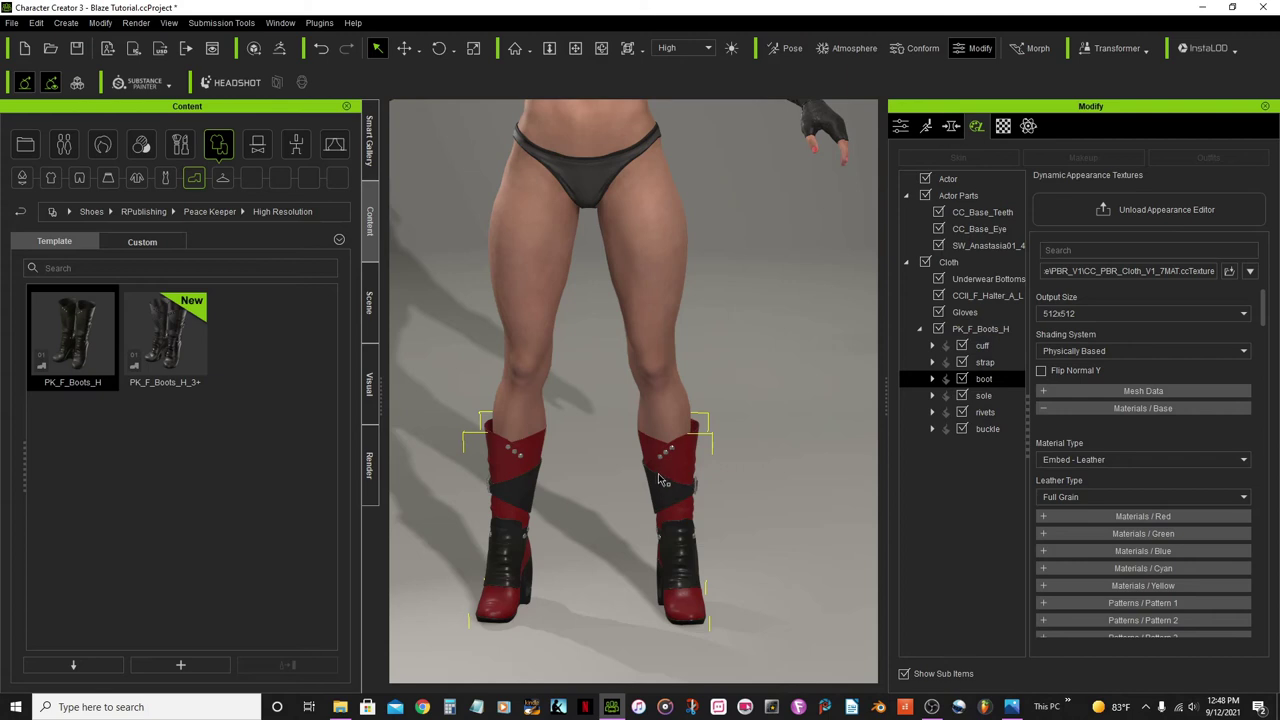
pyautogui.click(984, 365)
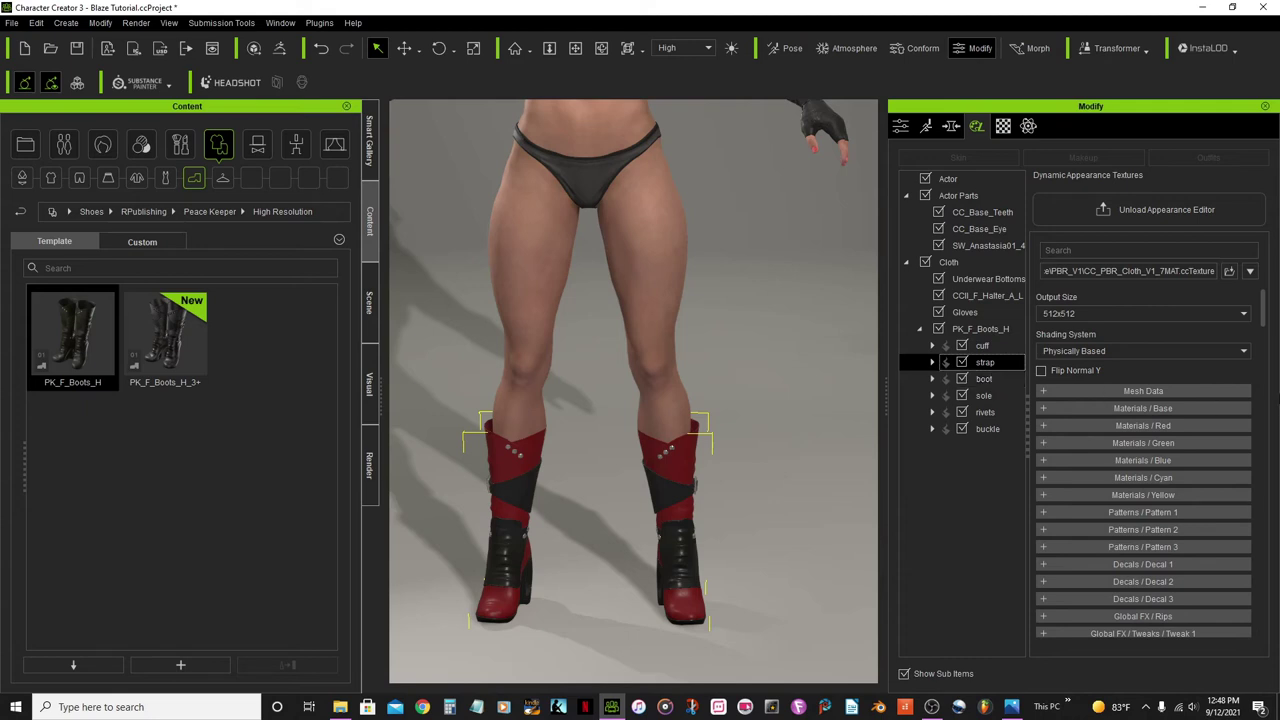
pyautogui.click(1044, 409)
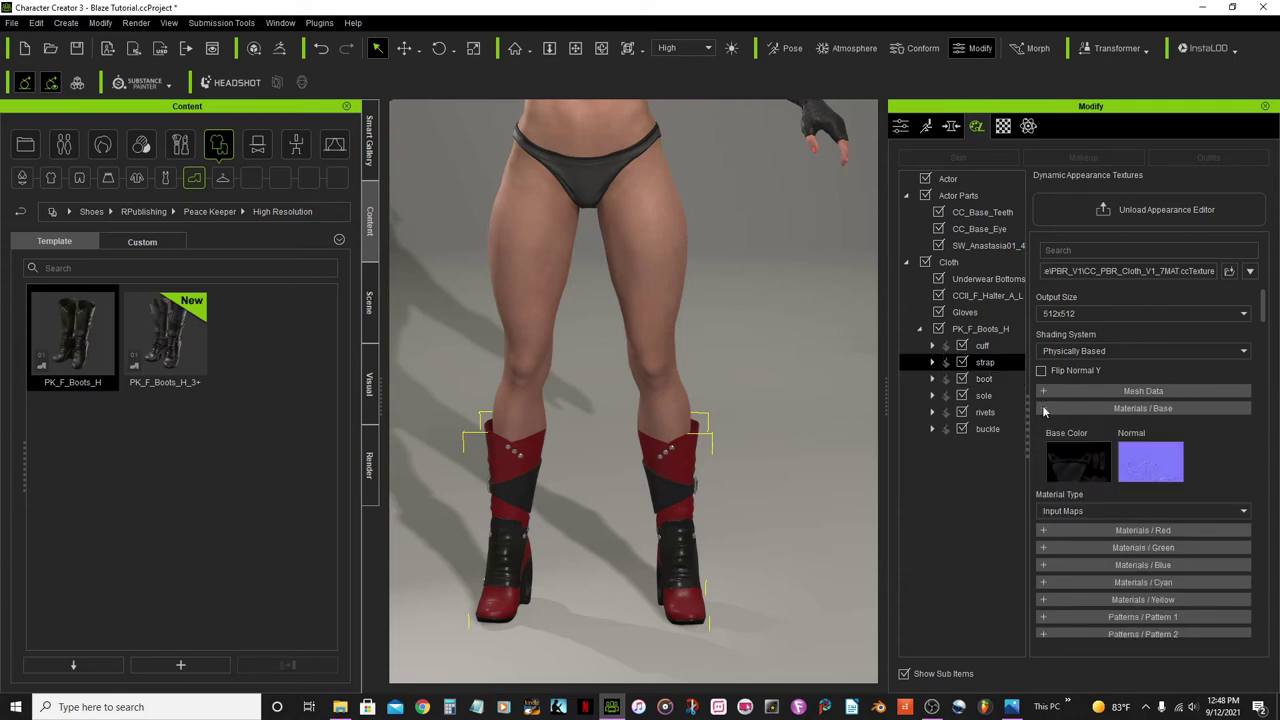
pyautogui.click(1244, 513)
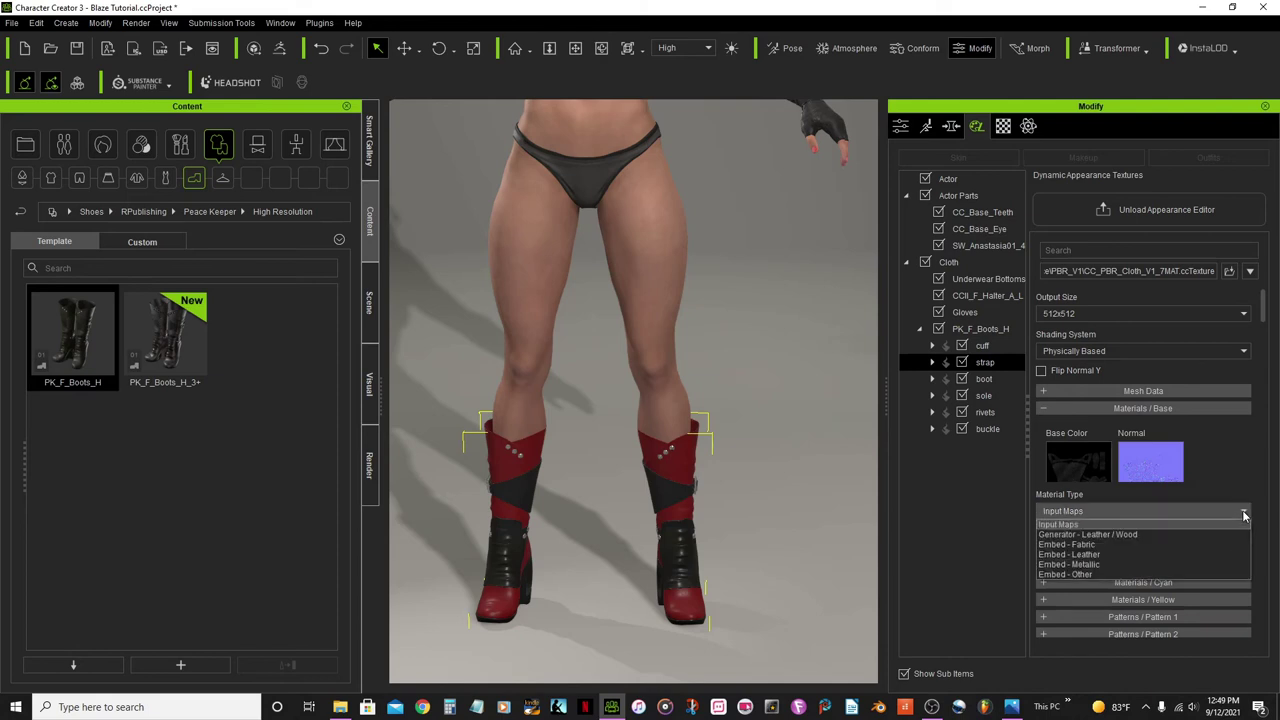
pyautogui.click(1145, 557)
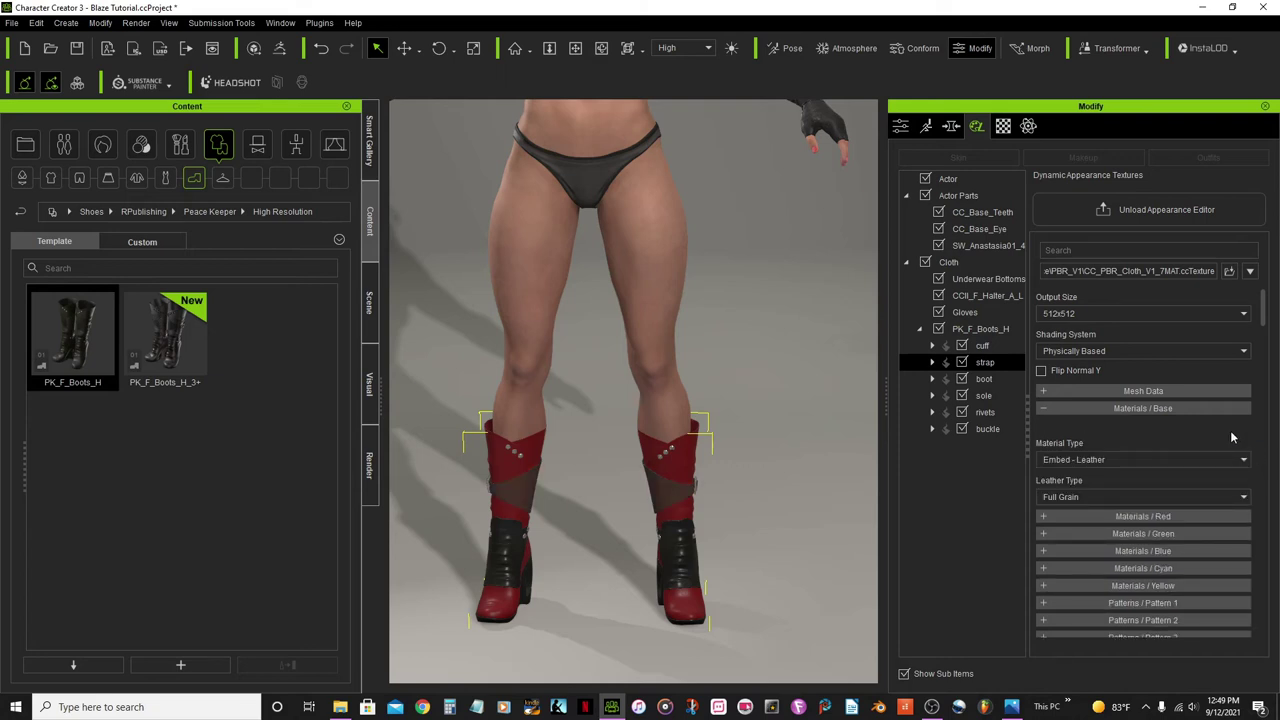
pyautogui.click(1045, 410)
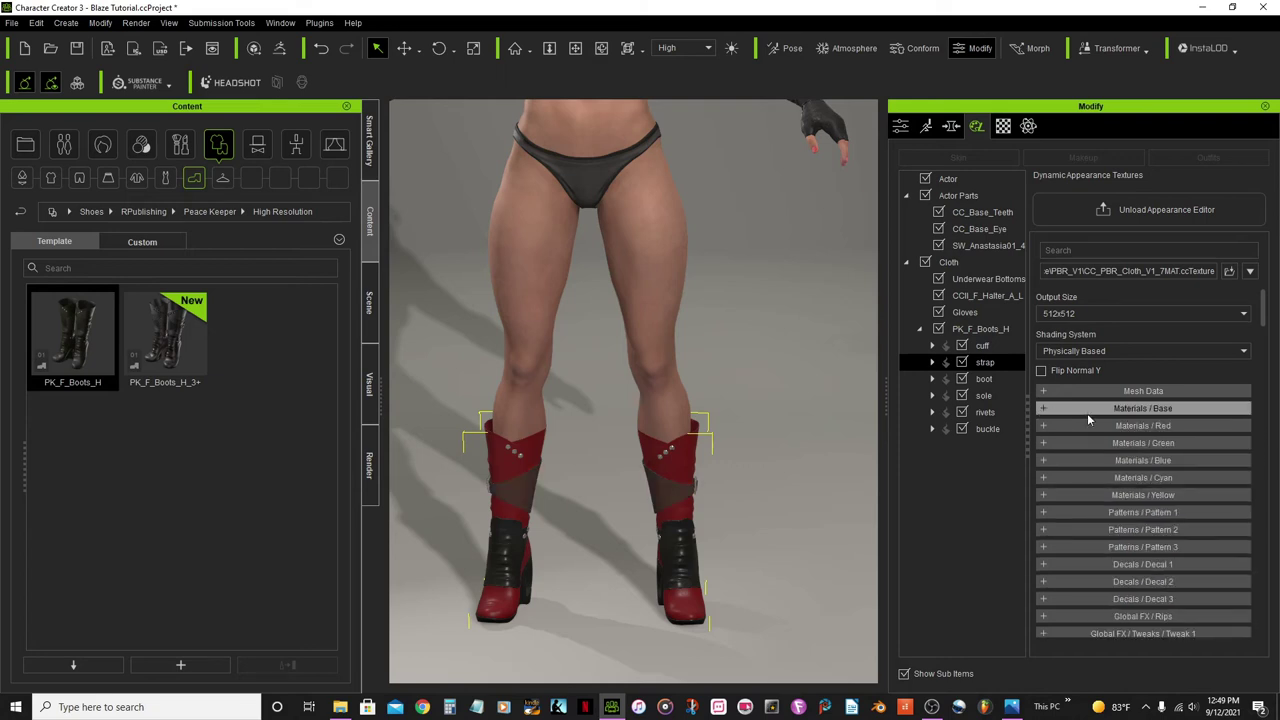
# Step: Enable the Materials / Base / Tweak adjustments for the strap
pyautogui.moveTo(1263, 318); pyautogui.dragTo(1267, 358)
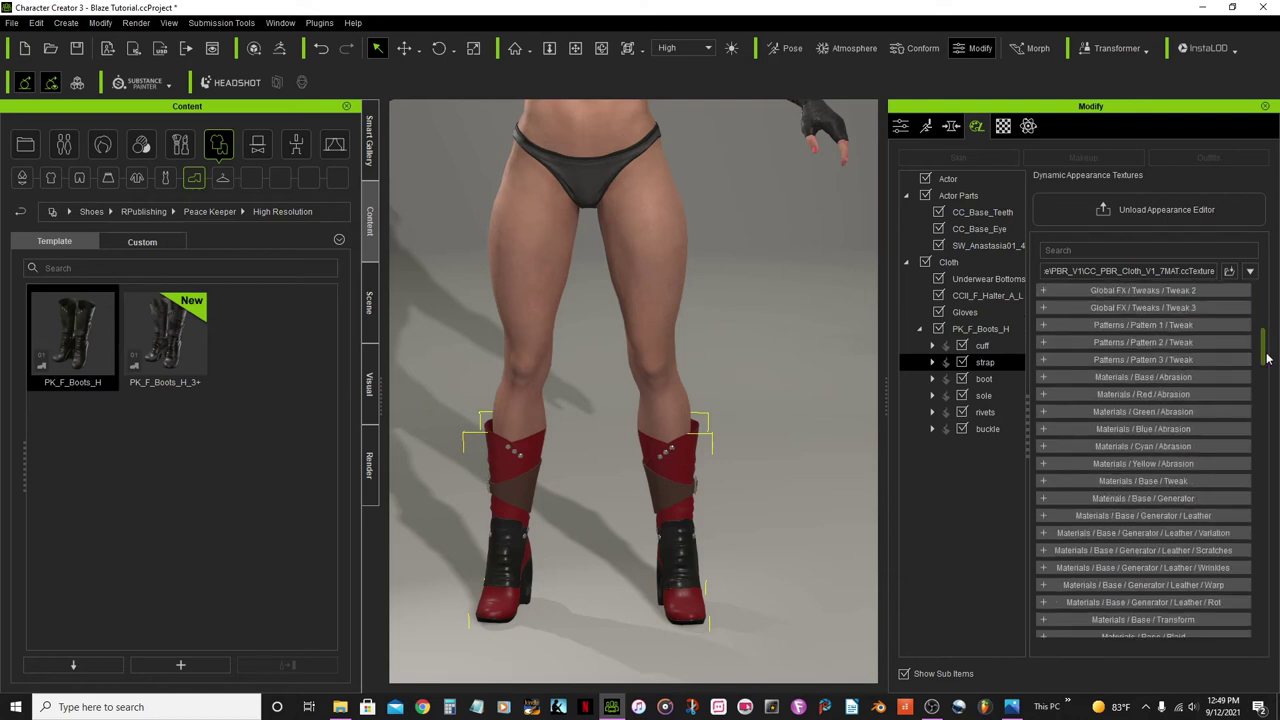
pyautogui.click(1045, 482)
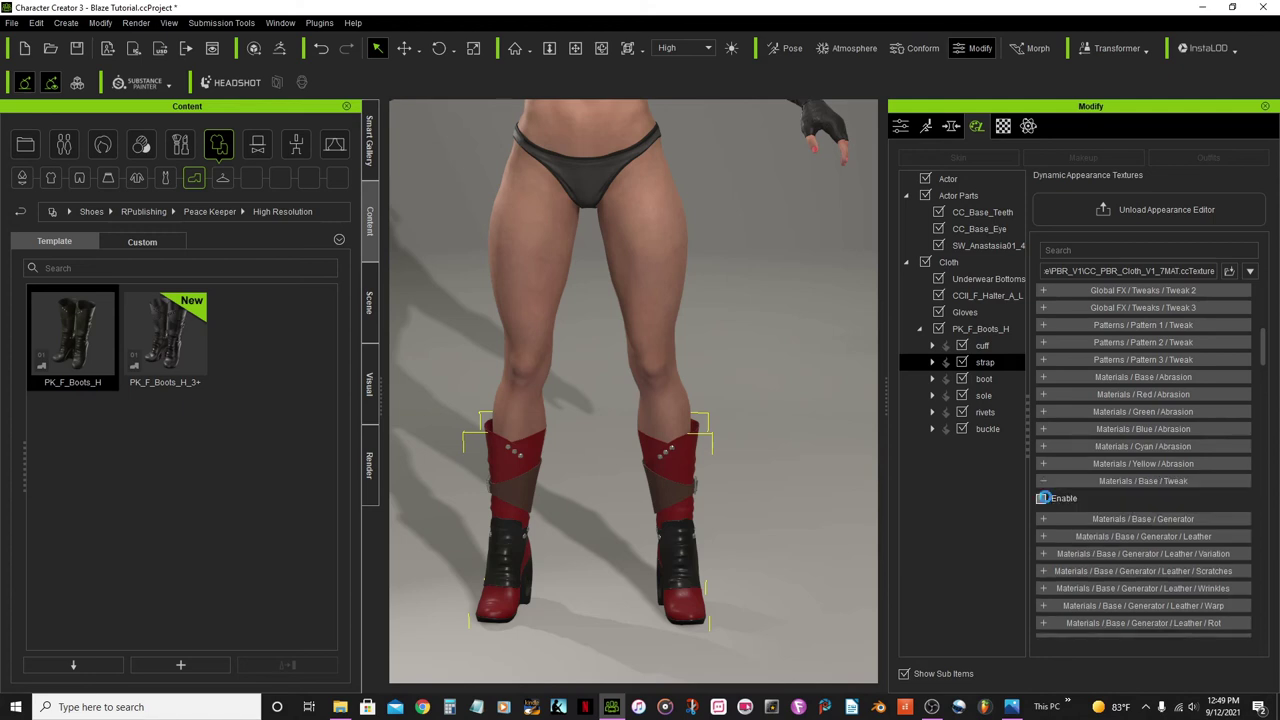
pyautogui.click(1043, 498)
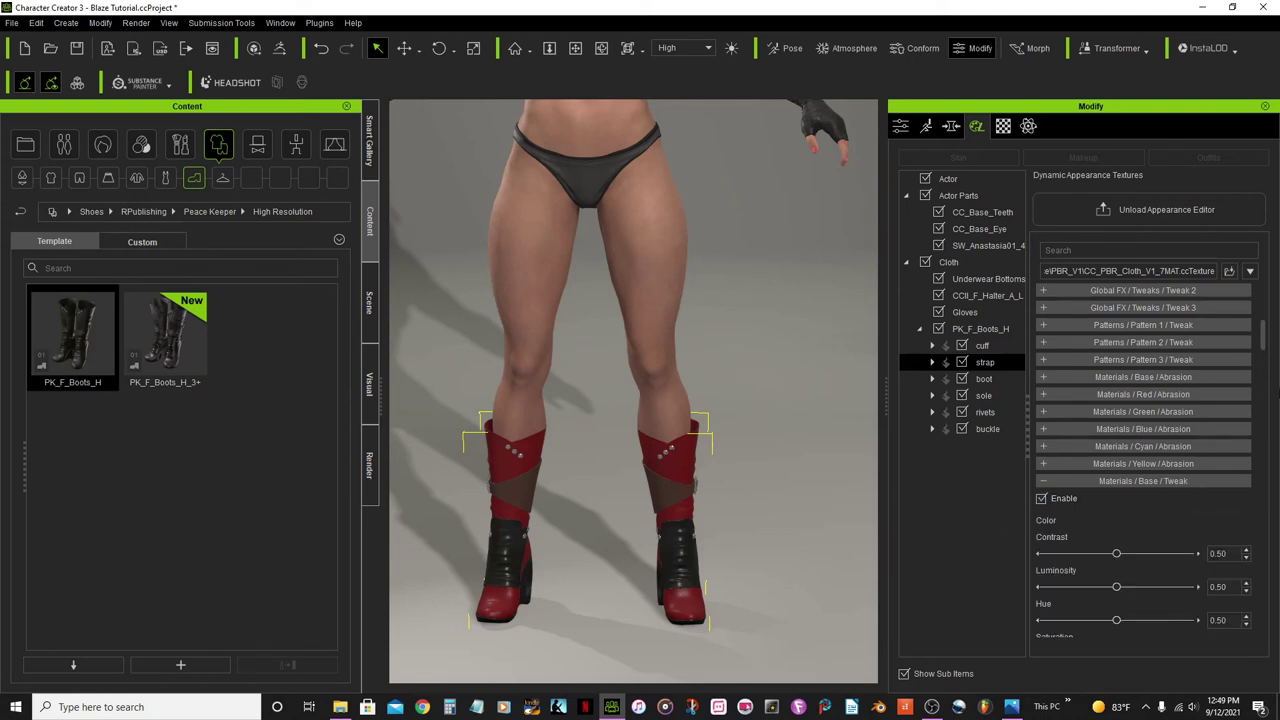
# Step: Set the strap's base tweak color Luminosity to 0.49, Hue to 0.47 and Saturation to 1.00
pyautogui.moveTo(1264, 338); pyautogui.dragTo(1266, 352)
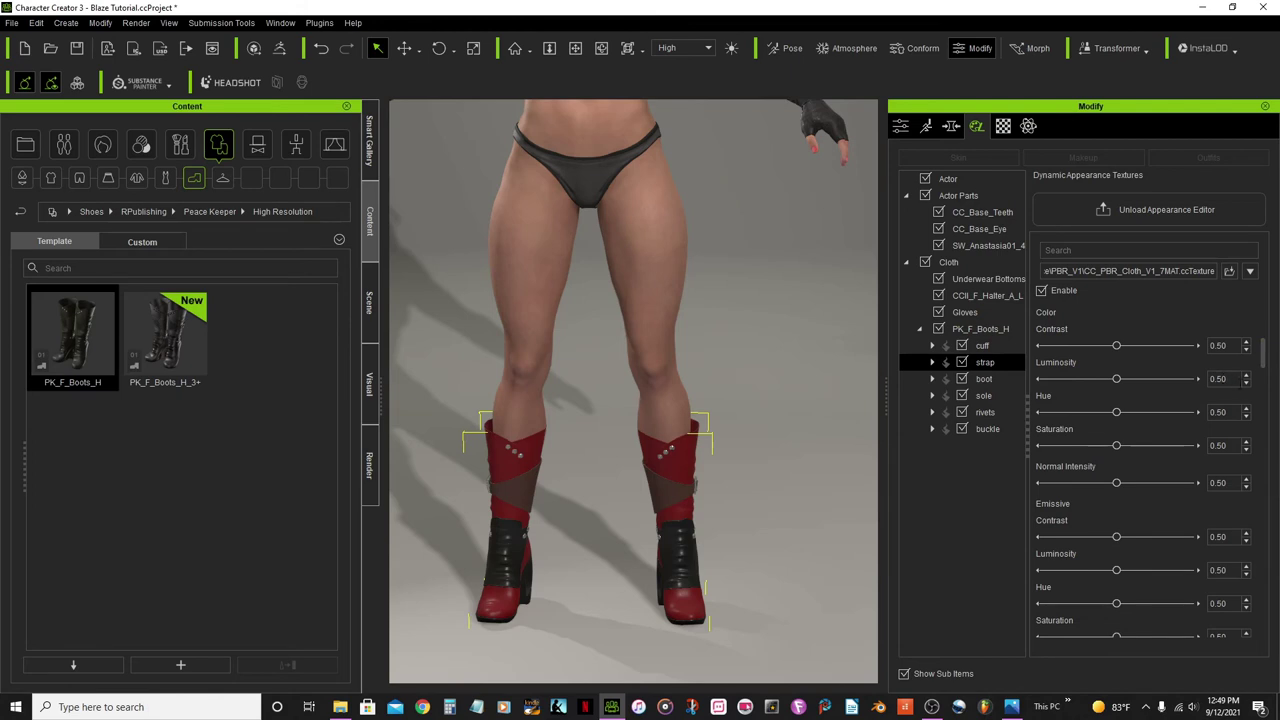
pyautogui.click(1245, 383)
pyautogui.click(1220, 412)
pyautogui.press('BackSpace')
pyautogui.write('.47')
pyautogui.press('Return')
pyautogui.moveTo(1121, 447); pyautogui.dragTo(1272, 458)
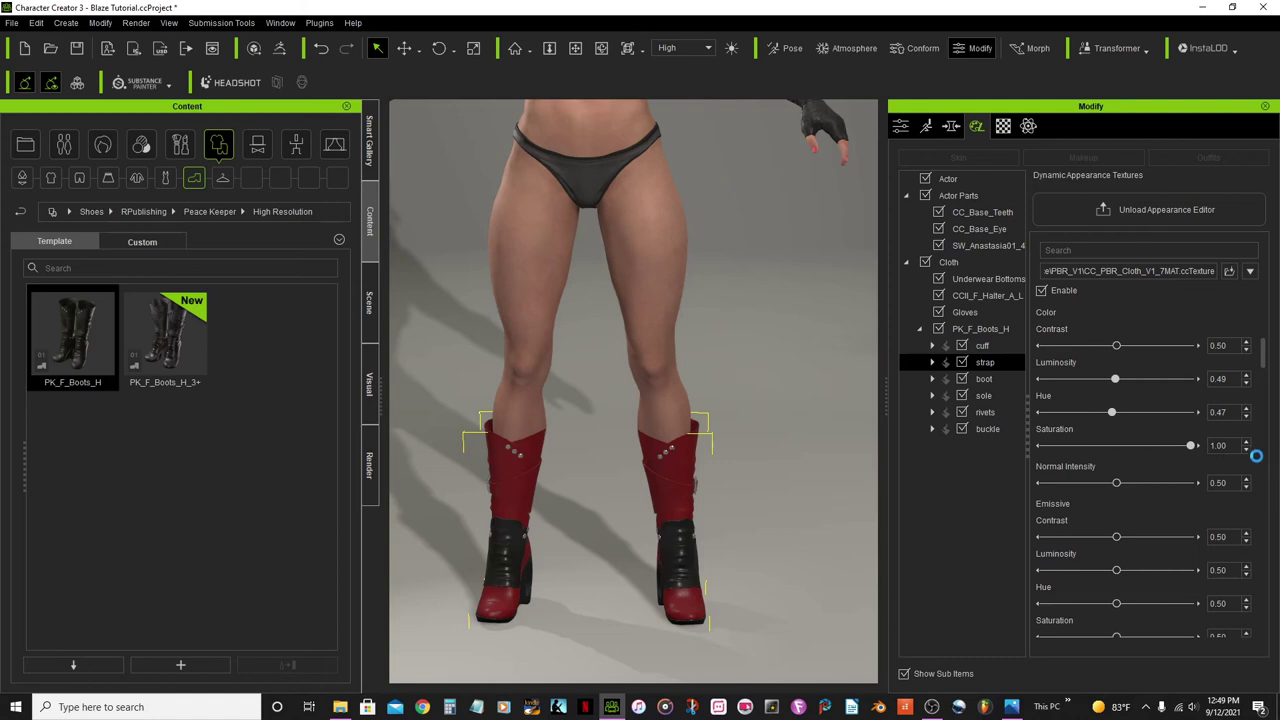
# Step: Examine the boots up close from several angles and compare them with the Blaze reference image in Photos
pyautogui.scroll(3, 785, 533)
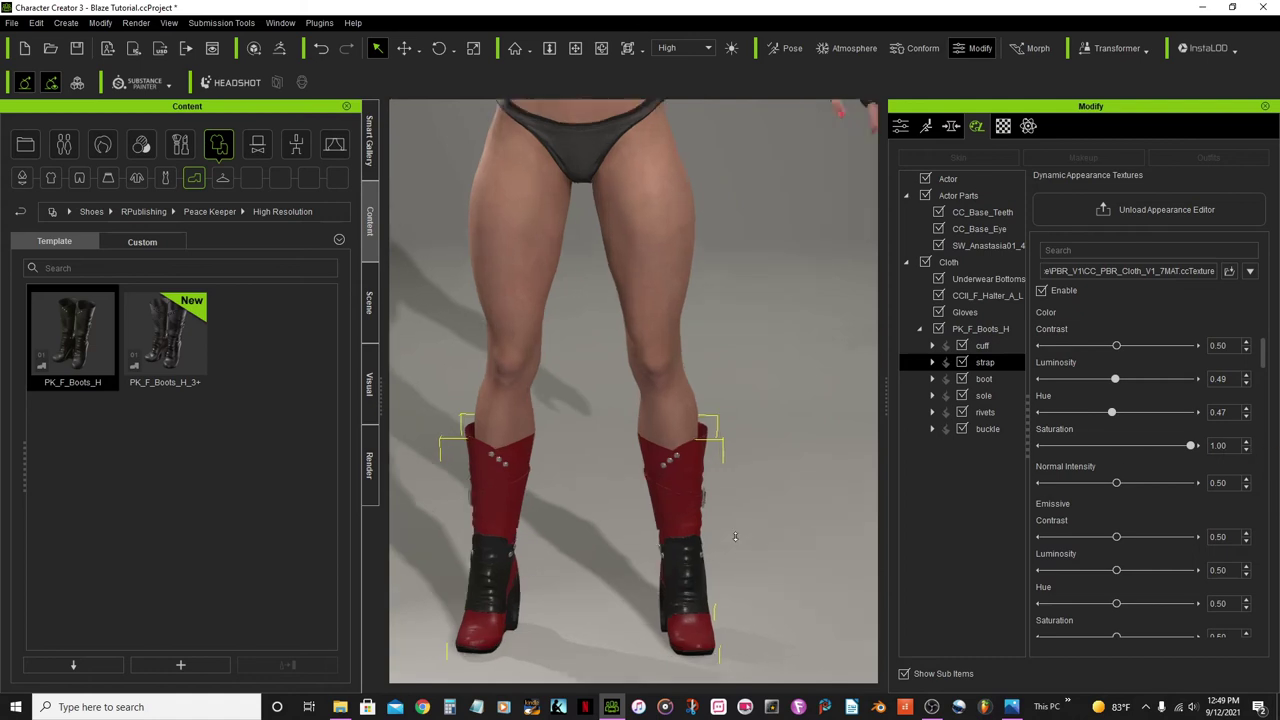
pyautogui.click(575, 48)
pyautogui.moveTo(675, 533); pyautogui.dragTo(680, 314)
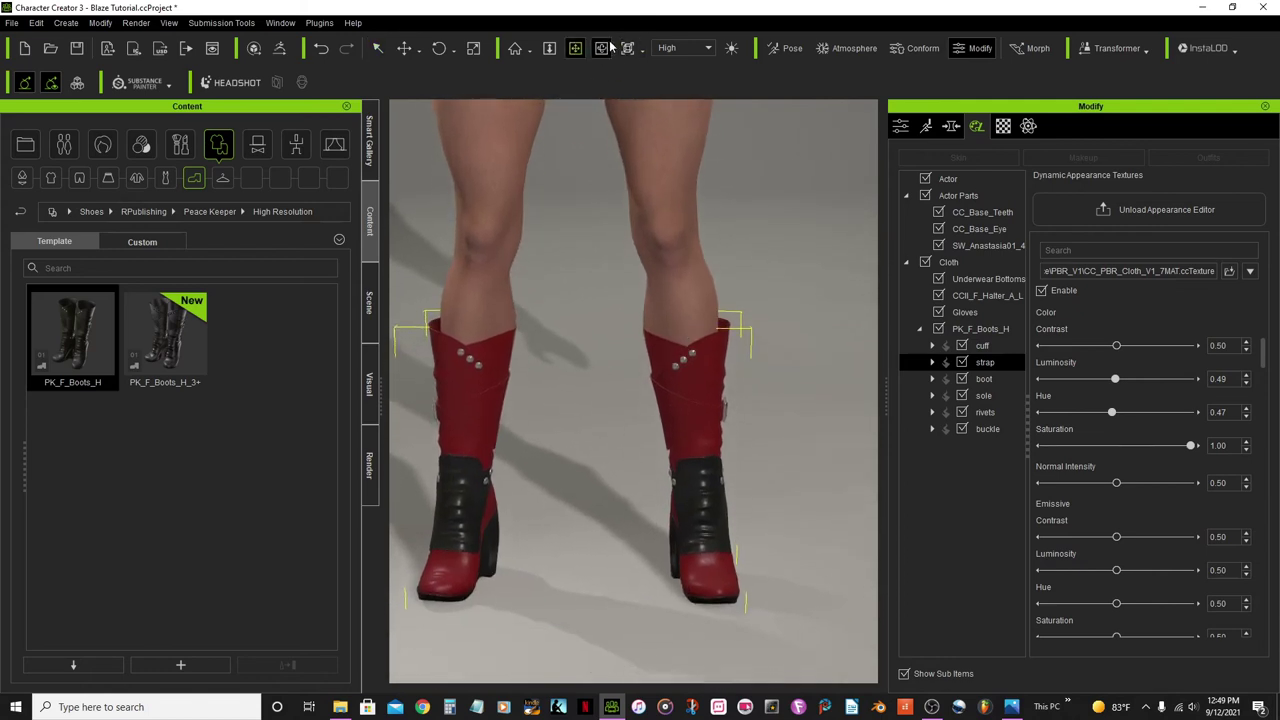
pyautogui.click(601, 48)
pyautogui.moveTo(786, 429); pyautogui.dragTo(528, 497)
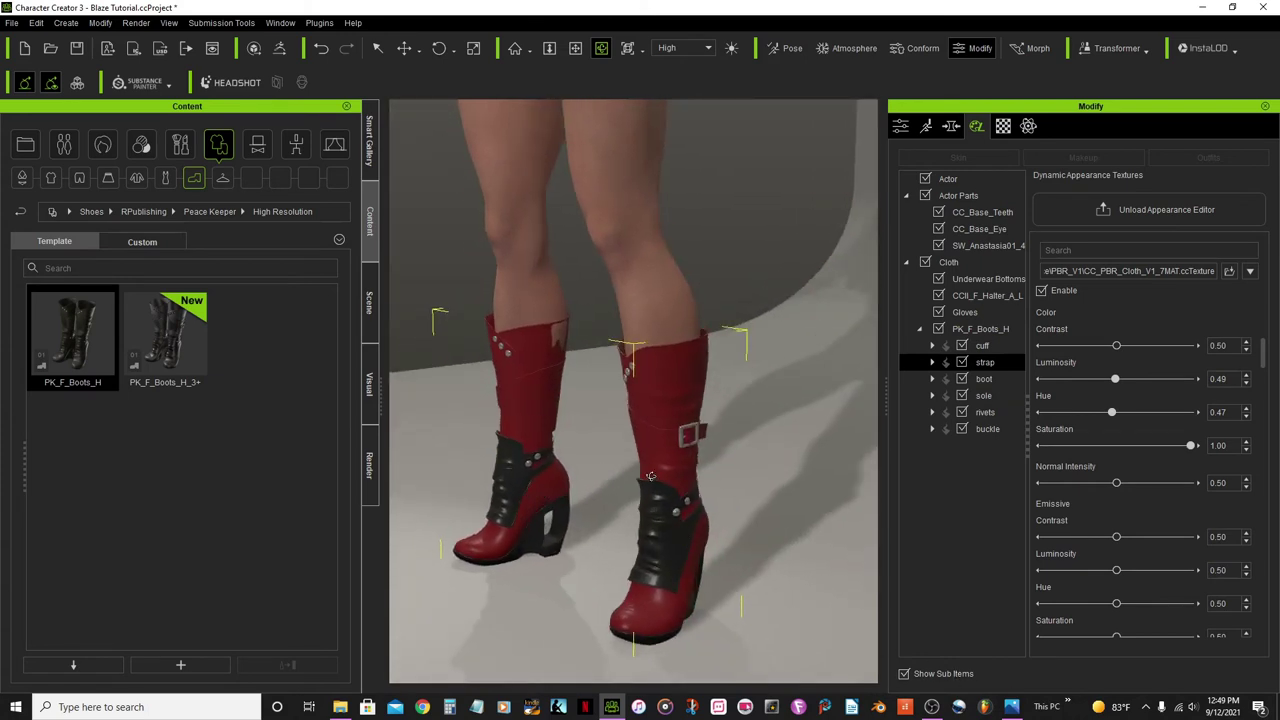
pyautogui.click(1011, 707)
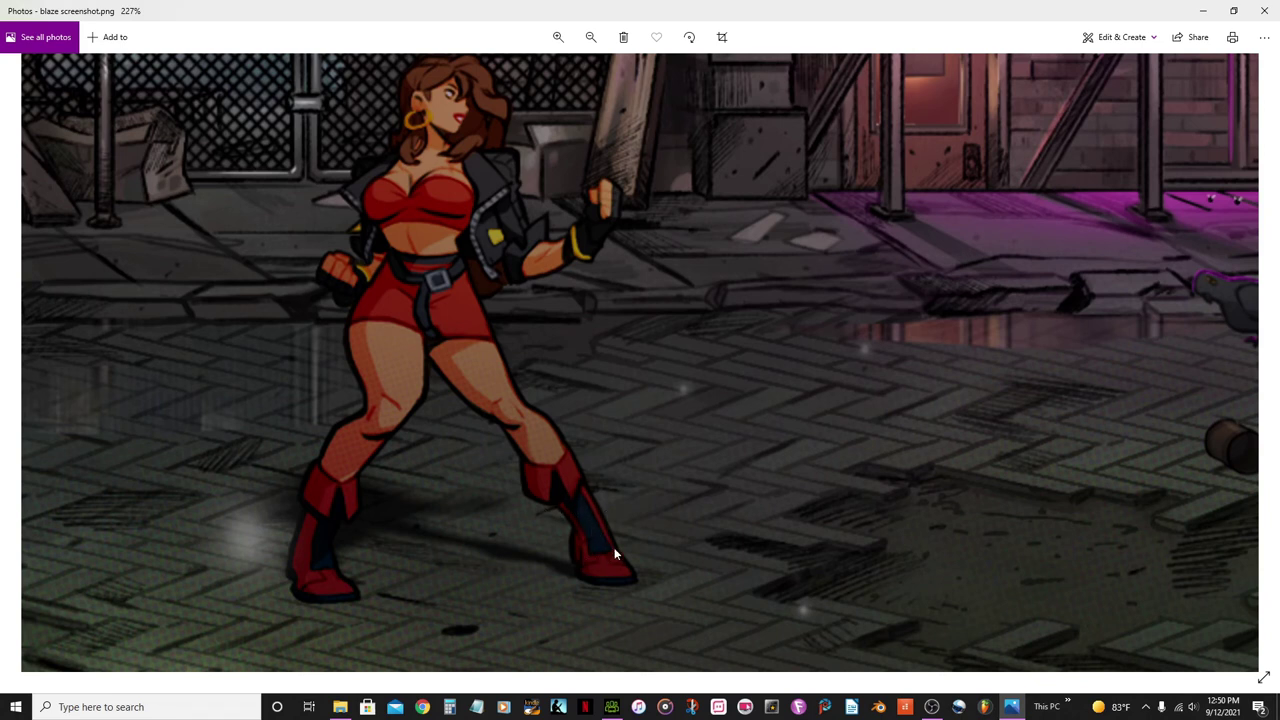
pyautogui.click(1012, 708)
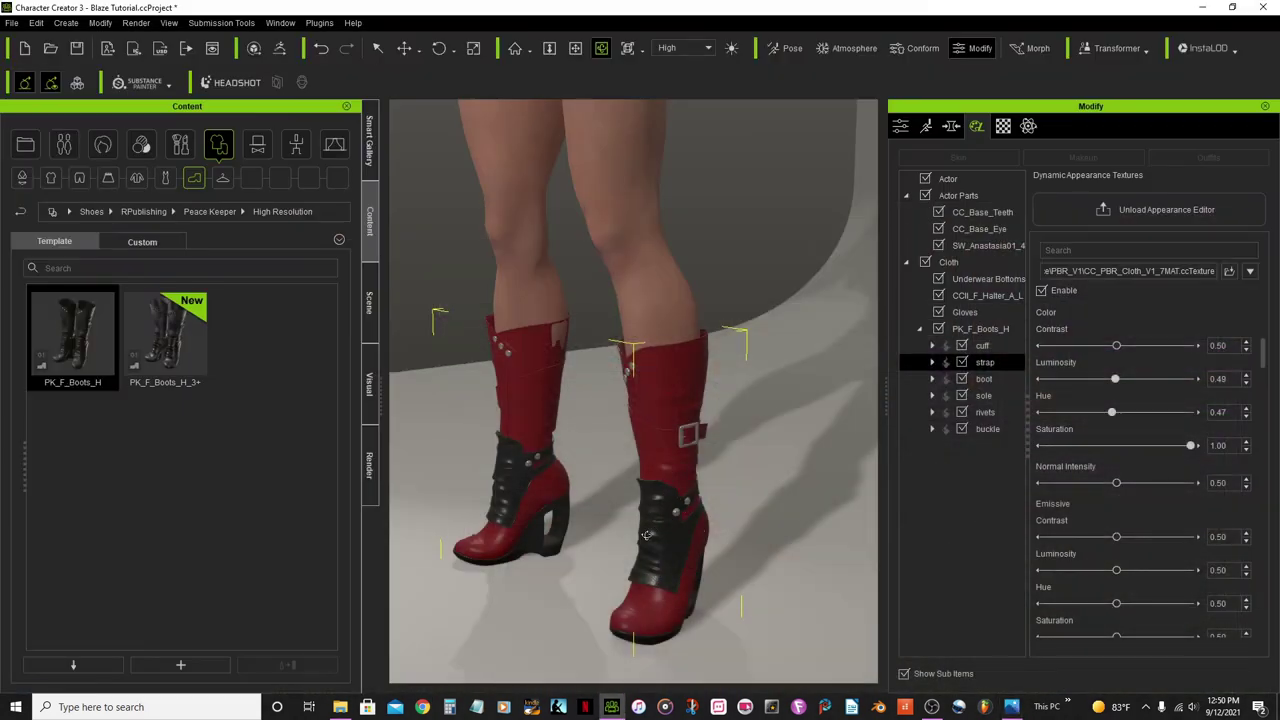
pyautogui.scroll(-2, 669, 485)
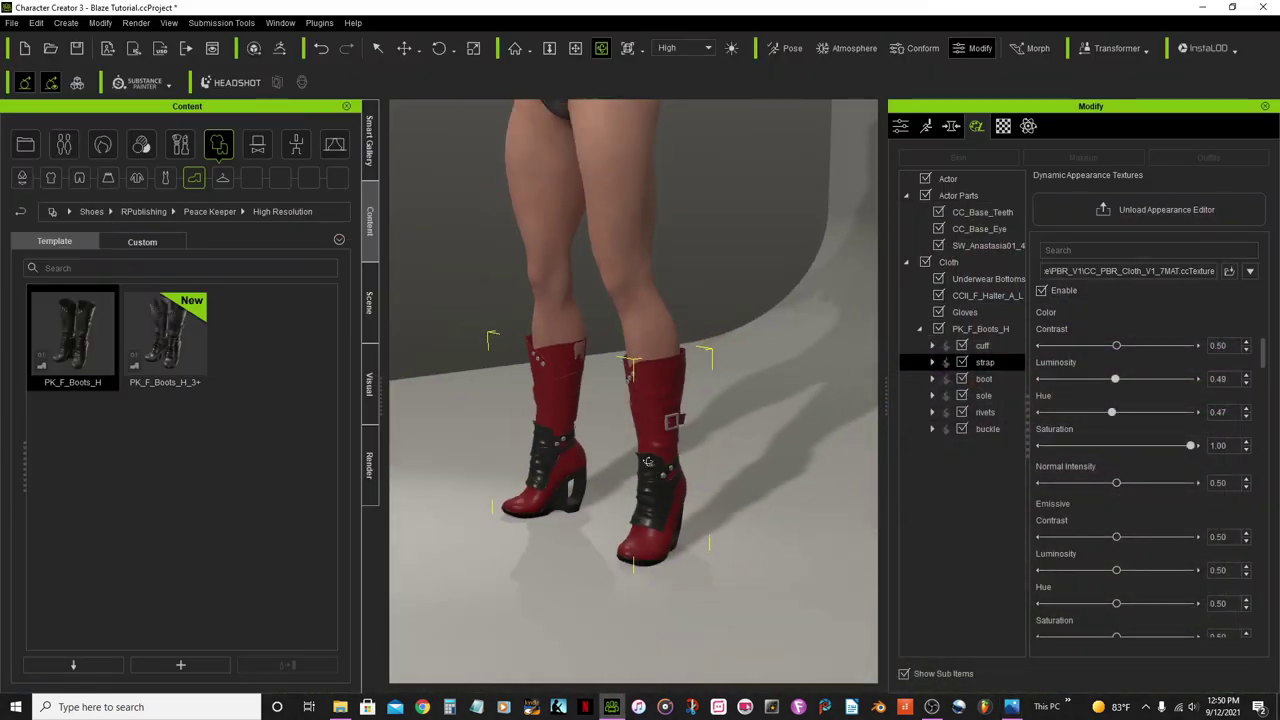
pyautogui.scroll(2, 622, 484)
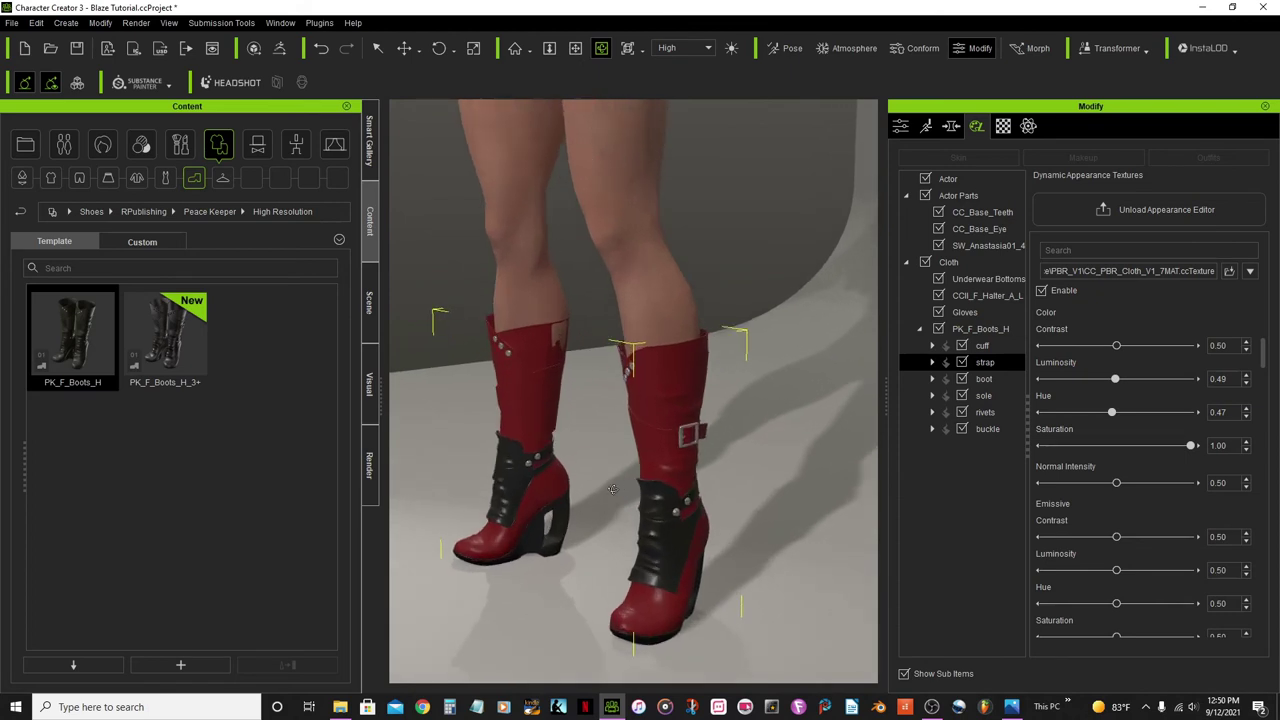
pyautogui.moveTo(589, 545); pyautogui.dragTo(809, 546, button='right')
pyautogui.scroll(-2, 670, 442)
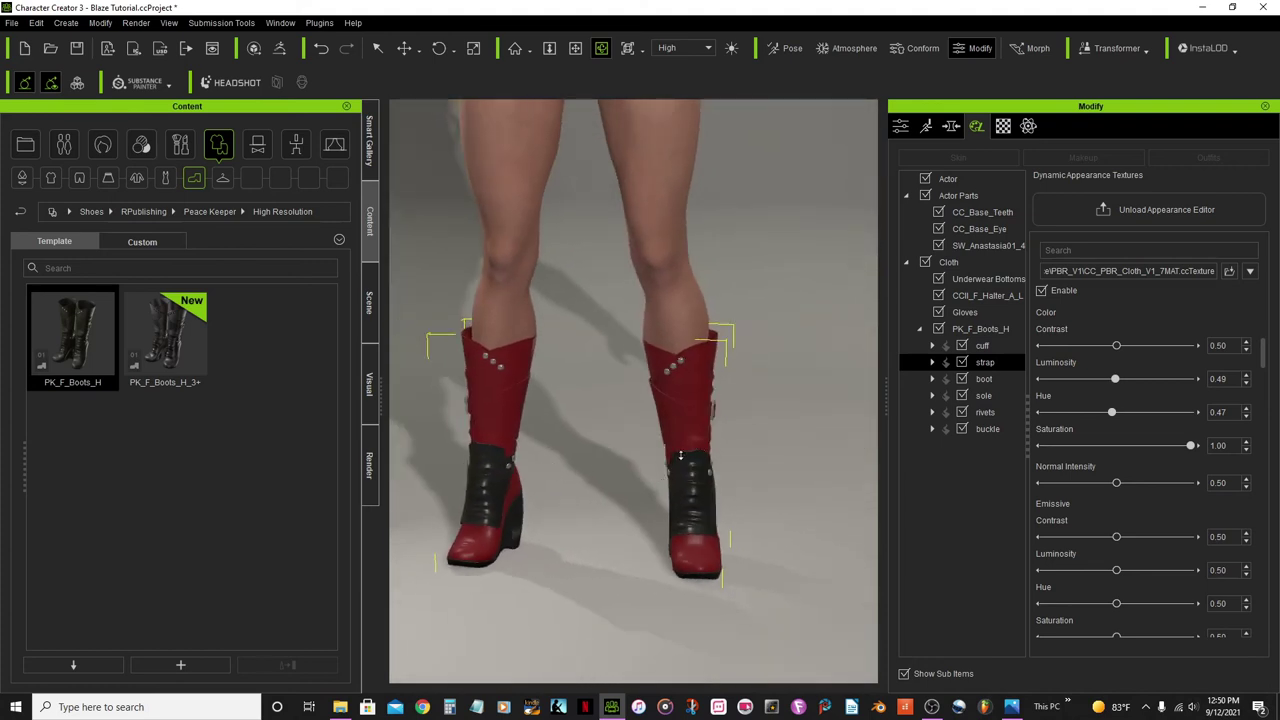
pyautogui.scroll(1, 680, 456)
pyautogui.scroll(-1, 680, 456)
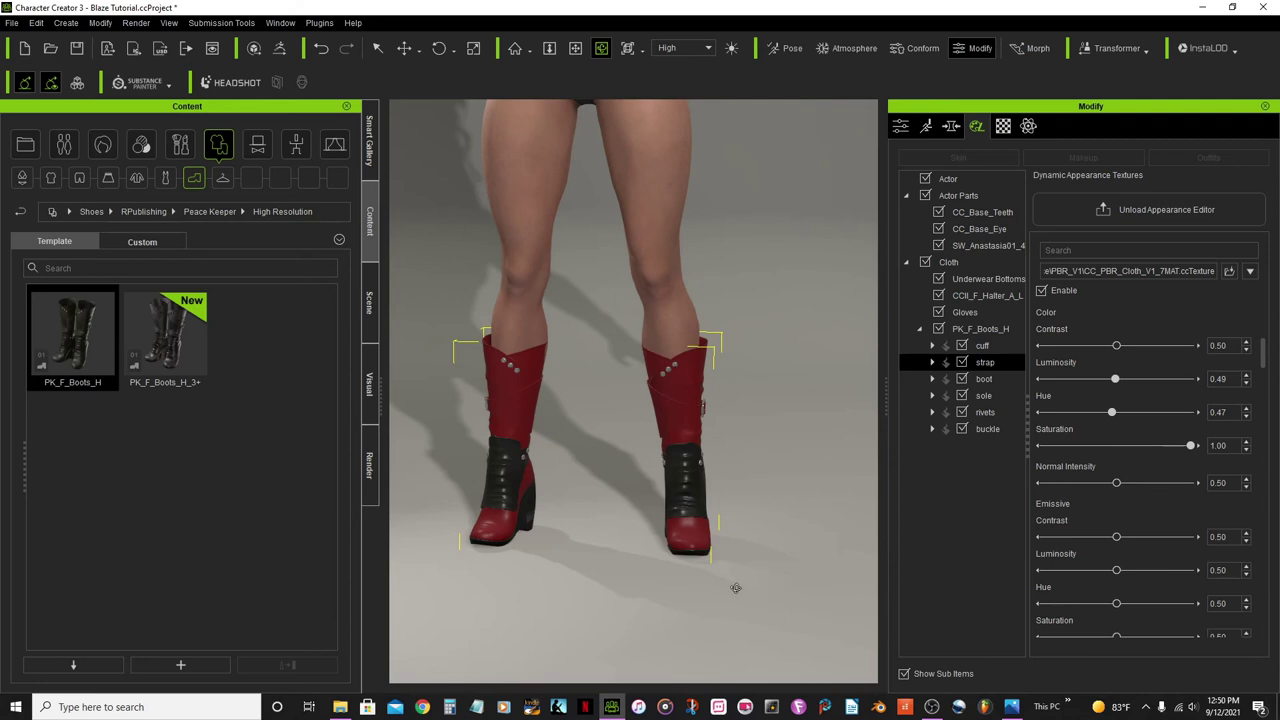
pyautogui.scroll(1, 708, 491)
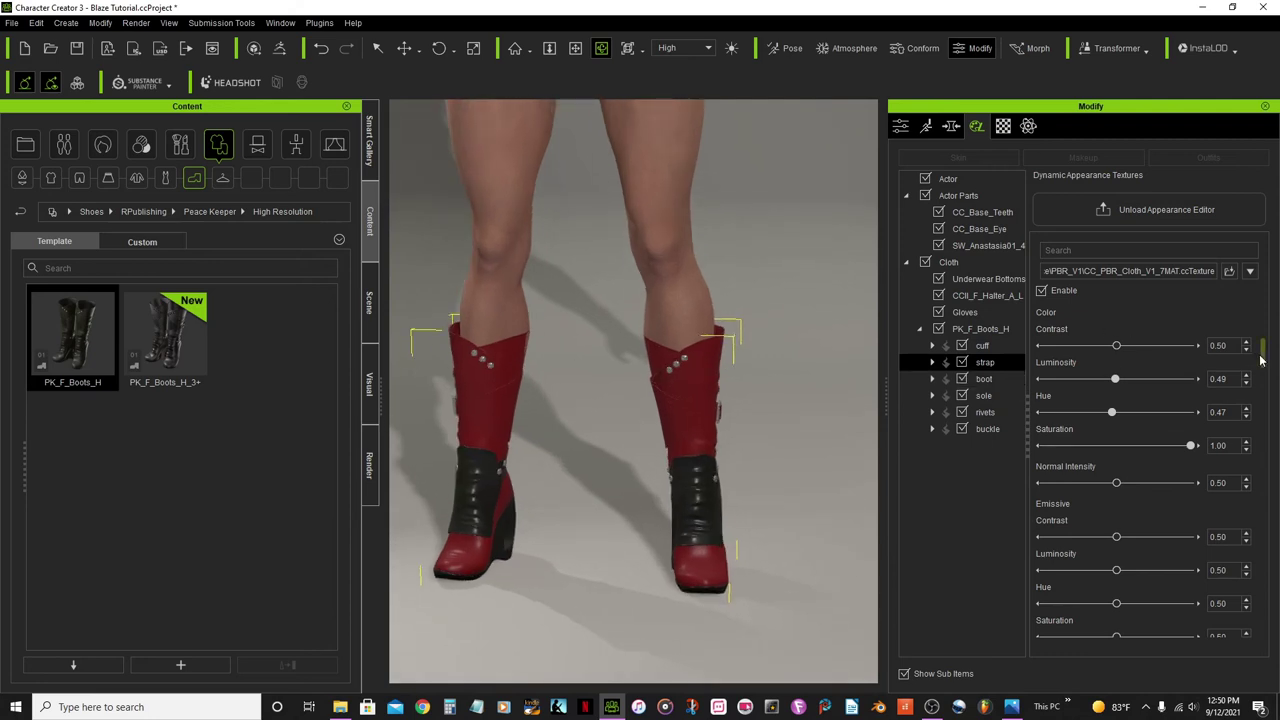
# Step: Unload the Appearance Editor for the boots and inspect how the boot shafts fit the calves from behind
pyautogui.moveTo(1267, 360); pyautogui.dragTo(1266, 312)
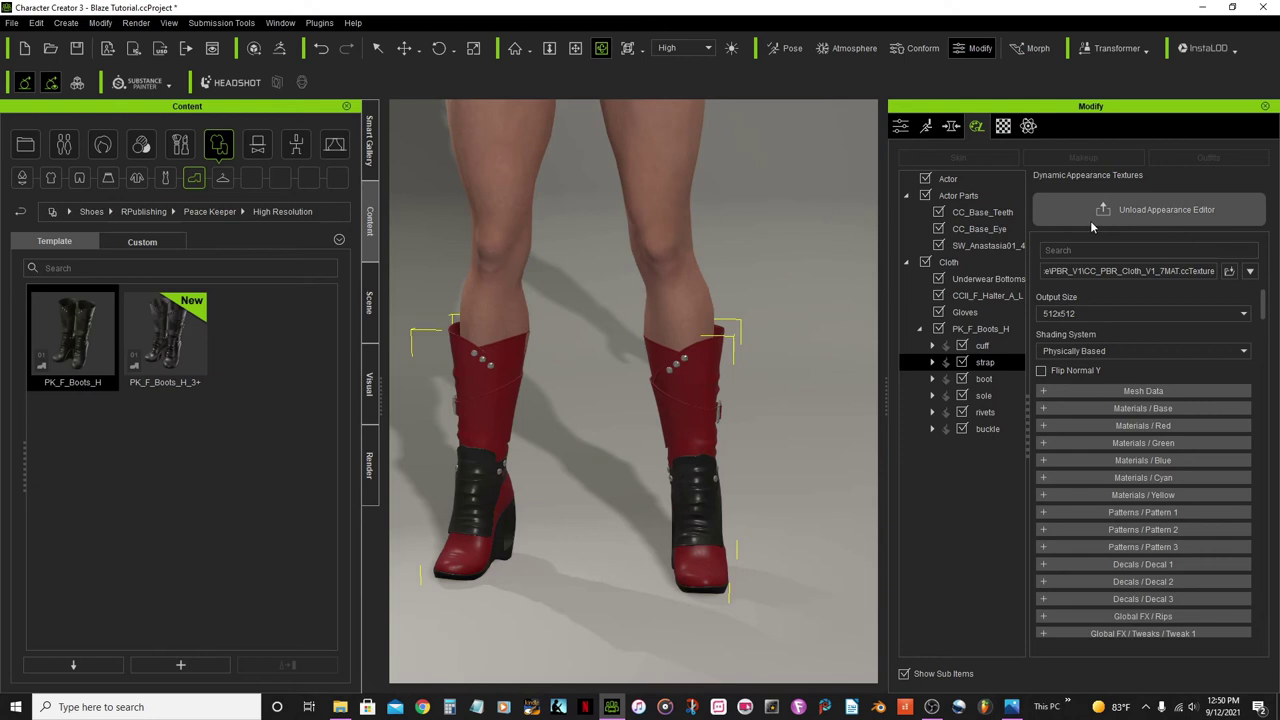
pyautogui.click(1156, 212)
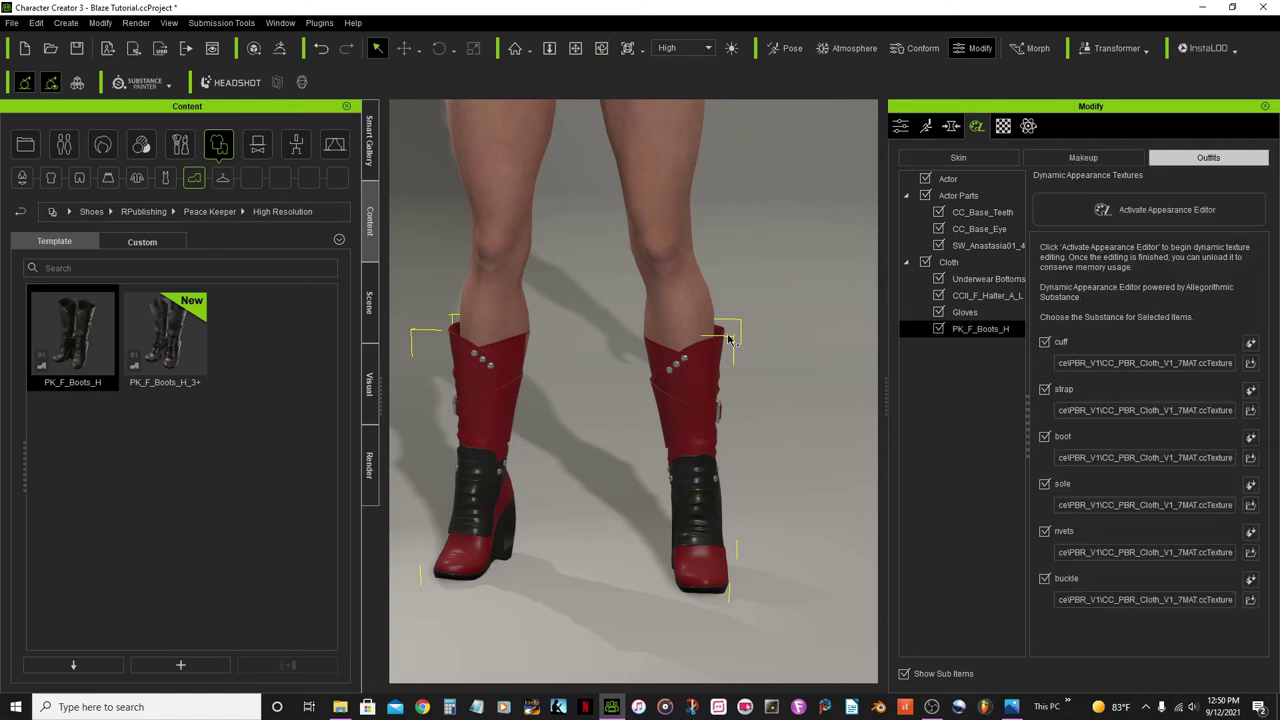
pyautogui.click(601, 47)
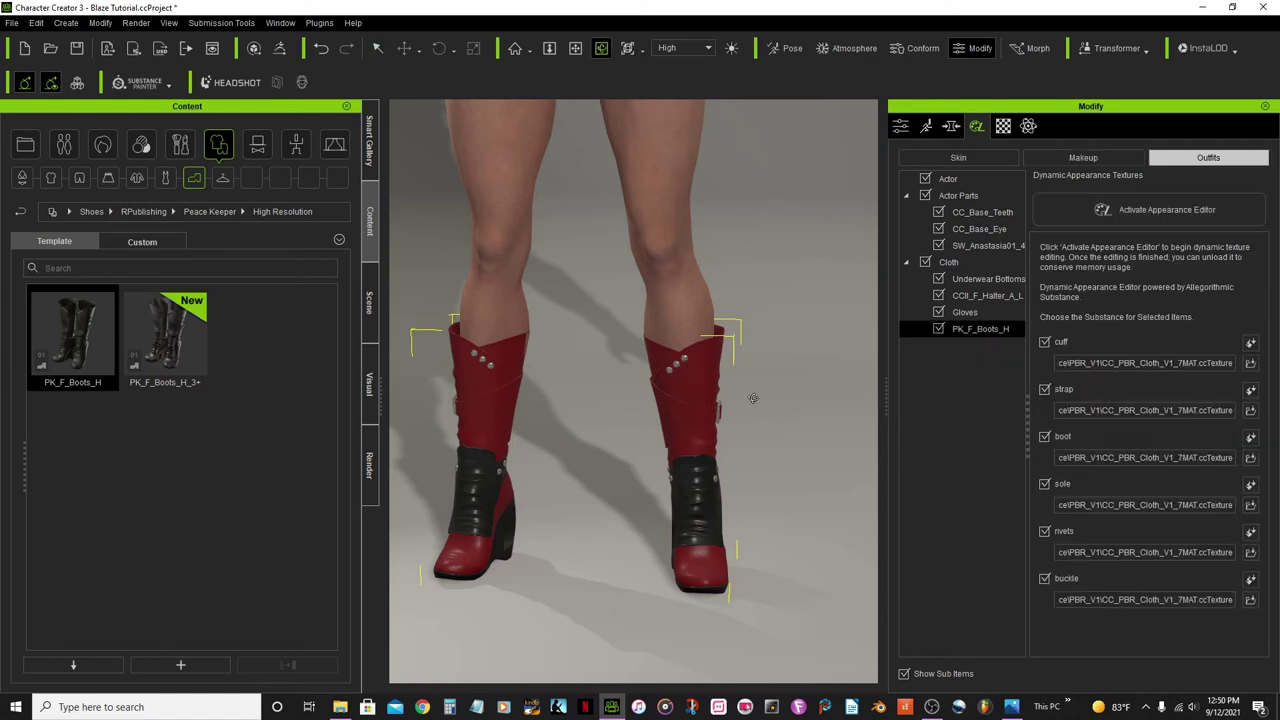
pyautogui.moveTo(765, 398); pyautogui.dragTo(420, 455)
pyautogui.moveTo(582, 406); pyautogui.dragTo(358, 484)
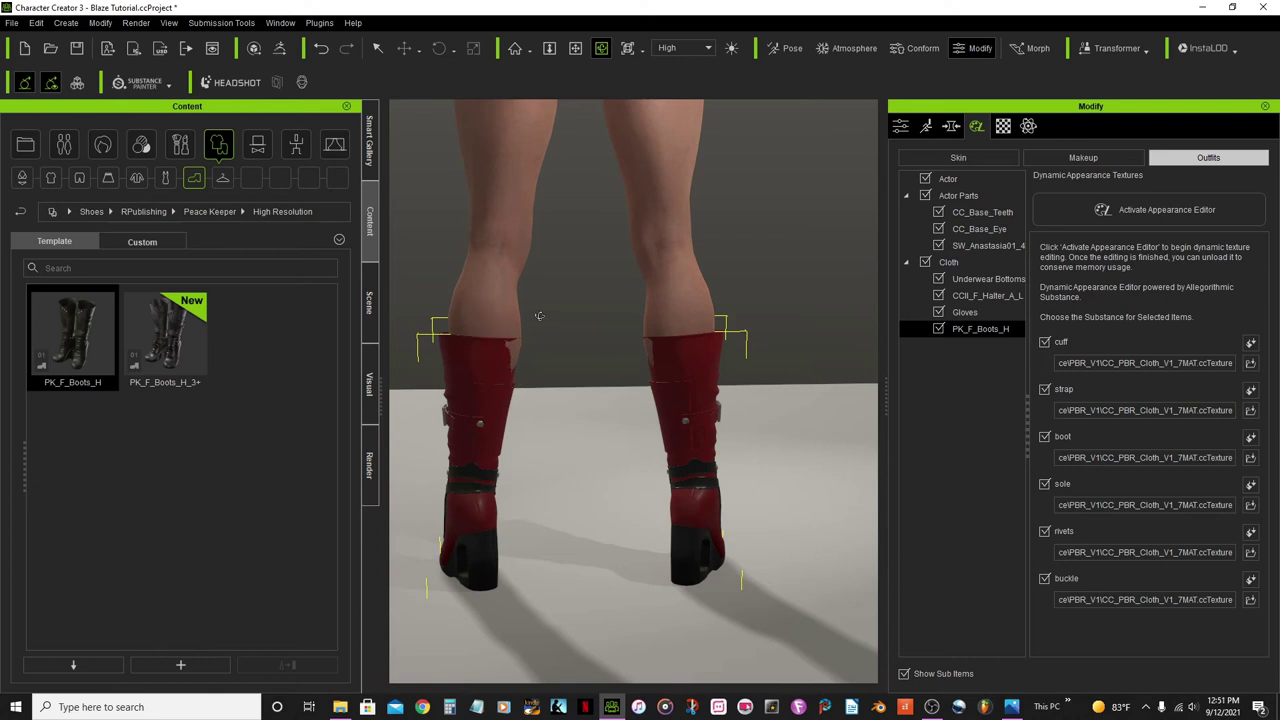
pyautogui.scroll(2, 539, 317)
pyautogui.click(576, 50)
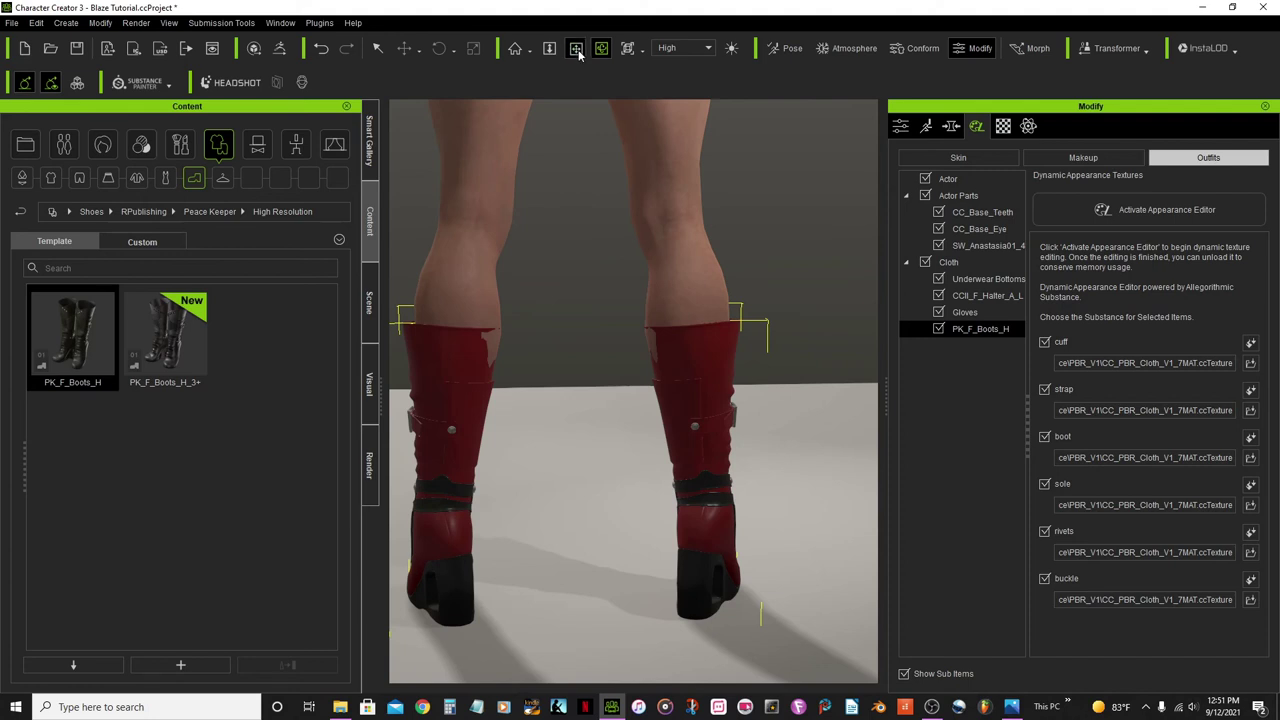
pyautogui.moveTo(602, 350); pyautogui.dragTo(663, 374)
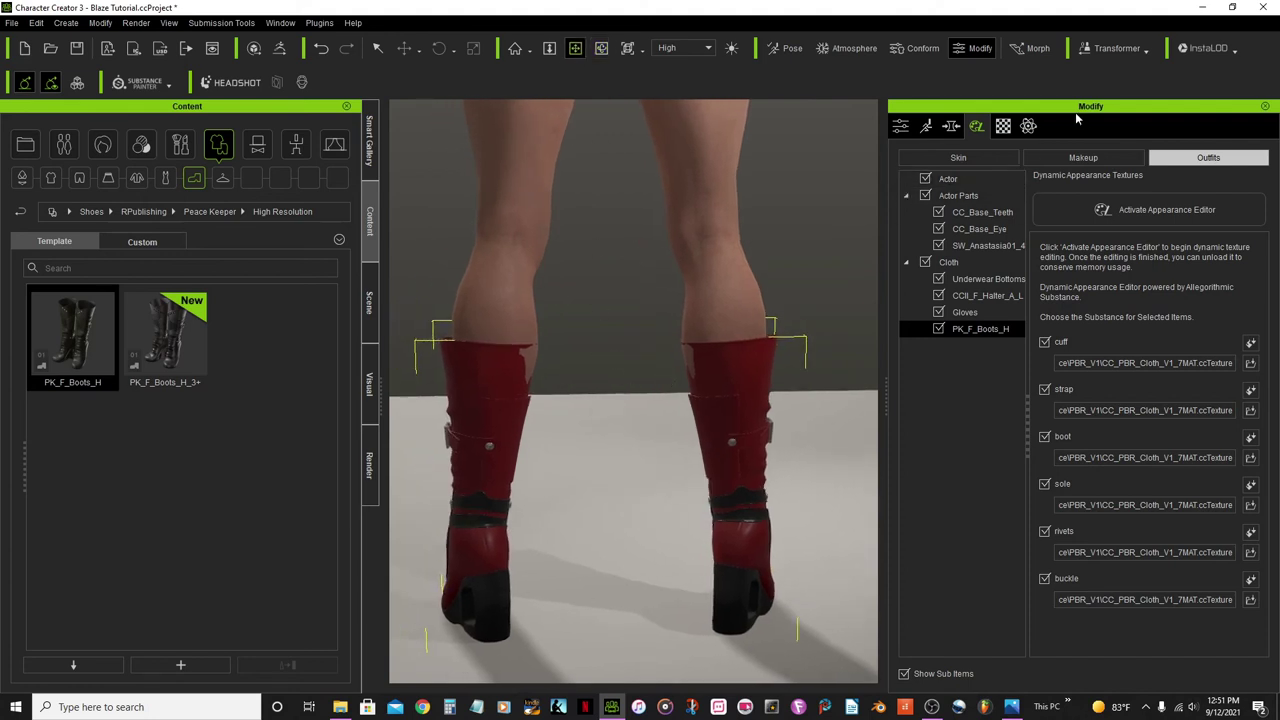
# Step: Conform the boots to the legs with Increase Size 0.10, calculate the collision, and close the Conform settings
pyautogui.click(908, 128)
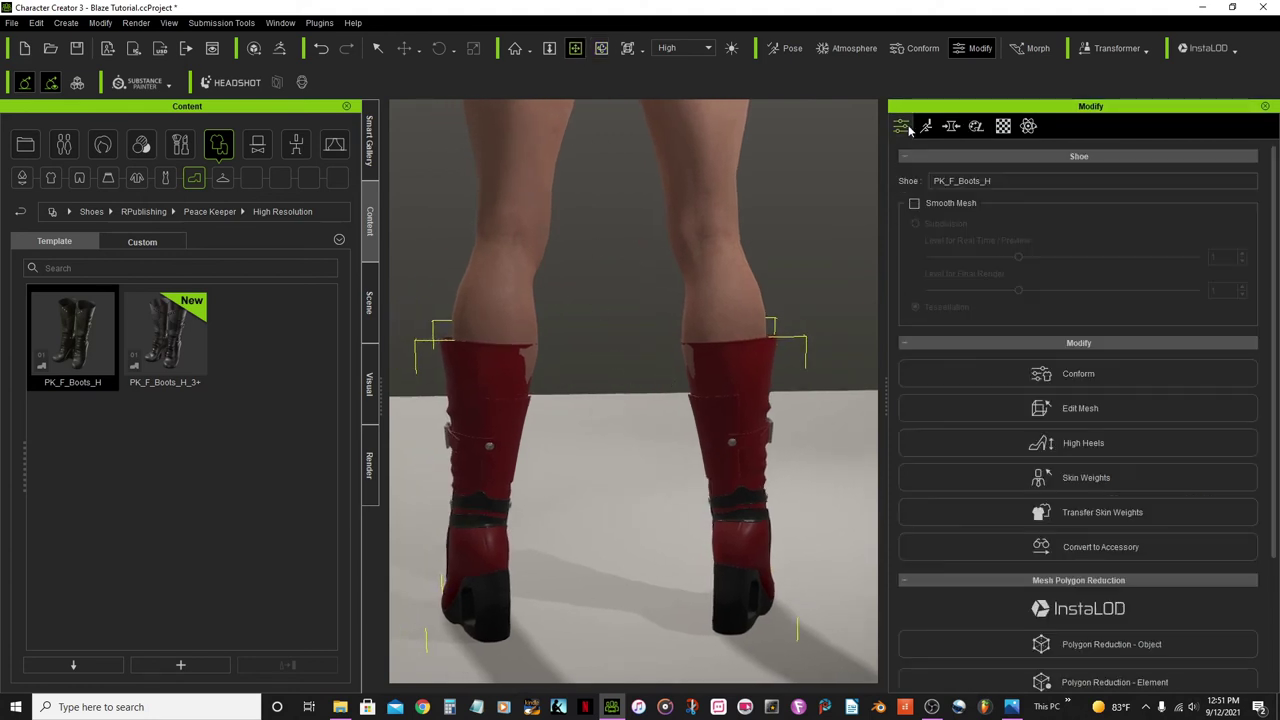
pyautogui.click(1078, 374)
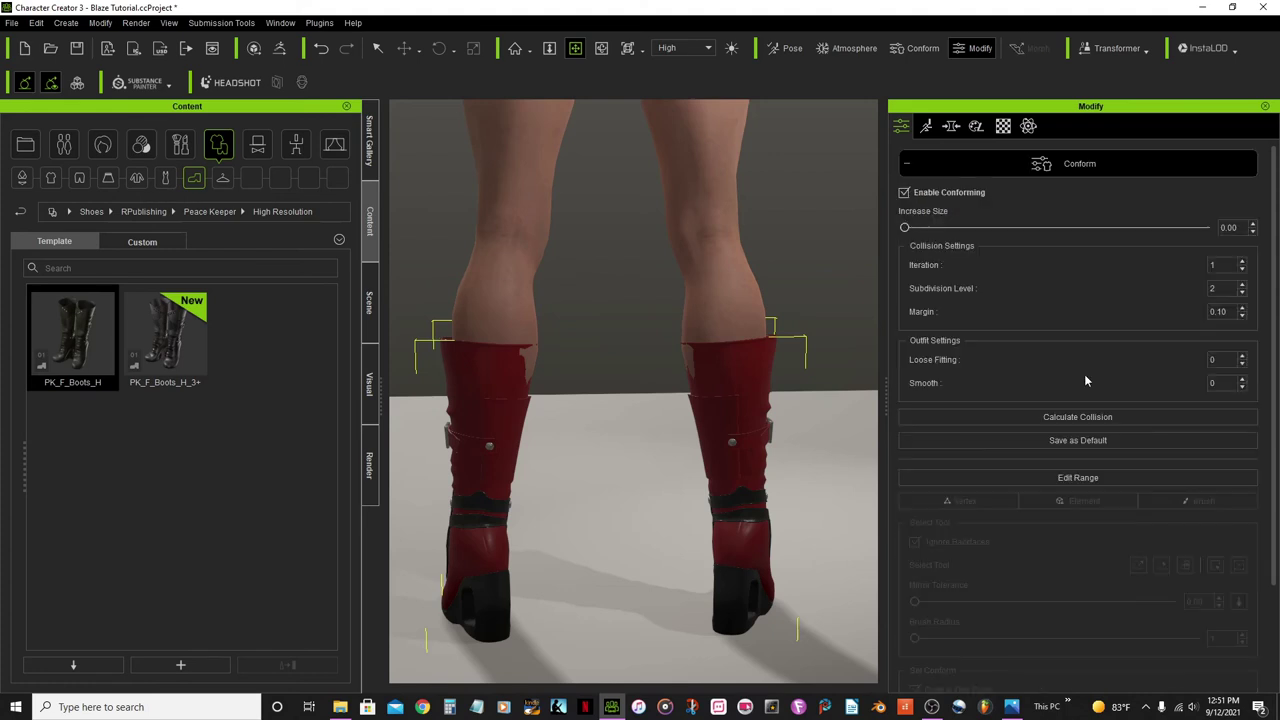
pyautogui.click(1254, 229)
pyautogui.click(1088, 418)
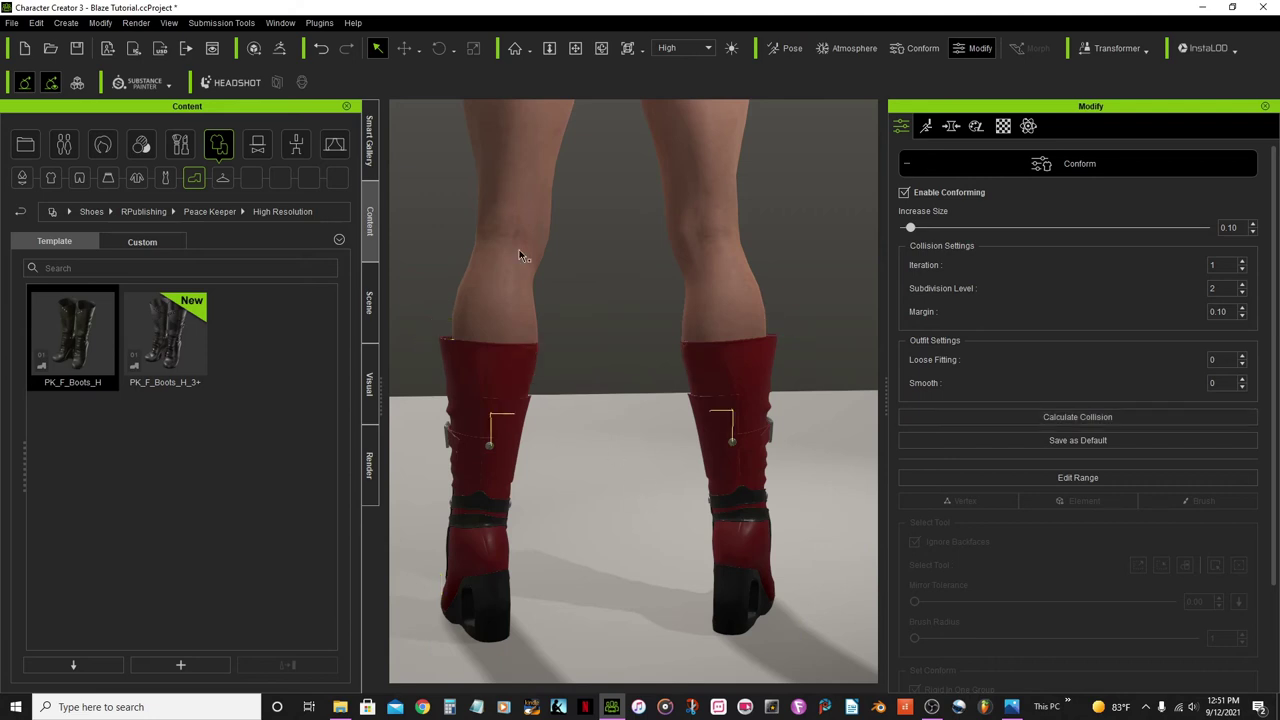
pyautogui.click(601, 47)
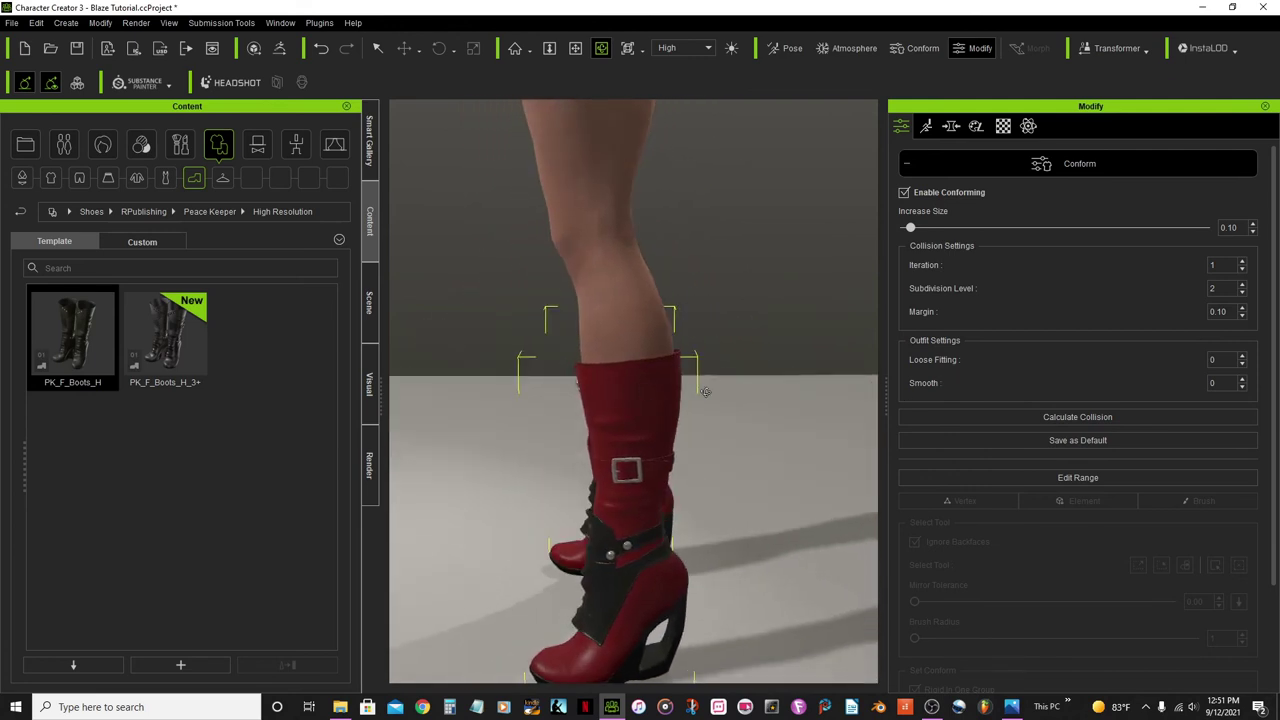
pyautogui.click(1082, 173)
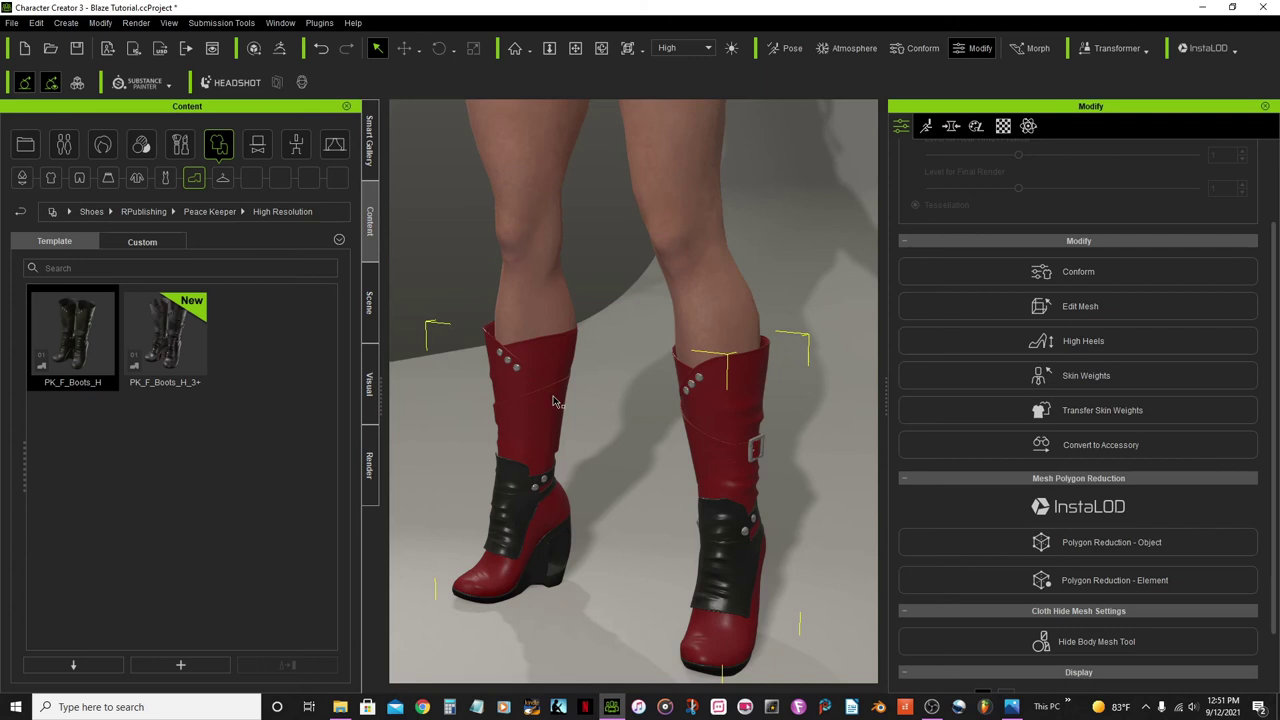
# Step: Select the character's body and view the full outfit from the front
pyautogui.click(652, 226)
pyautogui.click(601, 47)
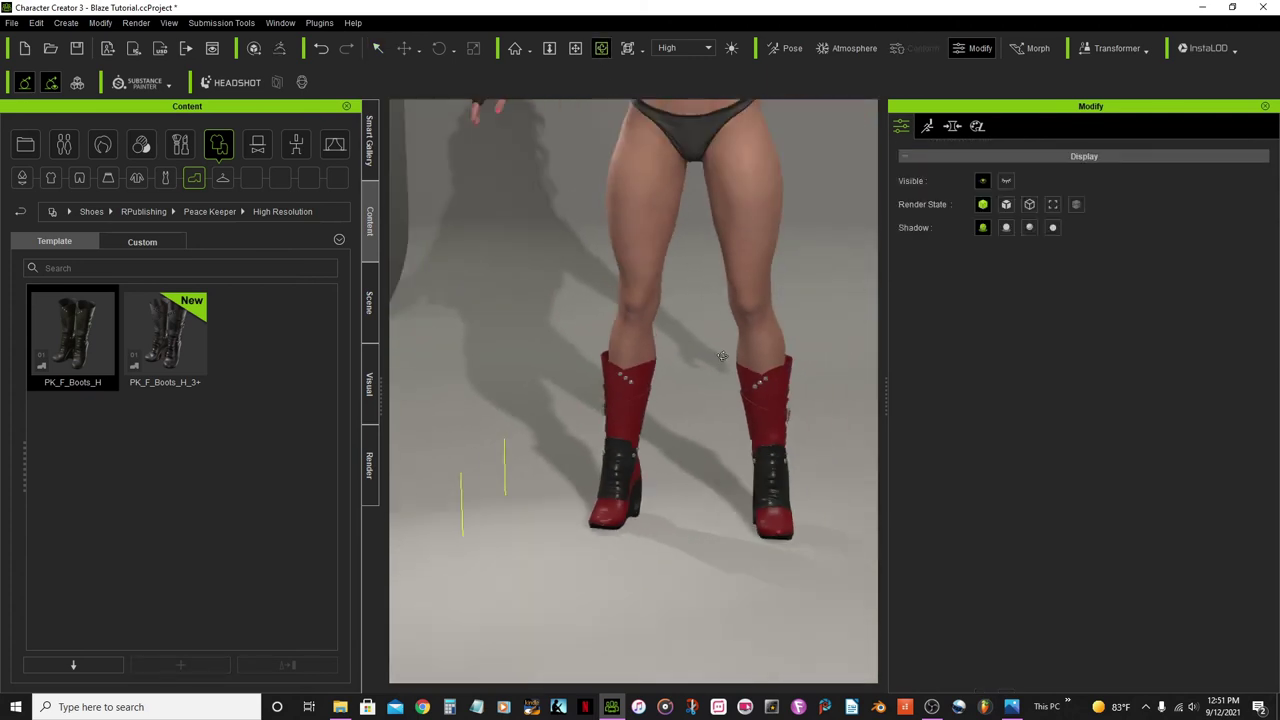
pyautogui.click(575, 47)
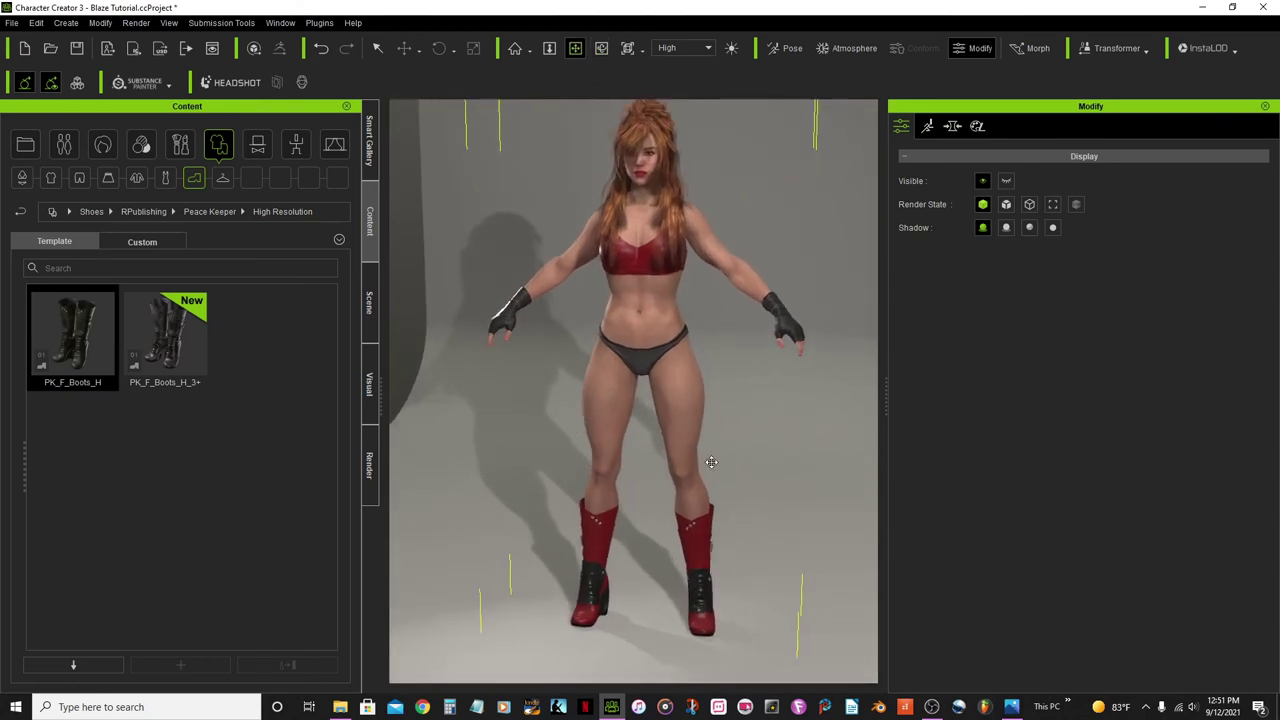
# Step: Frame the character from the front and browse the skirts in the Essential Clothing folder
pyautogui.click(601, 48)
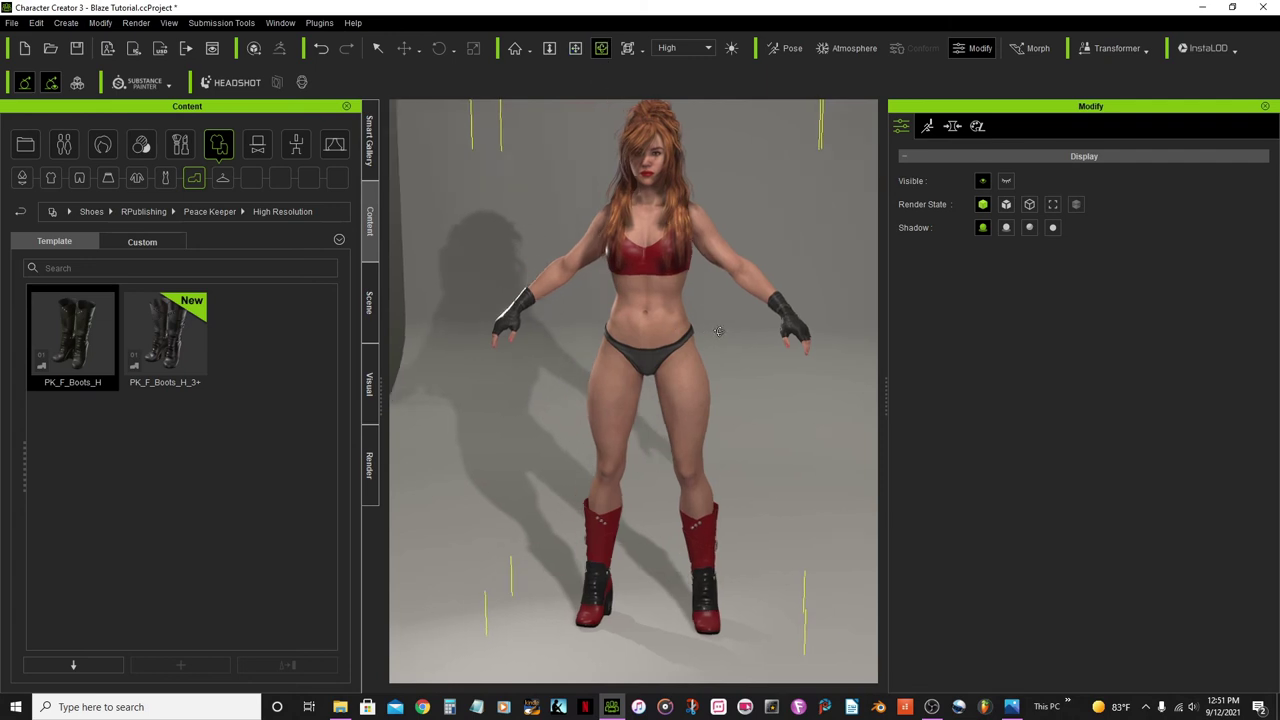
pyautogui.click(575, 48)
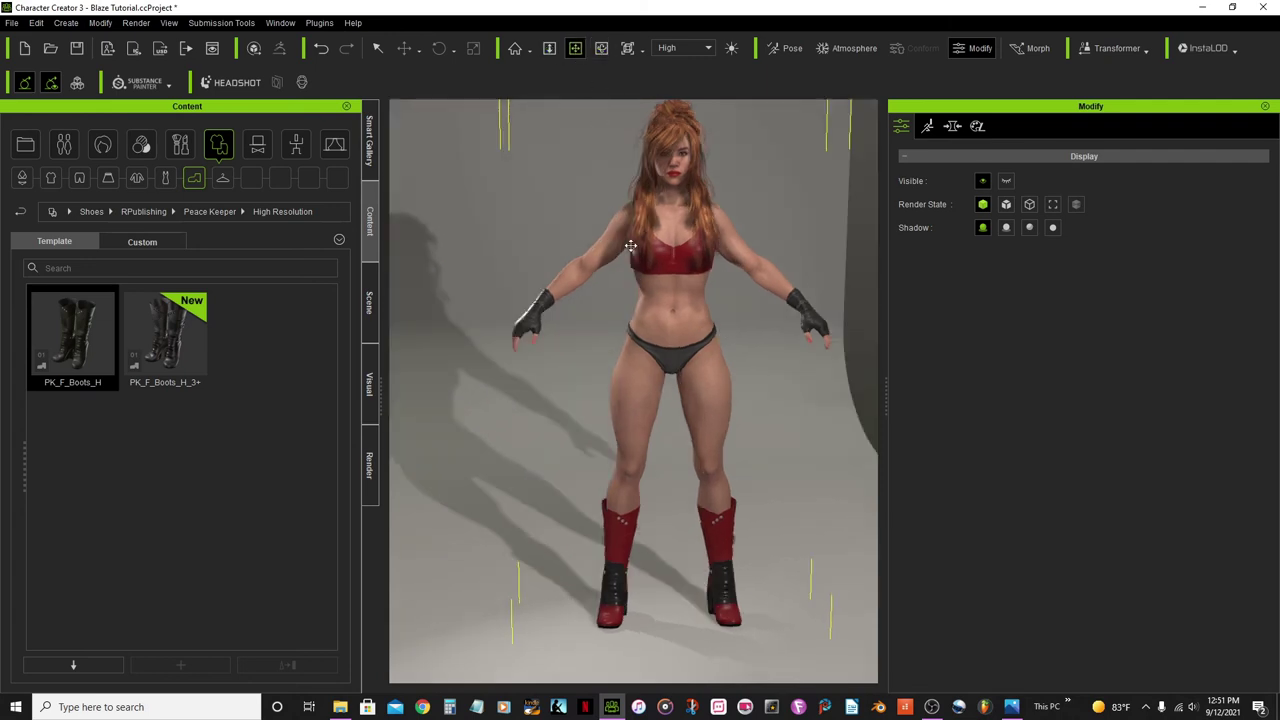
pyautogui.scroll(3, 589, 375)
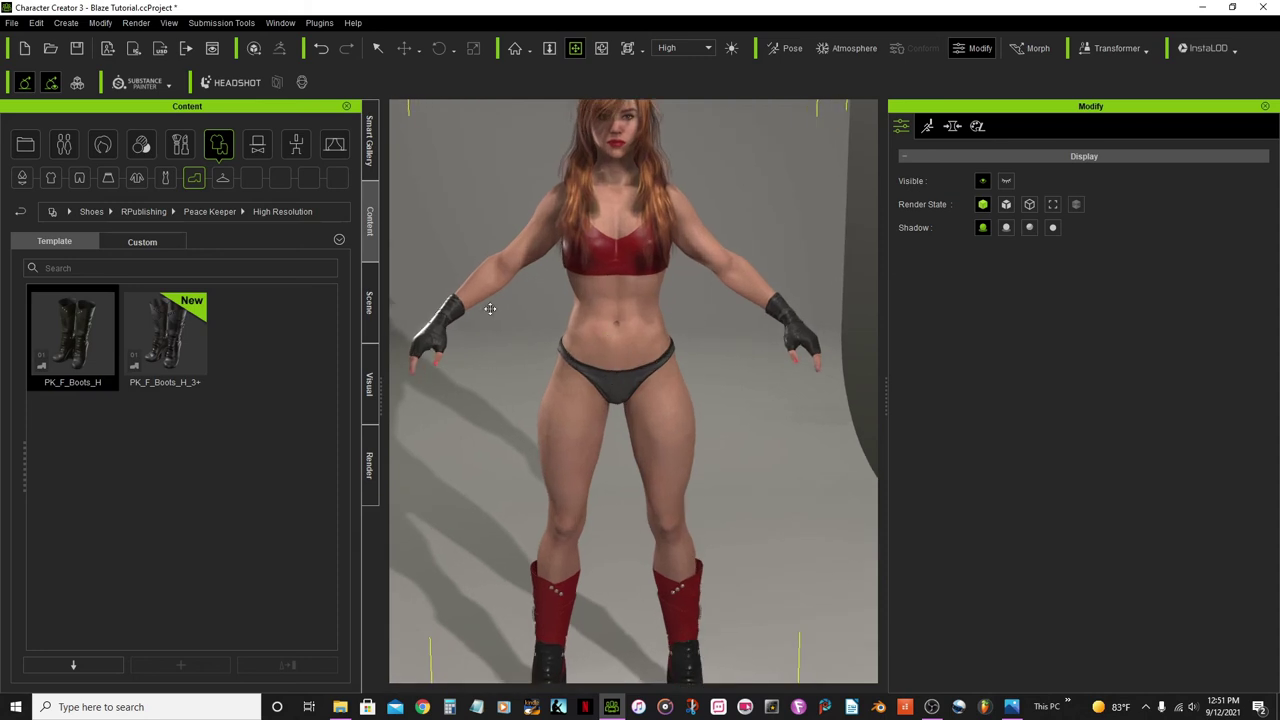
pyautogui.click(108, 180)
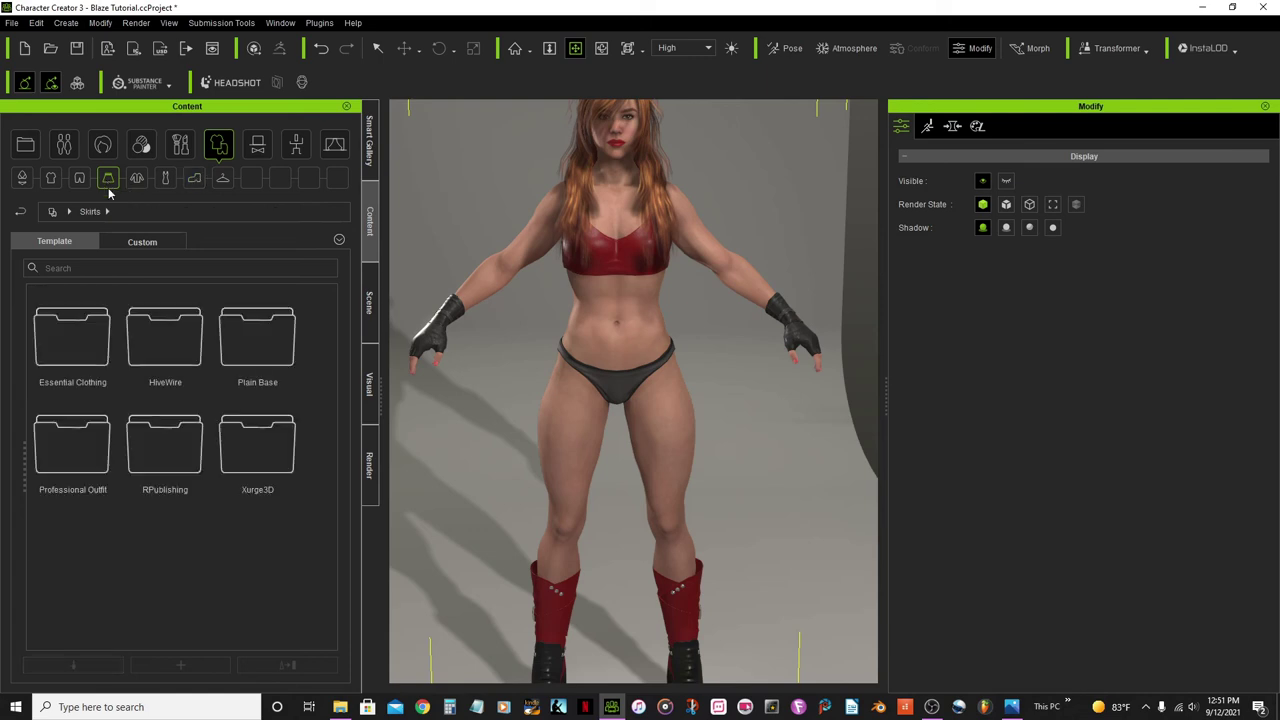
pyautogui.doubleClick(81, 350)
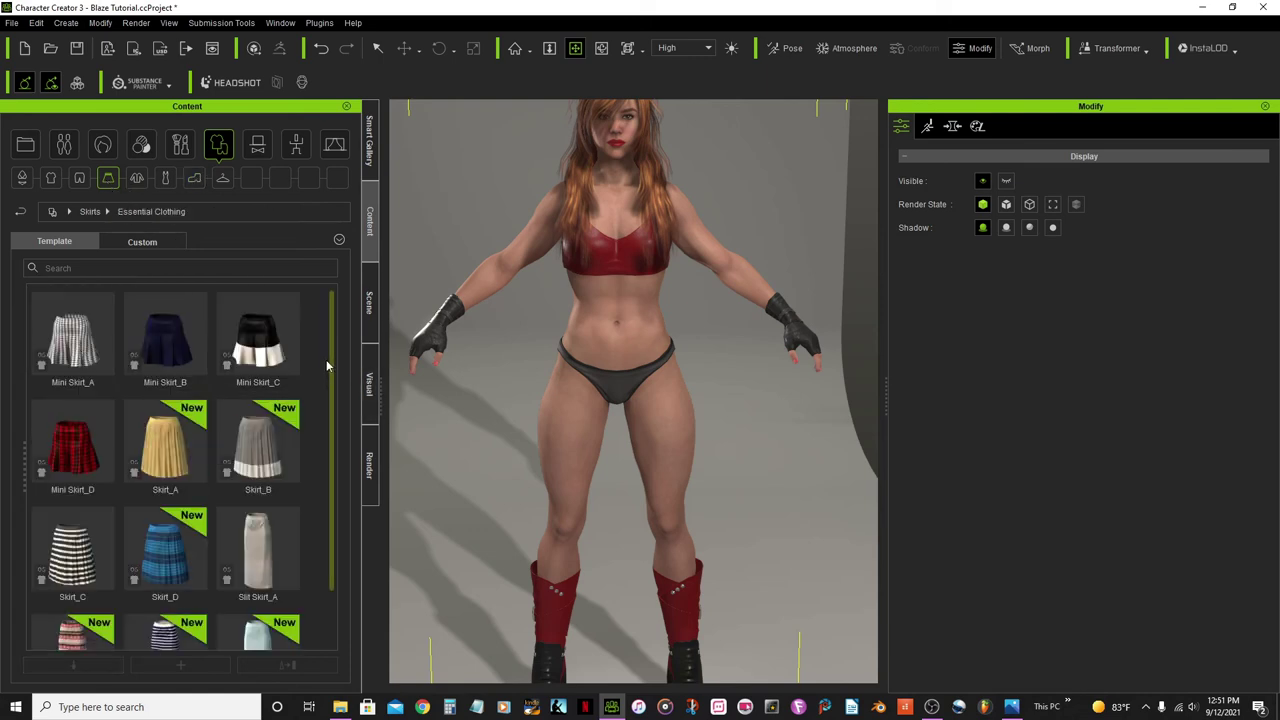
pyautogui.moveTo(333, 357); pyautogui.dragTo(342, 410)
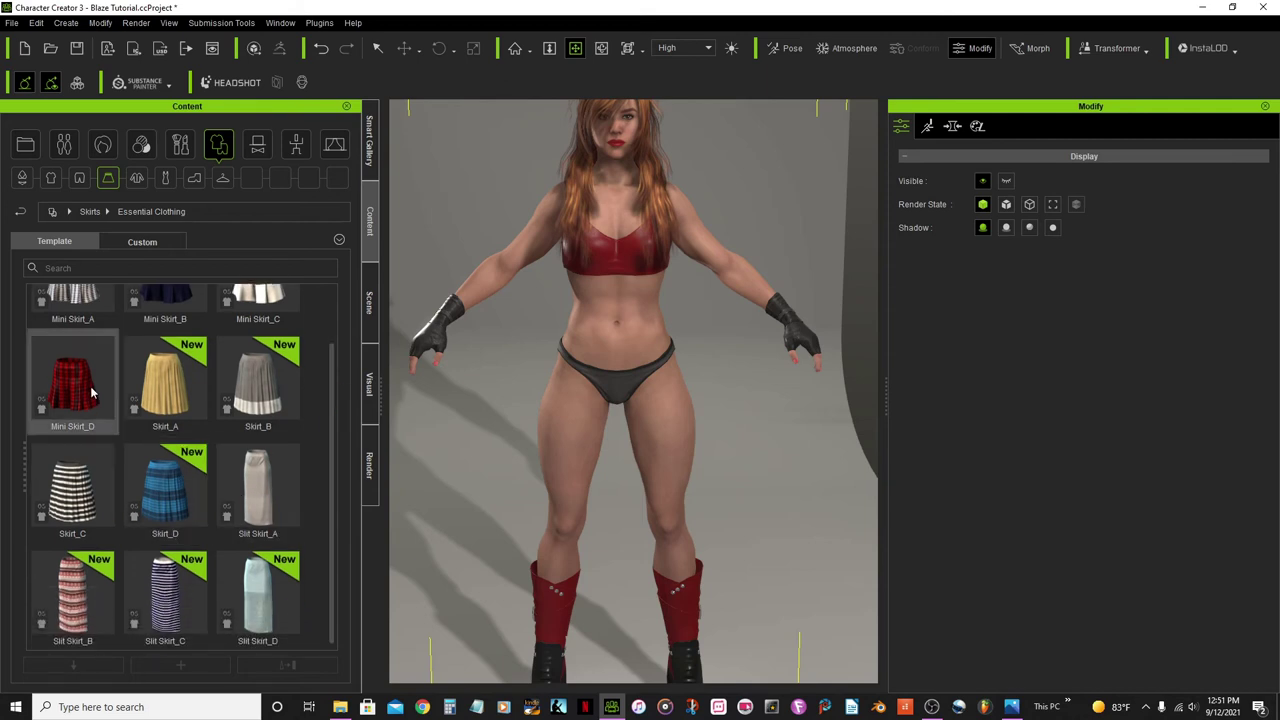
# Step: Check the Blaze reference image in Photos, and add Slit Skirt_A to the character with Keep Cloth Shape
pyautogui.click(1013, 708)
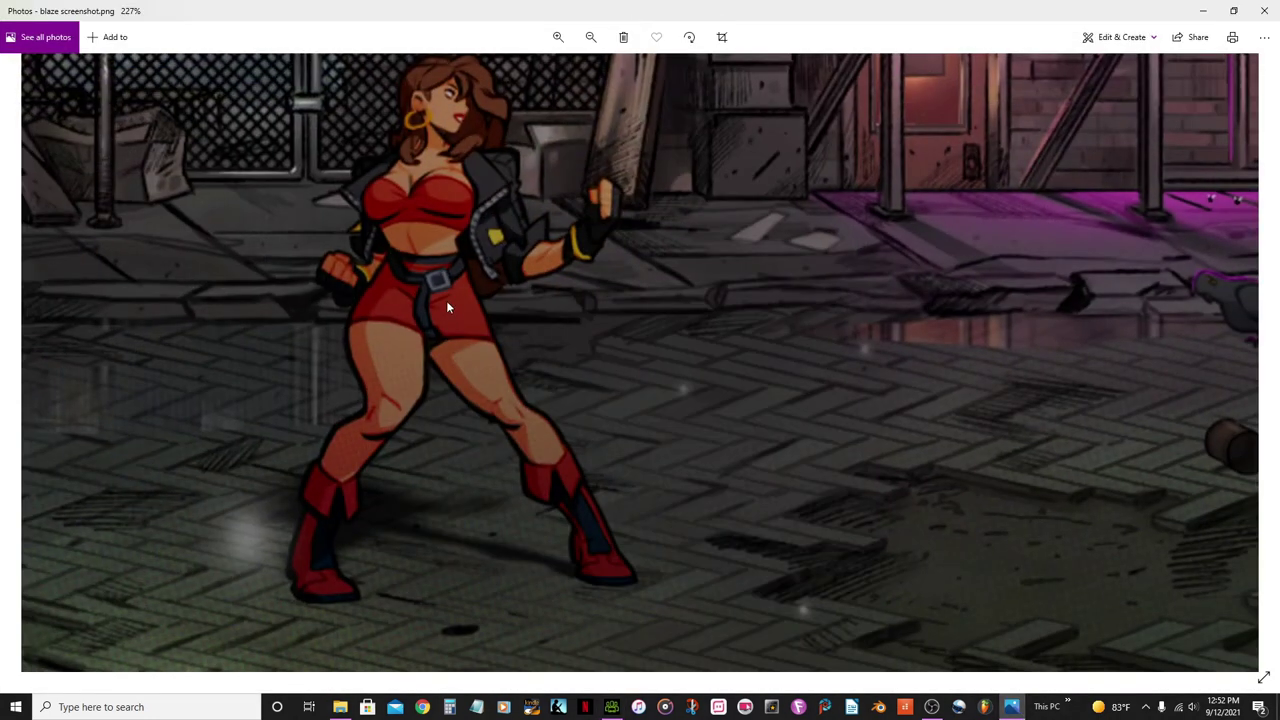
pyautogui.click(1013, 708)
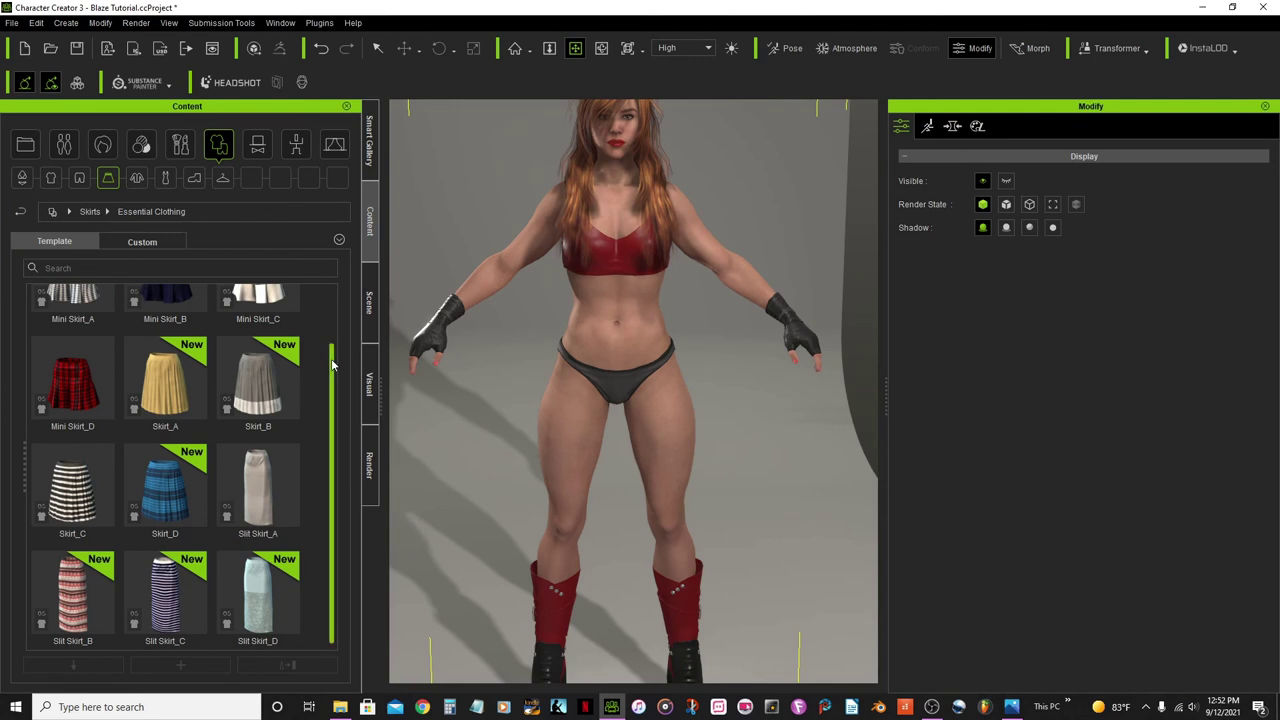
pyautogui.doubleClick(268, 489)
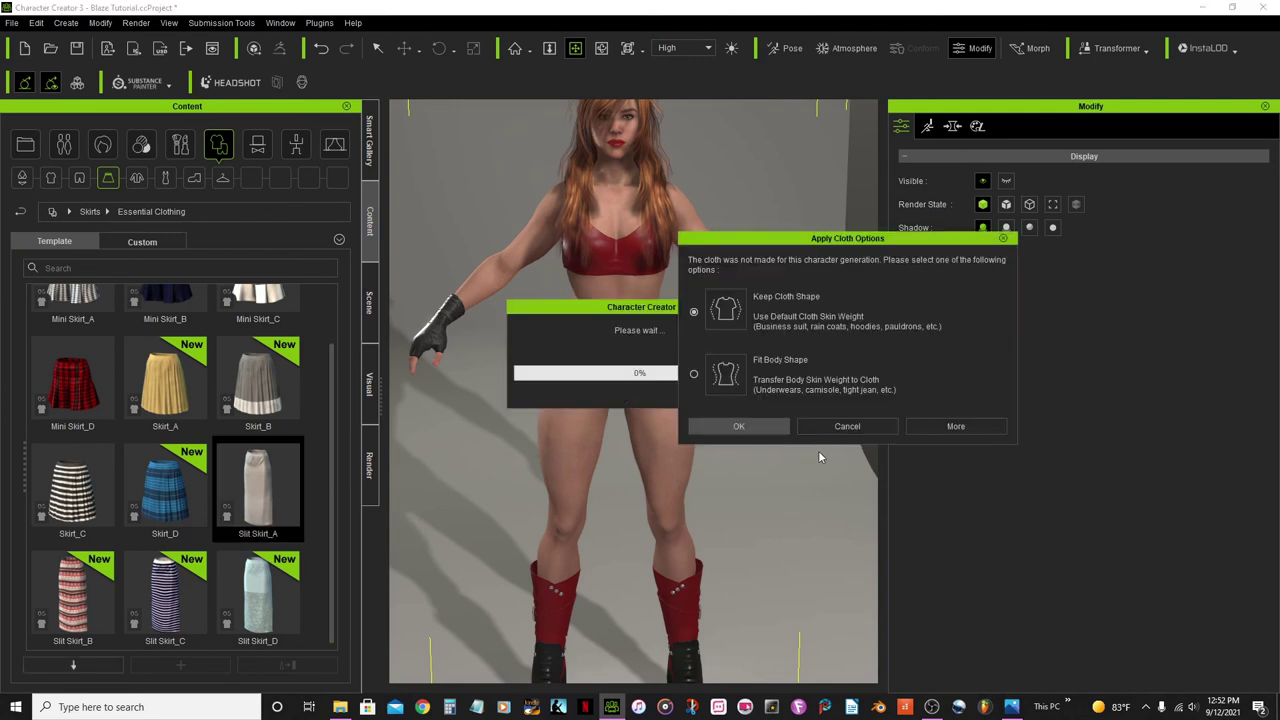
pyautogui.click(757, 430)
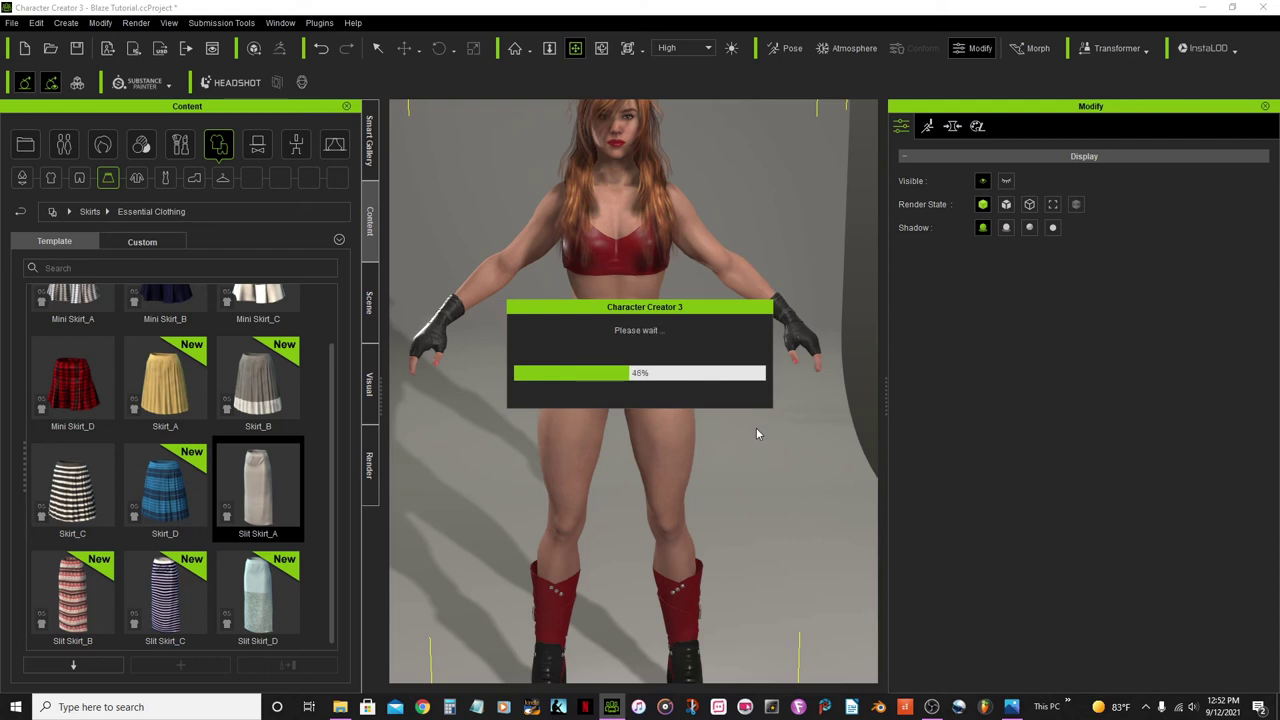
pyautogui.scroll(-2, 686, 428)
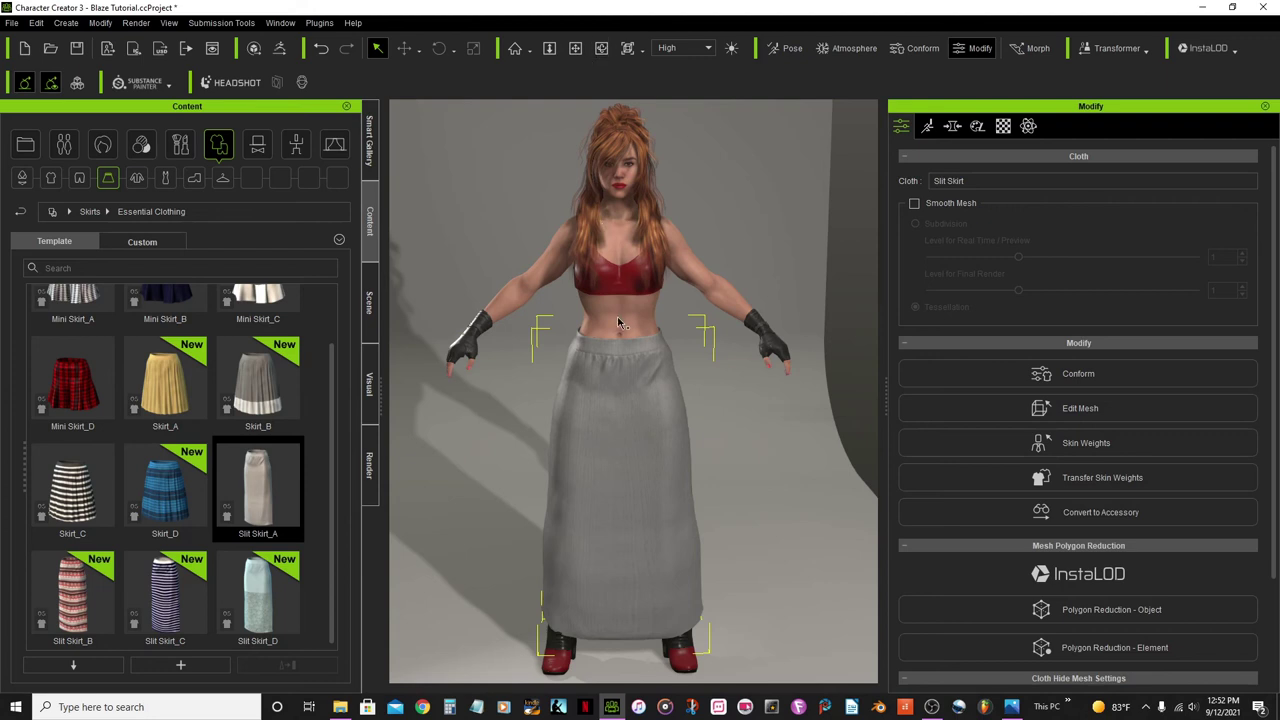
# Step: Examine the skirt's shape around the waist and hips and compare it with the Blaze reference image in Photos
pyautogui.scroll(-4, 626, 398)
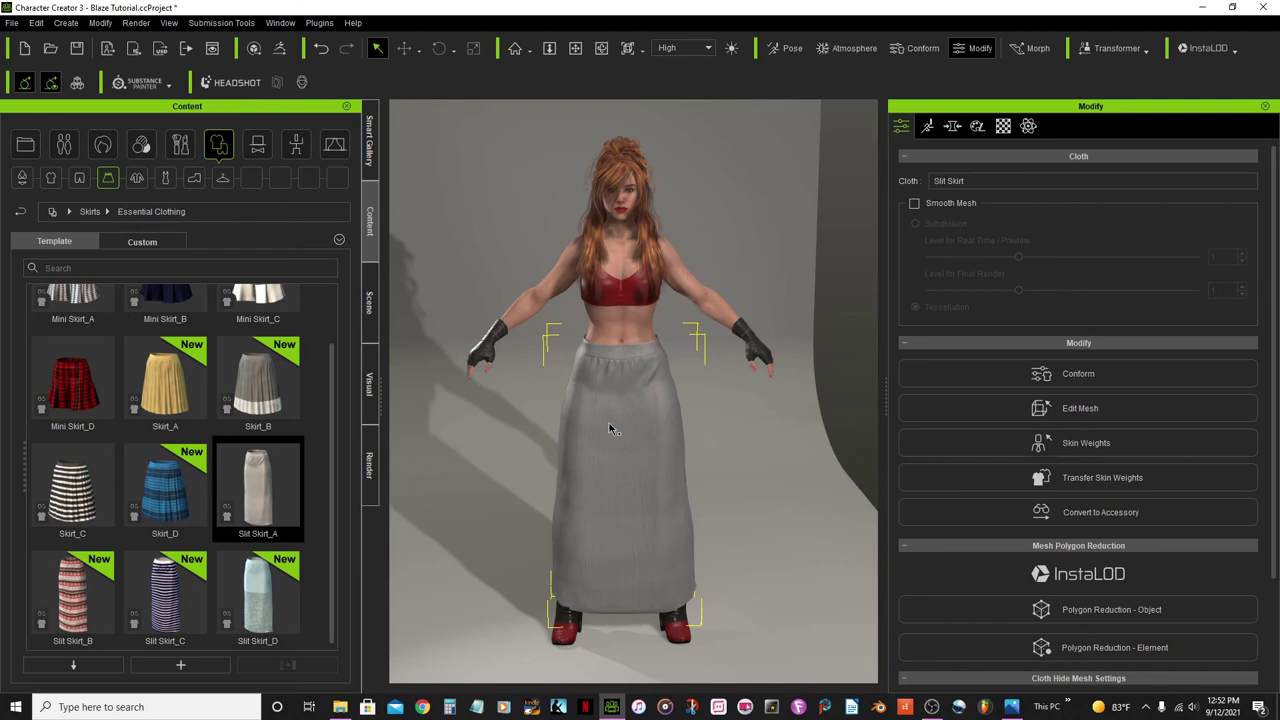
pyautogui.scroll(4, 607, 421)
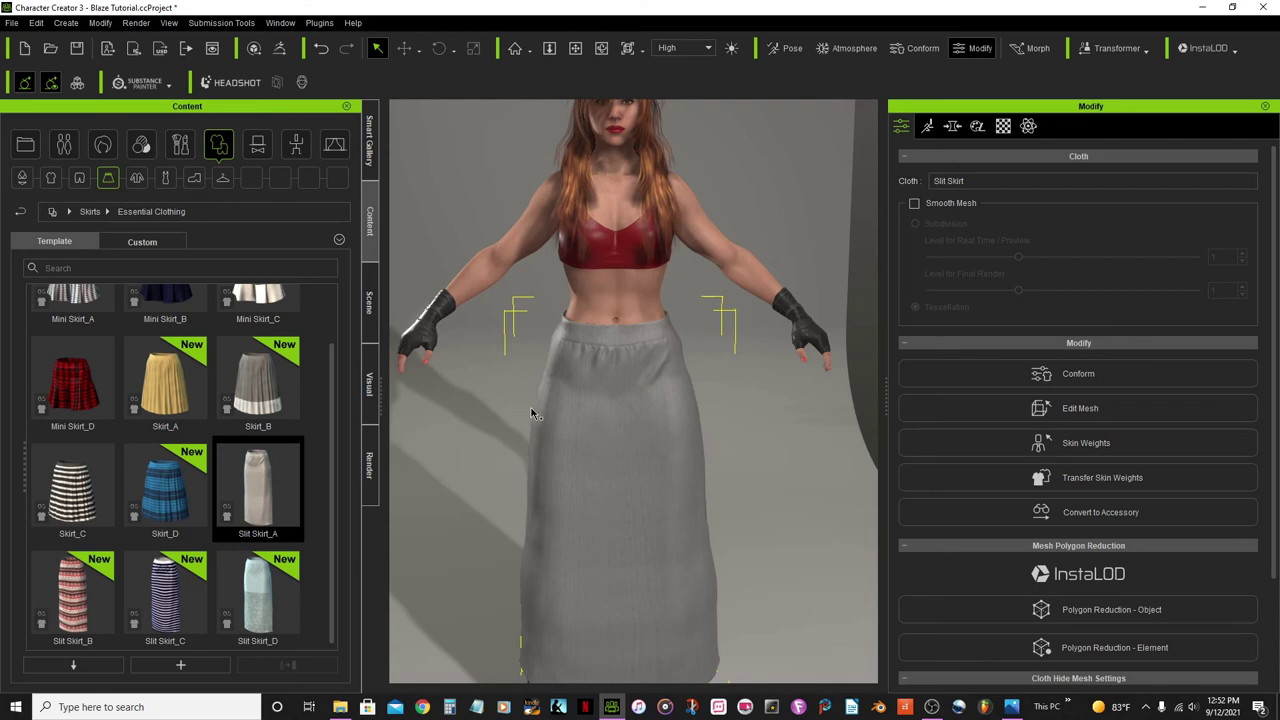
pyautogui.scroll(-3, 722, 428)
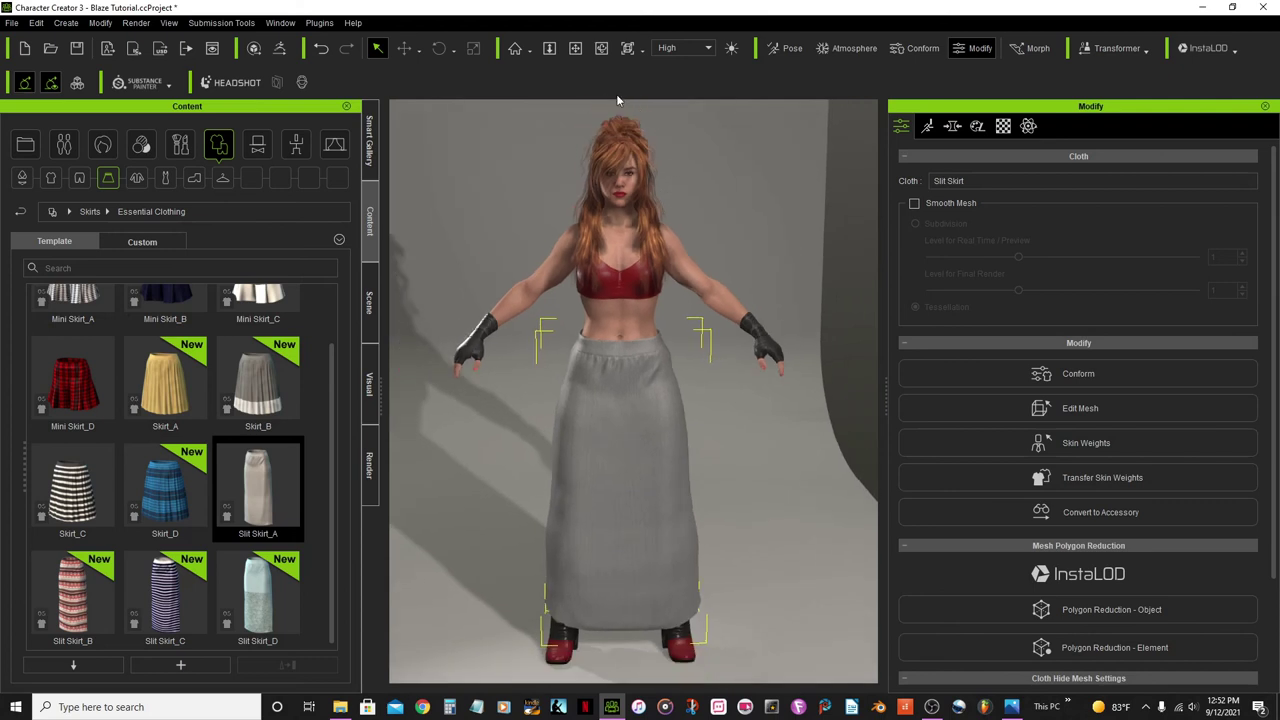
pyautogui.scroll(3, 655, 433)
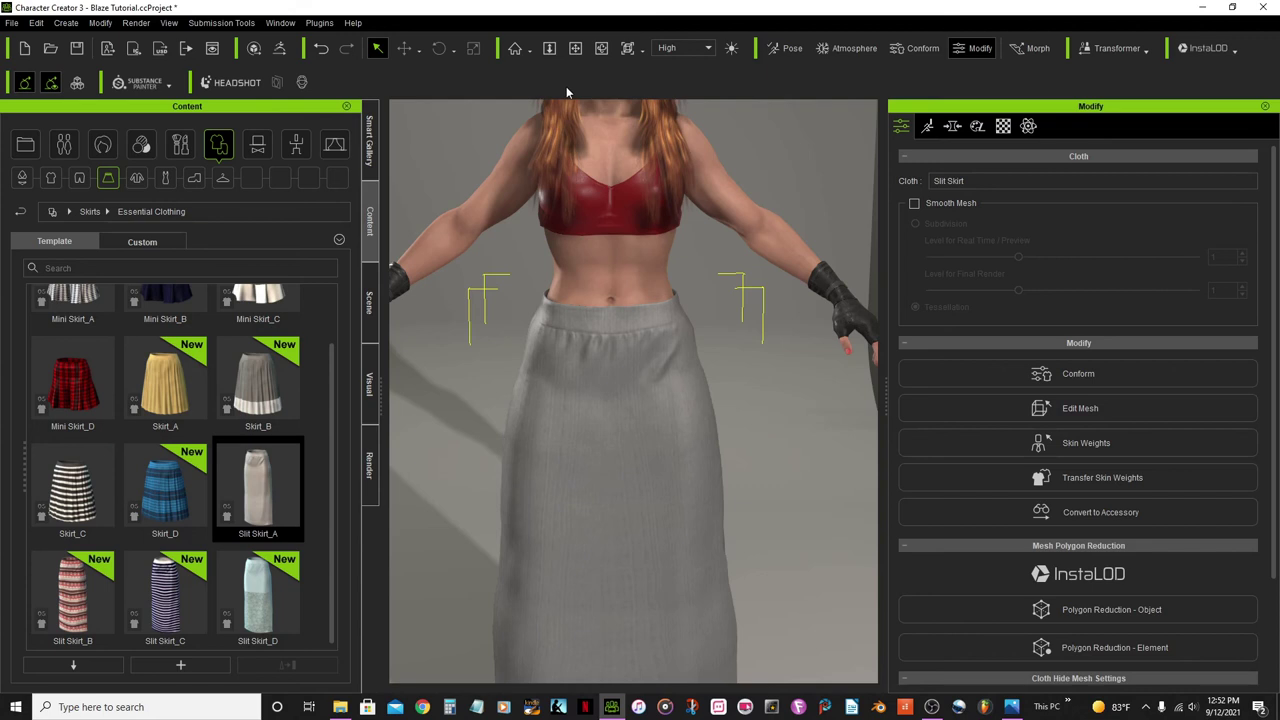
pyautogui.click(601, 48)
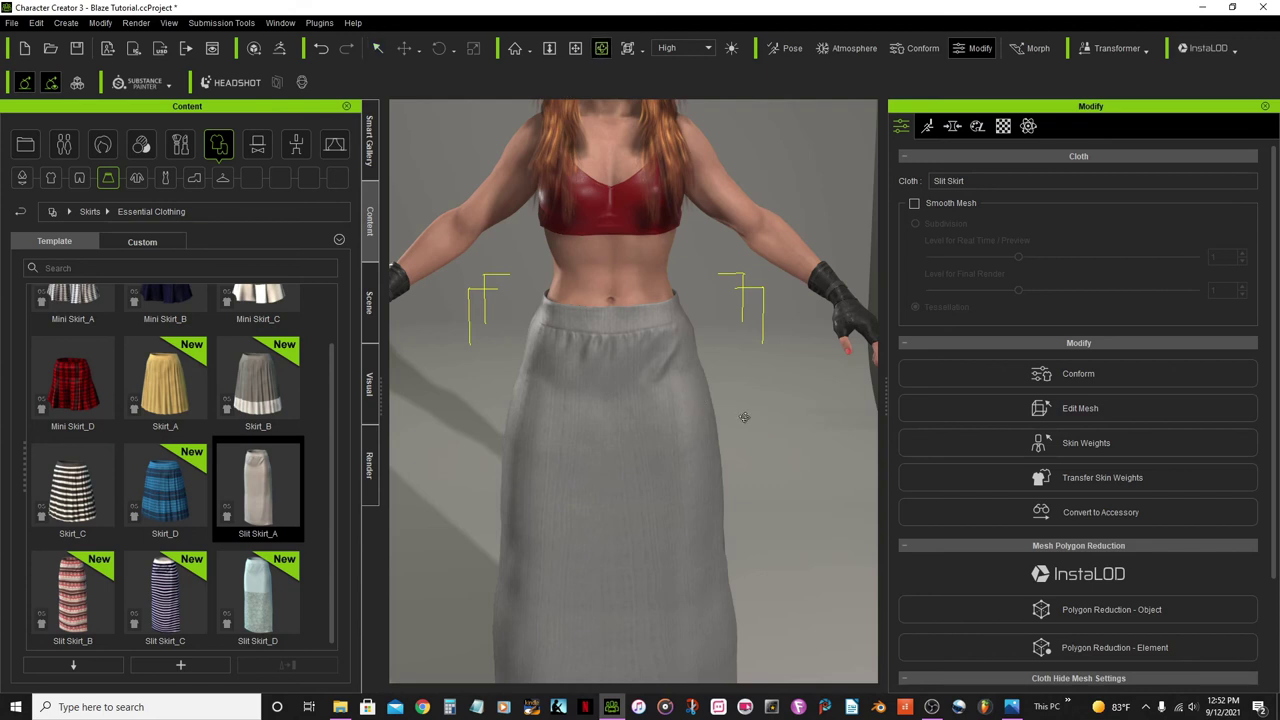
pyautogui.moveTo(744, 417); pyautogui.dragTo(636, 465)
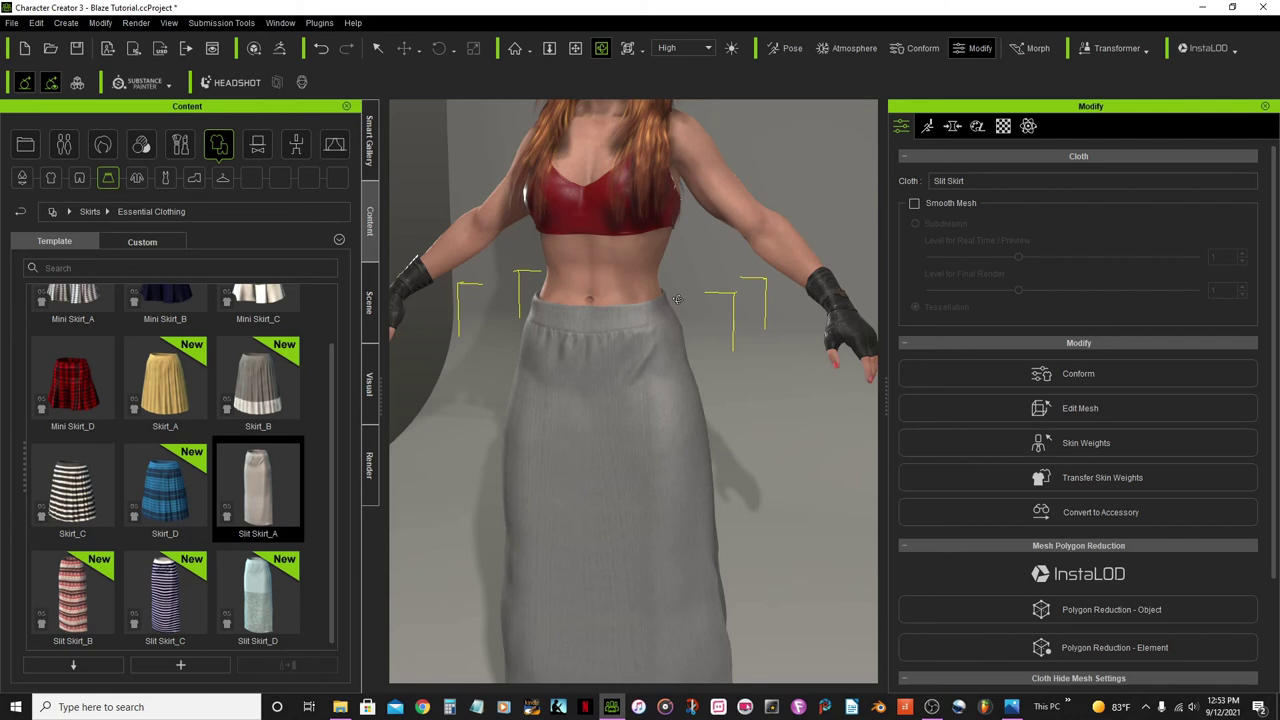
pyautogui.click(1011, 706)
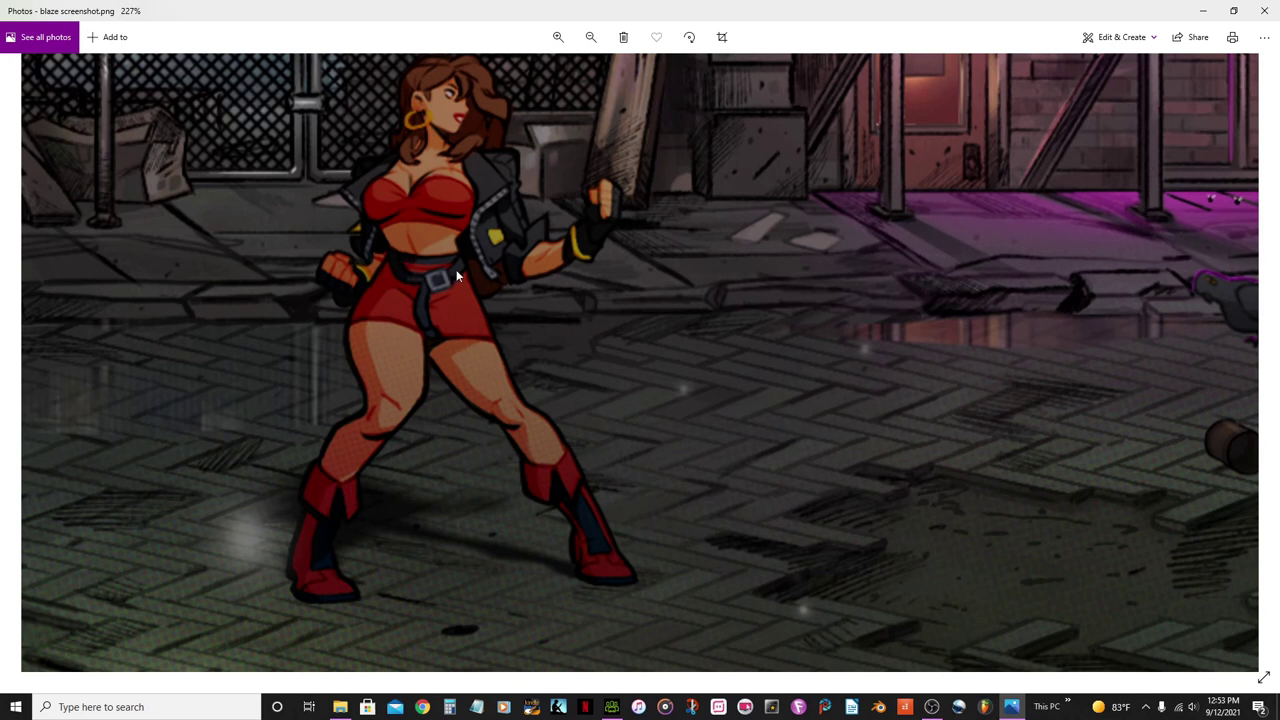
pyautogui.click(1013, 707)
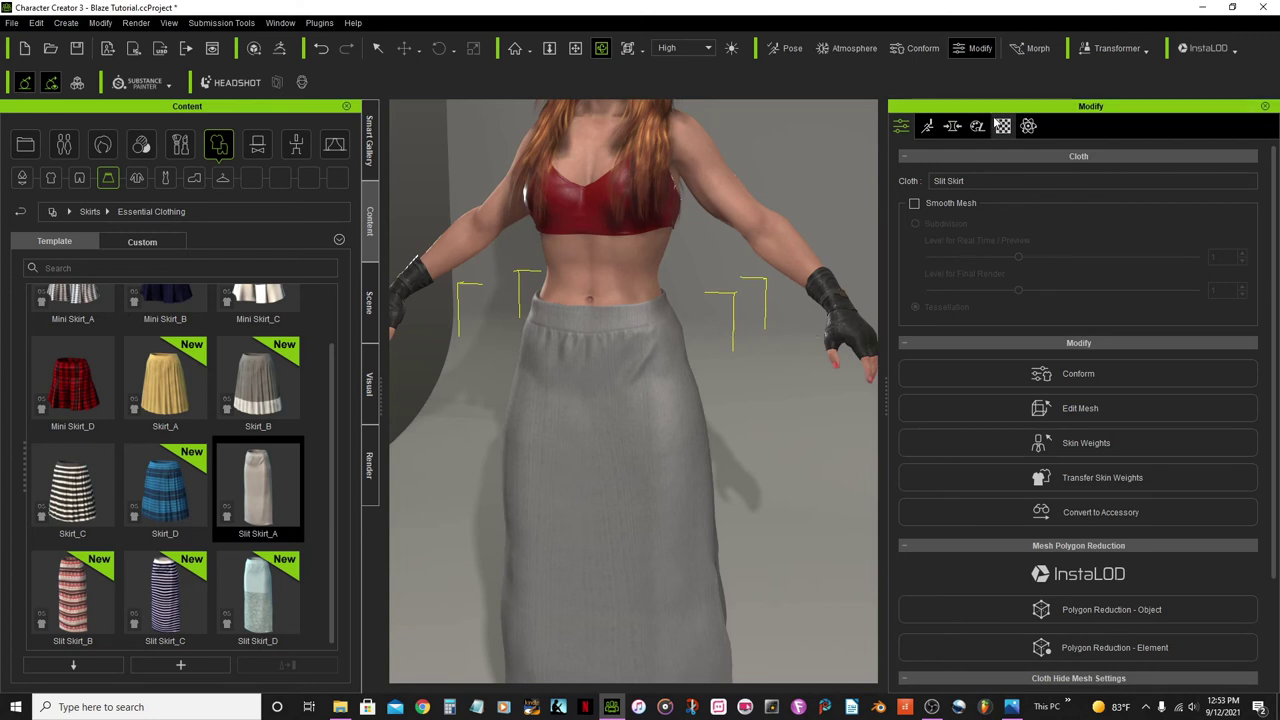
# Step: Assign the PBR_V1_7MAT substance to the slit skirt and activate its Appearance Editor, choosing Switch to Optimization
pyautogui.click(977, 126)
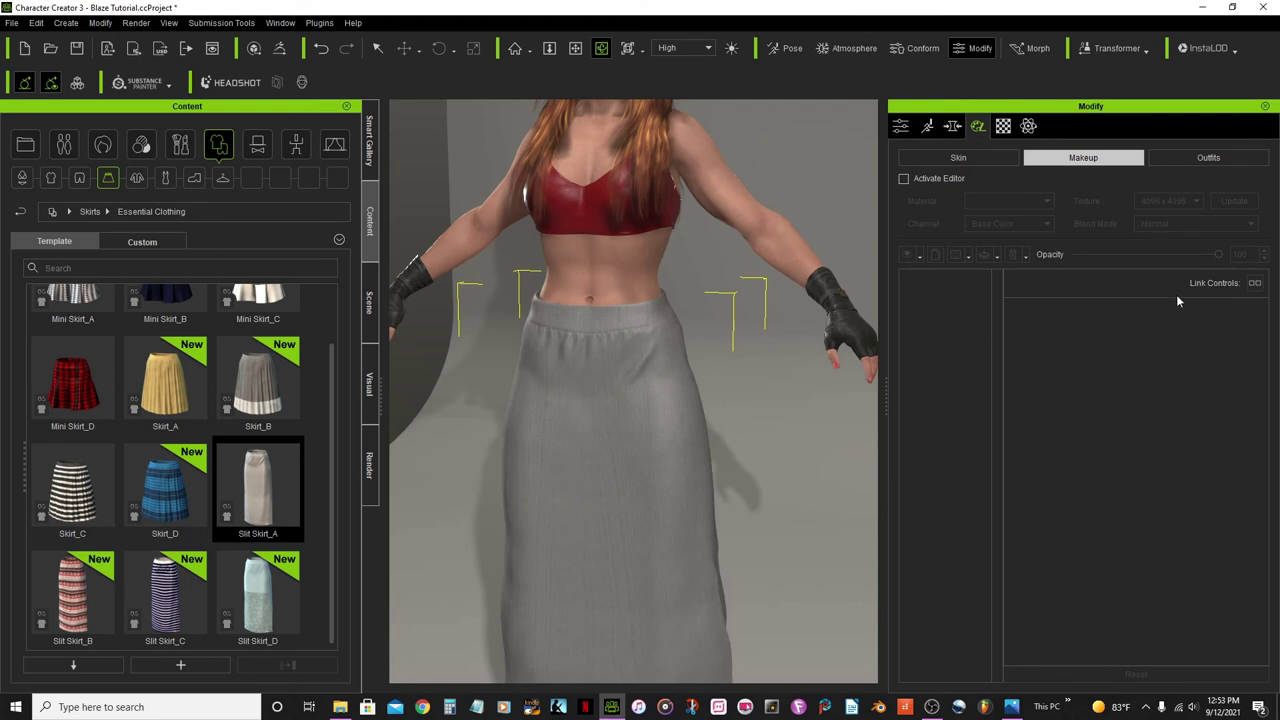
pyautogui.click(1208, 158)
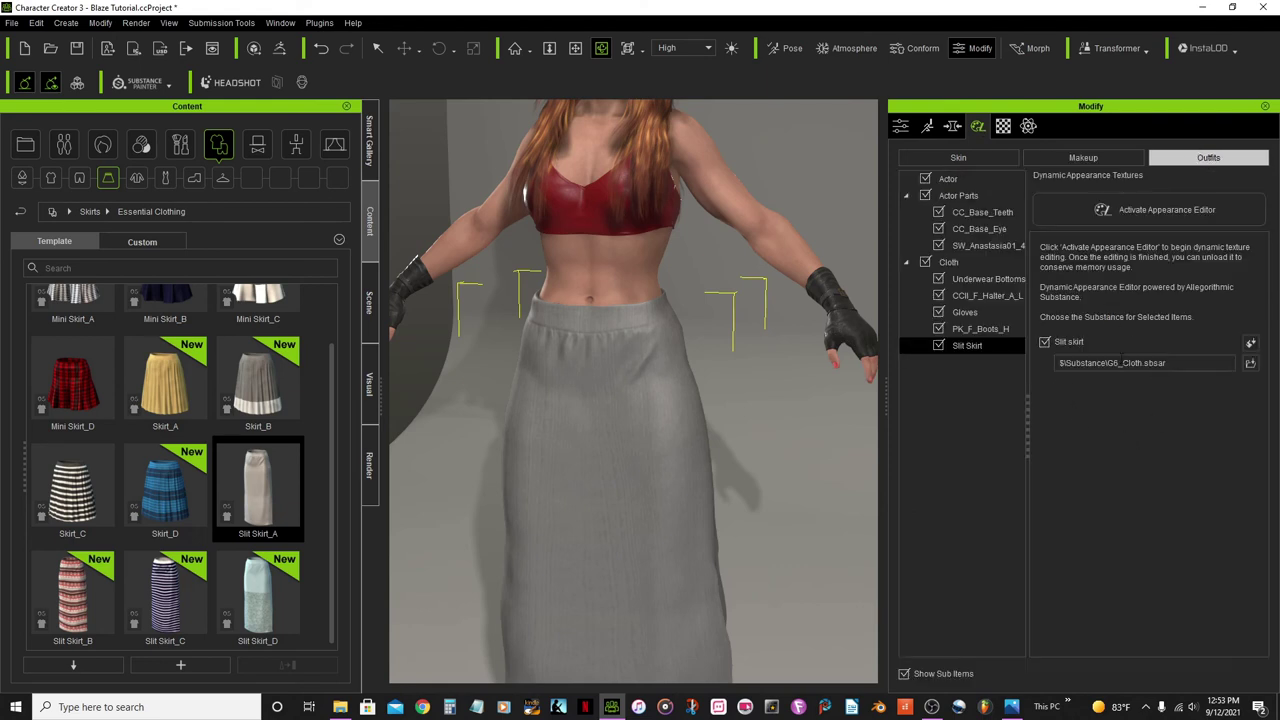
pyautogui.click(1250, 342)
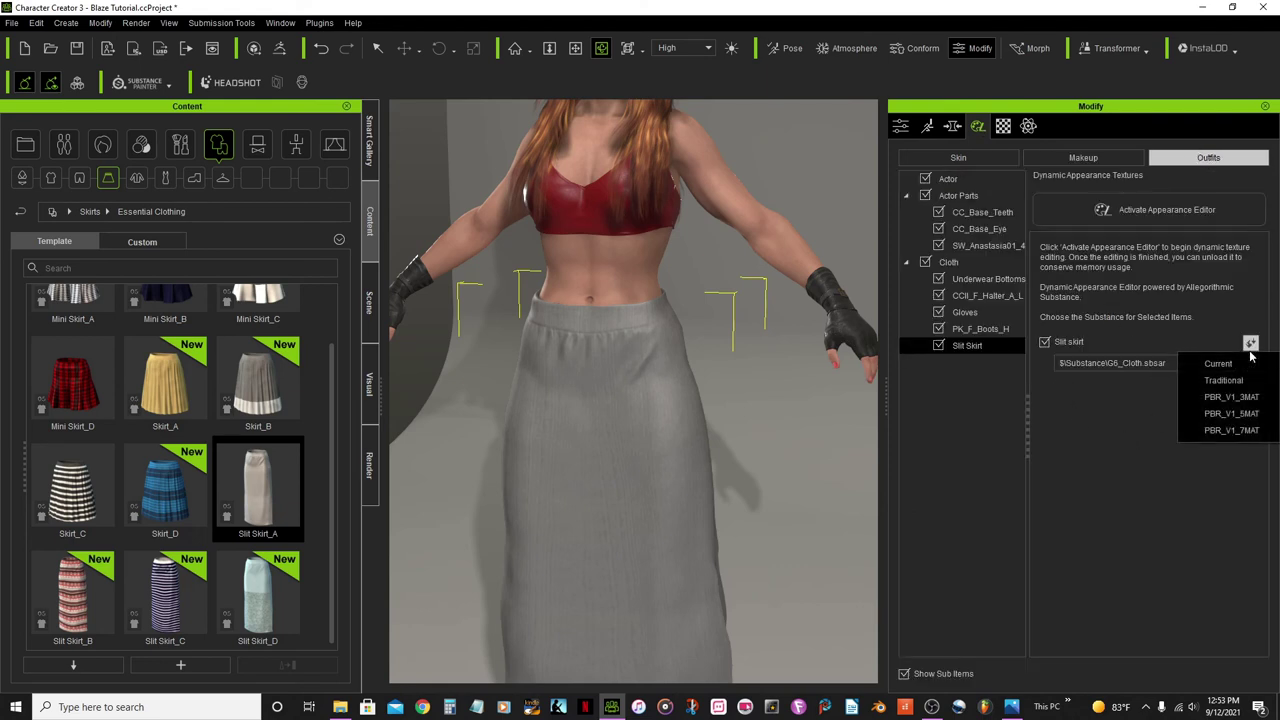
pyautogui.click(1243, 429)
pyautogui.click(1174, 211)
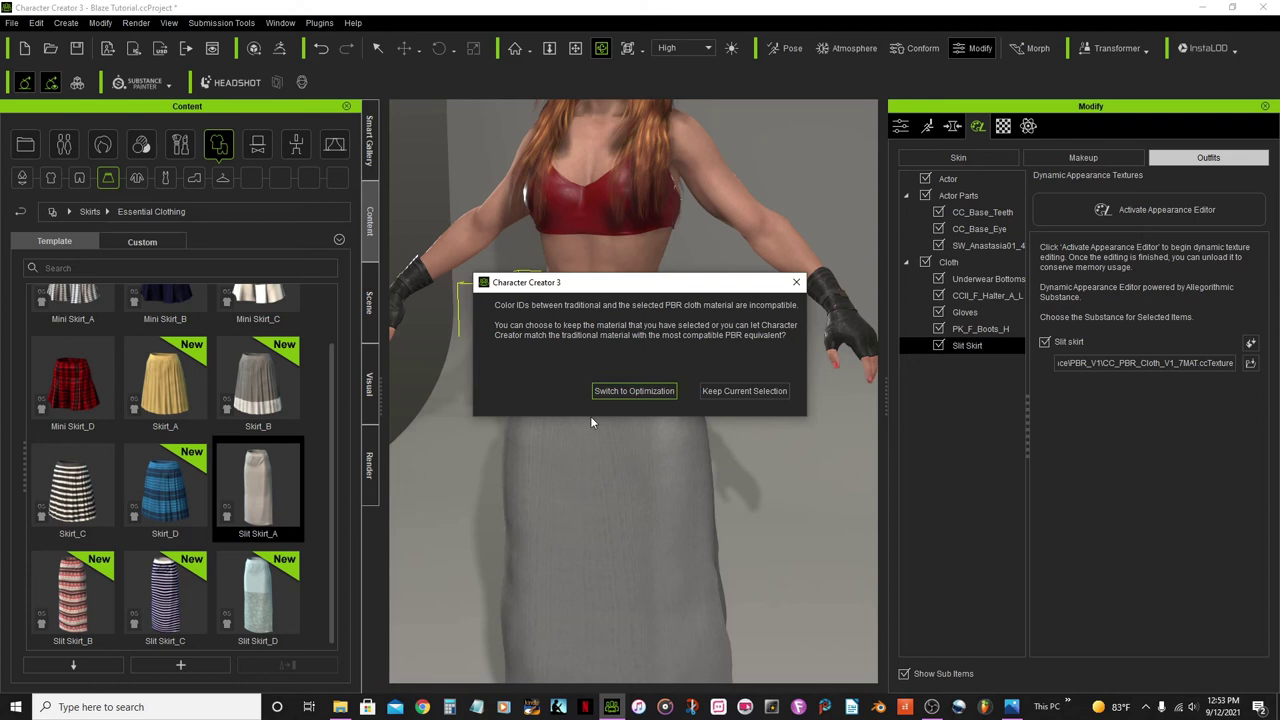
pyautogui.click(618, 392)
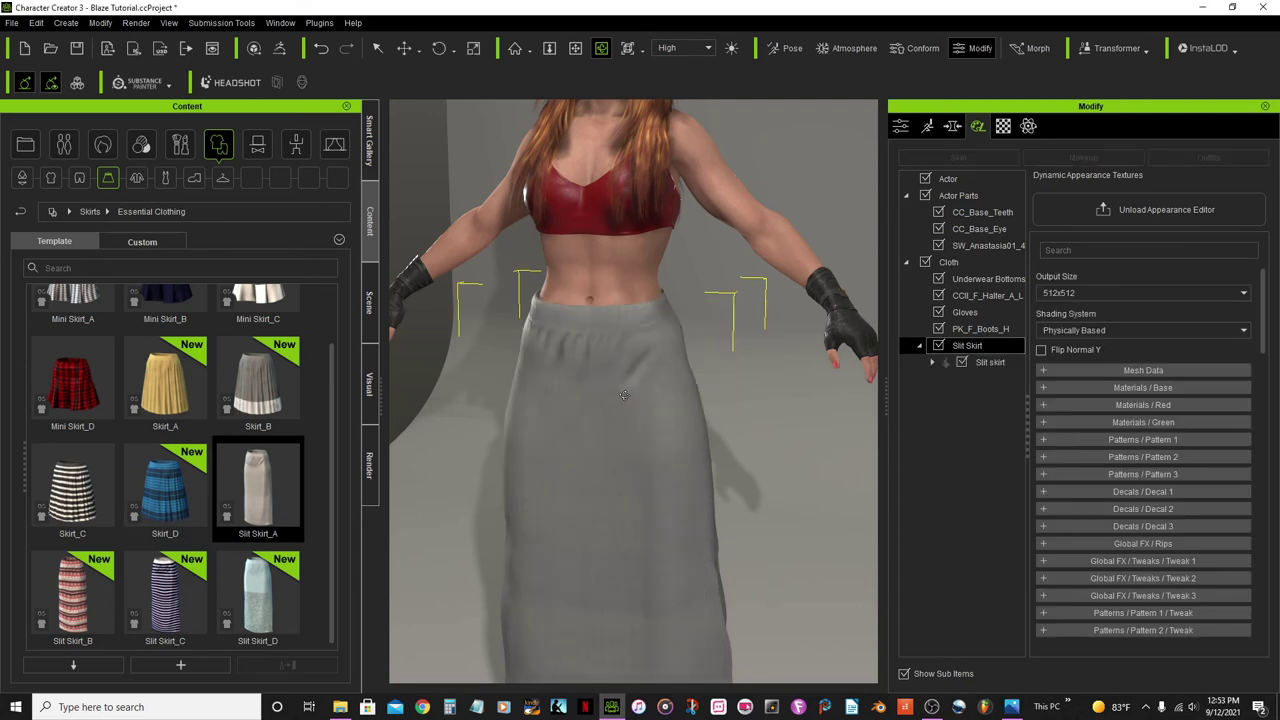
# Step: Set the skirt's base material type to Embed - Leather
pyautogui.click(1041, 389)
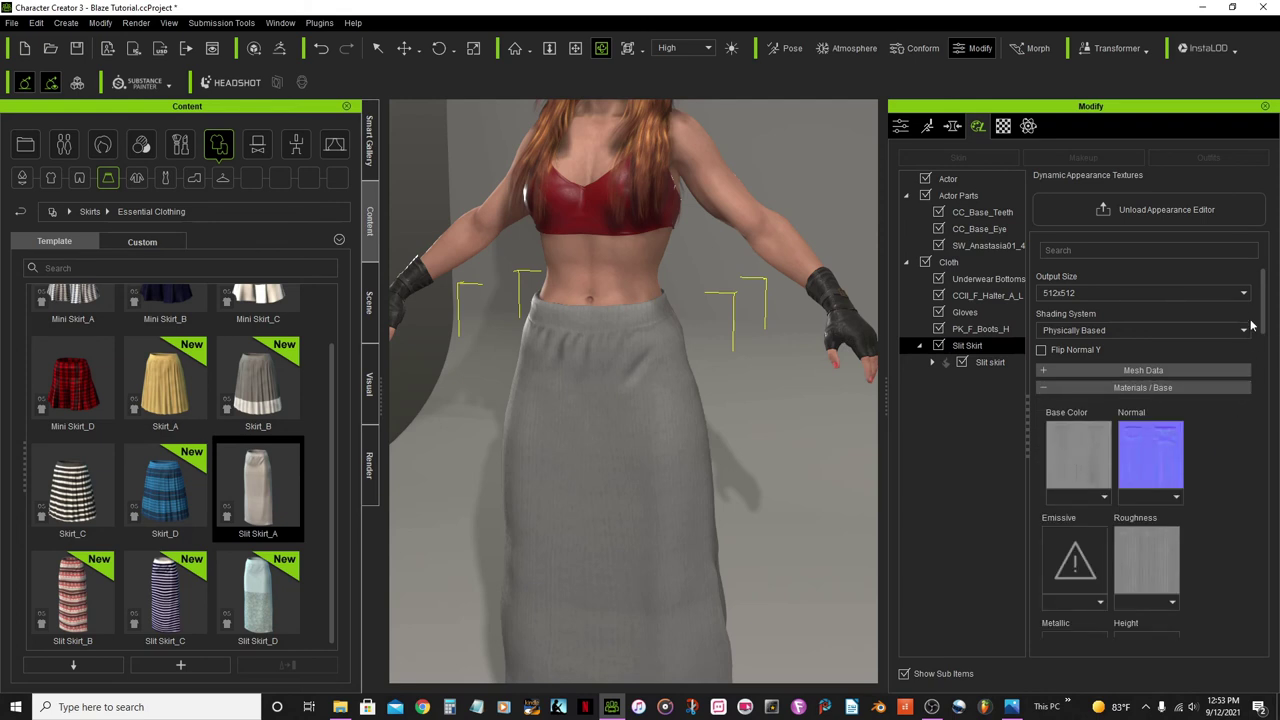
pyautogui.moveTo(1265, 302); pyautogui.dragTo(1265, 360)
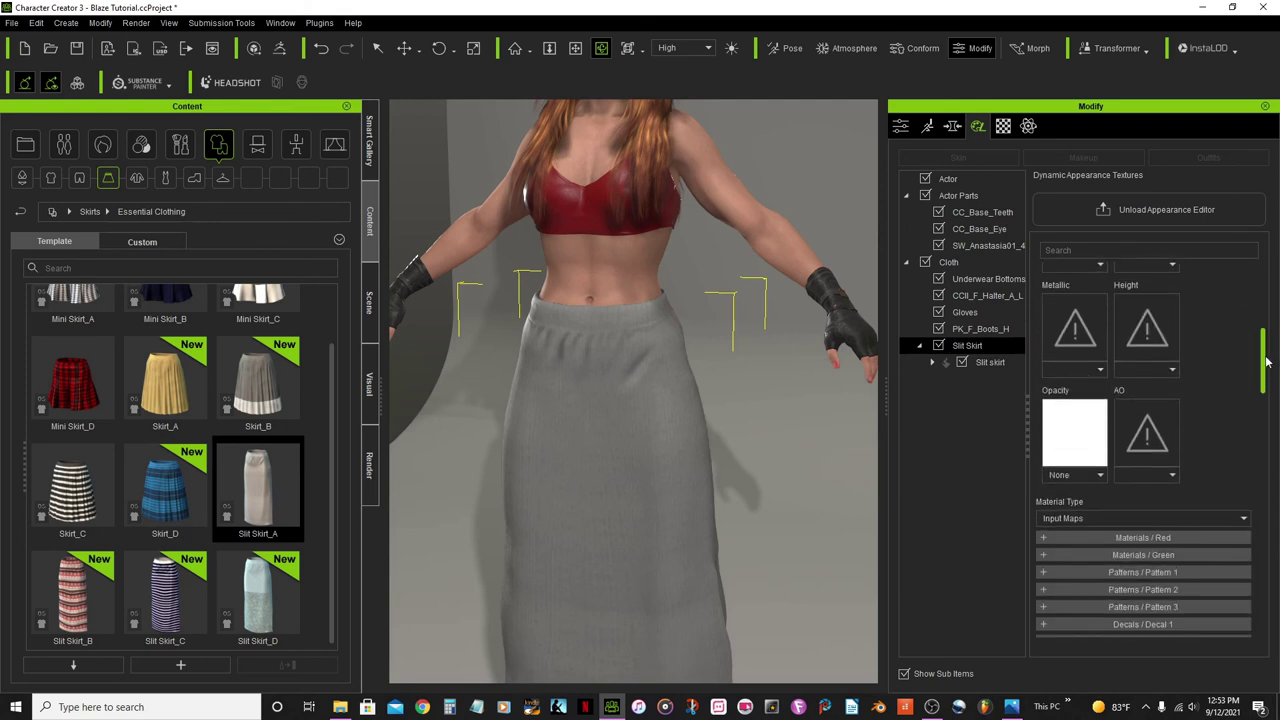
pyautogui.click(1245, 519)
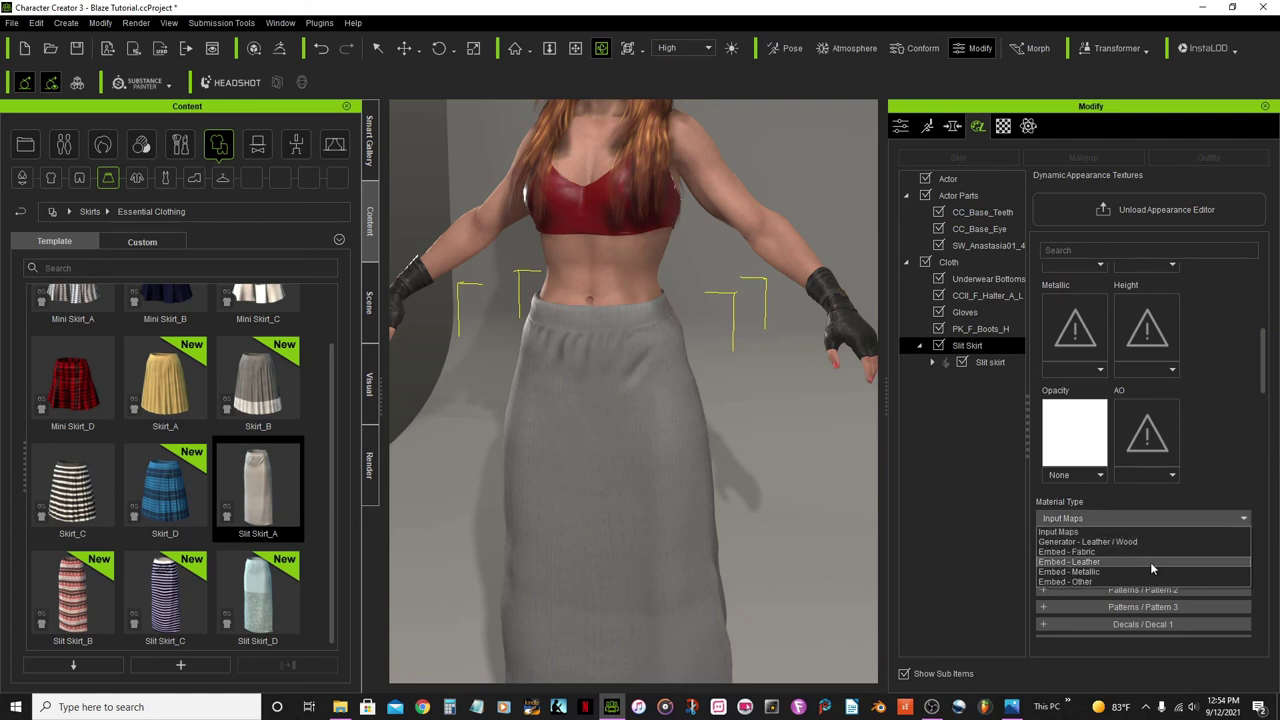
pyautogui.scroll(5, 1263, 372)
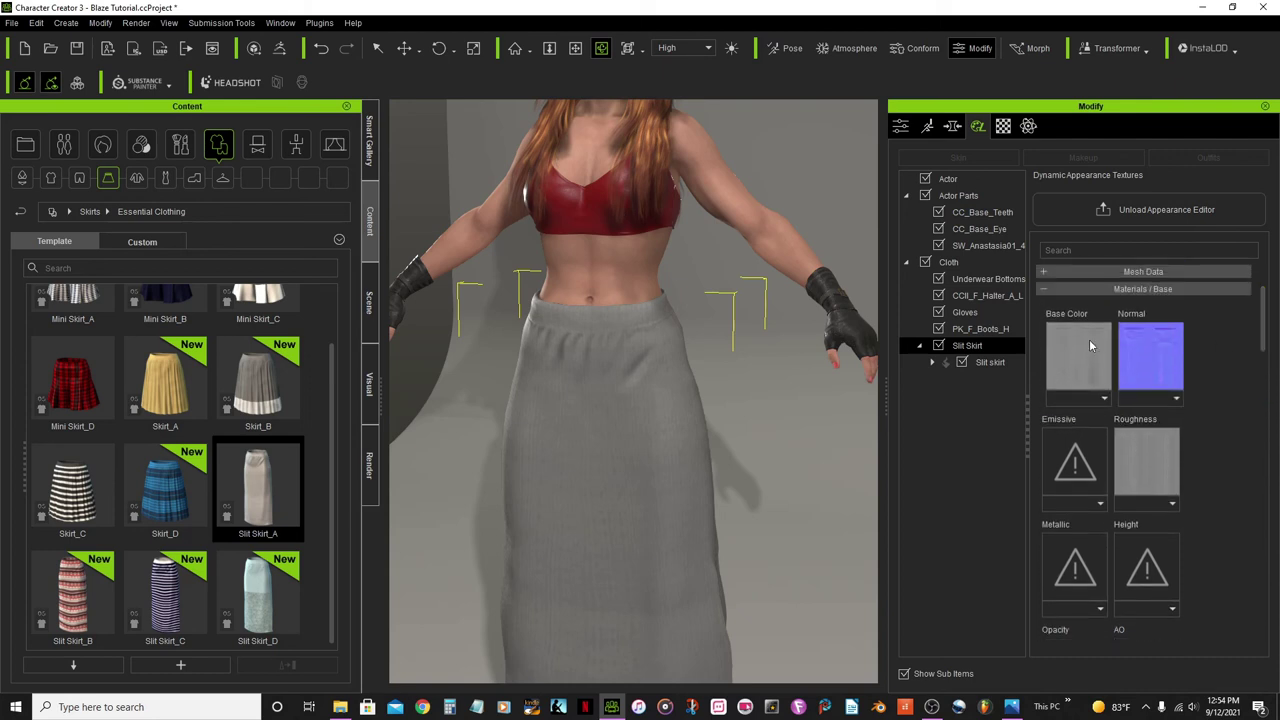
pyautogui.click(1105, 399)
pyautogui.click(1258, 342)
pyautogui.moveTo(1262, 340); pyautogui.dragTo(1262, 395)
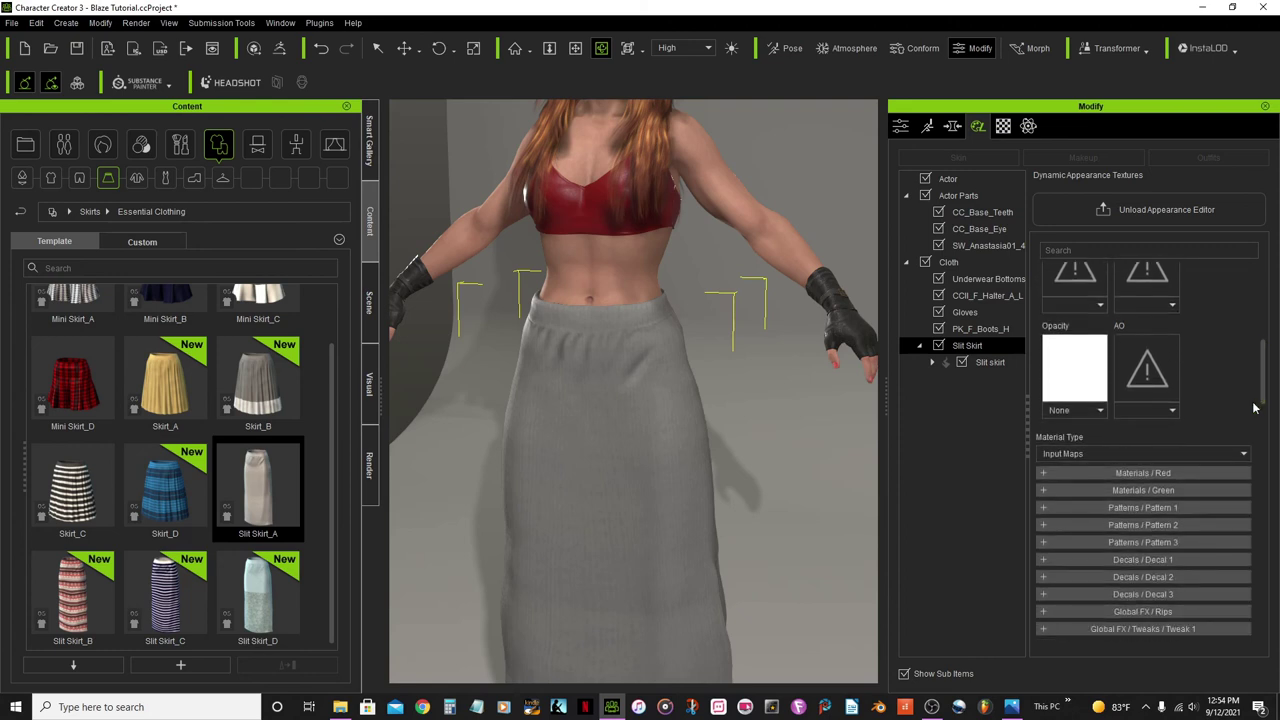
pyautogui.click(1244, 455)
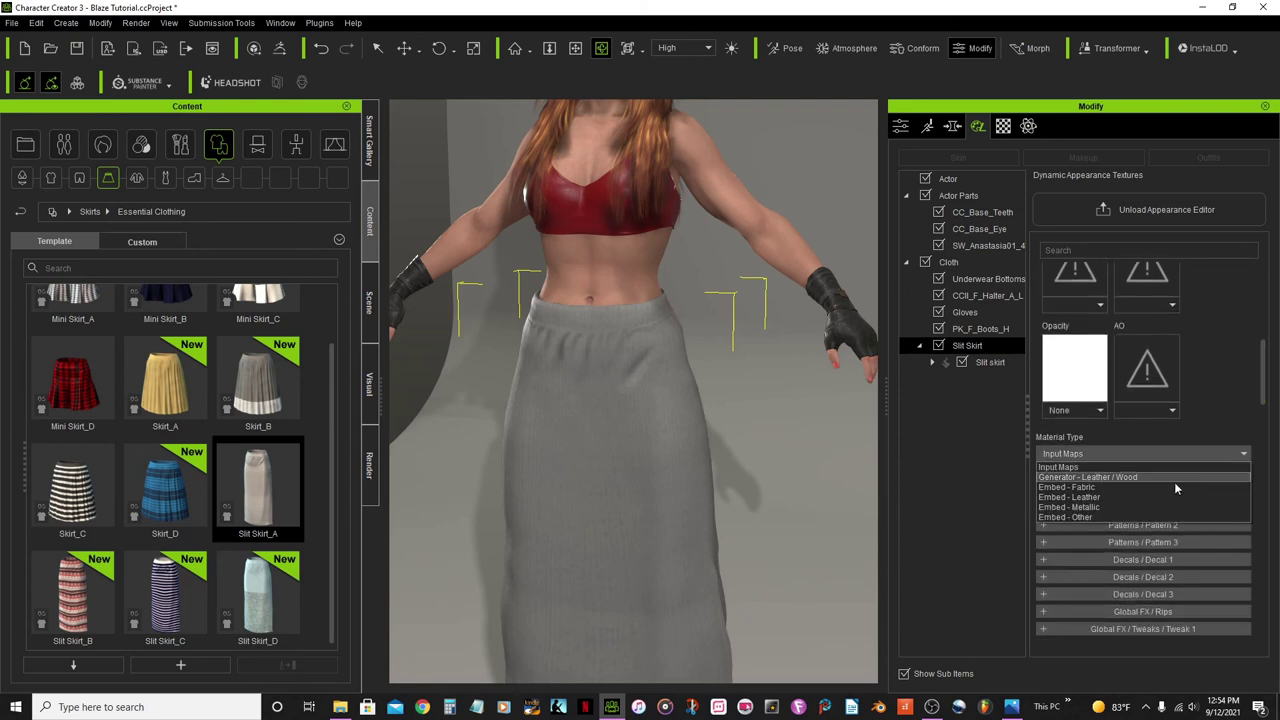
pyautogui.click(1135, 498)
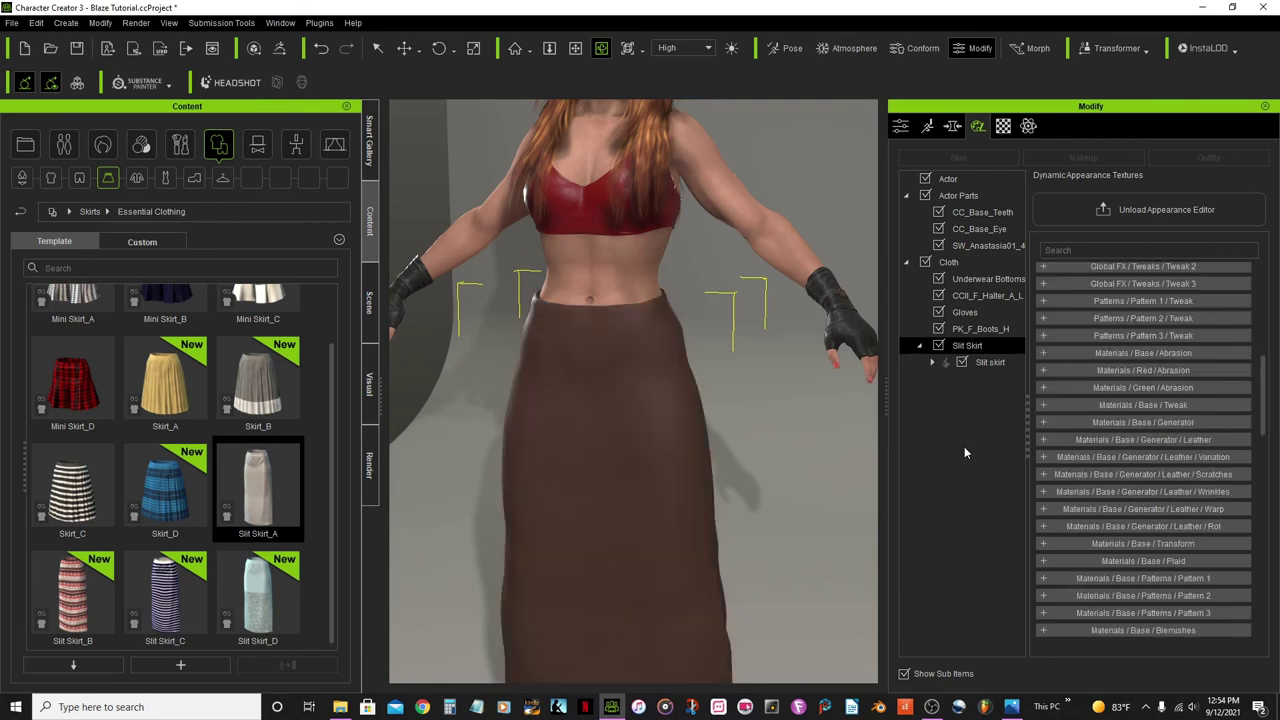
# Step: In the skirt's Materials / Base / Tweak colour settings, set luminosity to 0.49, hue to 0.47 and saturation to 1.00
pyautogui.scroll(3, 1271, 357)
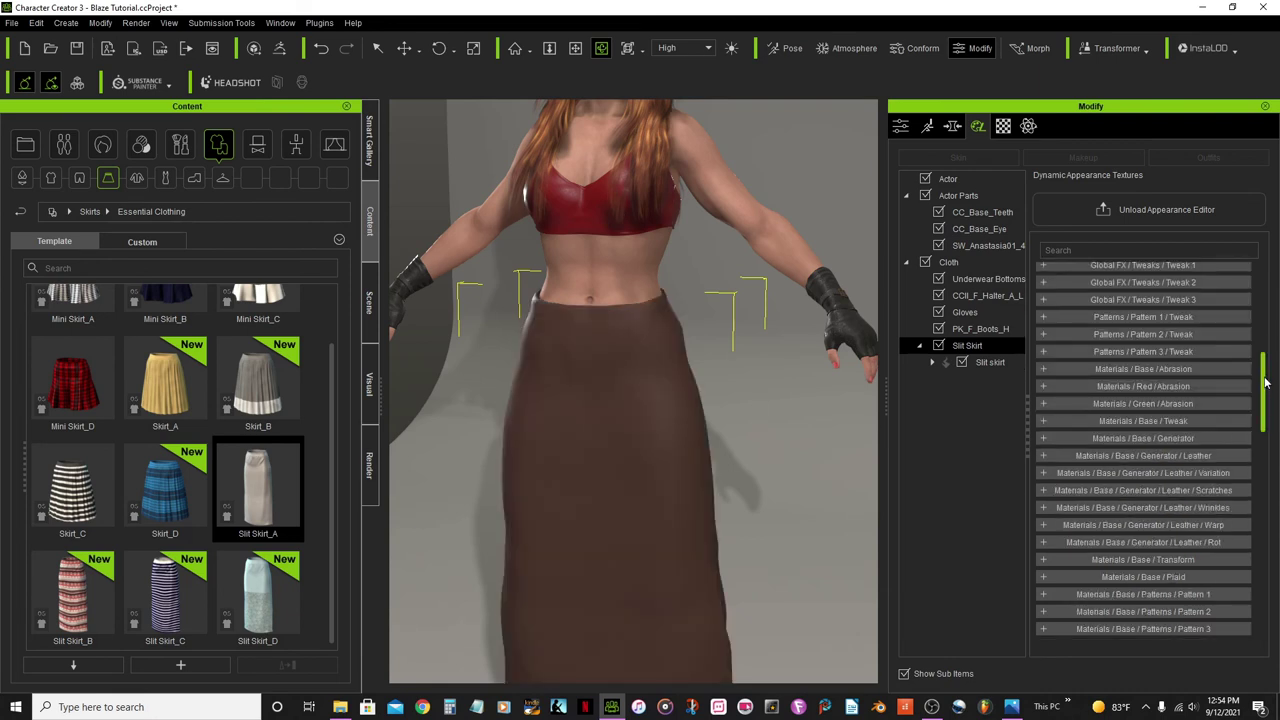
pyautogui.scroll(-3, 1271, 357)
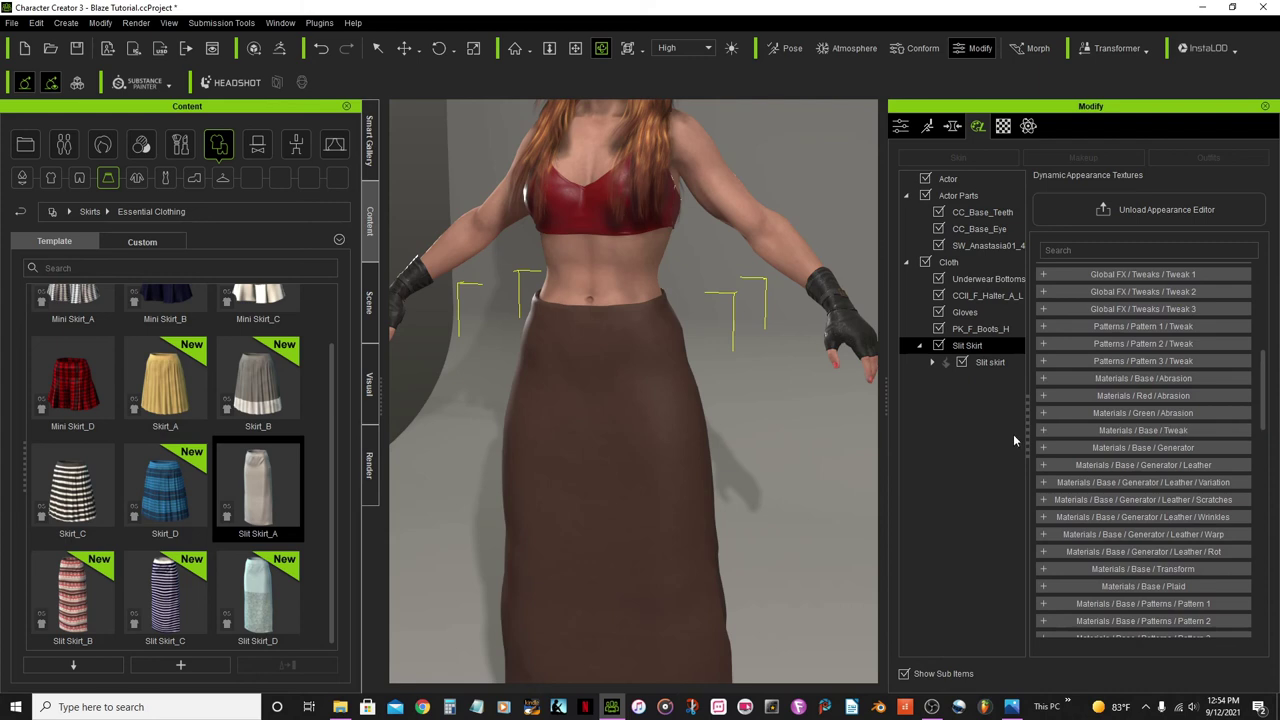
pyautogui.click(1044, 430)
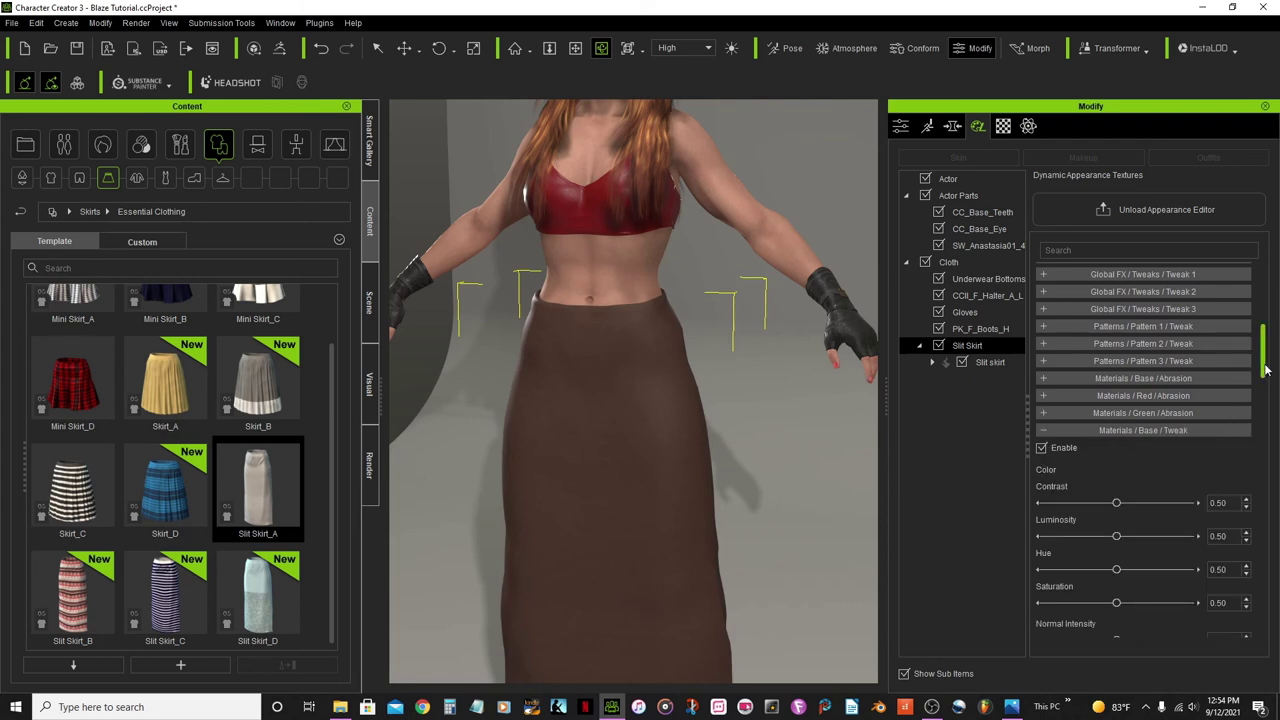
pyautogui.scroll(-3, 1266, 388)
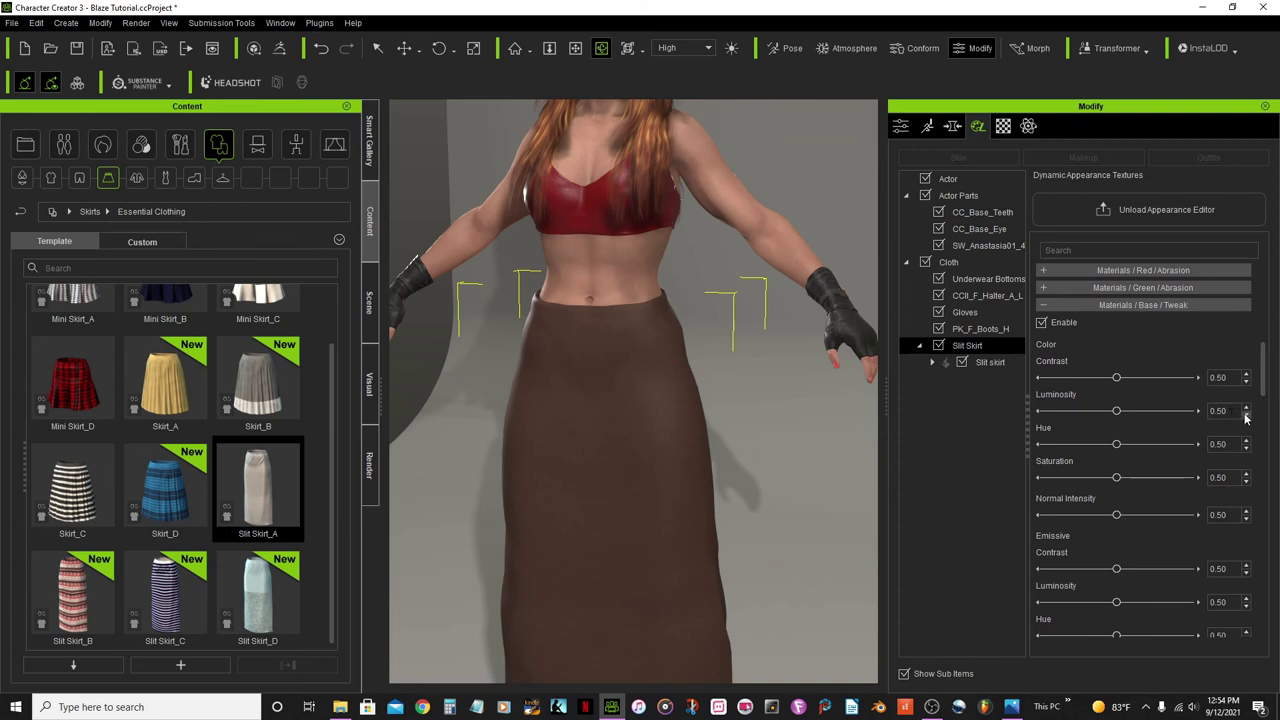
pyautogui.click(1245, 415)
pyautogui.click(1246, 448)
pyautogui.click(1246, 448)
pyautogui.click(1246, 448)
pyautogui.moveTo(1116, 482); pyautogui.dragTo(1195, 481)
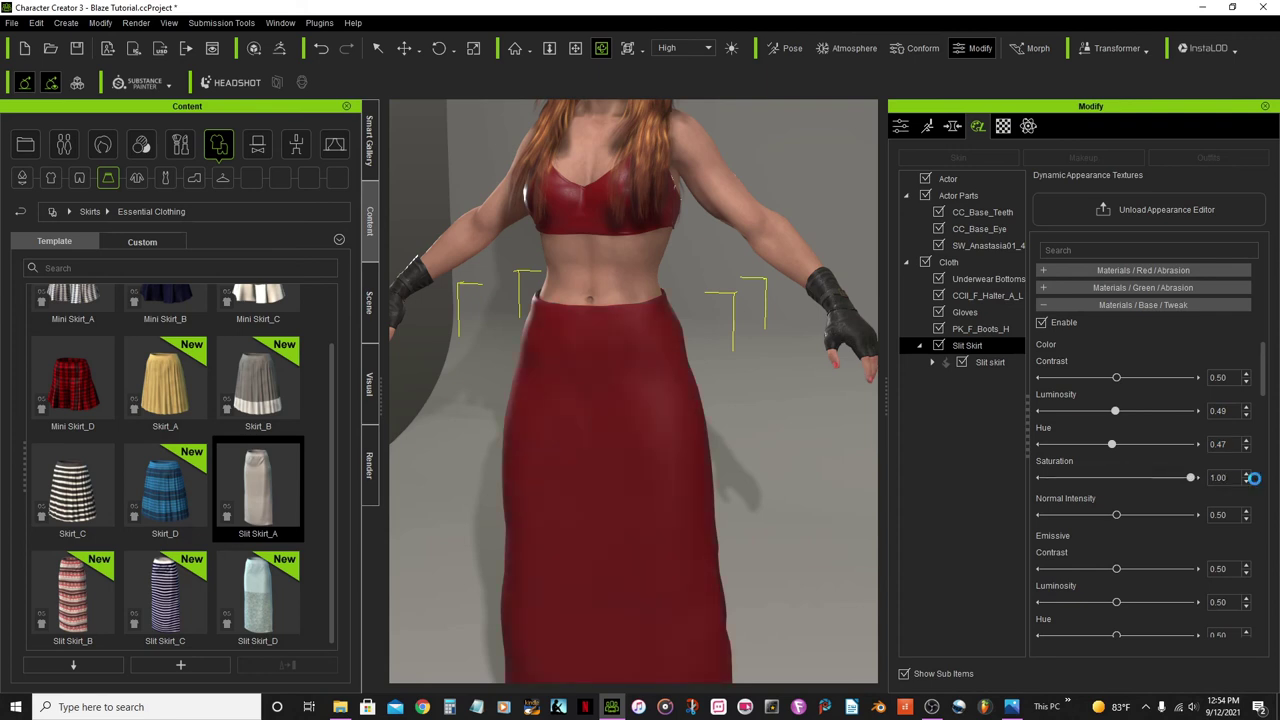
# Step: Darken the red leather skirt by setting its base colour luminosity to 0.43, and check the colour from several angles
pyautogui.moveTo(560, 384); pyautogui.dragTo(647, 443, button='right')
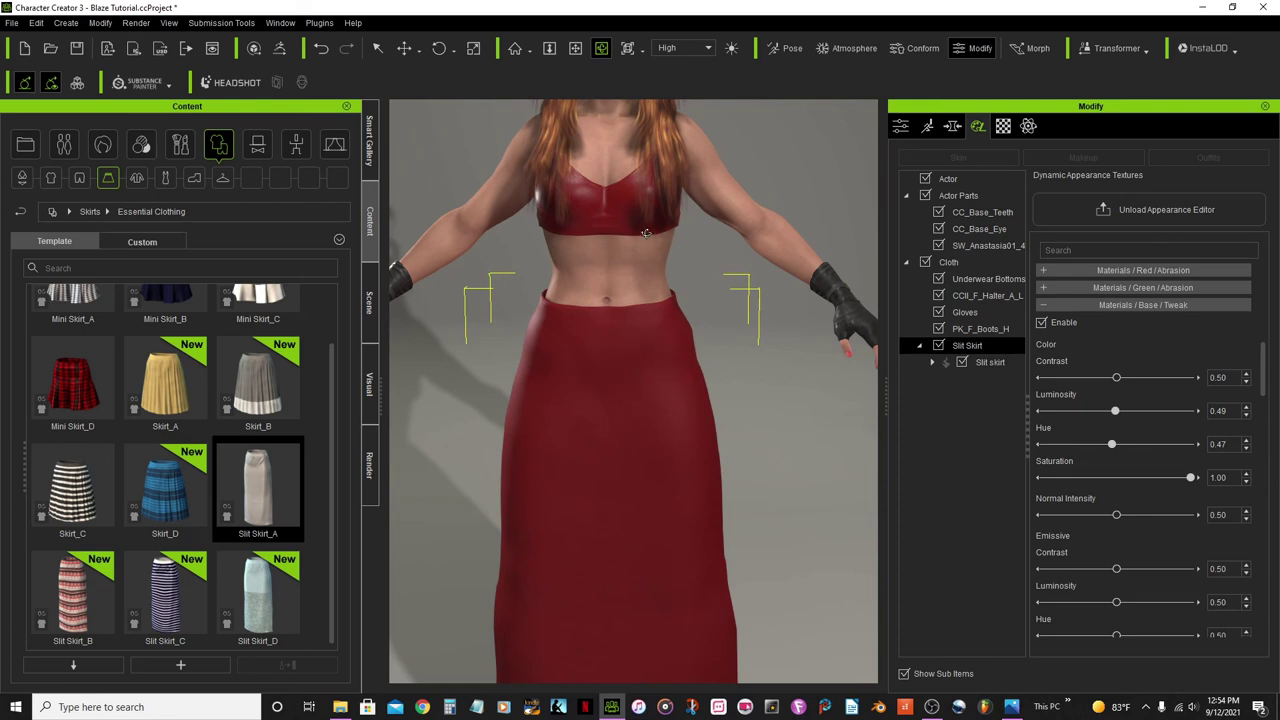
pyautogui.click(1245, 418)
pyautogui.click(1245, 418)
pyautogui.click(1246, 418)
pyautogui.click(1247, 418)
pyautogui.click(1246, 415)
pyautogui.click(1246, 416)
pyautogui.moveTo(545, 432); pyautogui.dragTo(577, 450, button='right')
pyautogui.scroll(-5, 577, 450)
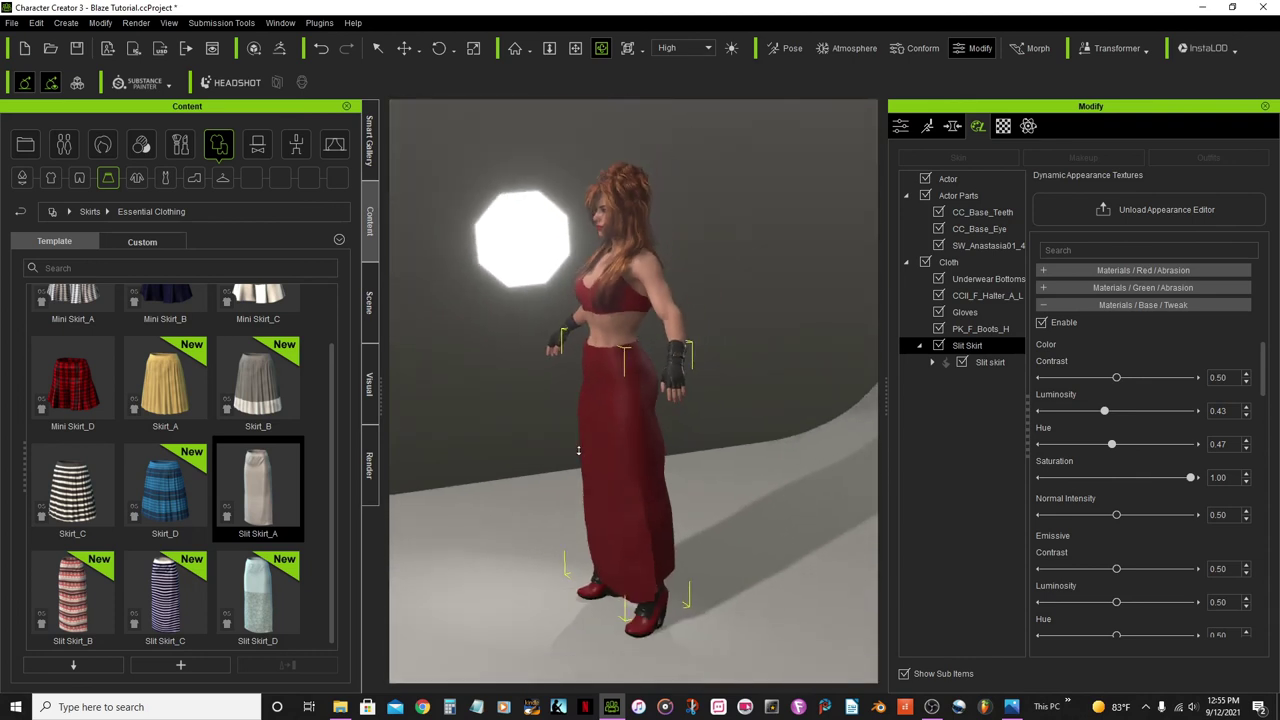
pyautogui.scroll(5, 573, 477)
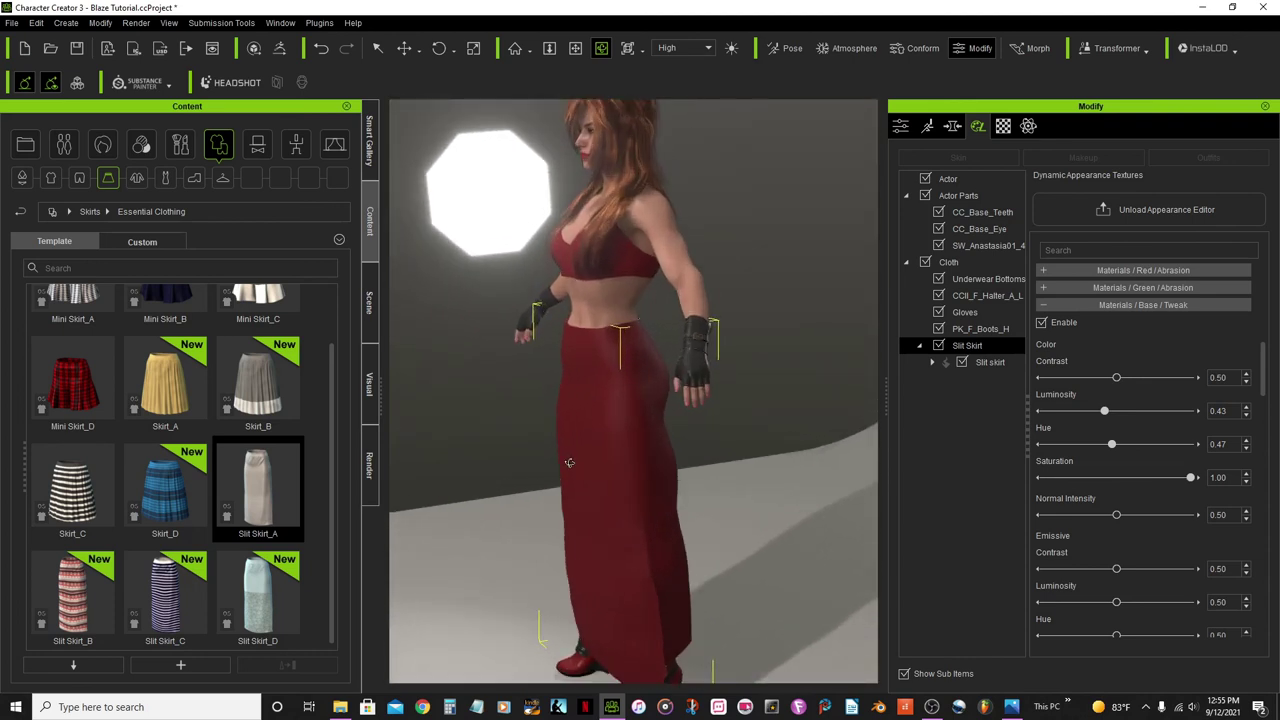
pyautogui.moveTo(540, 421); pyautogui.dragTo(594, 428, button='right')
pyautogui.moveTo(752, 428); pyautogui.dragTo(833, 428, button='right')
# Step: Set the skirt texture's output size to 2048x2048 and unload the Appearance Editor
pyautogui.moveTo(1267, 375); pyautogui.dragTo(1265, 300)
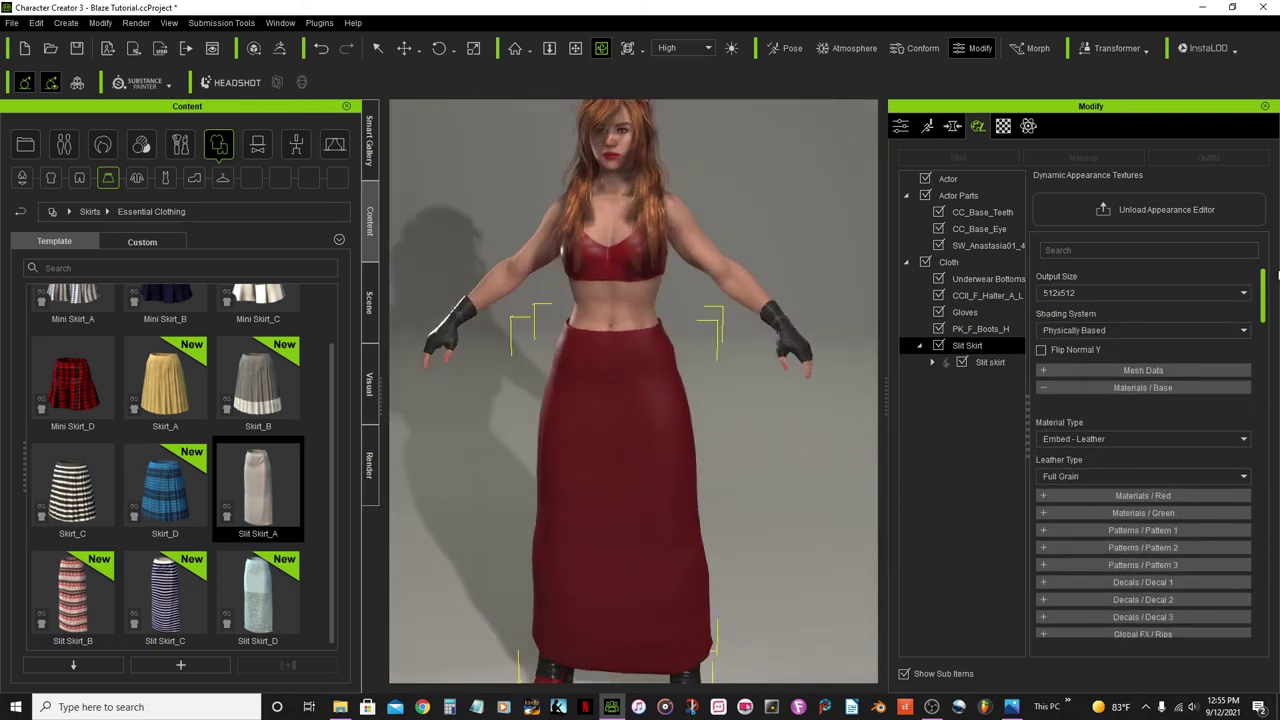
pyautogui.click(1238, 294)
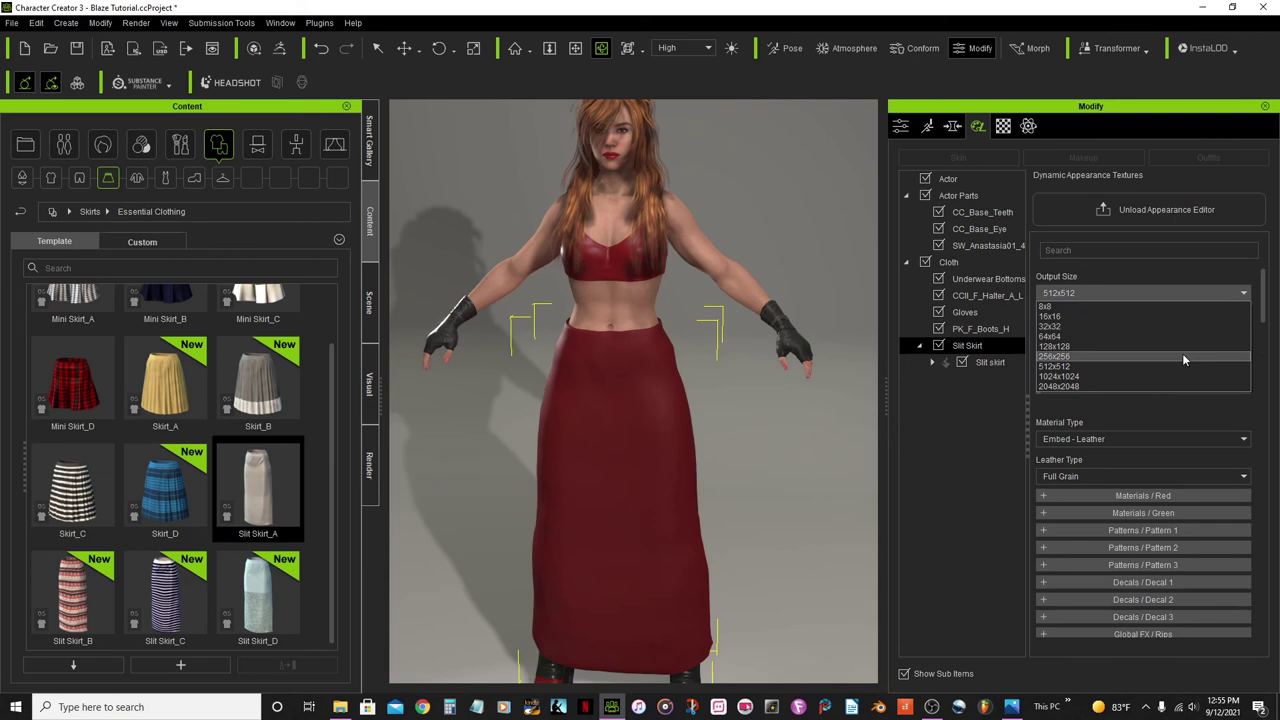
pyautogui.click(1133, 387)
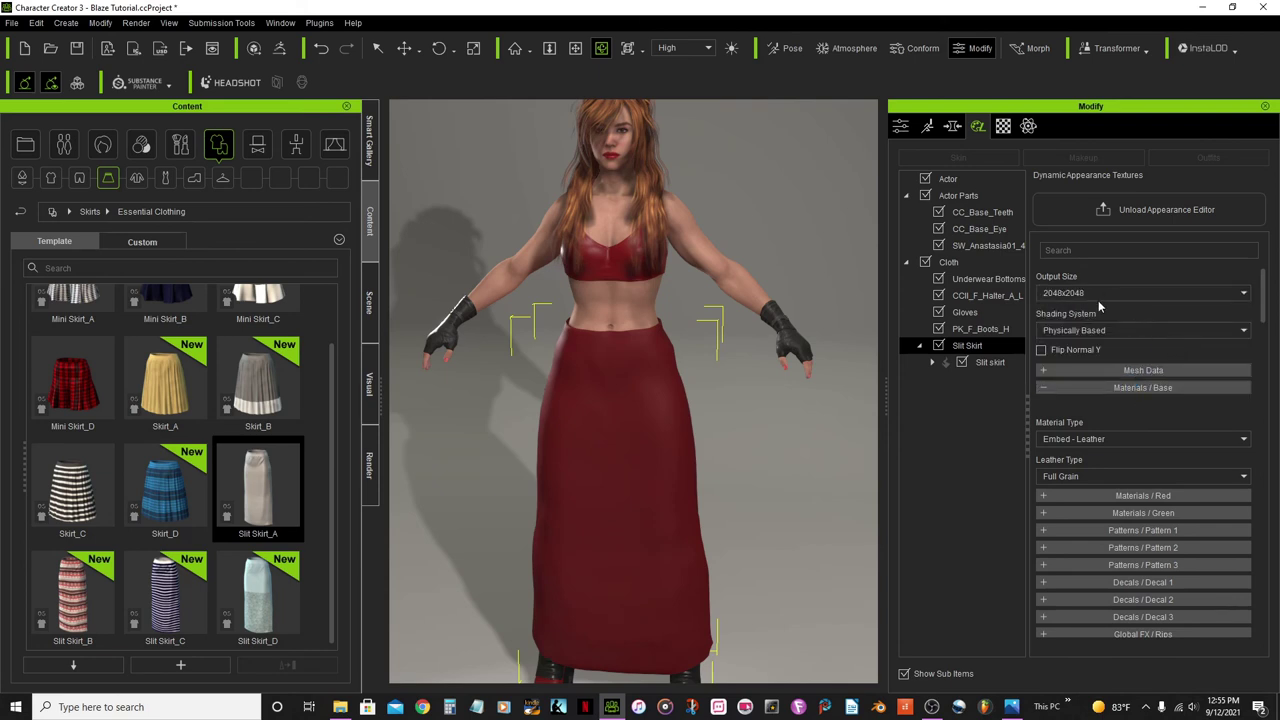
pyautogui.click(1170, 210)
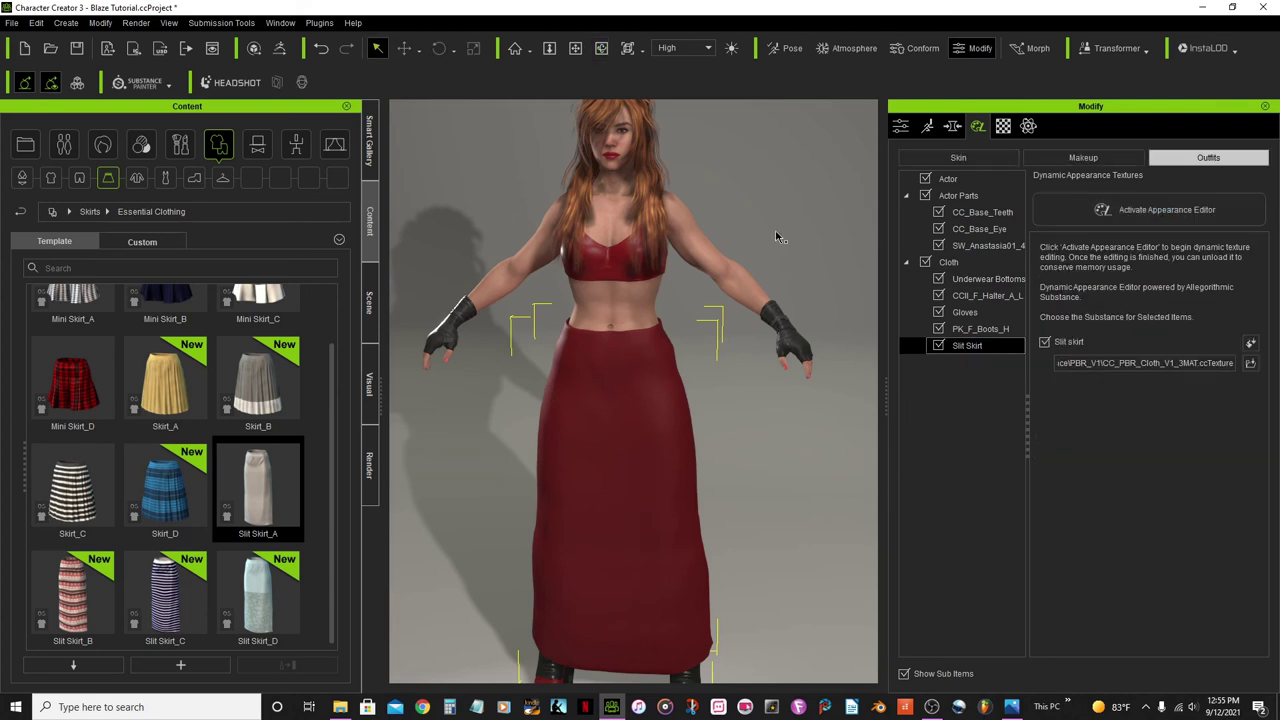
# Step: Check the outfit in the Blaze reference image in Photos, and add the Punk Leather Jacket from Coats to the character
pyautogui.scroll(-2, 629, 368)
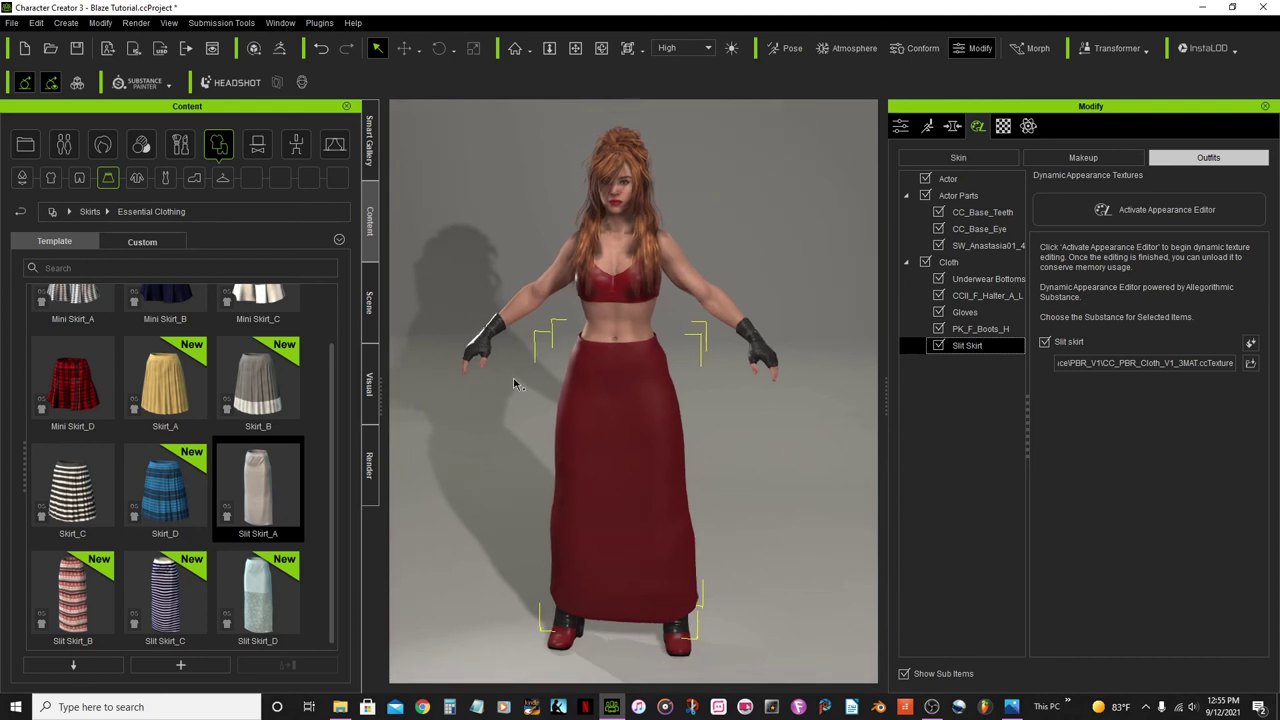
pyautogui.click(576, 50)
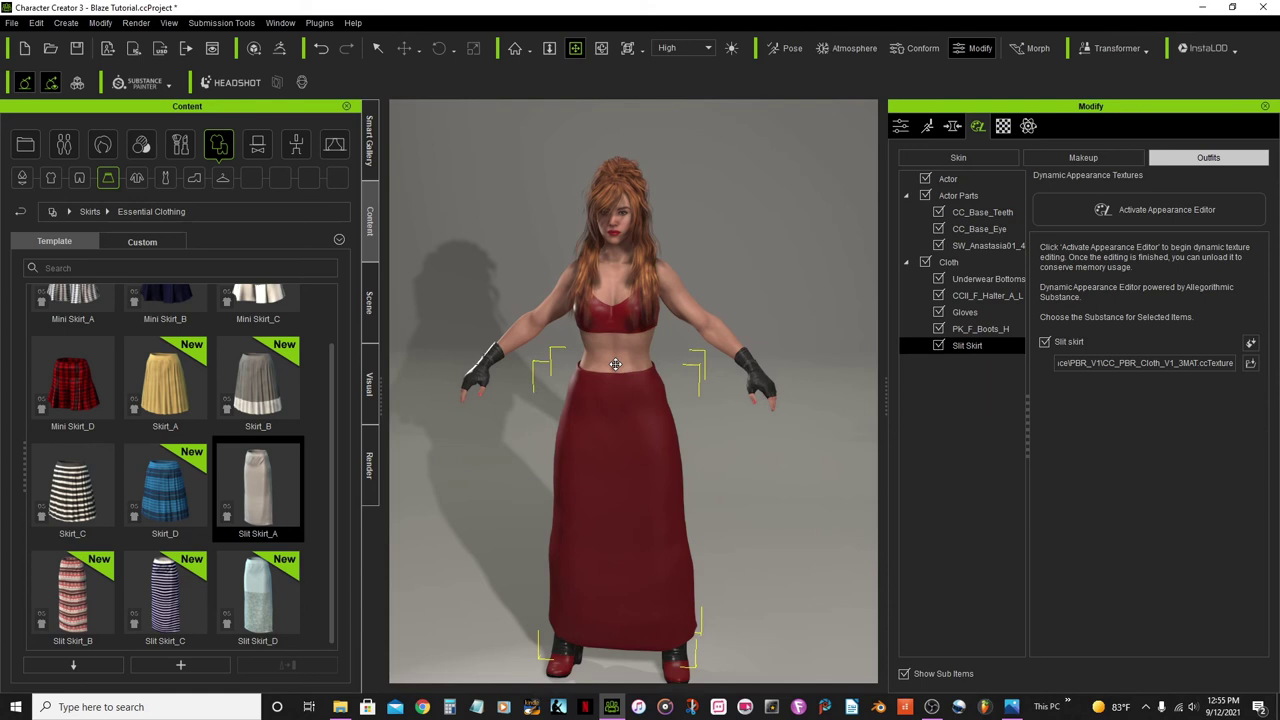
pyautogui.click(1012, 707)
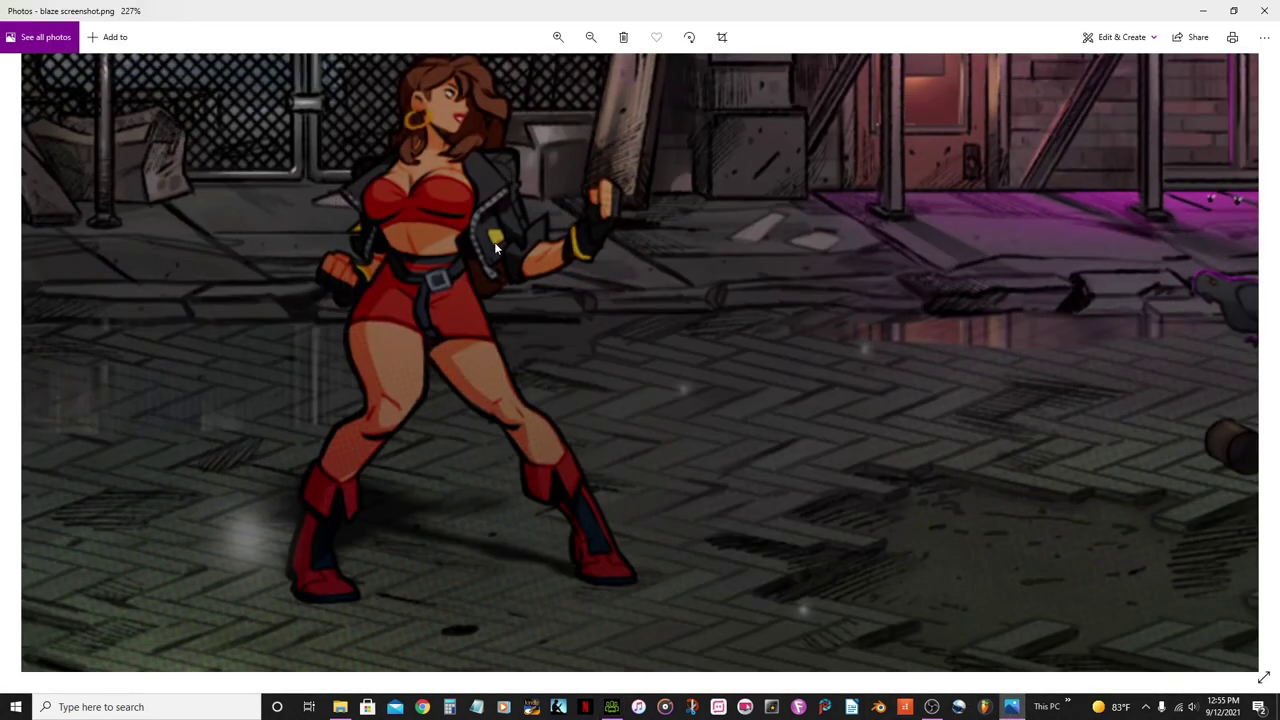
pyautogui.click(1205, 12)
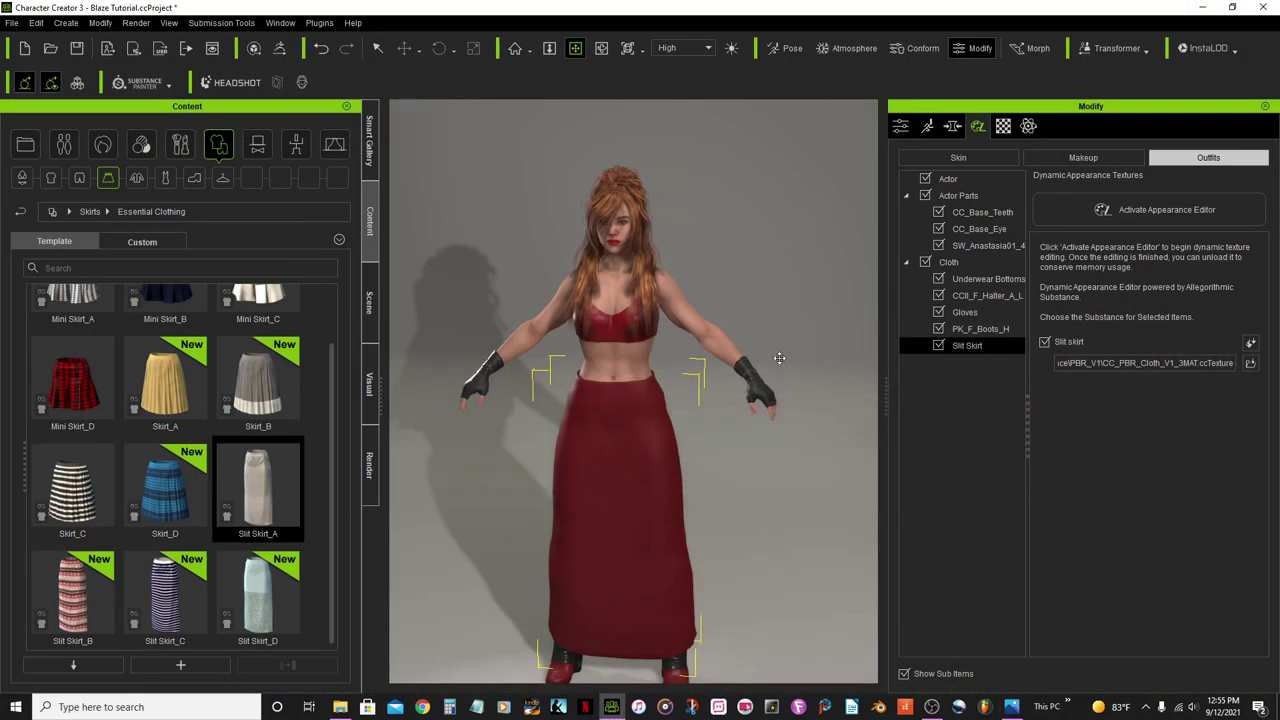
pyautogui.click(137, 179)
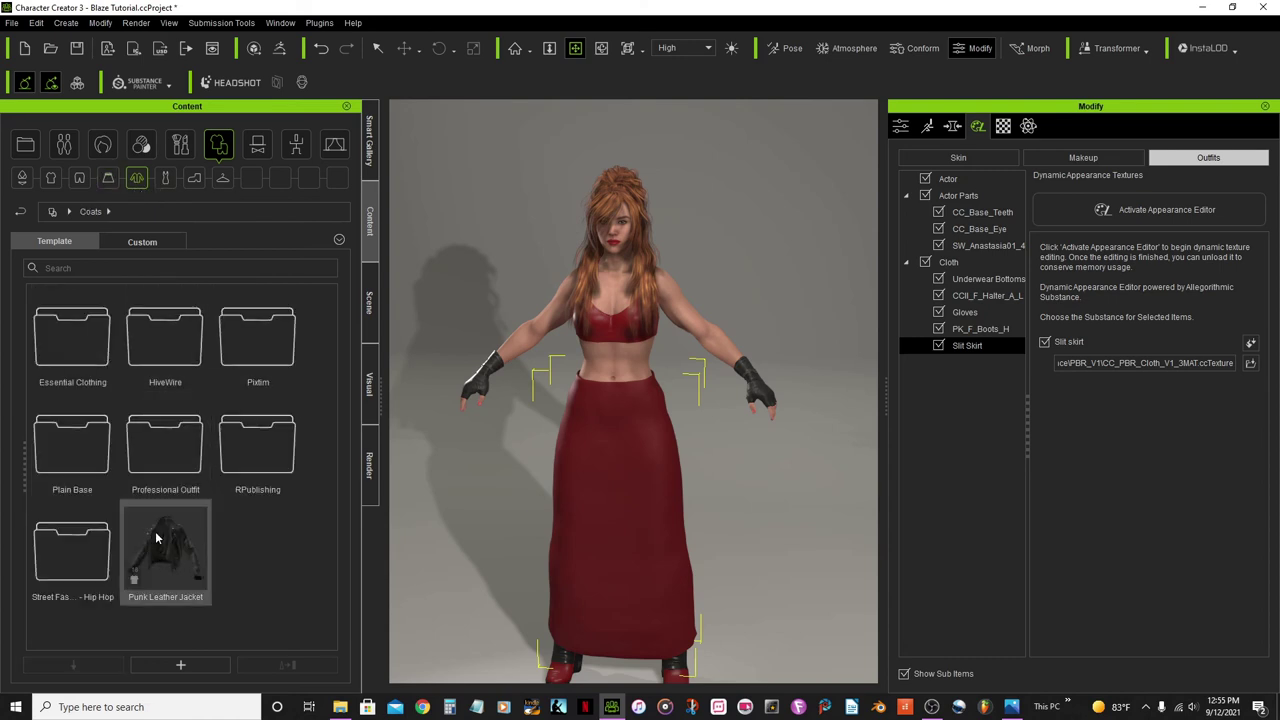
pyautogui.doubleClick(180, 538)
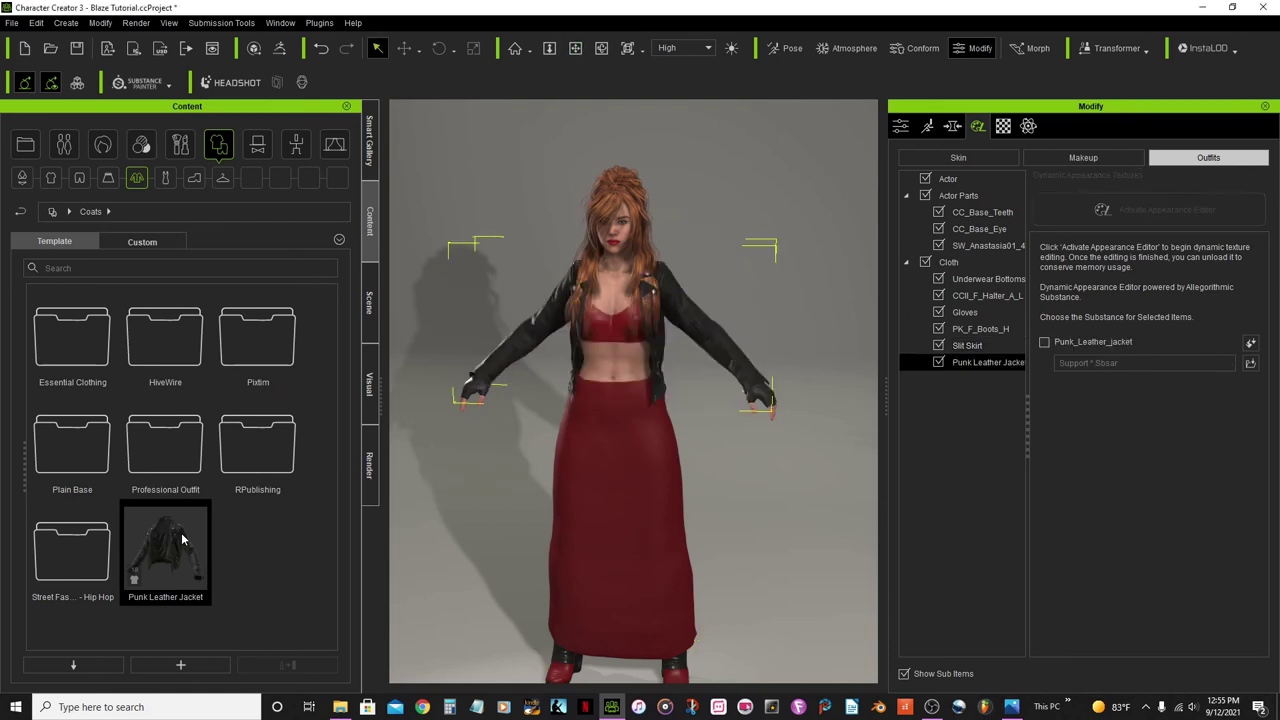
# Step: Examine the leather jacket's fit on the character and how the long hair meets its collar and front
pyautogui.scroll(5, 605, 168)
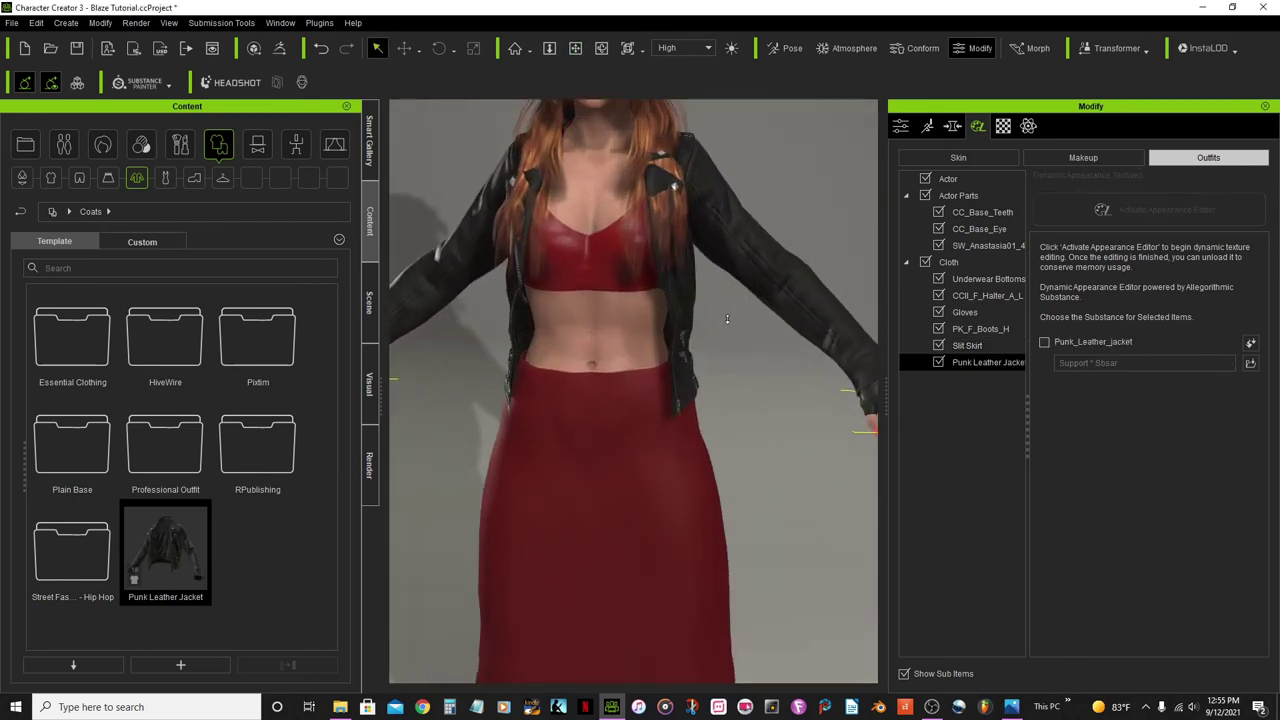
pyautogui.scroll(-4, 582, 153)
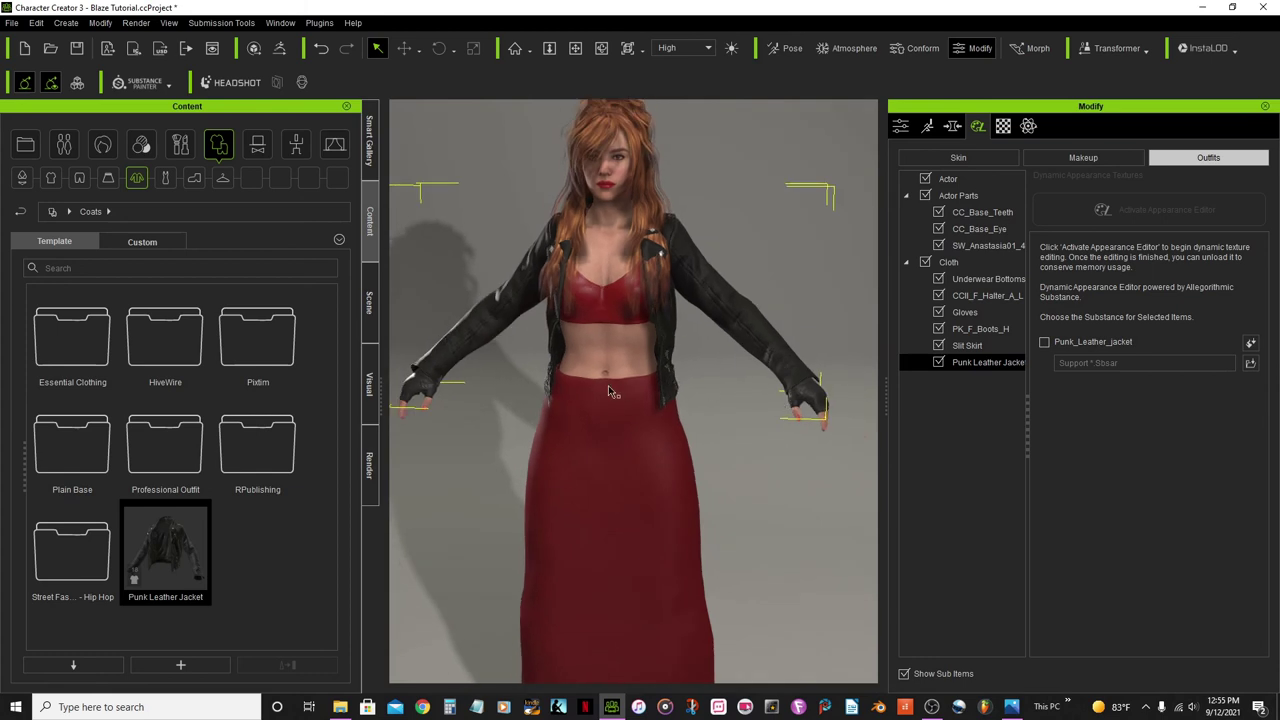
pyautogui.click(601, 47)
pyautogui.moveTo(753, 320); pyautogui.dragTo(720, 426)
pyautogui.scroll(-4, 700, 406)
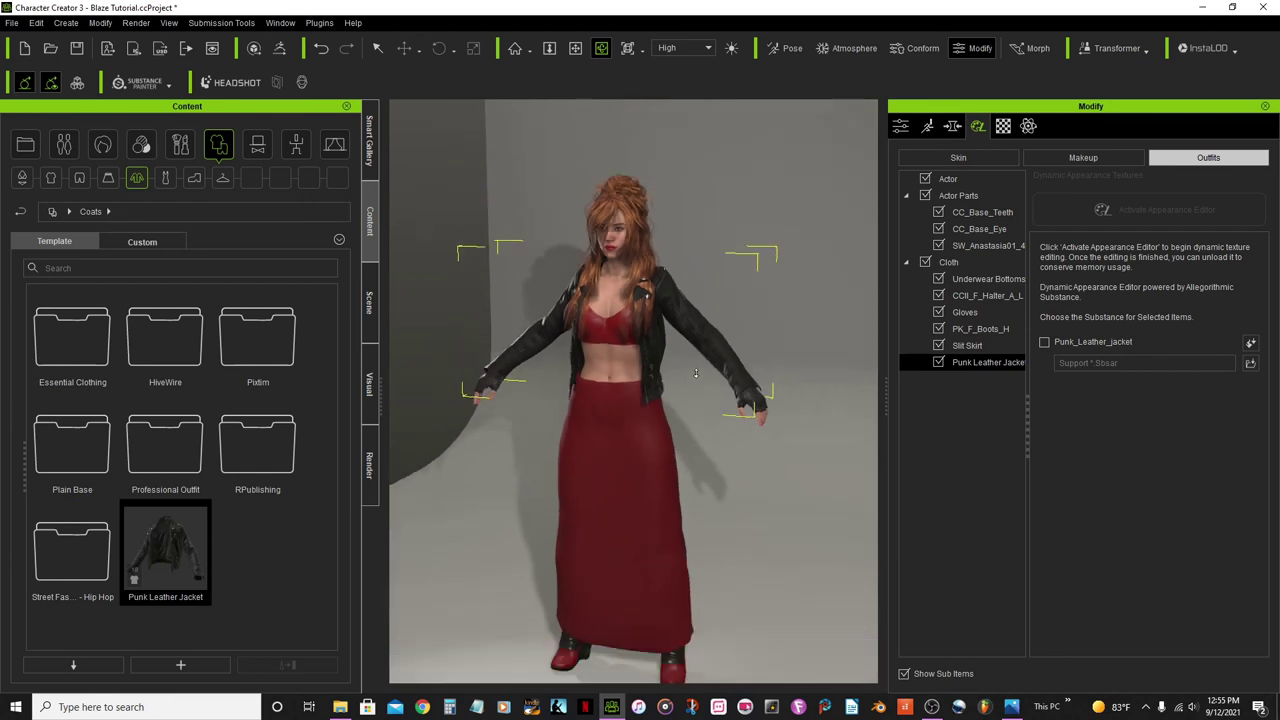
pyautogui.scroll(5, 688, 353)
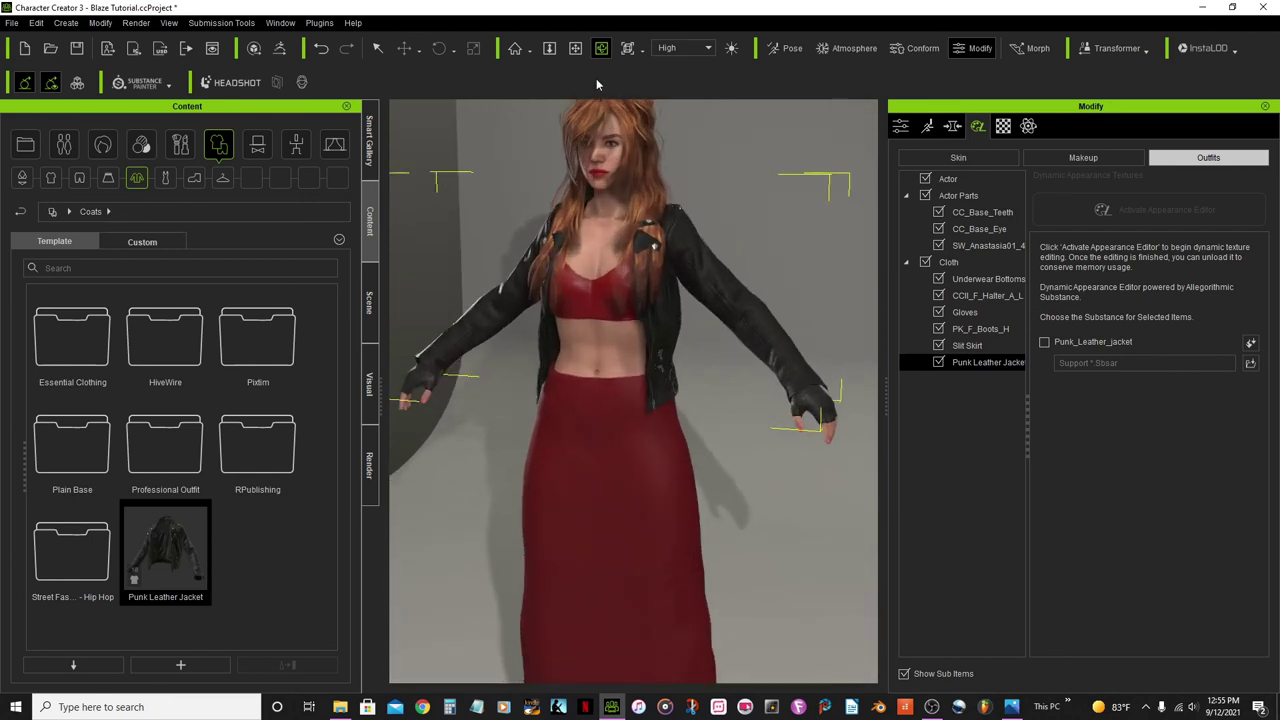
pyautogui.click(575, 48)
pyautogui.moveTo(626, 245); pyautogui.dragTo(634, 460)
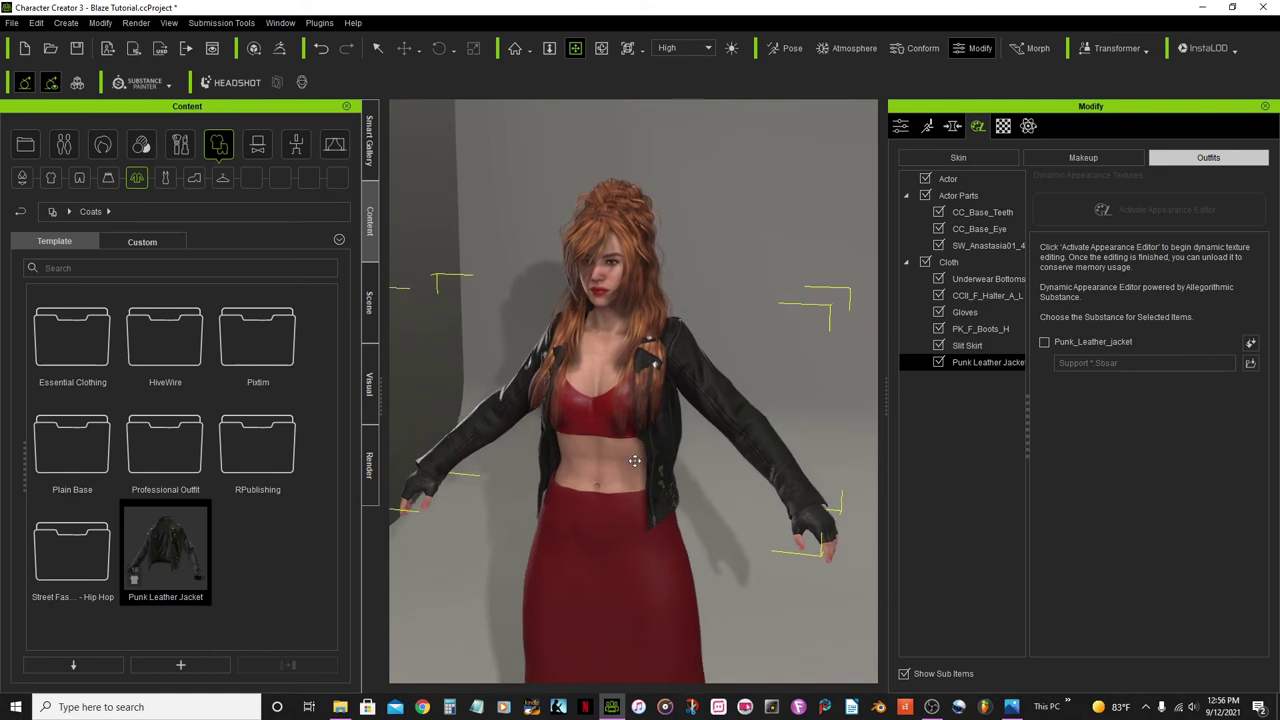
pyautogui.scroll(5, 651, 390)
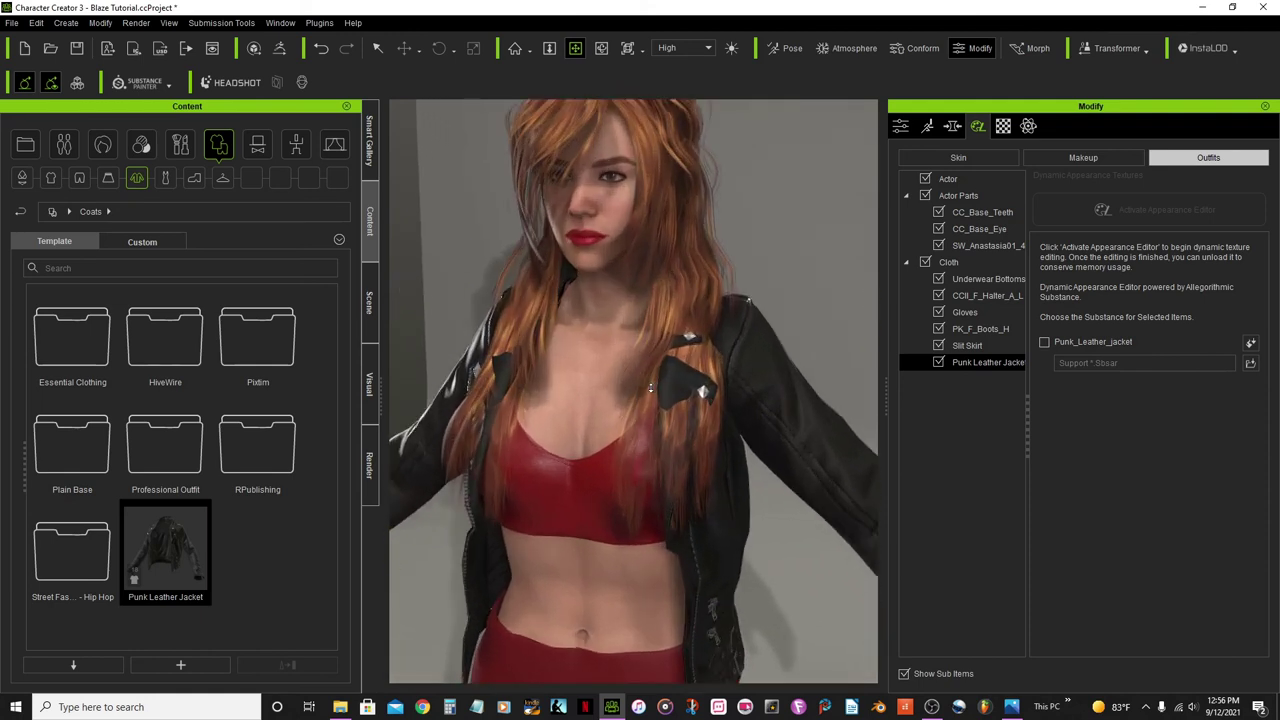
pyautogui.moveTo(604, 318); pyautogui.dragTo(615, 420)
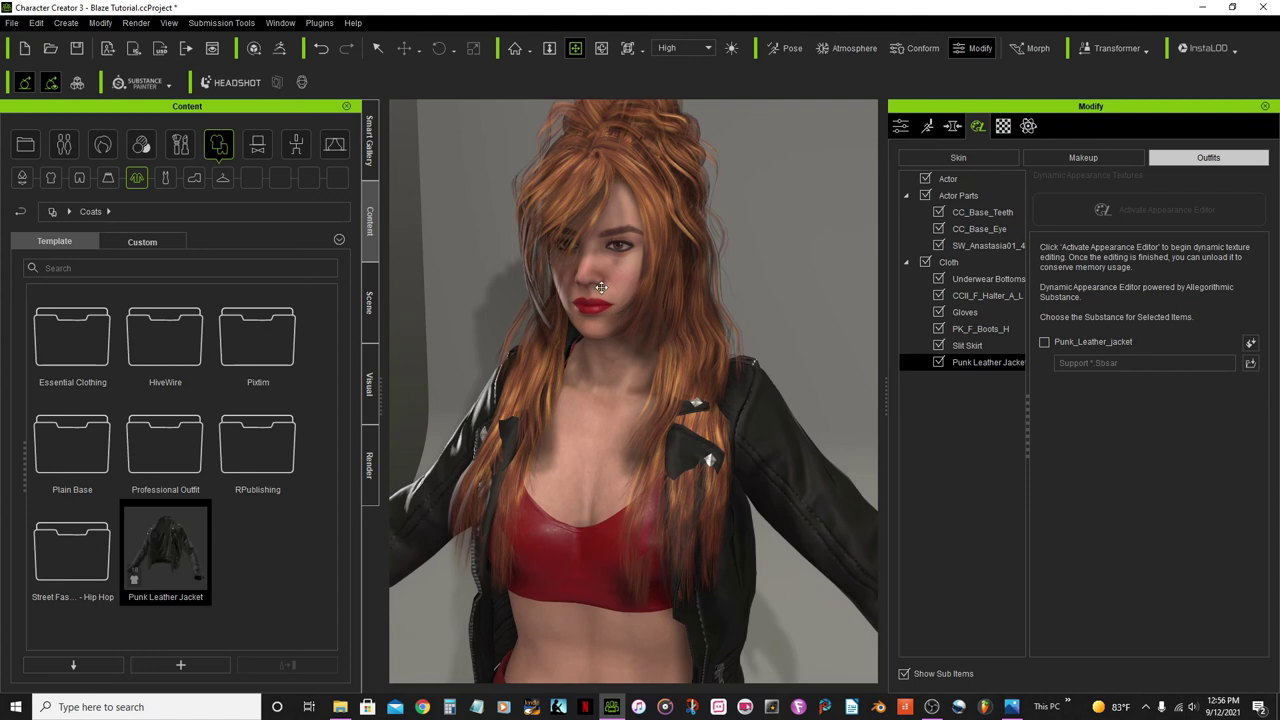
pyautogui.scroll(-2, 630, 328)
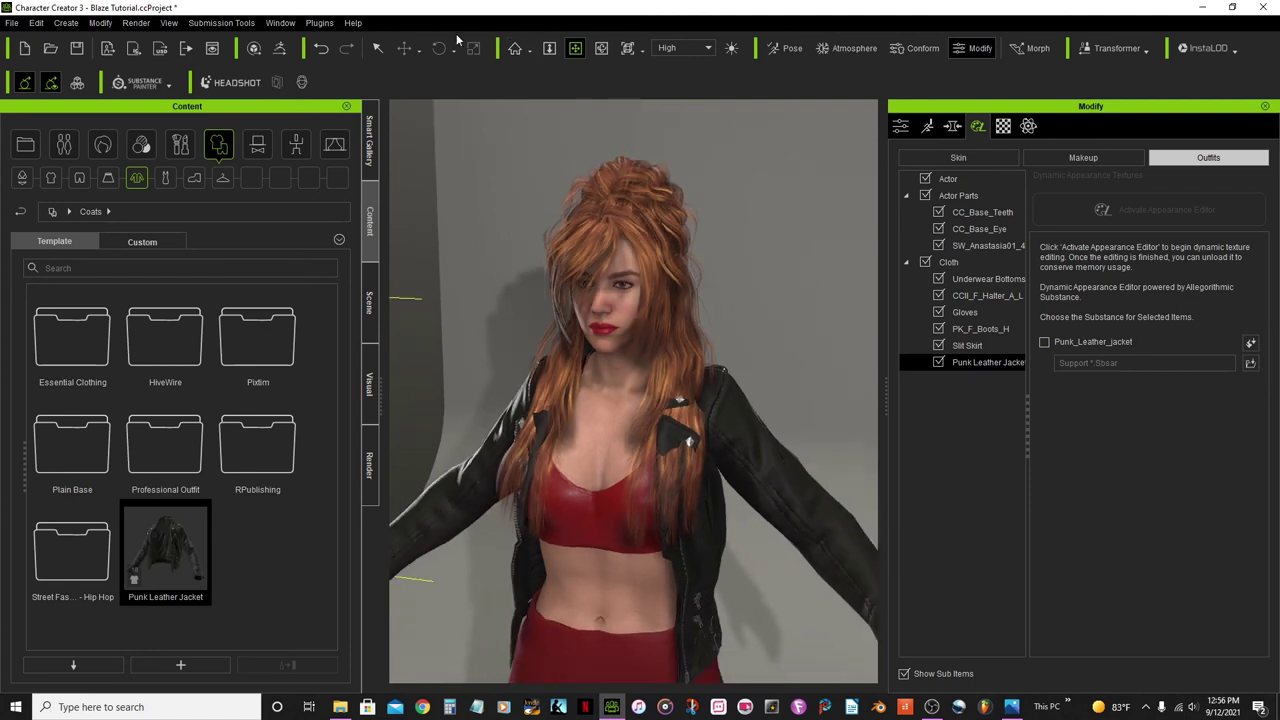
# Step: Select the SW_Anastasia01_40622.Shape hair mesh and bring up its adjustment morphs
pyautogui.click(380, 45)
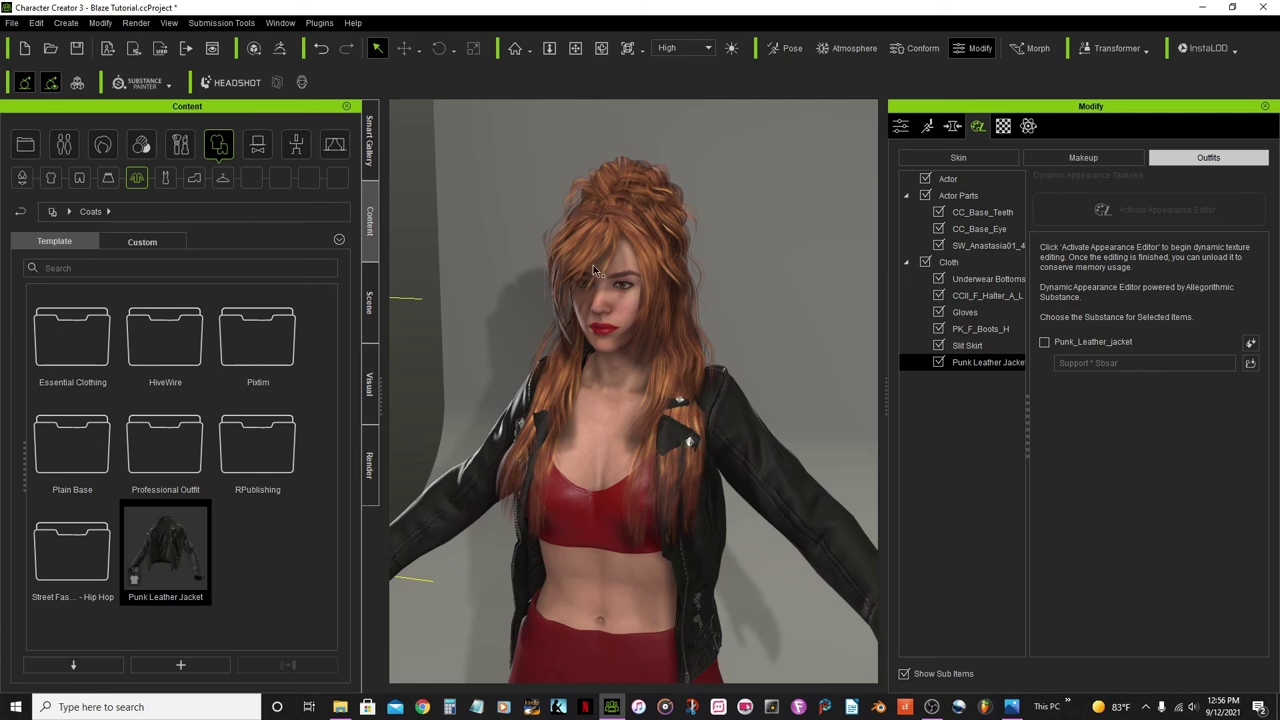
pyautogui.click(658, 220)
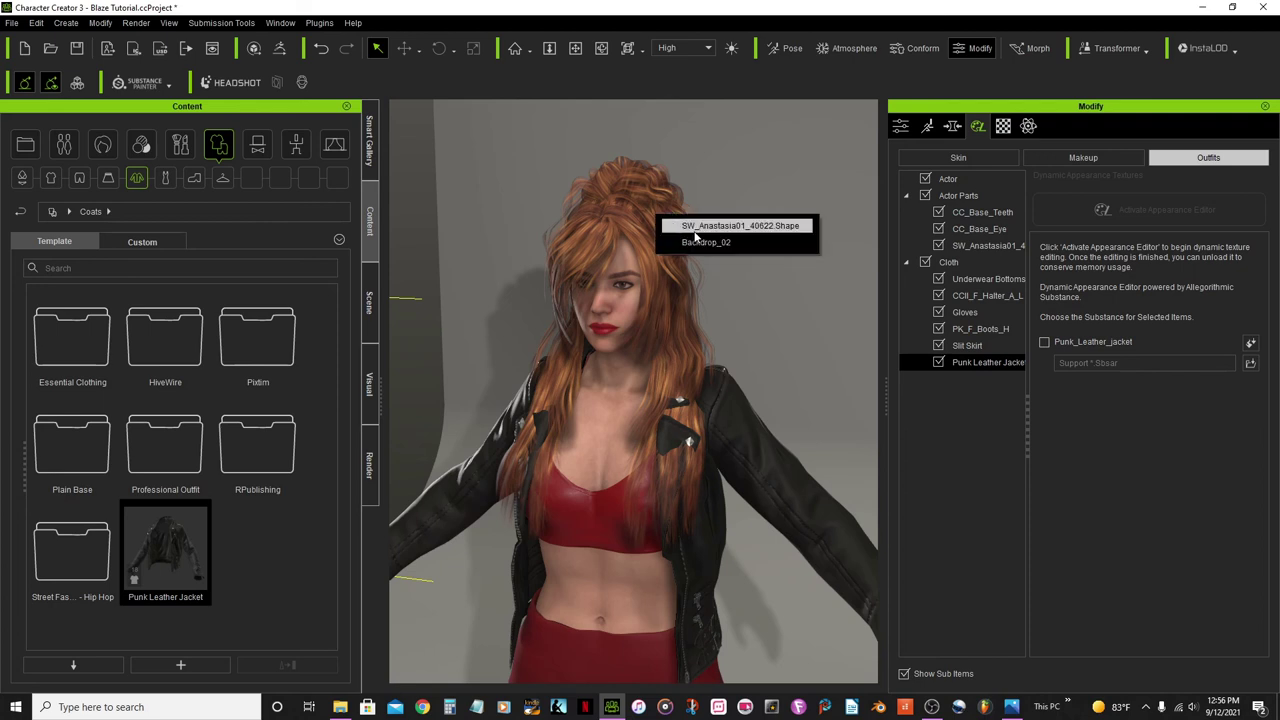
pyautogui.click(700, 226)
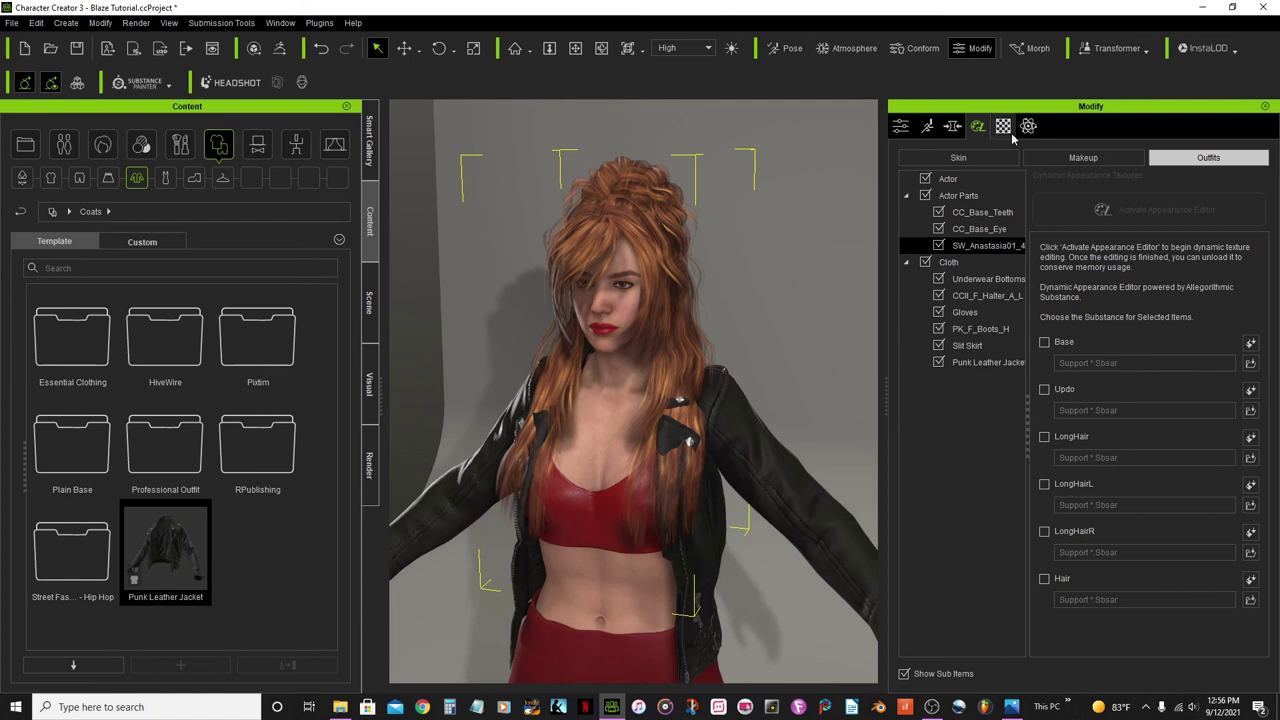
pyautogui.click(953, 127)
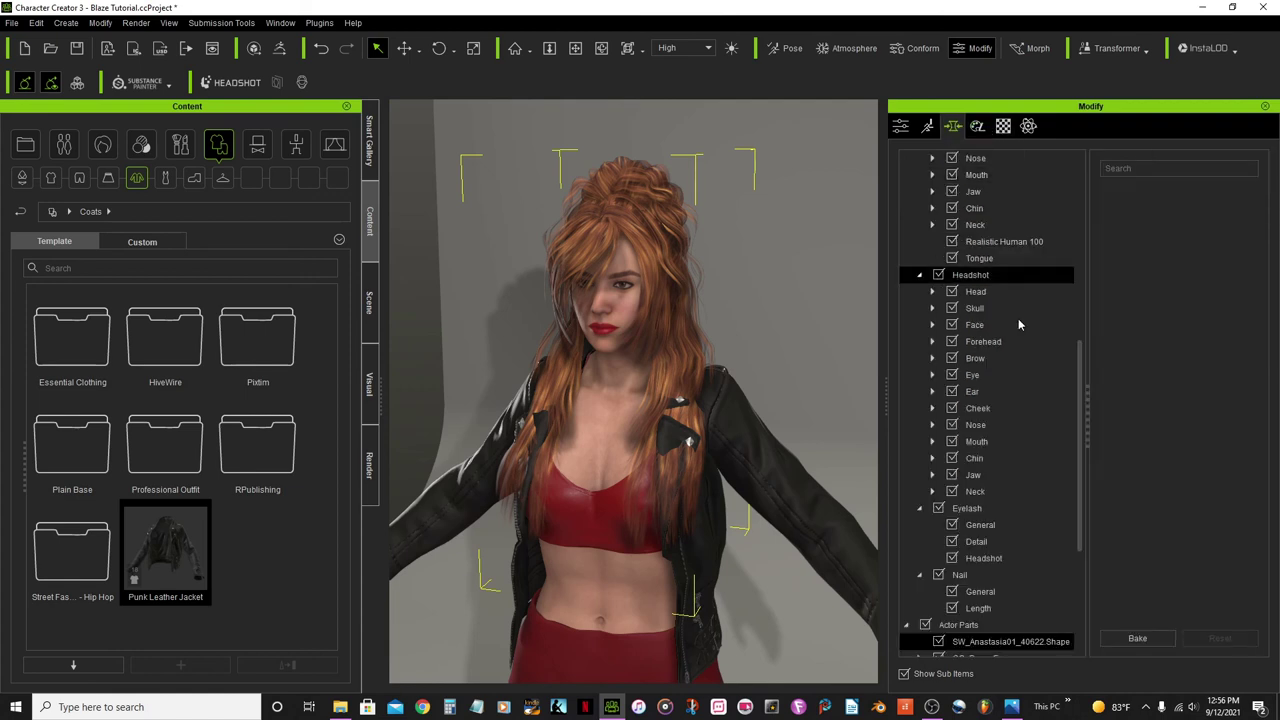
pyautogui.scroll(-2, 1024, 478)
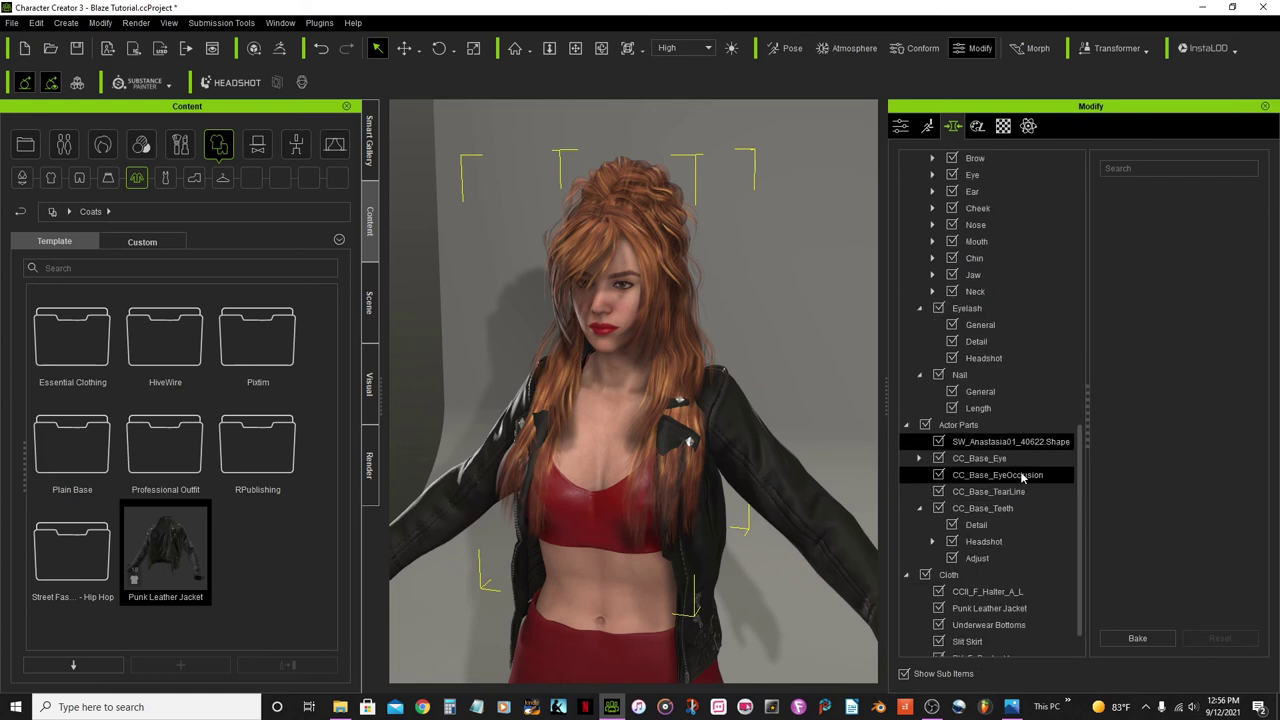
pyautogui.click(968, 457)
pyautogui.click(973, 442)
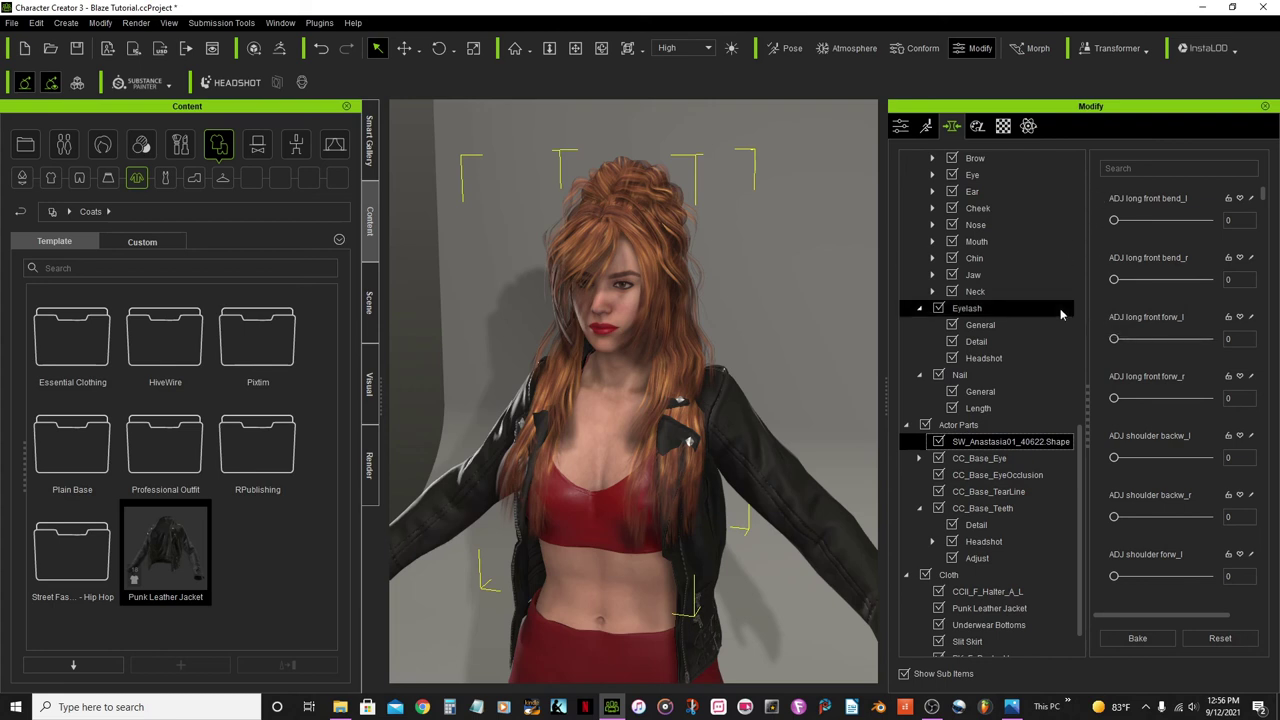
# Step: Move the front hair strands forward over the jacket by setting ADJ long front forw_l to 75 and ADJ long front forw_r to 79
pyautogui.scroll(5, 654, 263)
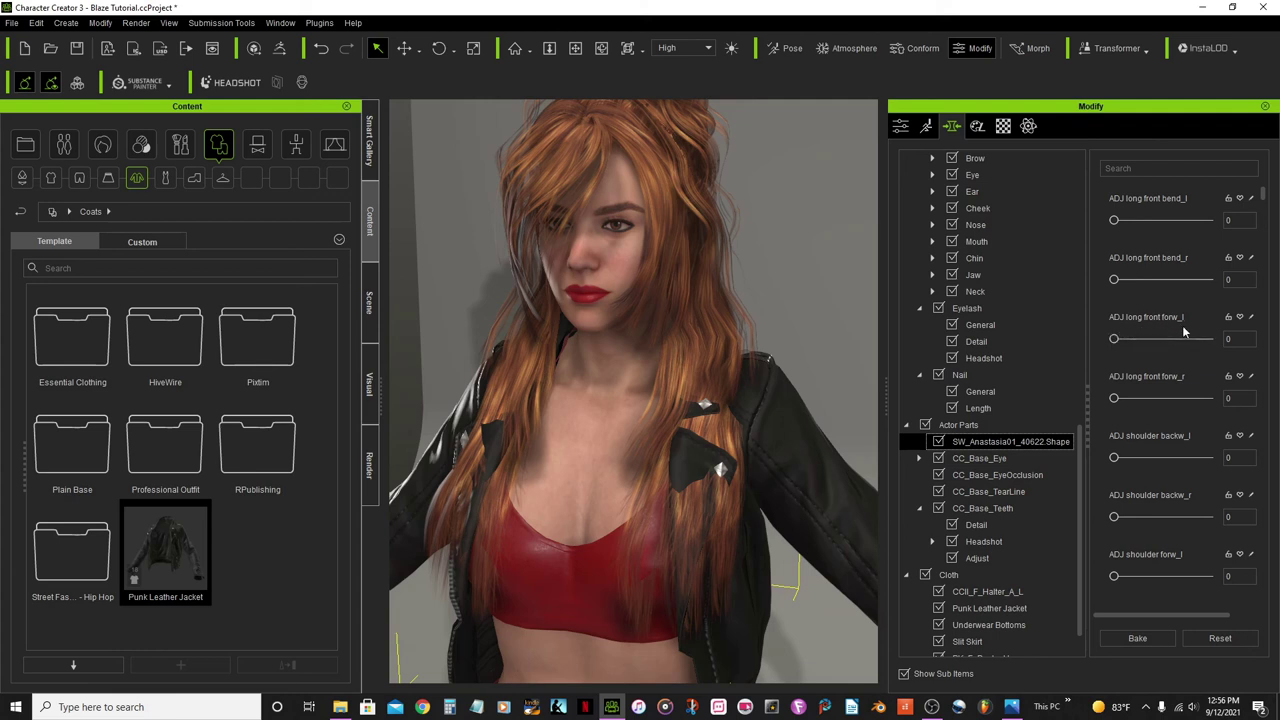
pyautogui.moveTo(1115, 340); pyautogui.dragTo(1187, 342)
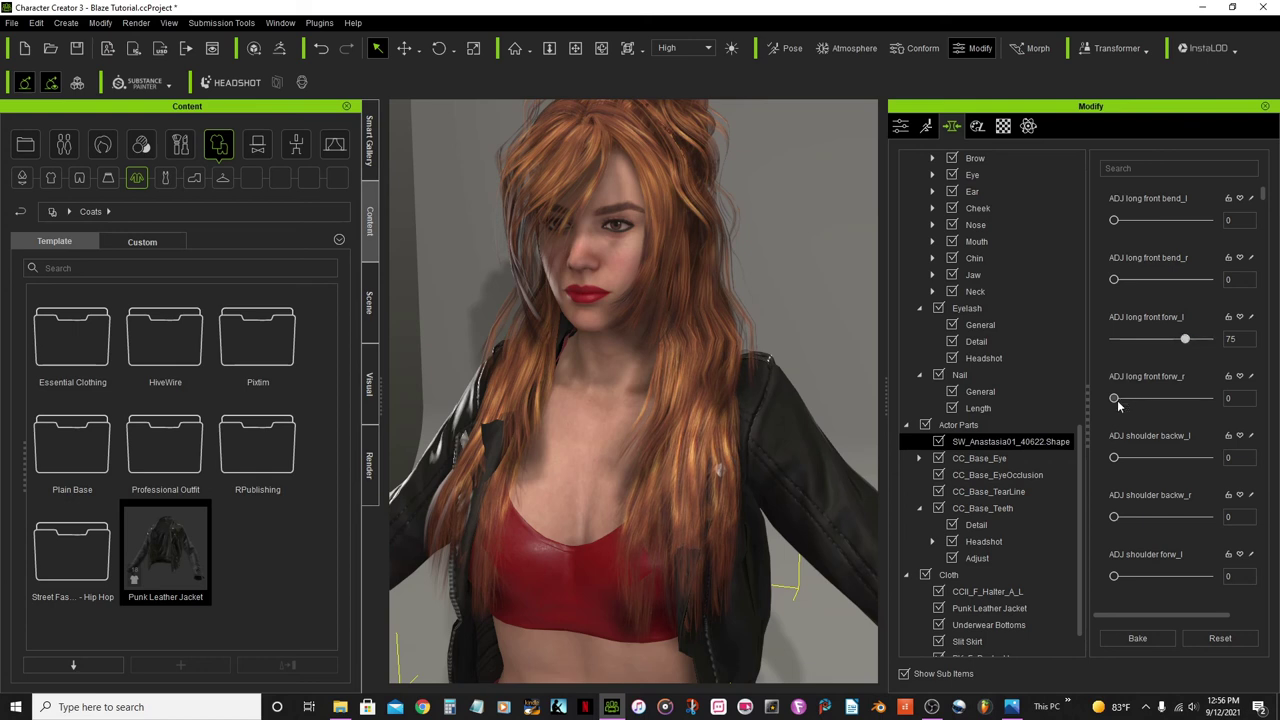
pyautogui.moveTo(1115, 401); pyautogui.dragTo(1188, 404)
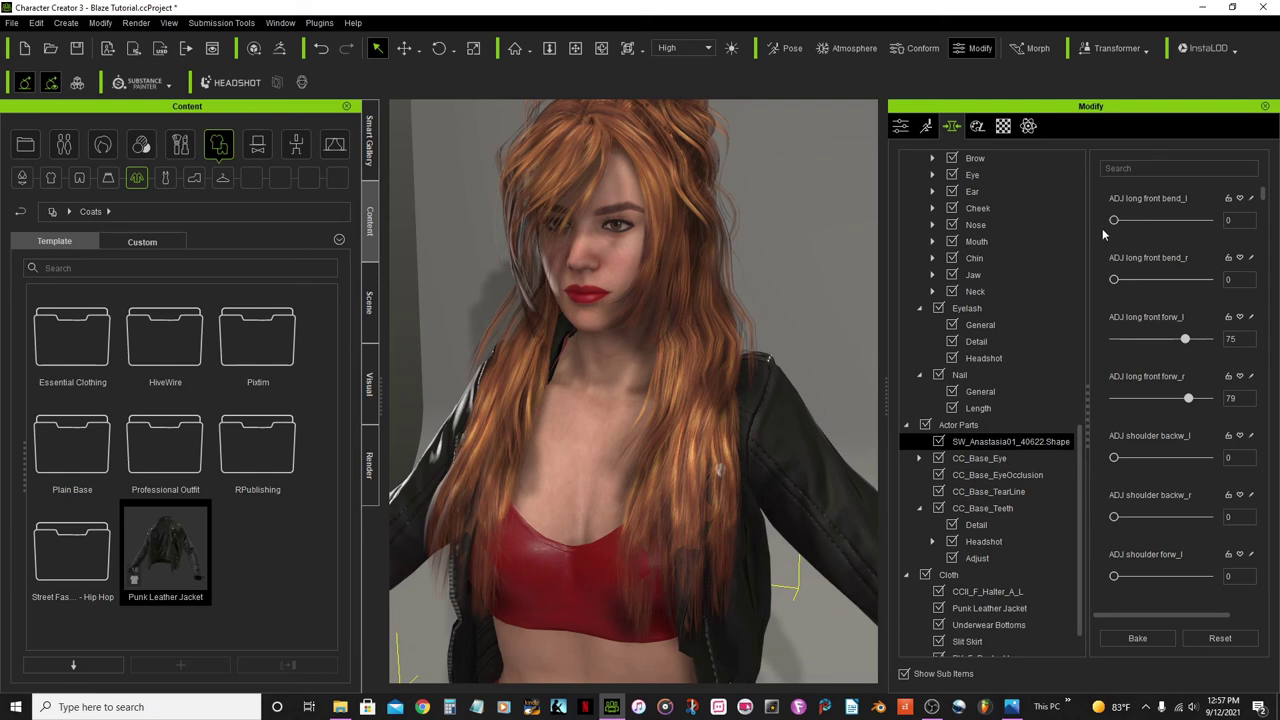
# Step: Bend the front hair strands over the jacket by setting ADJ long front bend_l to 9 and ADJ long front bend_r to 7
pyautogui.moveTo(1116, 222); pyautogui.dragTo(1123, 222)
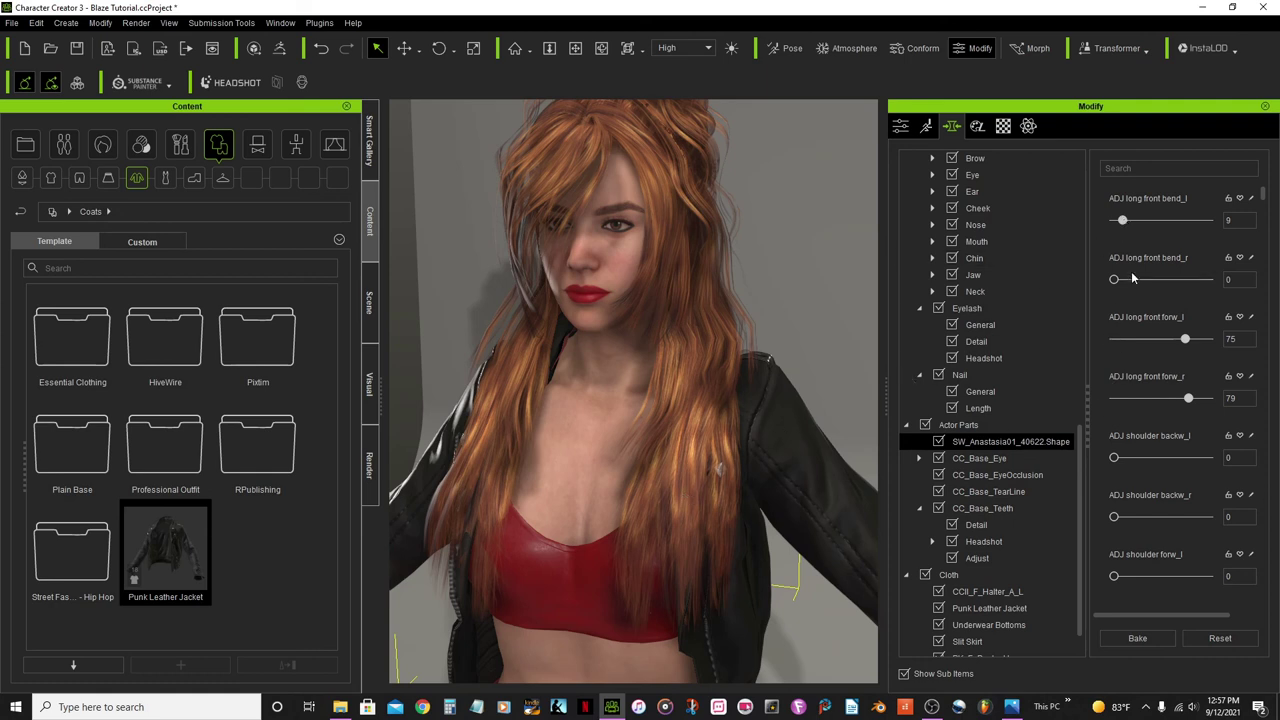
pyautogui.moveTo(1114, 281); pyautogui.dragTo(1120, 279)
pyautogui.scroll(-4, 748, 316)
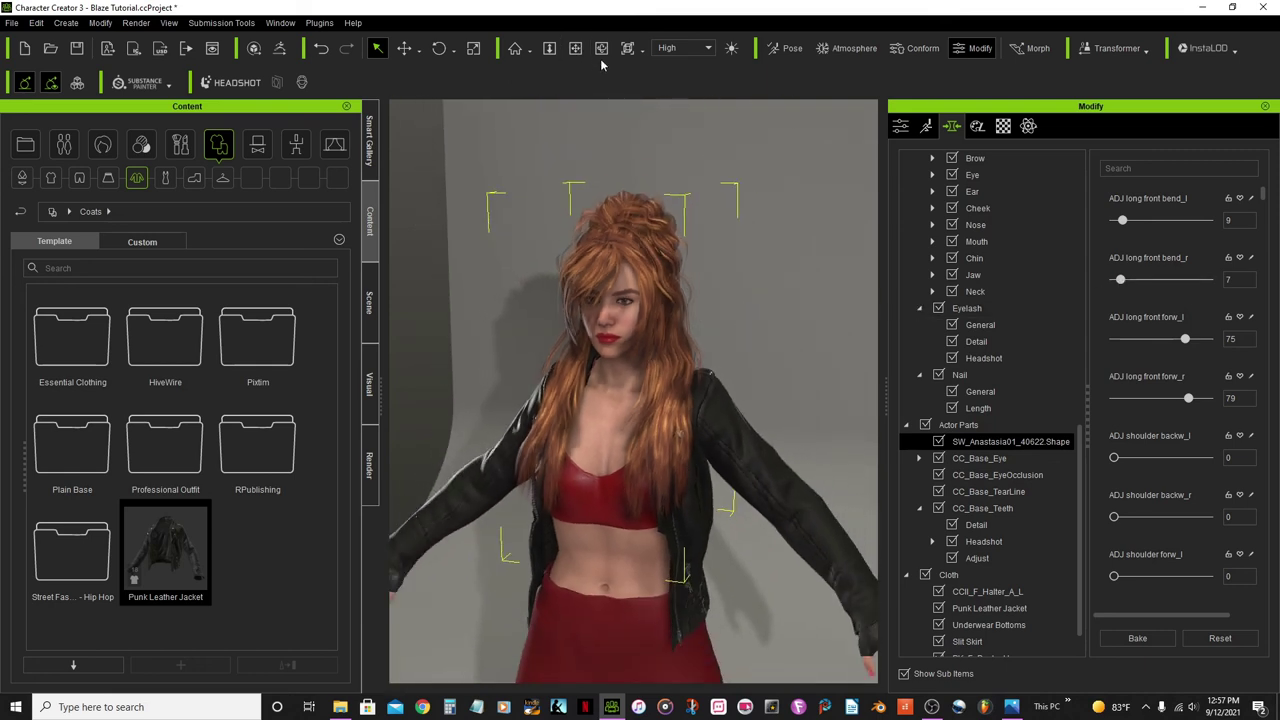
# Step: Lift the back hair clear of the jacket by setting the back back morph to 11 and BackOut to 19
pyautogui.click(601, 48)
pyautogui.moveTo(730, 382); pyautogui.dragTo(688, 423)
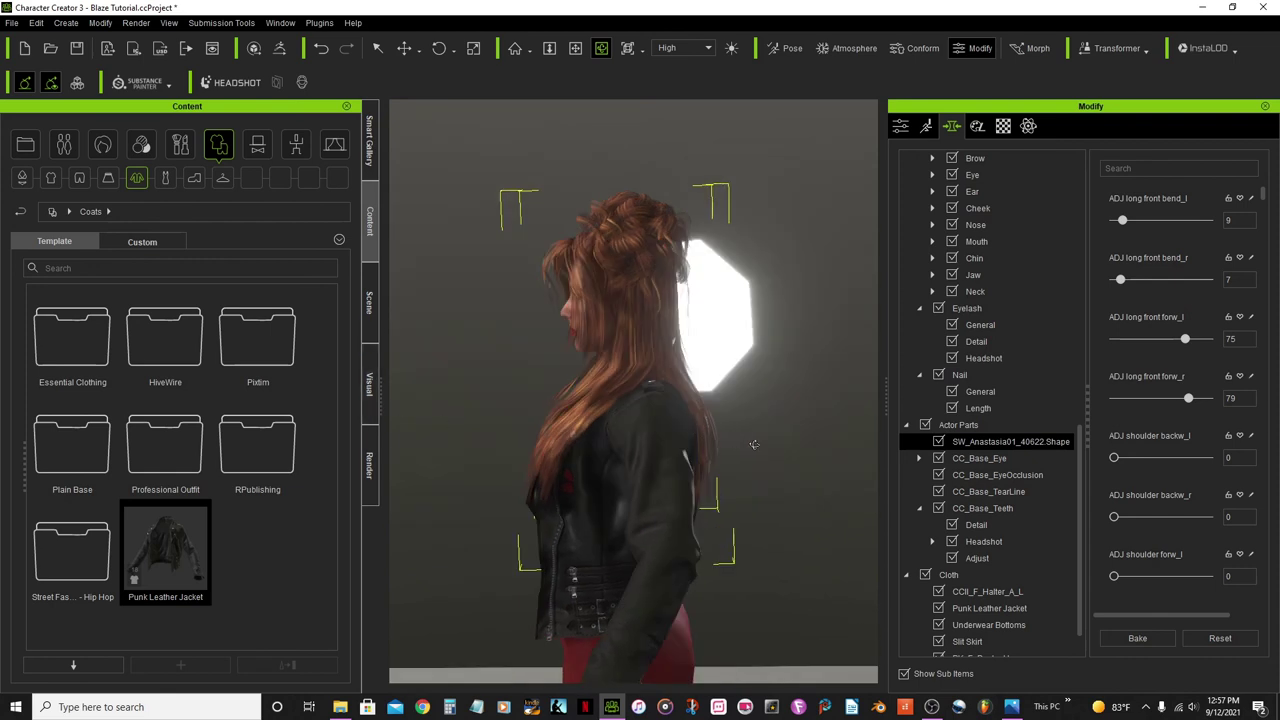
pyautogui.moveTo(800, 440); pyautogui.dragTo(442, 470)
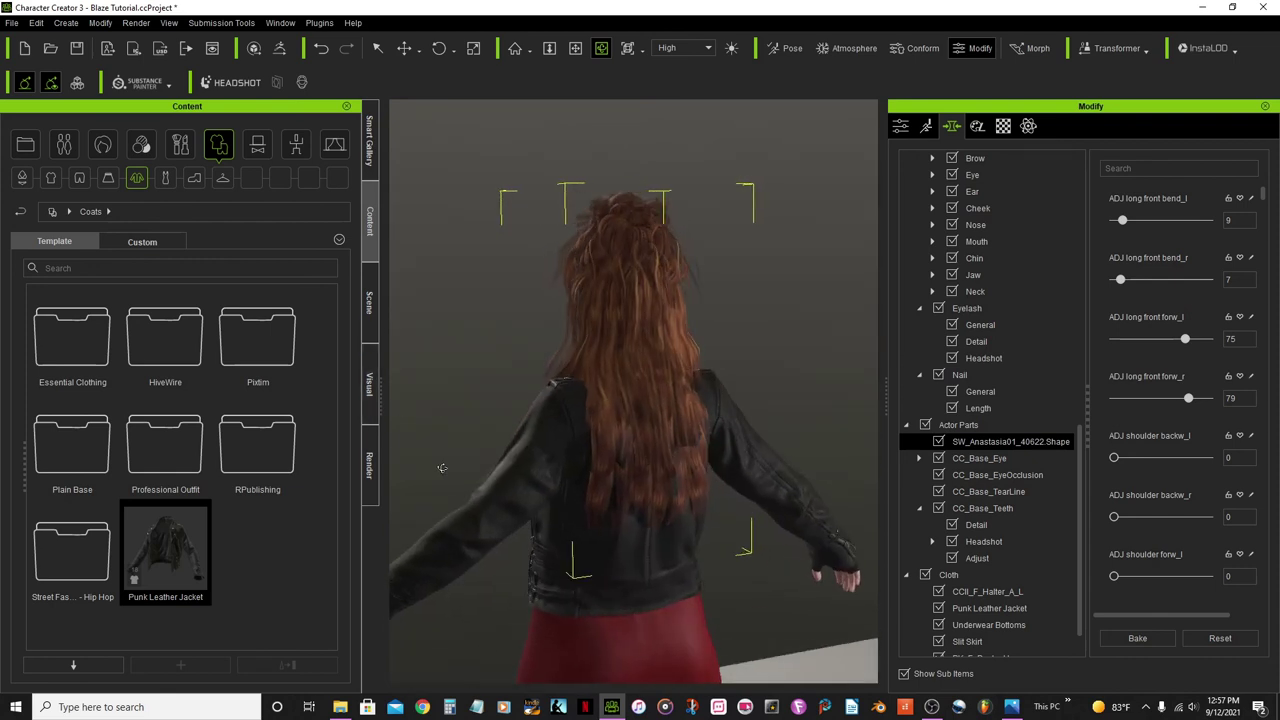
pyautogui.scroll(5, 651, 472)
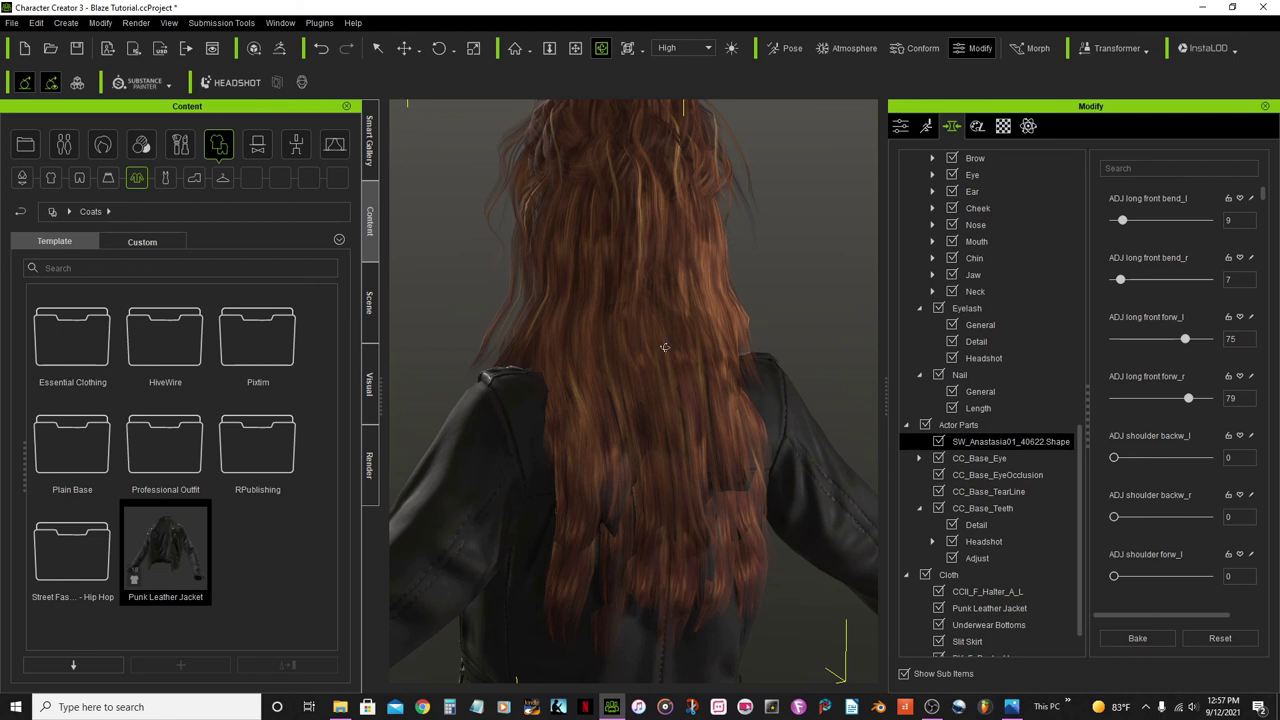
pyautogui.scroll(-2, 661, 438)
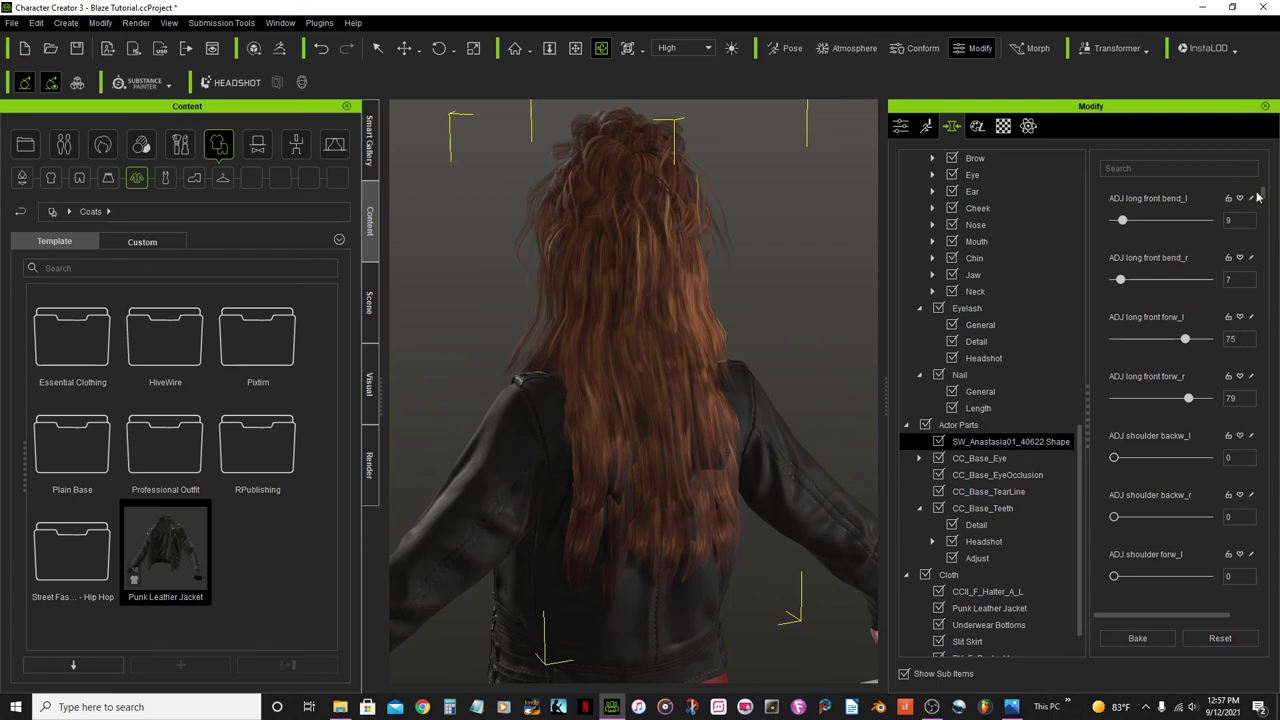
pyautogui.moveTo(1263, 194); pyautogui.dragTo(1263, 245)
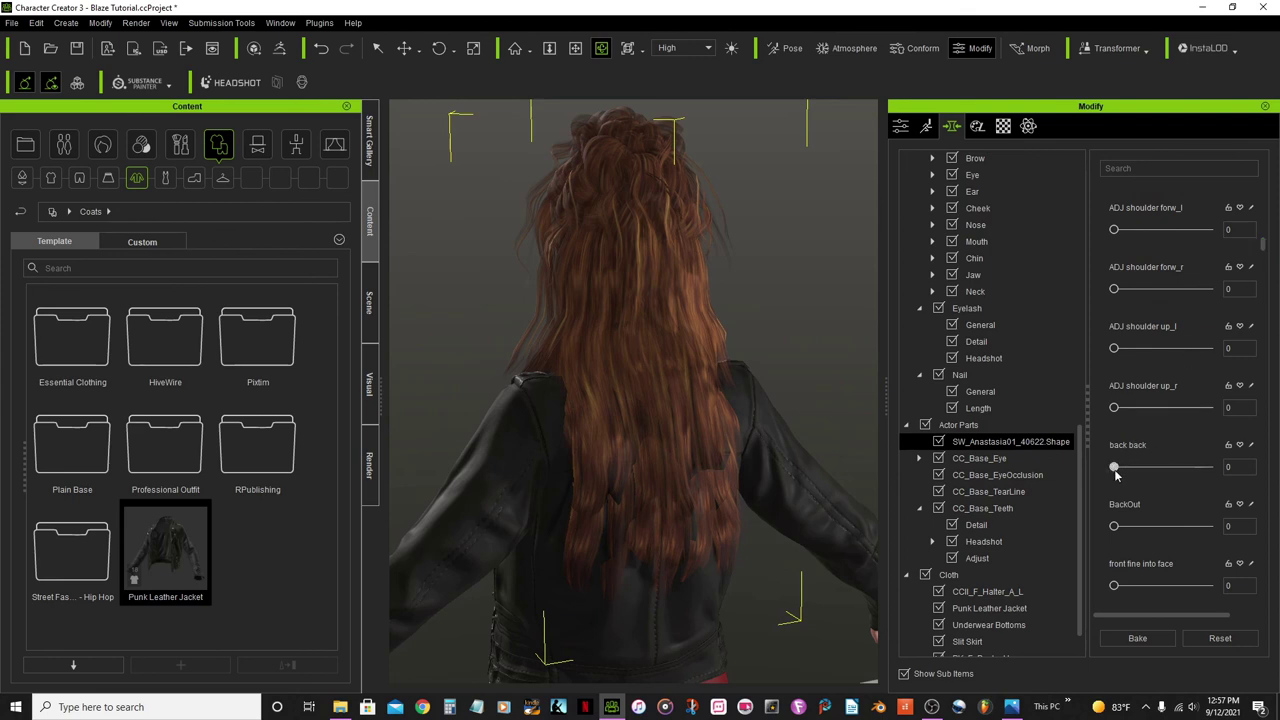
pyautogui.moveTo(1115, 470); pyautogui.dragTo(1129, 475)
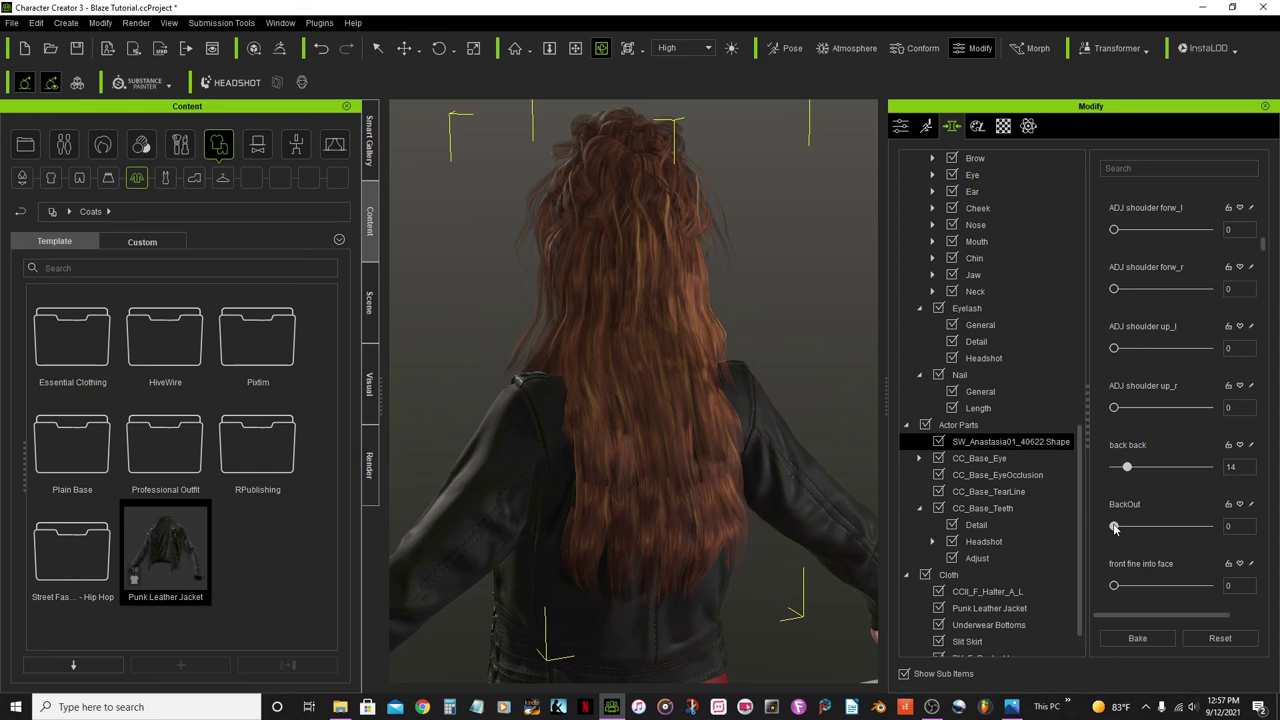
pyautogui.moveTo(1115, 528); pyautogui.dragTo(1132, 527)
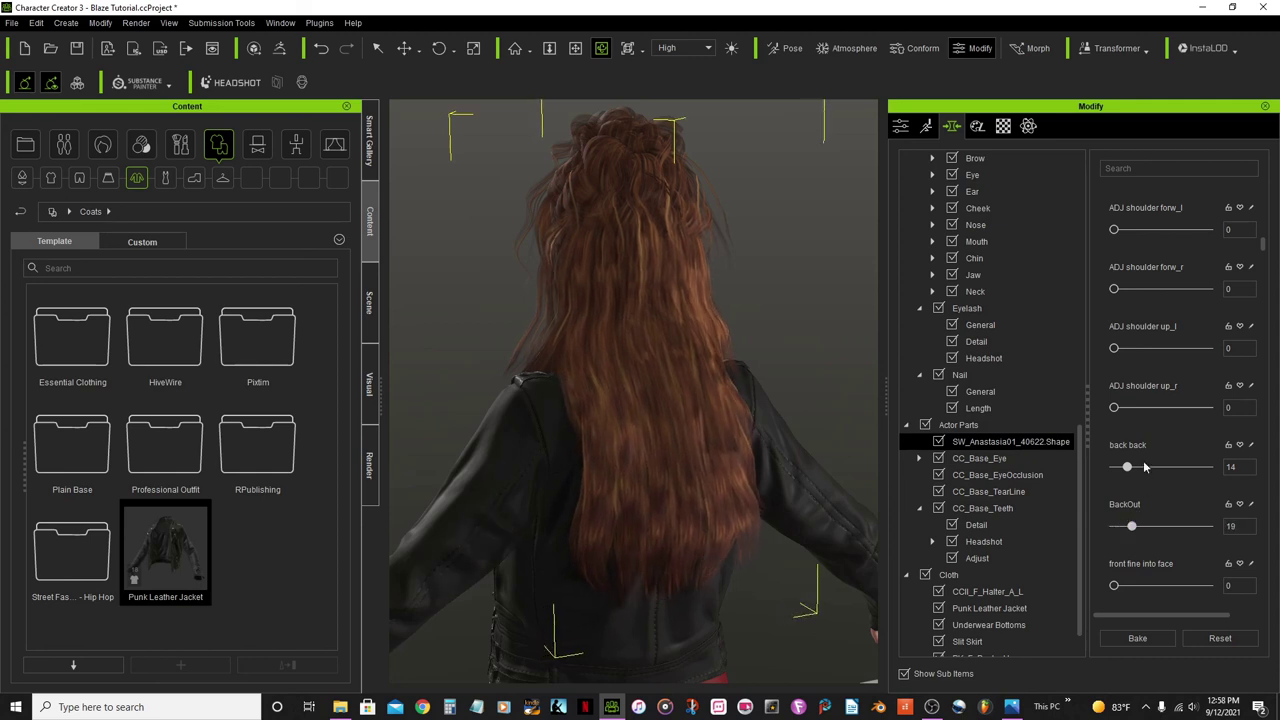
pyautogui.moveTo(1129, 469); pyautogui.dragTo(1127, 469)
# Step: Examine the adjusted hair over the jacket from the front and the complete outfit at full body length
pyautogui.moveTo(757, 430); pyautogui.dragTo(570, 460)
pyautogui.moveTo(664, 456); pyautogui.dragTo(606, 398)
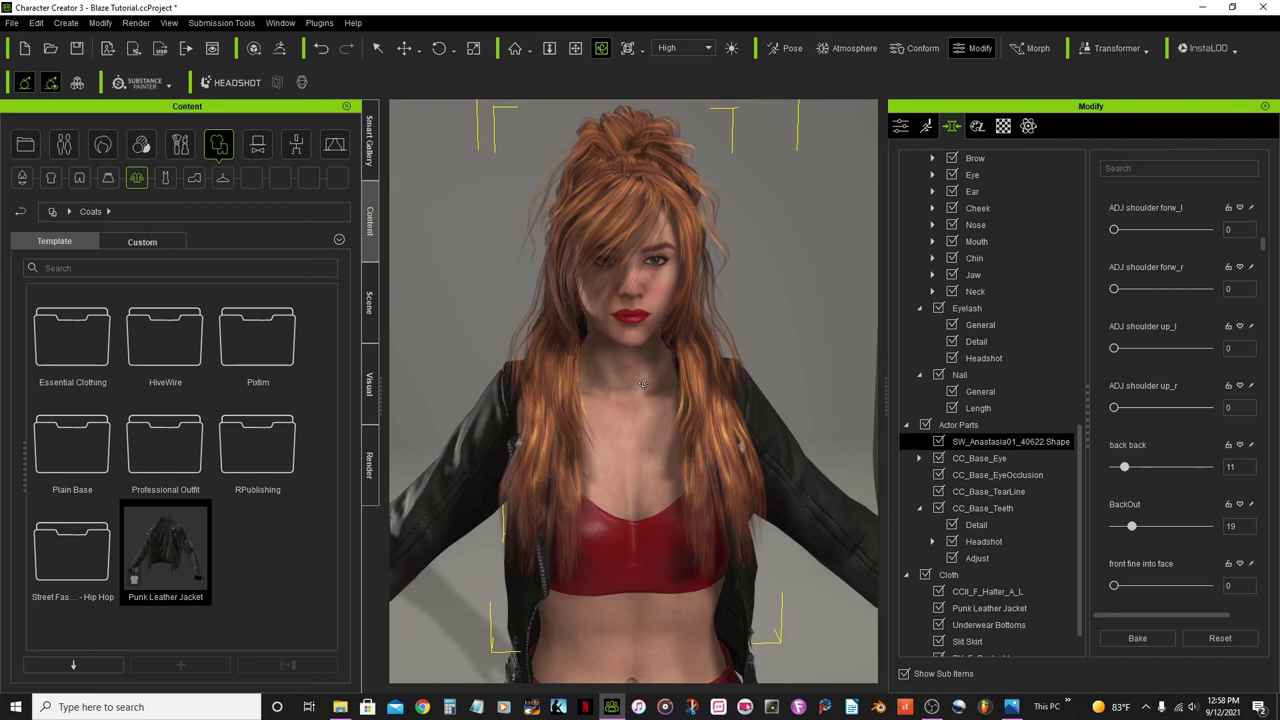
pyautogui.scroll(-5, 643, 384)
pyautogui.click(576, 52)
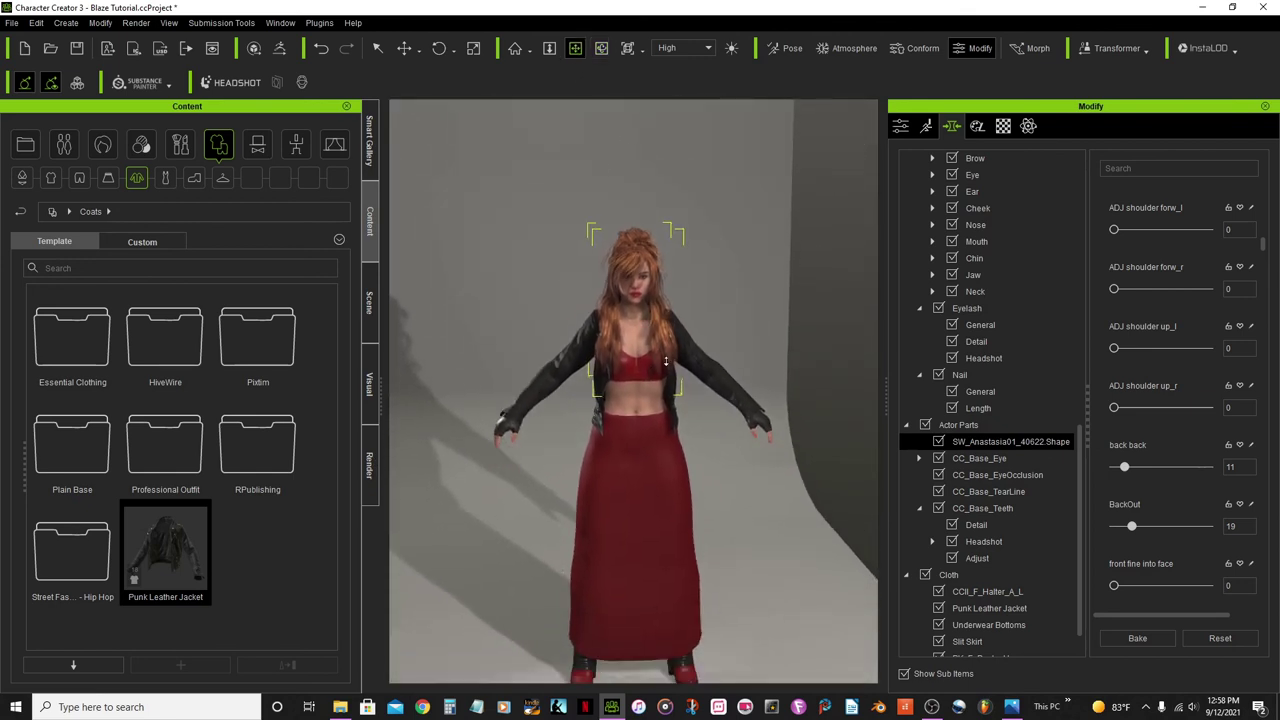
pyautogui.scroll(2, 665, 362)
pyautogui.scroll(-3, 659, 348)
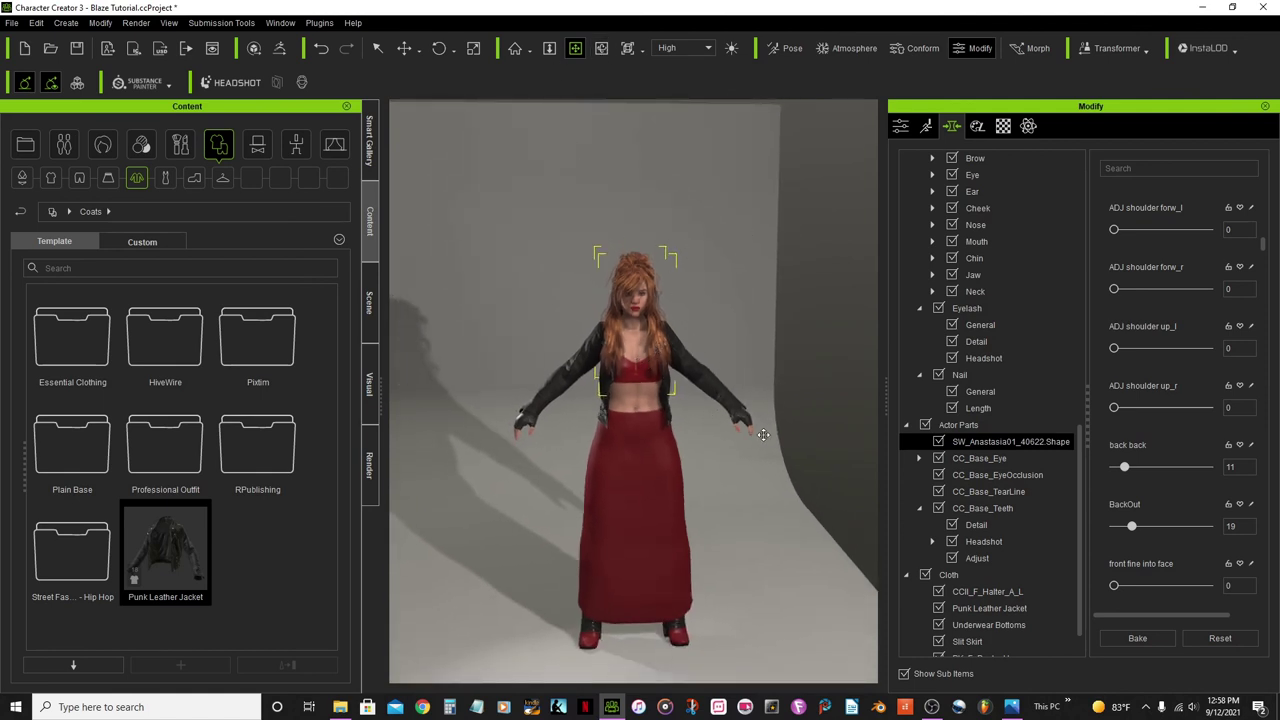
pyautogui.scroll(1, 764, 434)
pyautogui.moveTo(886, 402); pyautogui.dragTo(936, 404)
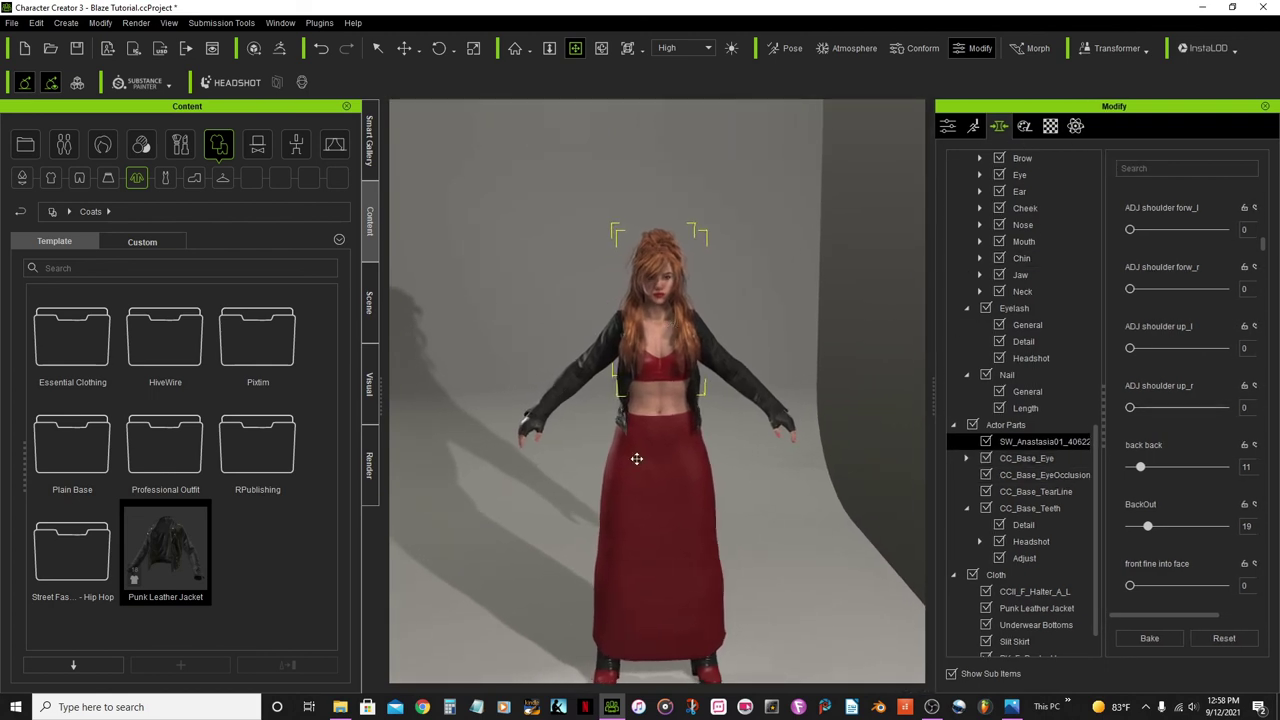
pyautogui.scroll(-1, 650, 355)
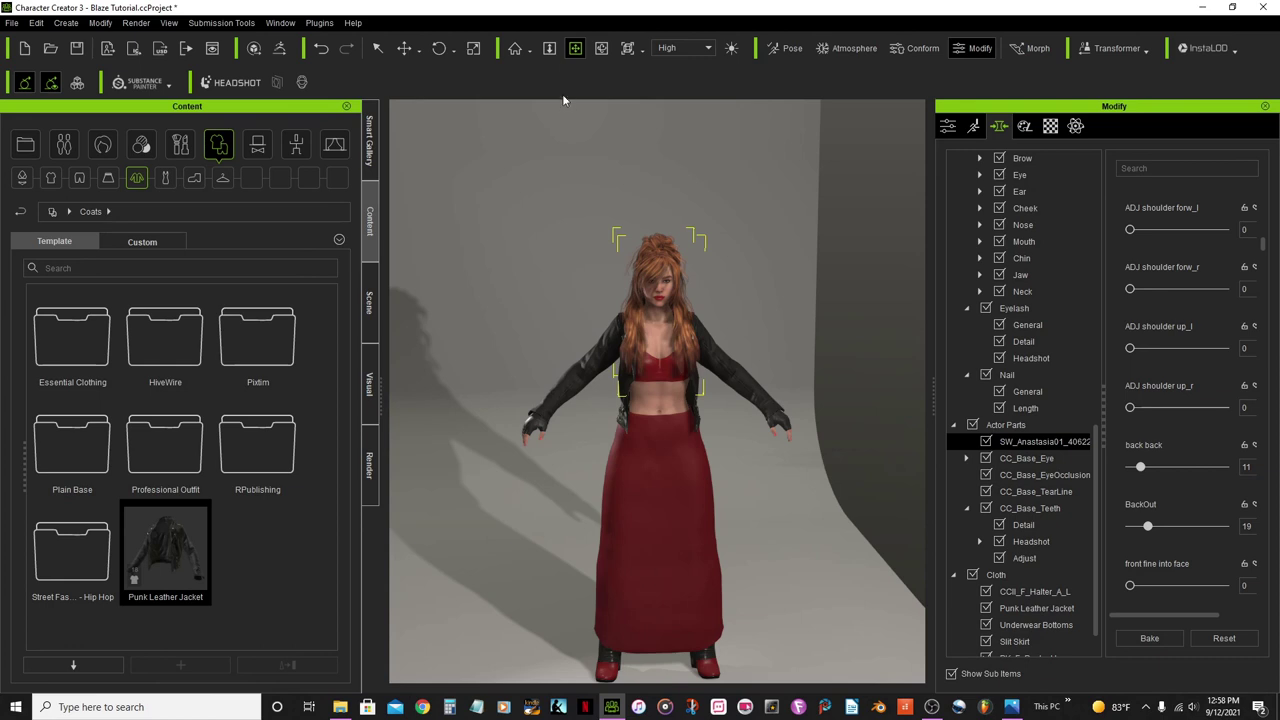
pyautogui.moveTo(578, 288); pyautogui.dragTo(650, 340, button='middle')
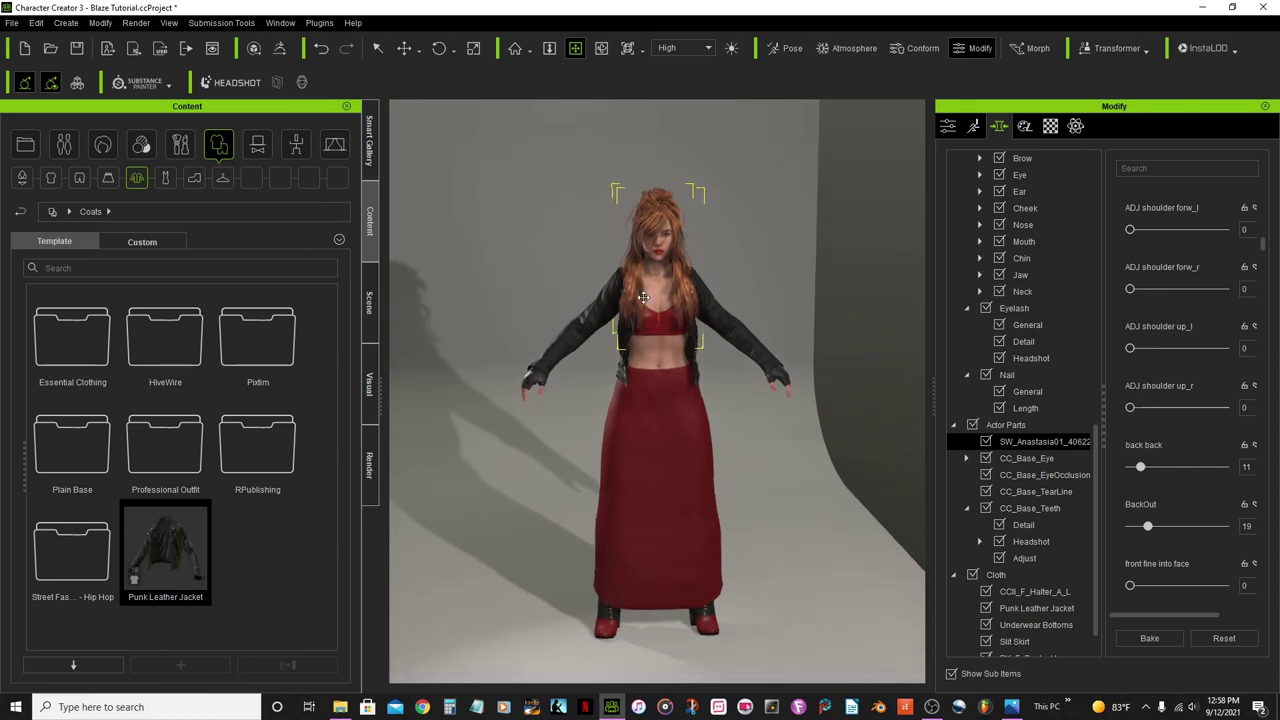
# Step: Save the Blaze Tutorial project
pyautogui.click(12, 23)
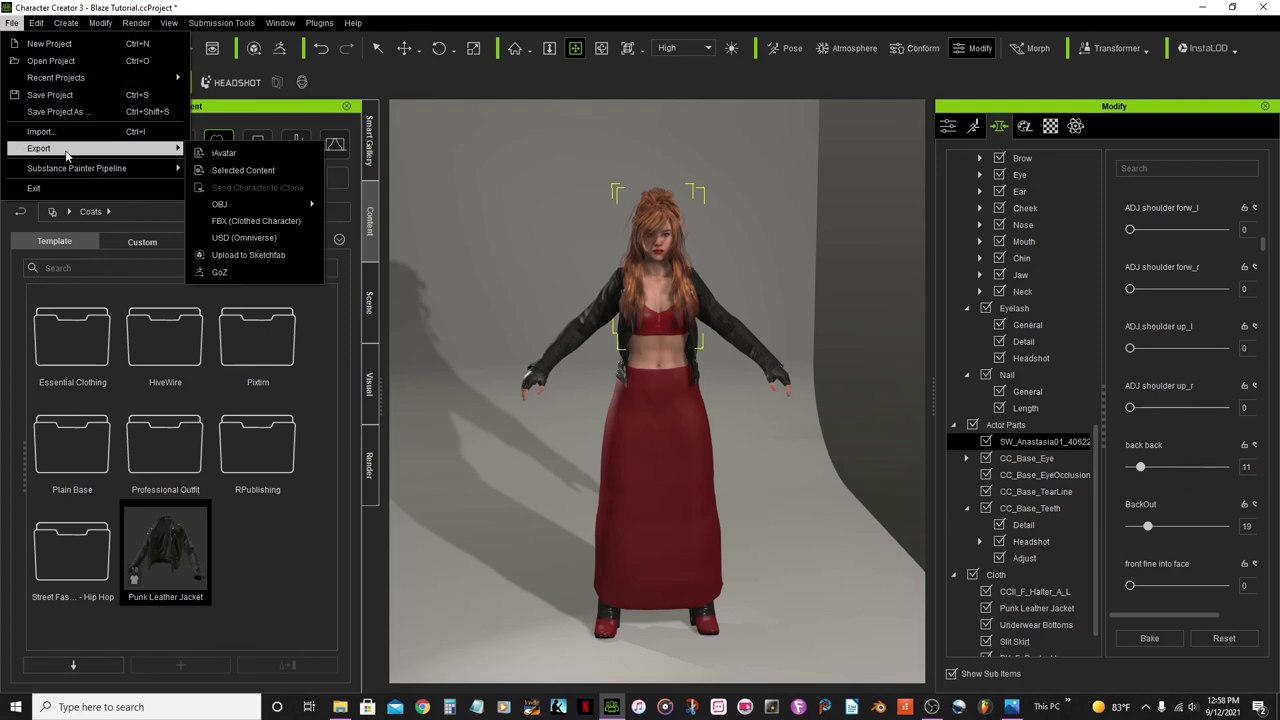
pyautogui.click(250, 12)
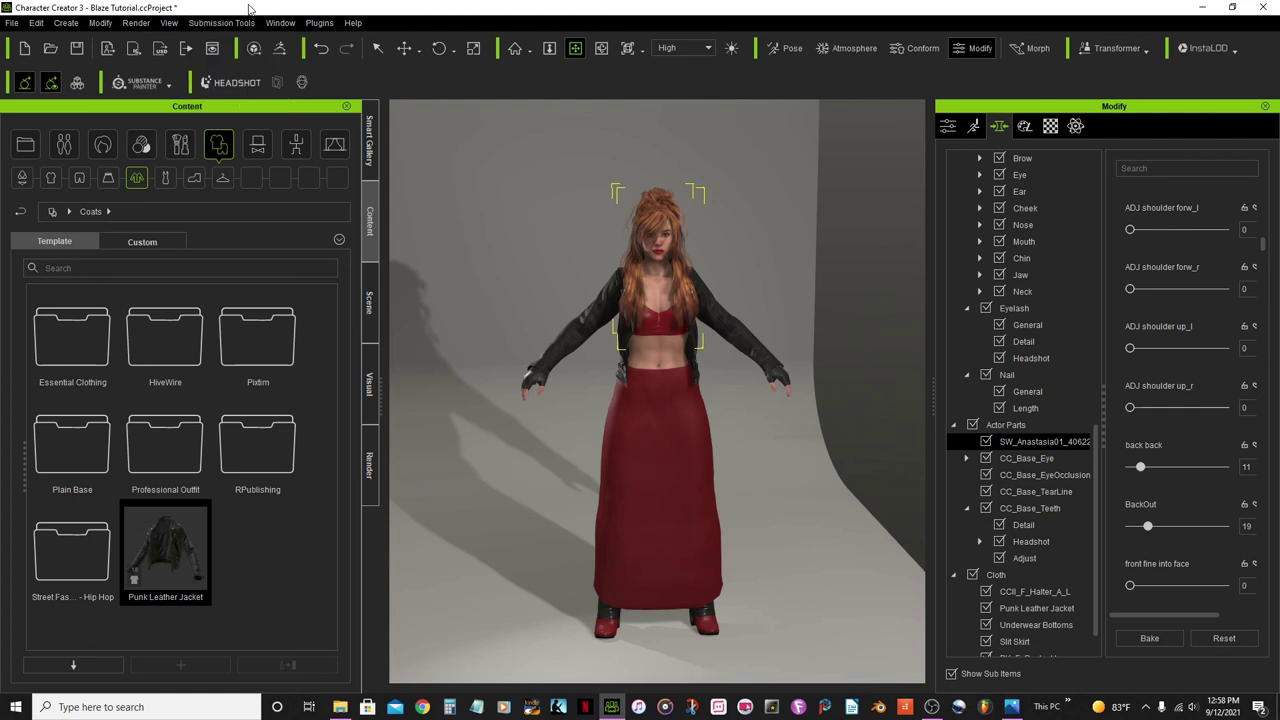
pyautogui.click(78, 55)
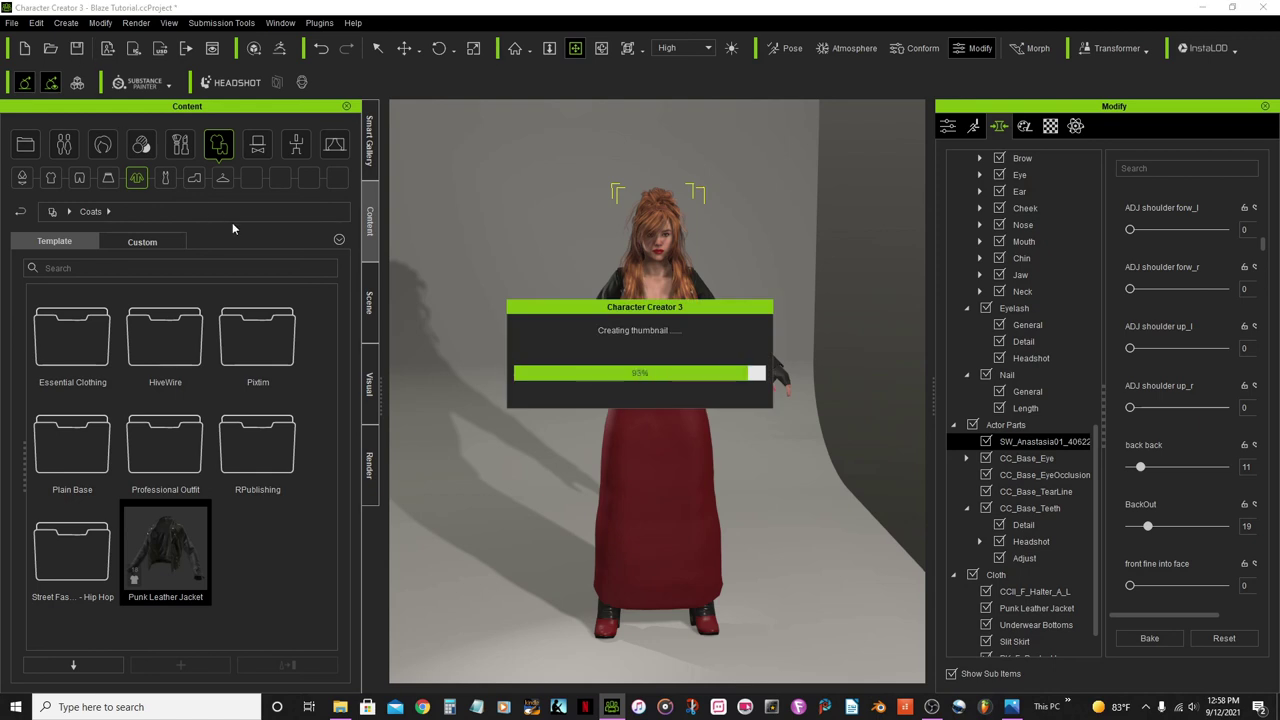
# Step: Set up a clothed-character FBX export with the Blender preset, Embed Textures off and Current Pose as the included motion
pyautogui.click(10, 24)
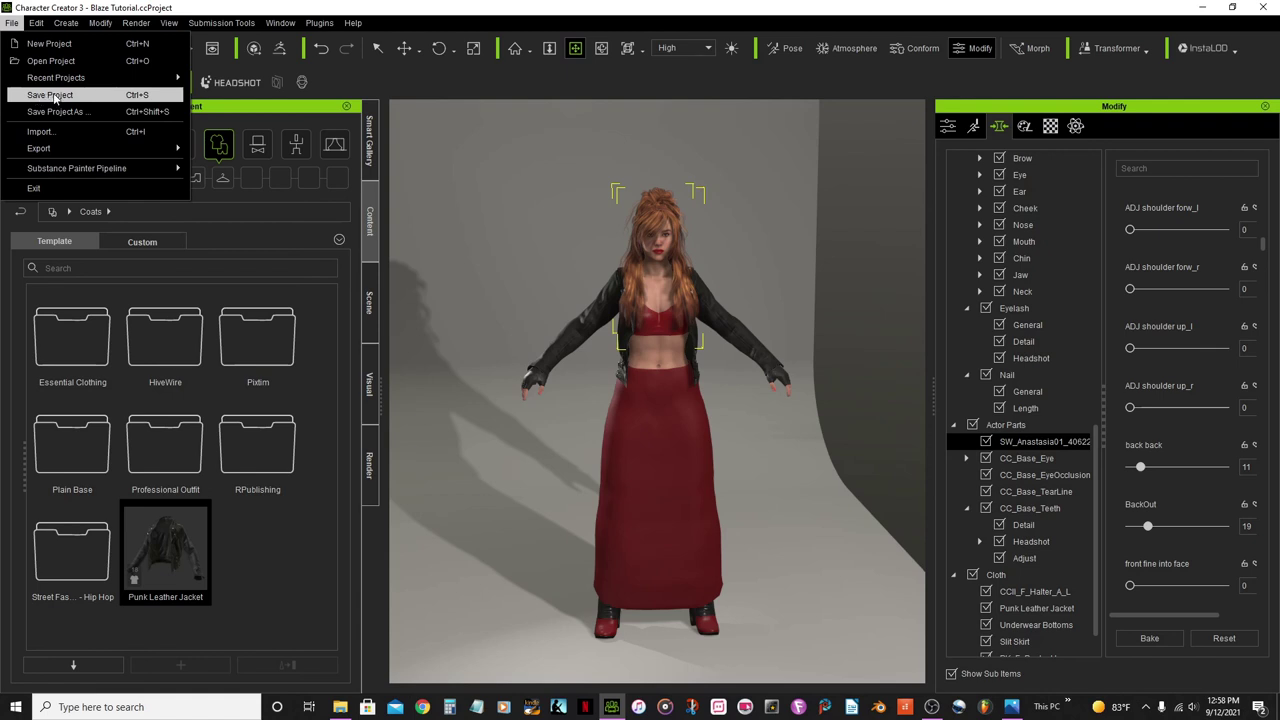
pyautogui.moveTo(116, 152)
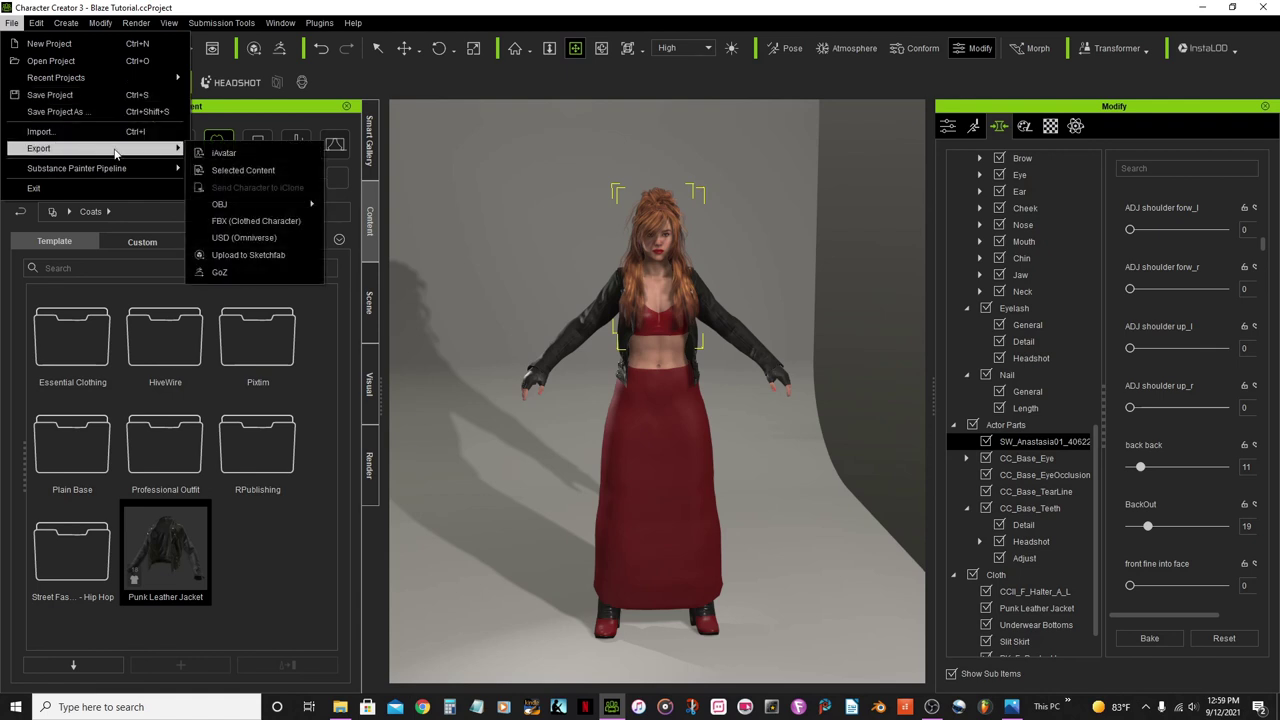
pyautogui.click(246, 222)
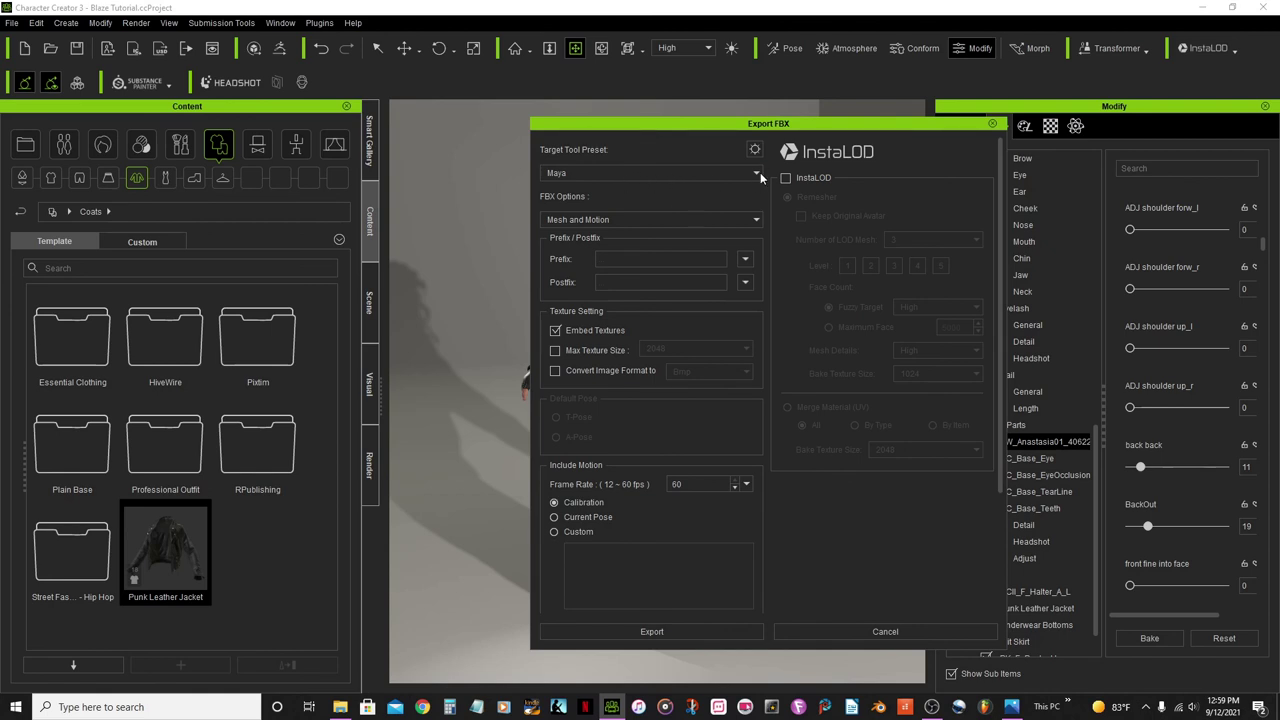
pyautogui.moveTo(722, 124); pyautogui.dragTo(642, 122)
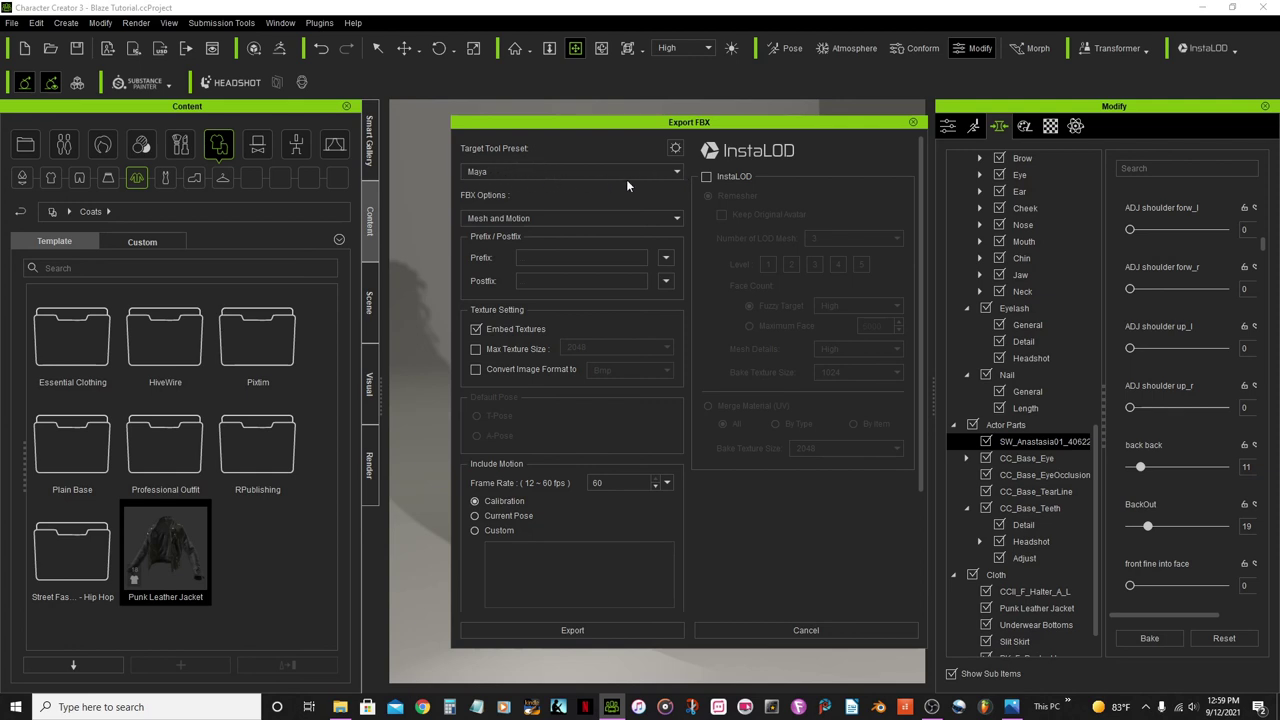
pyautogui.click(676, 172)
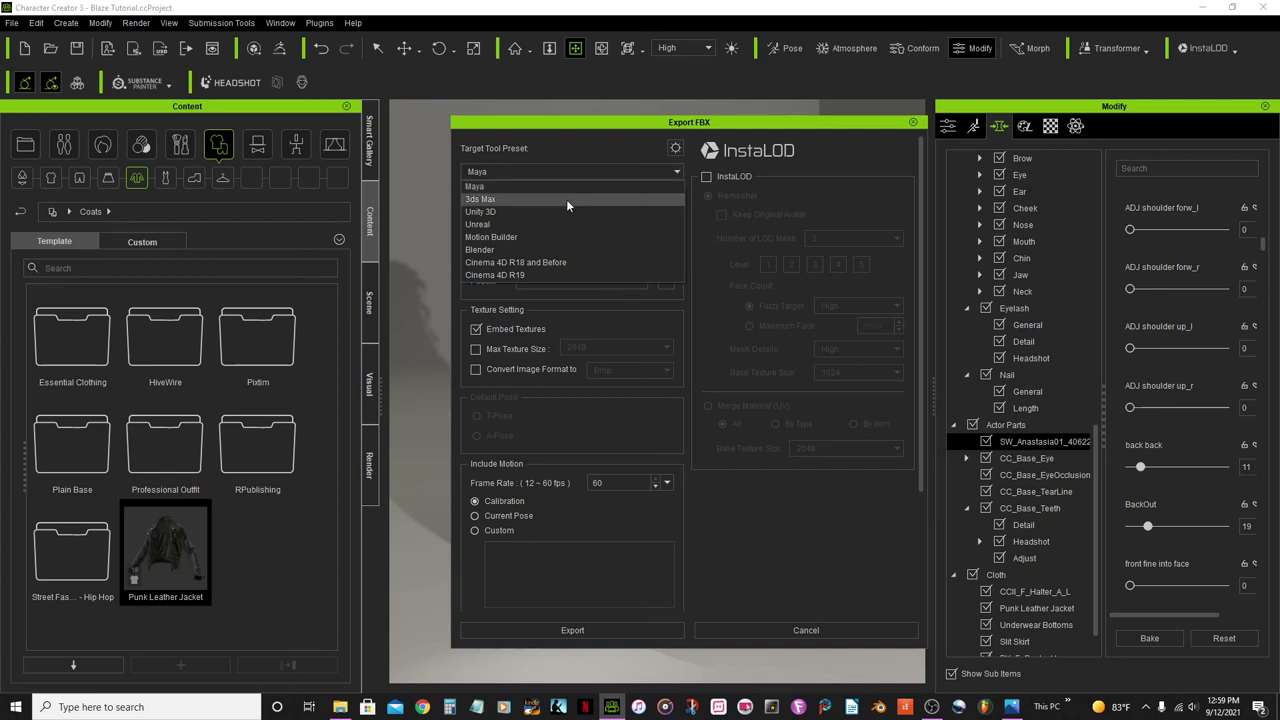
pyautogui.click(550, 250)
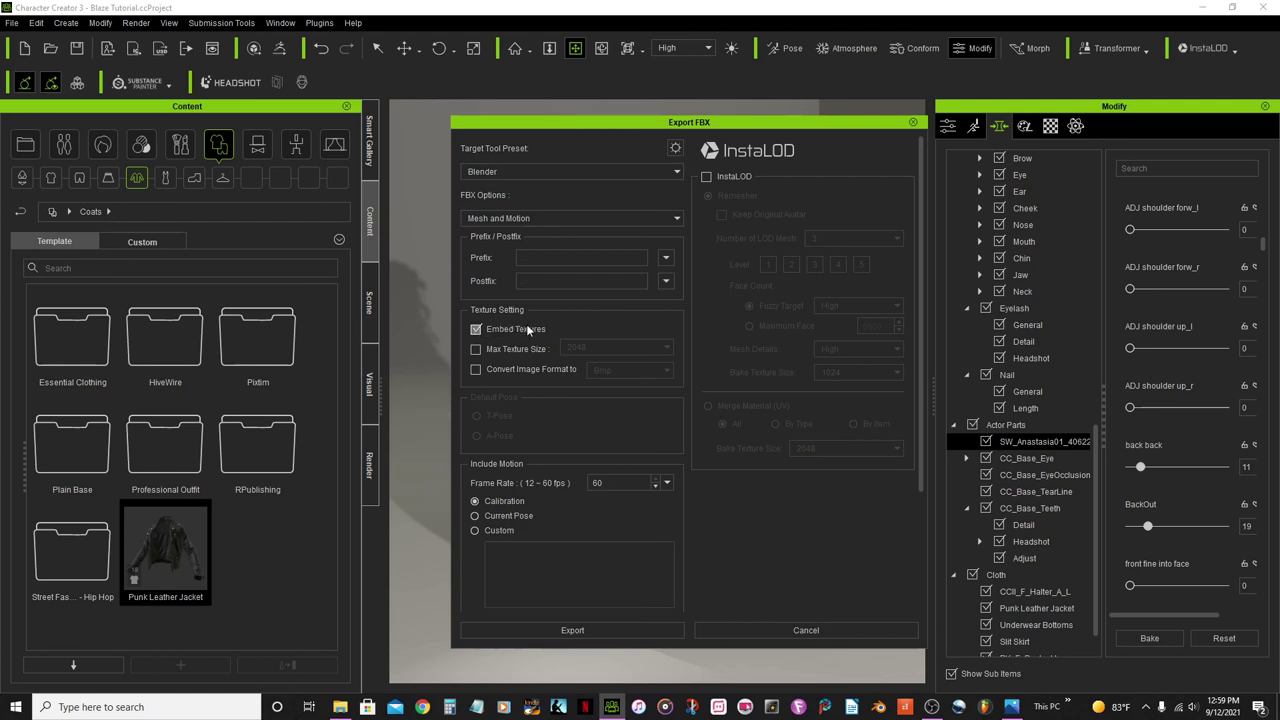
pyautogui.click(475, 330)
pyautogui.moveTo(926, 310); pyautogui.dragTo(917, 467)
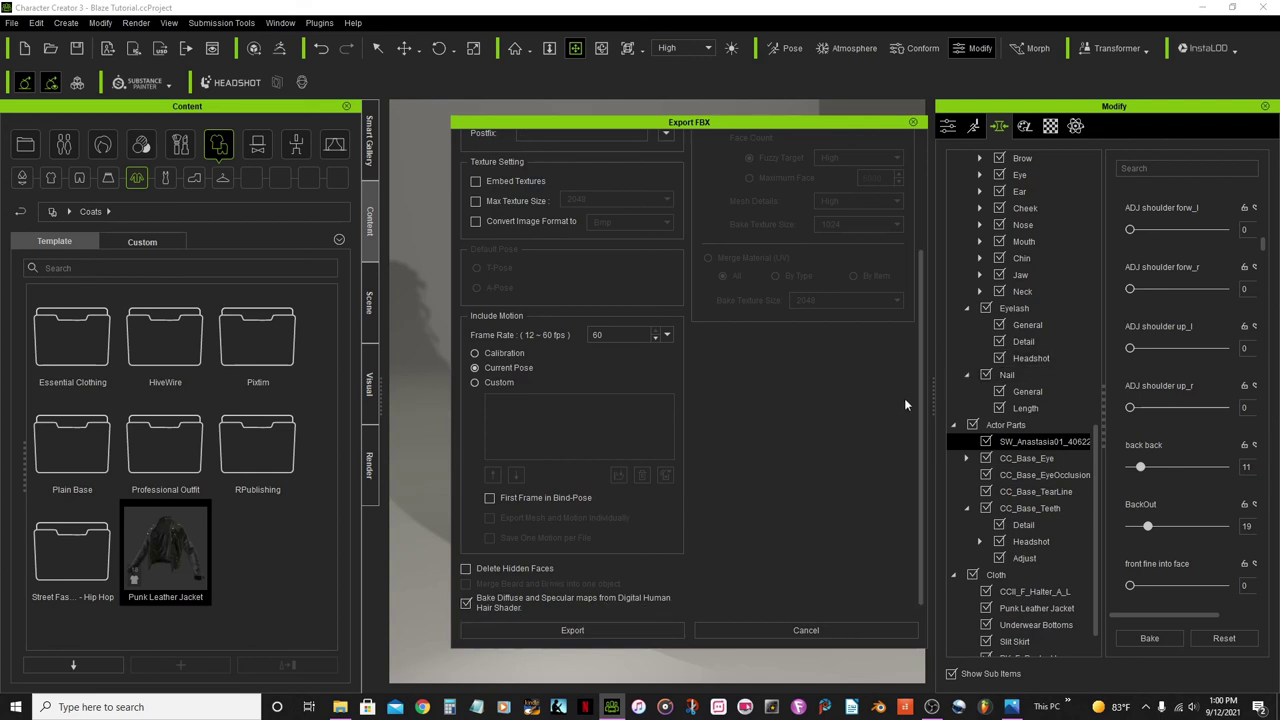
# Step: Export the character as an FBX file named Blaze into the Video Tutorials folder under Videos
pyautogui.click(583, 631)
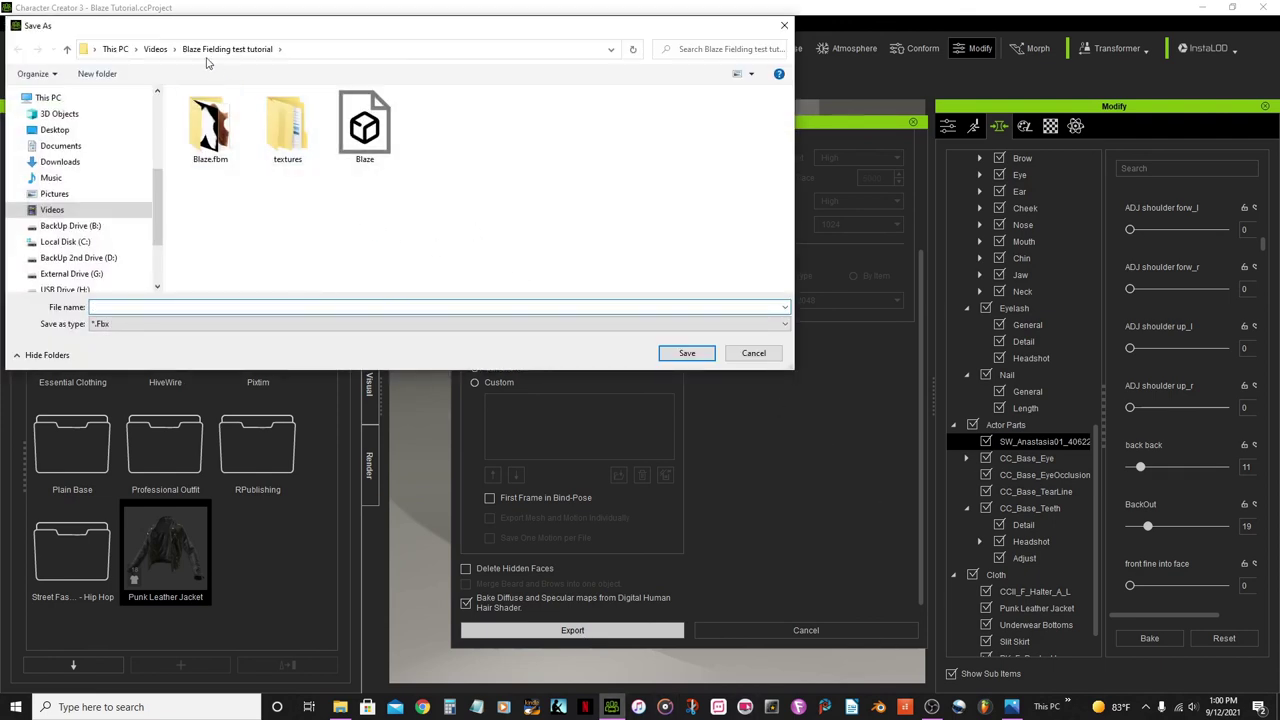
pyautogui.click(152, 49)
pyautogui.click(585, 140)
pyautogui.doubleClick(585, 140)
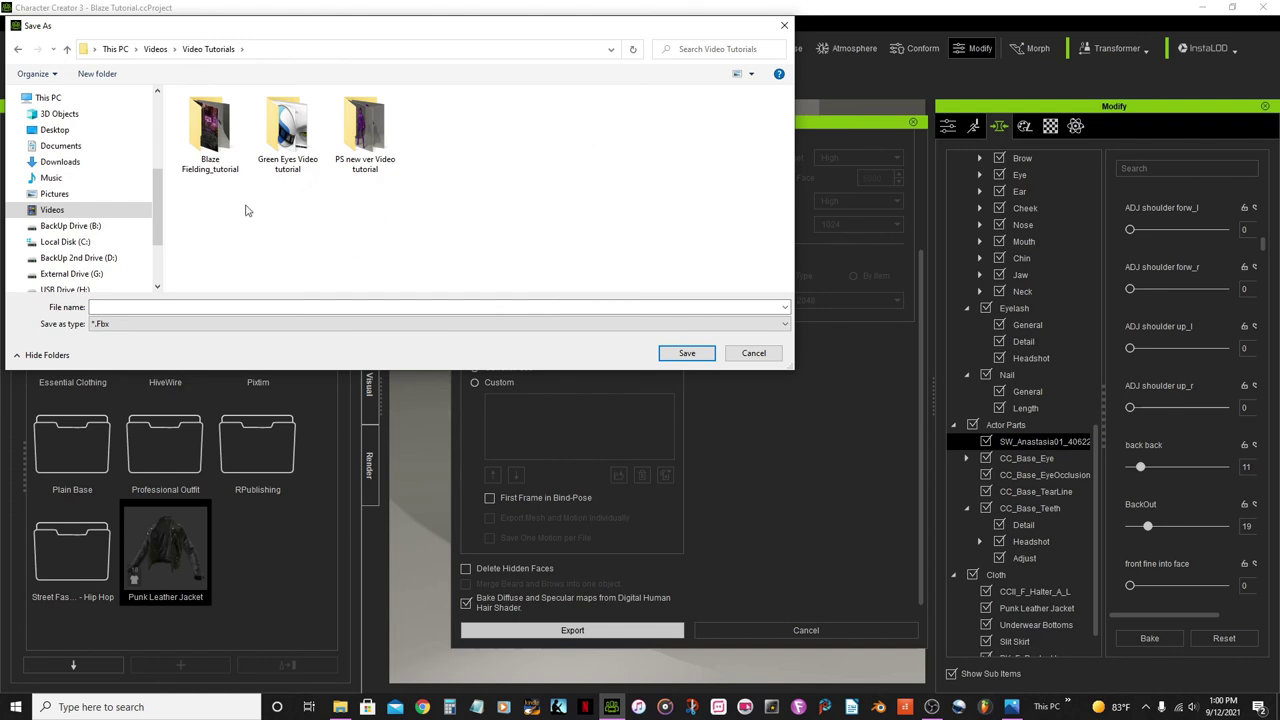
pyautogui.click(170, 308)
pyautogui.write('Blaze')
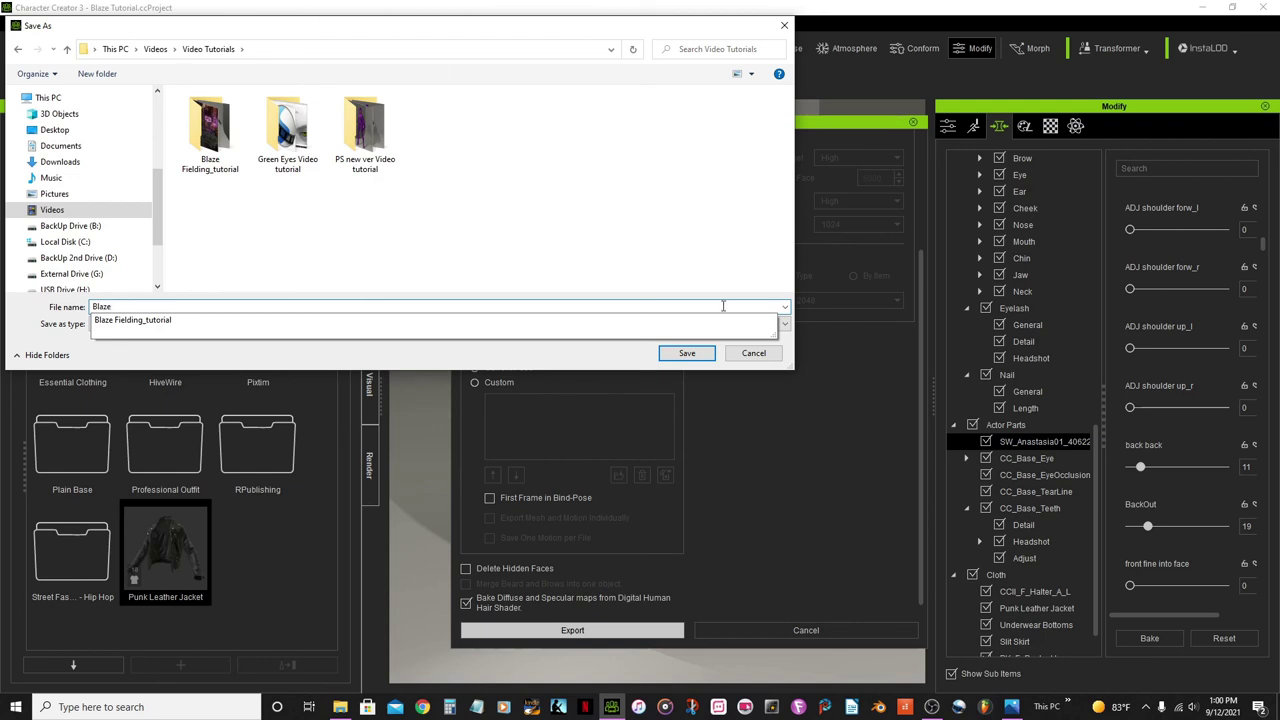
pyautogui.click(686, 354)
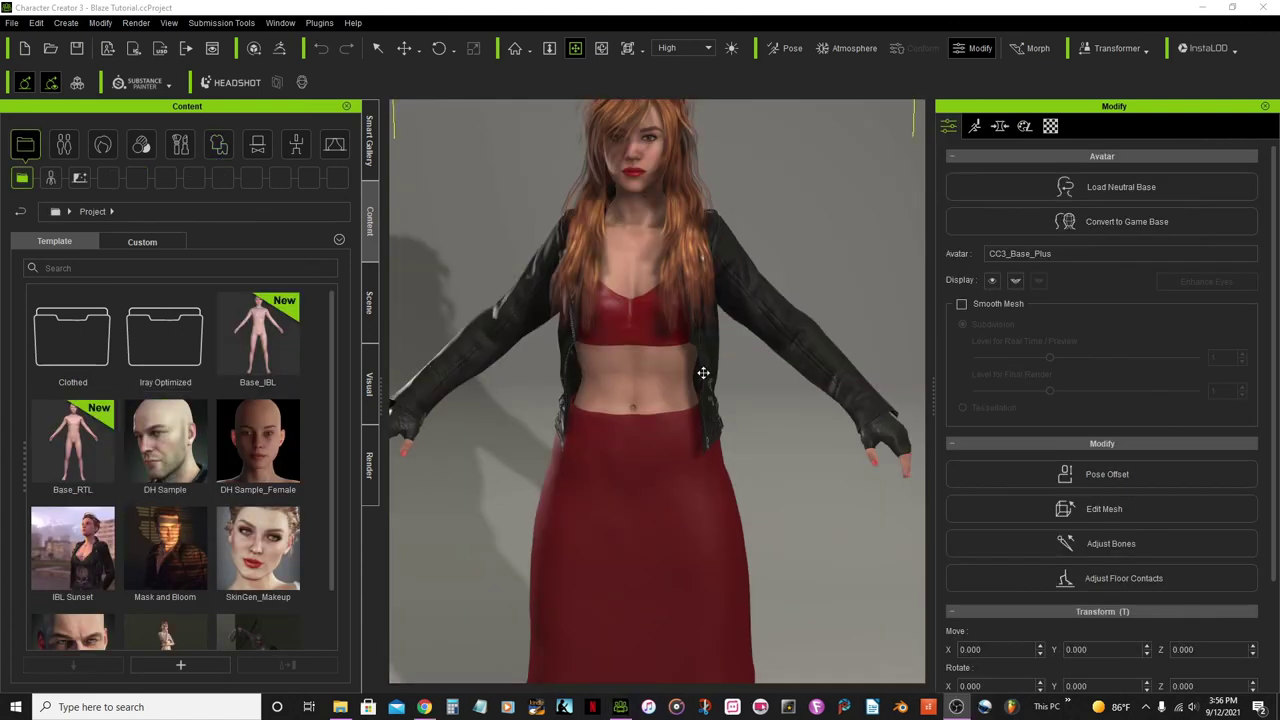
# Step: Add the Punk Belt from the Others clothing category to the character
pyautogui.scroll(-1, 585, 260)
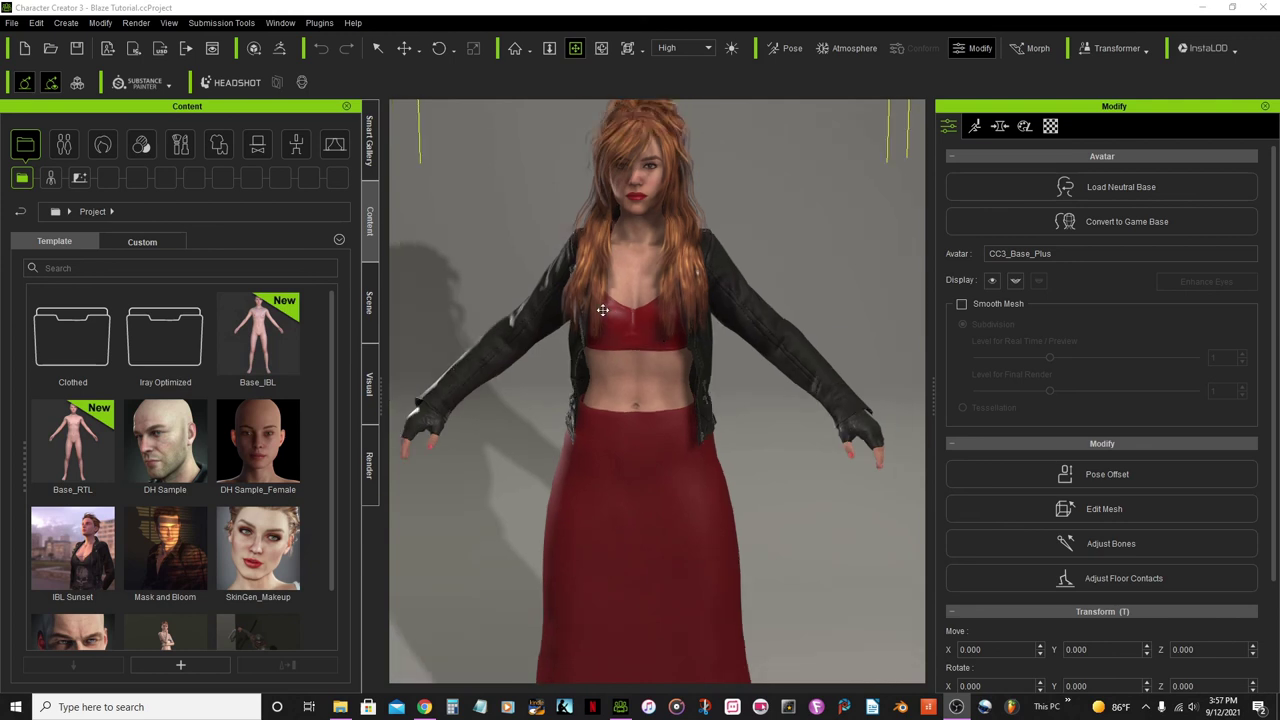
pyautogui.scroll(-1, 606, 323)
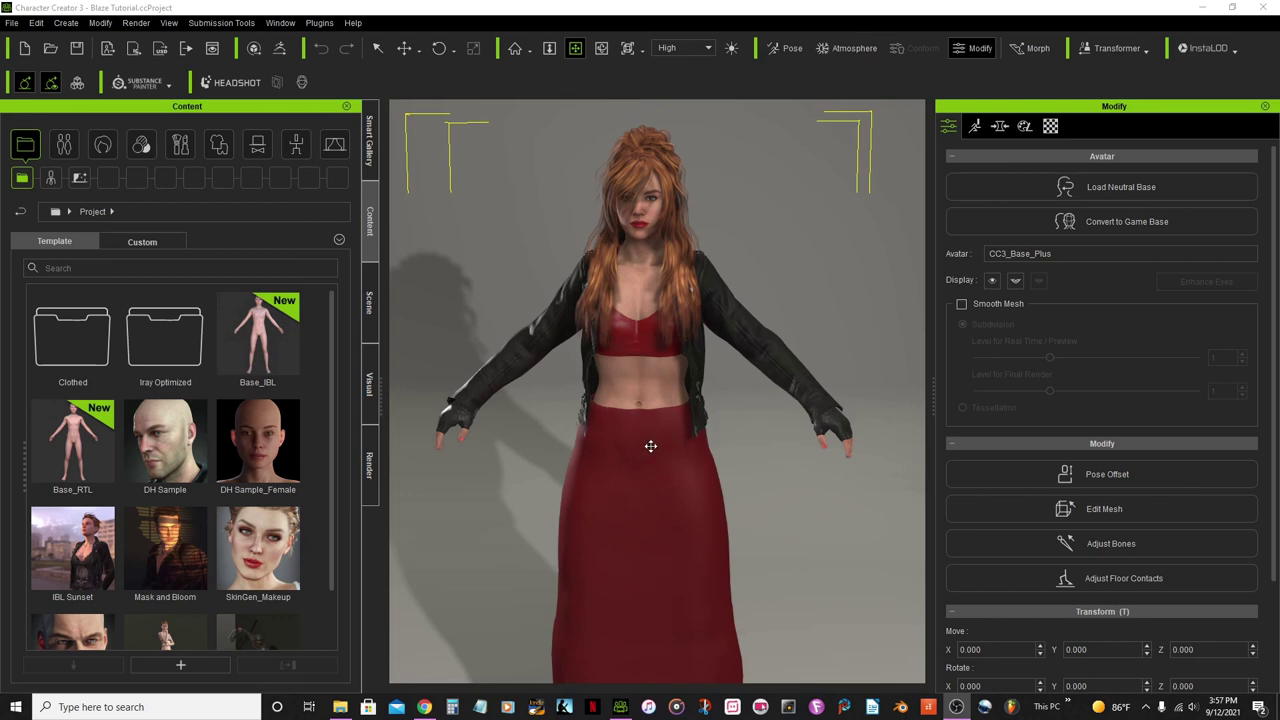
pyautogui.scroll(-1, 652, 445)
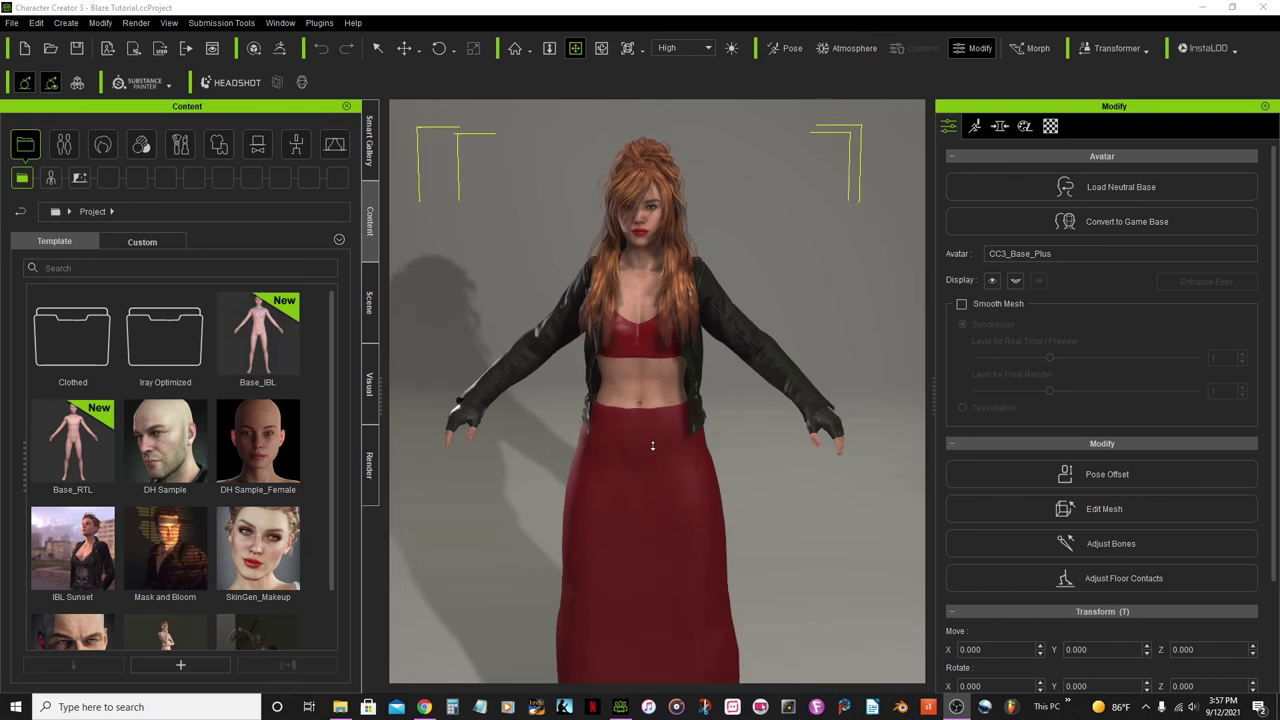
pyautogui.scroll(-1, 652, 445)
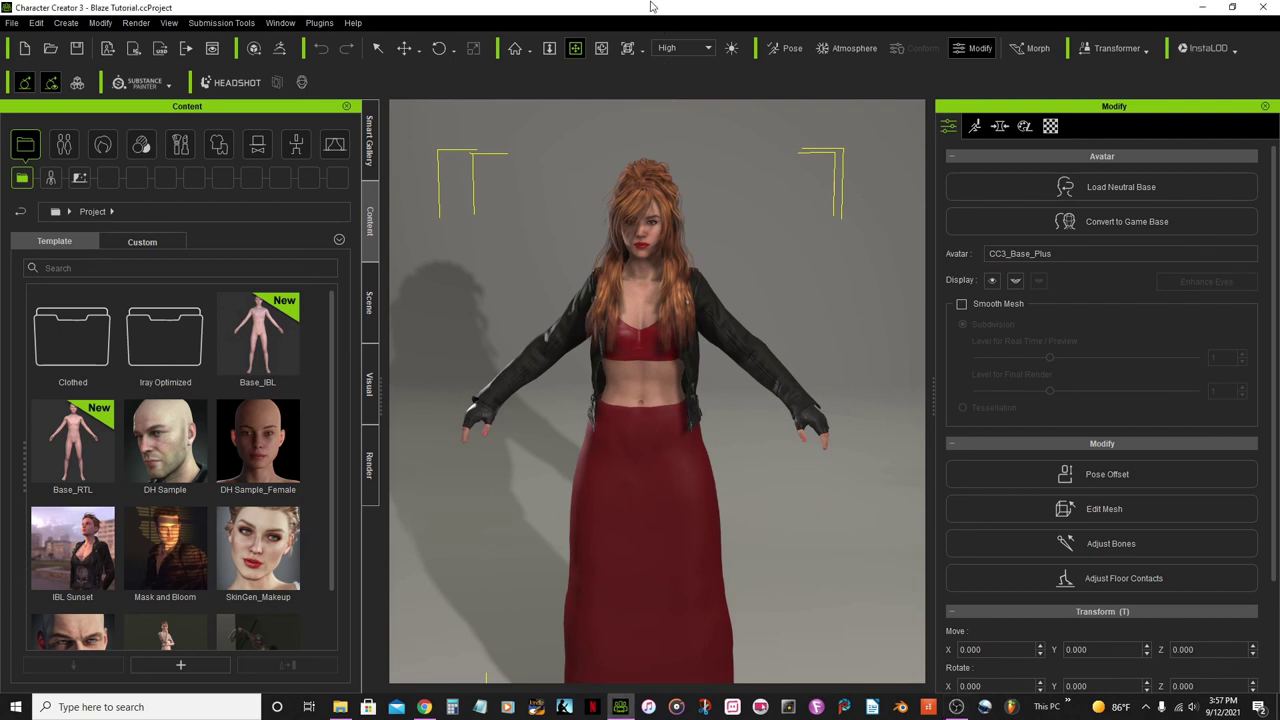
pyautogui.scroll(-1, 541, 432)
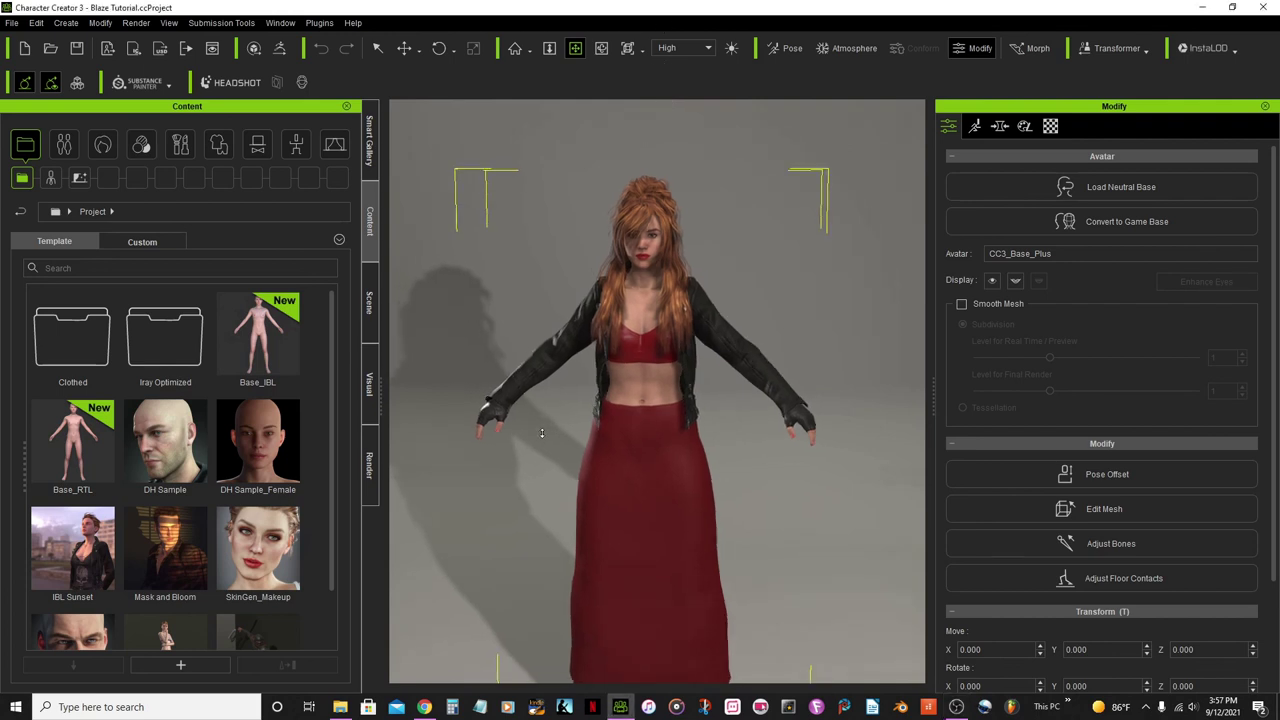
pyautogui.click(216, 147)
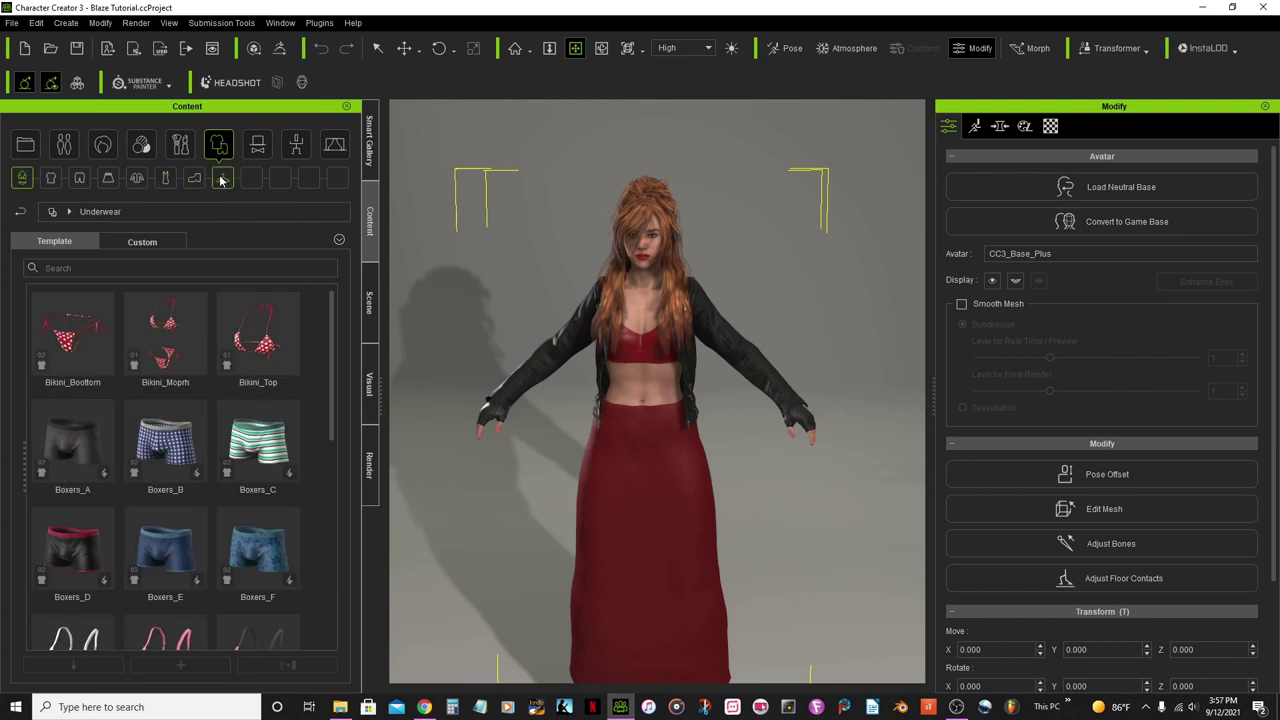
pyautogui.click(223, 179)
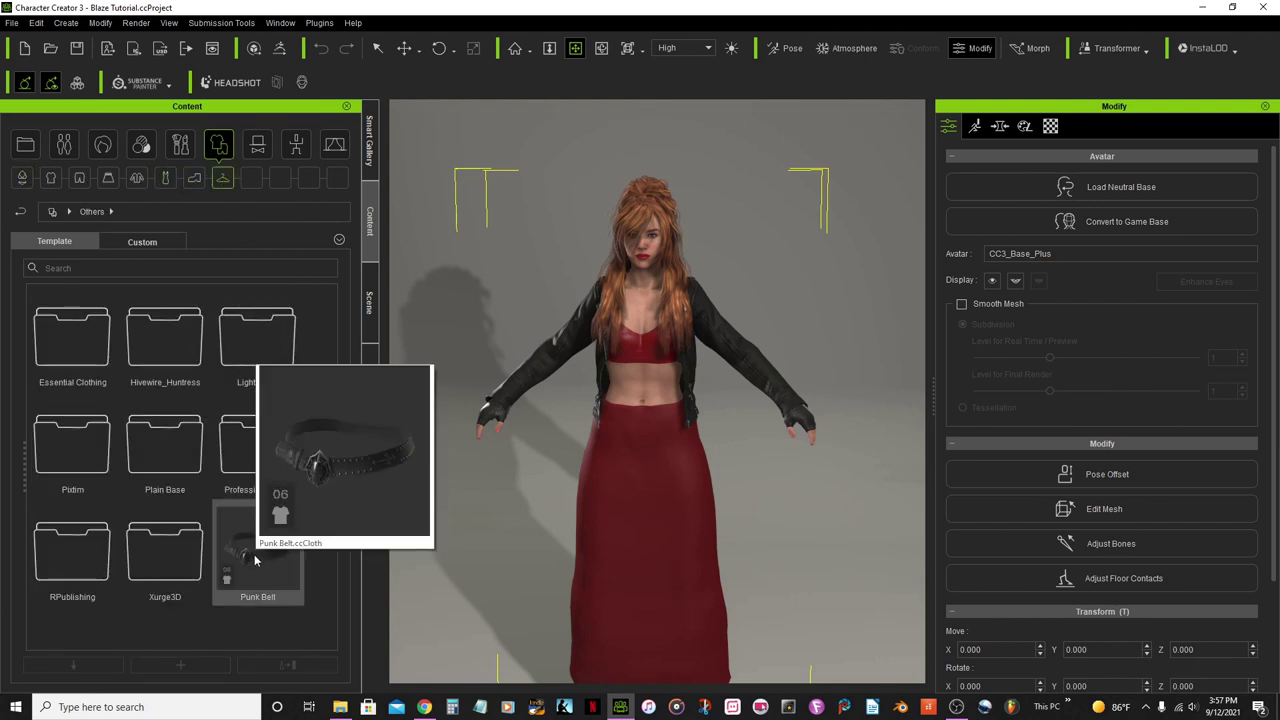
pyautogui.doubleClick(254, 560)
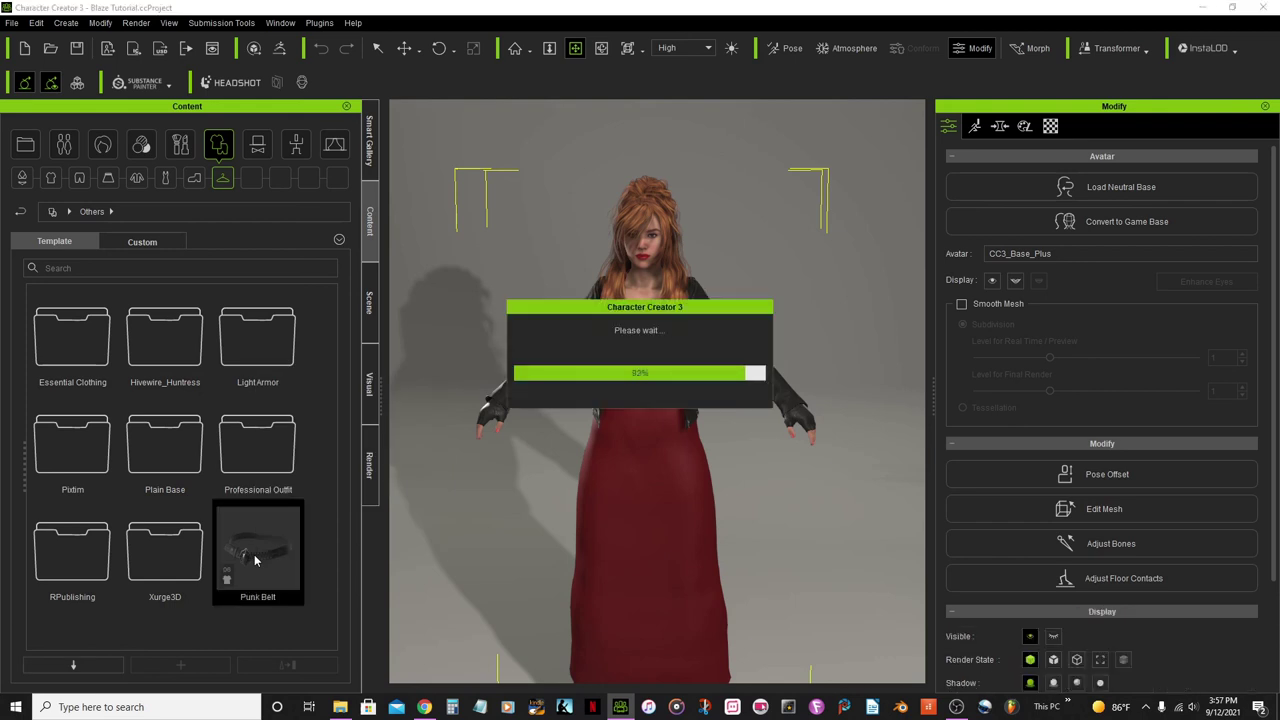
# Step: Set the Punk Belt's conform Increase Size to 0.10 and calculate its collision against the outfit
pyautogui.scroll(3, 630, 518)
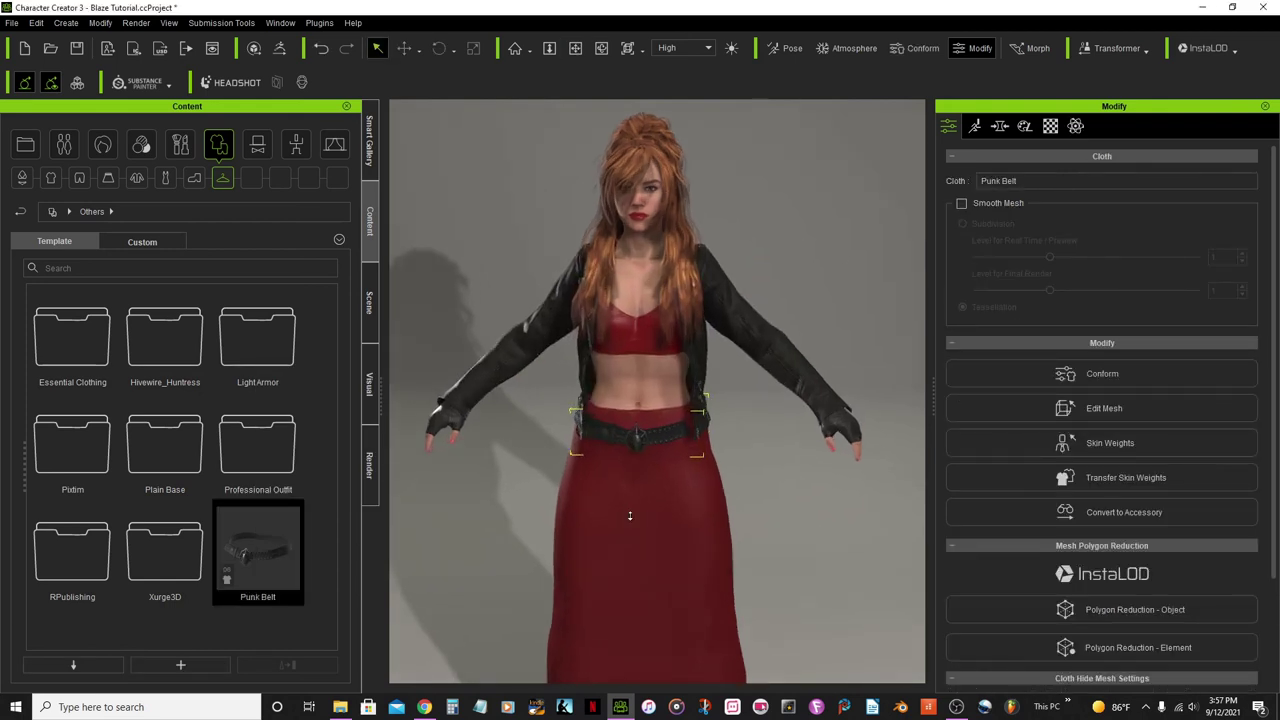
pyautogui.scroll(5, 630, 516)
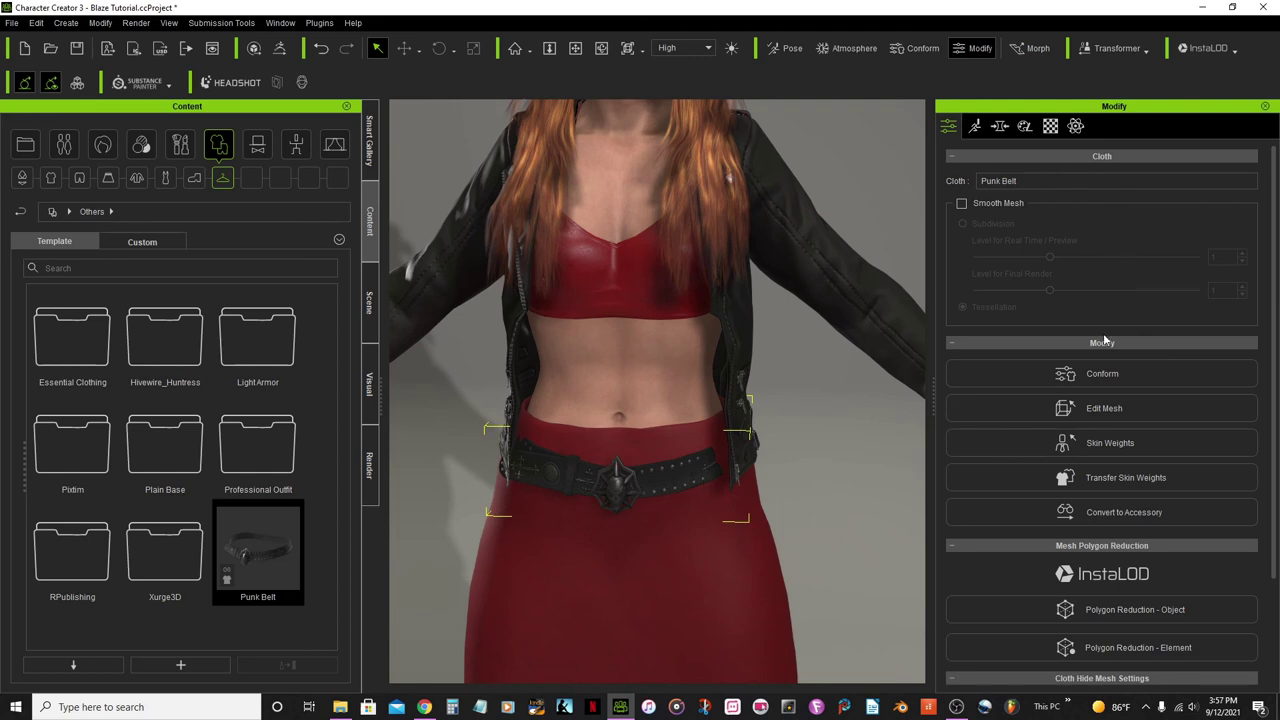
pyautogui.click(1100, 373)
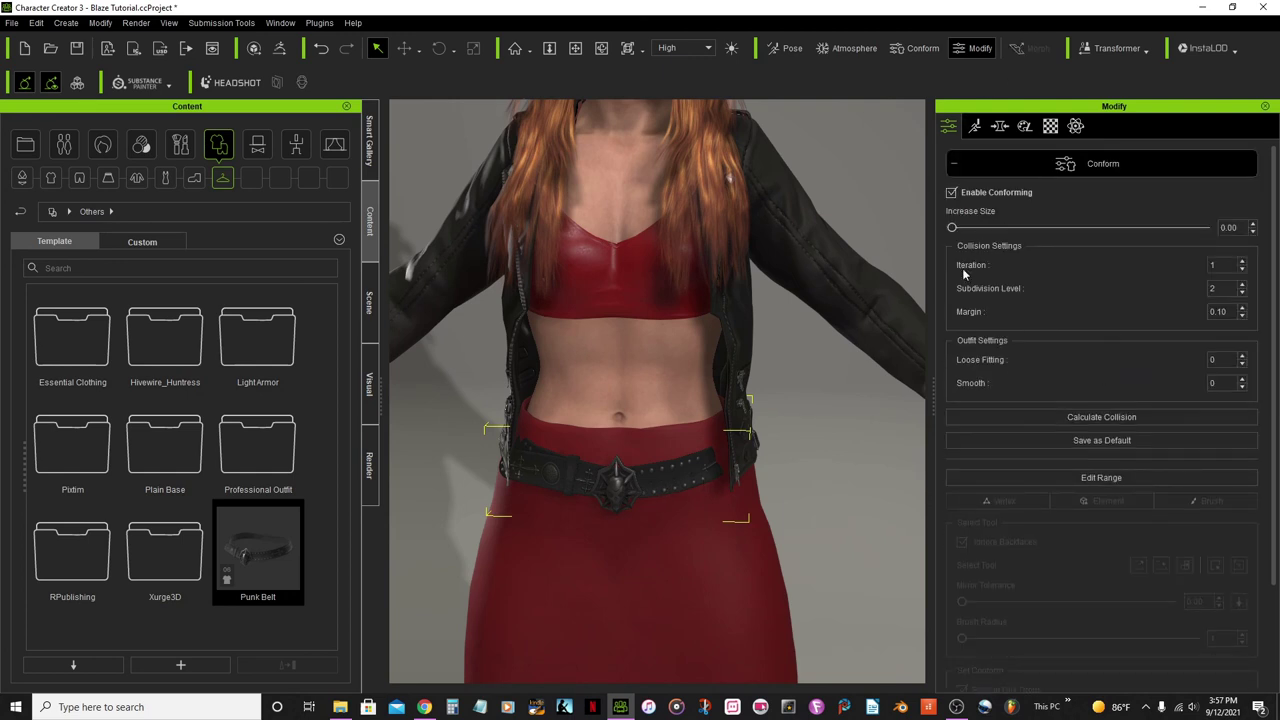
pyautogui.click(1251, 224)
pyautogui.click(1104, 417)
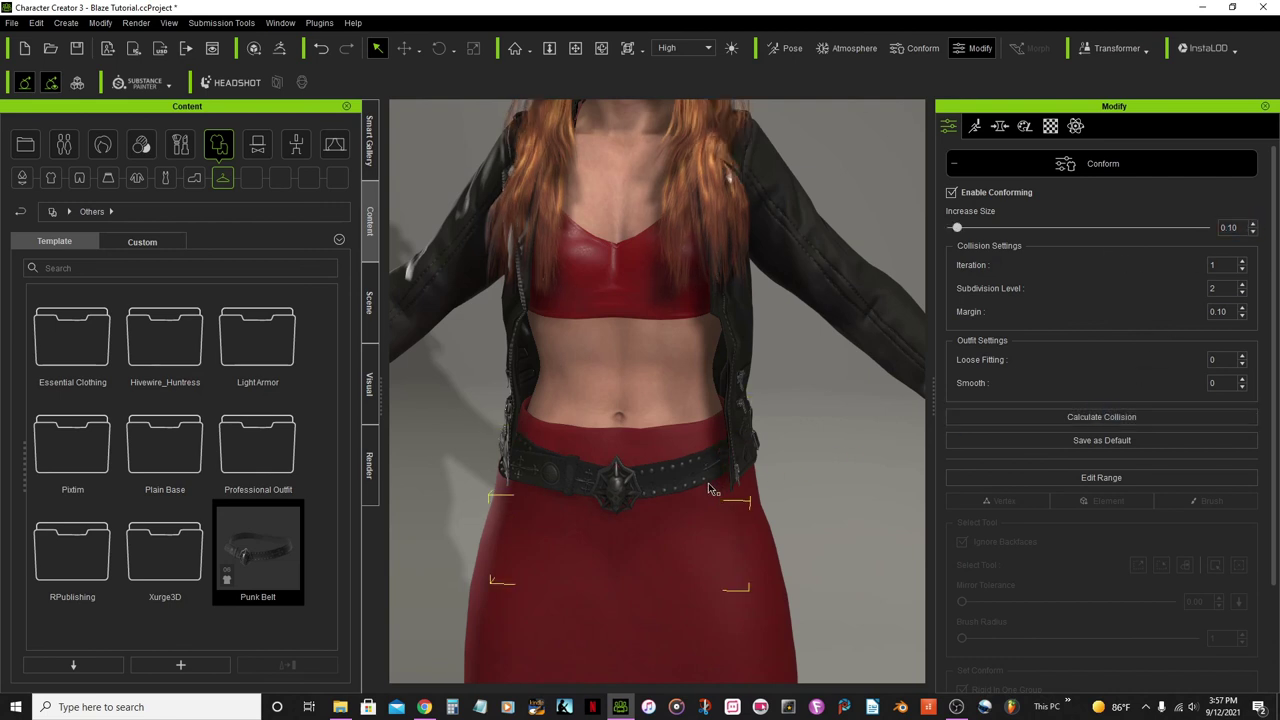
# Step: Examine the belt's fit around the waist up close and the outfit at full body length from the front
pyautogui.click(601, 48)
pyautogui.moveTo(815, 419)
pyautogui.mouseDown()
pyautogui.moveTo(686, 523)
pyautogui.moveTo(221, 495)
pyautogui.moveTo(808, 443)
pyautogui.mouseUp()
pyautogui.scroll(2, 688, 494)
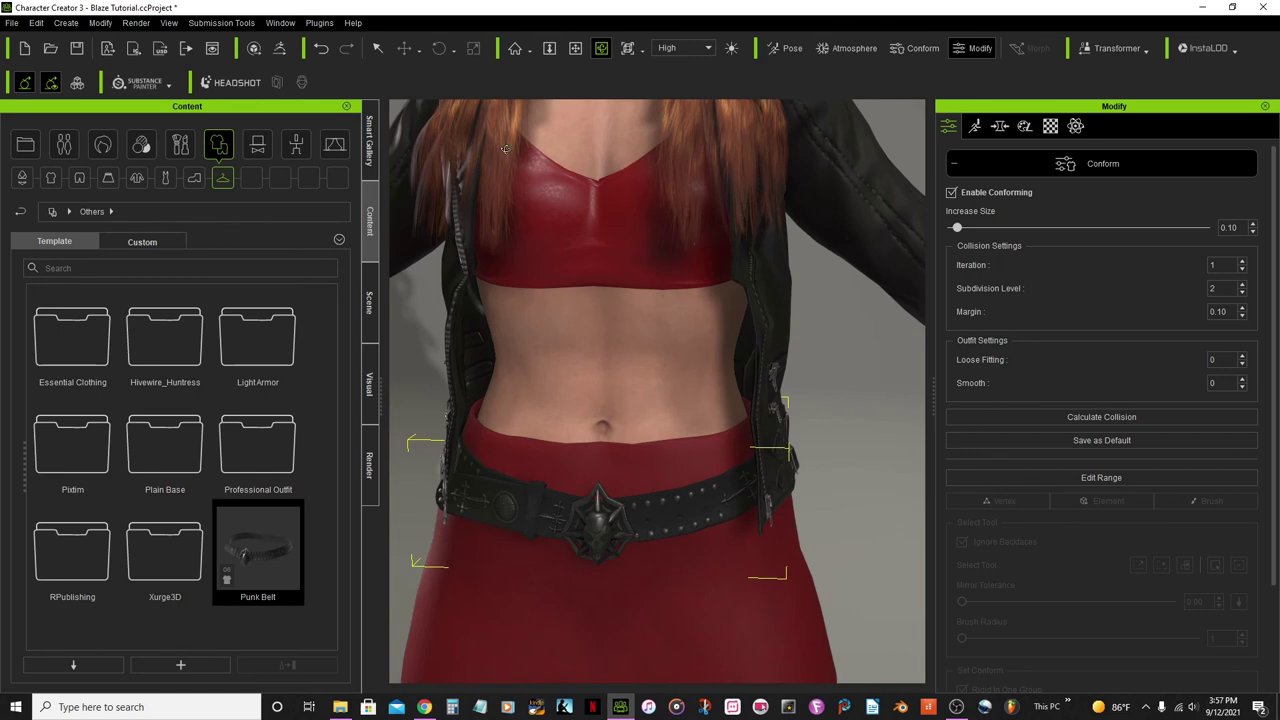
pyautogui.click(576, 55)
pyautogui.moveTo(607, 465); pyautogui.dragTo(625, 405)
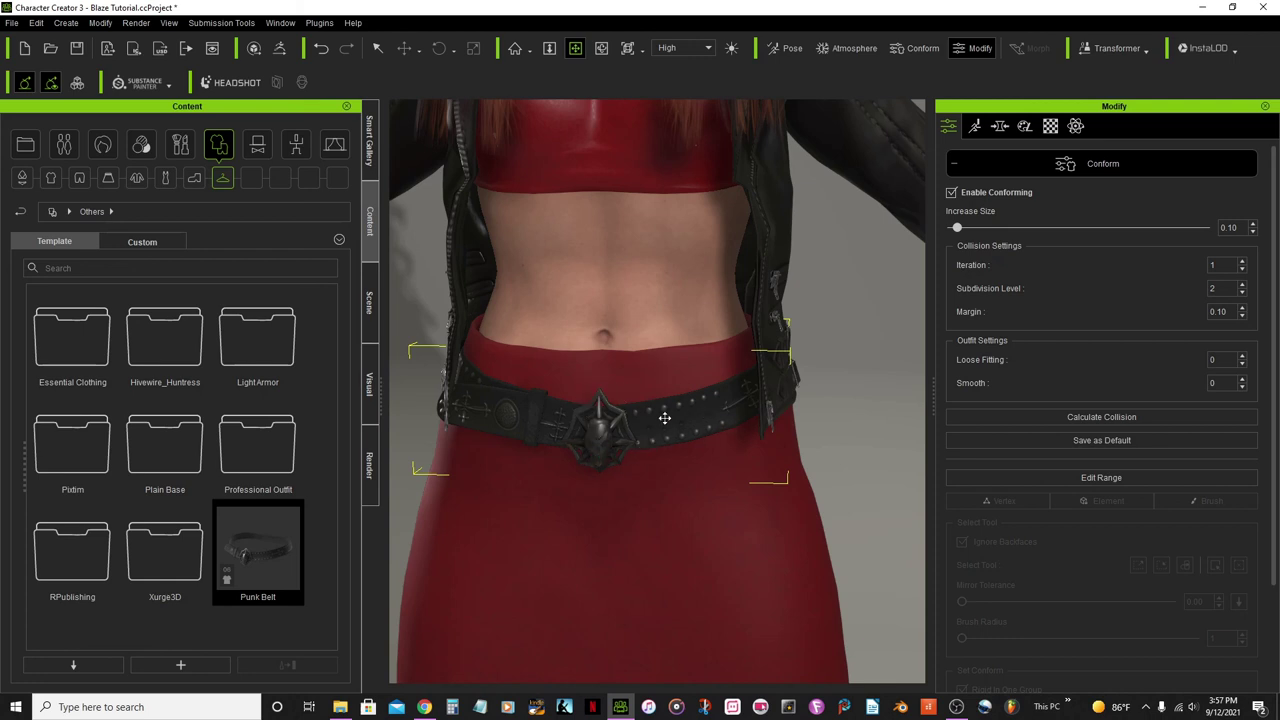
pyautogui.scroll(-3, 648, 423)
pyautogui.scroll(-1, 648, 423)
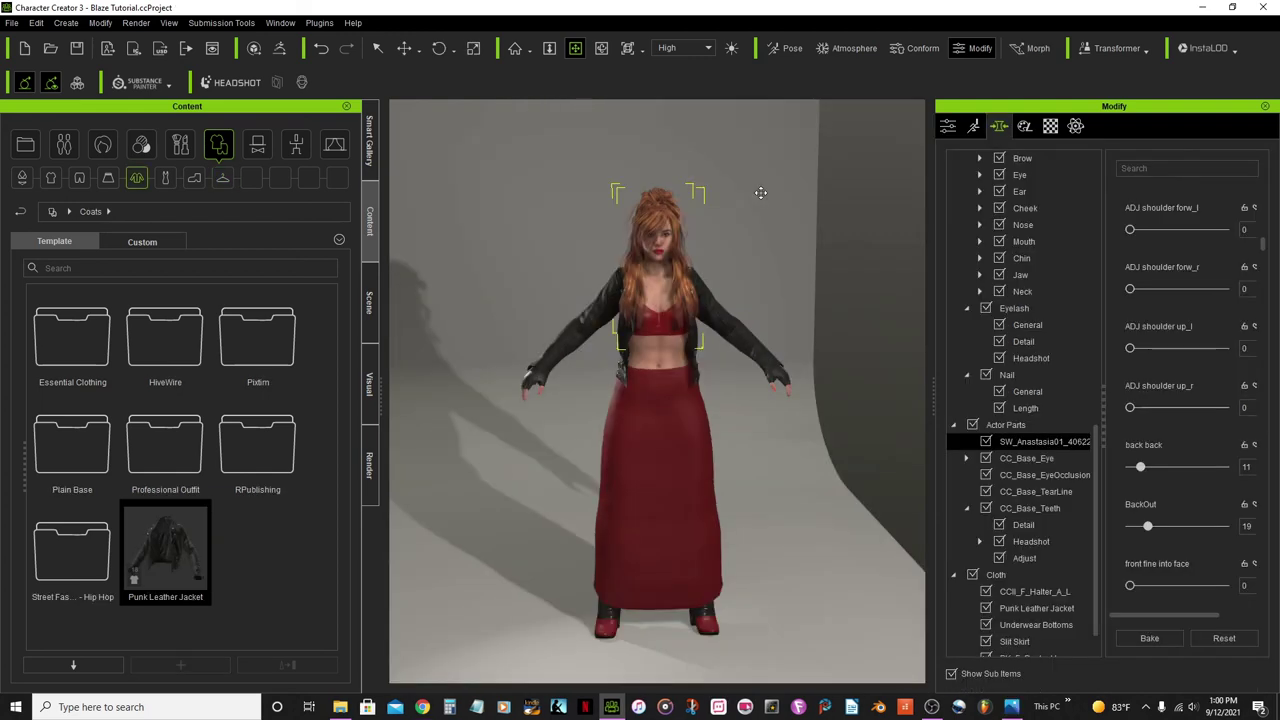
pyautogui.click(601, 48)
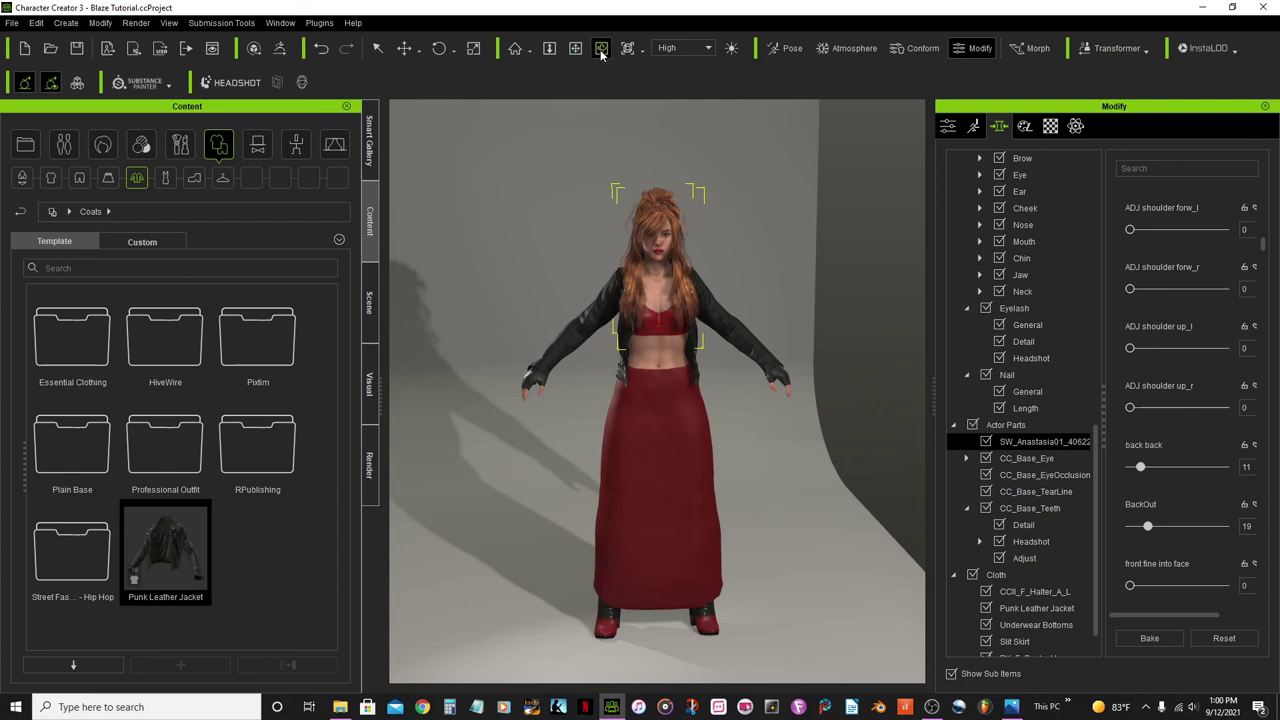
pyautogui.moveTo(832, 403); pyautogui.dragTo(779, 379)
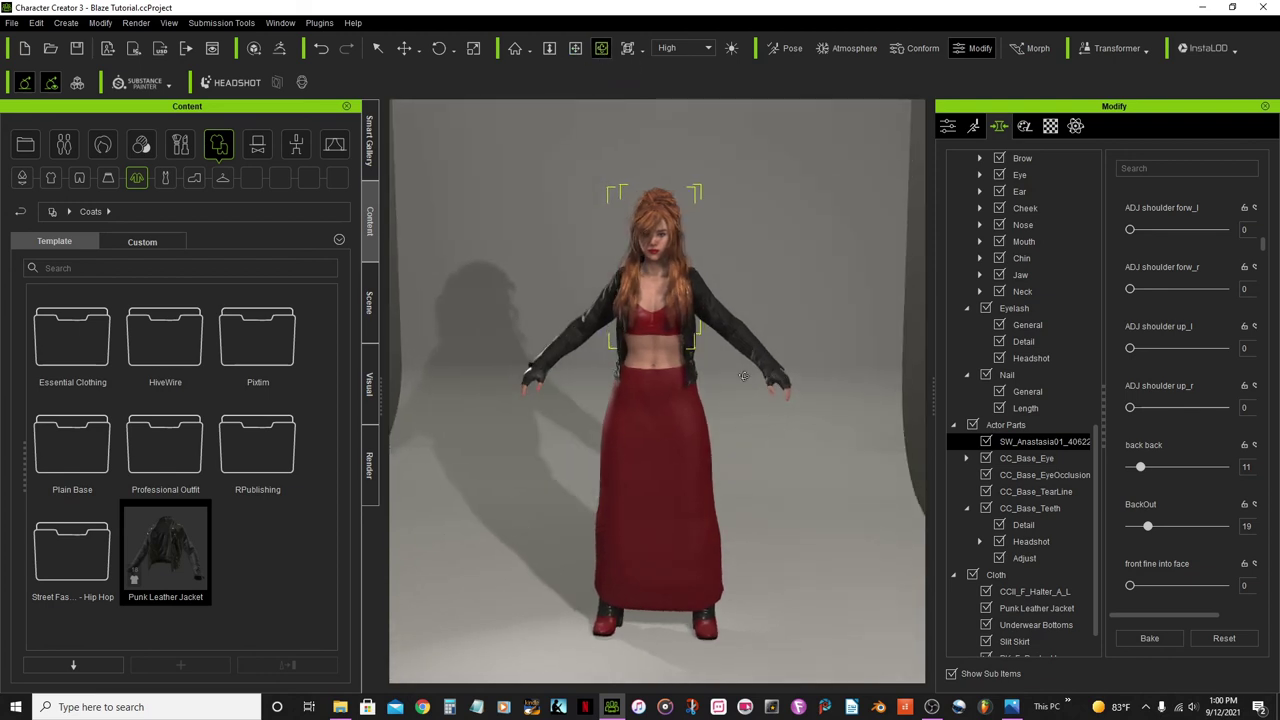